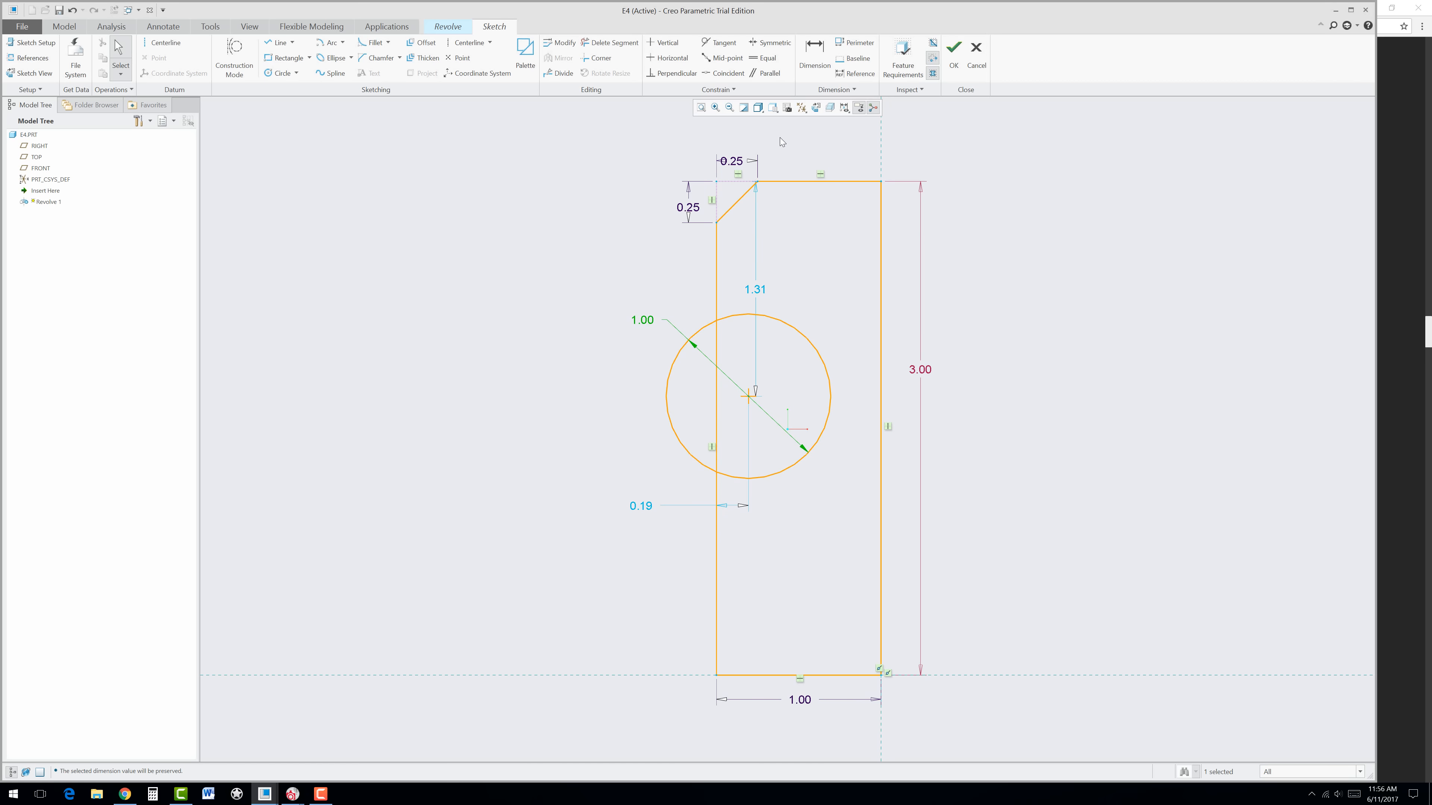
Step: Constrain the circle's center to align vertically with the upper end of the slanted corner line
click(668, 47)
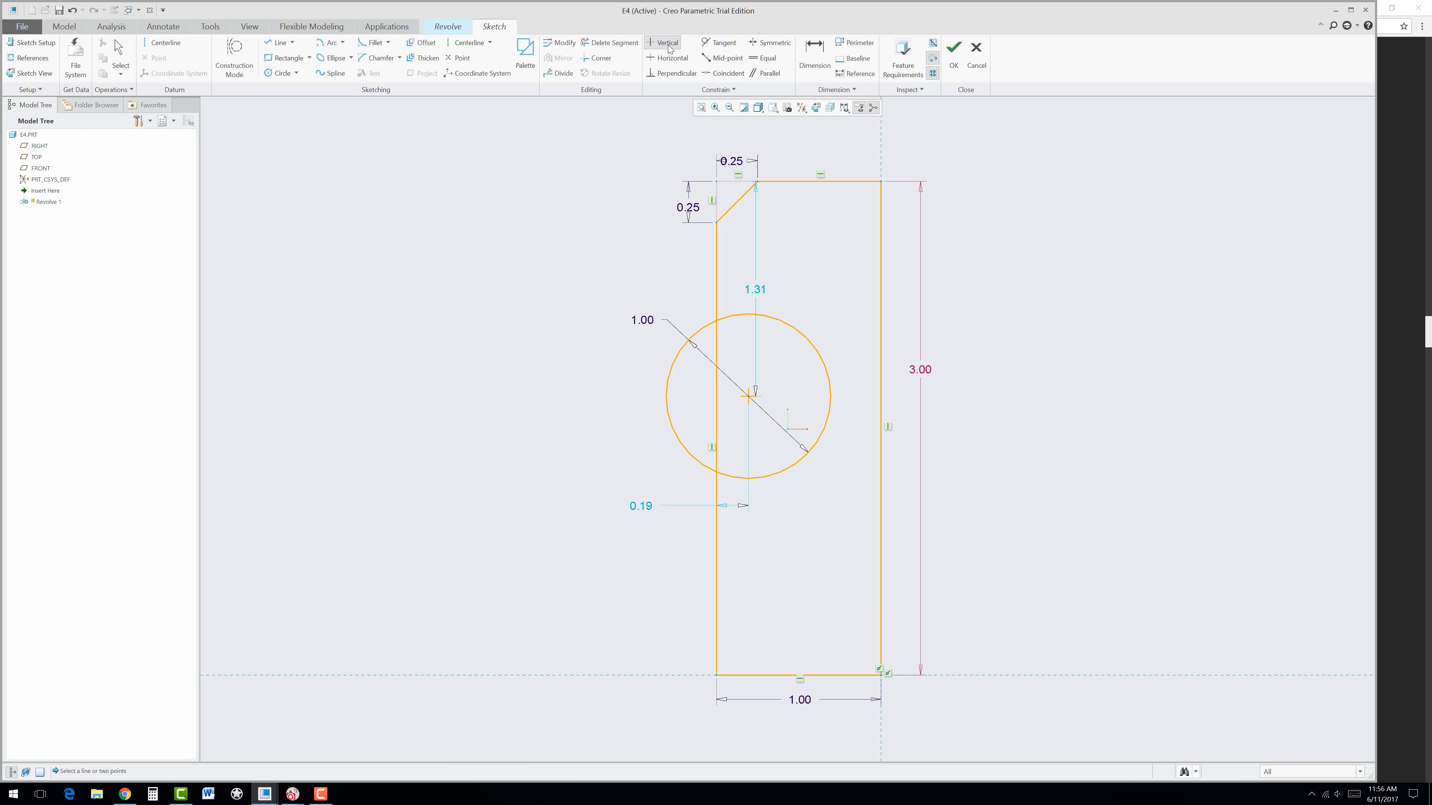
click(756, 182)
click(748, 398)
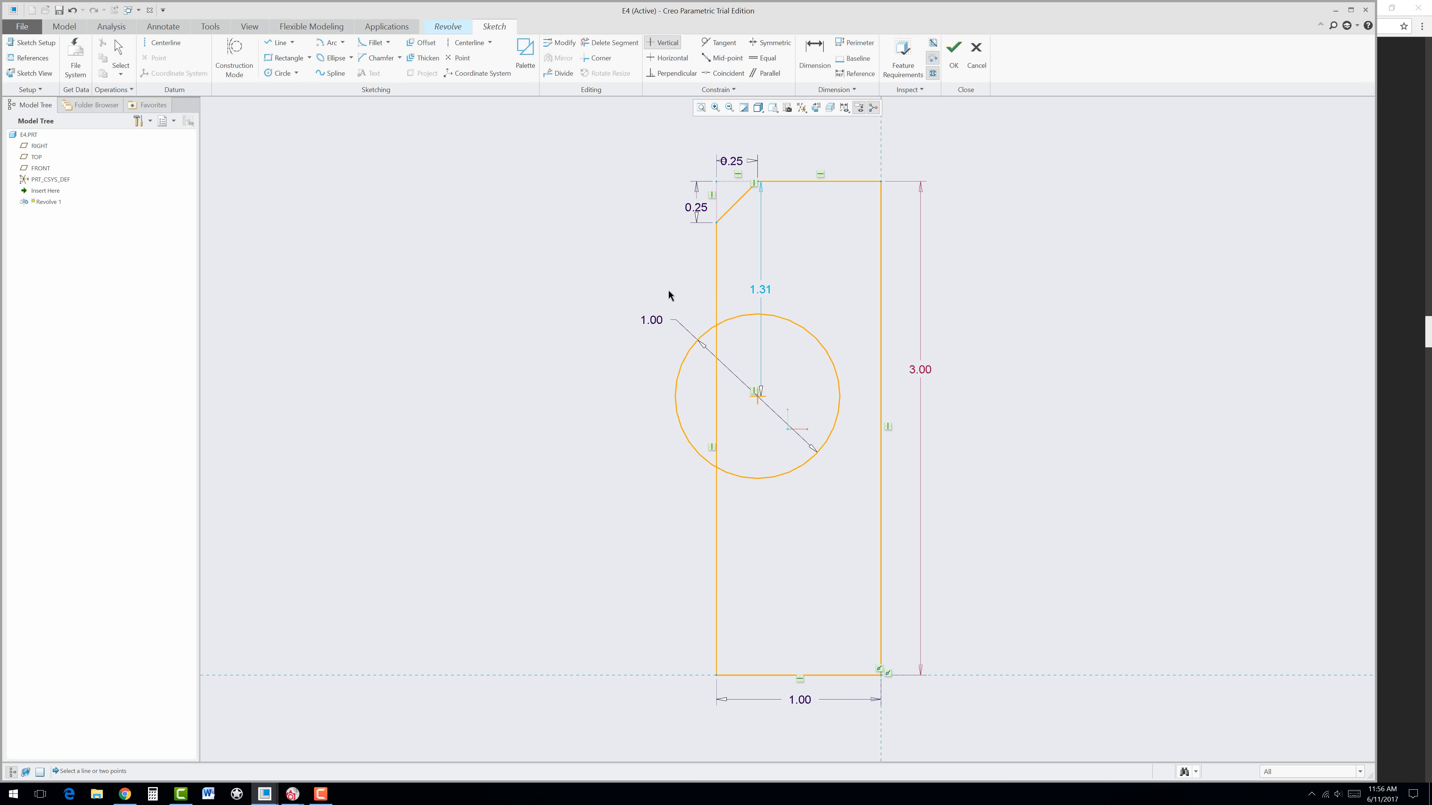
Step: Dimension the height of the circle's center above the profile's bottom edge and set it to 1.68
click(817, 64)
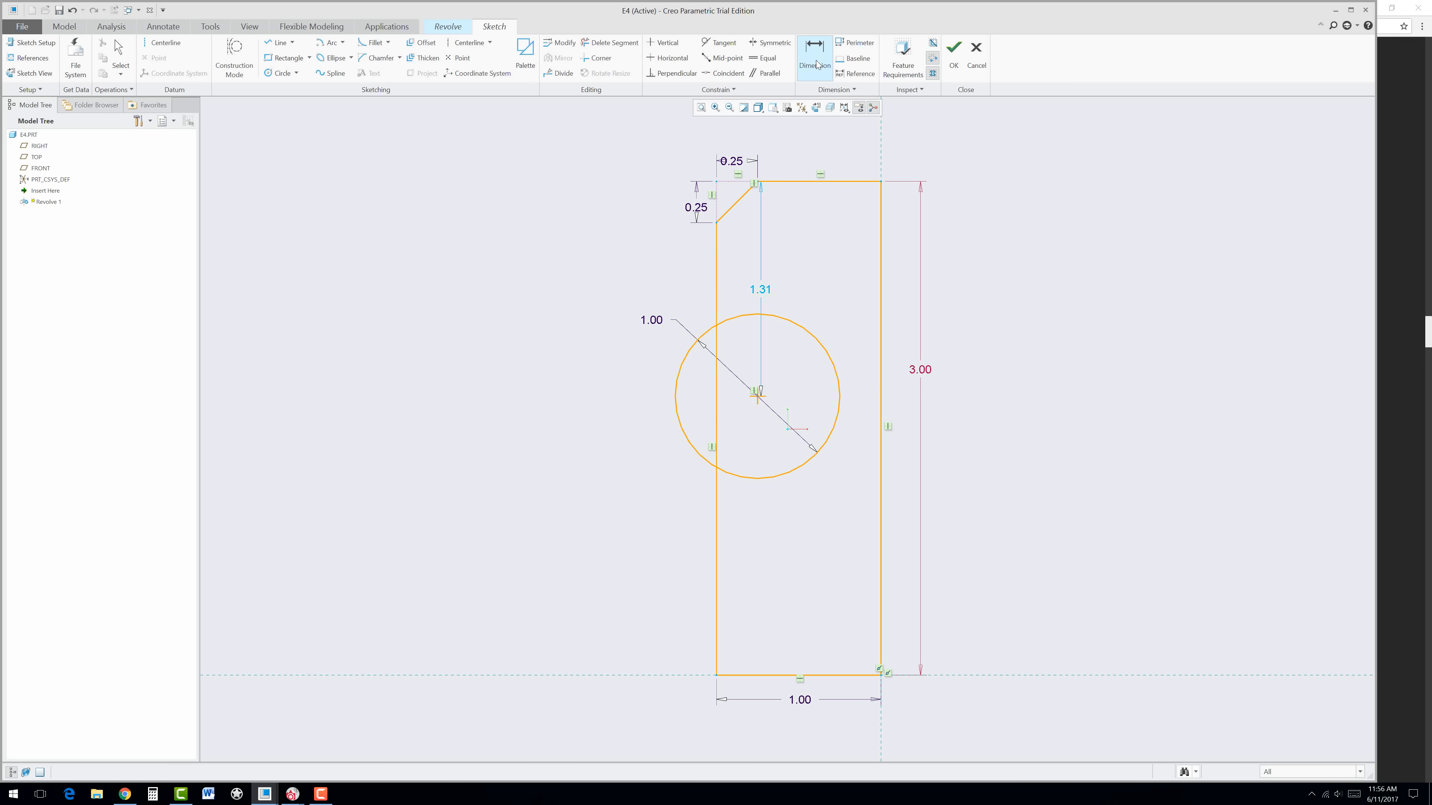
click(757, 397)
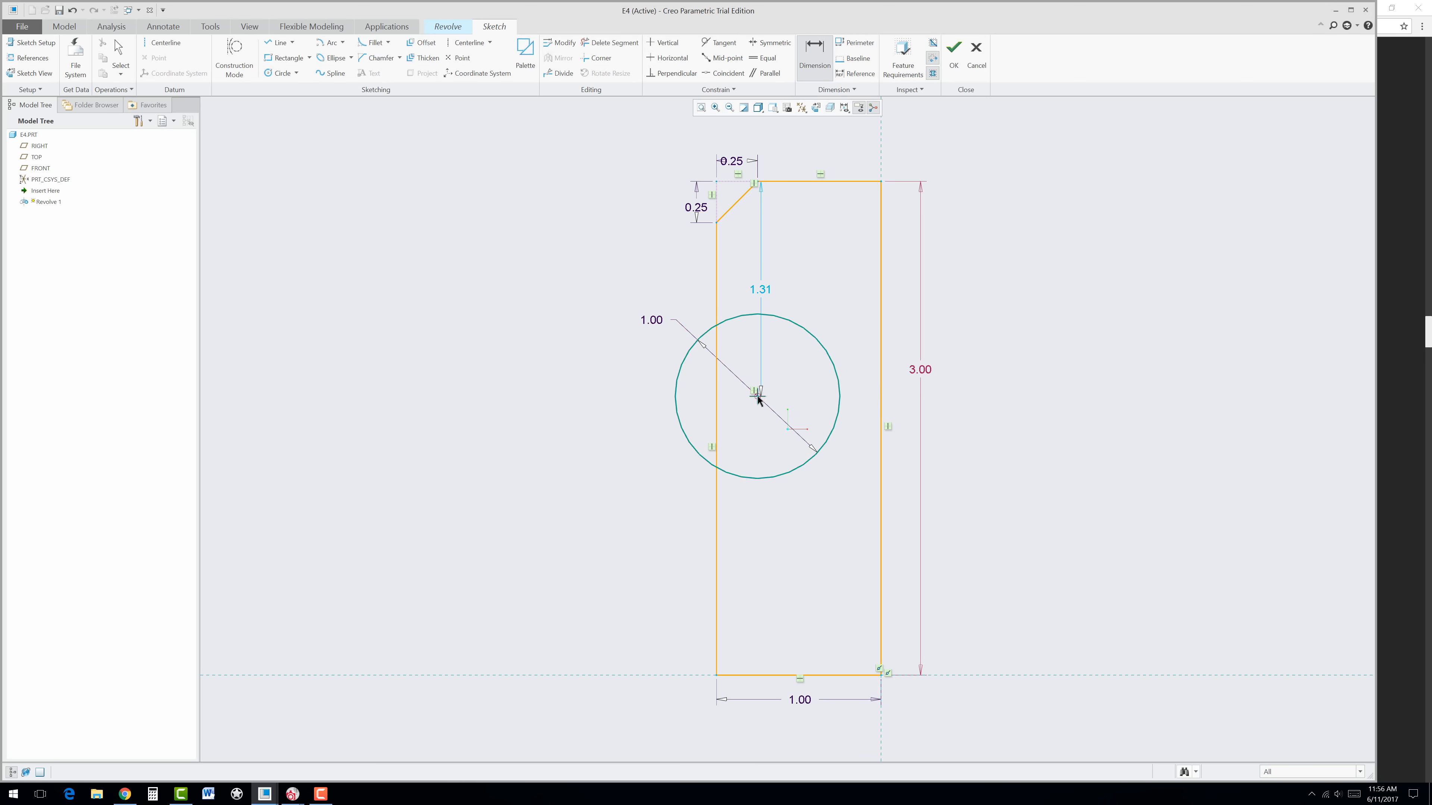
click(767, 674)
middle_click(616, 516)
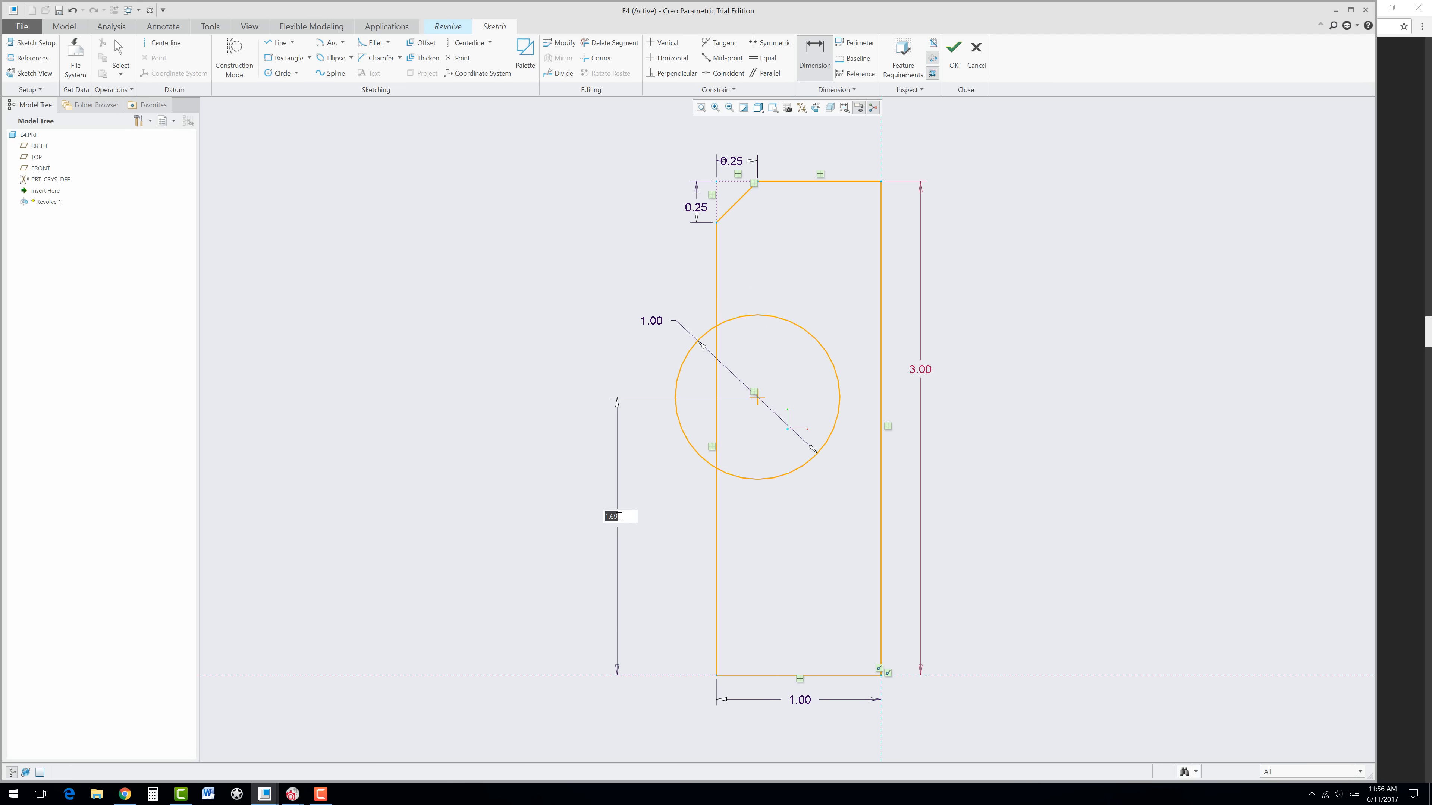
text(1.68)
key(Return)
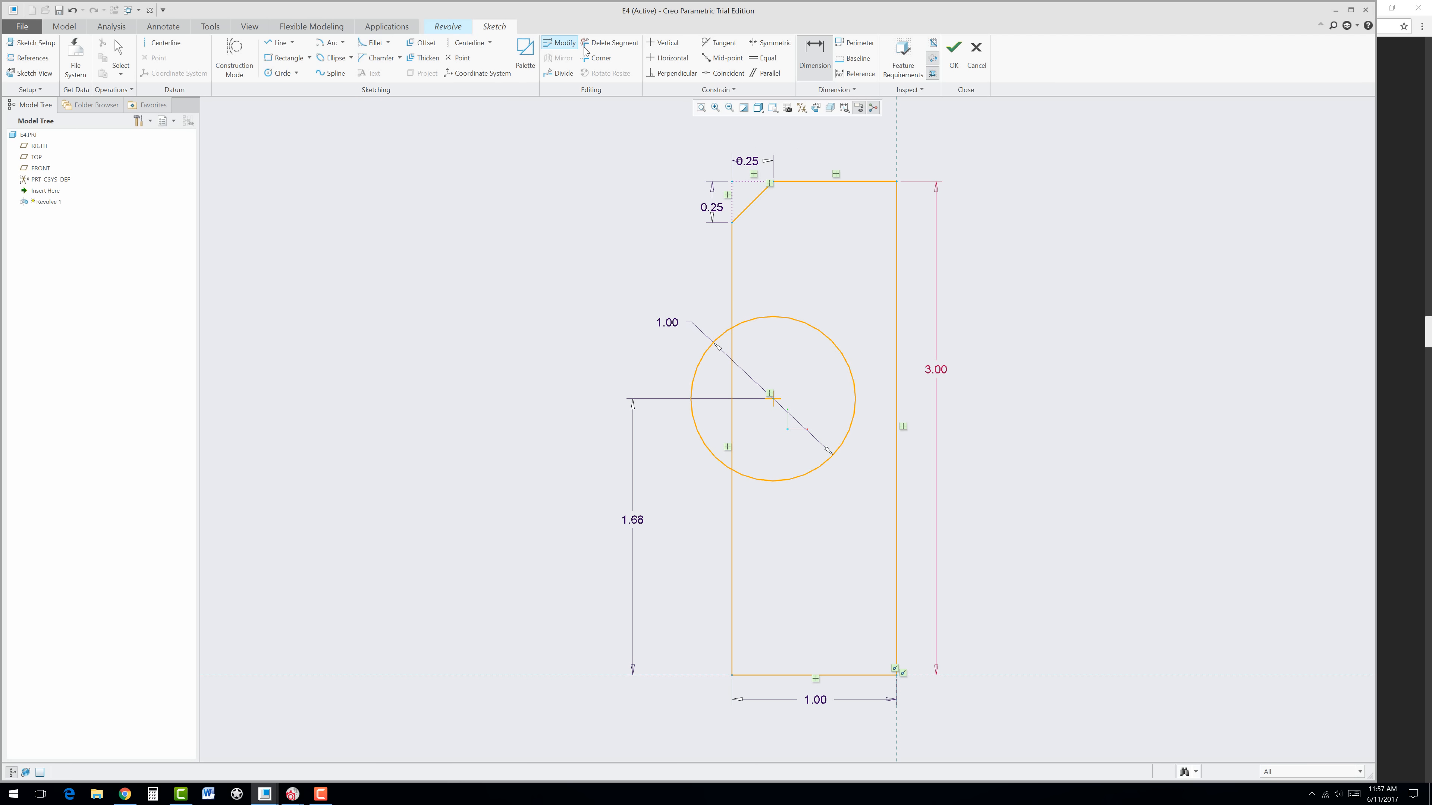
Step: Trim away the part of the circle inside the profile and the wall segment it crosses, leaving an outward-bulging arc
click(610, 45)
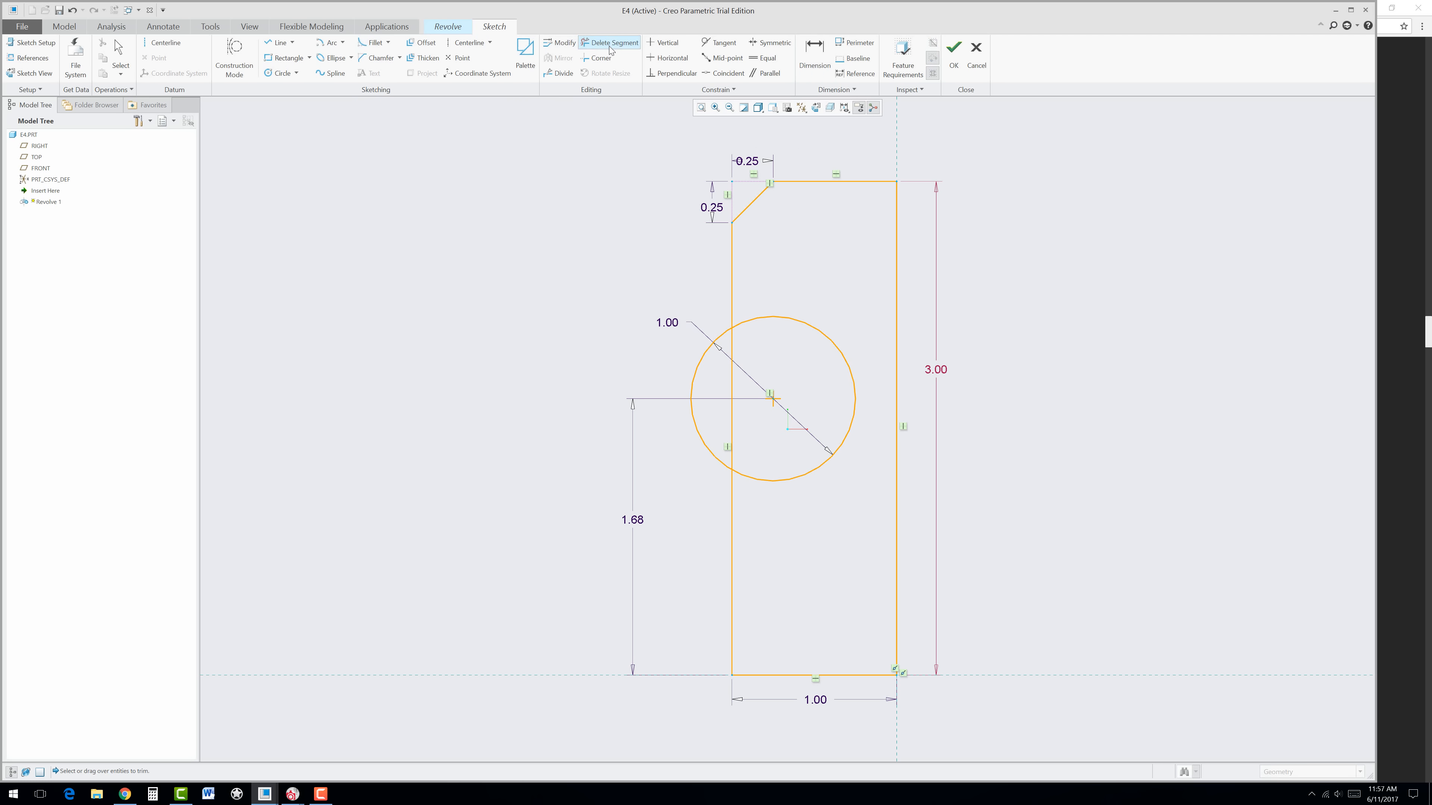
mouse_move(836, 302)
mouse_down()
mouse_move(820, 369)
mouse_move(716, 396)
mouse_move(779, 449)
mouse_up()
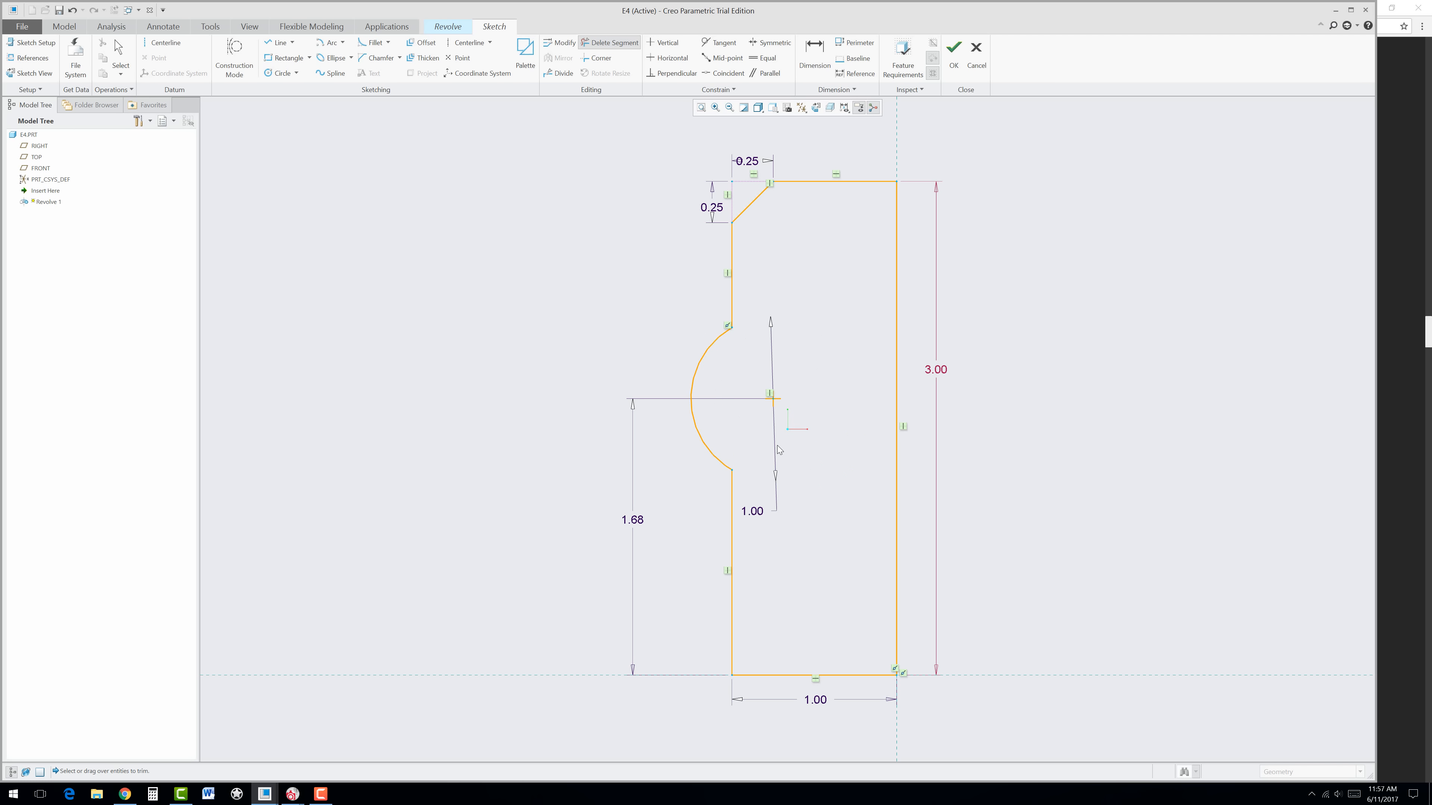
middle_click(819, 421)
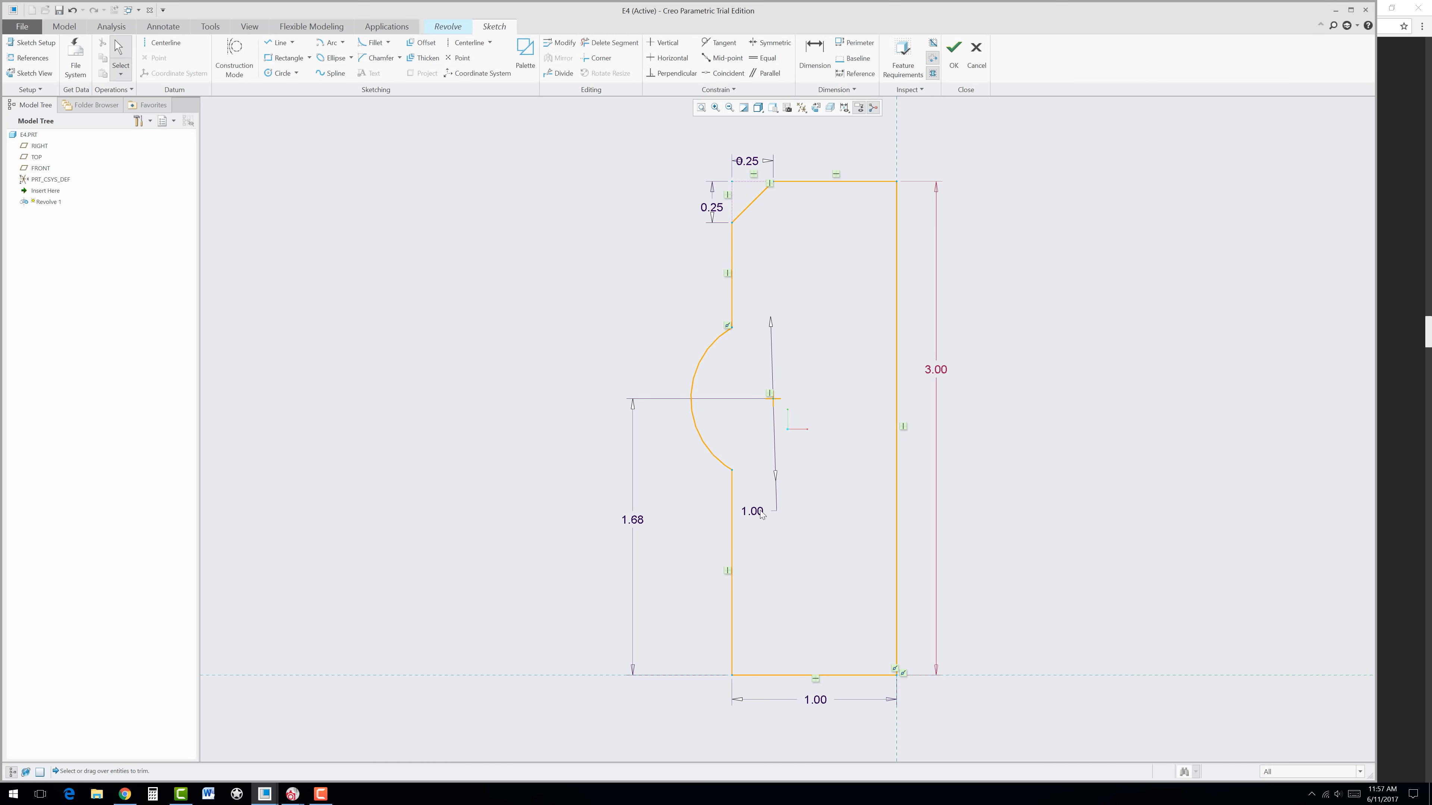
Step: Move the arc's diameter dimension outside the profile, up beside the bulge, and convert it to a radius dimension
mouse_move(752, 511)
mouse_down()
mouse_move(627, 371)
mouse_move(629, 304)
mouse_move(611, 306)
mouse_up()
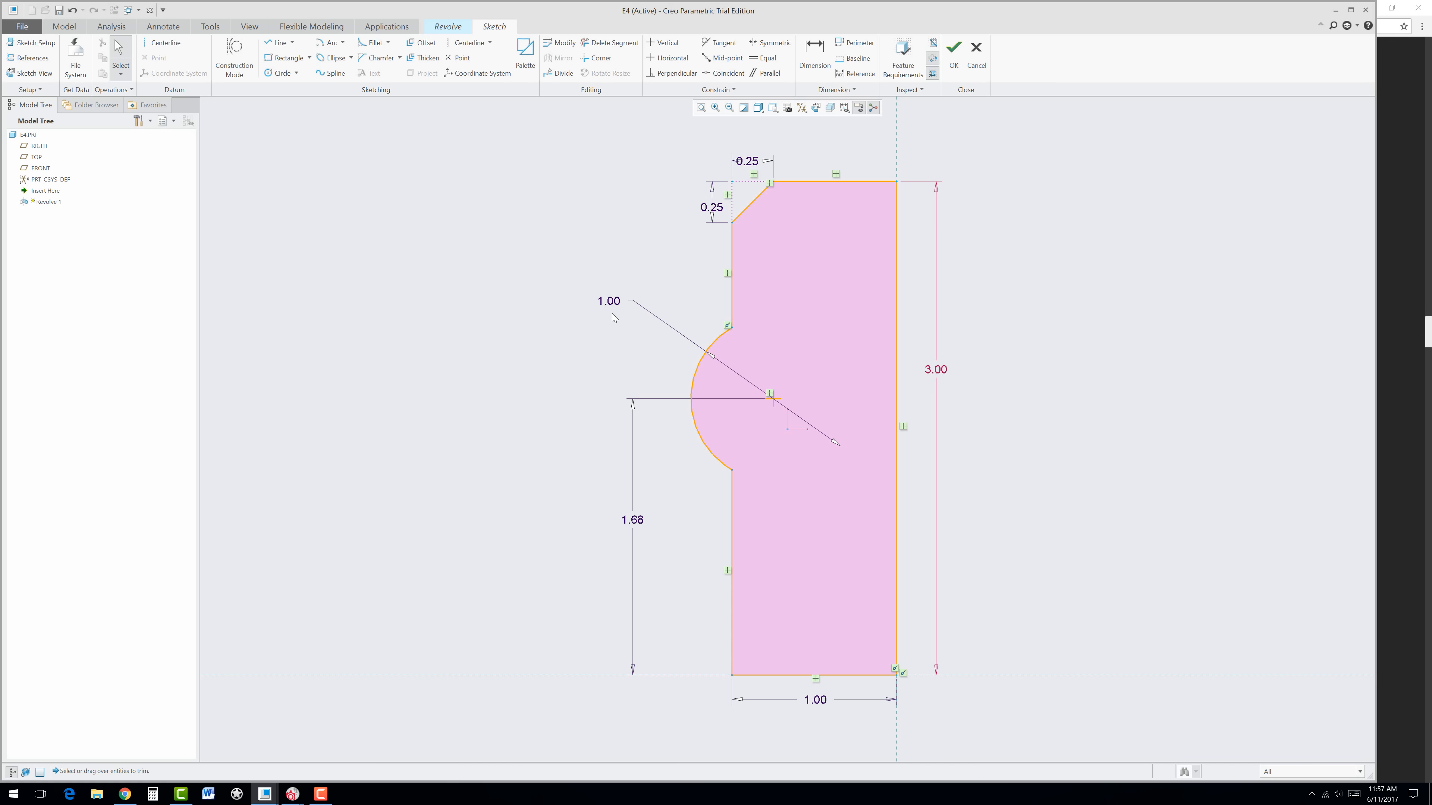
click(611, 301)
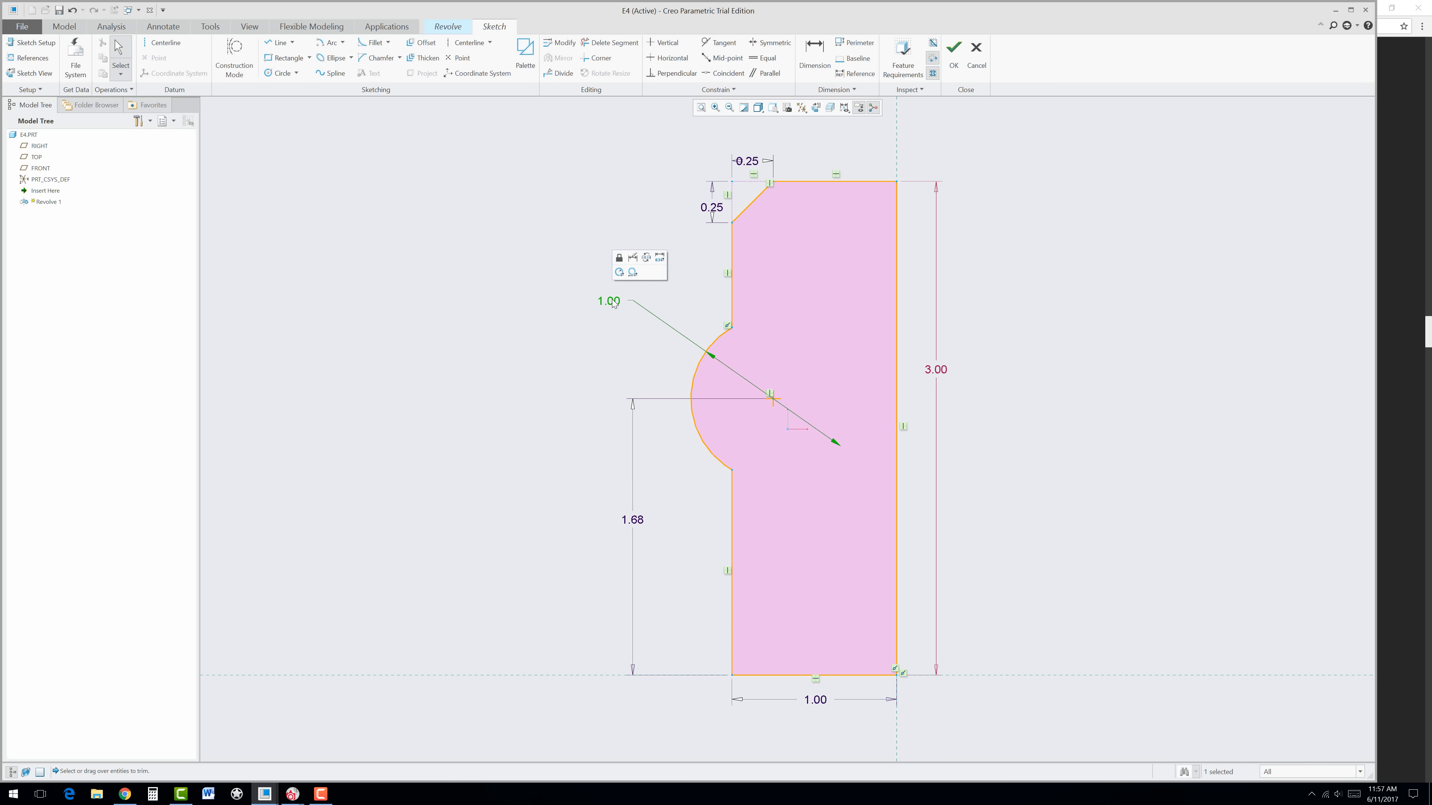
click(619, 274)
click(584, 354)
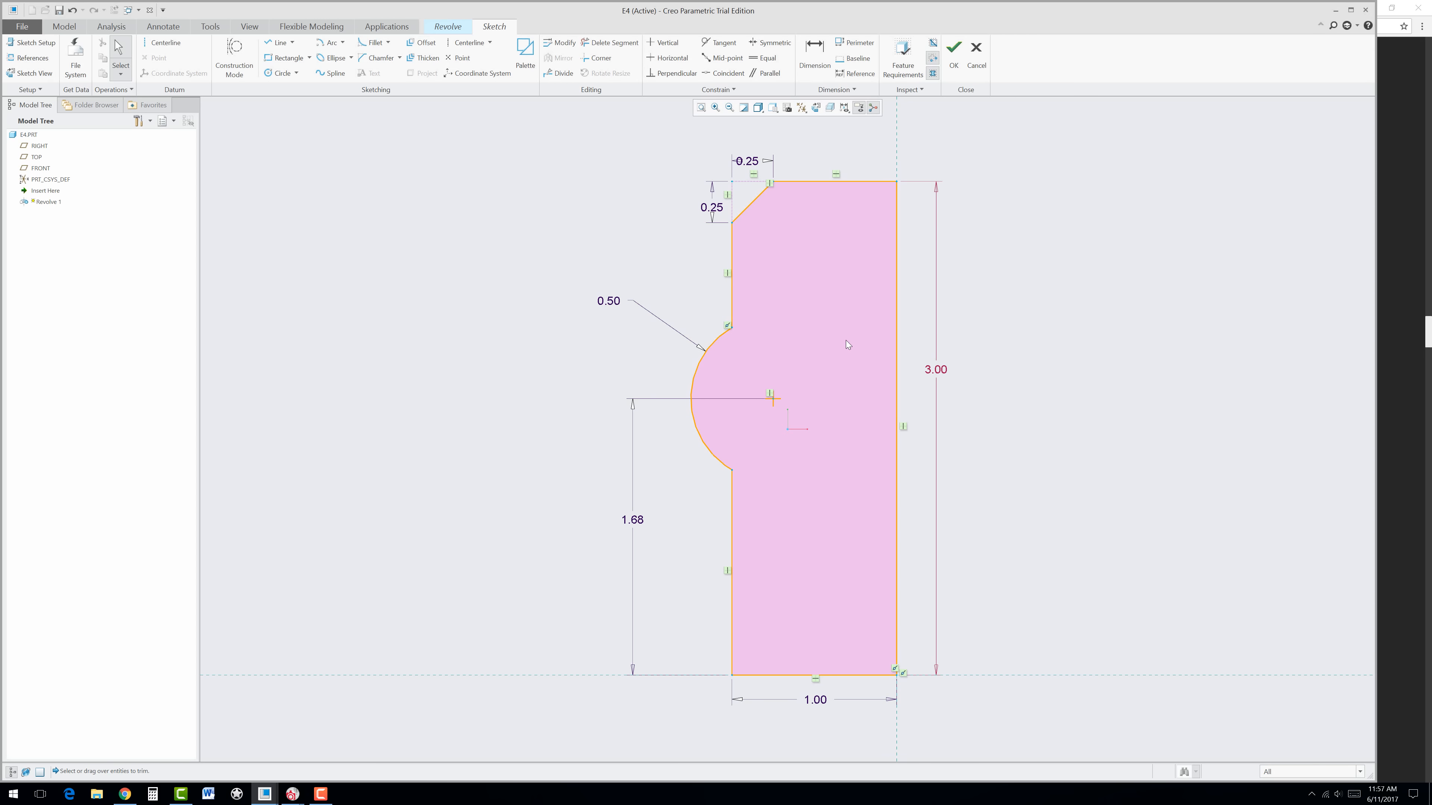
Step: Finish the sketch, show all datum features, and use the default coordinate system's Y axis as the axis of revolution
click(954, 67)
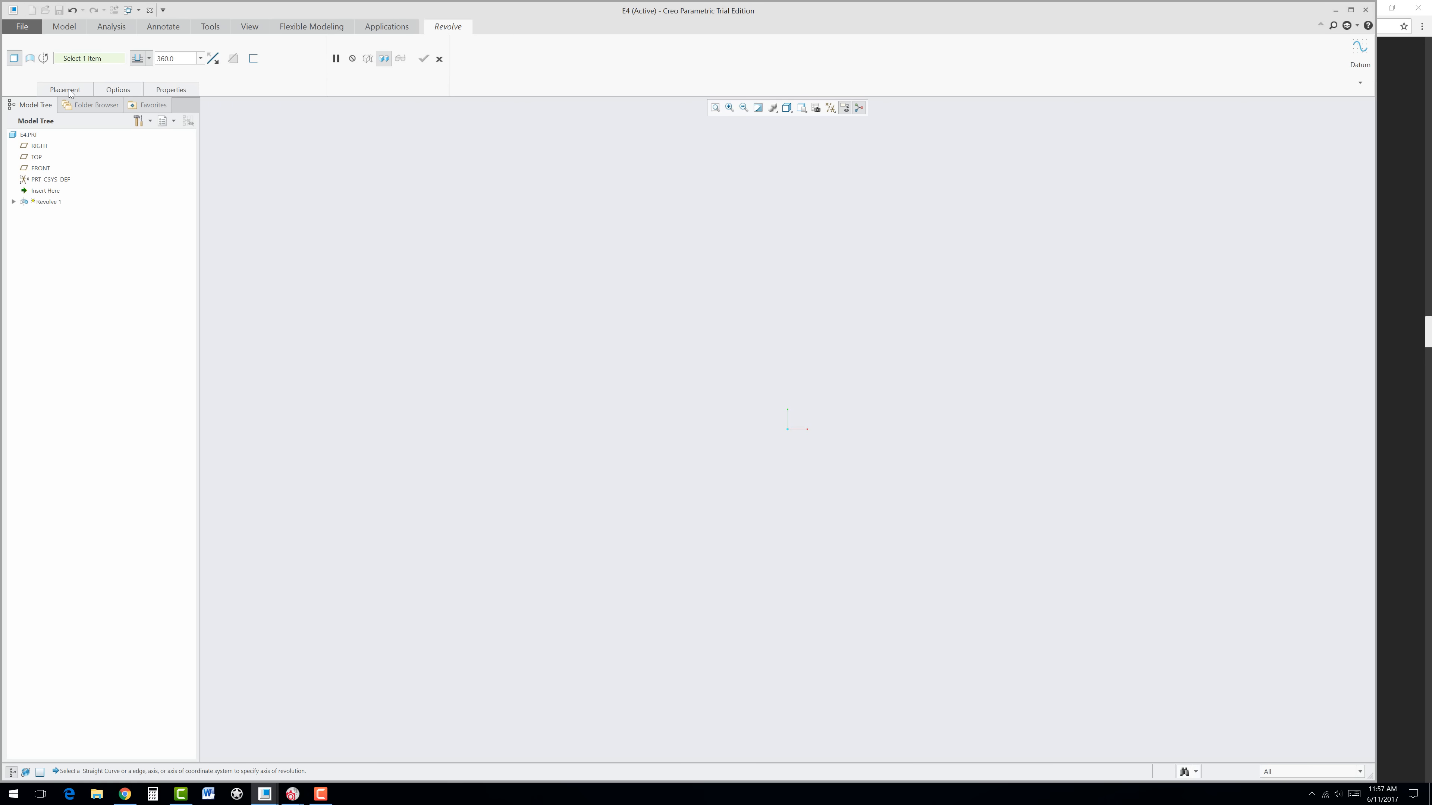
click(829, 108)
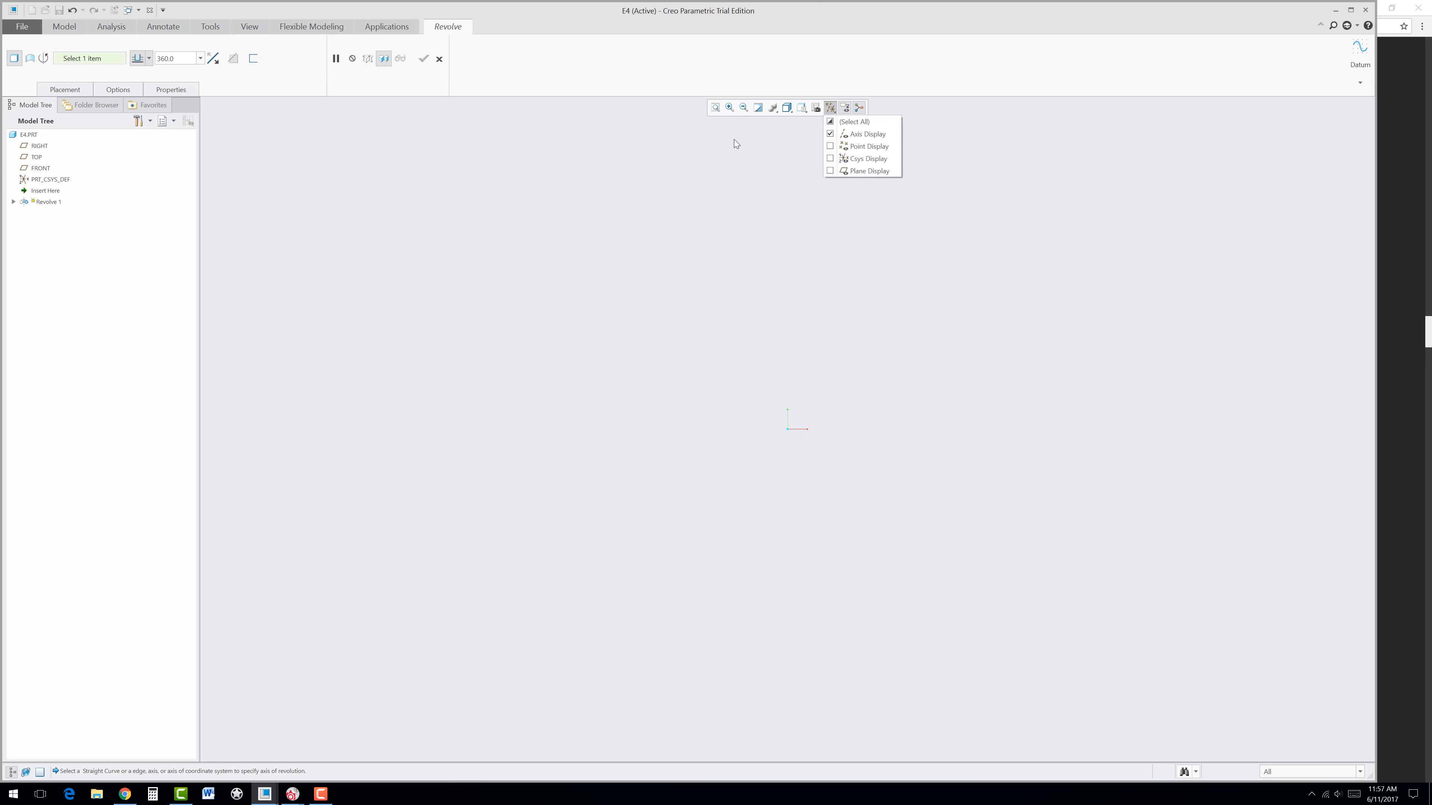
click(829, 123)
click(520, 240)
middle_drag(520, 240, 557, 304)
click(881, 628)
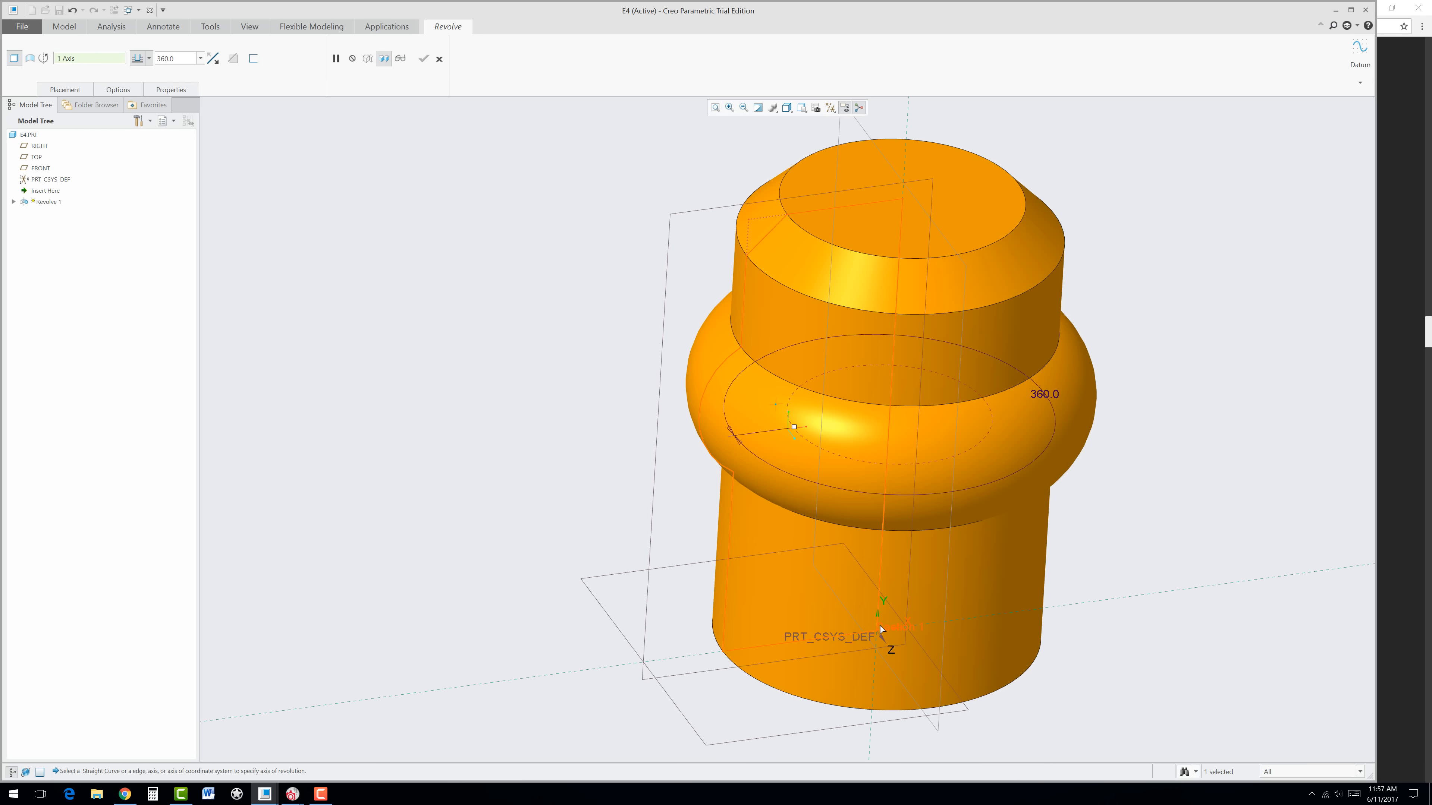
Step: Check the revolve preview around the coordinate system and complete the 360° solid revolve
scroll(879, 626, up, 4)
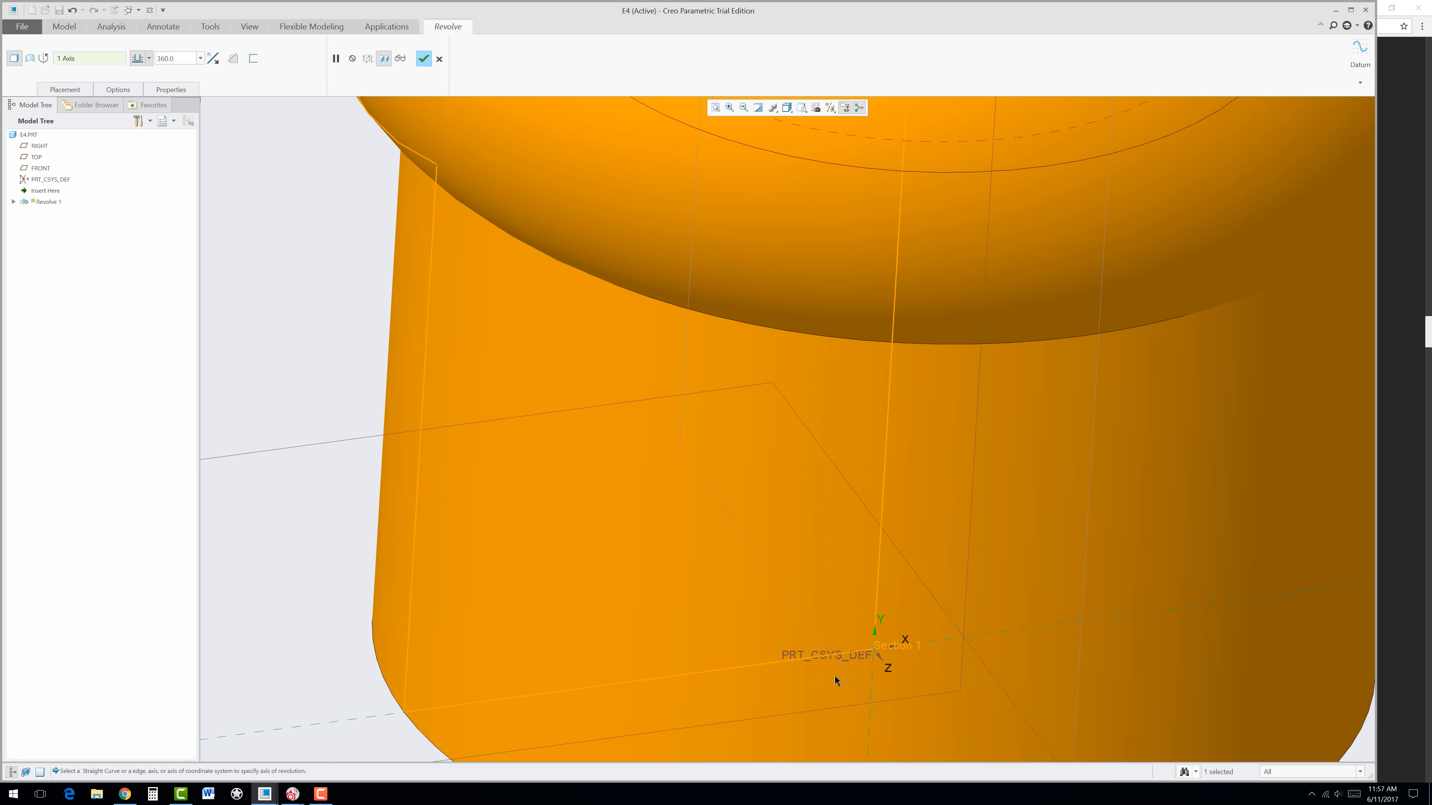
click(831, 107)
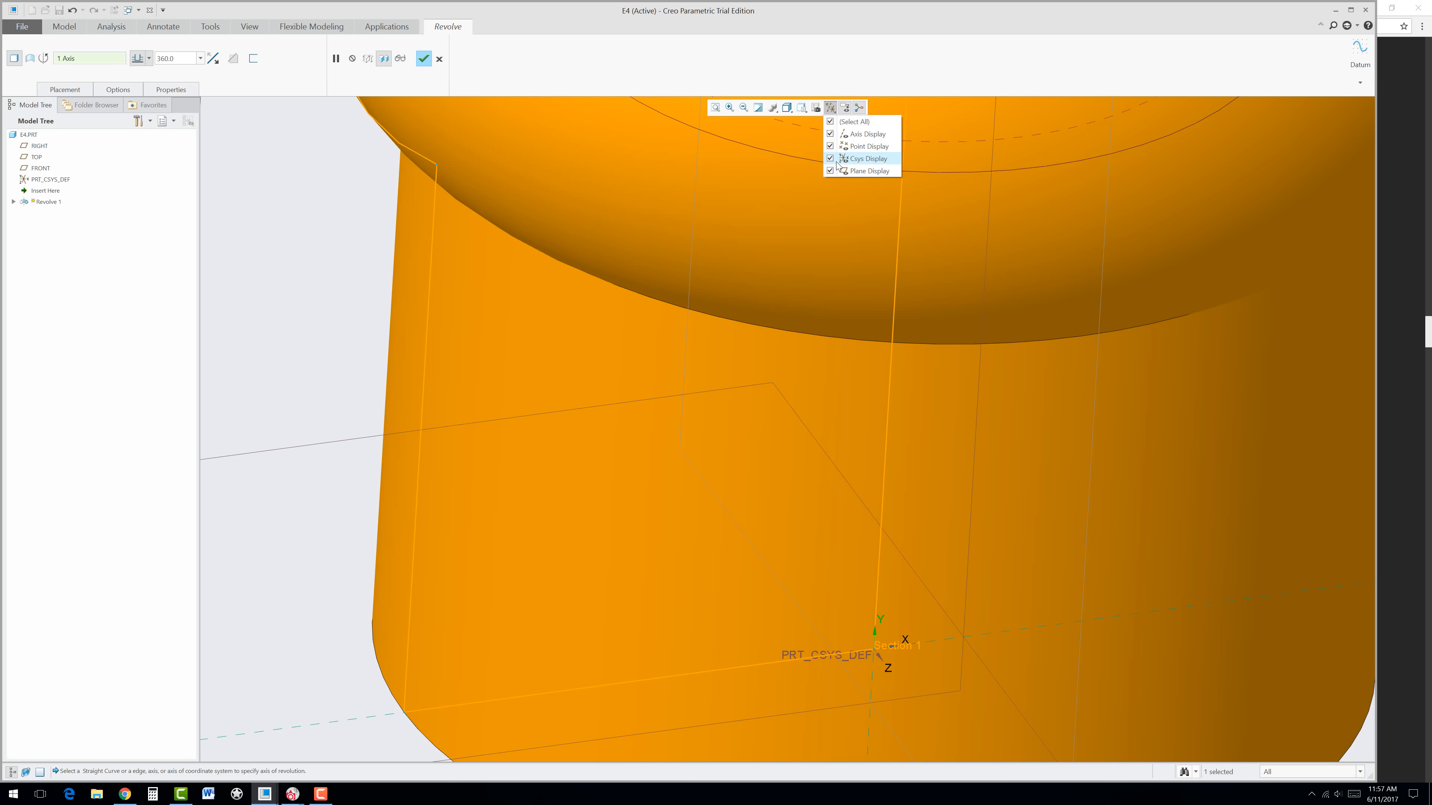
click(871, 74)
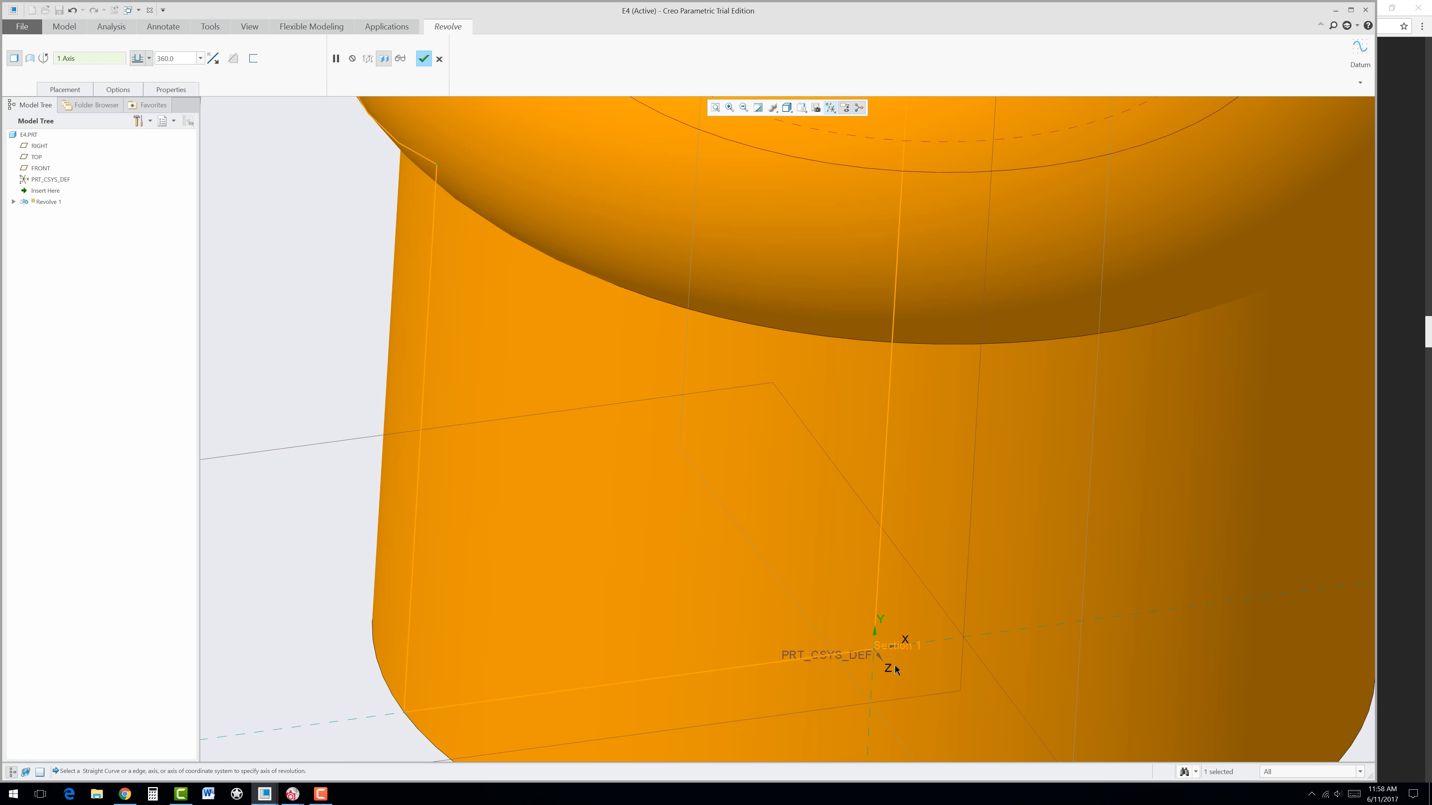
scroll(879, 648, up, 3)
scroll(894, 626, down, 4)
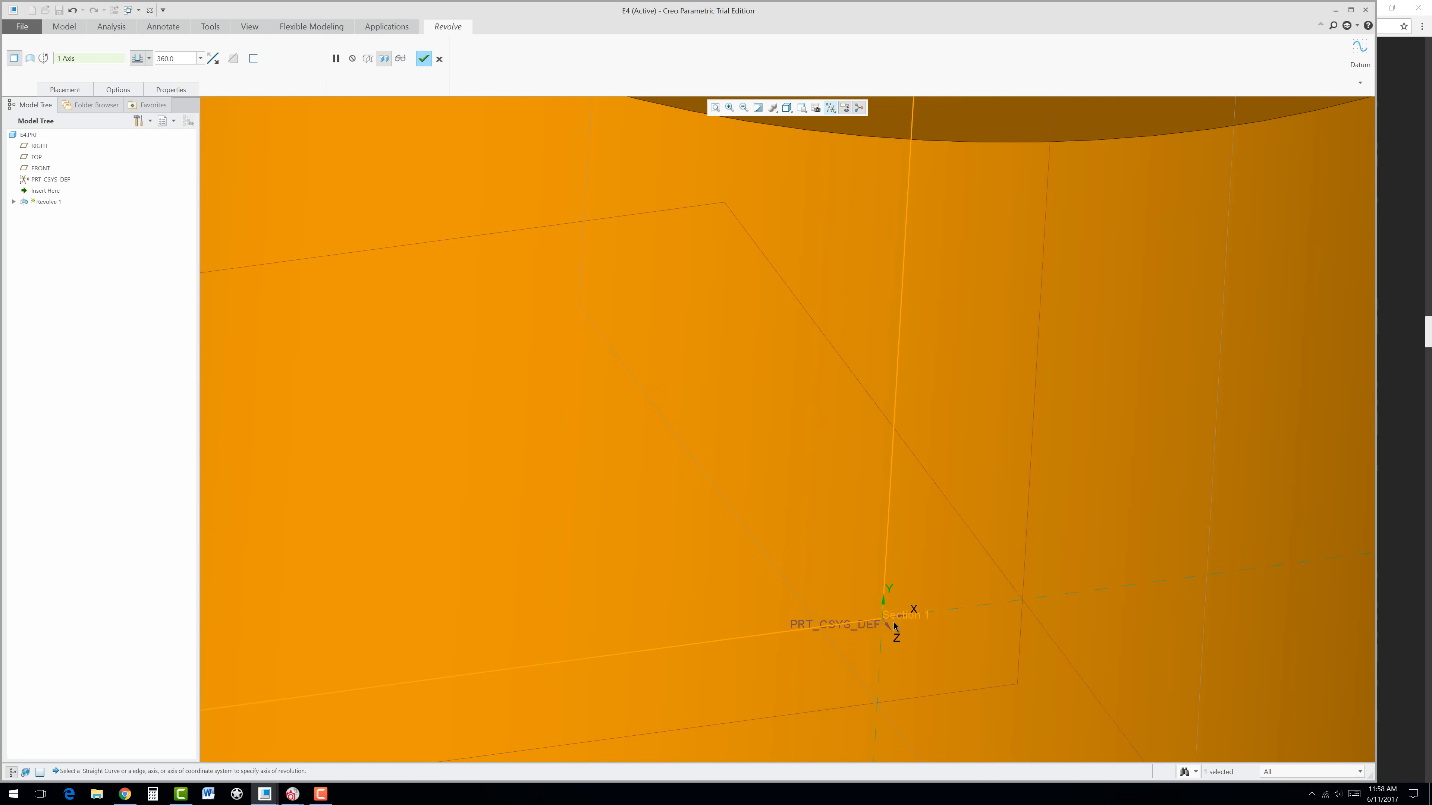
scroll(896, 622, down, 3)
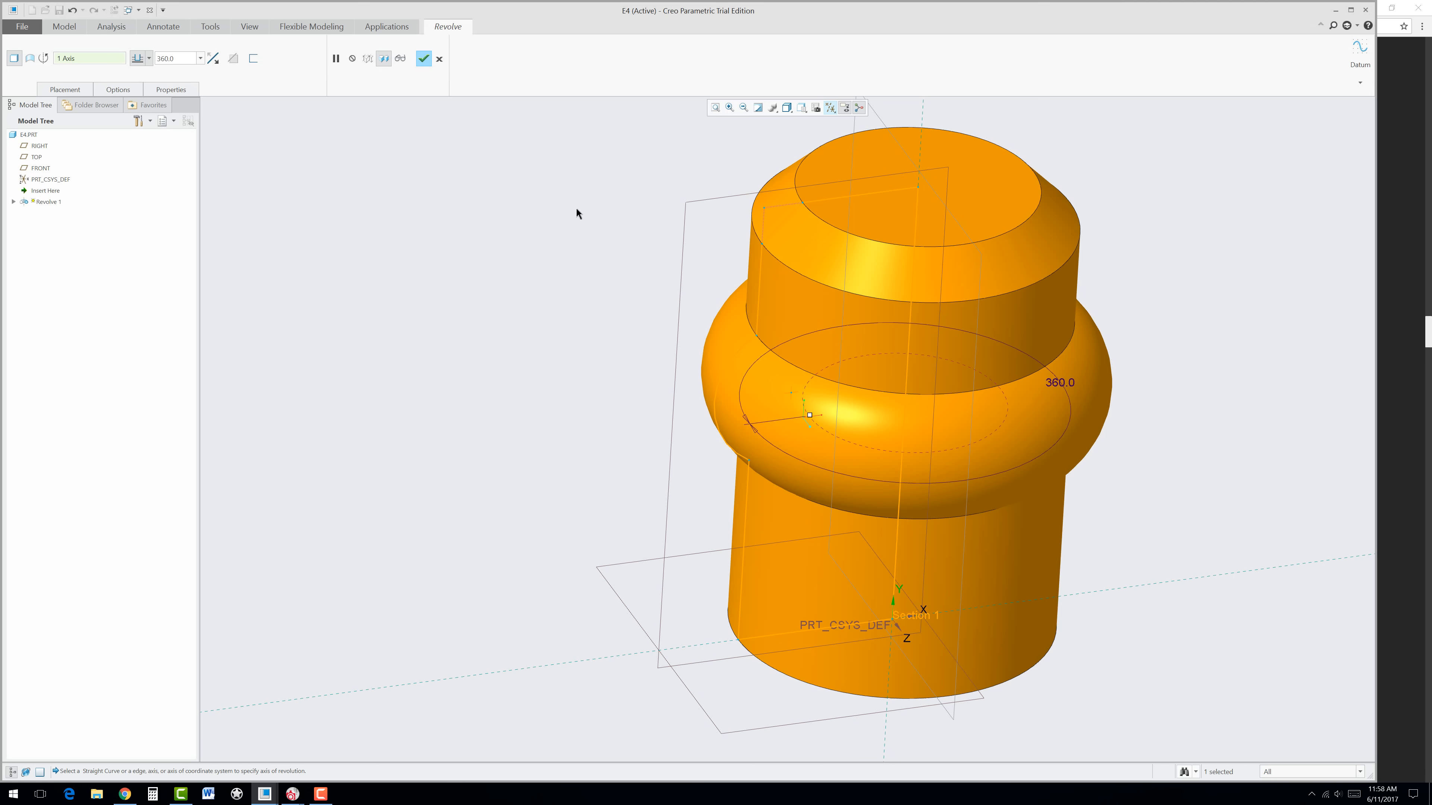
click(424, 59)
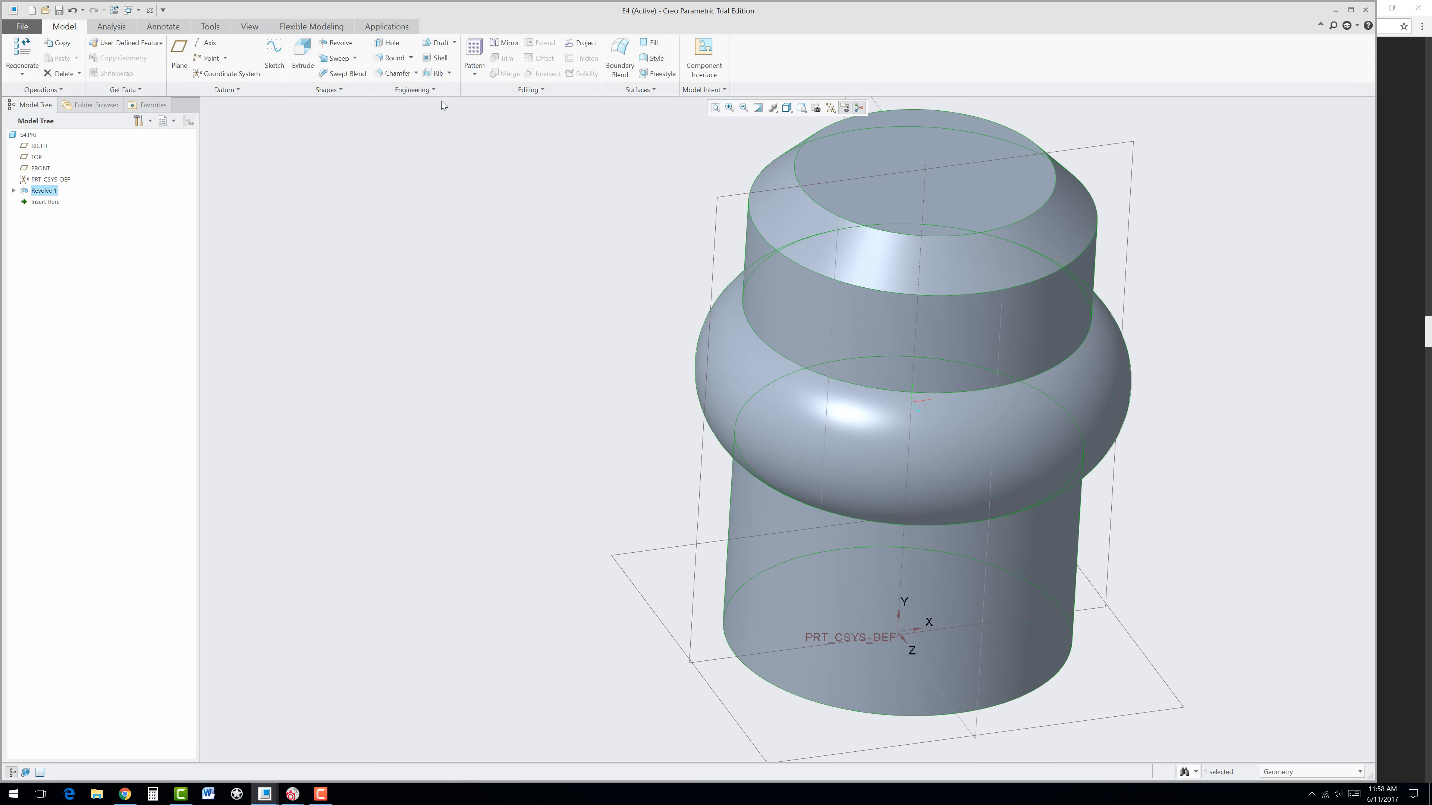
Step: Turn off the display of all datum axes, points, coordinate systems and planes, and clear the selection of the revolved body
scroll(518, 243, down, 3)
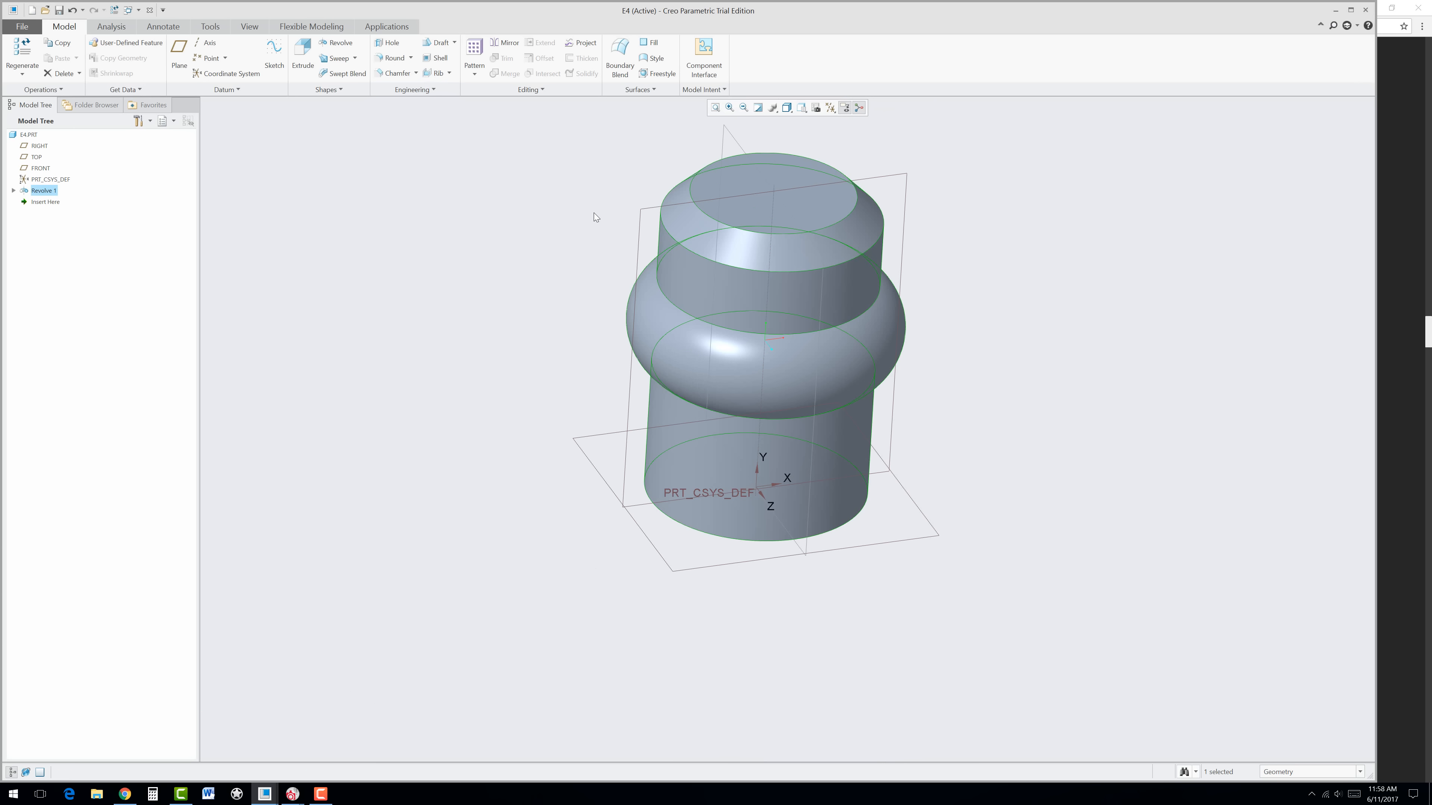
middle_drag(594, 212, 596, 251)
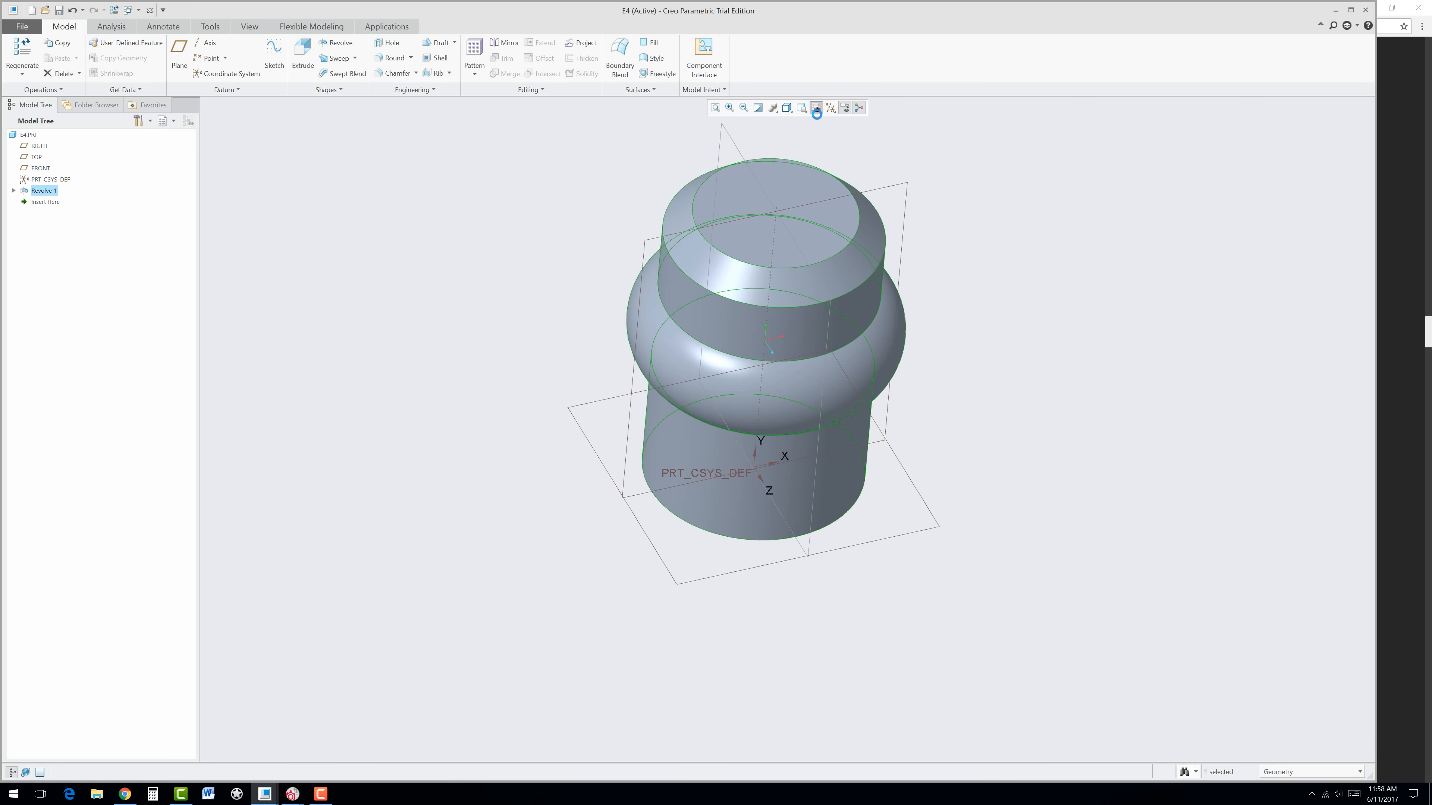
click(816, 108)
click(1408, 299)
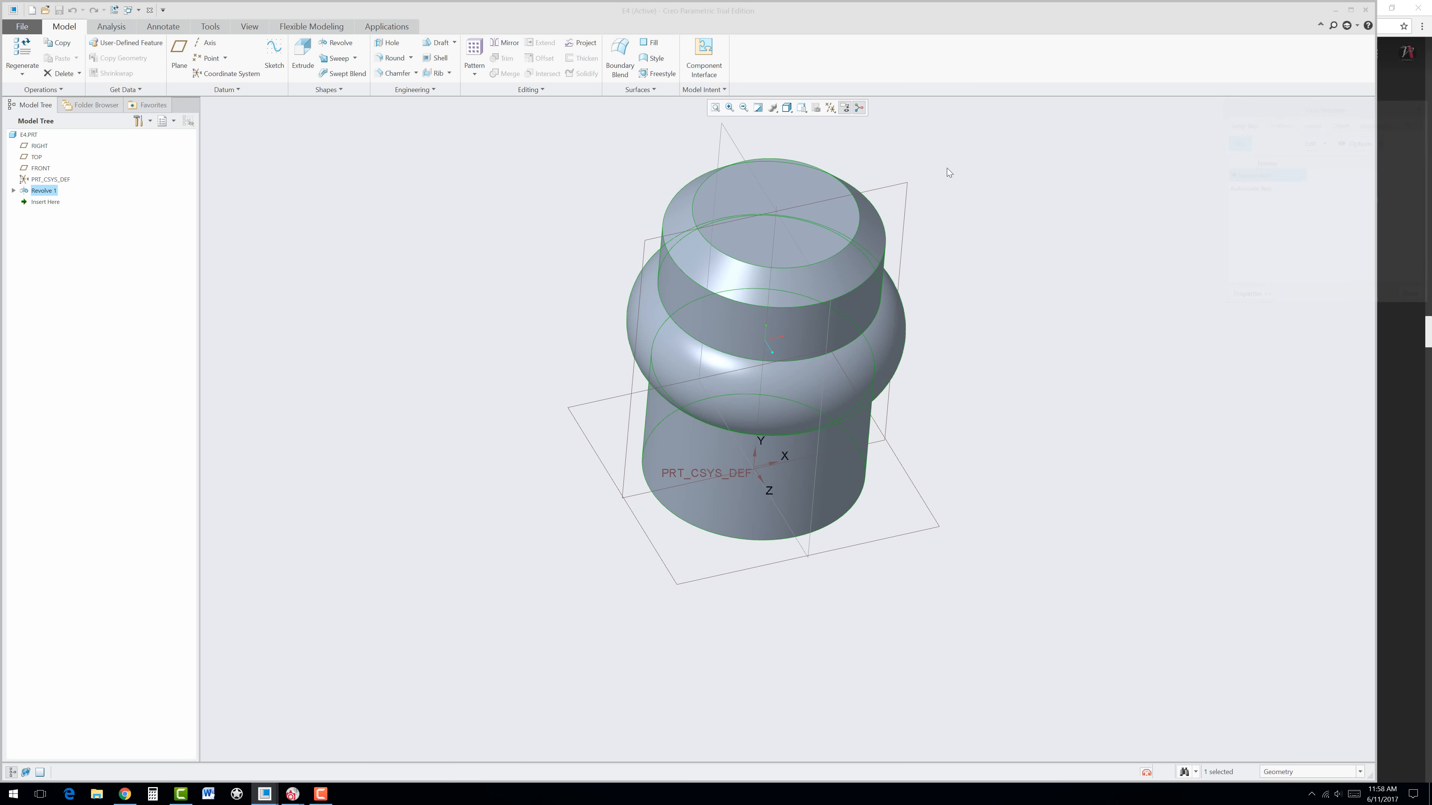
click(829, 108)
click(829, 122)
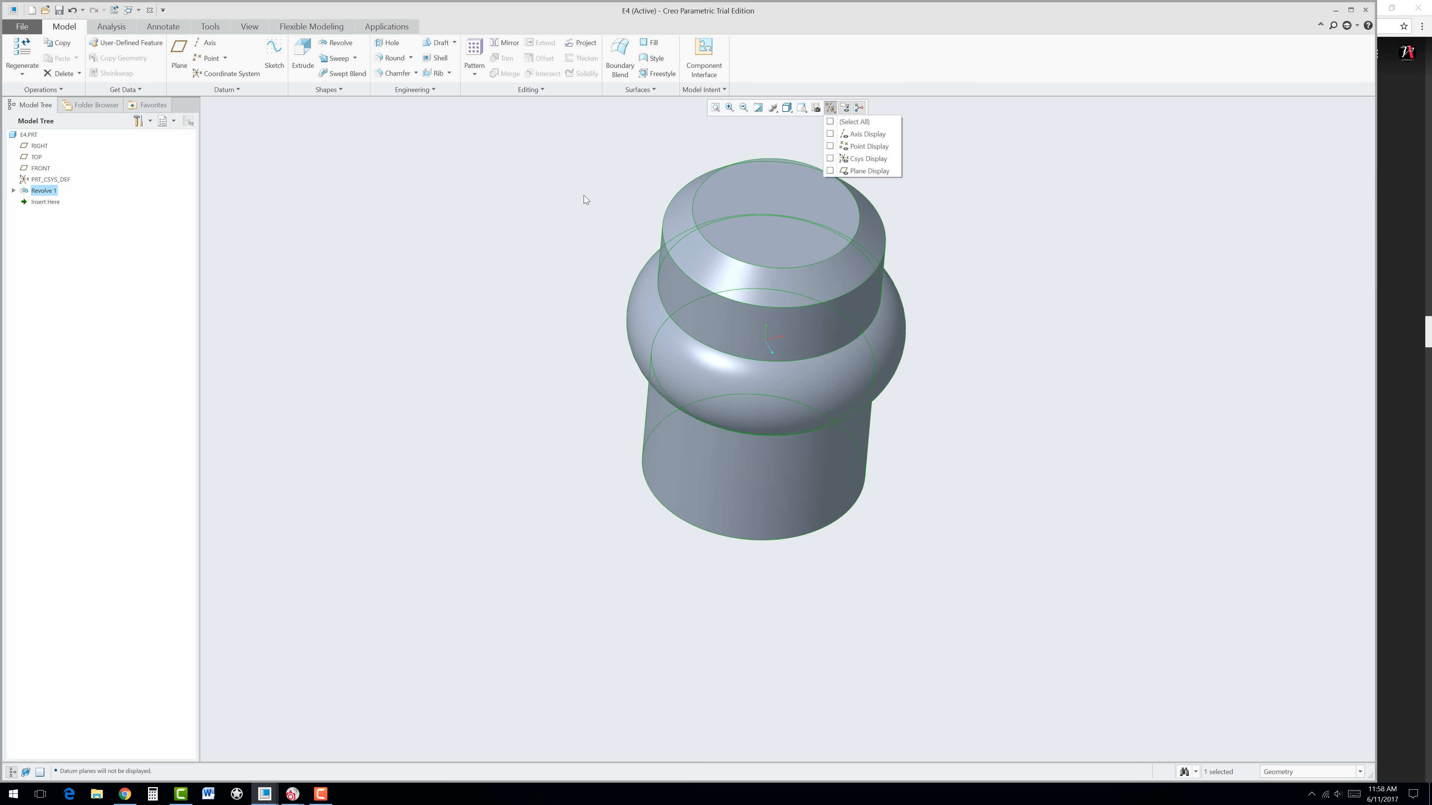
click(557, 343)
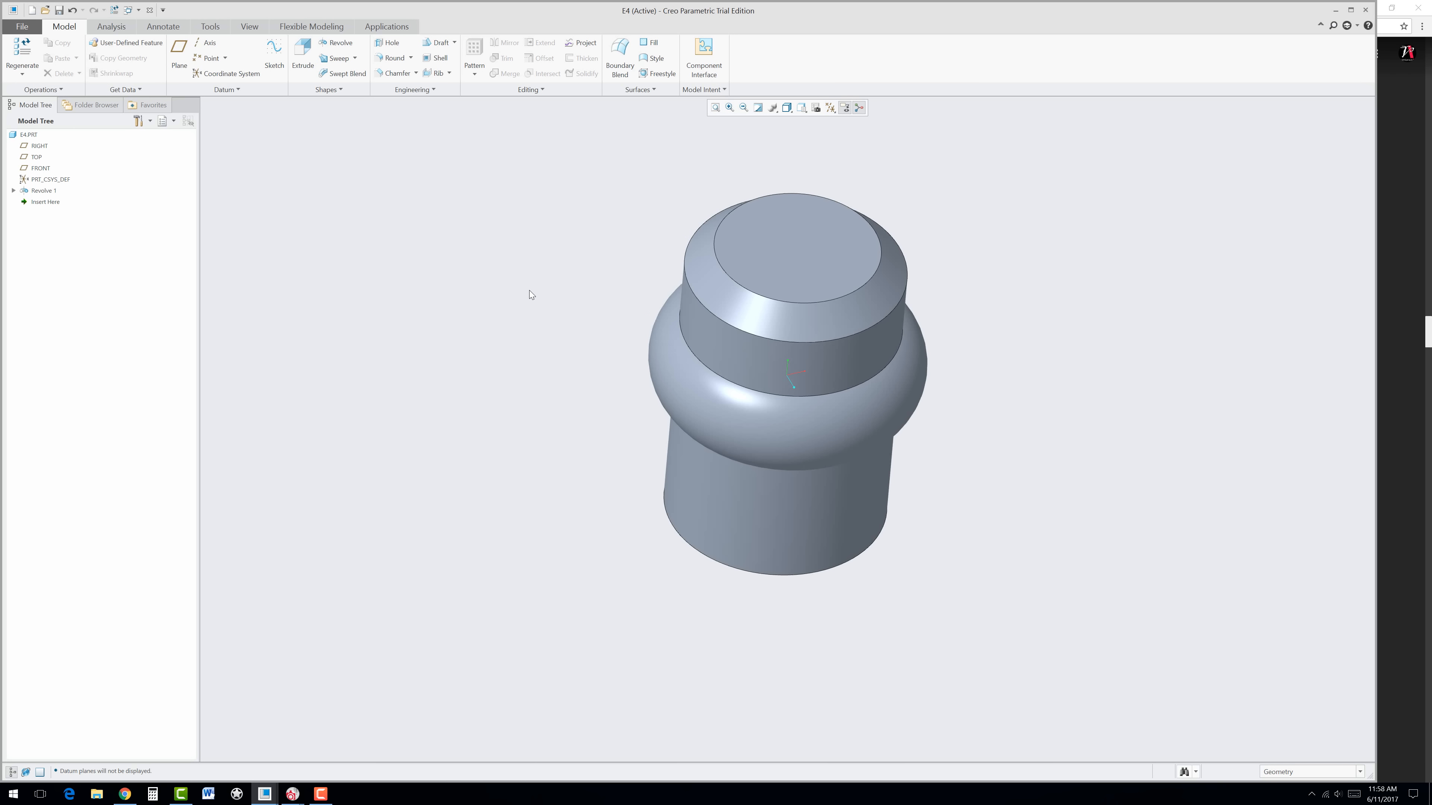
mouse_move(530, 290)
middle_down()
mouse_move(527, 211)
mouse_move(524, 270)
middle_up()
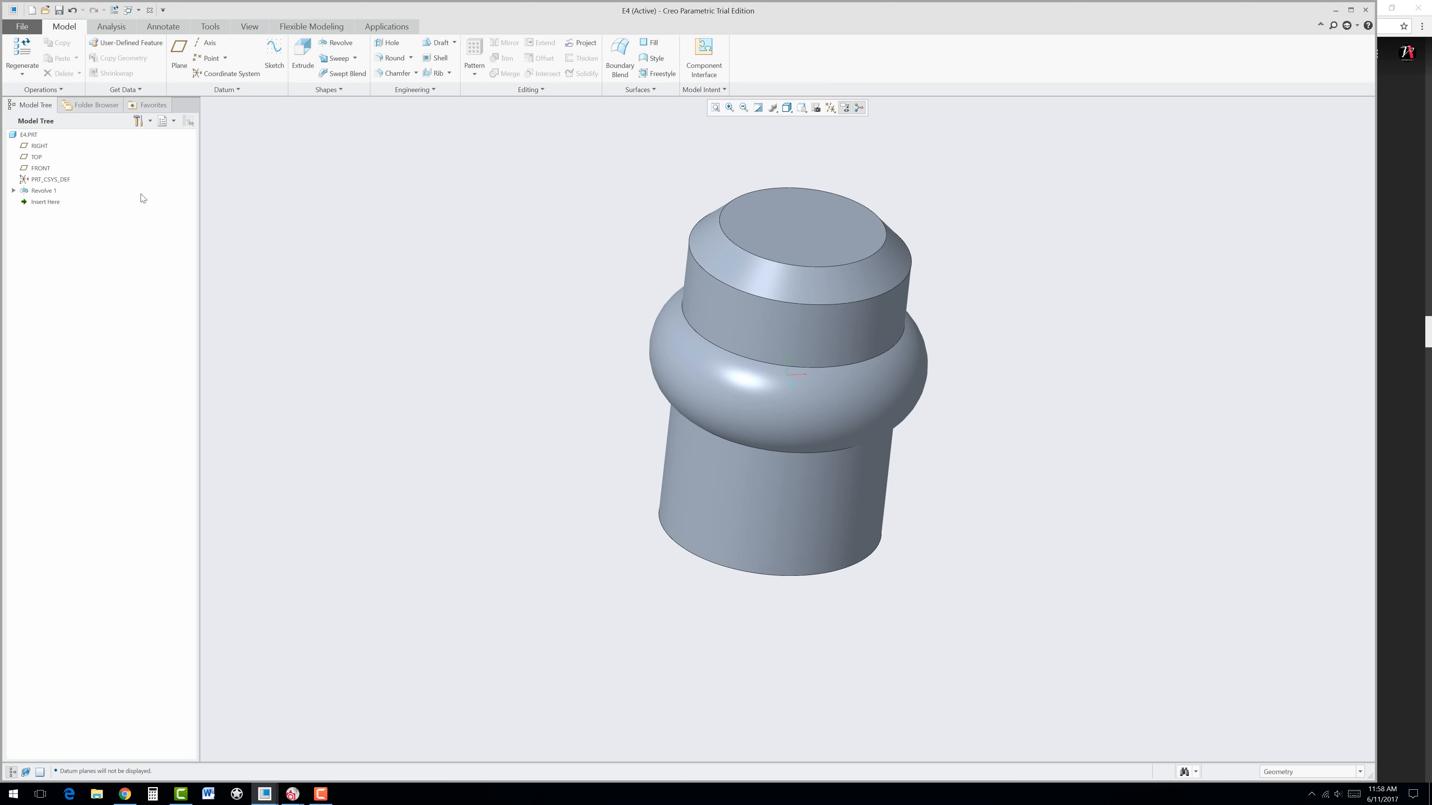
Step: Start a sketch on the FRONT plane and draw a vertical construction centerline through the origin
click(36, 168)
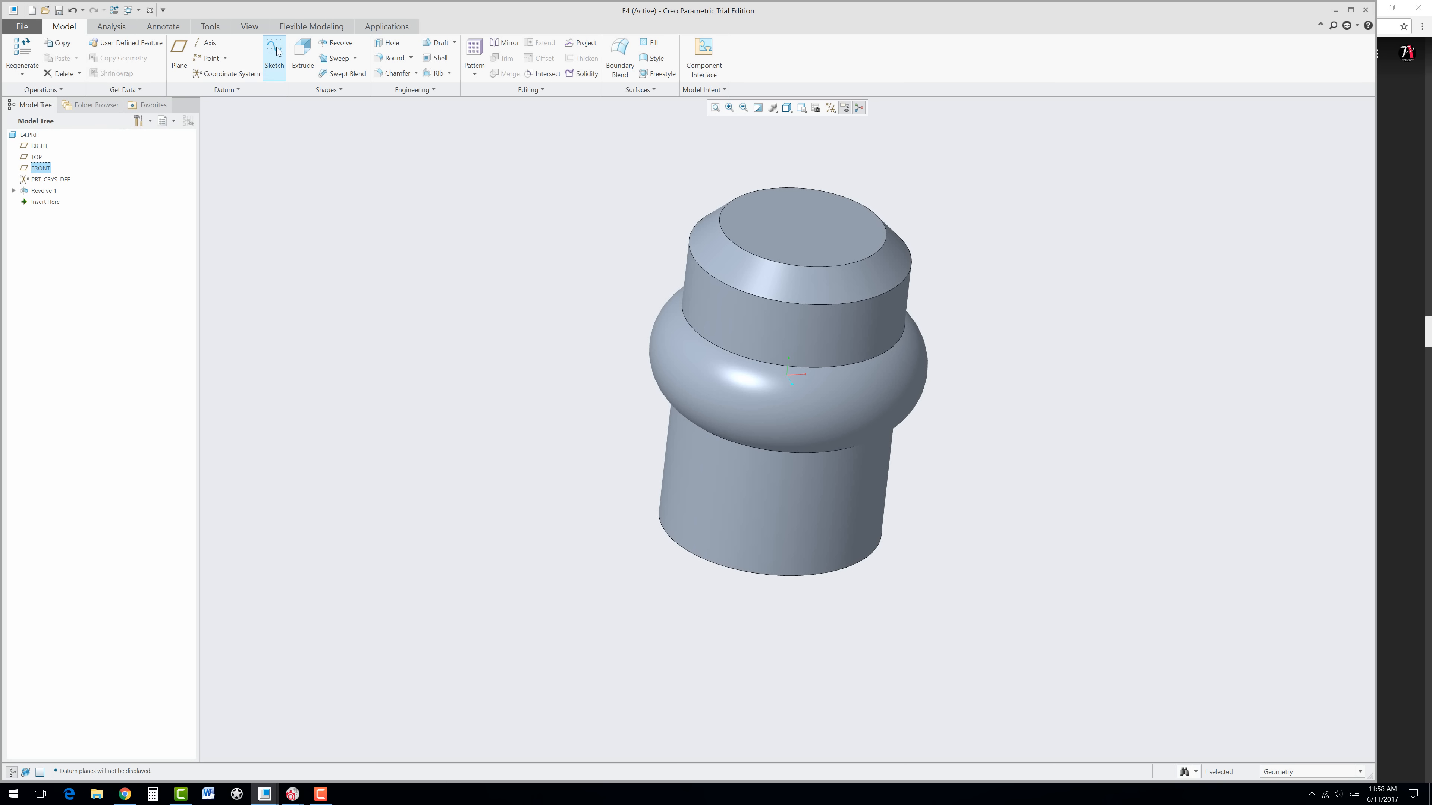
click(276, 51)
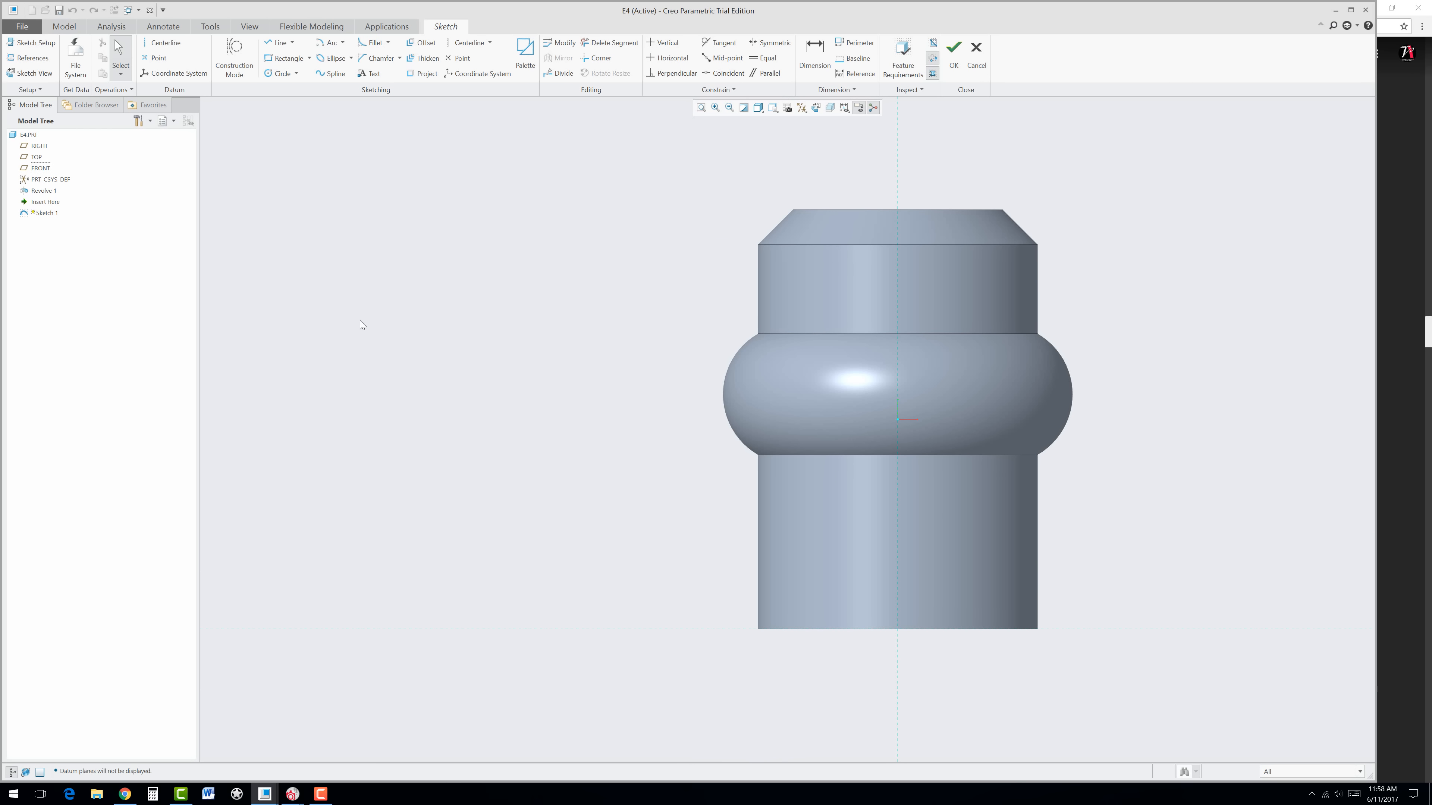
click(467, 42)
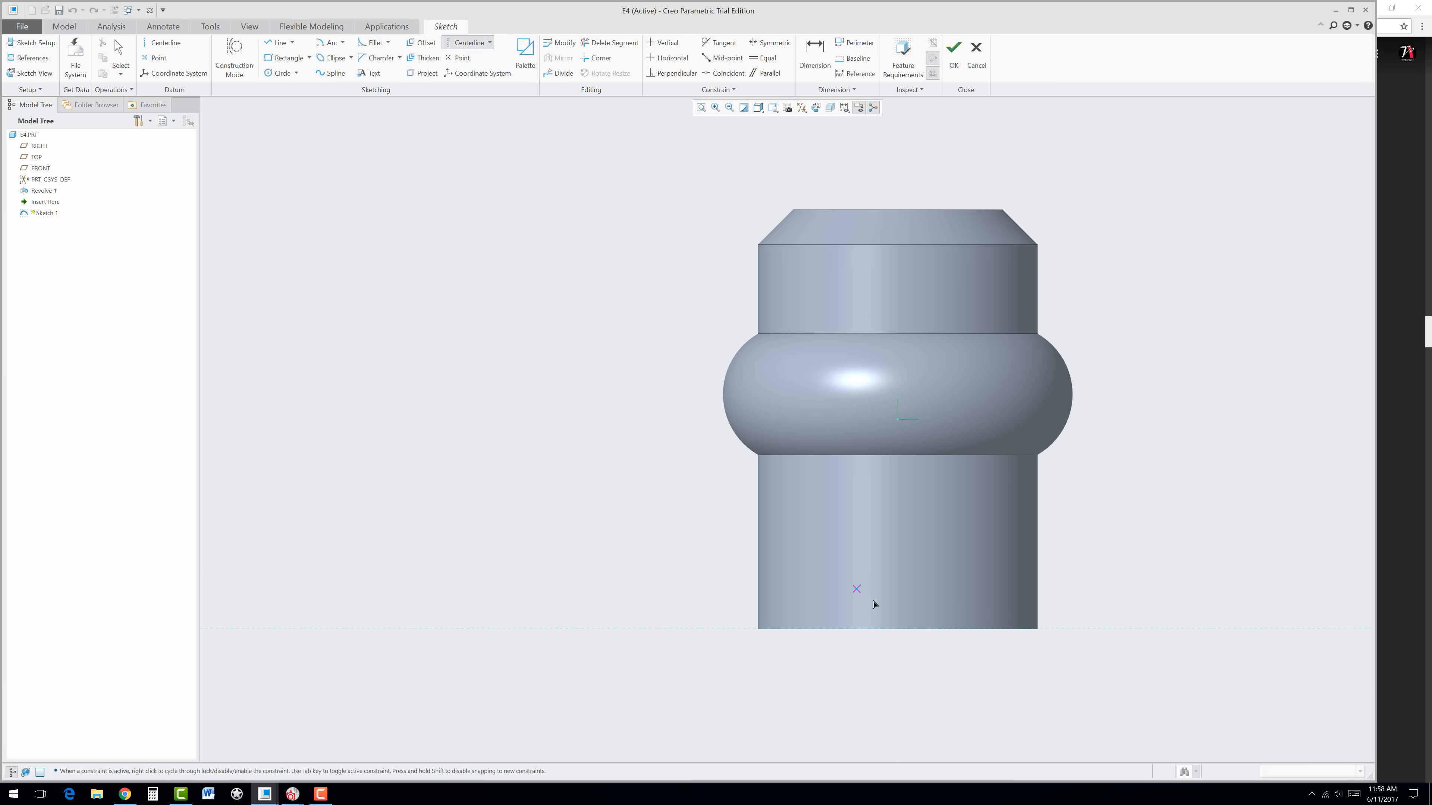
click(898, 629)
click(899, 276)
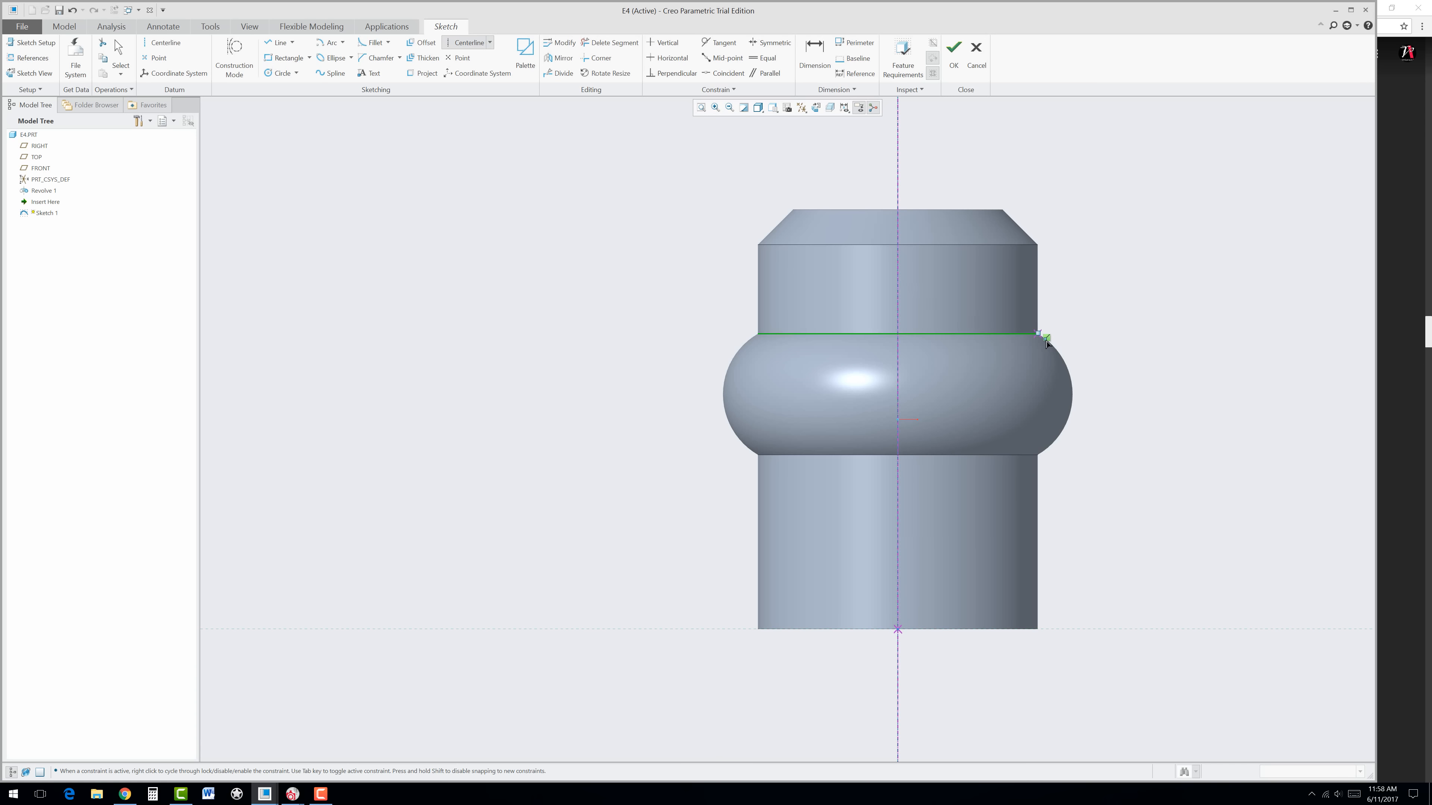
middle_click(1100, 353)
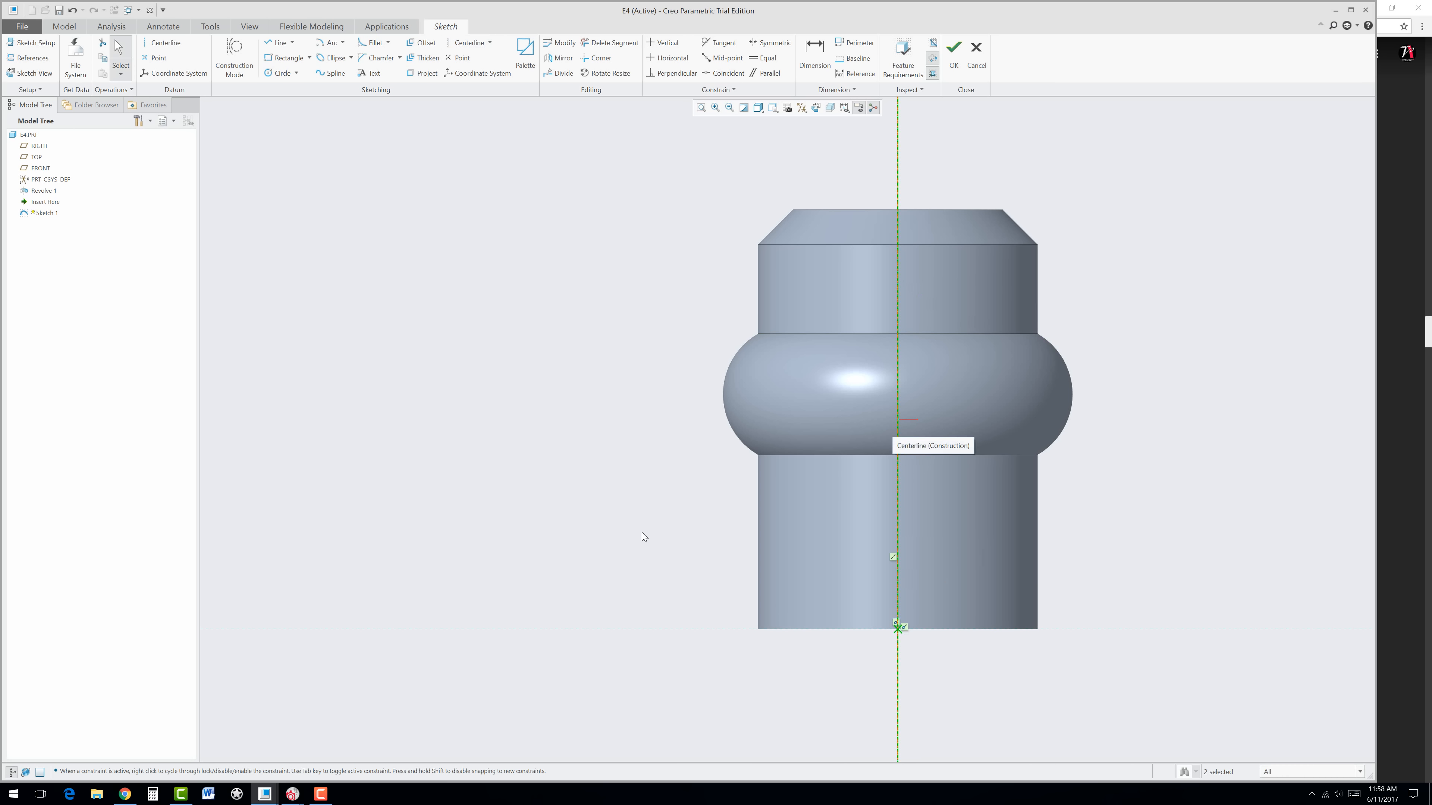
Step: Draw a horizontal line about 2.27 long from the vertical centerline outward through the middle of the bulge
click(277, 45)
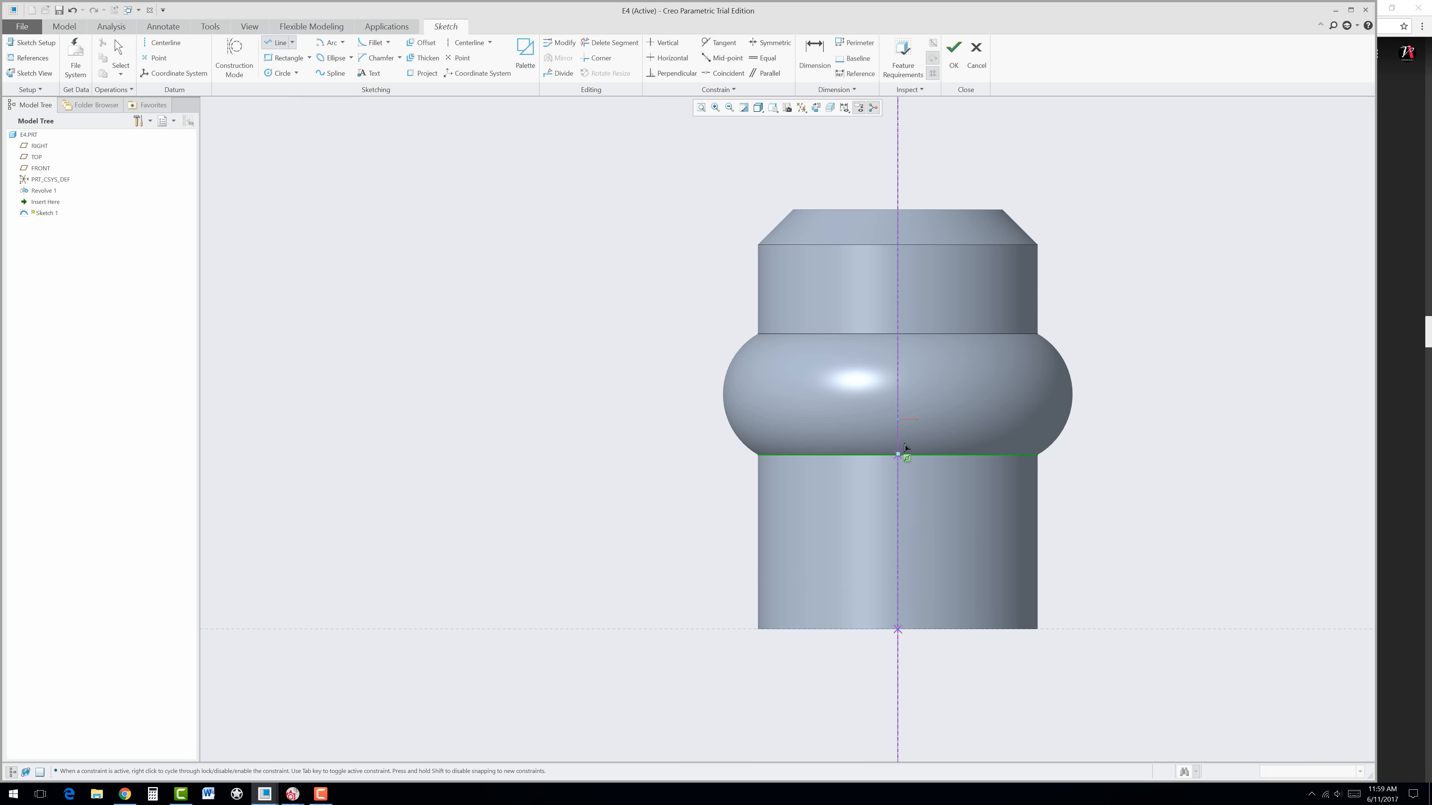
click(897, 395)
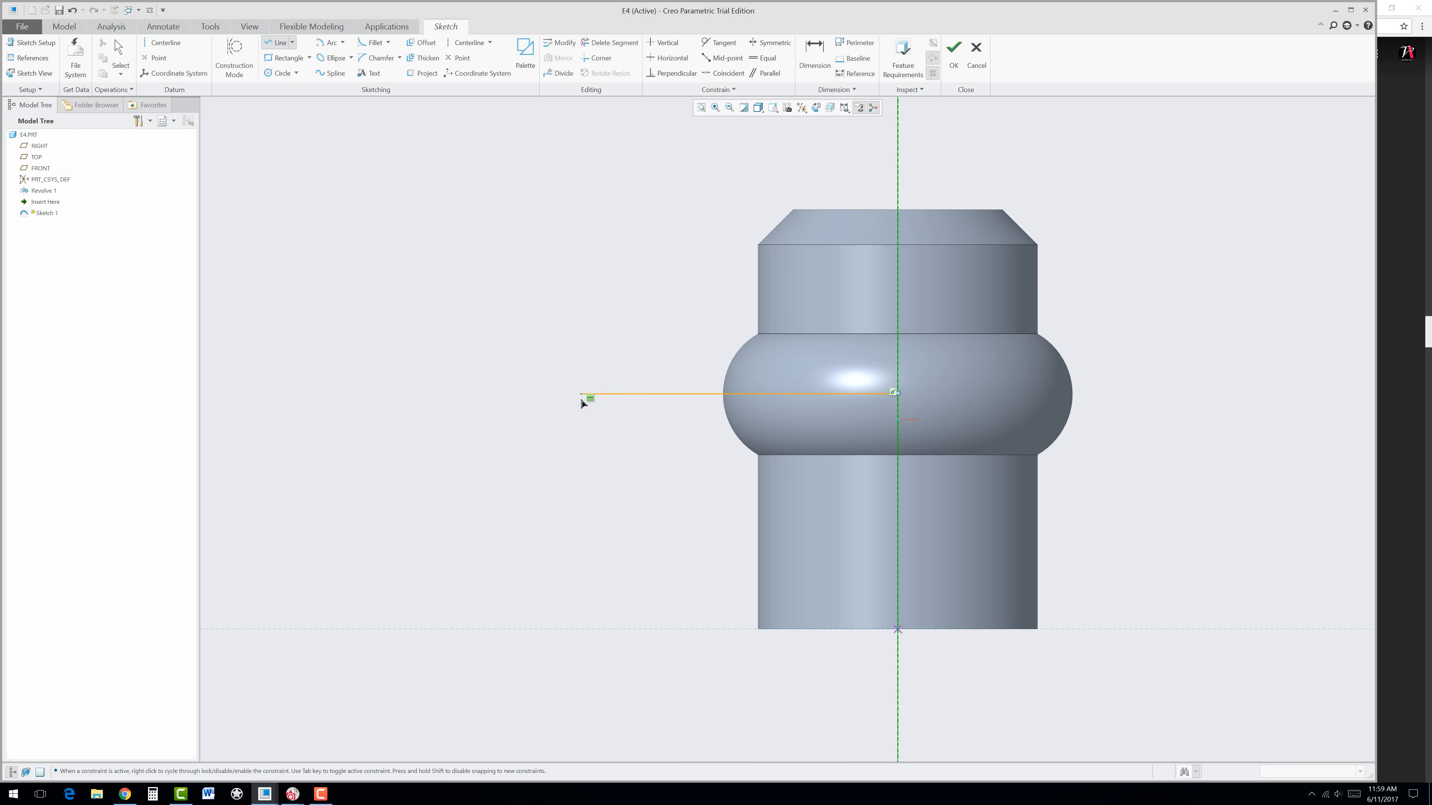
click(582, 397)
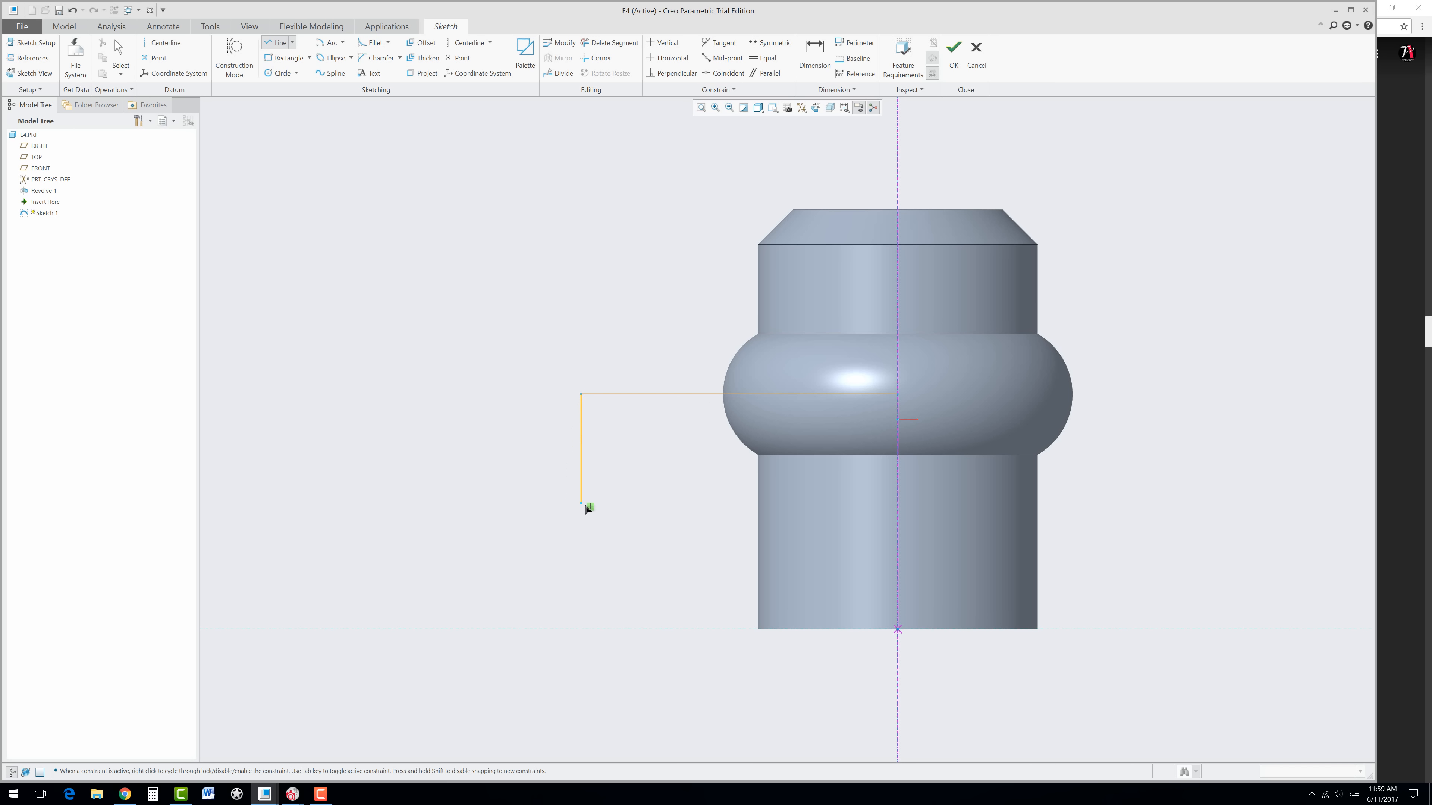
middle_click(651, 498)
middle_click(651, 499)
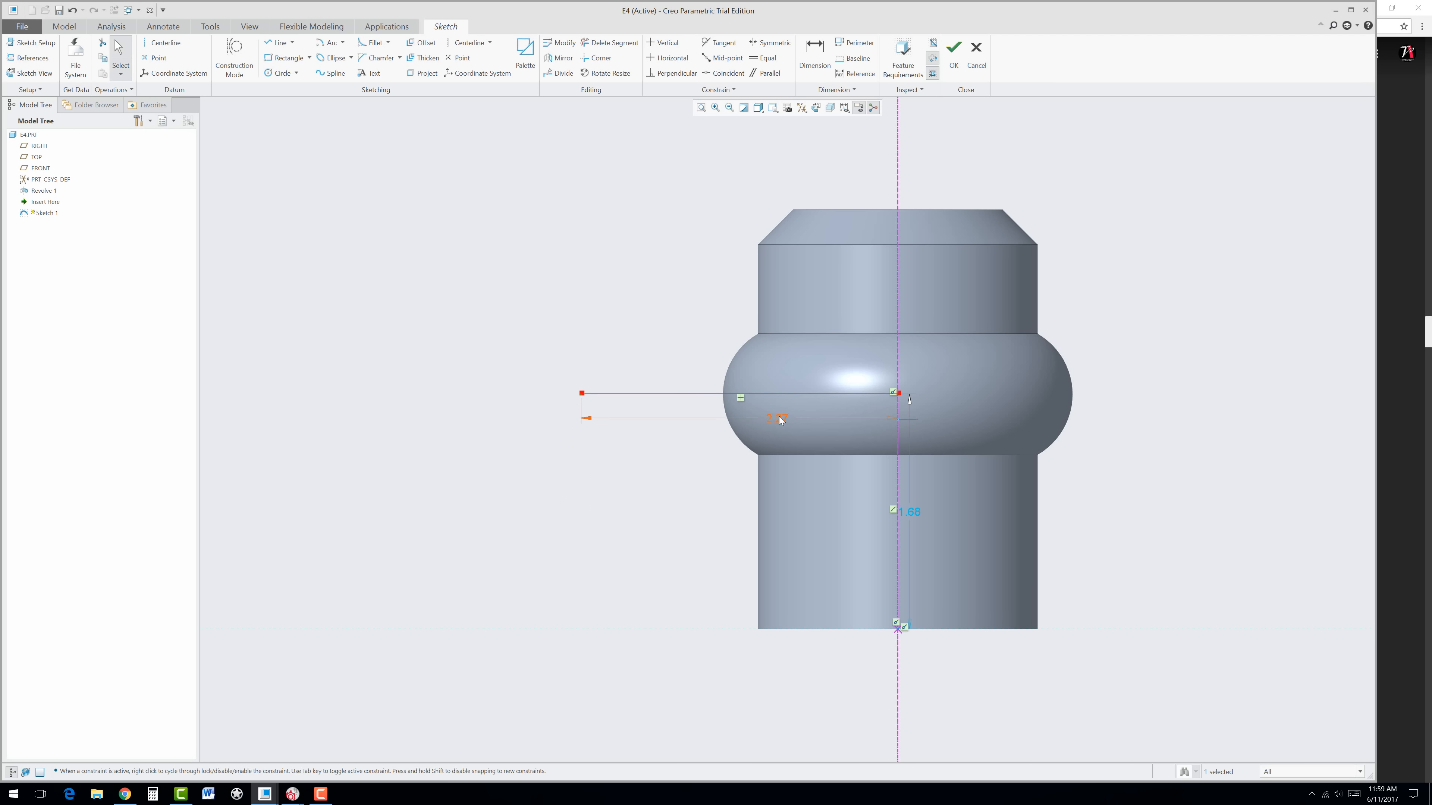
Step: Place the horizontal line's length dimension above the part and set it to 2
drag(780, 420, 773, 182)
double_click(775, 180)
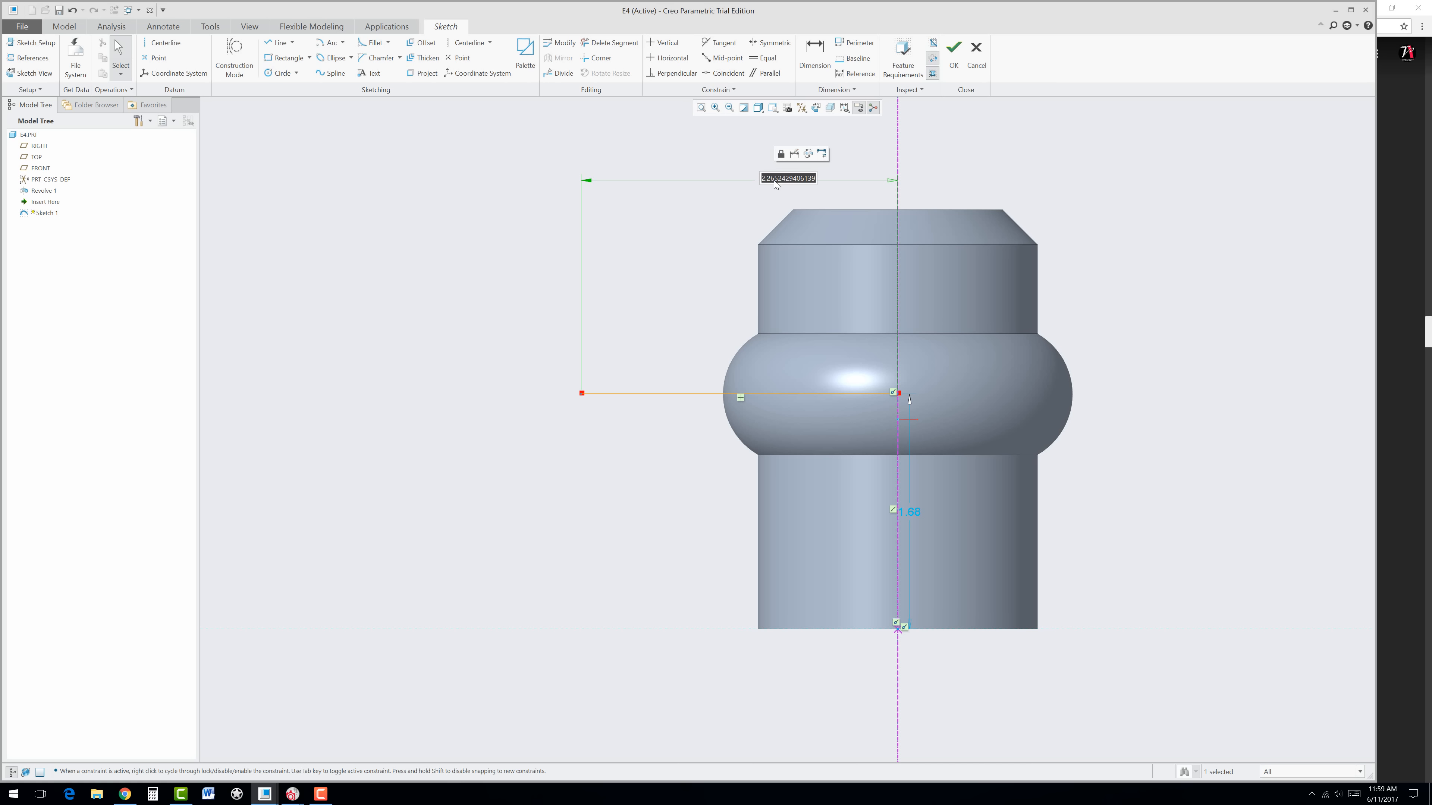
text(2)
key(Return)
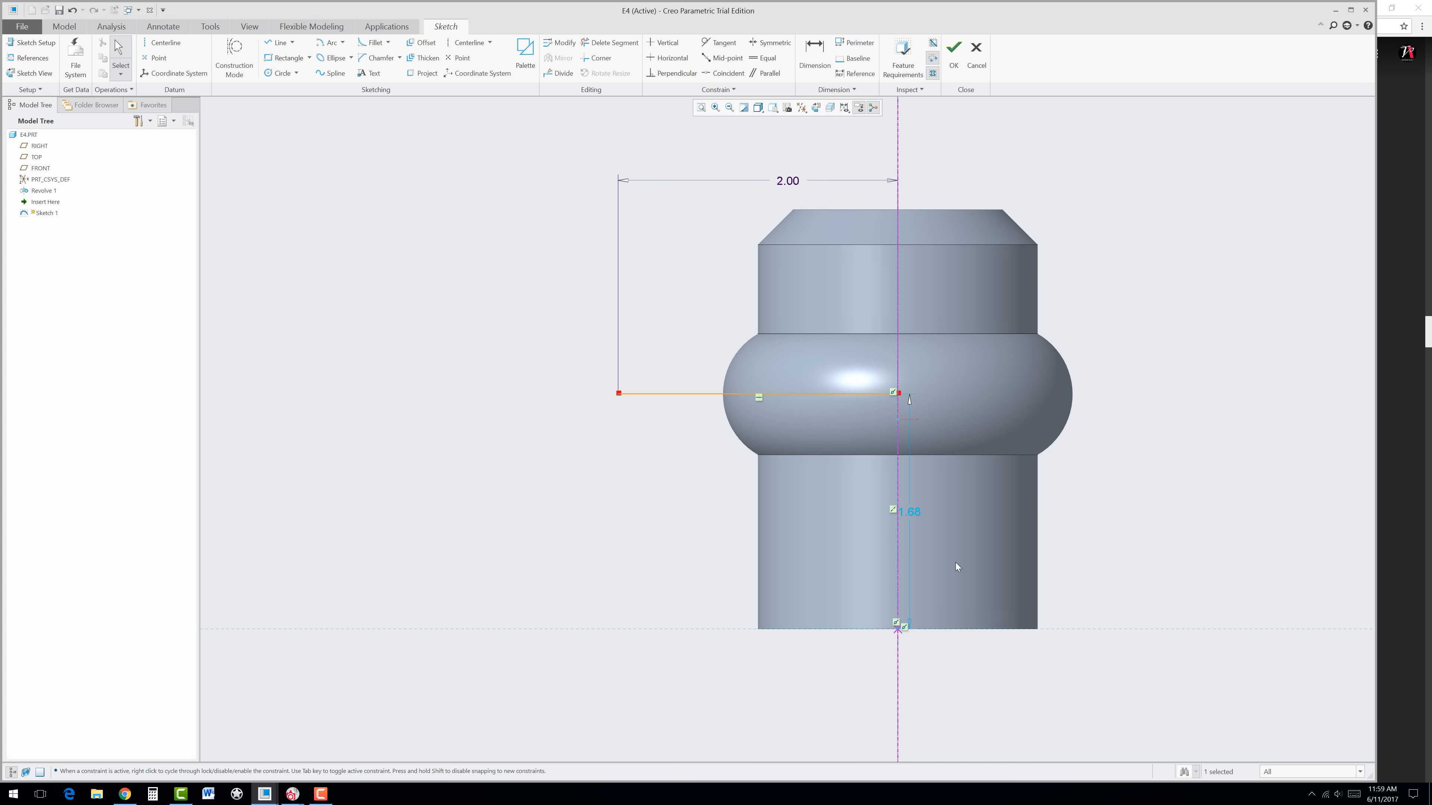
Step: Place the horizontal line's height dimension beside the part and set it to 1.68 above the base
drag(913, 516, 1132, 496)
double_click(1132, 497)
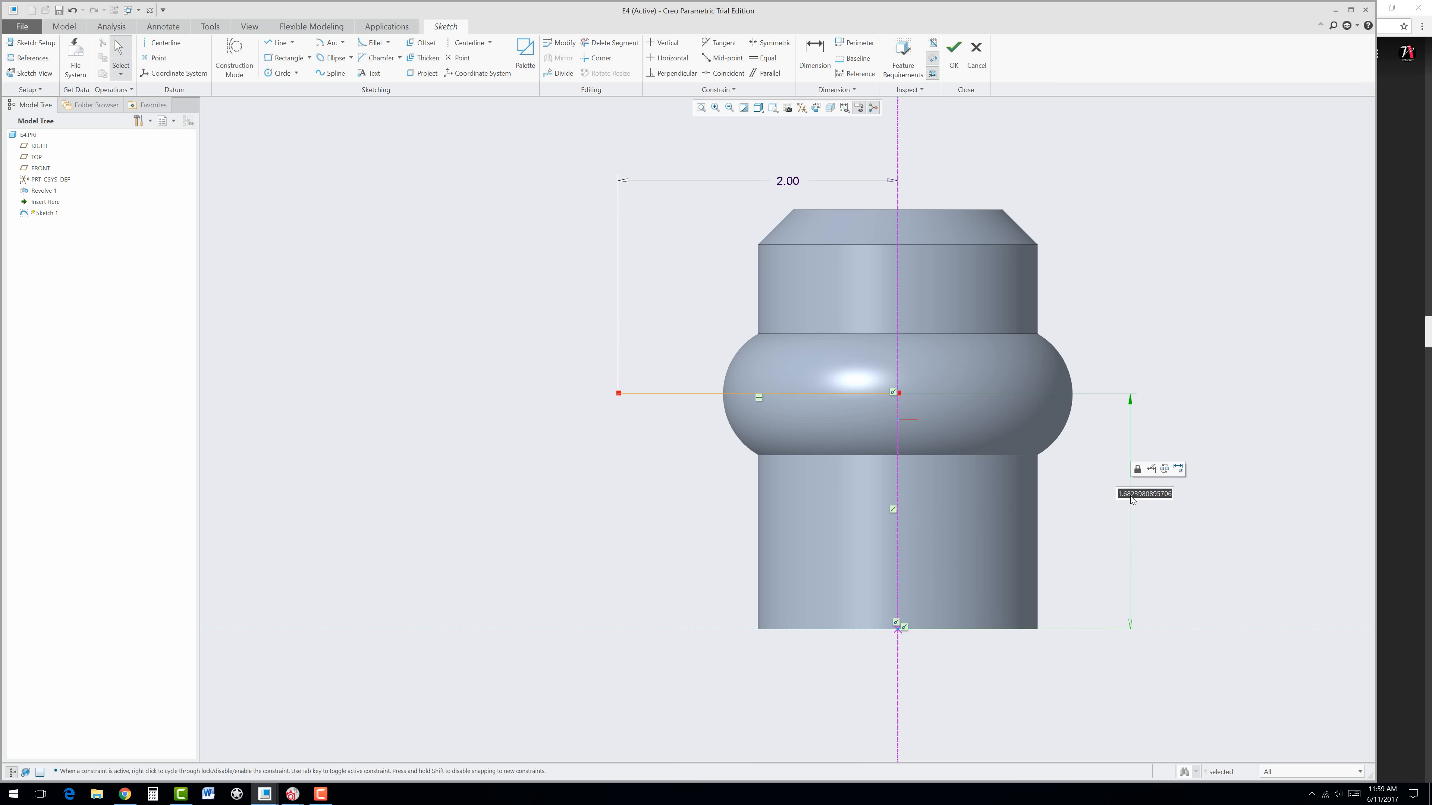
text(1.68)
key(Return)
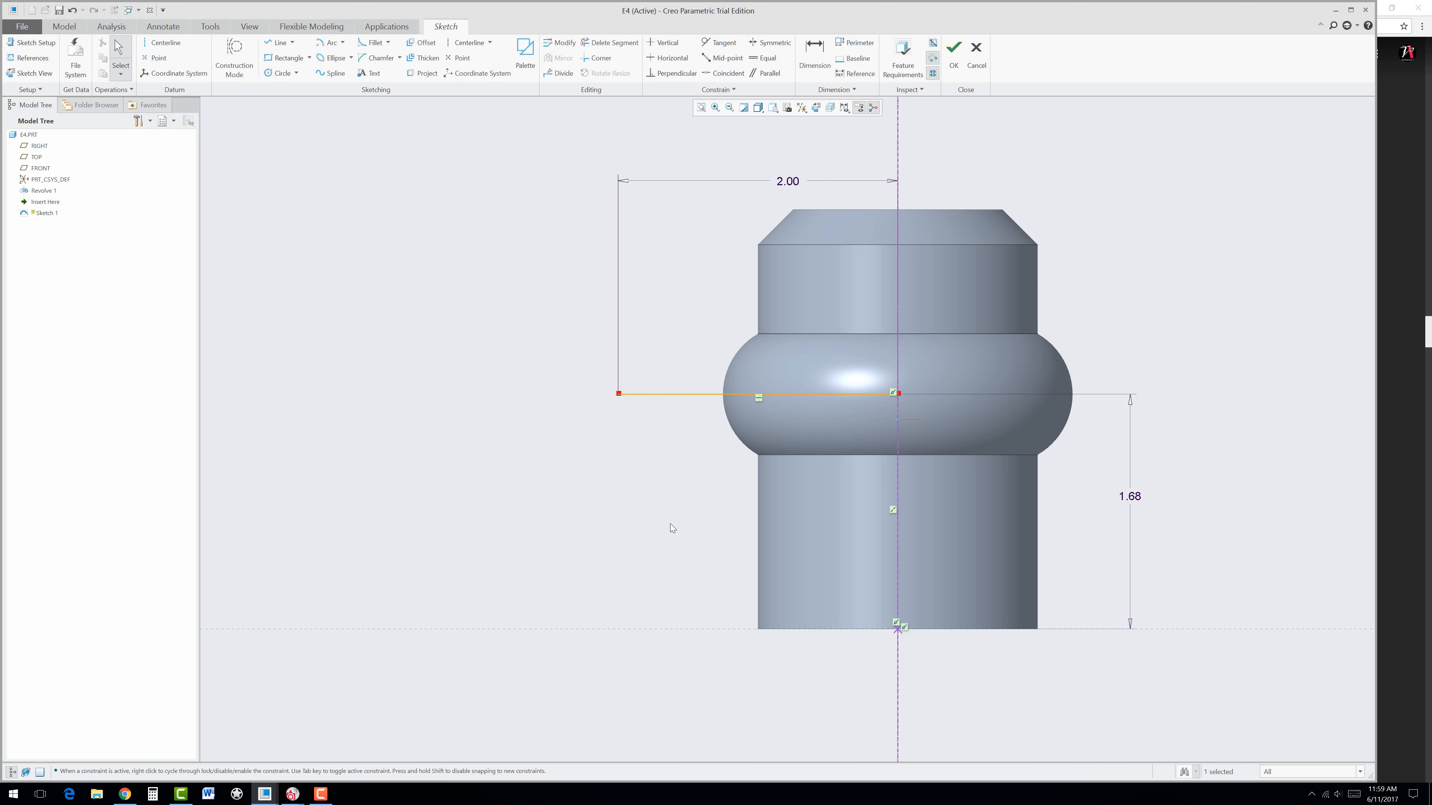
click(603, 542)
Step: Sketch two tangent arcs of about 0.49 radius from the line's outer end, forming an S-curve that rises away from the part
click(343, 43)
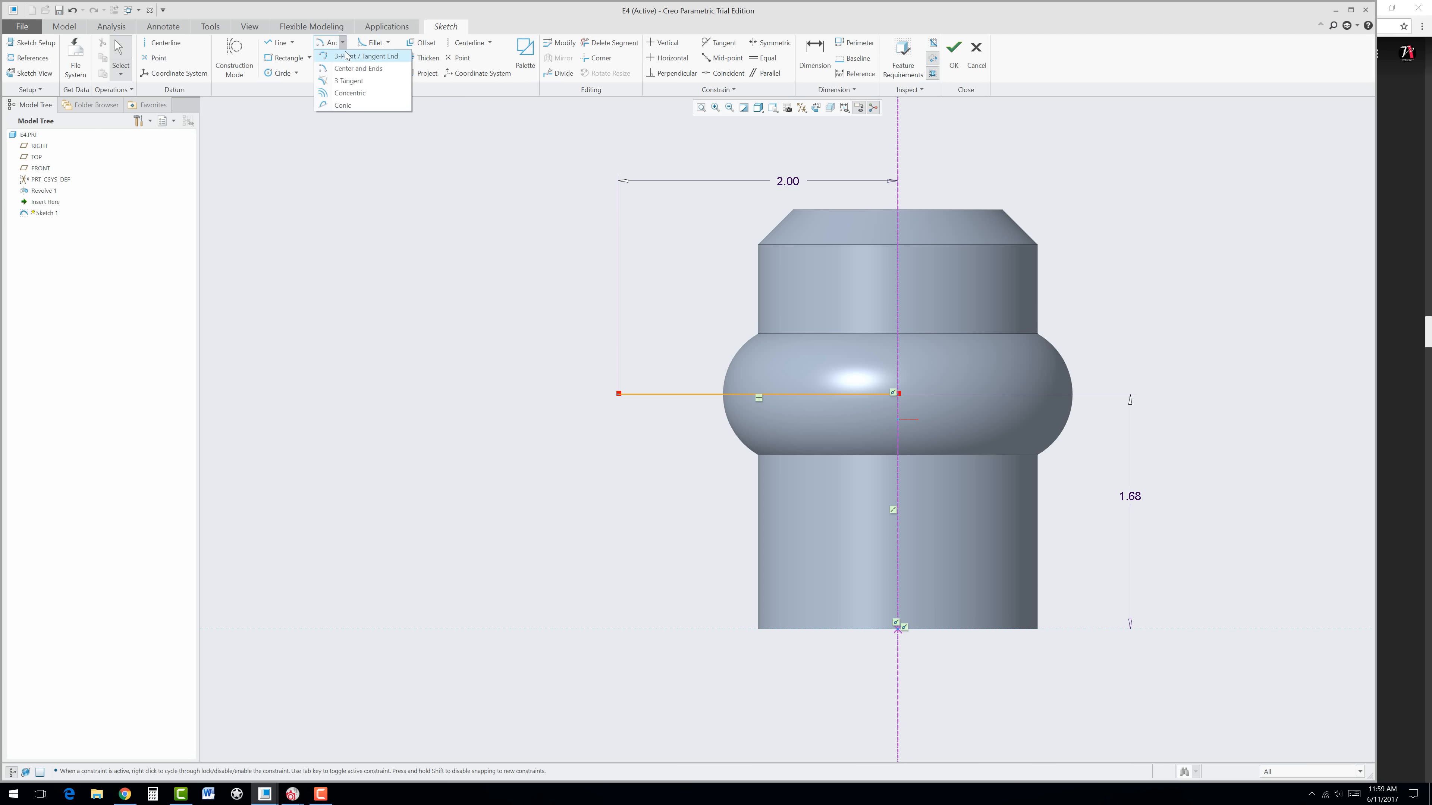
click(361, 56)
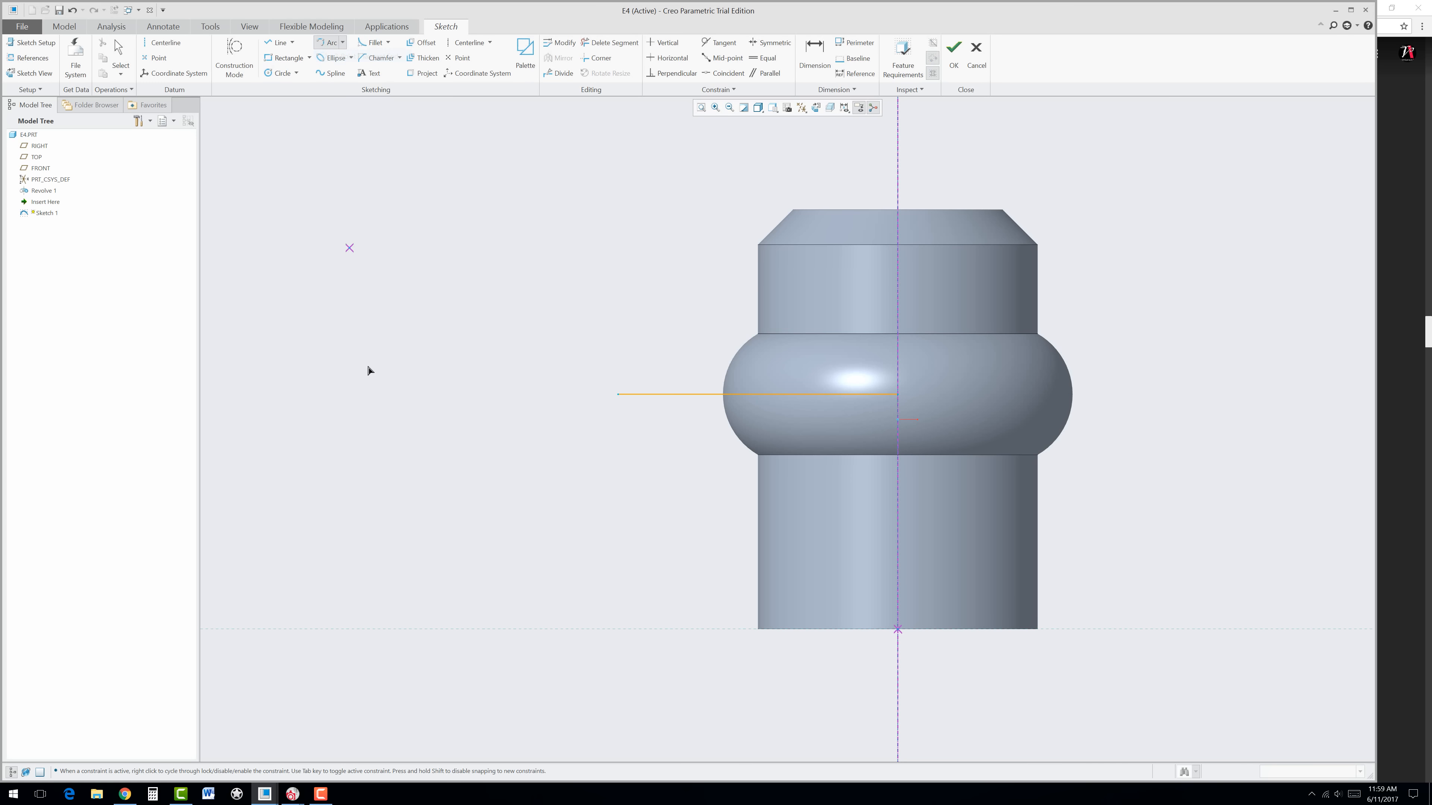
click(618, 395)
click(550, 331)
click(550, 327)
click(482, 259)
Step: Draw a tangent horizontal line from the upper arc's end, reaching about 3.48 from the centerline
click(280, 42)
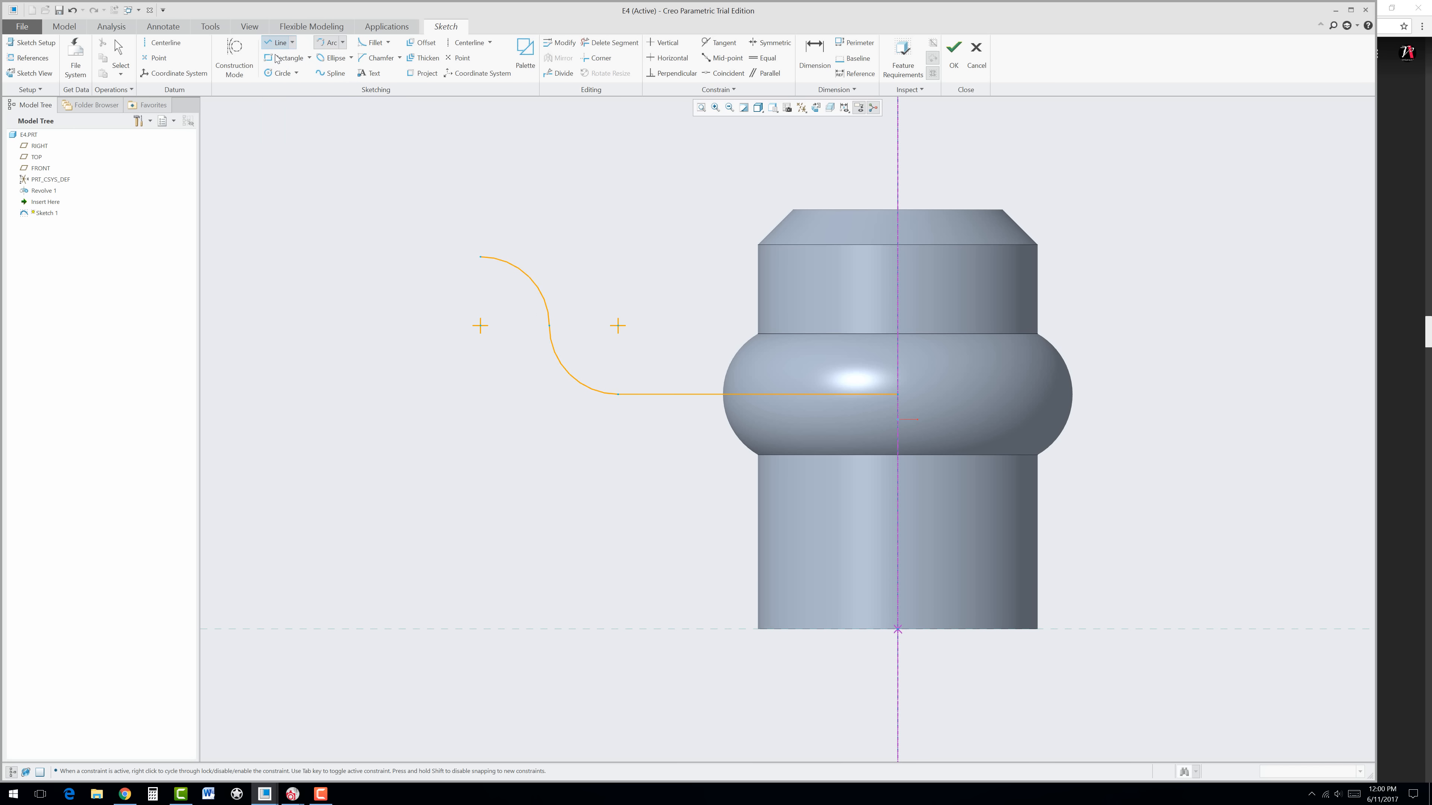
click(481, 257)
click(412, 259)
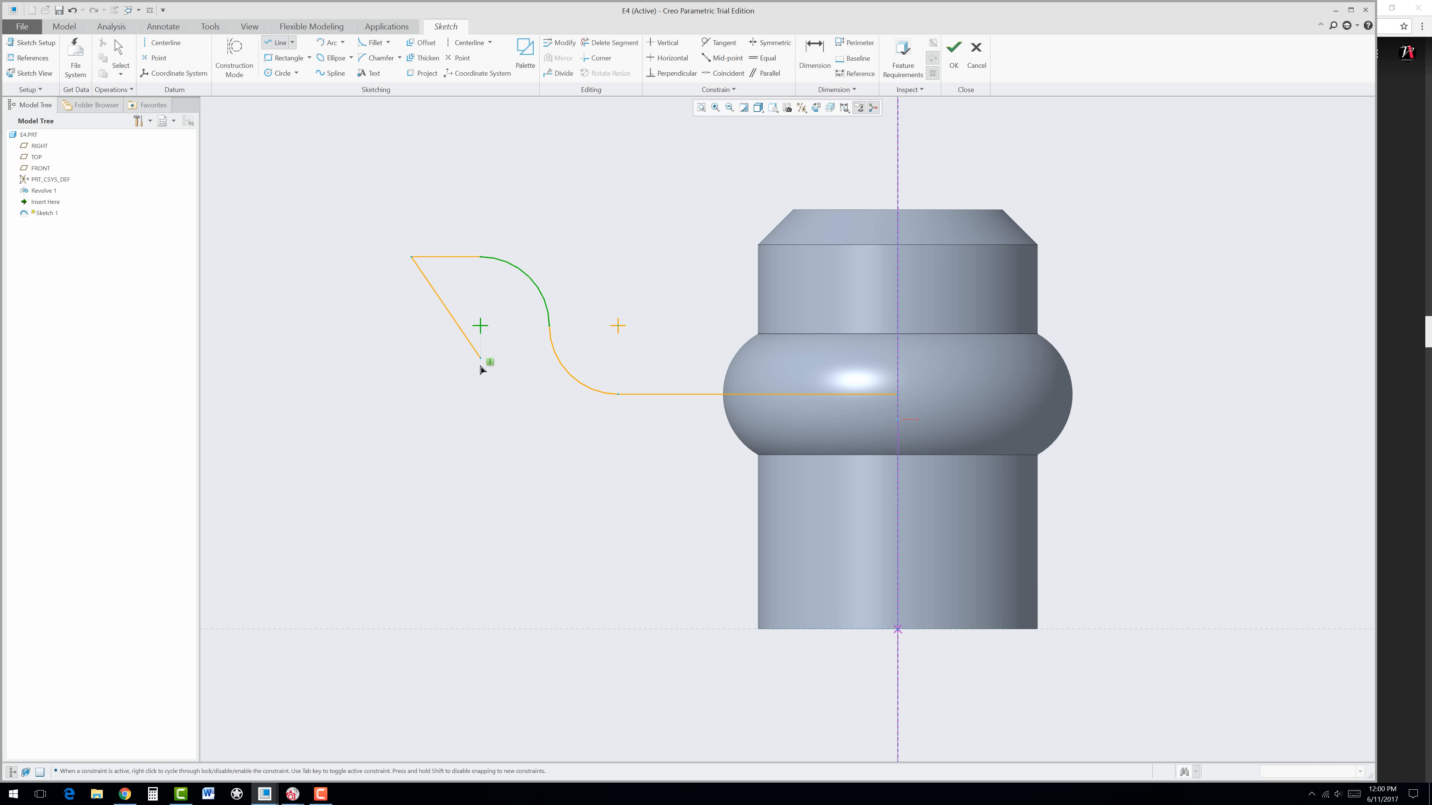
middle_click(490, 398)
middle_click(503, 416)
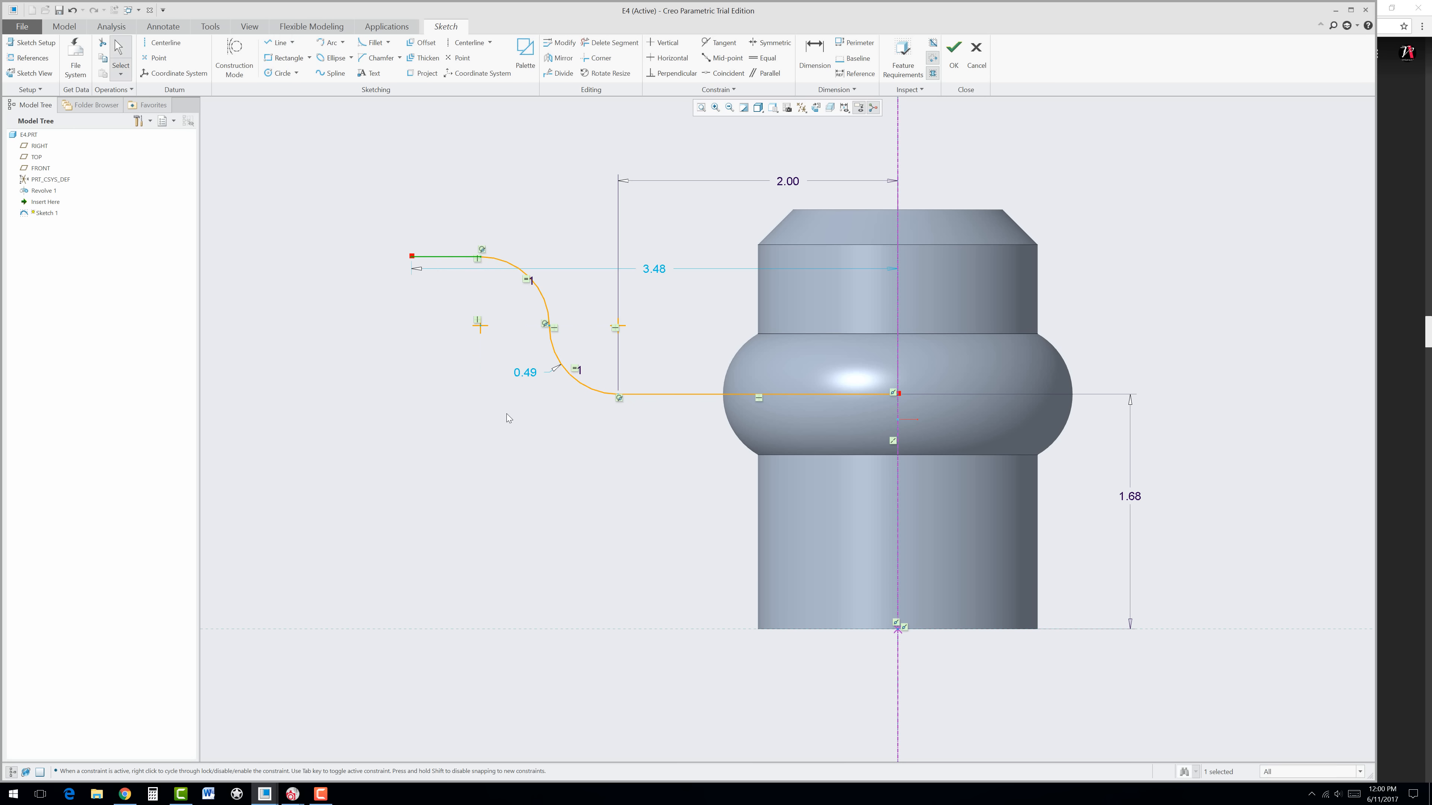
click(578, 496)
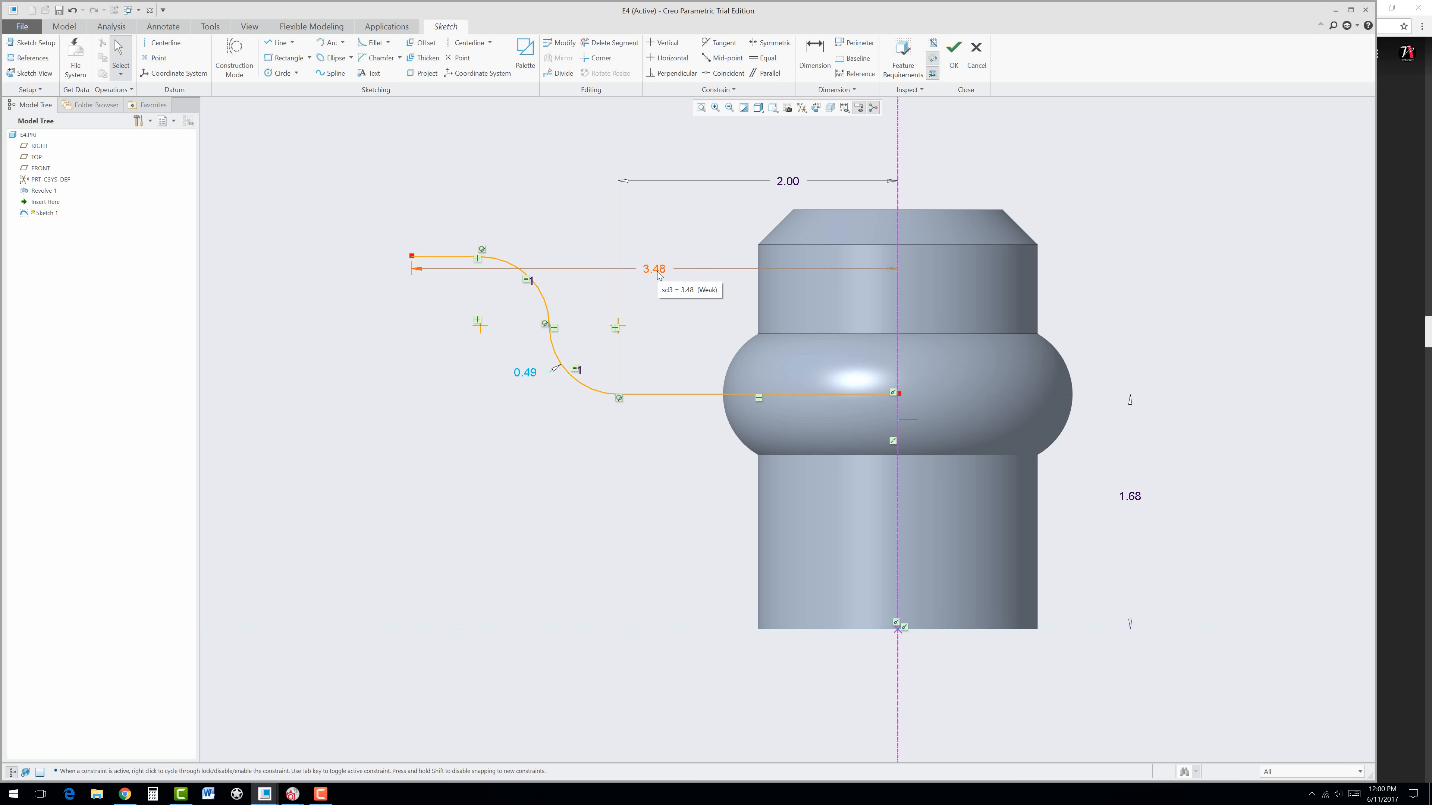
Step: Move the overall length and arc radius dimensions clear of the curve, and set the overall length to 4
mouse_move(654, 268)
mouse_down()
mouse_move(657, 133)
mouse_move(655, 149)
mouse_up()
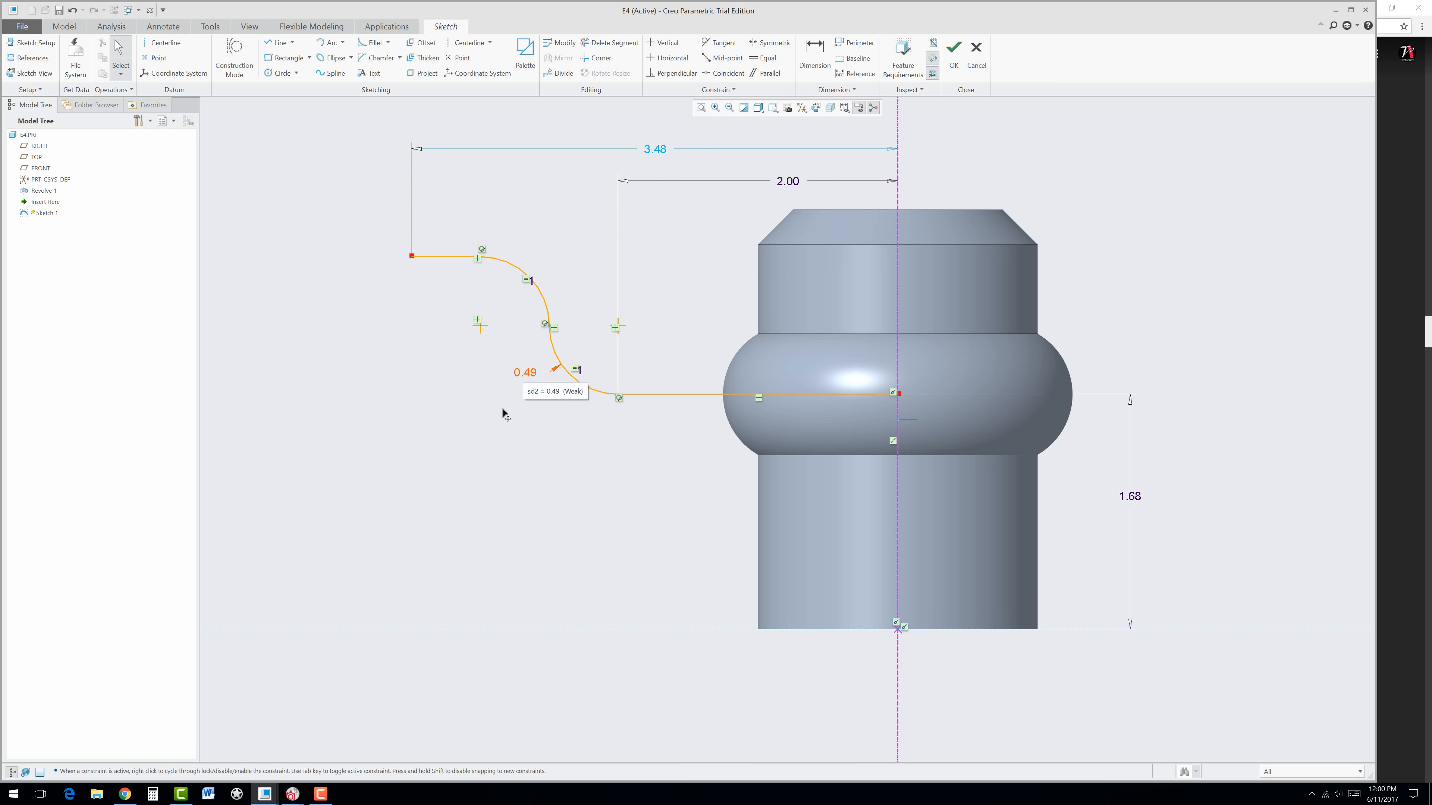
drag(521, 385, 459, 431)
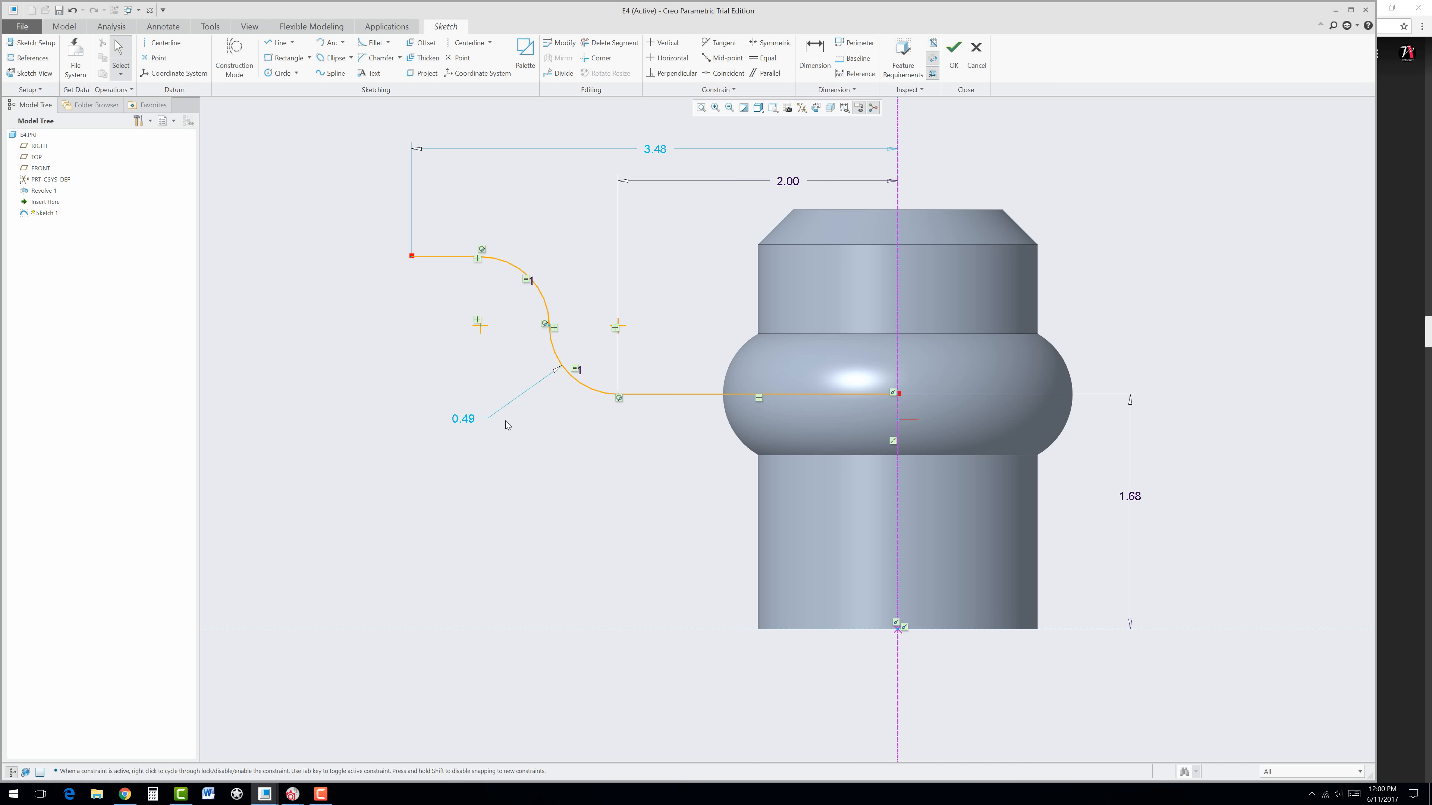
double_click(654, 149)
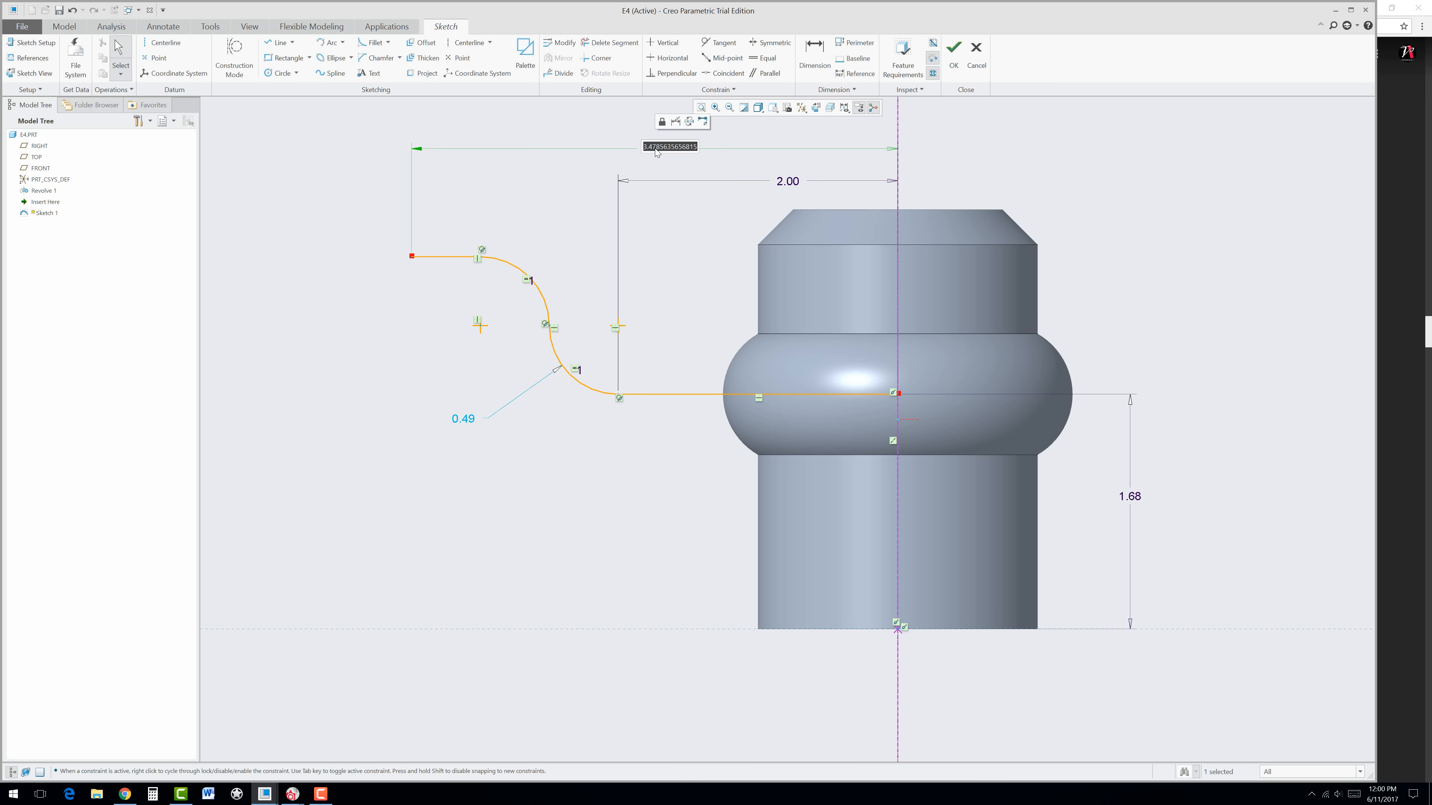
text(4)
key(Return)
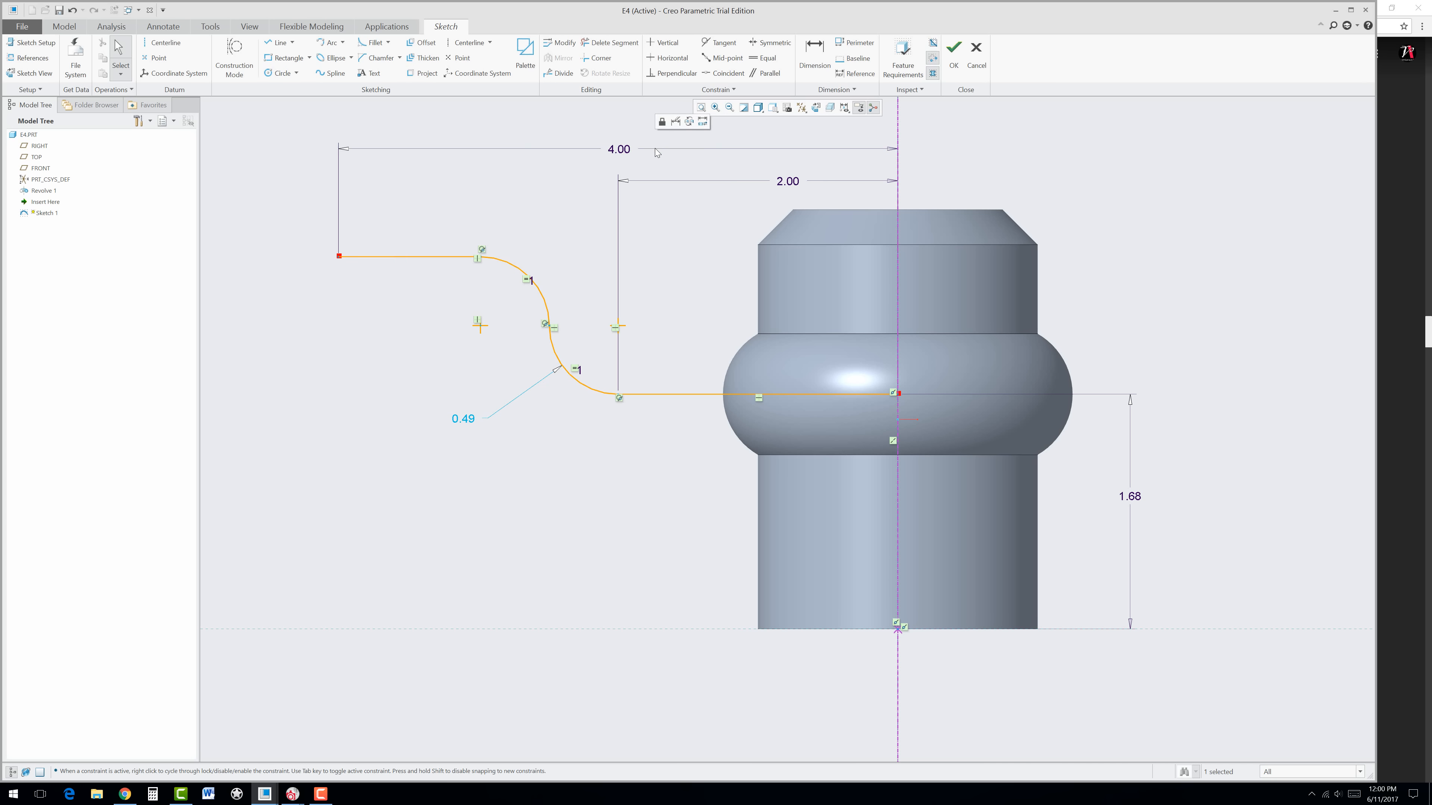
Step: Try to set the S-curve's arc radius to 1
double_click(465, 419)
text(1)
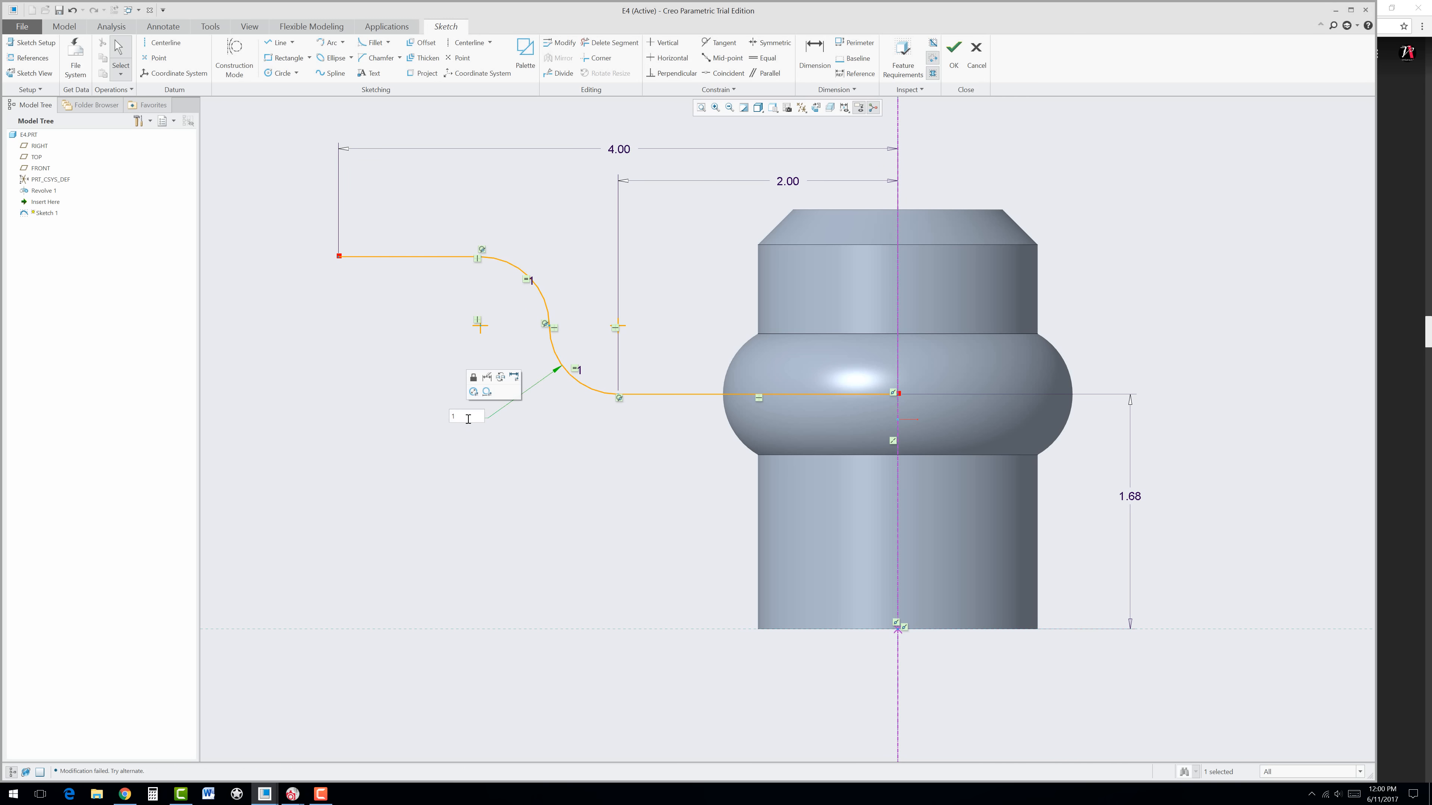
key(Return)
click(530, 353)
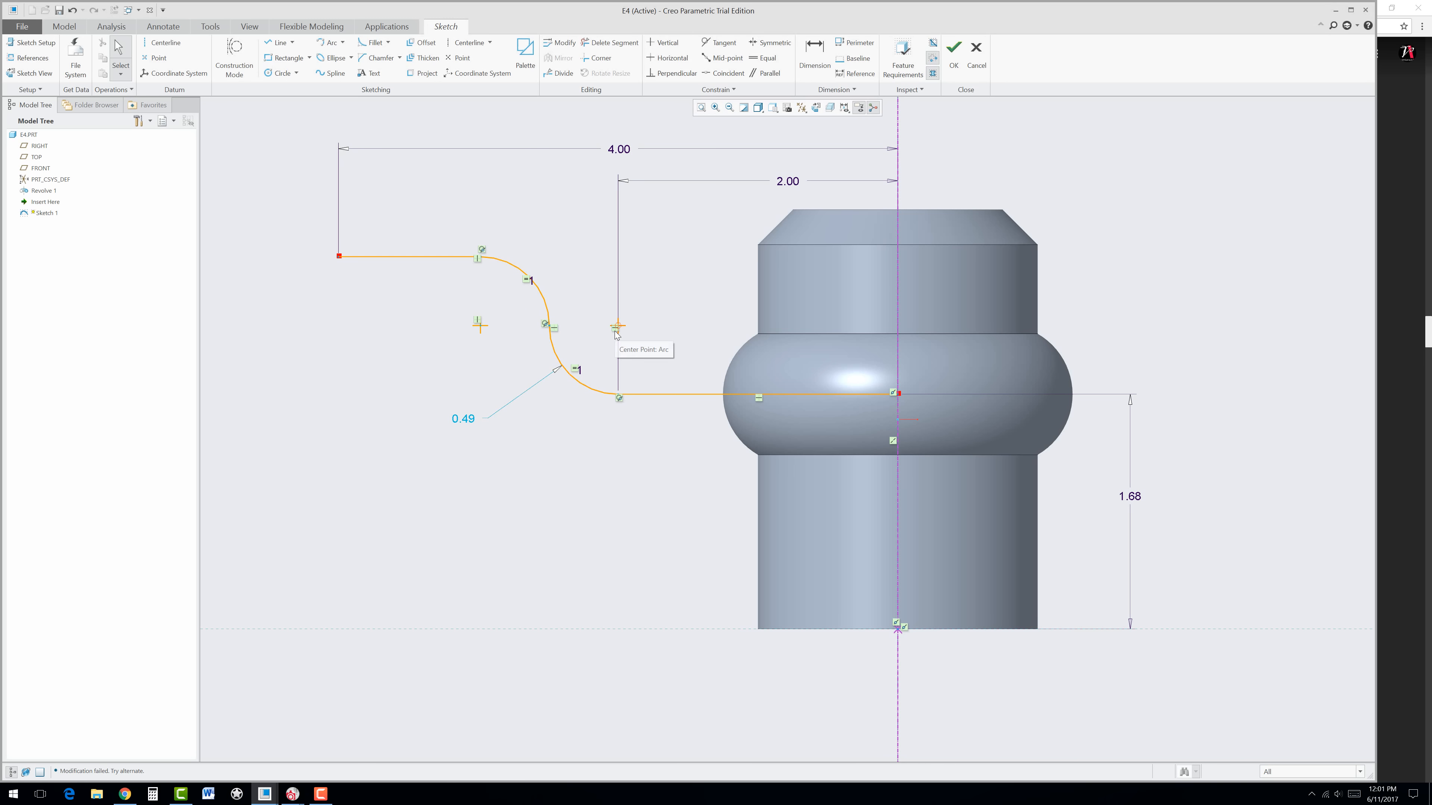
Step: Delete the horizontal alignment constraint between the lower arc's center and the point where the two arcs meet
click(618, 326)
click(544, 315)
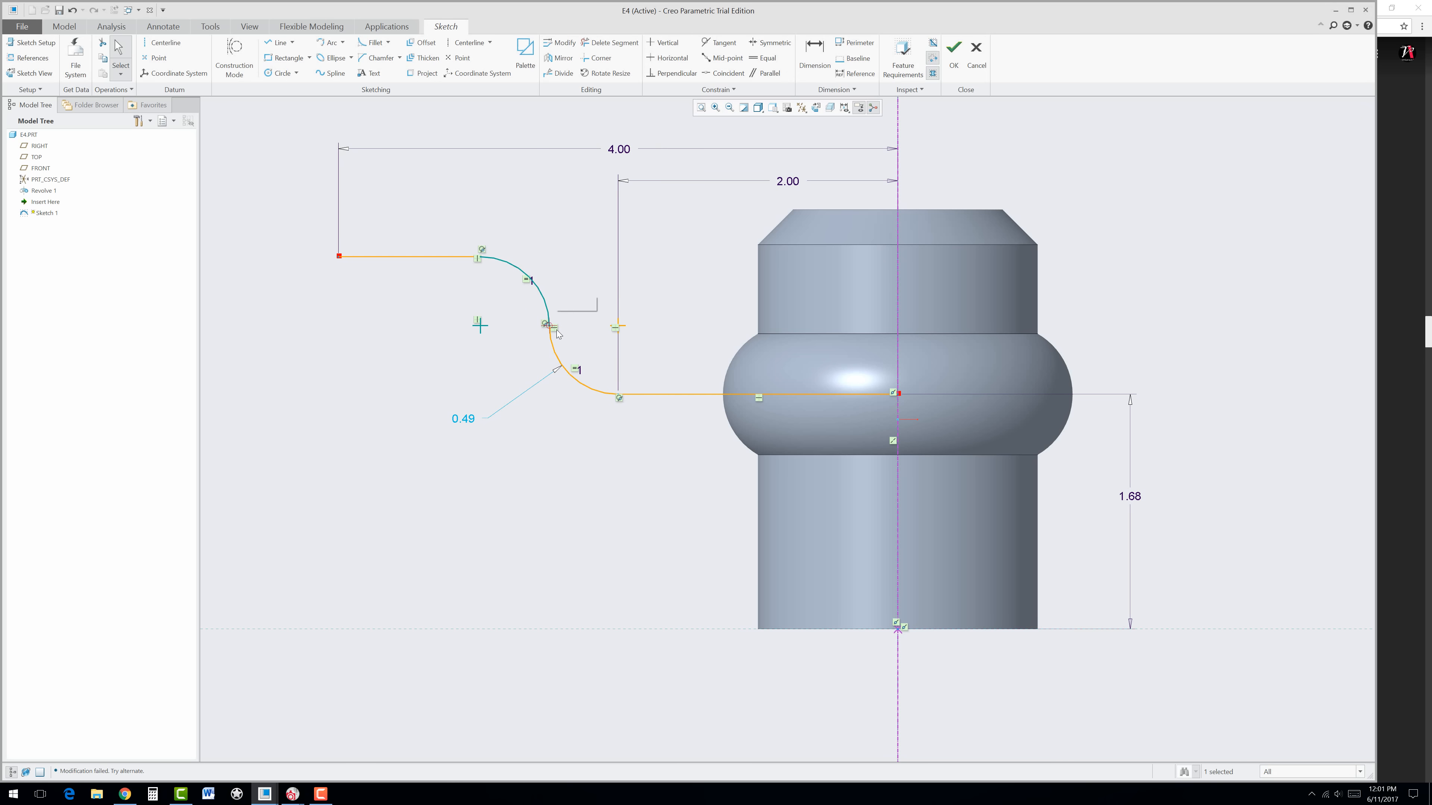
scroll(555, 338, up, 4)
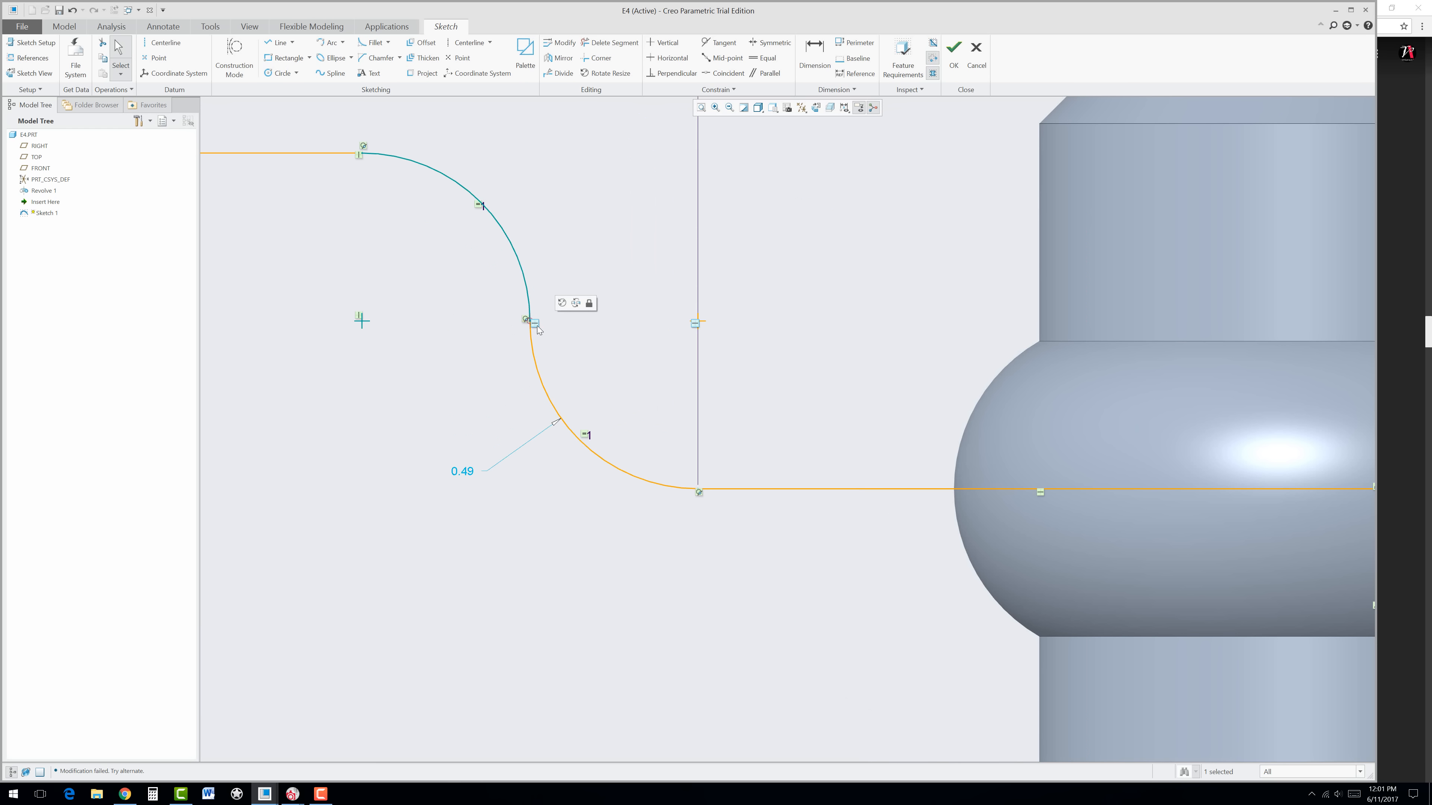
click(537, 326)
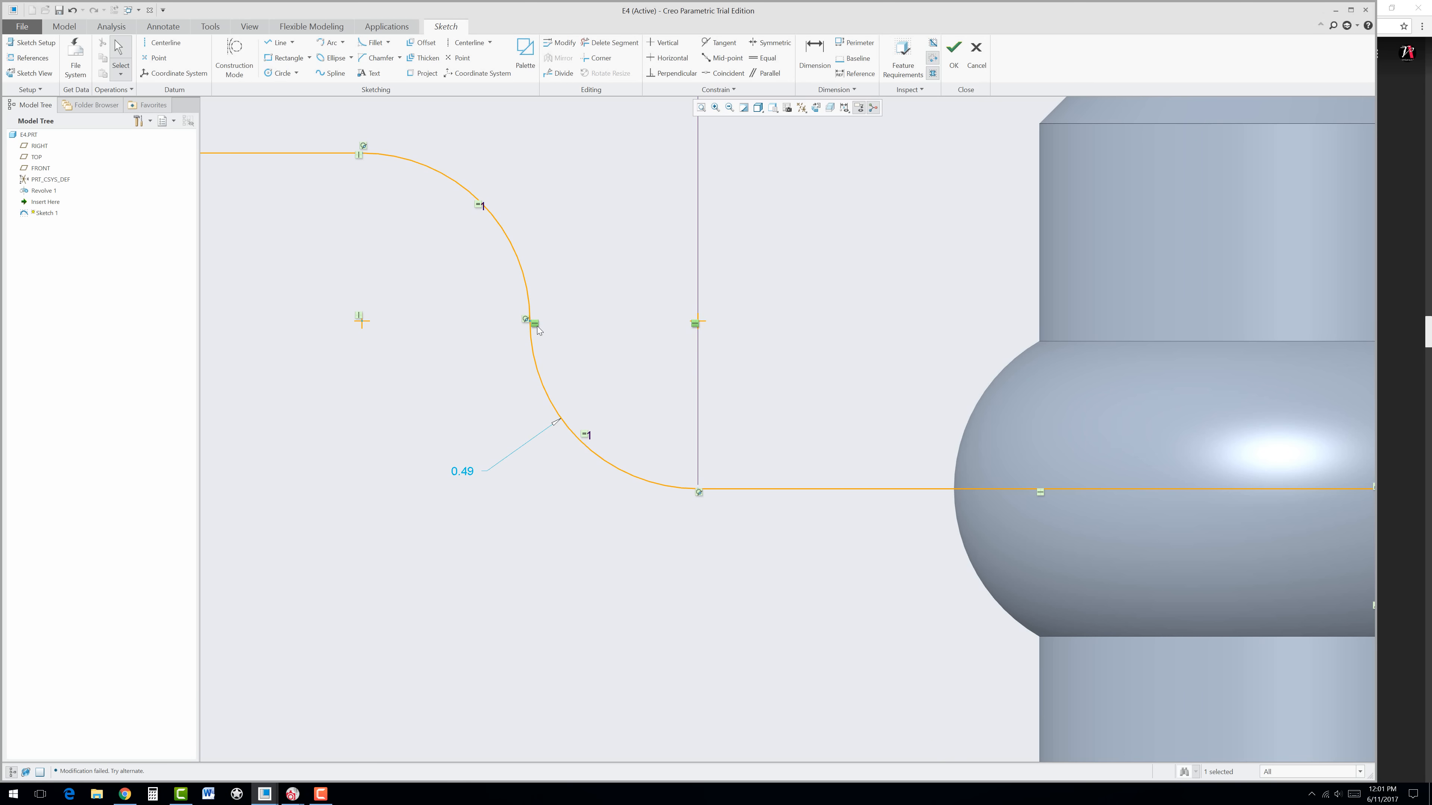
key(Delete)
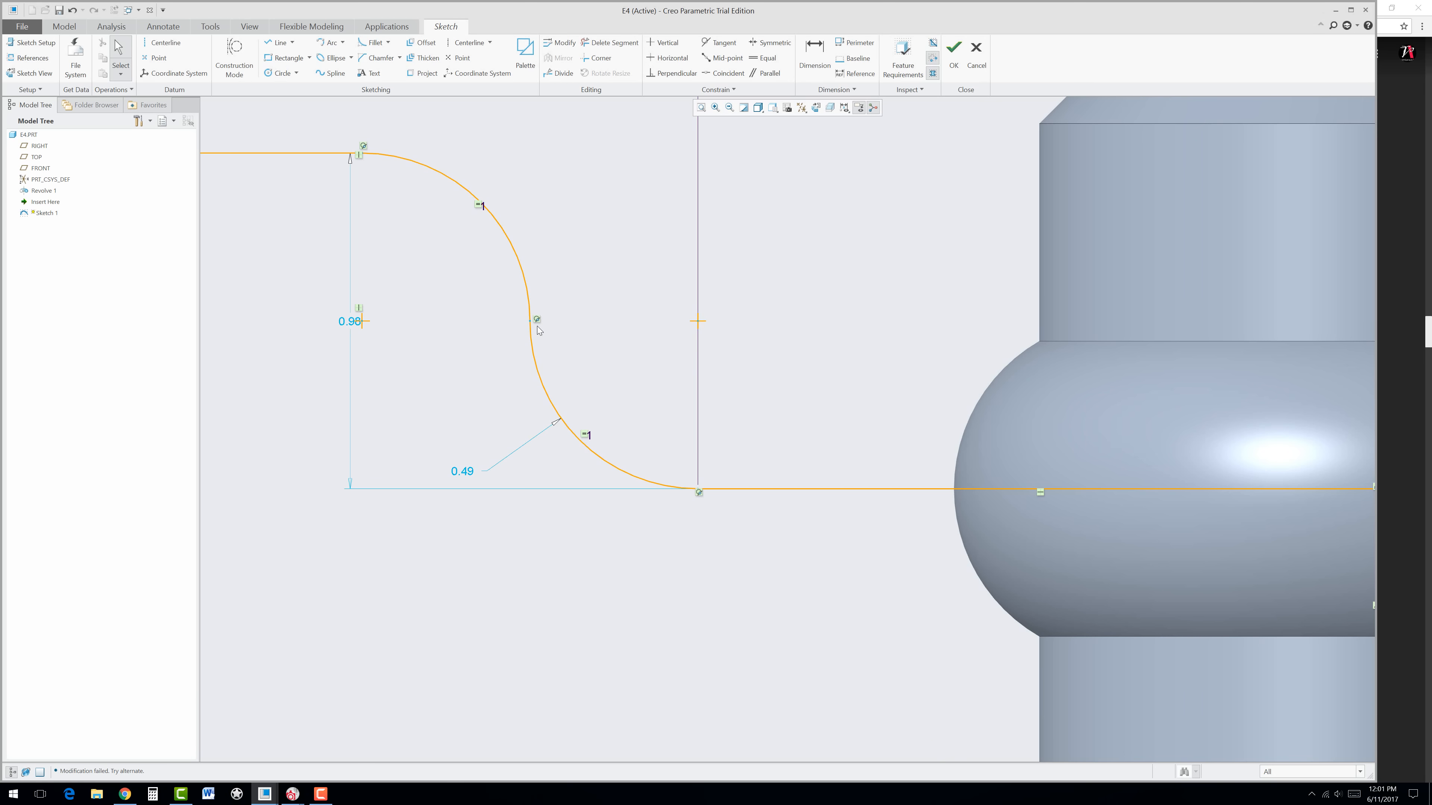
Step: Set the radius of the S-curve's equal arcs to 1
scroll(580, 468, down, 2)
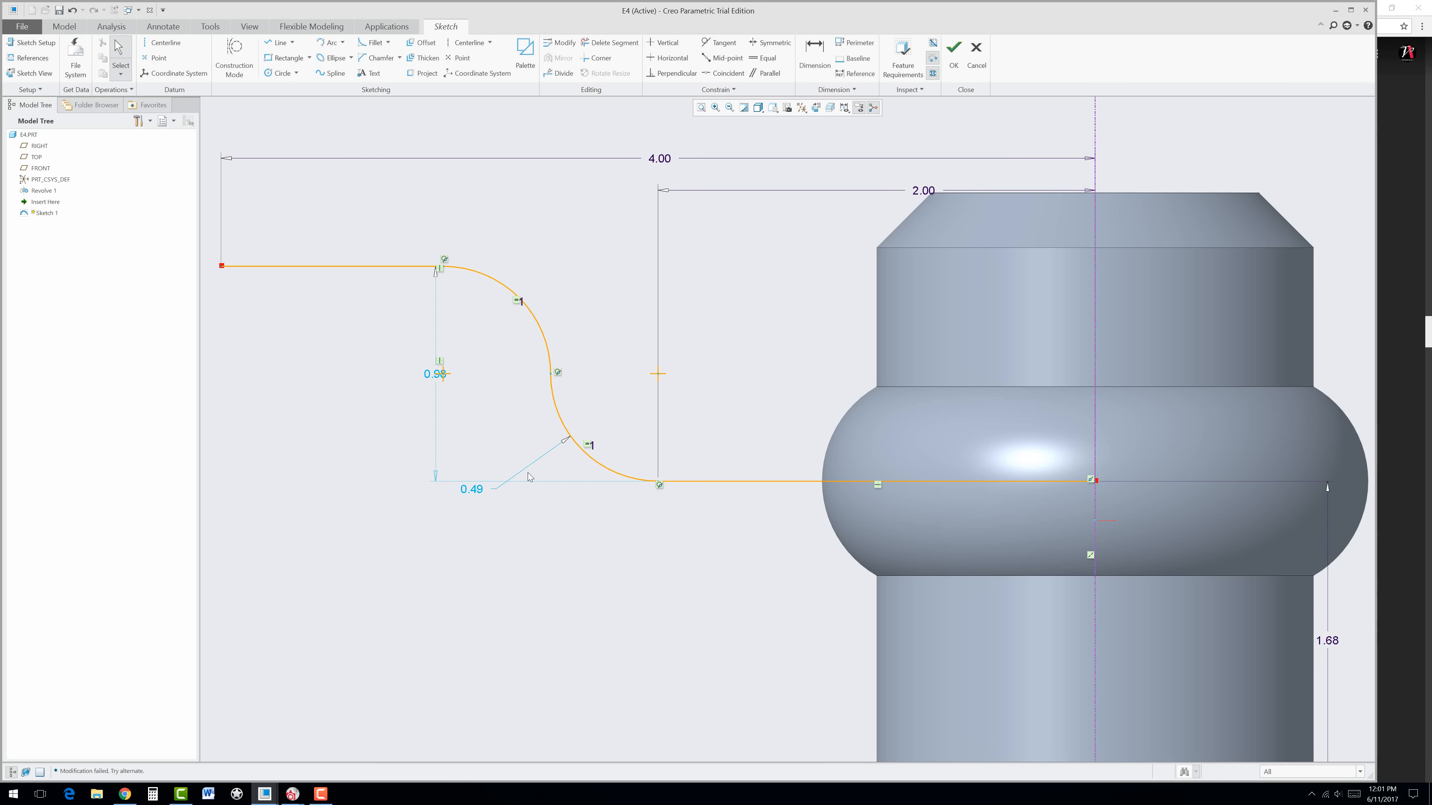
double_click(477, 487)
text(1)
key(Return)
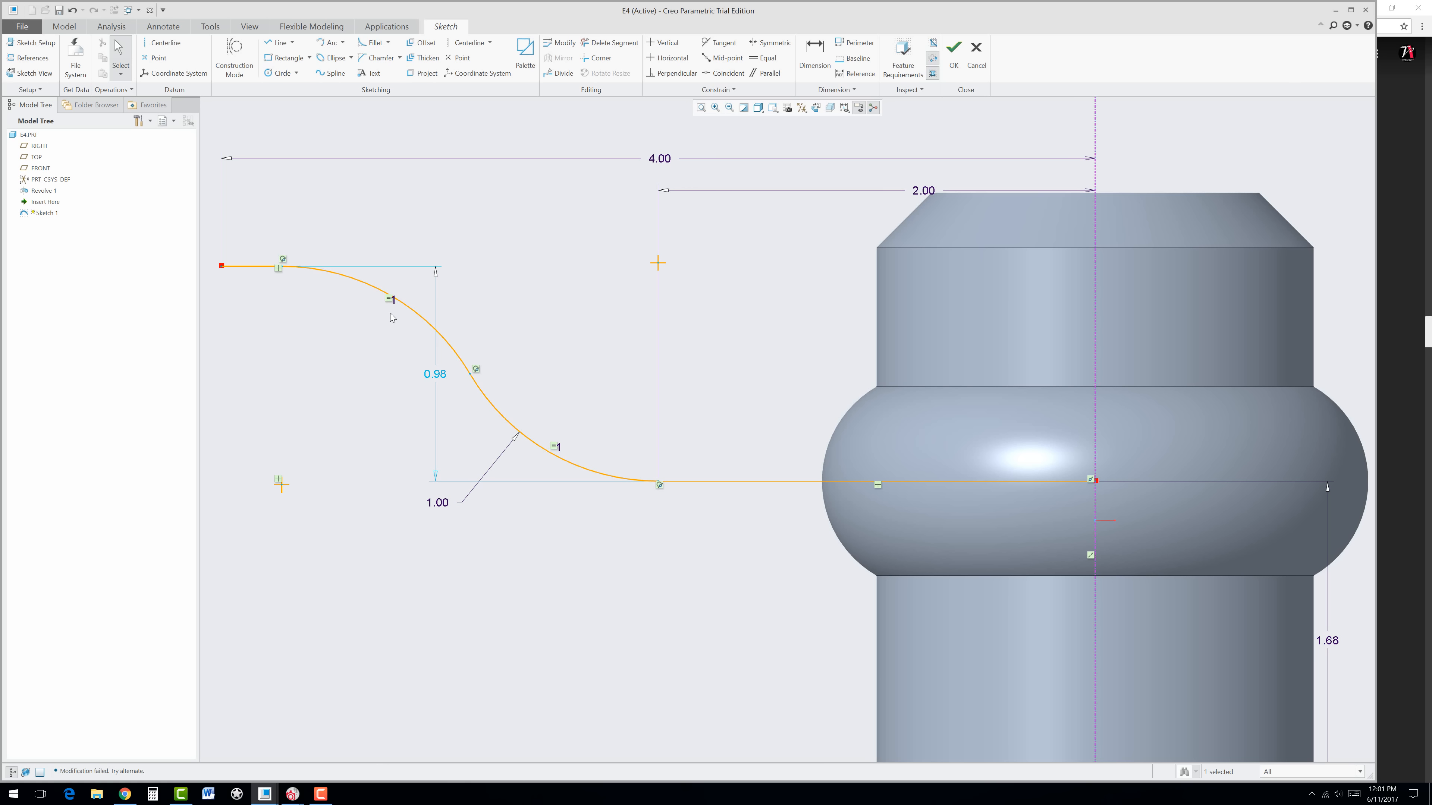
Step: Move the S-curve's height dimension beside the part, set it to 1, and finish the sketch
mouse_move(437, 374)
mouse_down()
mouse_move(328, 373)
mouse_move(1061, 417)
mouse_move(1100, 383)
mouse_up()
scroll(467, 410, up, 2)
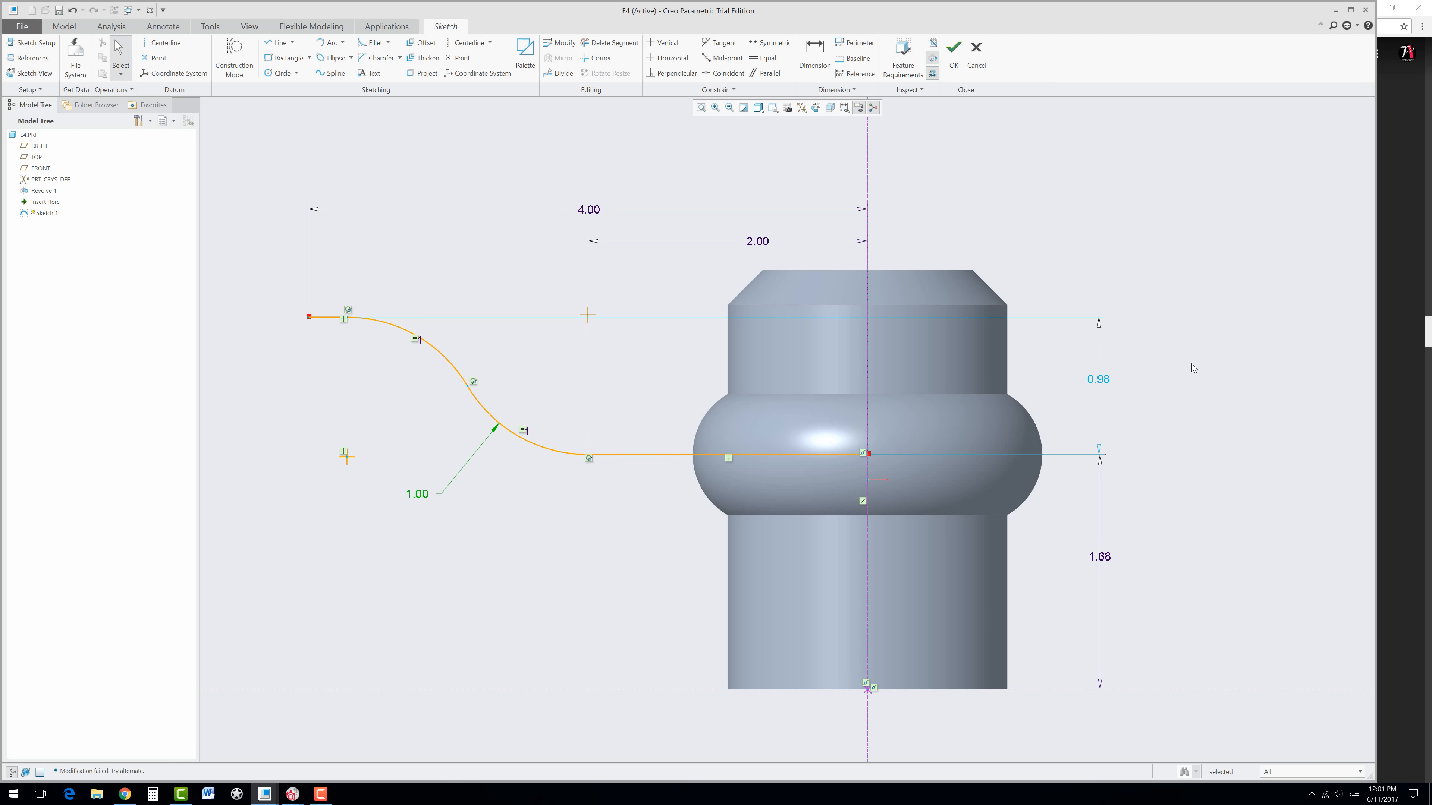
double_click(1106, 380)
text(1)
key(Return)
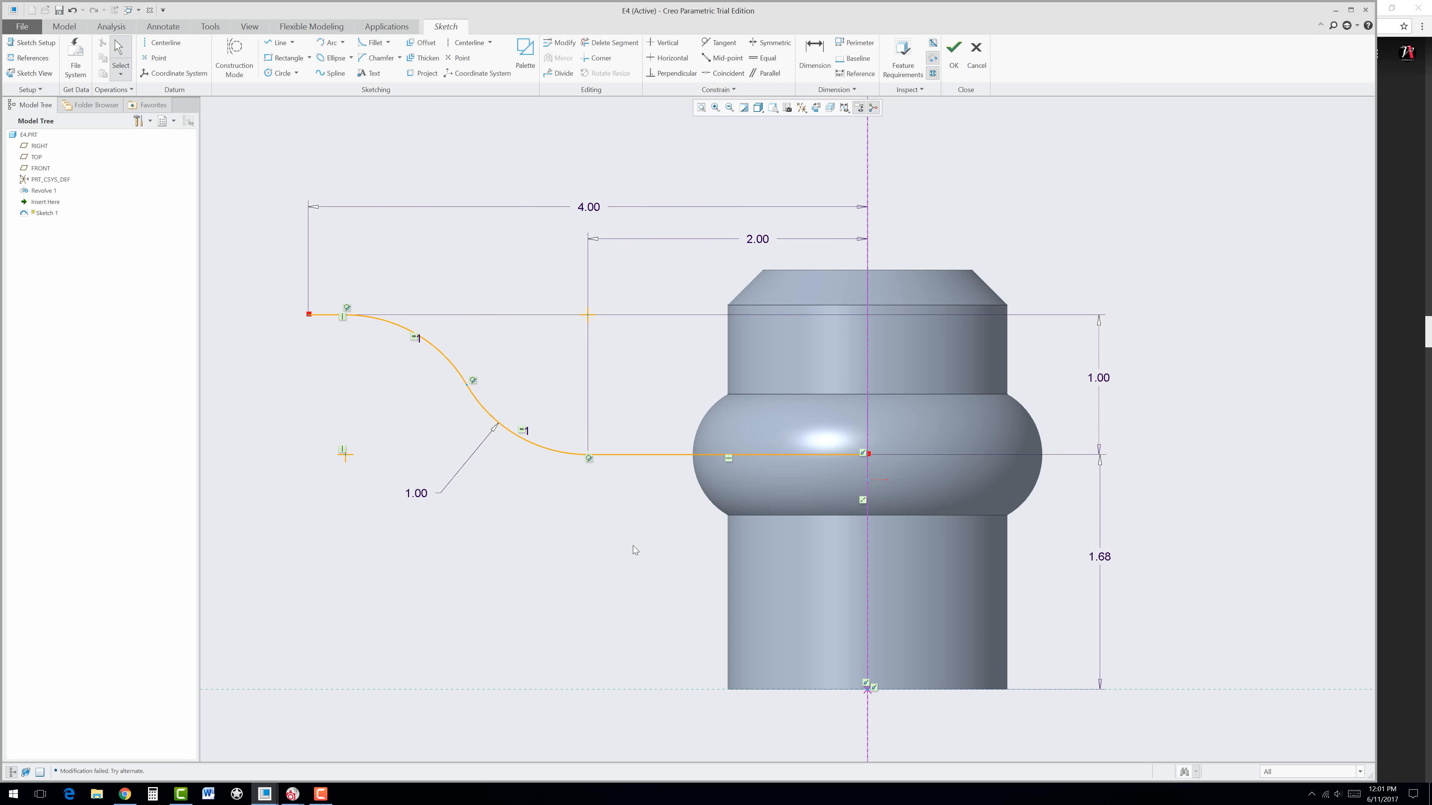
click(952, 56)
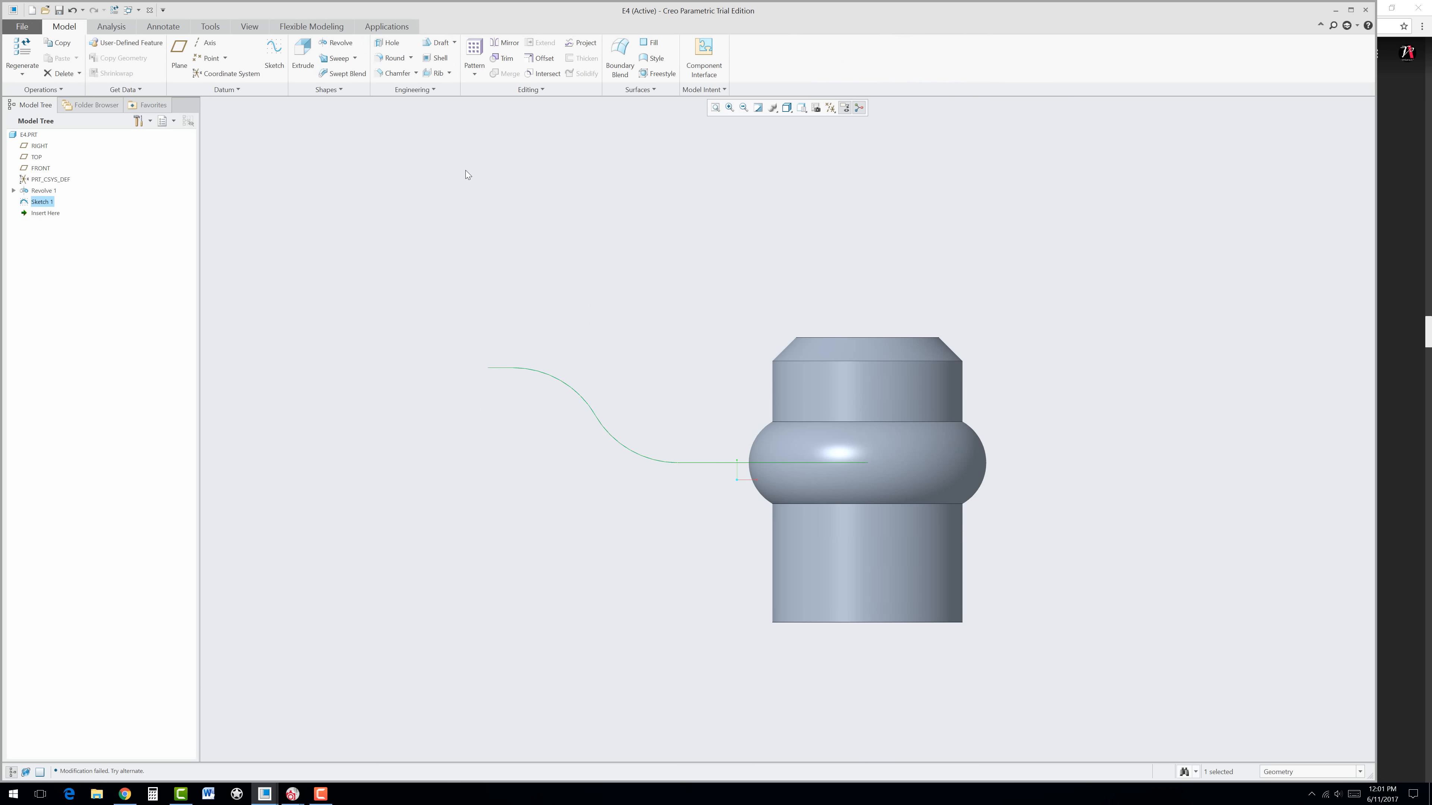
Step: Start a Sweep with the S-curve as its trajectory and open the section sketch at the curve's outer end
click(339, 58)
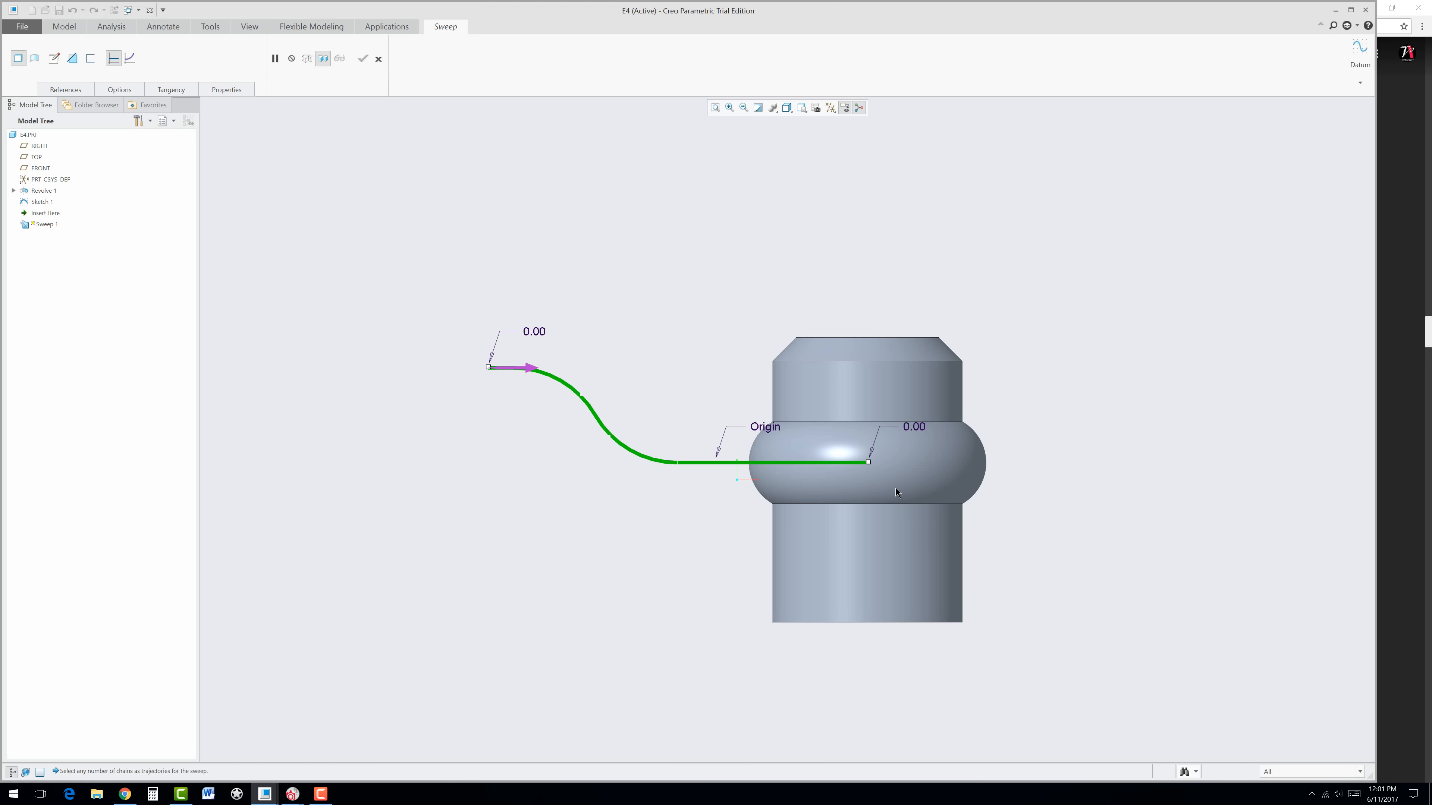
click(516, 372)
click(837, 468)
click(54, 58)
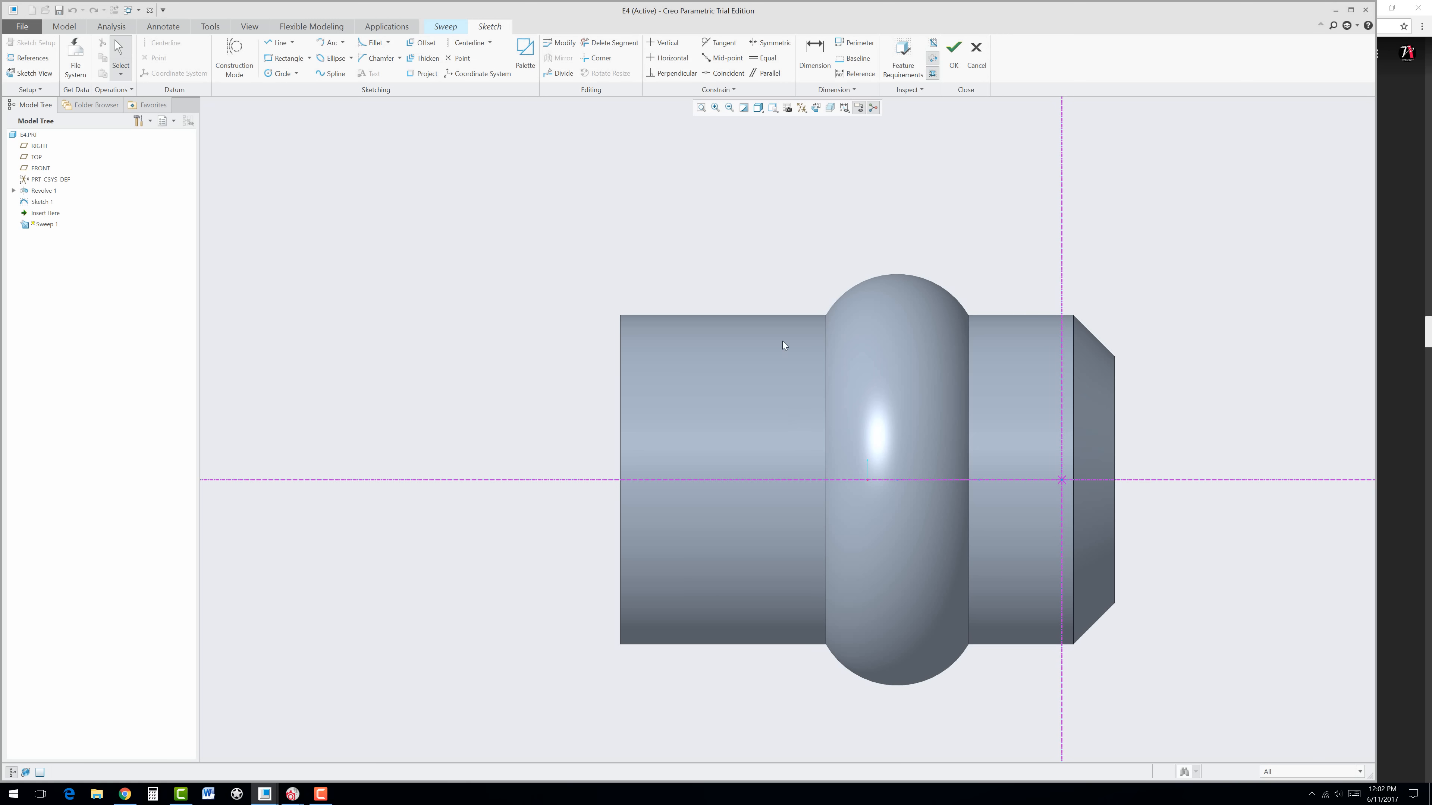
Step: Orient the model to the RIGHT view and start a center-and-ends arc centered on the intersection of the section's reference lines
click(777, 111)
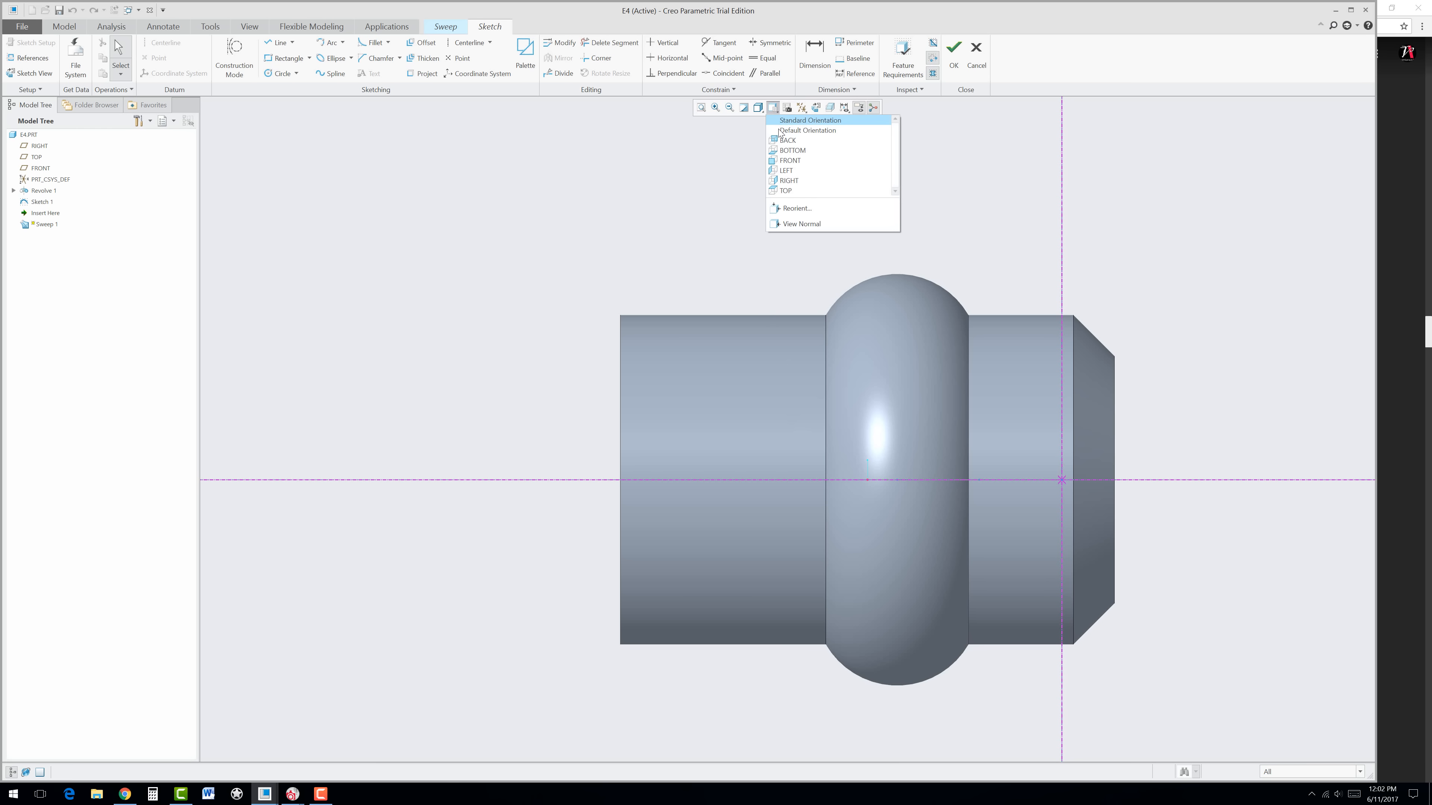
click(784, 182)
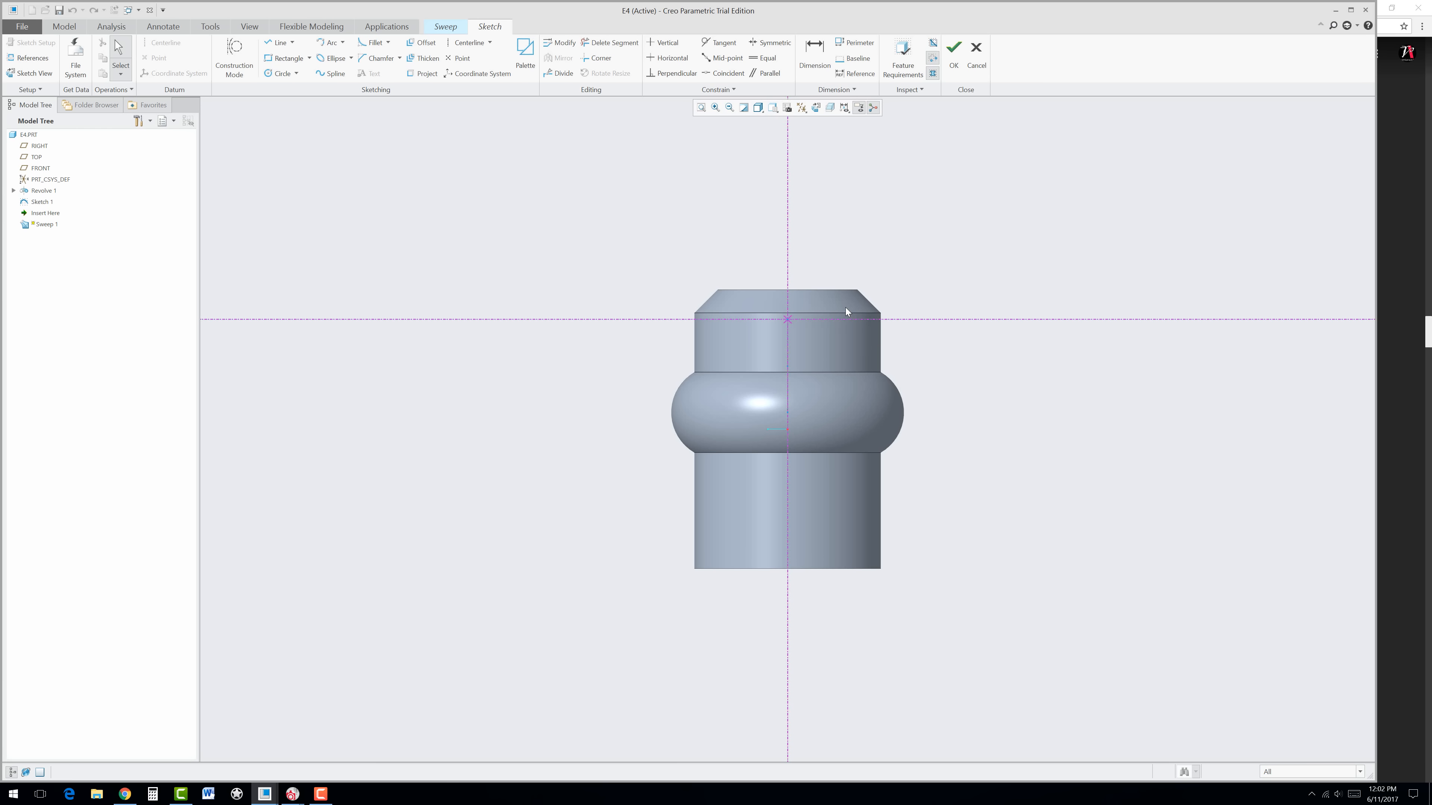
scroll(846, 308, up, 2)
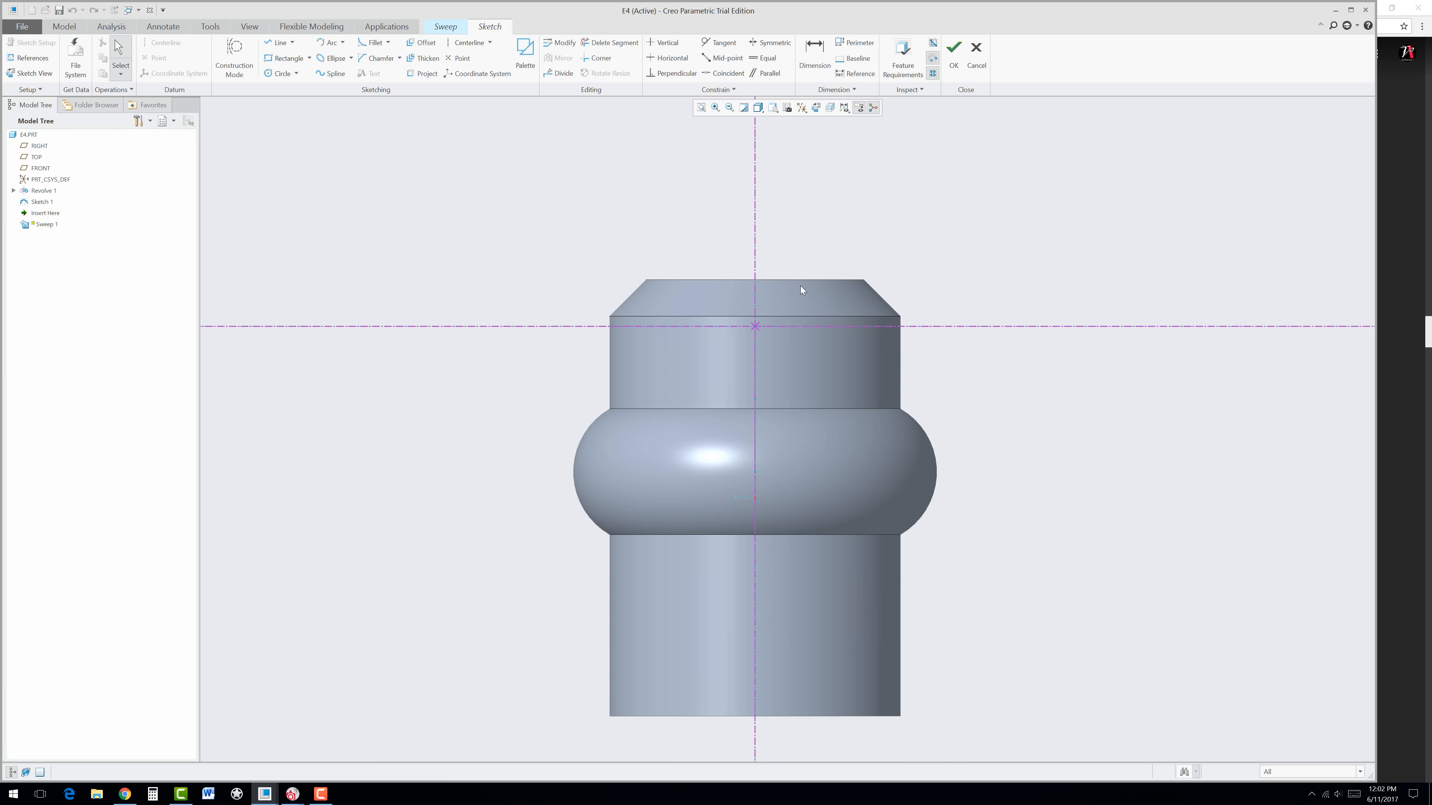
click(343, 43)
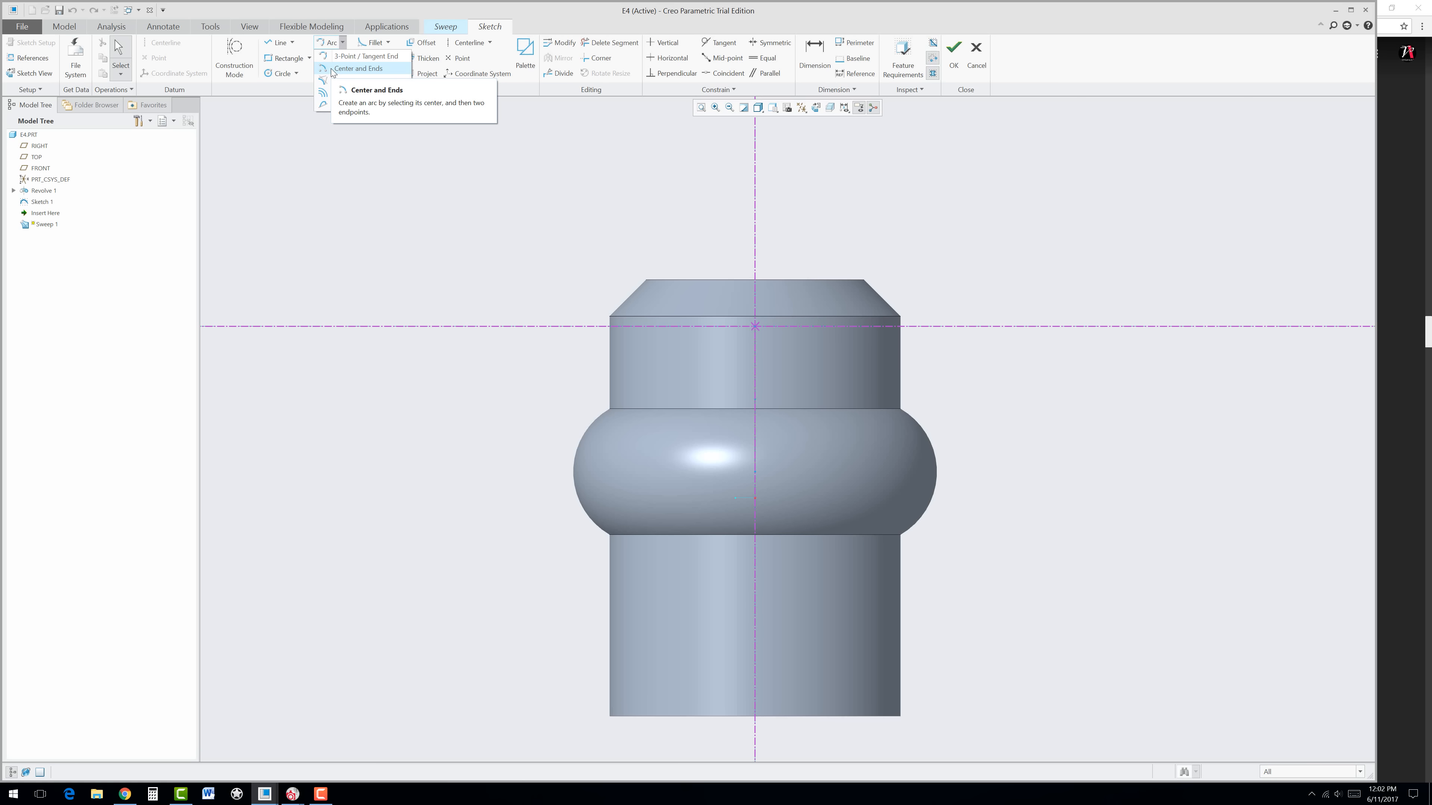
click(330, 68)
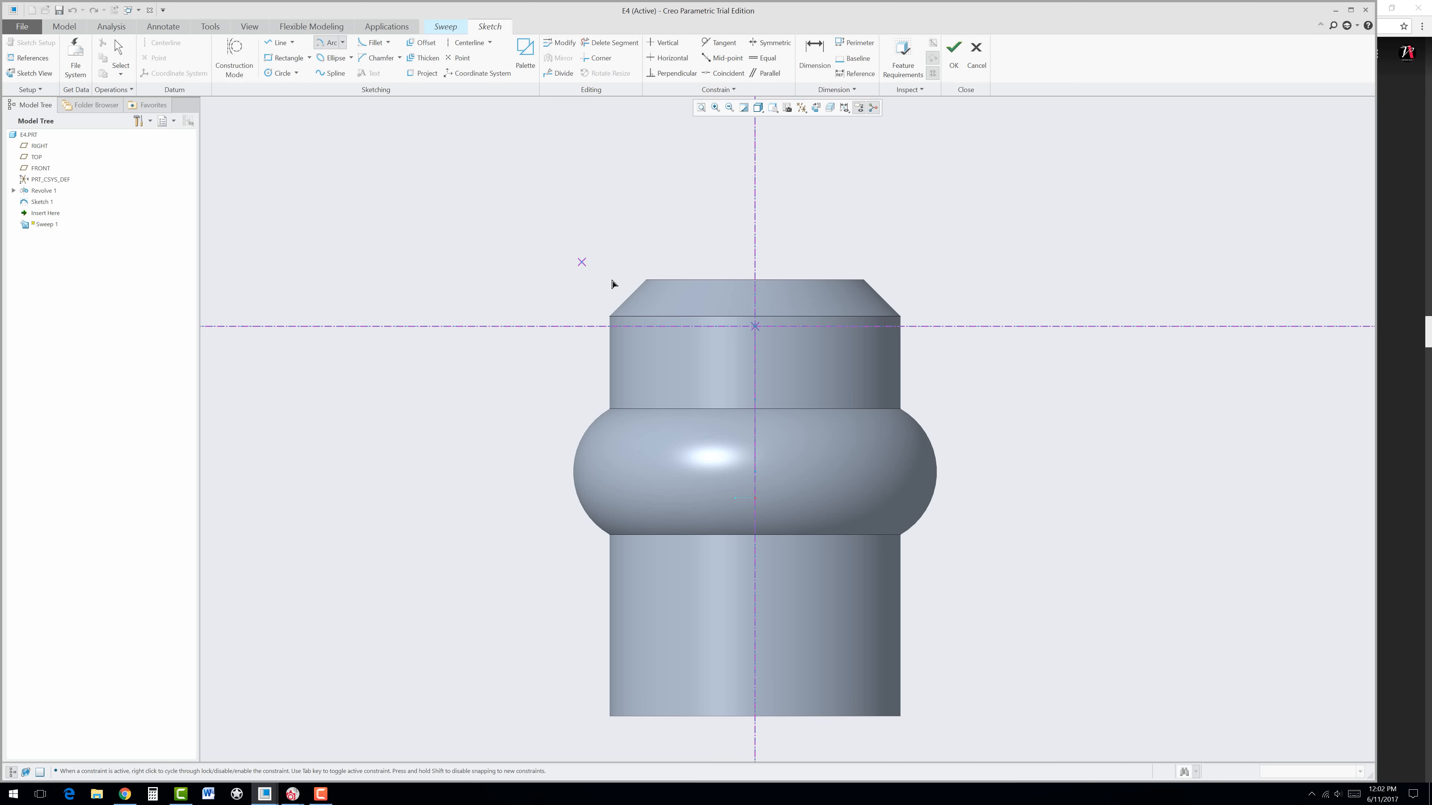
click(748, 328)
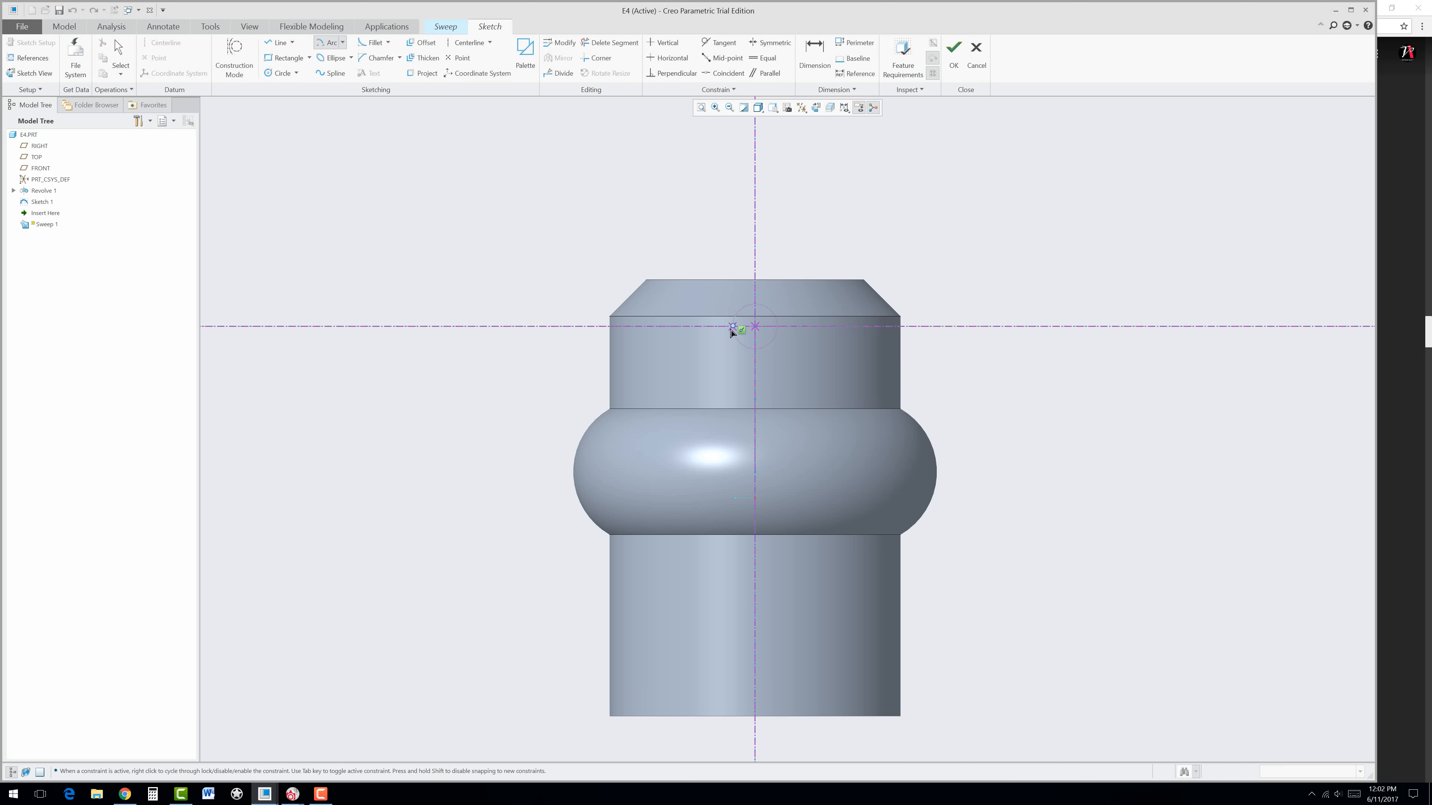
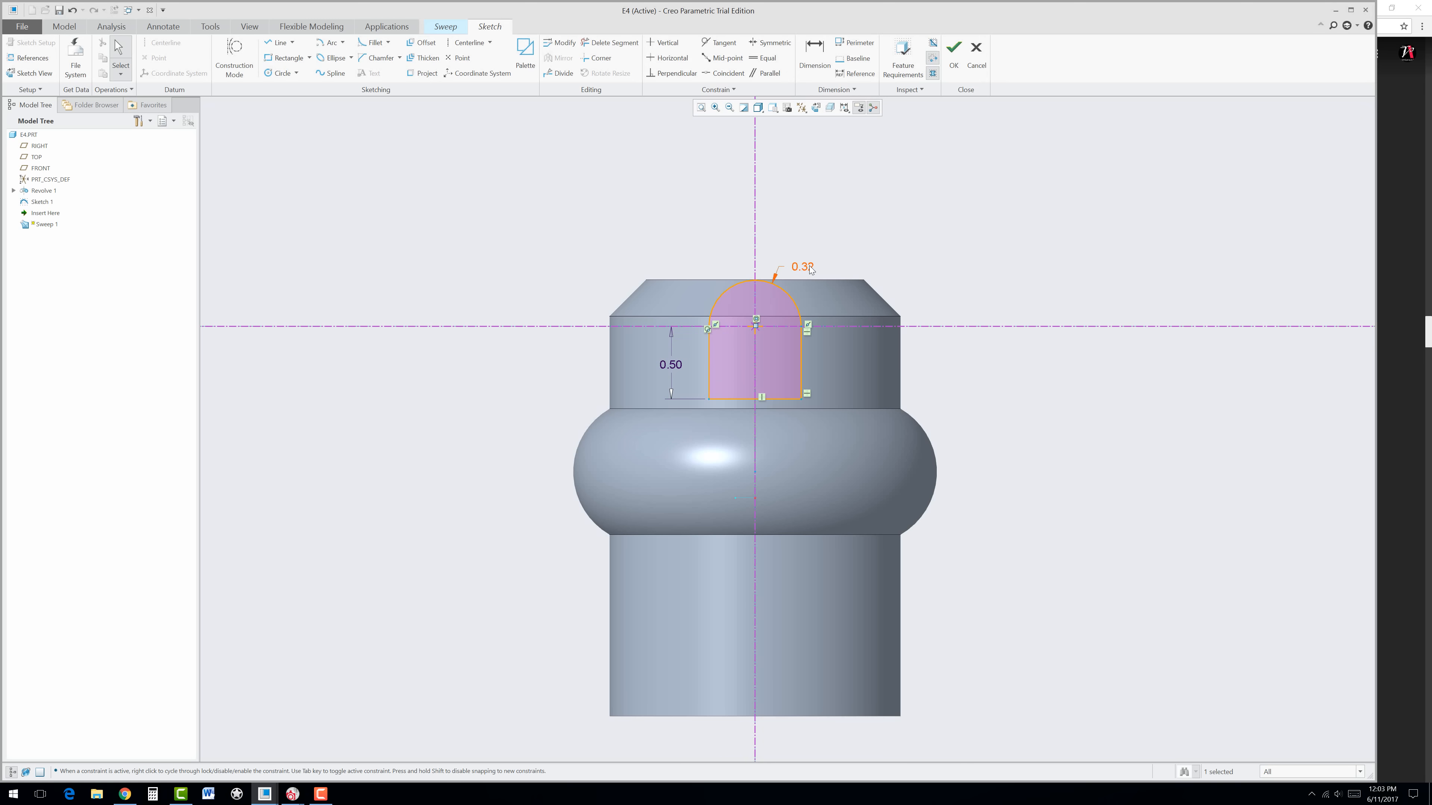
Step: Set the radius of the section's upper arc to 0.25
double_click(806, 265)
text(0.25)
key(Return)
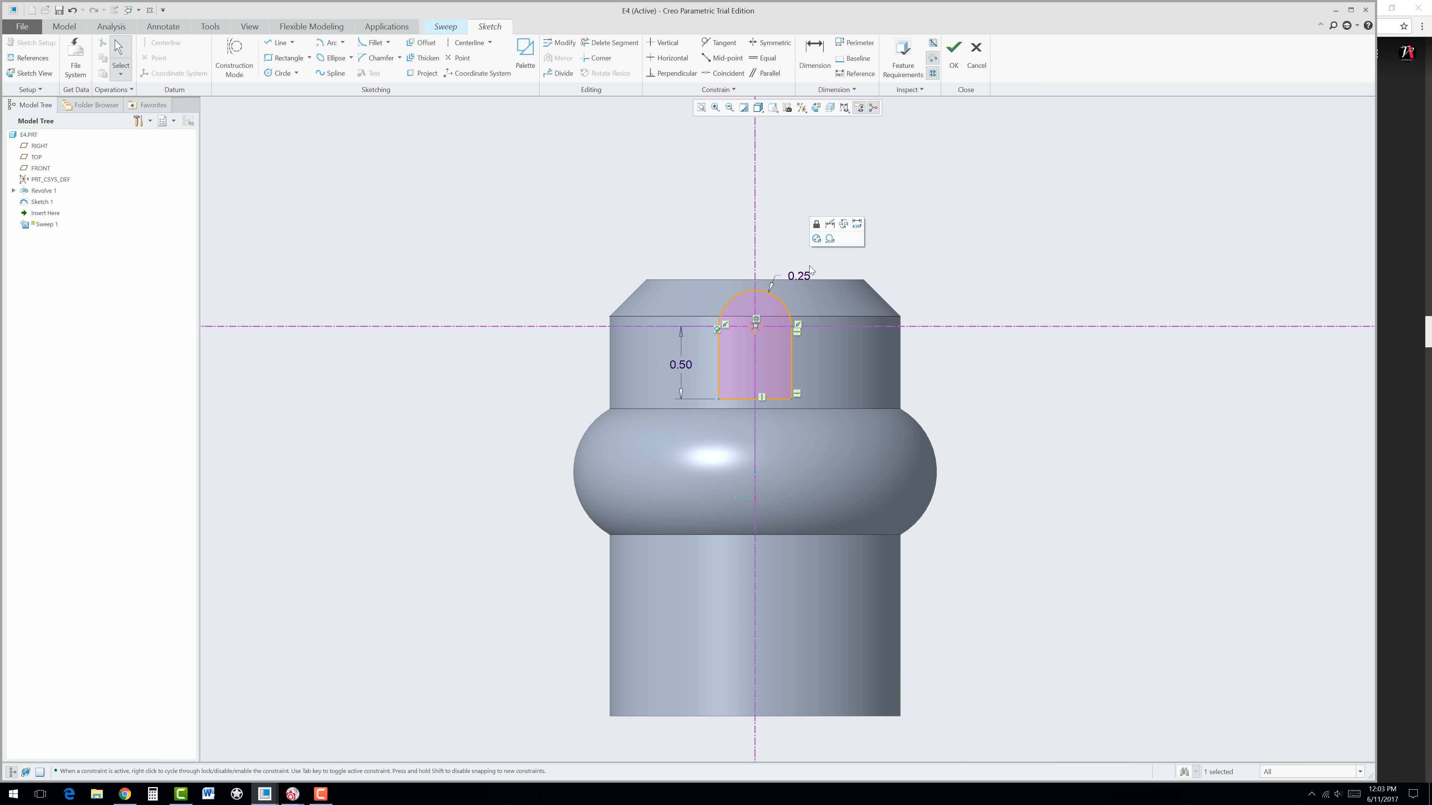
click(981, 365)
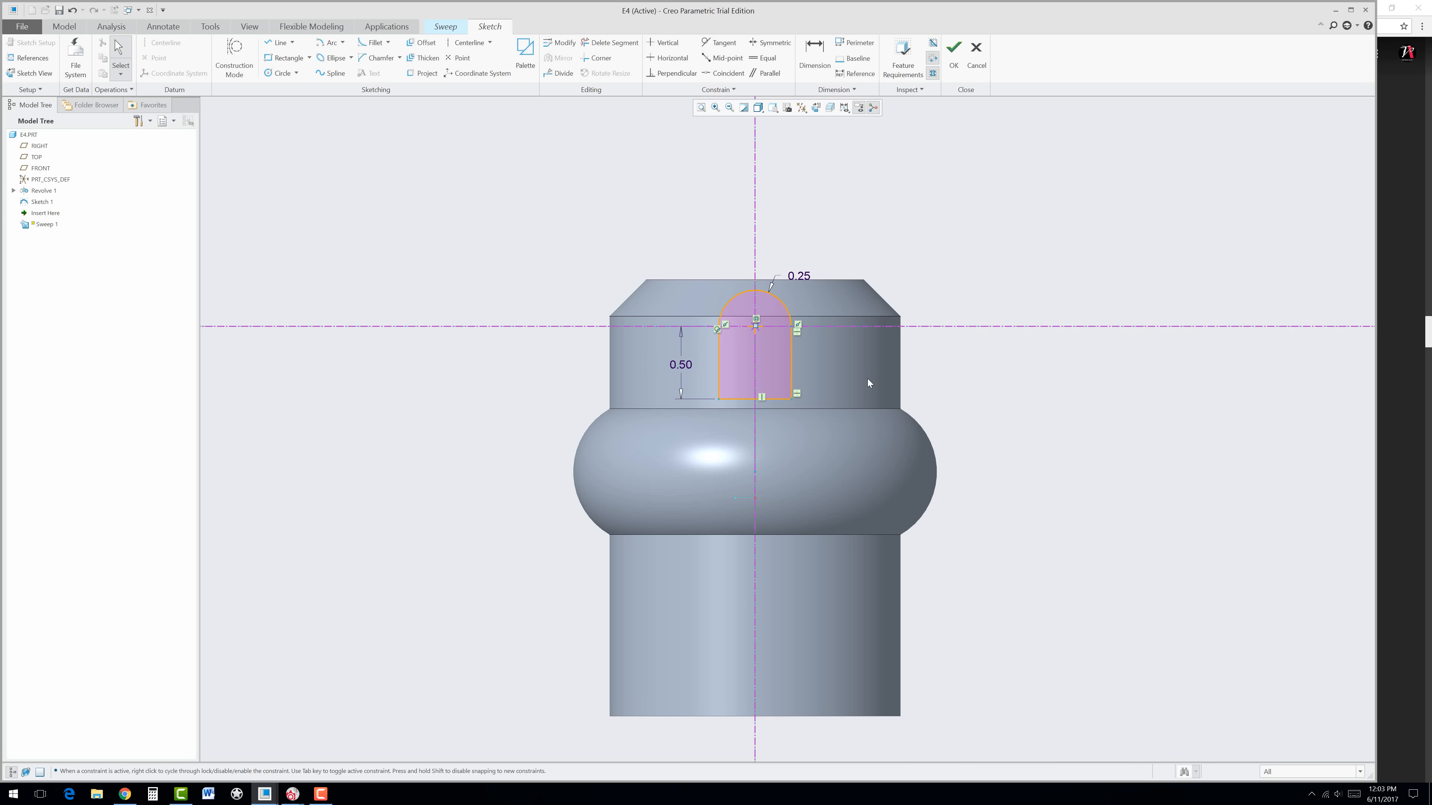
Step: Fillet both lower corners of the section with radii of about 0.06
scroll(768, 375, up, 1)
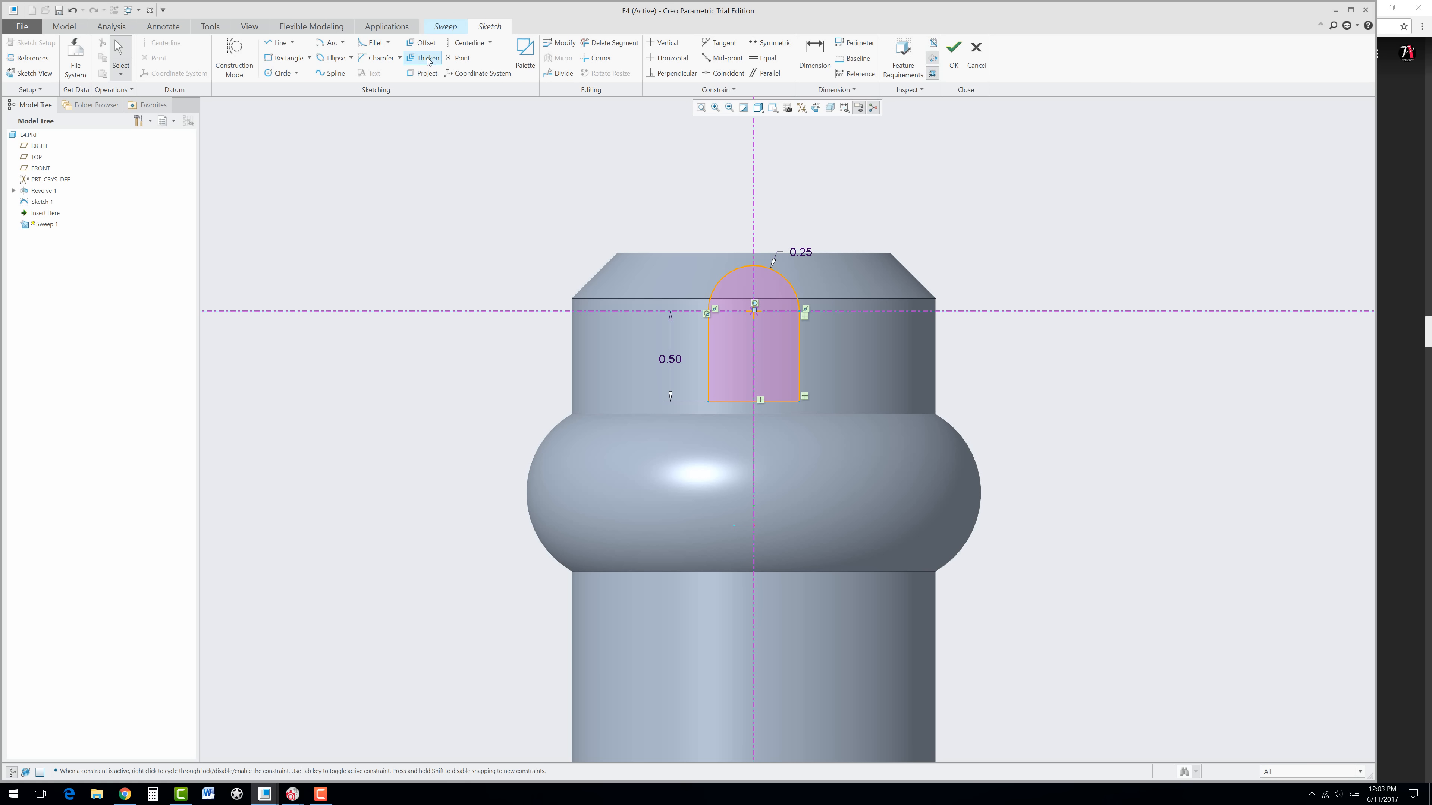
click(373, 45)
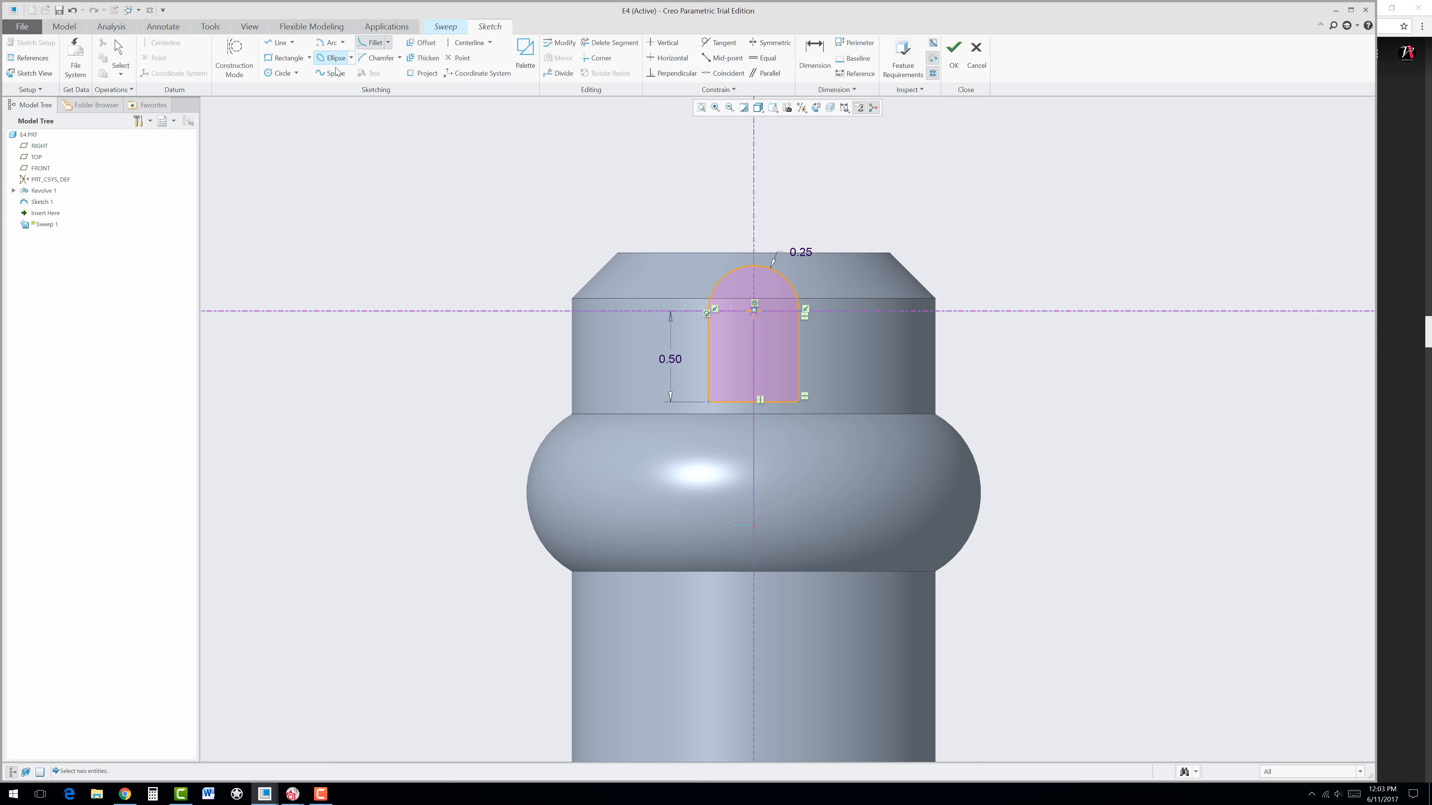
scroll(809, 391, down, 1)
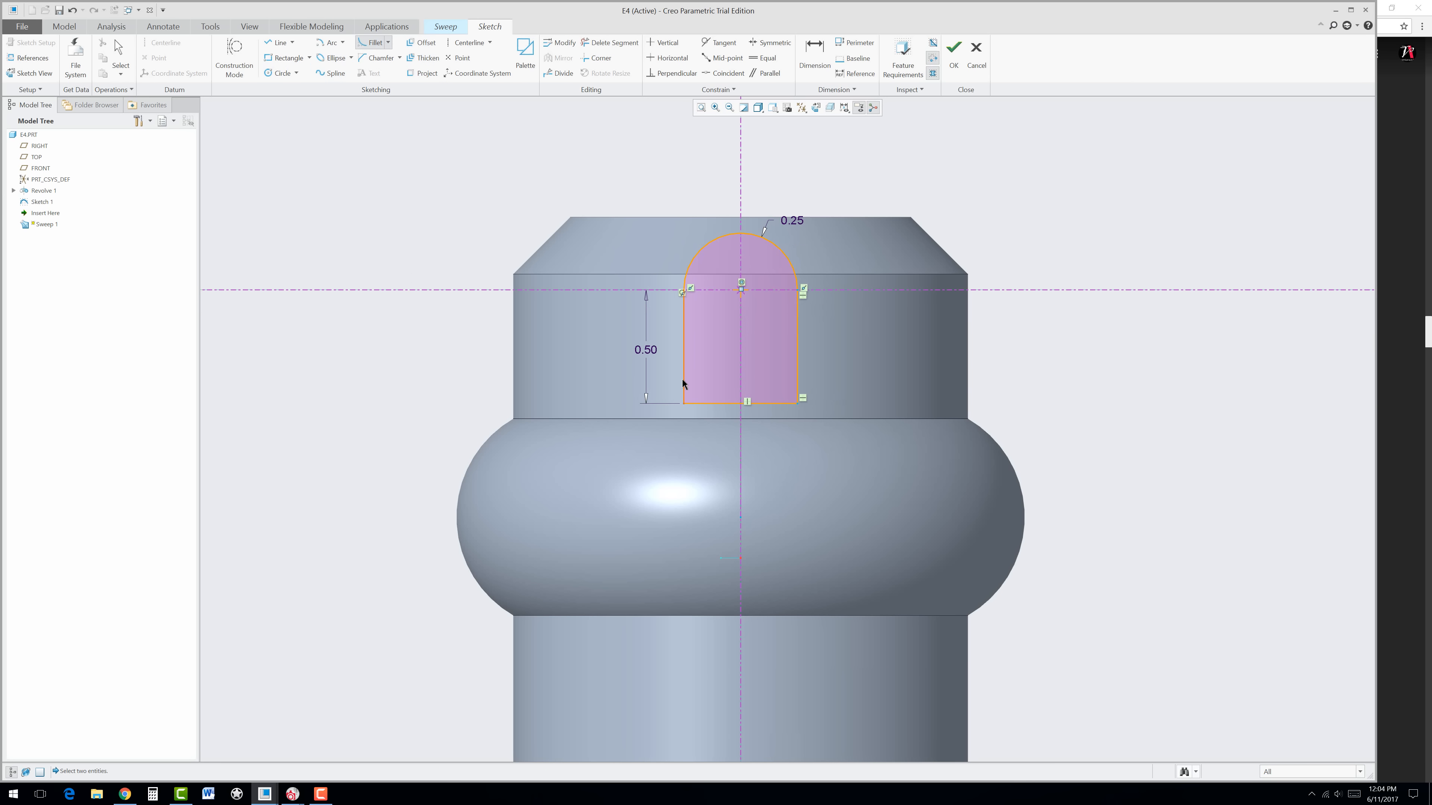
scroll(734, 359, down, 2)
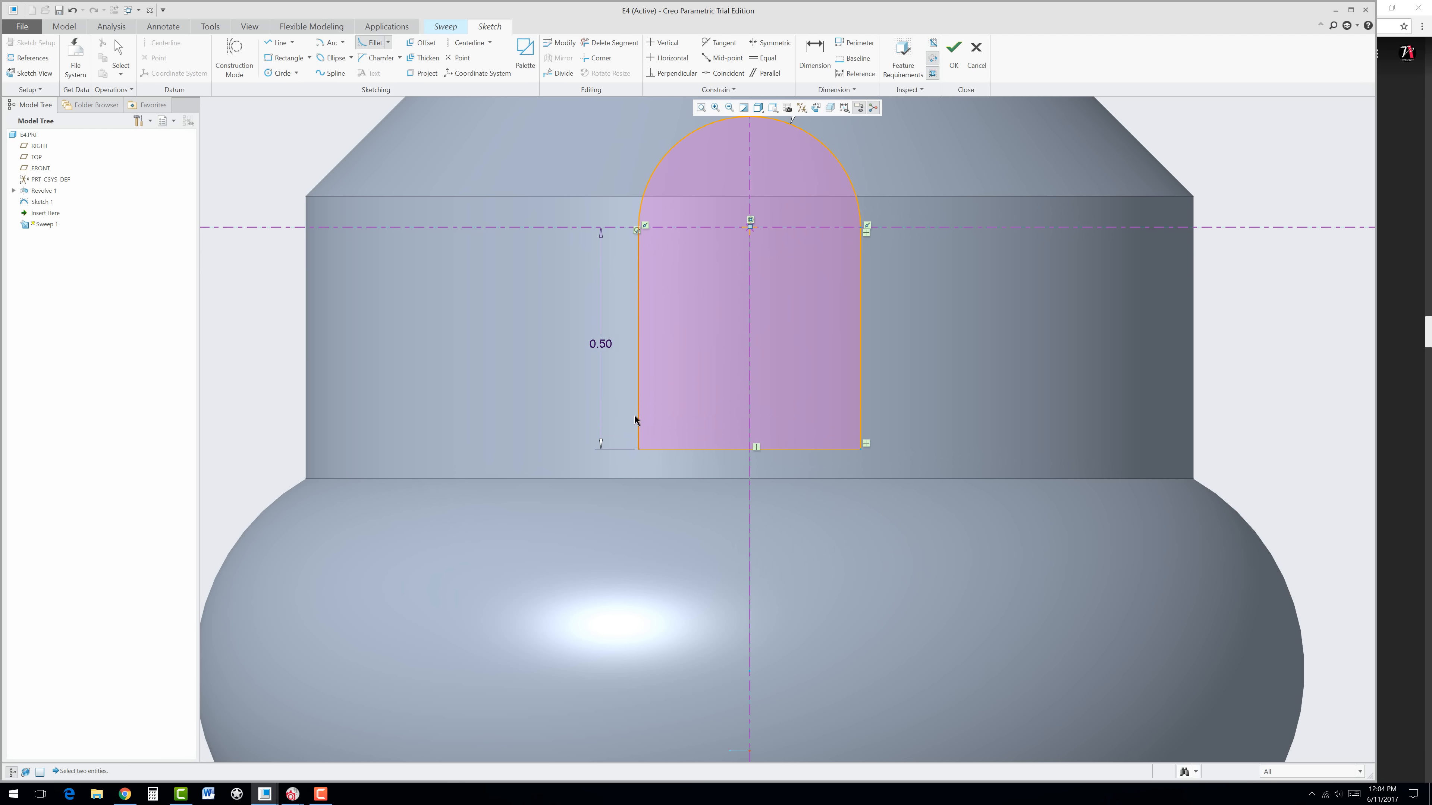
click(640, 422)
click(667, 449)
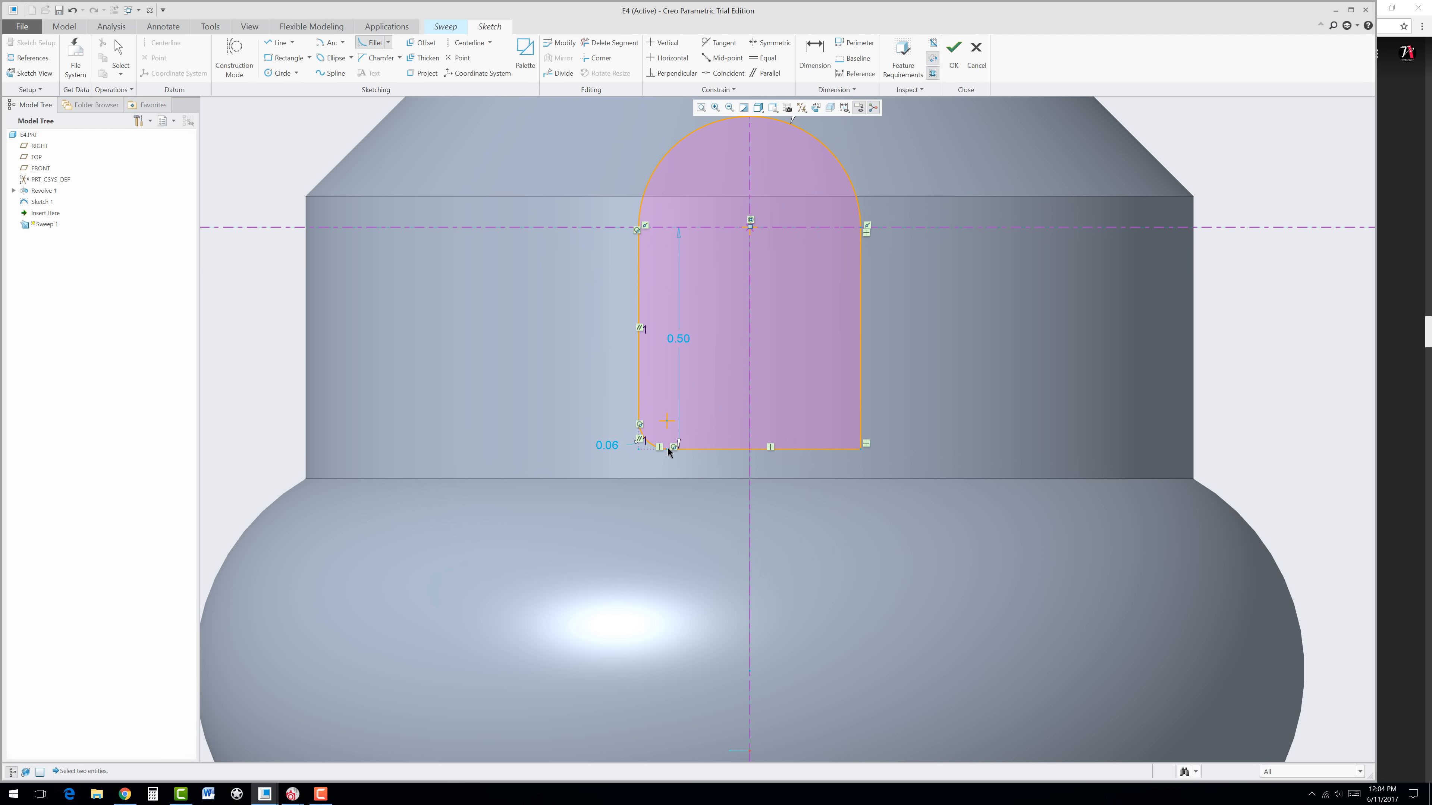
click(833, 449)
click(859, 415)
middle_click(911, 395)
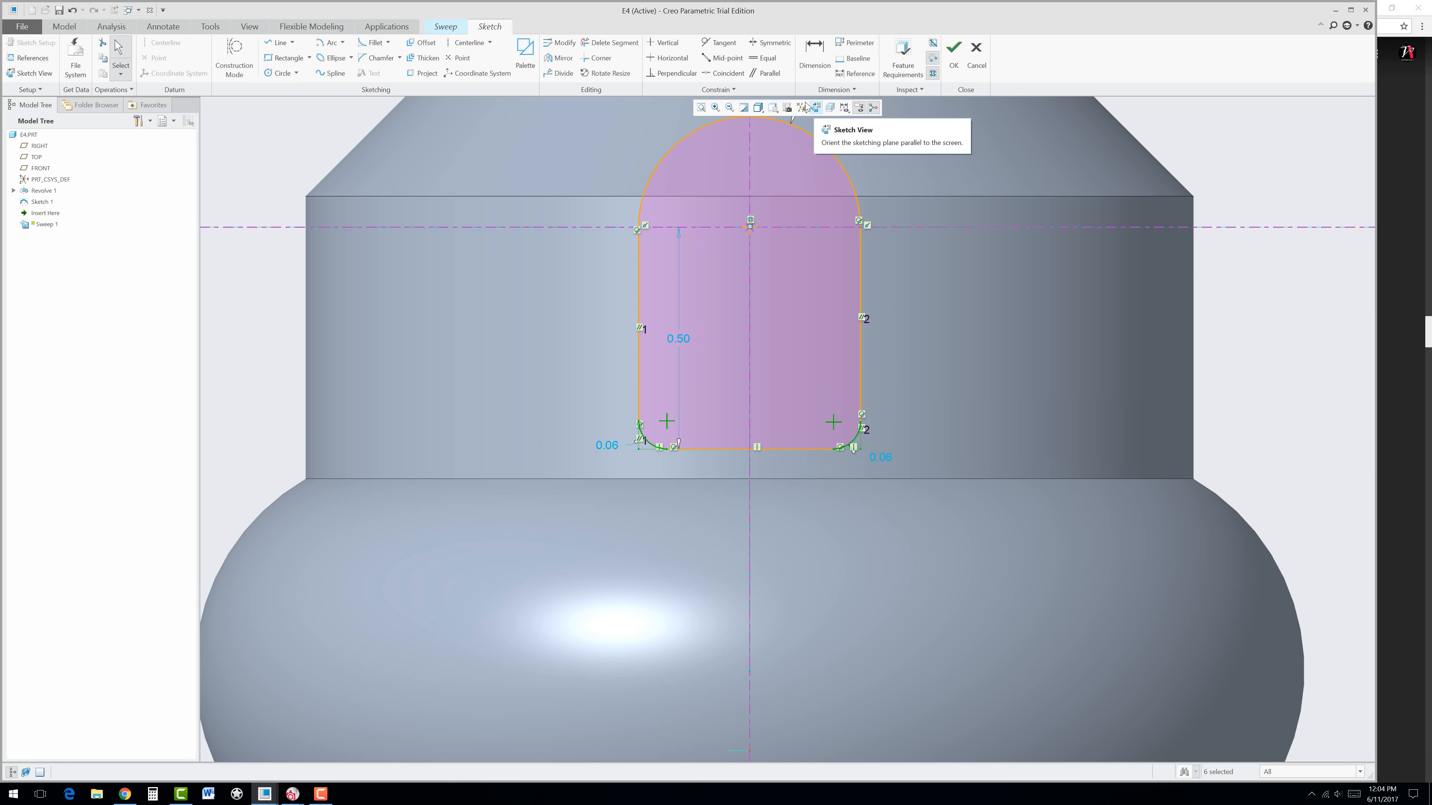
Step: Apply an Equal constraint to the section's two lower corner fillets
click(763, 58)
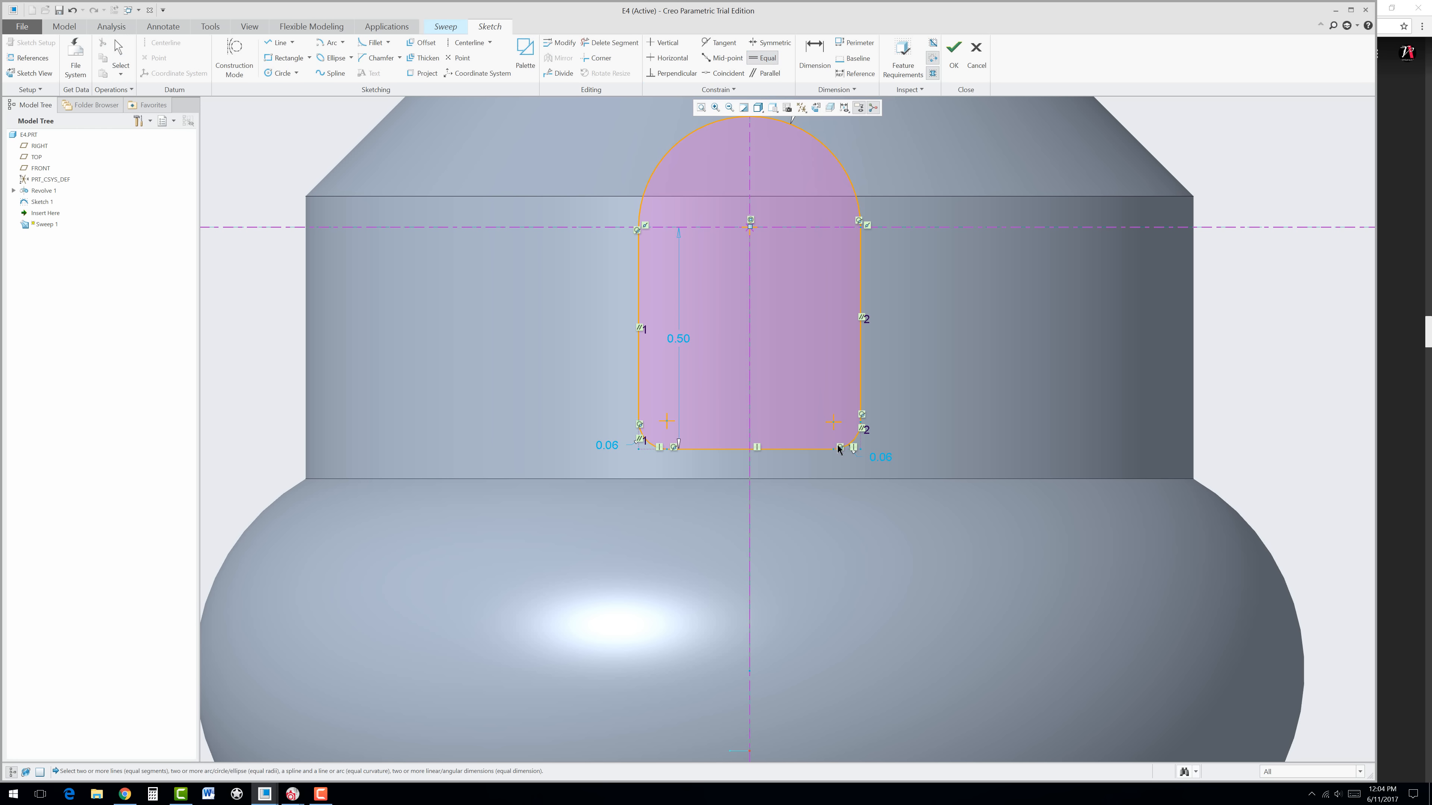
click(854, 439)
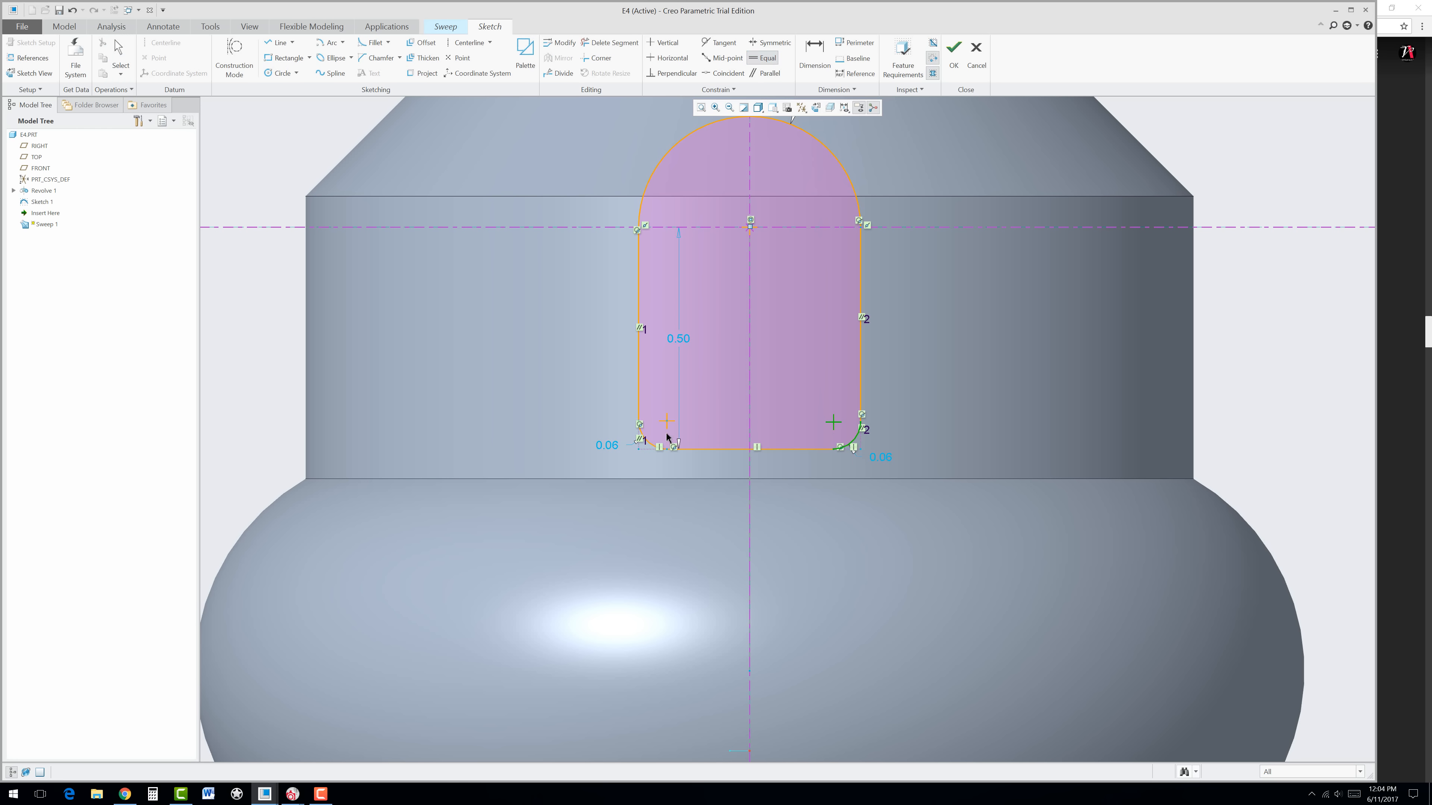
click(652, 446)
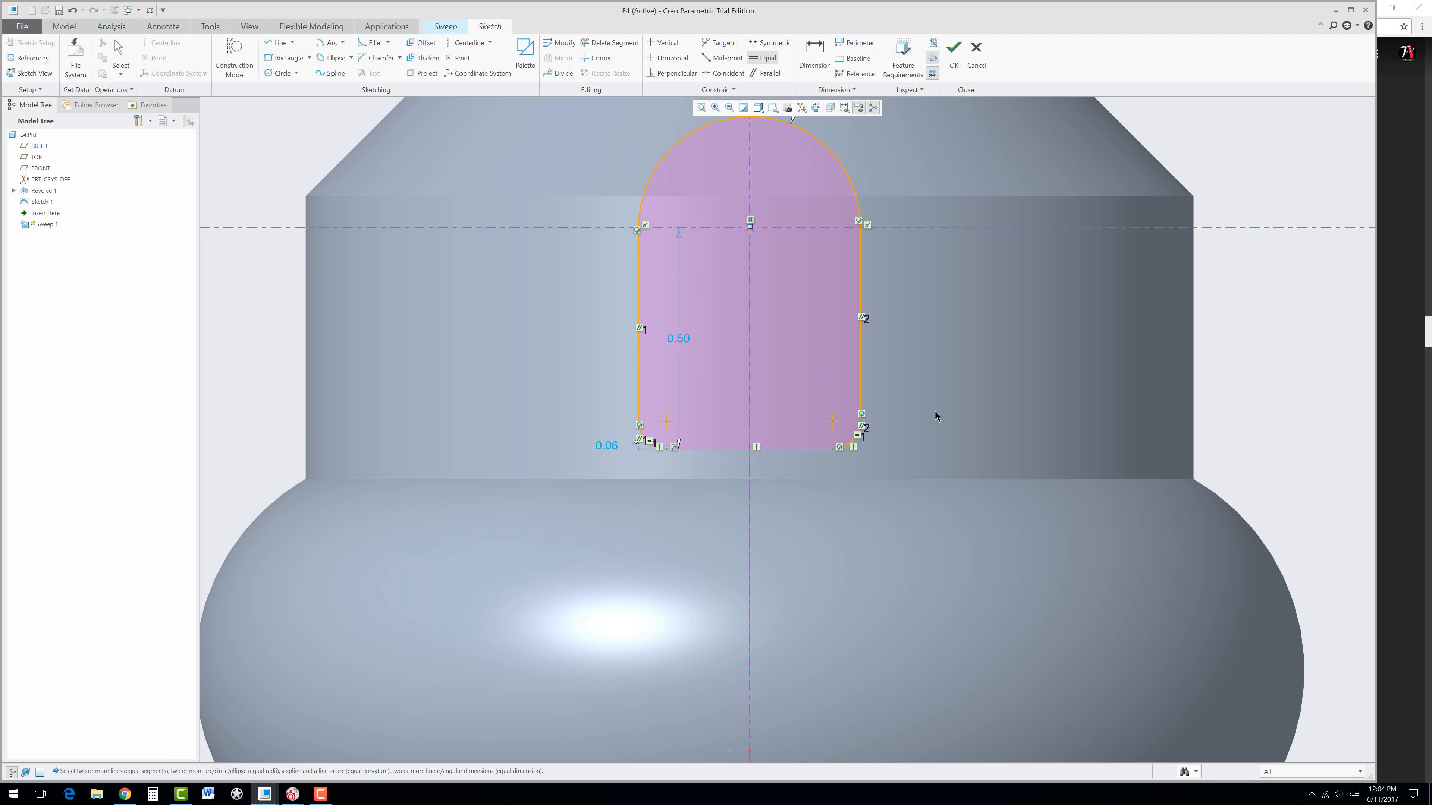
middle_click(607, 450)
middle_click(574, 401)
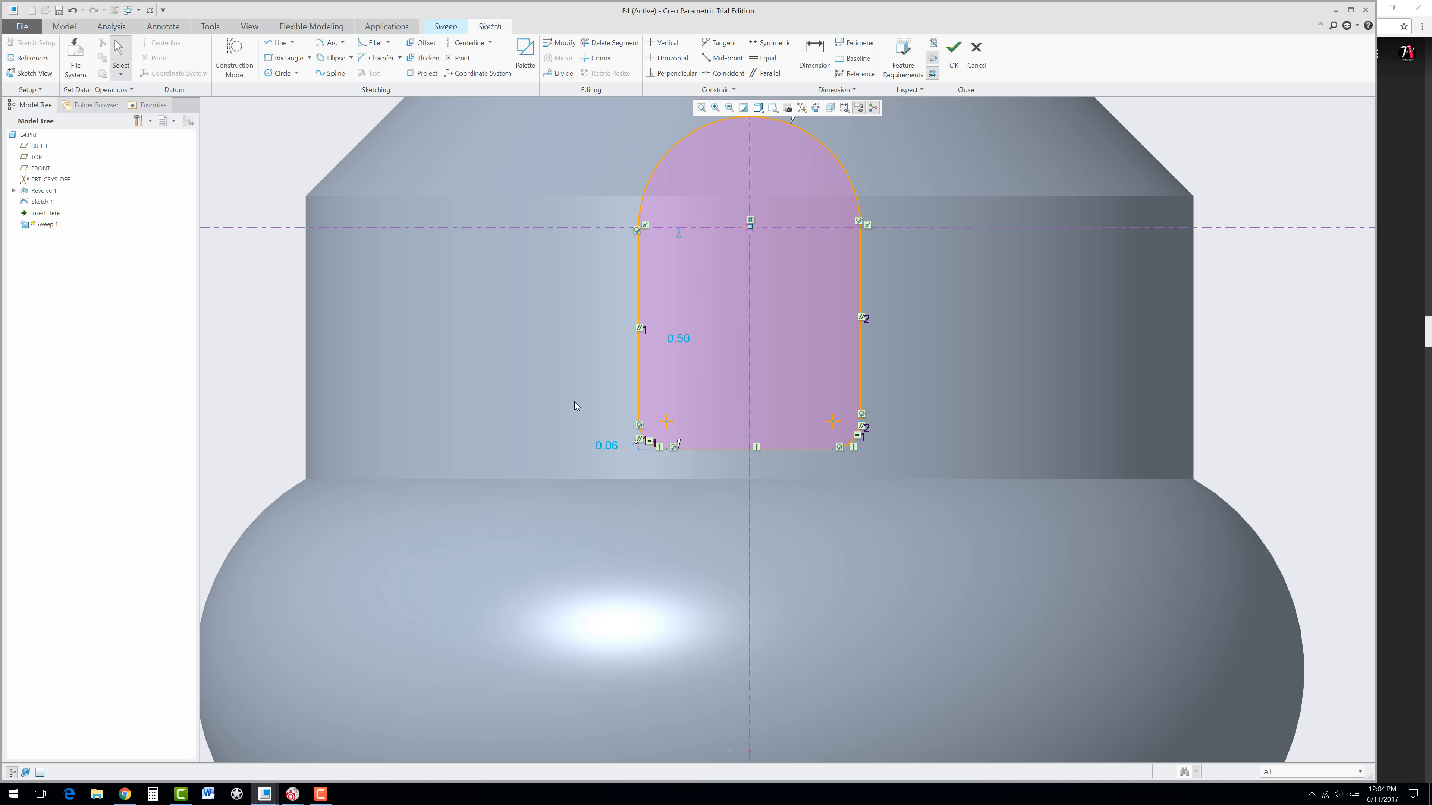
Step: Set the lower fillet radius to 0.125 and turn off rounding of its displayed value
double_click(609, 447)
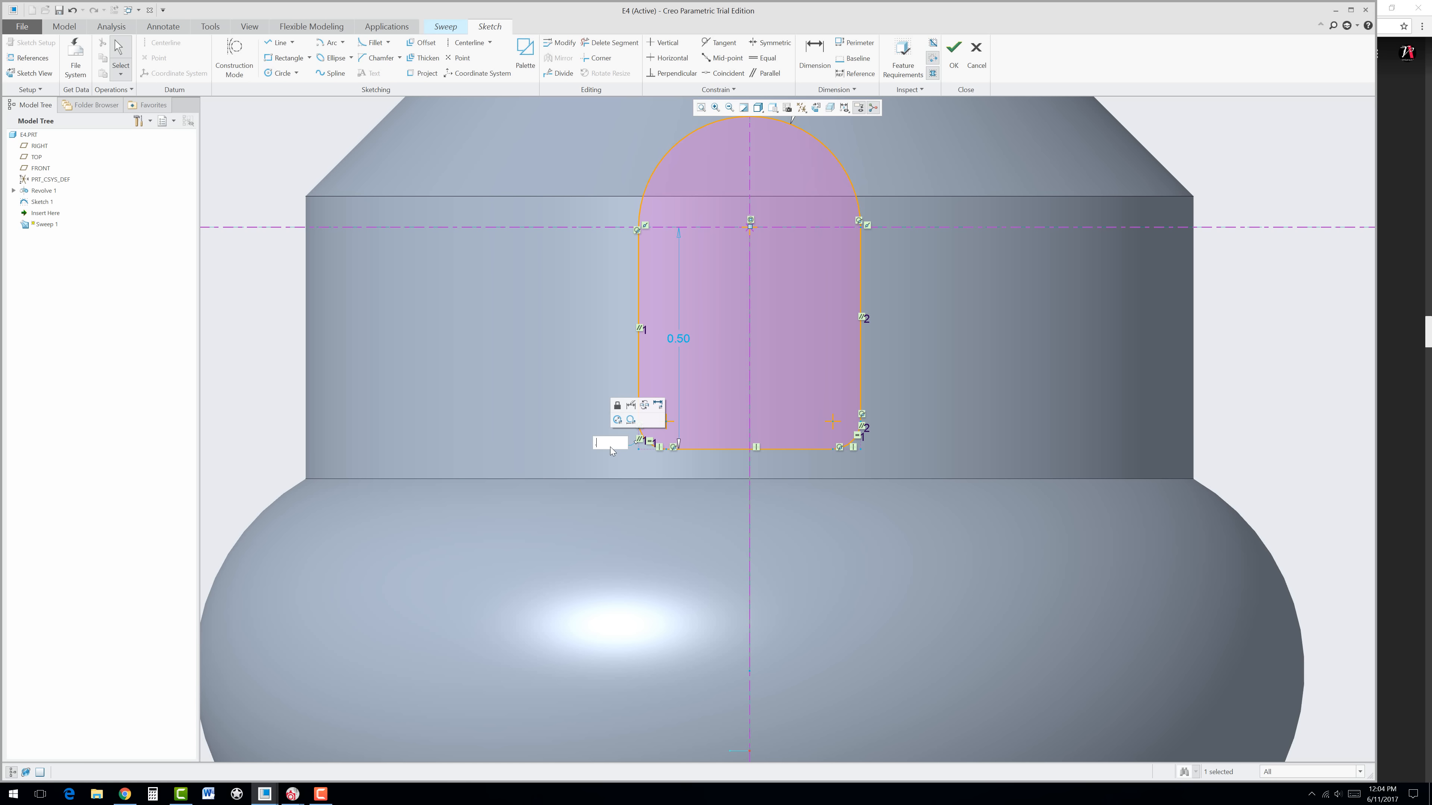
text(.125)
key(Return)
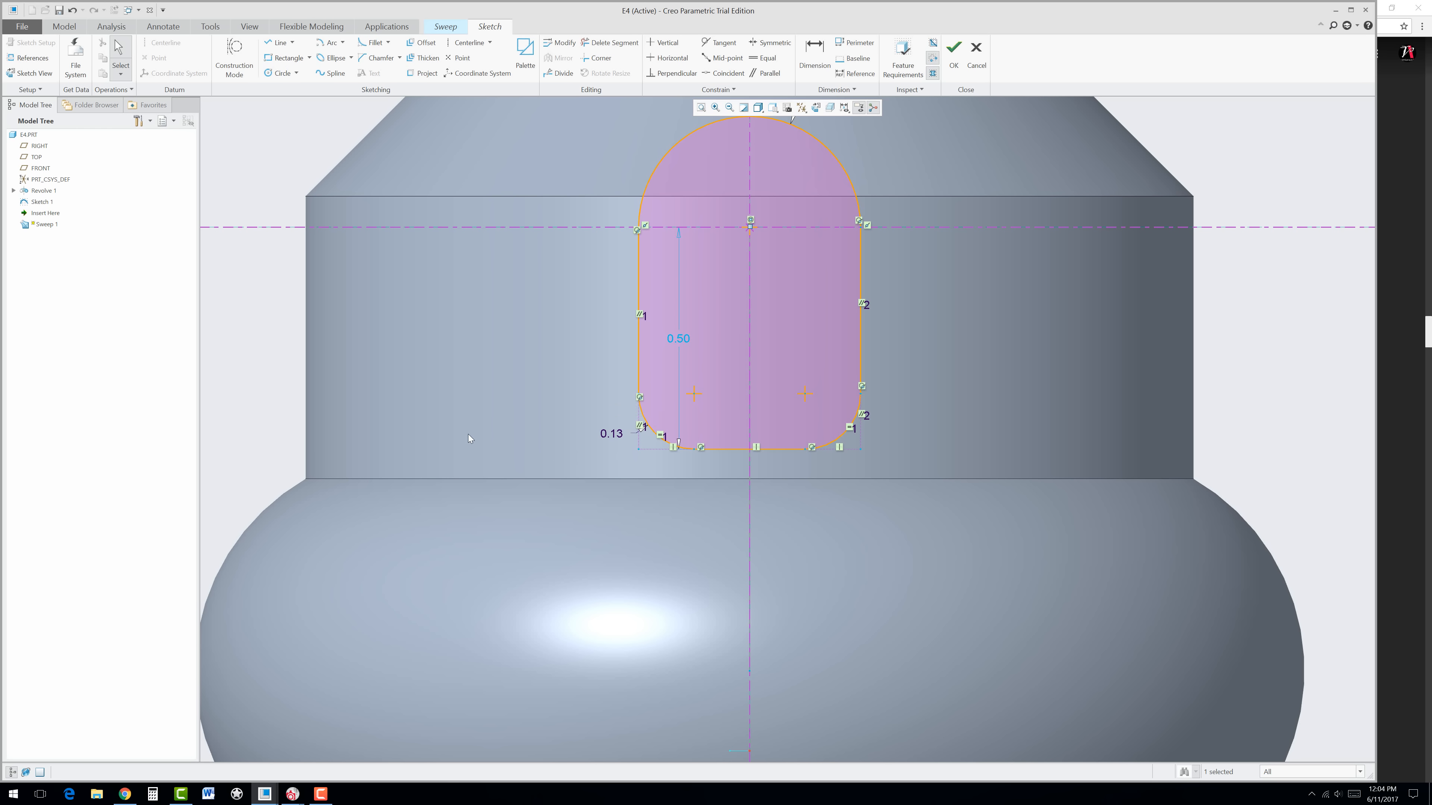
right_click(616, 435)
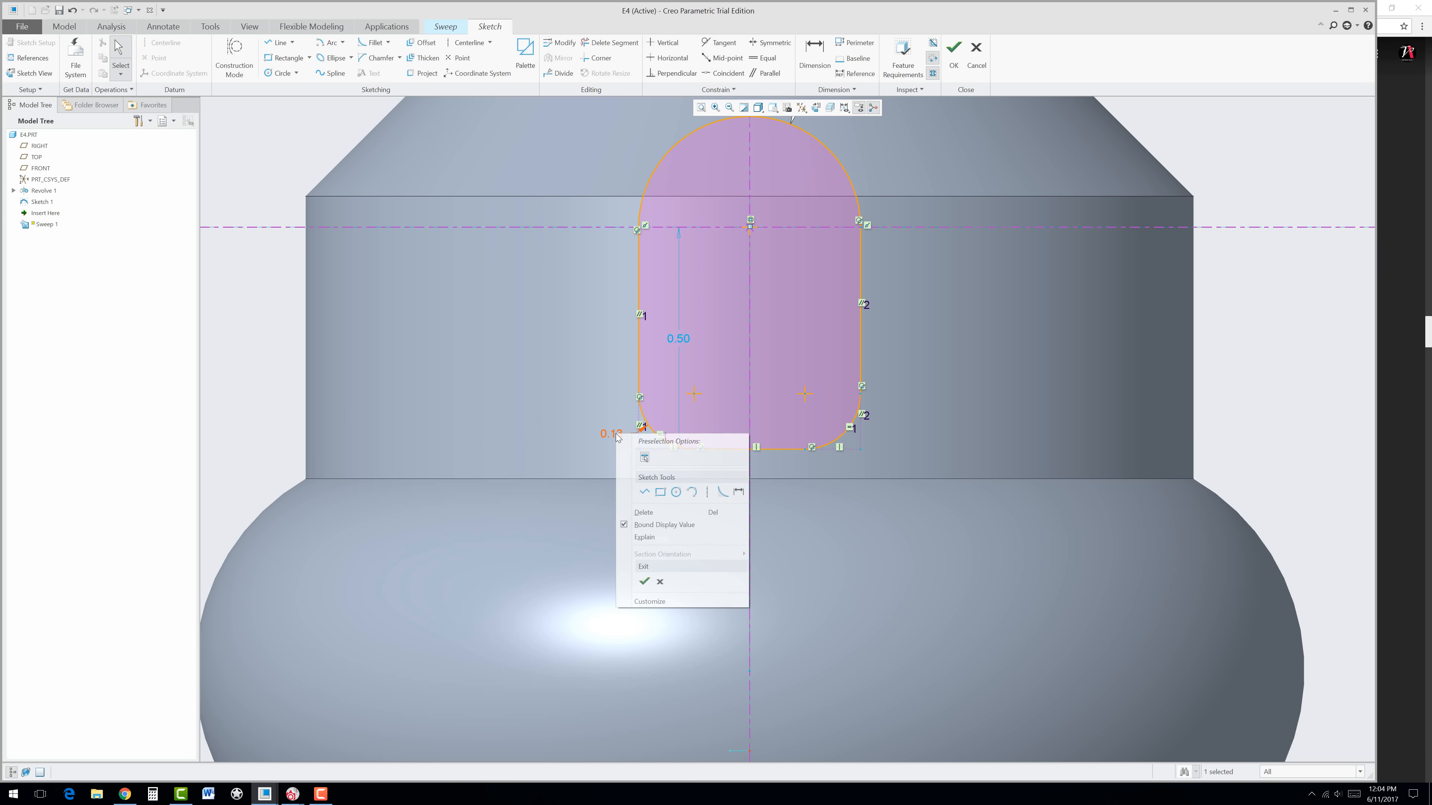
click(625, 524)
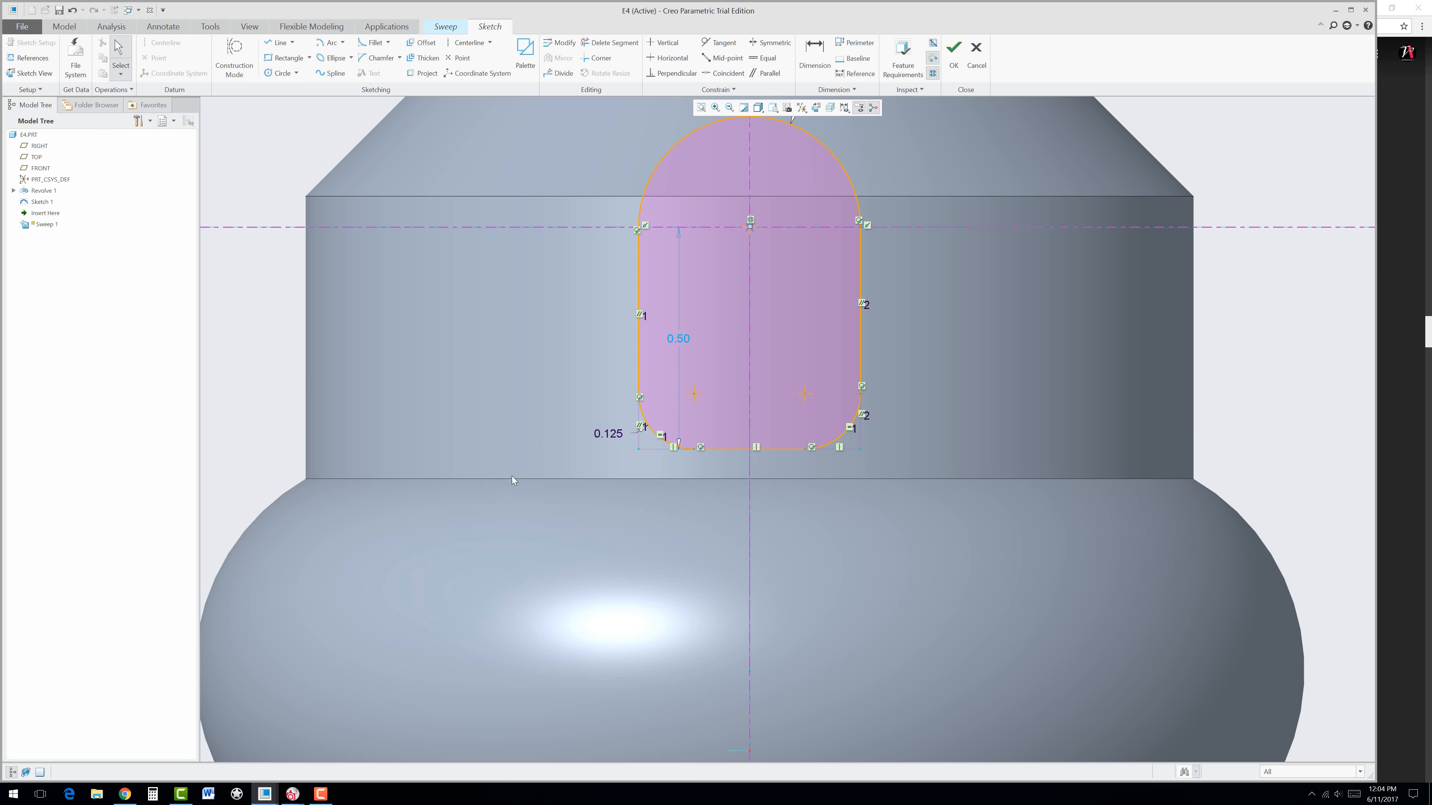
Step: Move the section's height dimension outside the profile and lock it at 0.50
scroll(618, 478, down, 3)
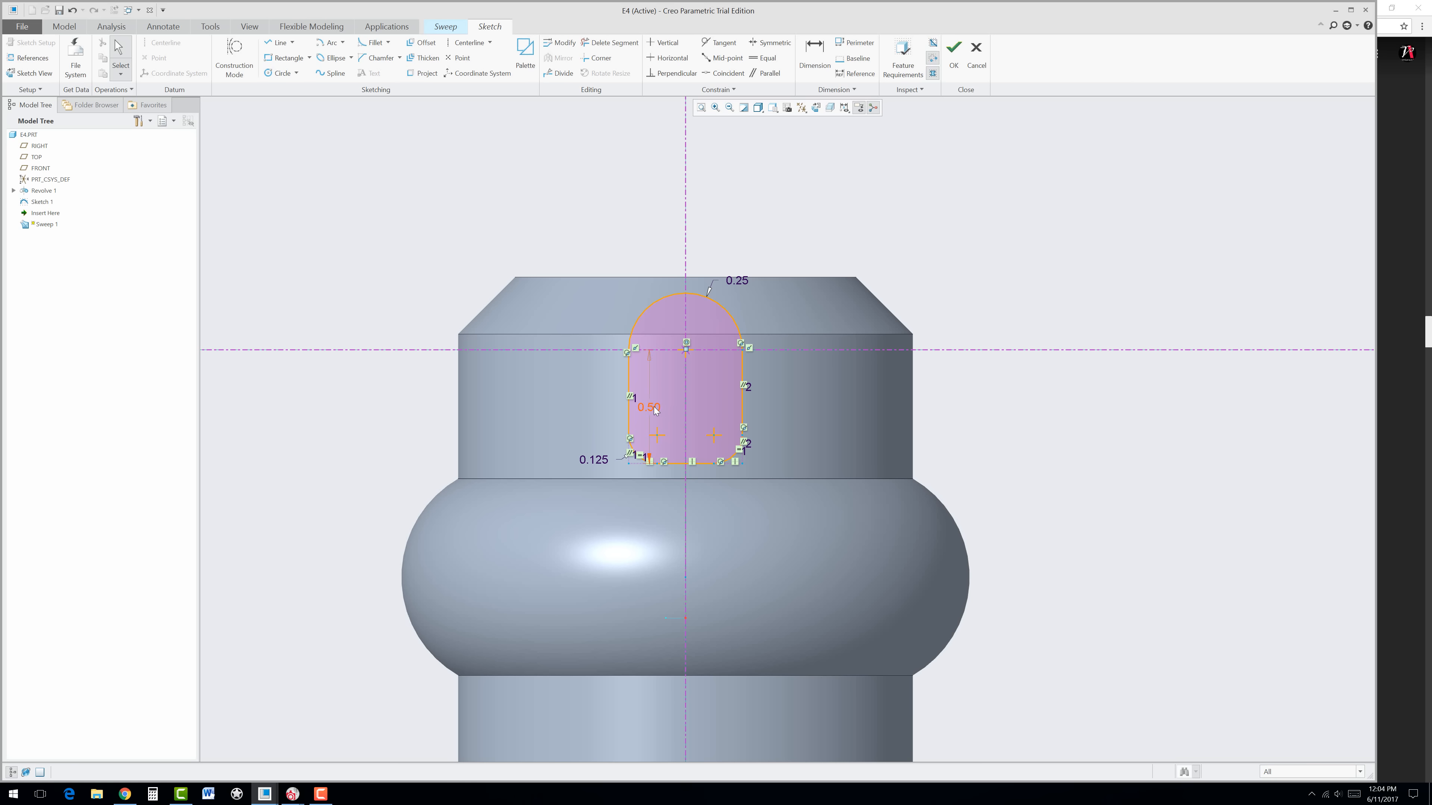
drag(655, 411, 557, 412)
double_click(558, 412)
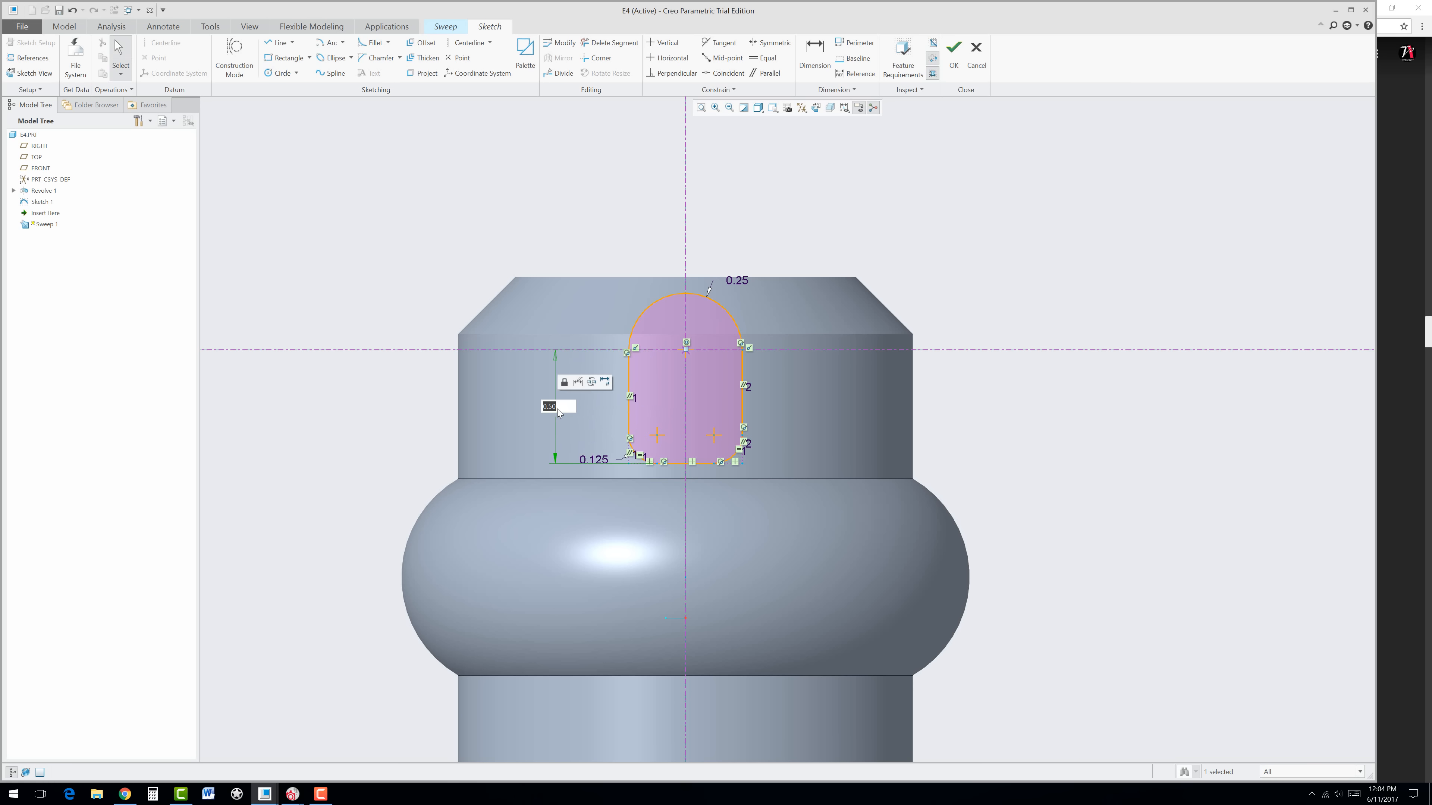
click(564, 382)
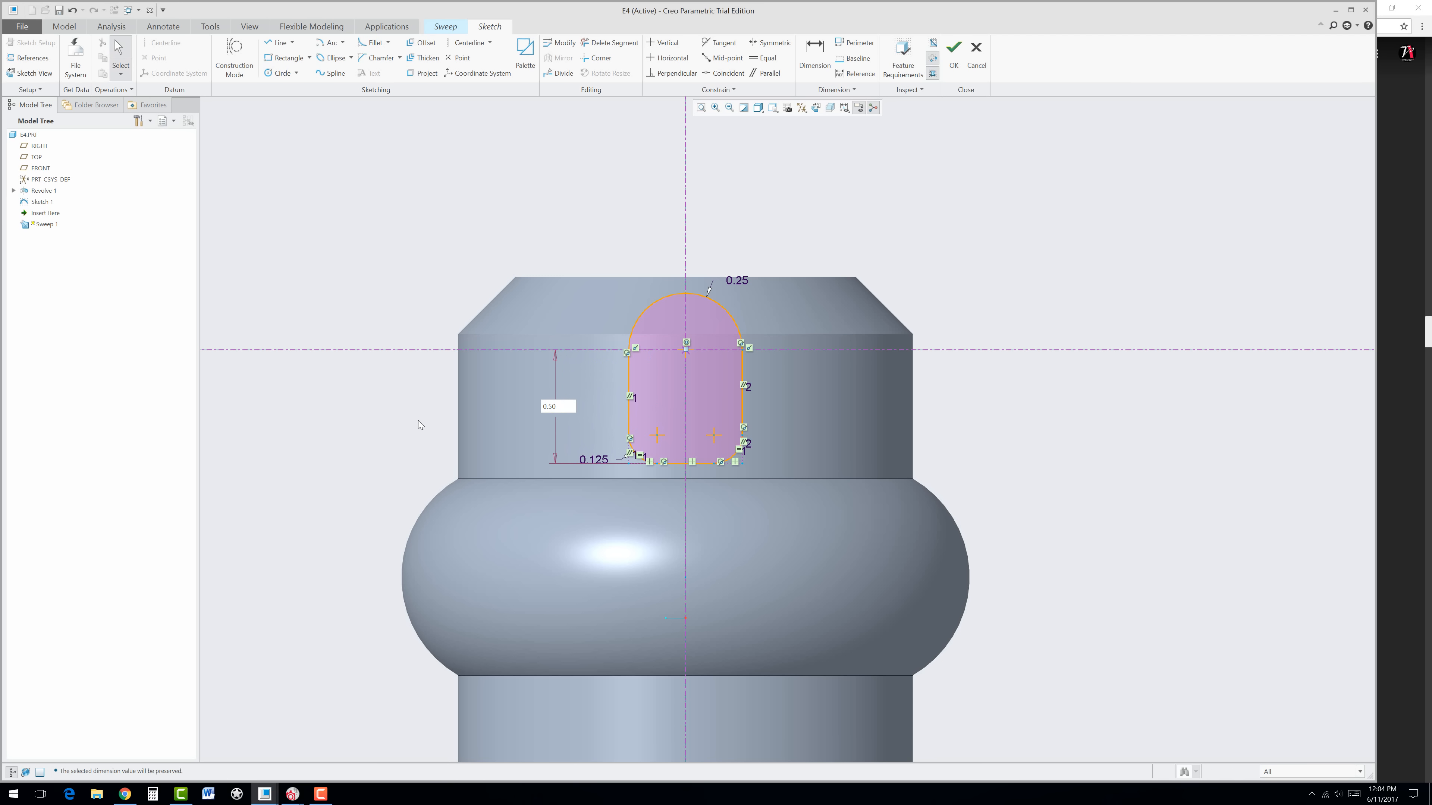
click(415, 427)
Step: Finish the section sketch and complete the sweep along the S-curve
mouse_move(782, 461)
middle_down()
mouse_move(738, 476)
mouse_move(687, 454)
mouse_move(624, 490)
mouse_move(905, 462)
mouse_move(975, 473)
mouse_move(957, 527)
mouse_move(956, 489)
middle_up()
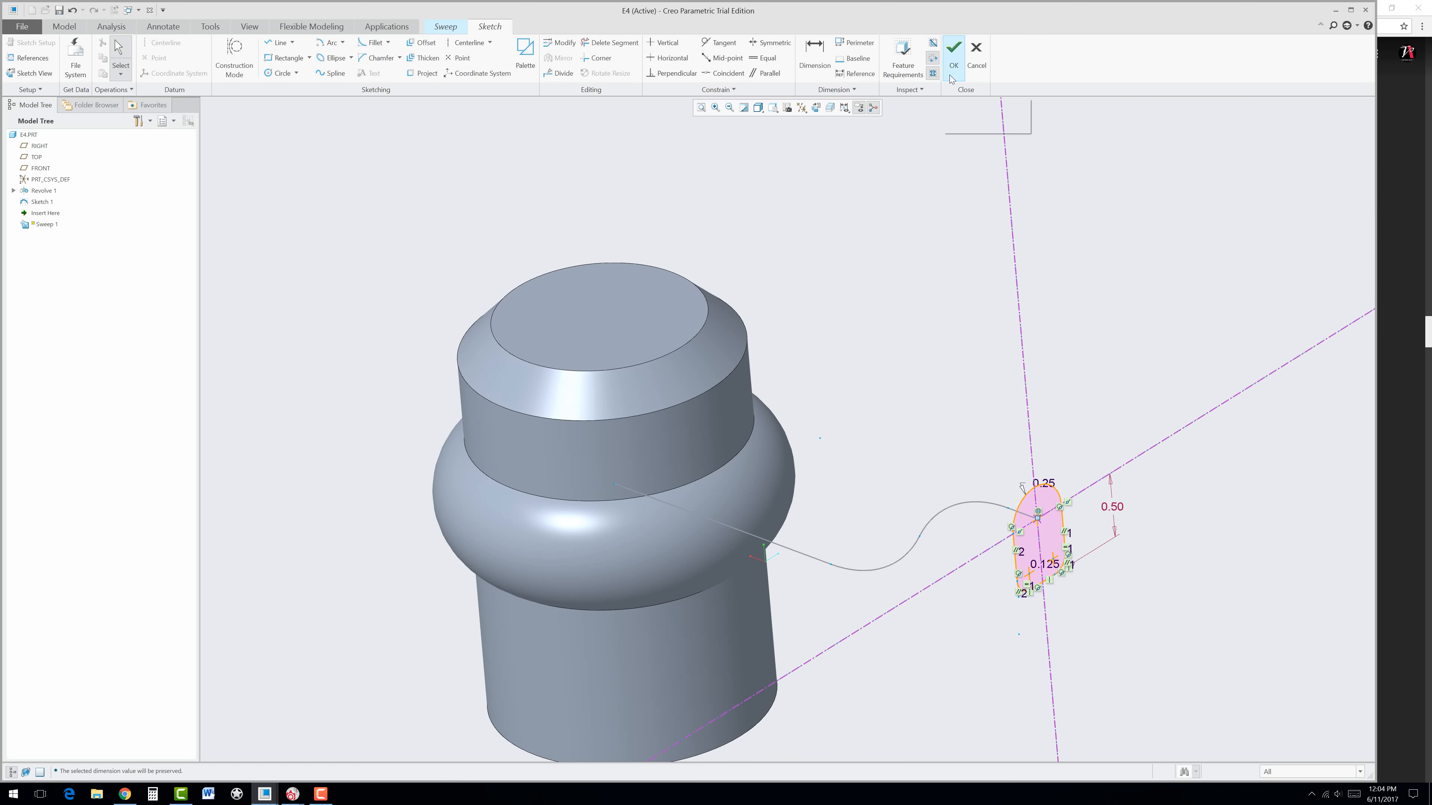
click(952, 56)
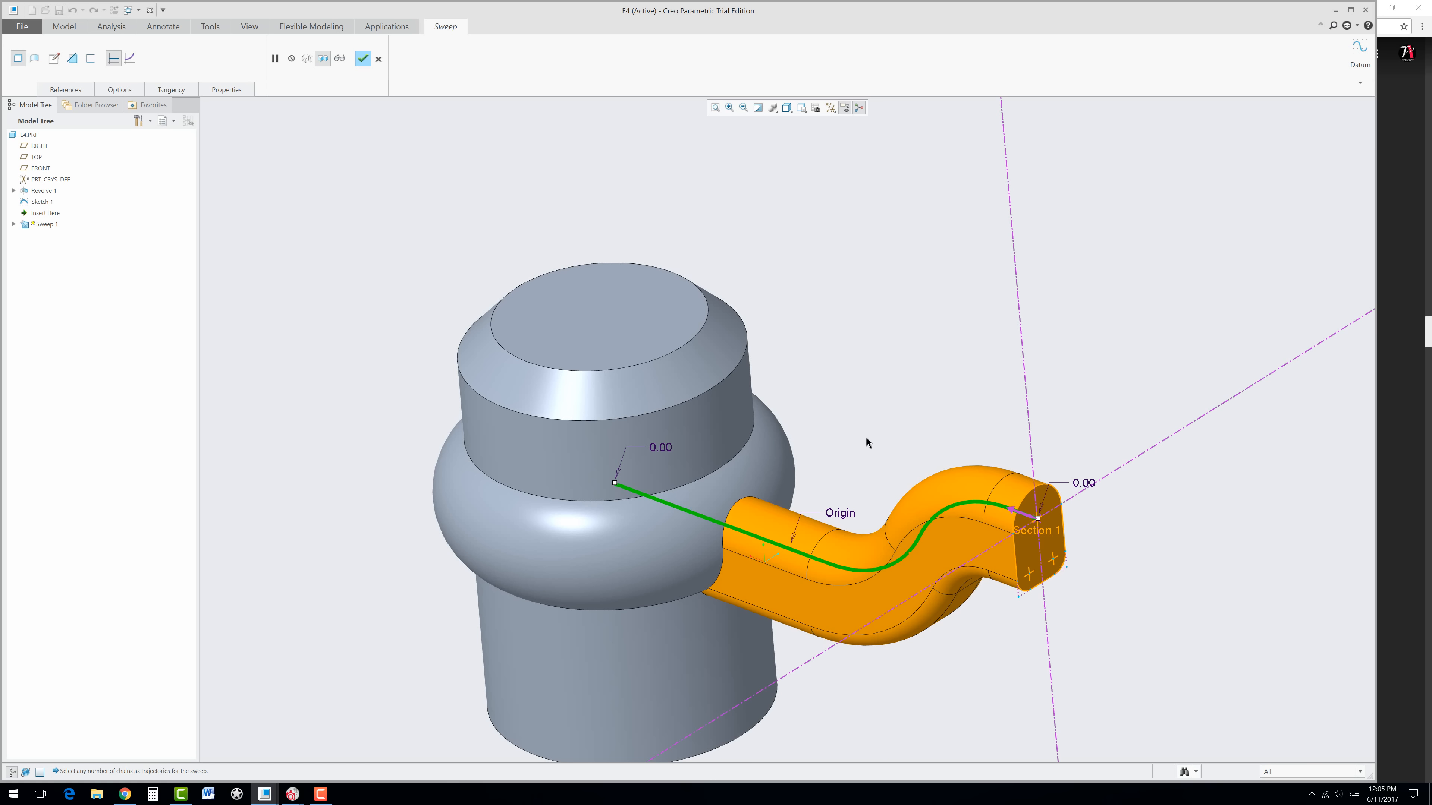
click(362, 58)
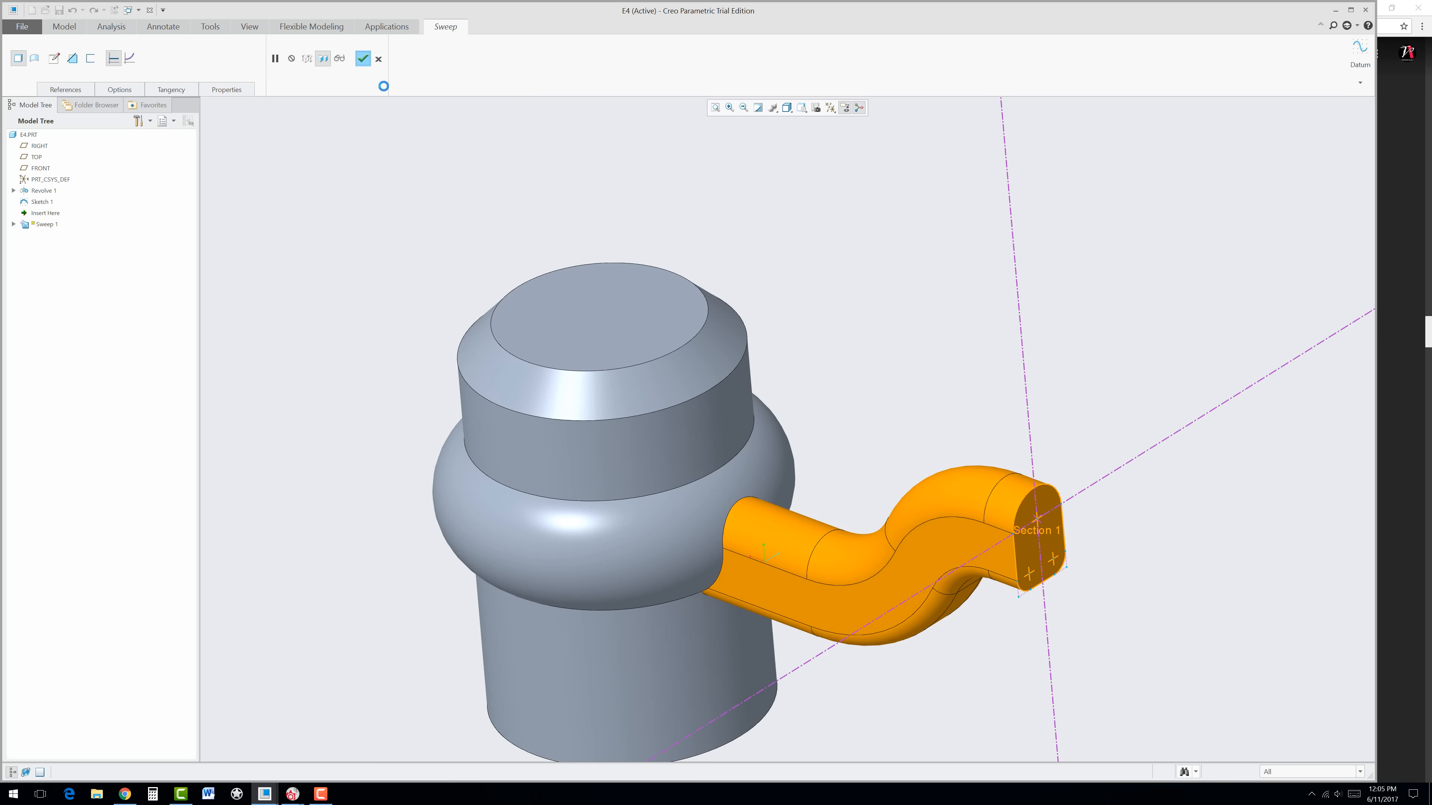
scroll(920, 406, up, 3)
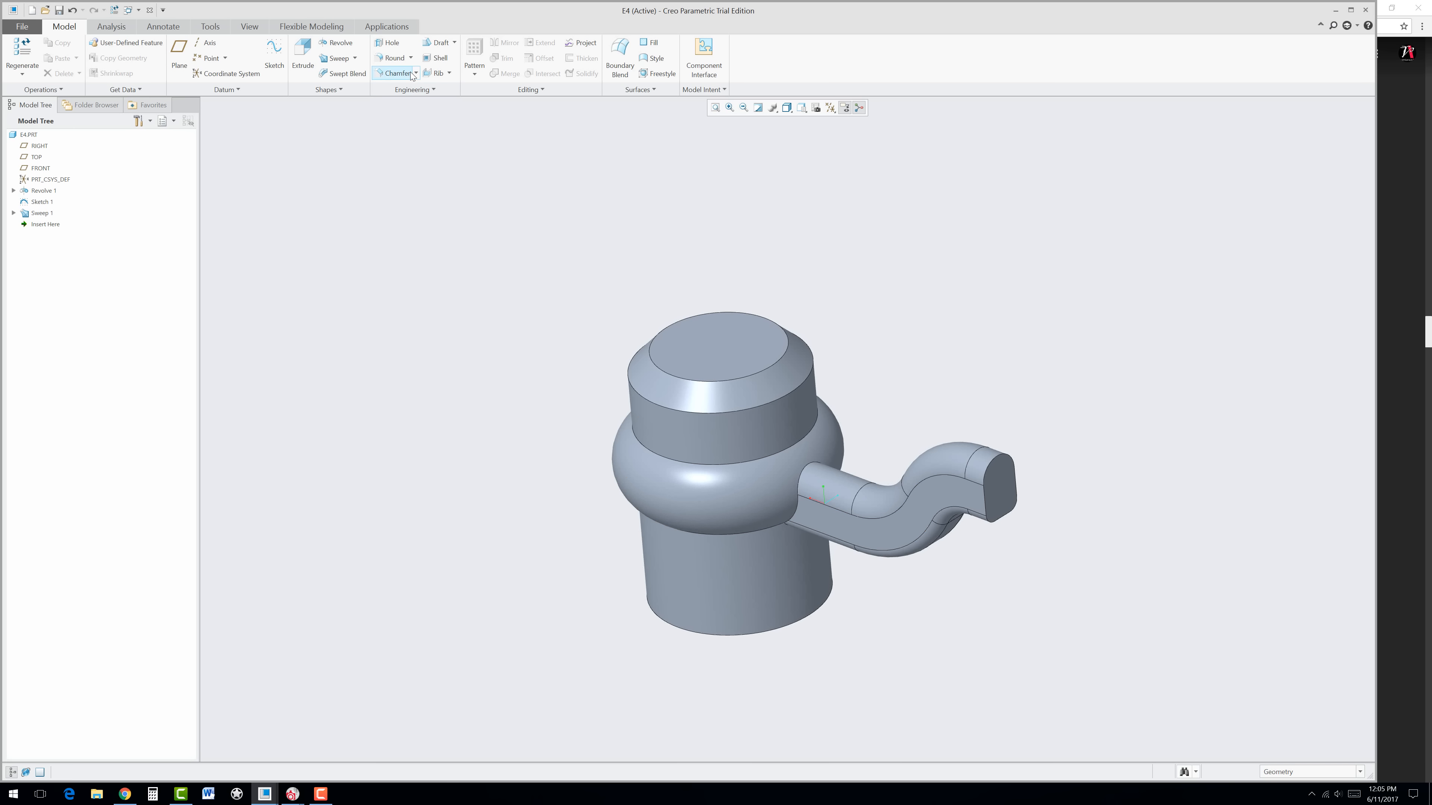
Step: Start an Axis pattern of the swept arm about the revolved body's central axis, with axis display turned on
click(911, 523)
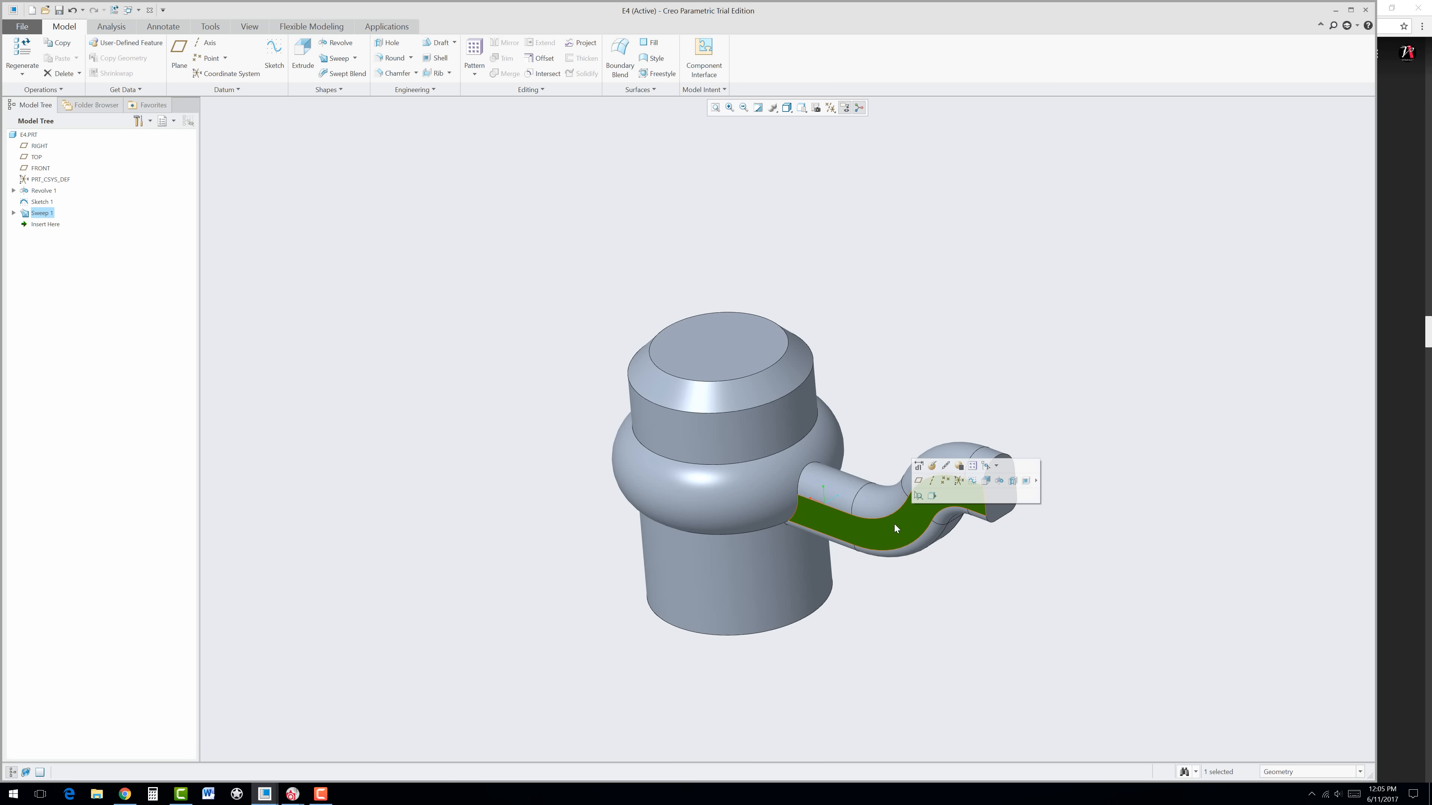
click(473, 54)
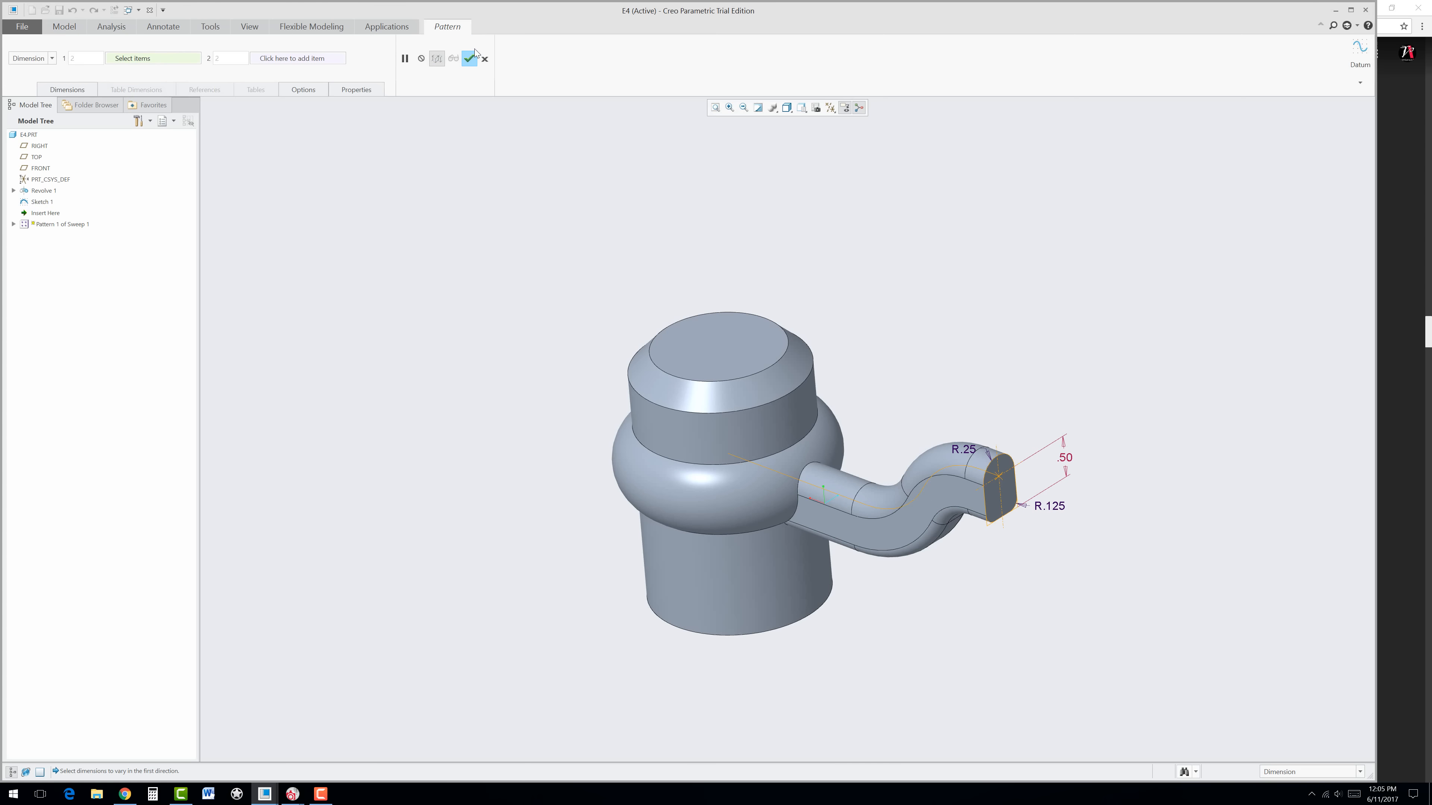
click(51, 58)
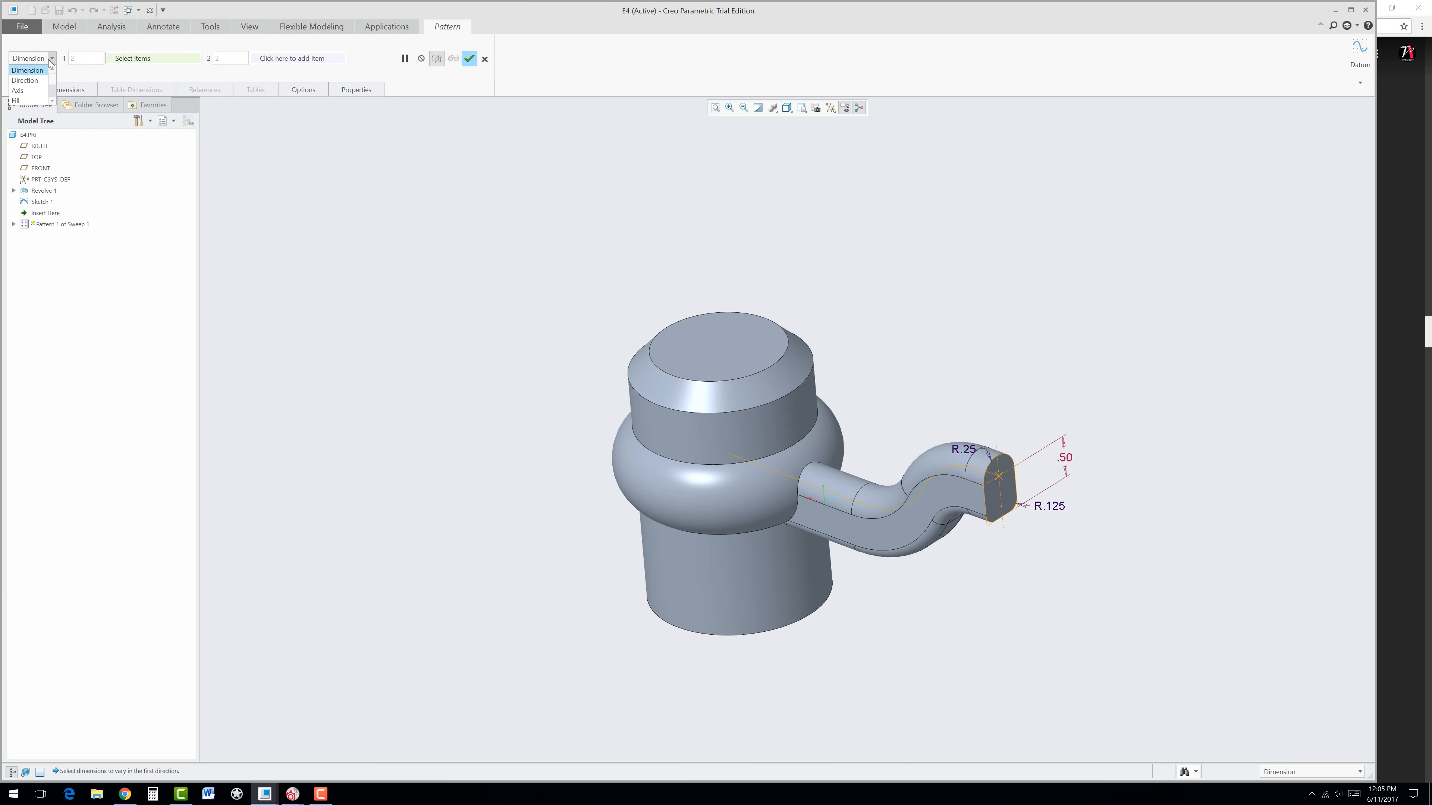
click(31, 91)
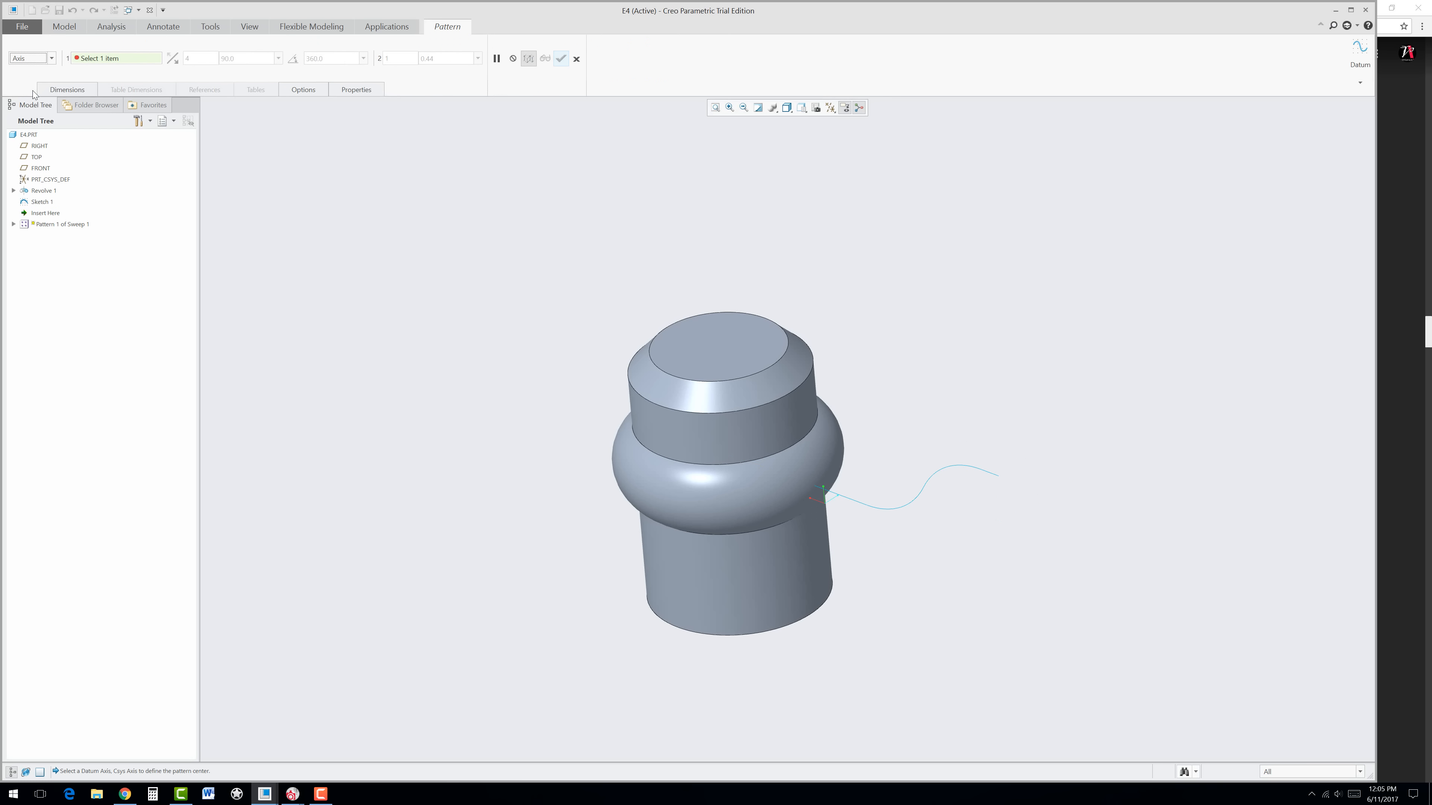
click(831, 112)
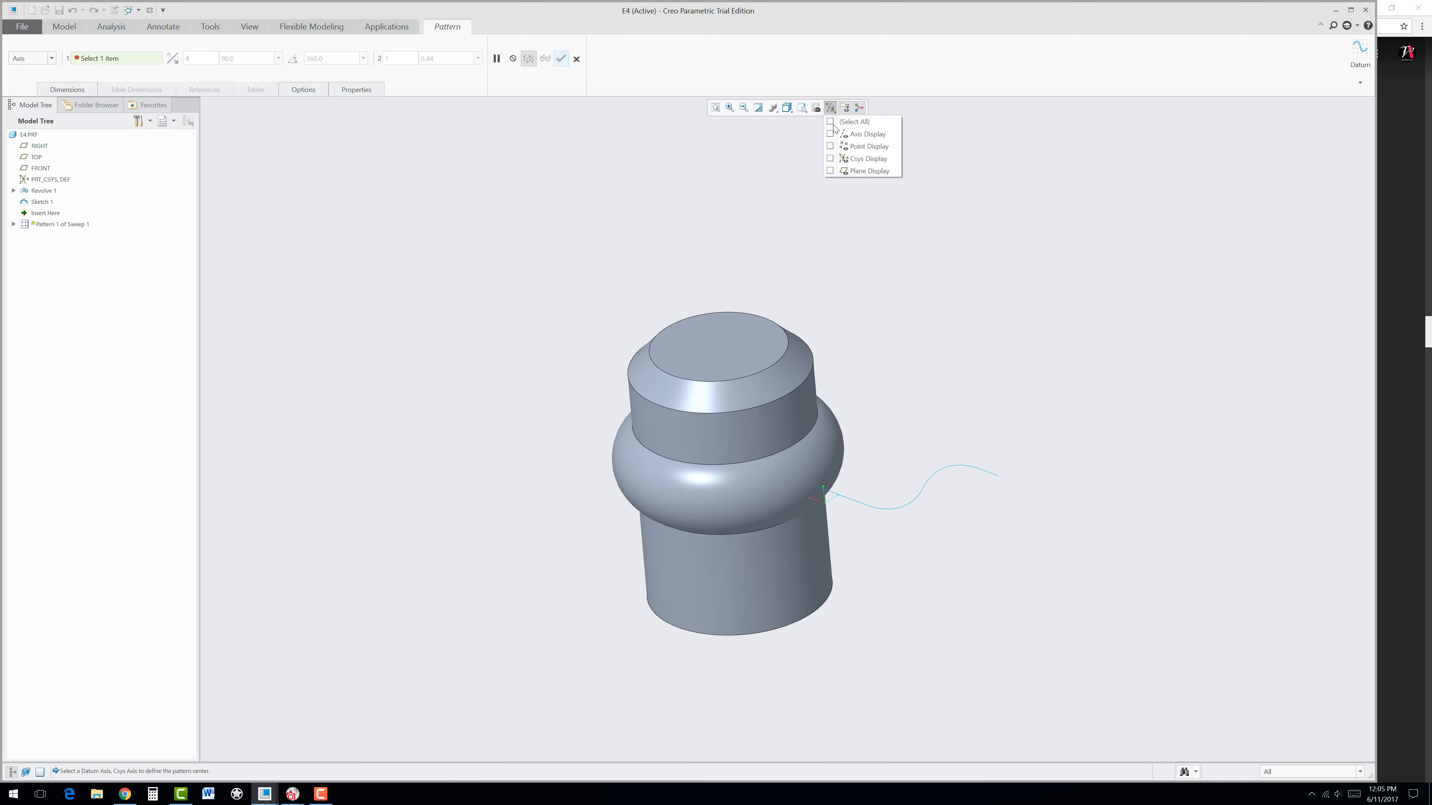
click(830, 135)
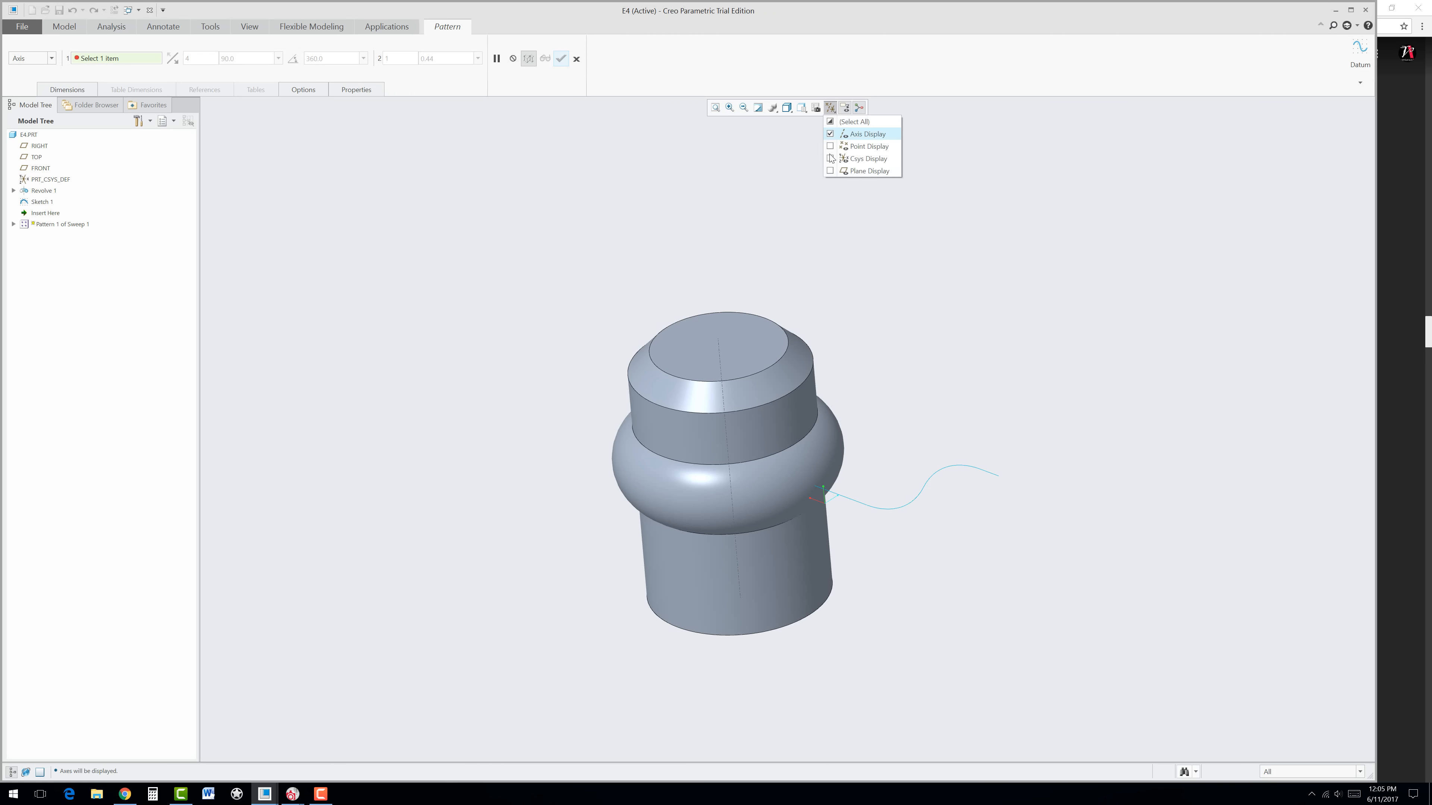
click(727, 446)
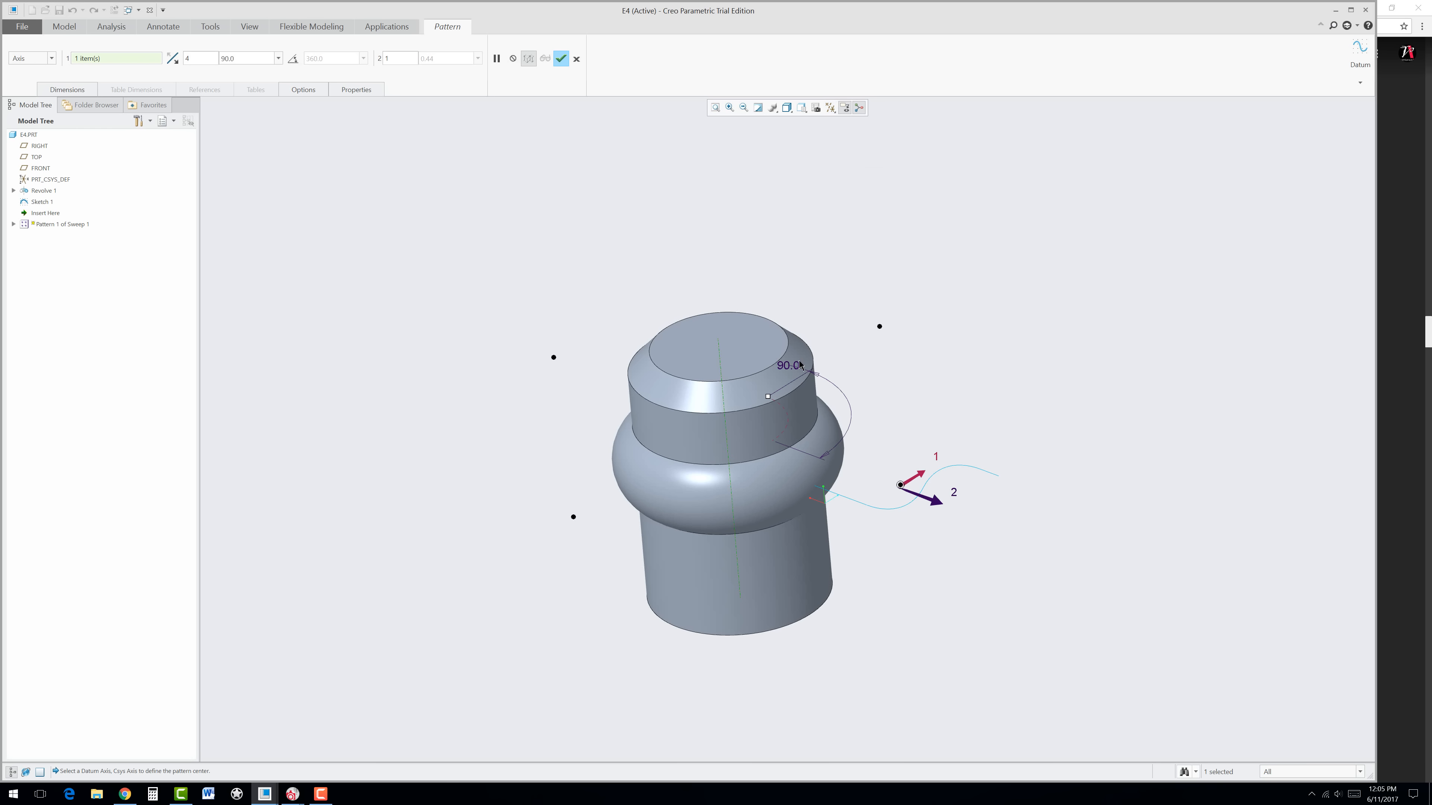
Step: Set the arm pattern to 3 members spaced 360/3 degrees apart and complete it
double_click(200, 59)
text(3)
double_click(252, 58)
text(360/3)
key(Return)
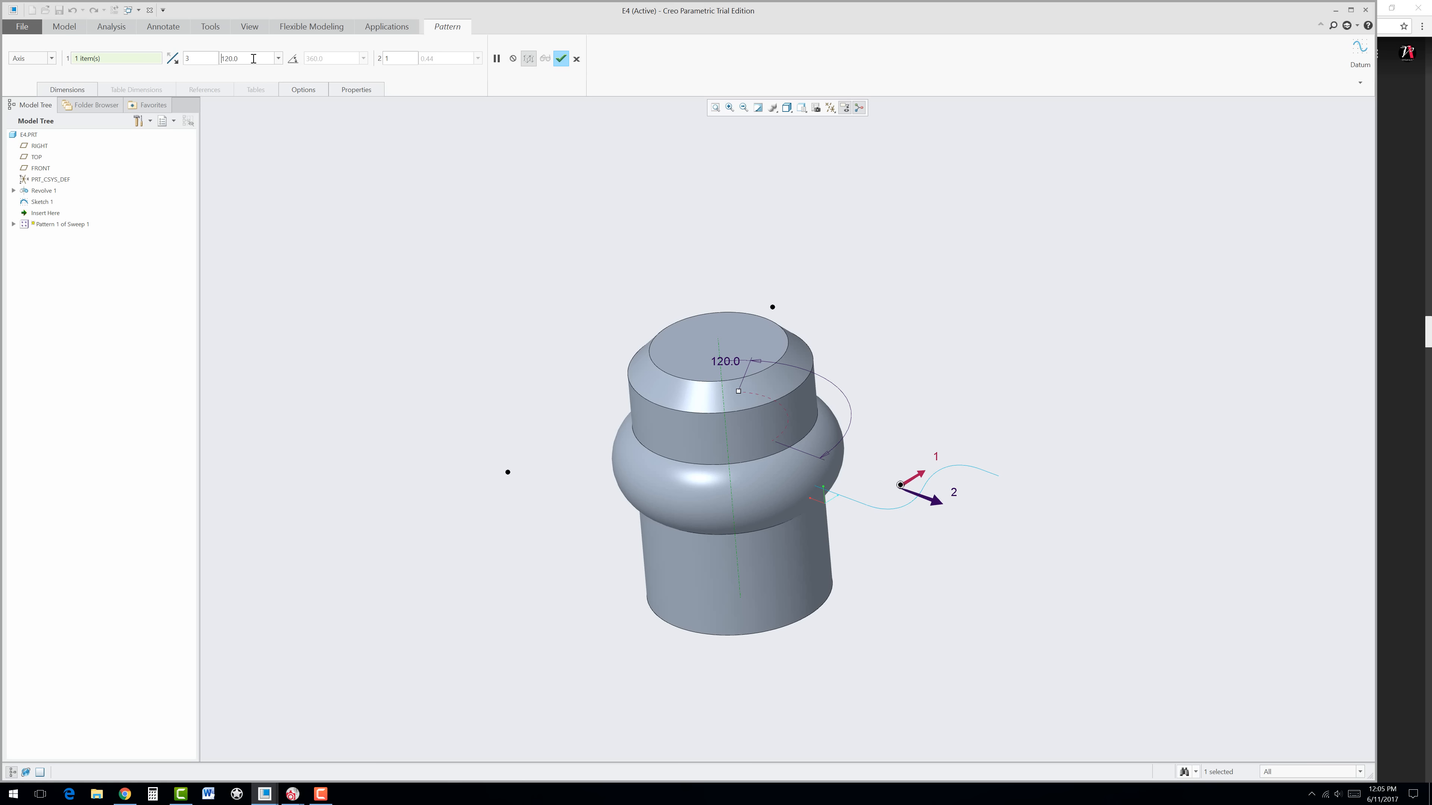
click(561, 59)
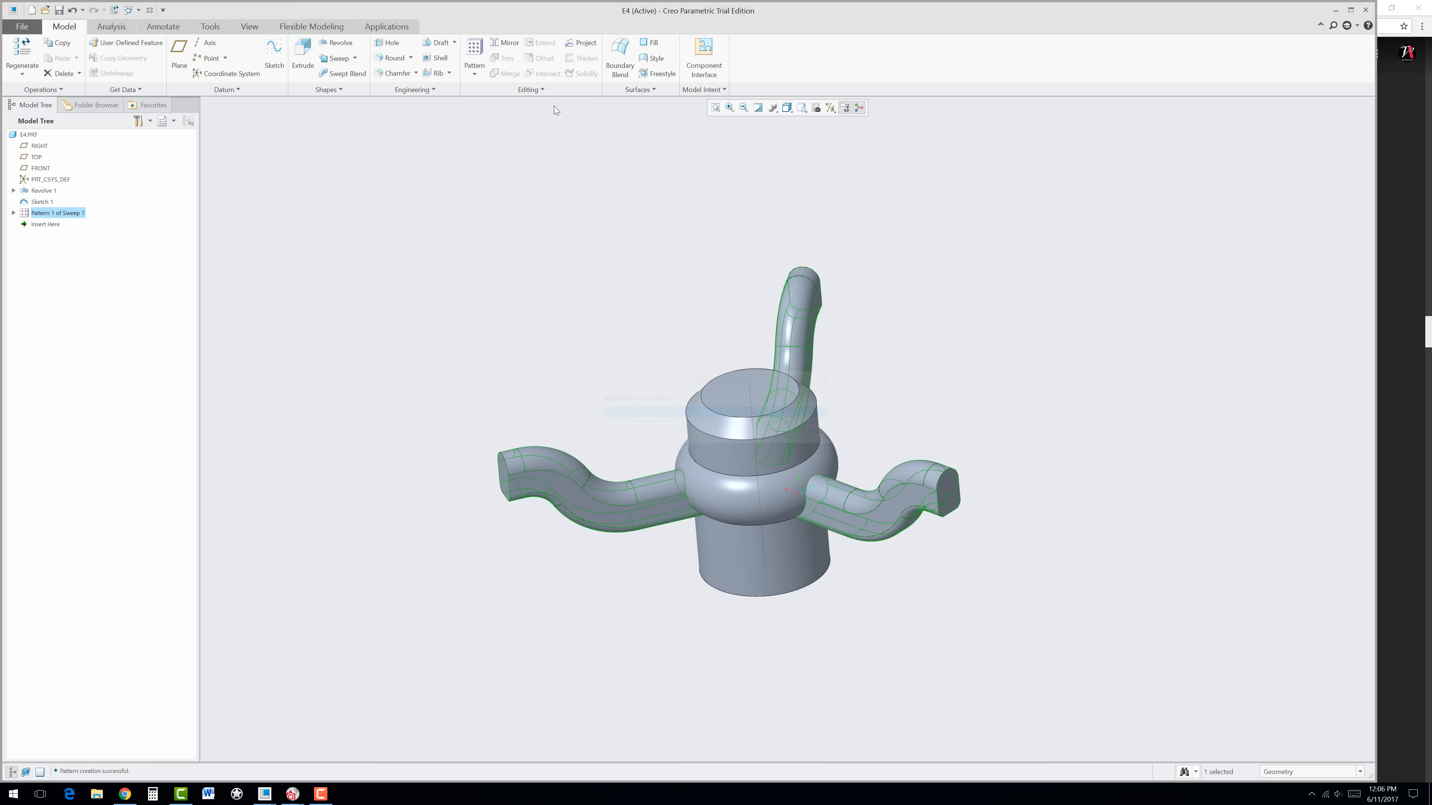
click(528, 224)
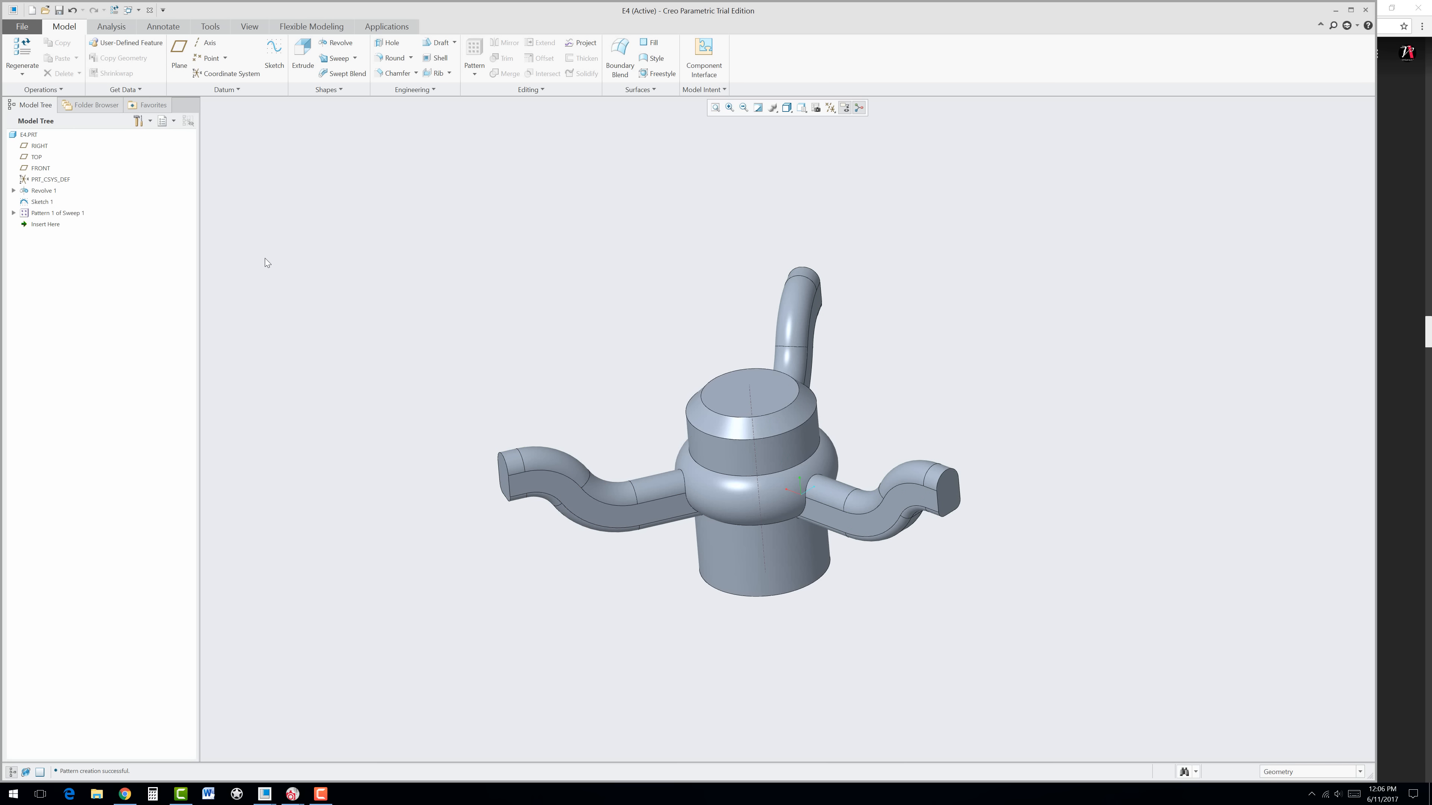
Step: Start a Revolve sketch on the FRONT plane and orient the model to the FRONT view
click(42, 169)
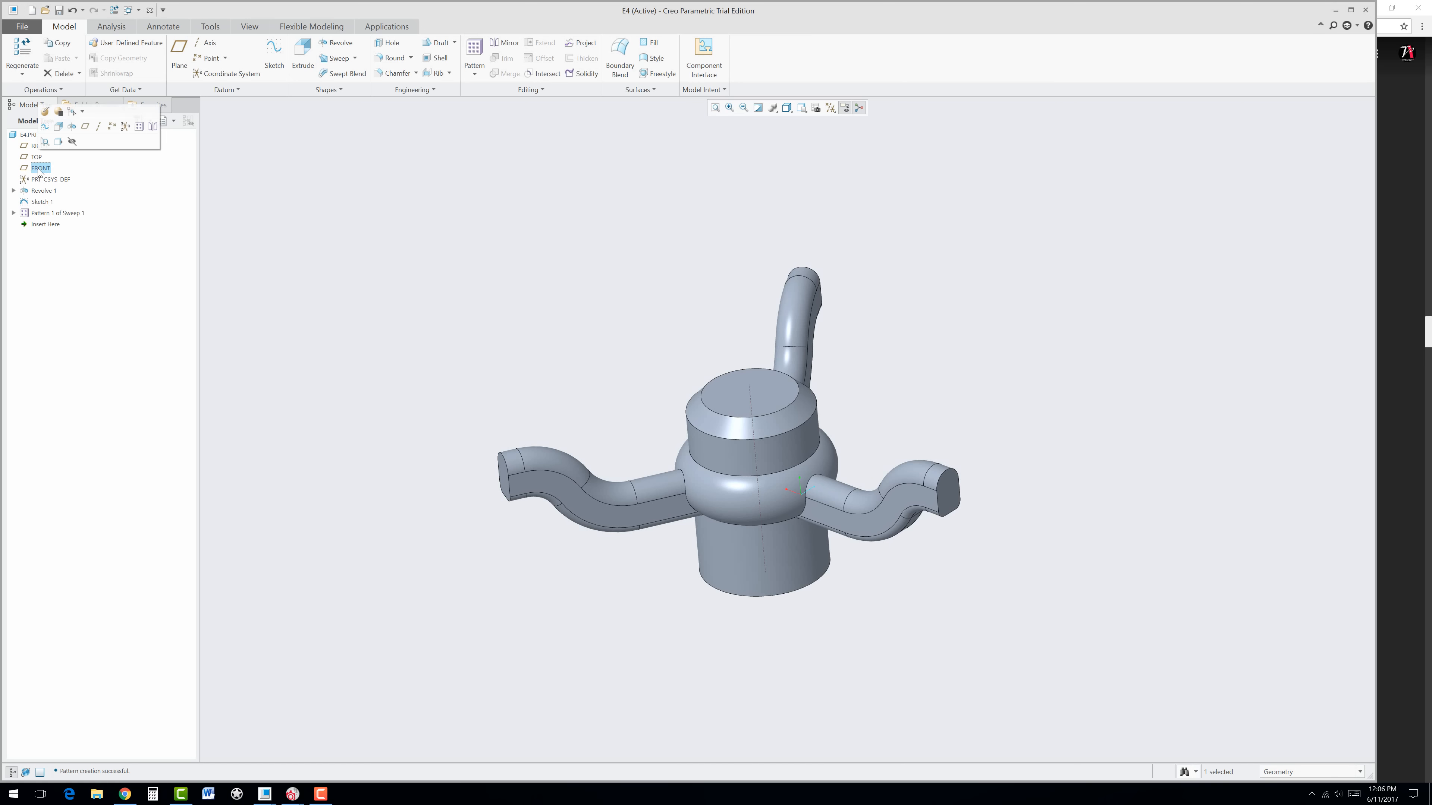
click(343, 45)
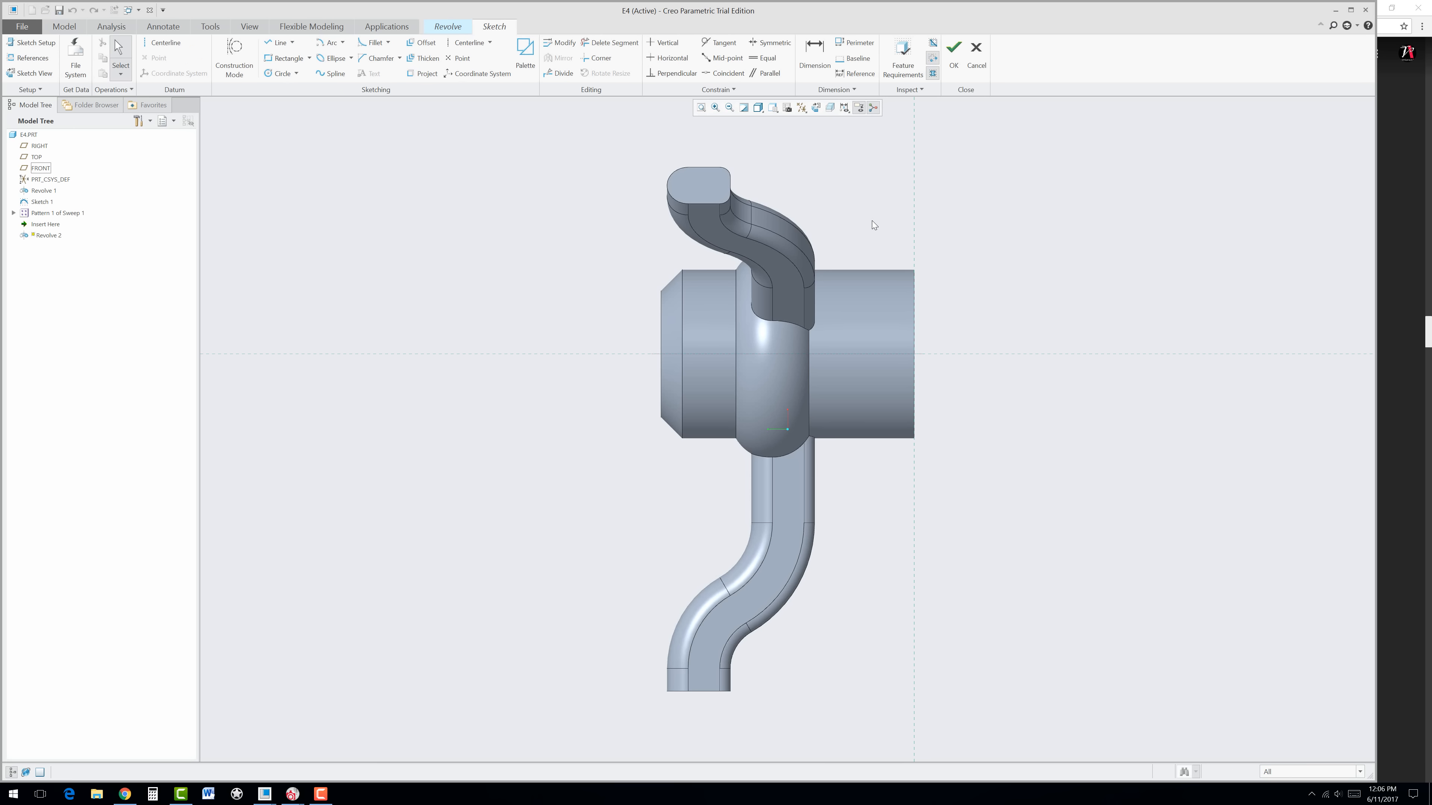
click(771, 111)
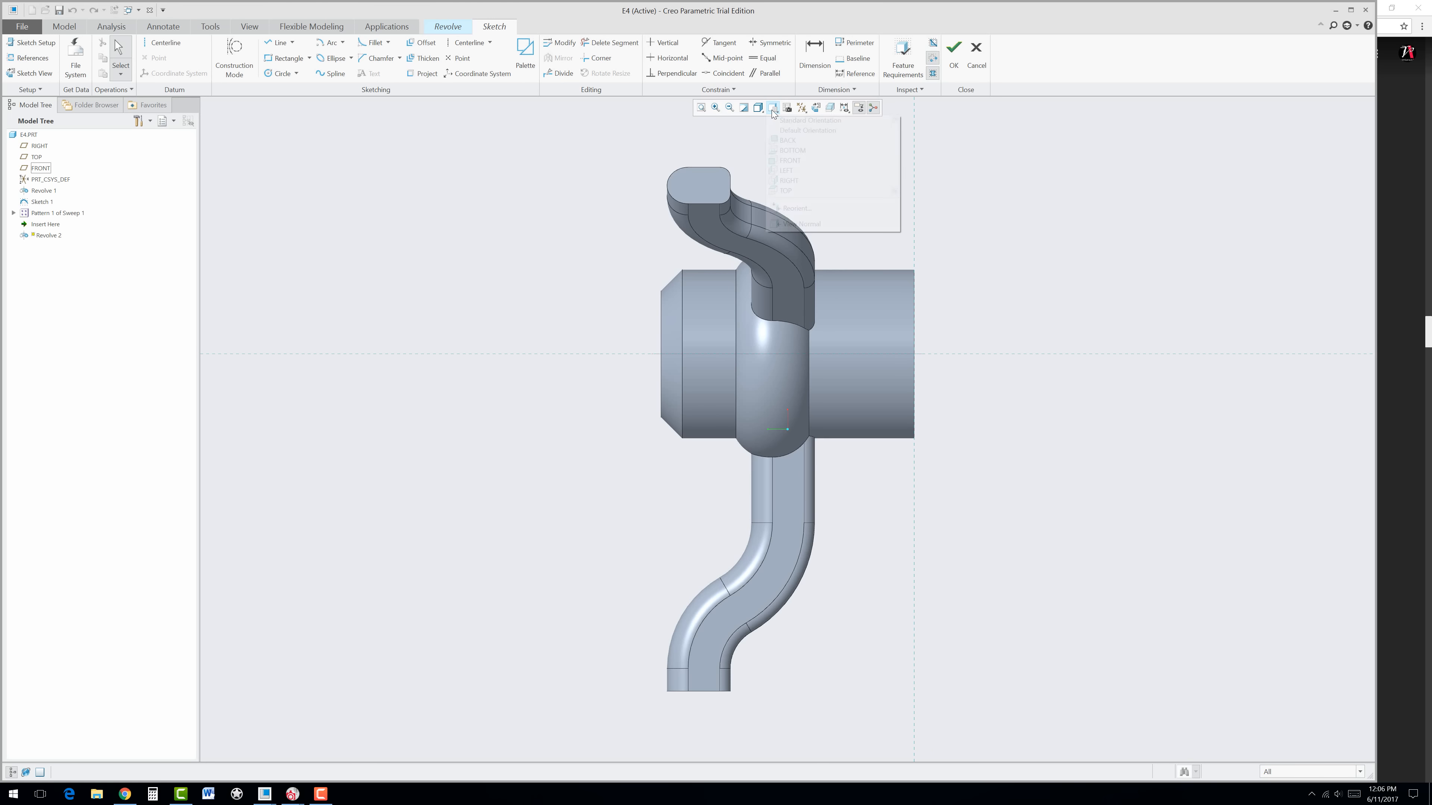
click(788, 161)
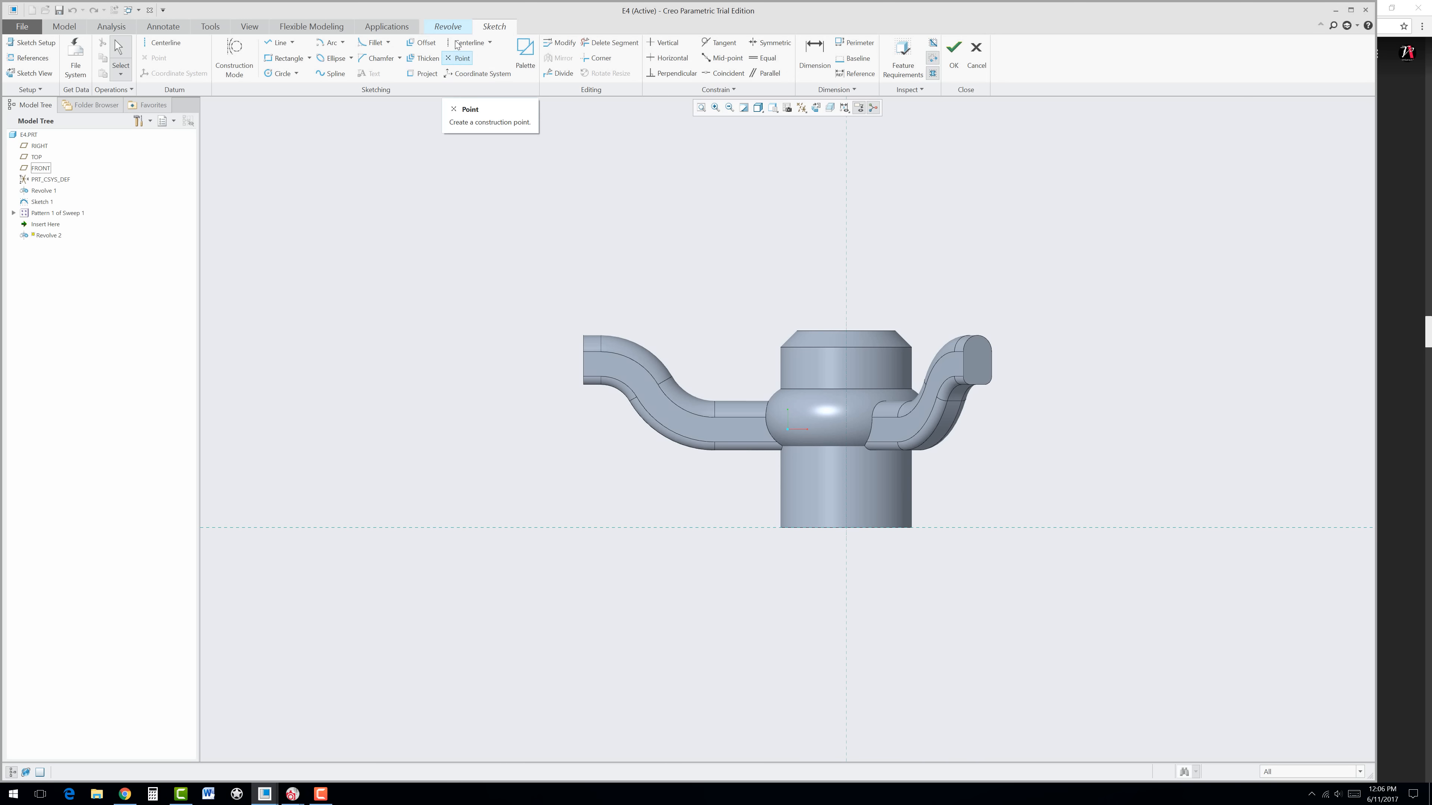
Step: Sketch a vertical centerline through the origin along the hub's axis
click(469, 42)
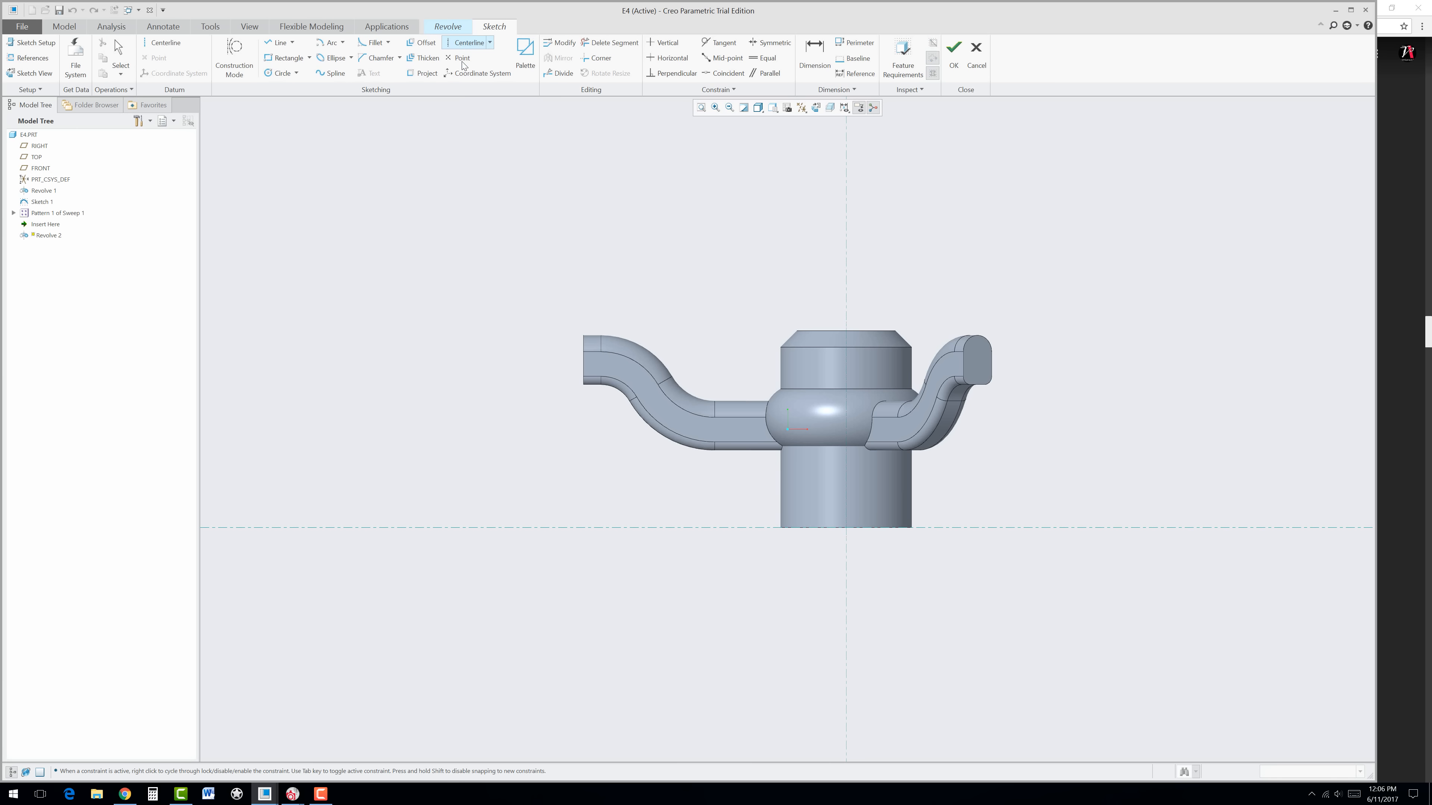
click(846, 527)
click(846, 287)
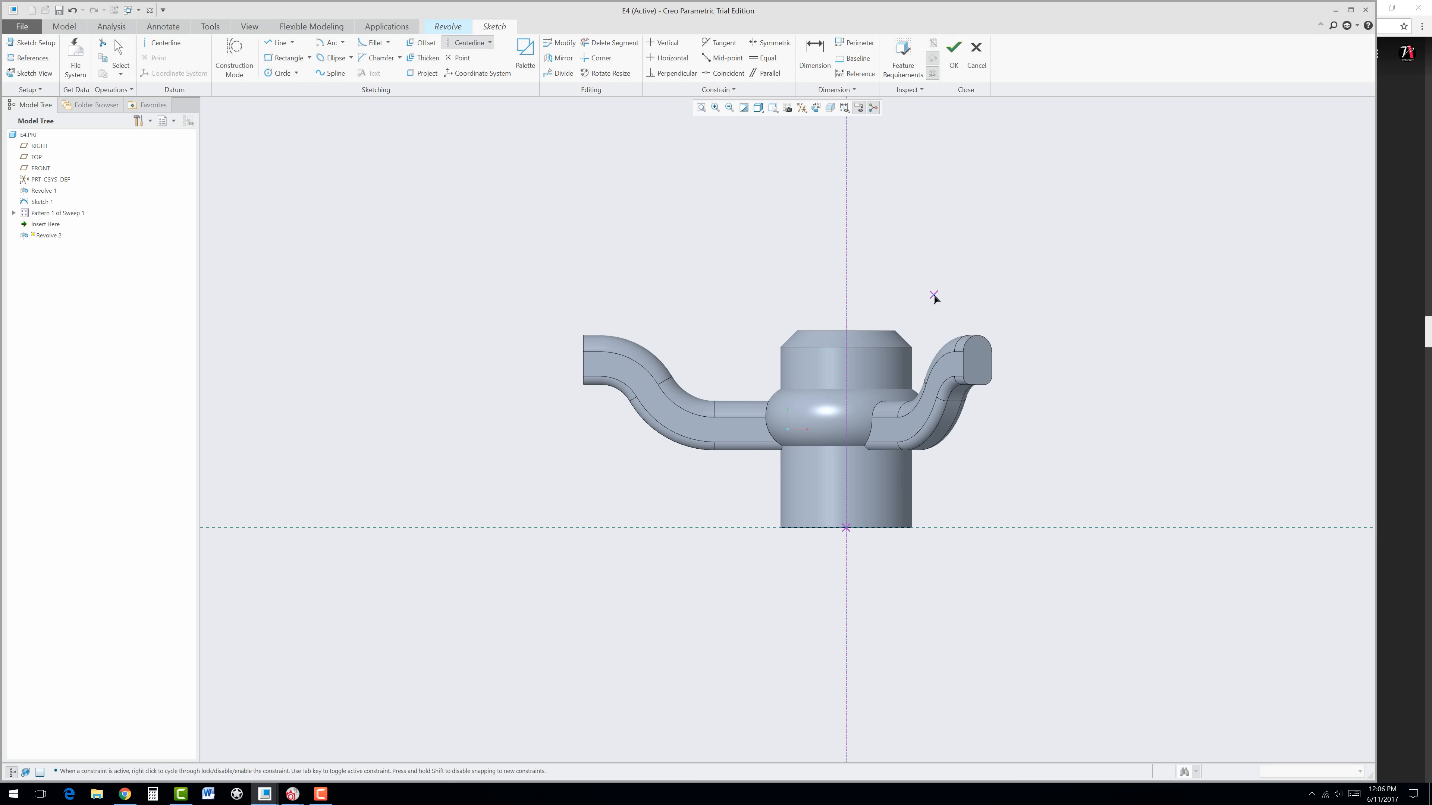
middle_click(933, 298)
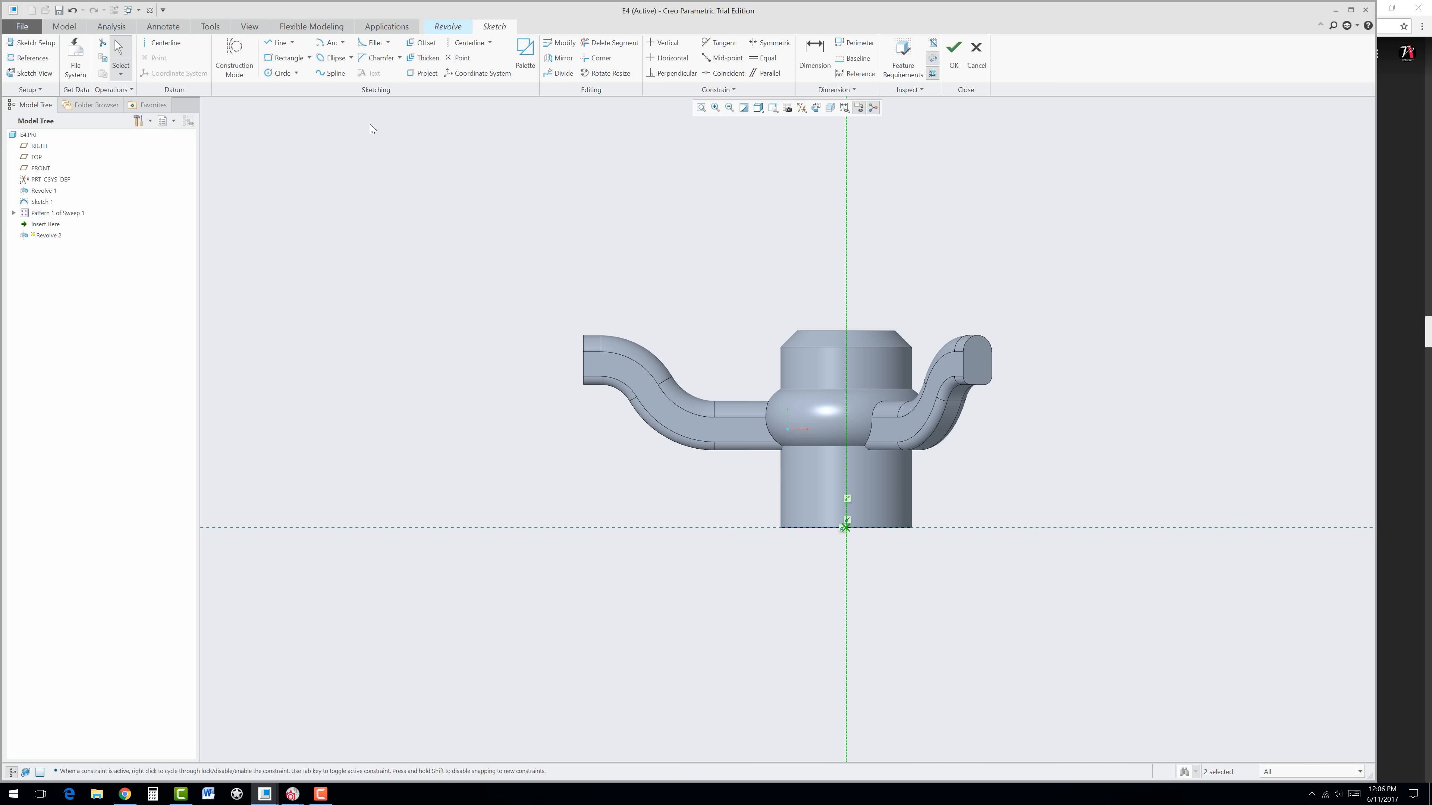
Step: Sketch a circle centered on the midpoint of the arm's outer end edge and set its diameter to 1.00
click(281, 74)
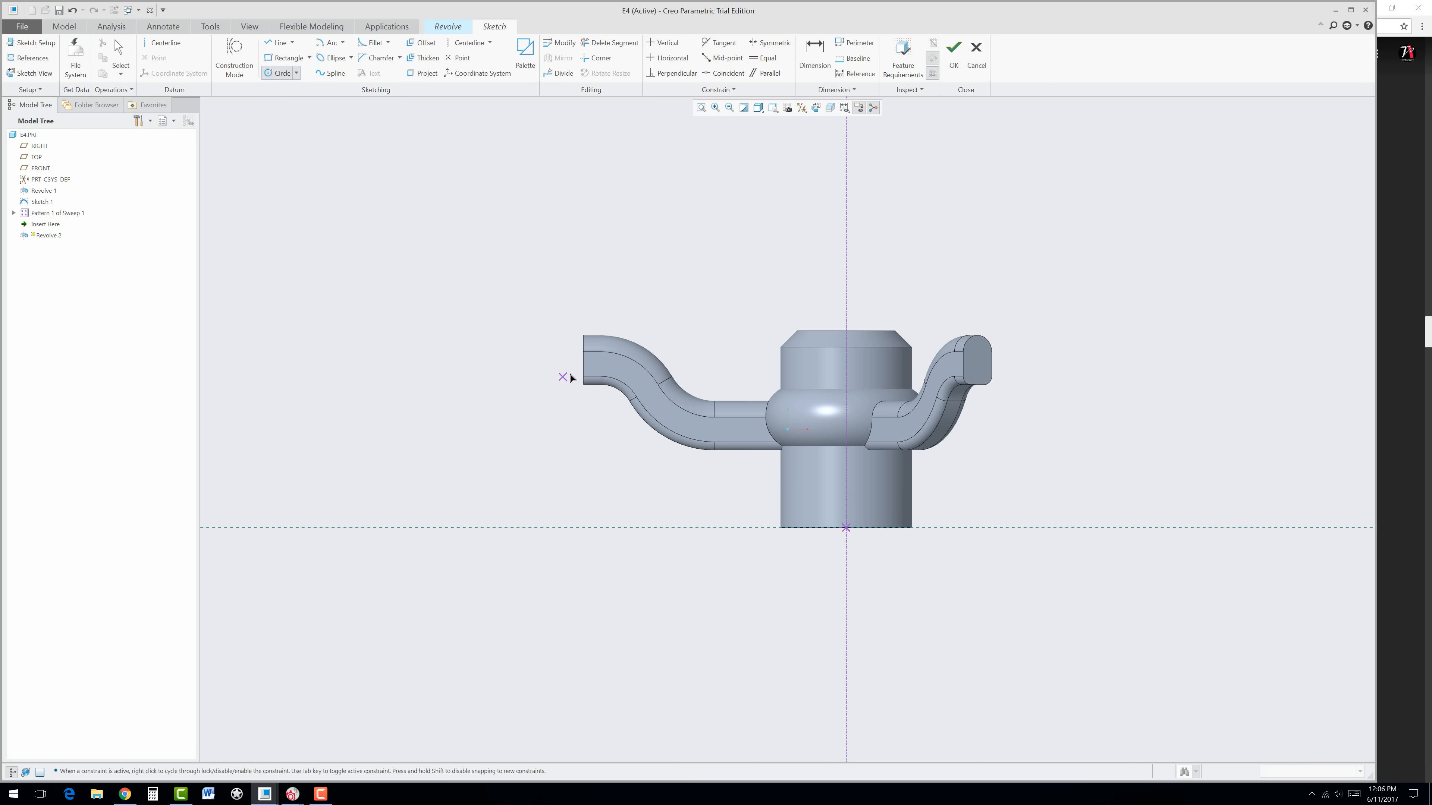
scroll(583, 366, up, 2)
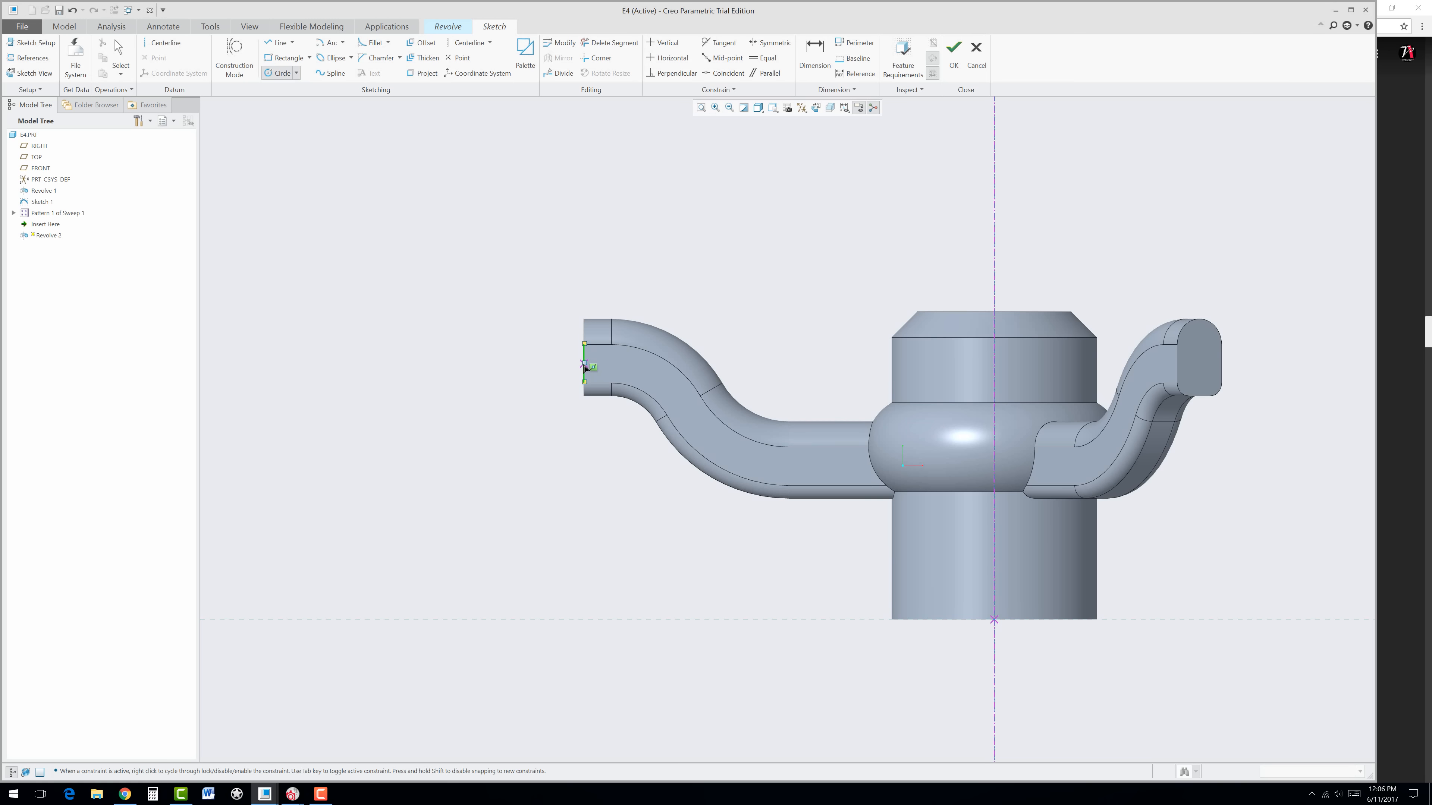
click(584, 365)
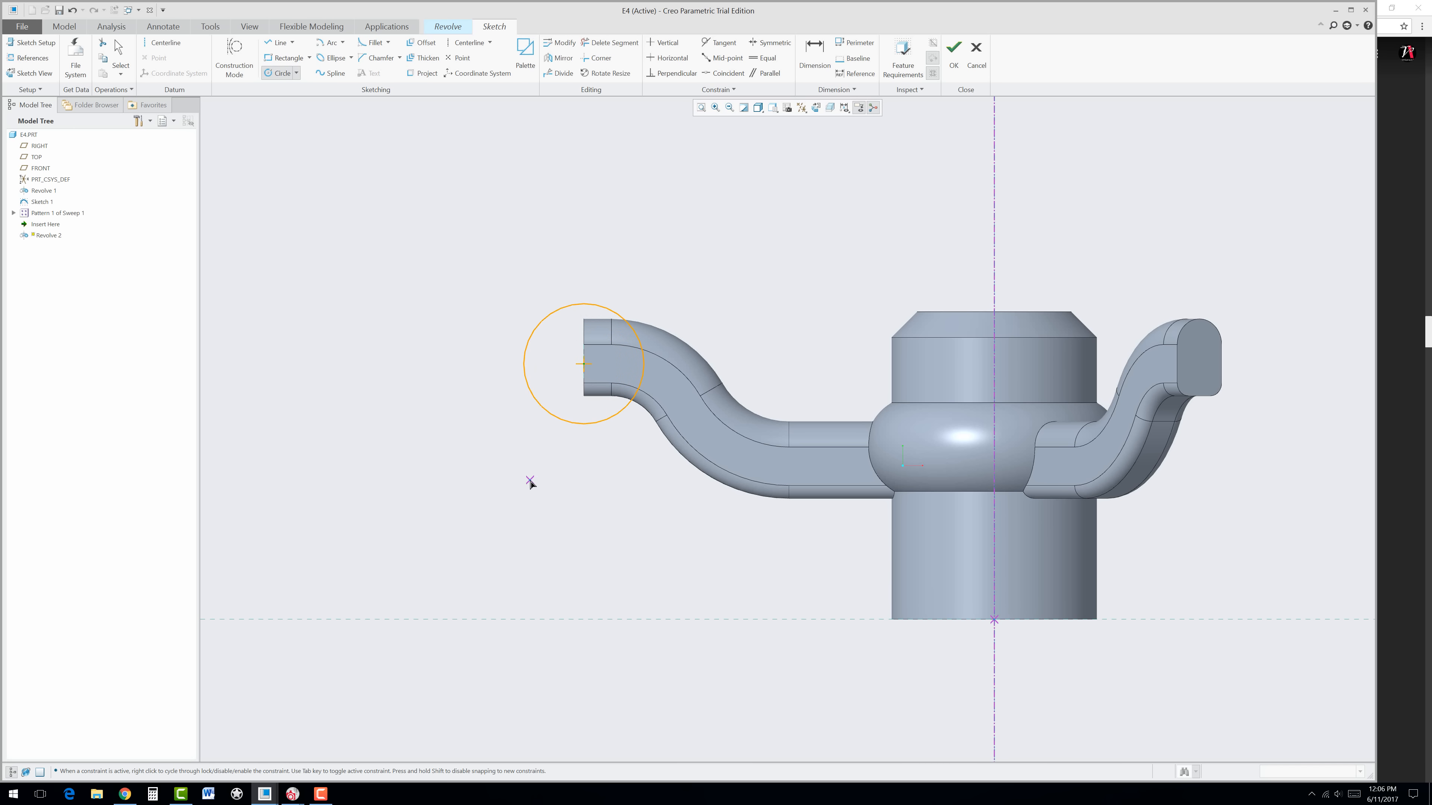
middle_click(530, 482)
double_click(671, 304)
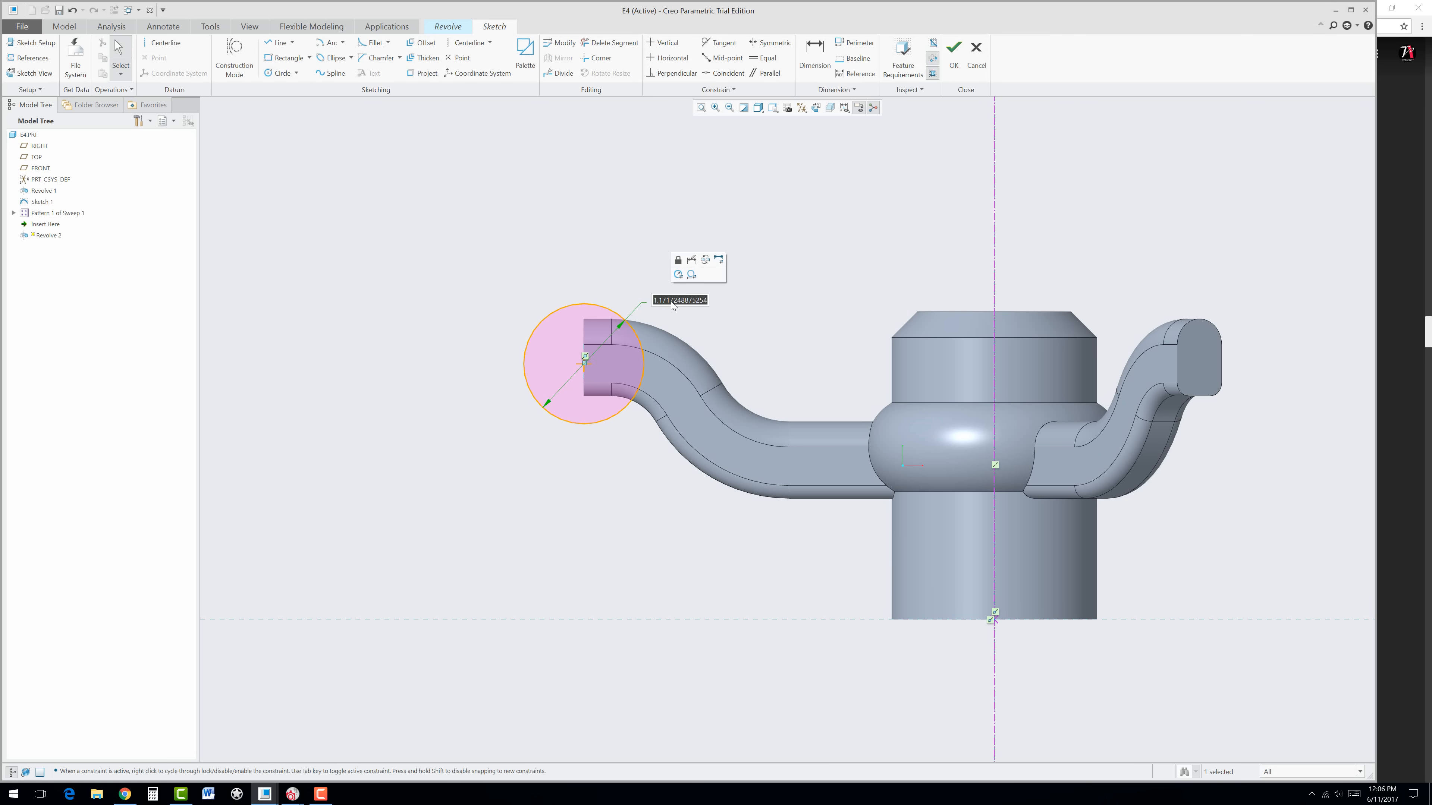
text(1)
key(Return)
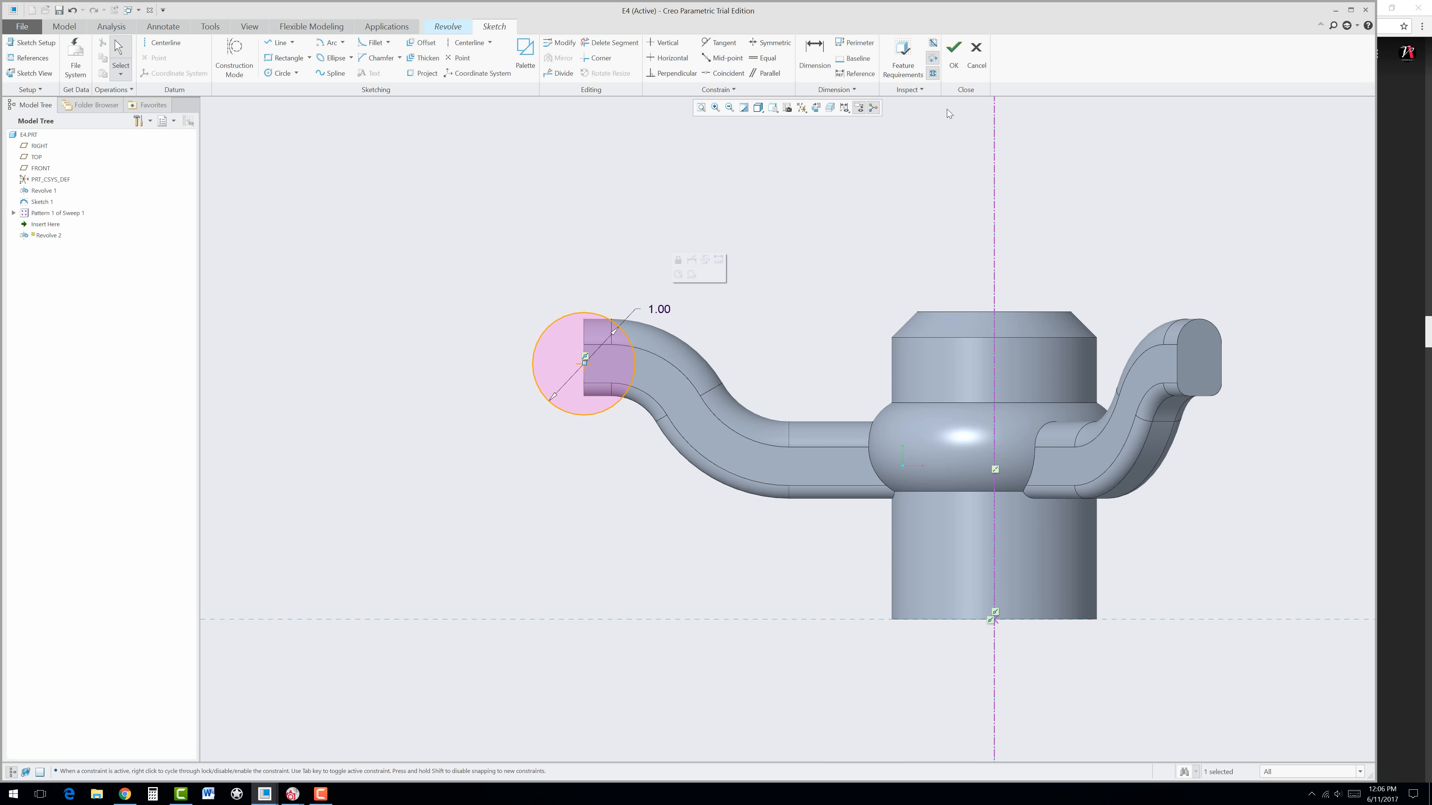
Step: Finish the circle sketch and revolve it 360 degrees around the centerline to form the wheel rim
click(951, 60)
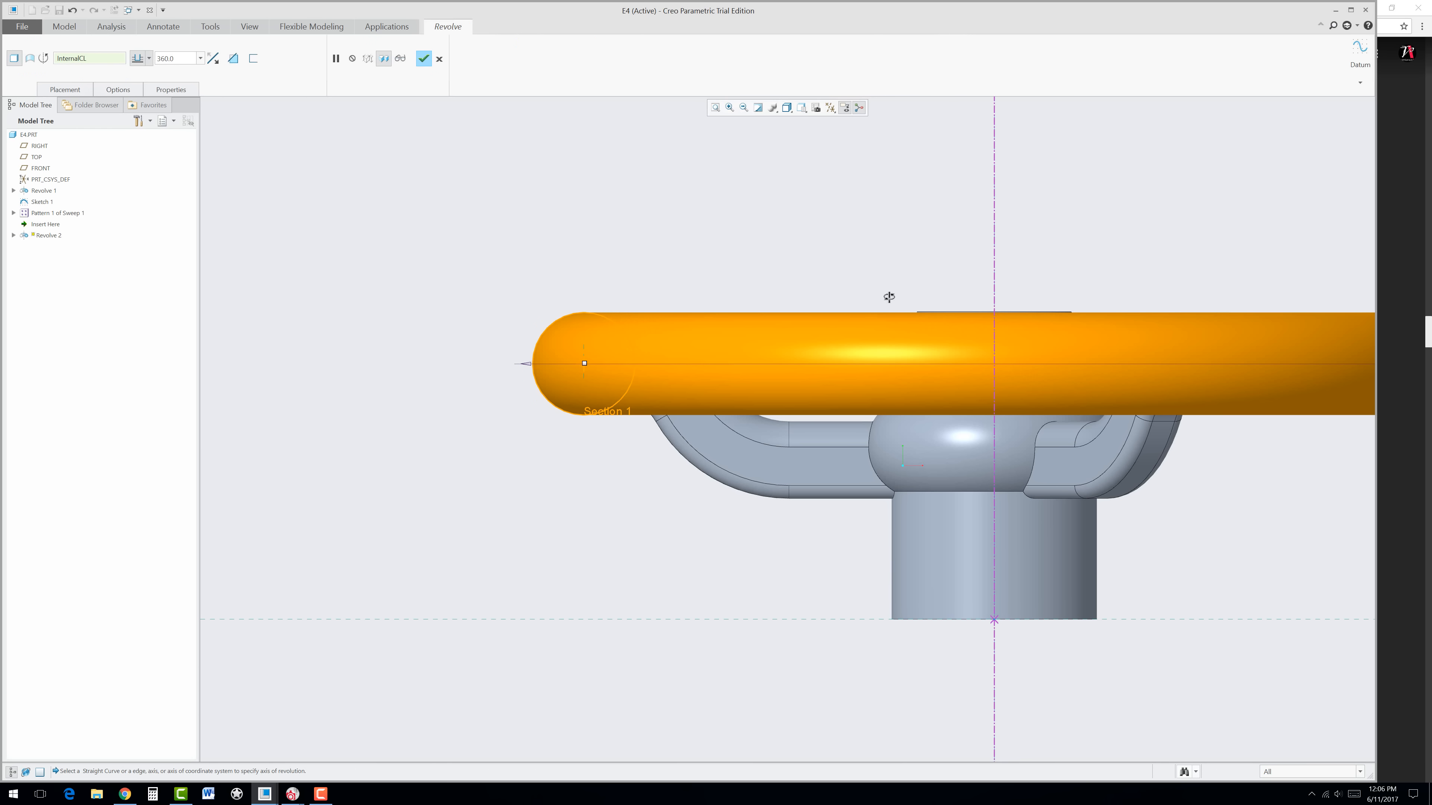
key(ctrl+d)
click(423, 58)
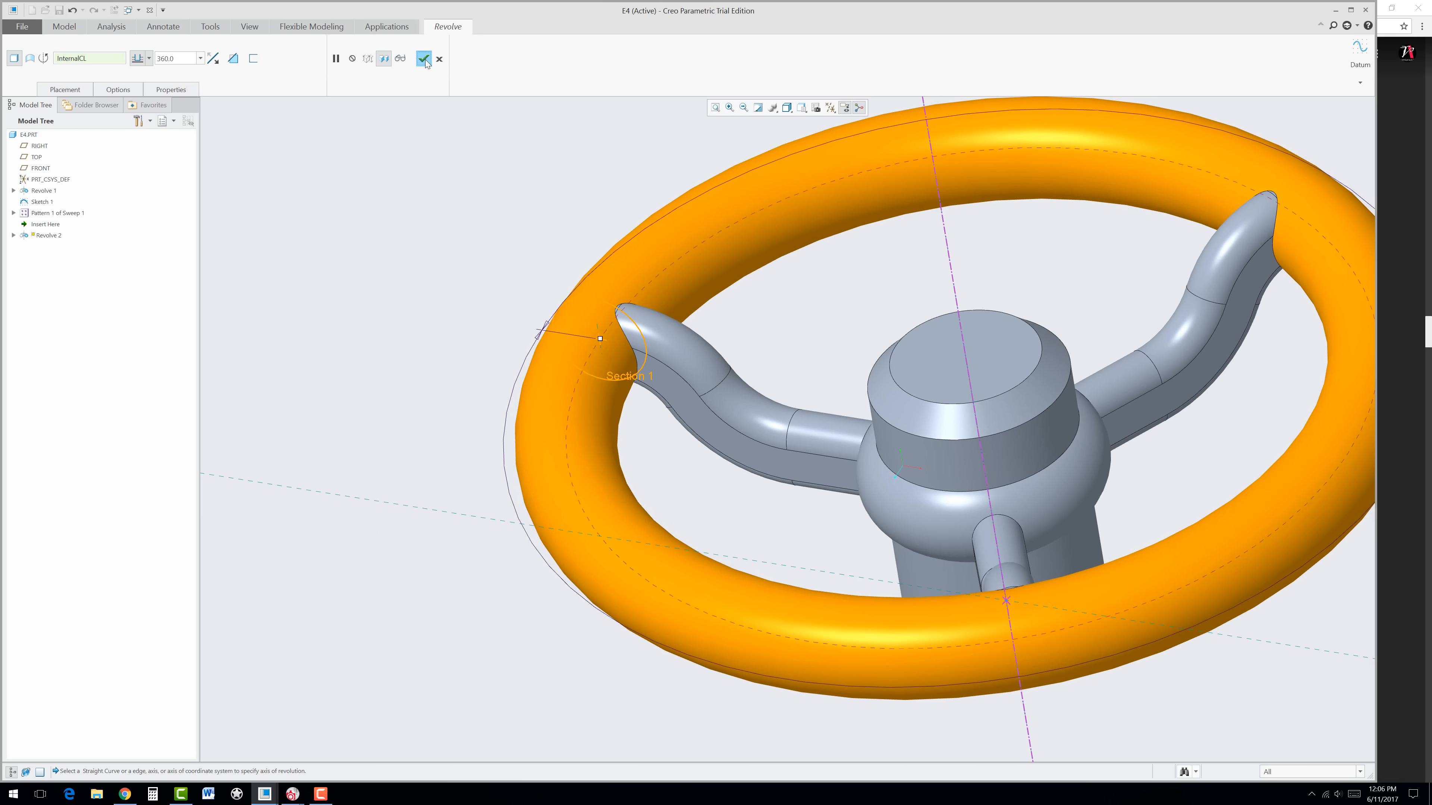
scroll(515, 358, down, 3)
middle_drag(737, 344, 639, 141)
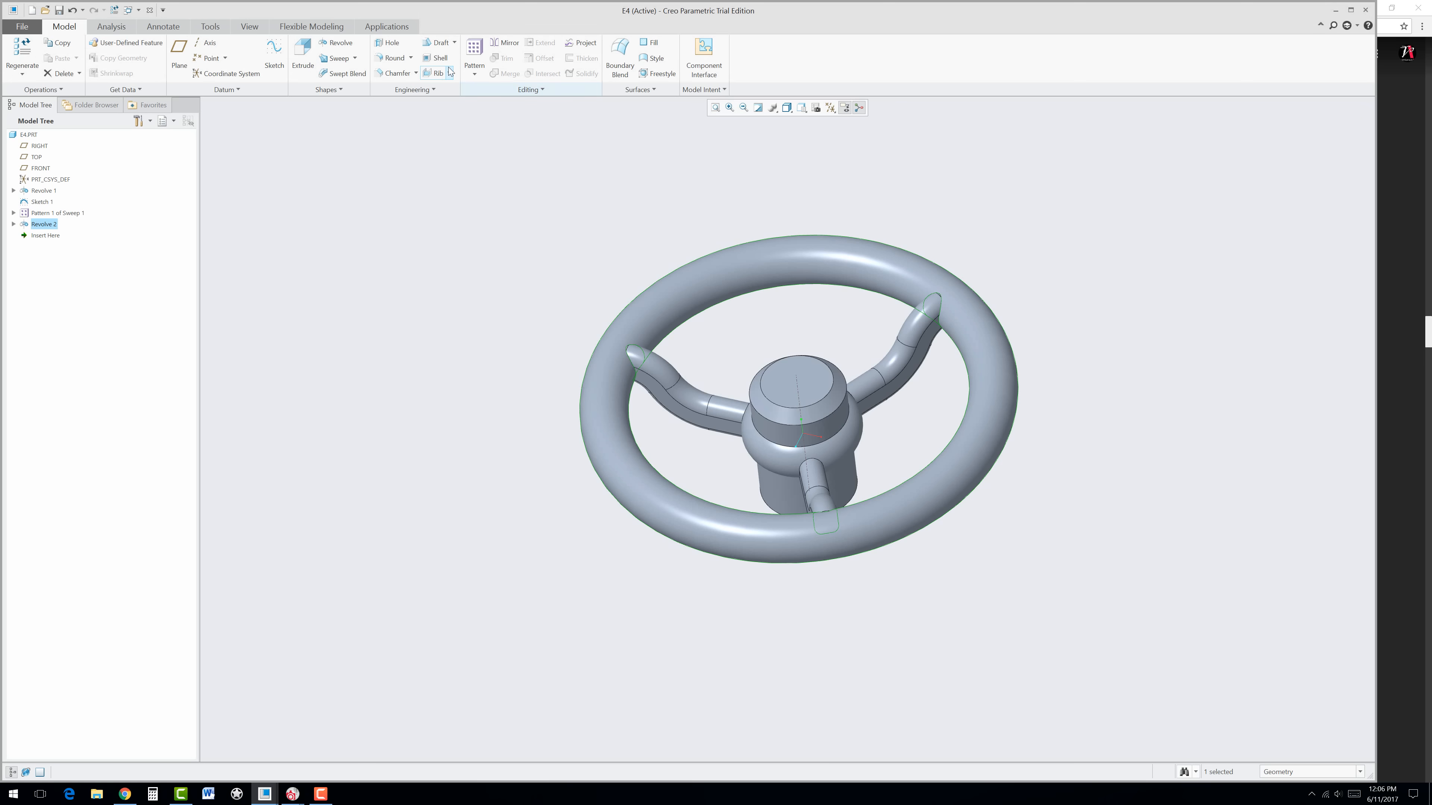
Step: Start a Round with radius 0.25 on the edges where the first arm meets the rim and the hub
click(393, 58)
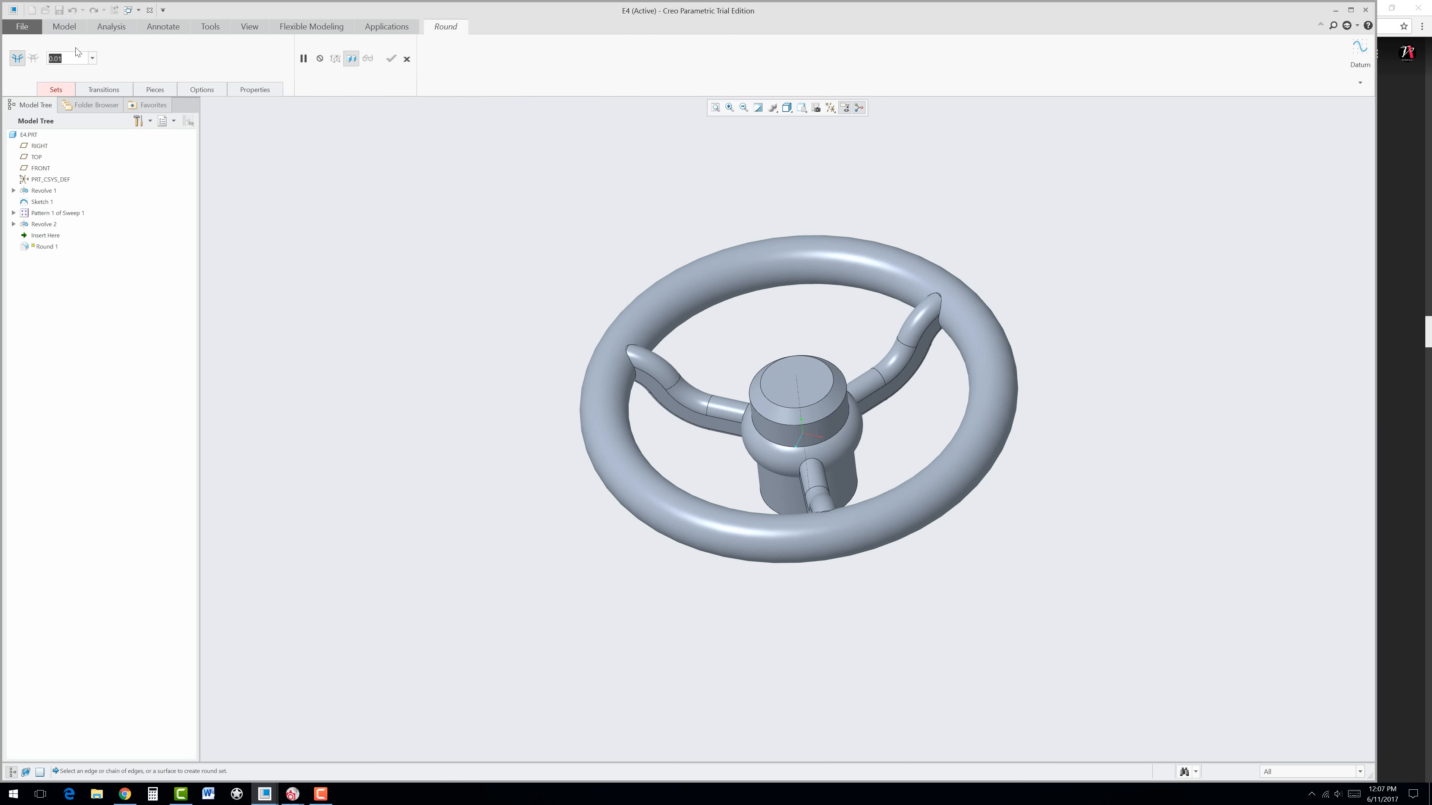
text(0.25)
click(637, 375)
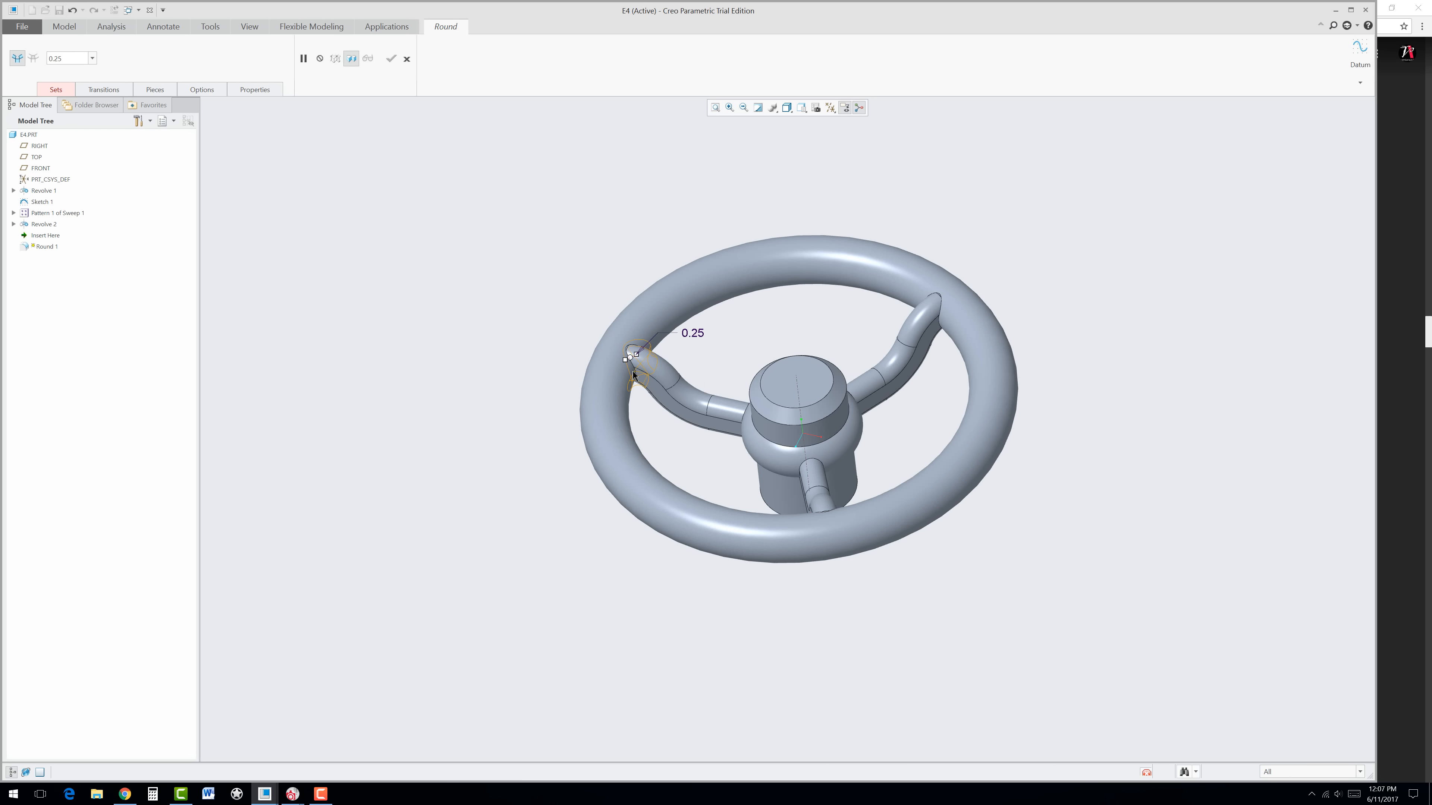
click(745, 420)
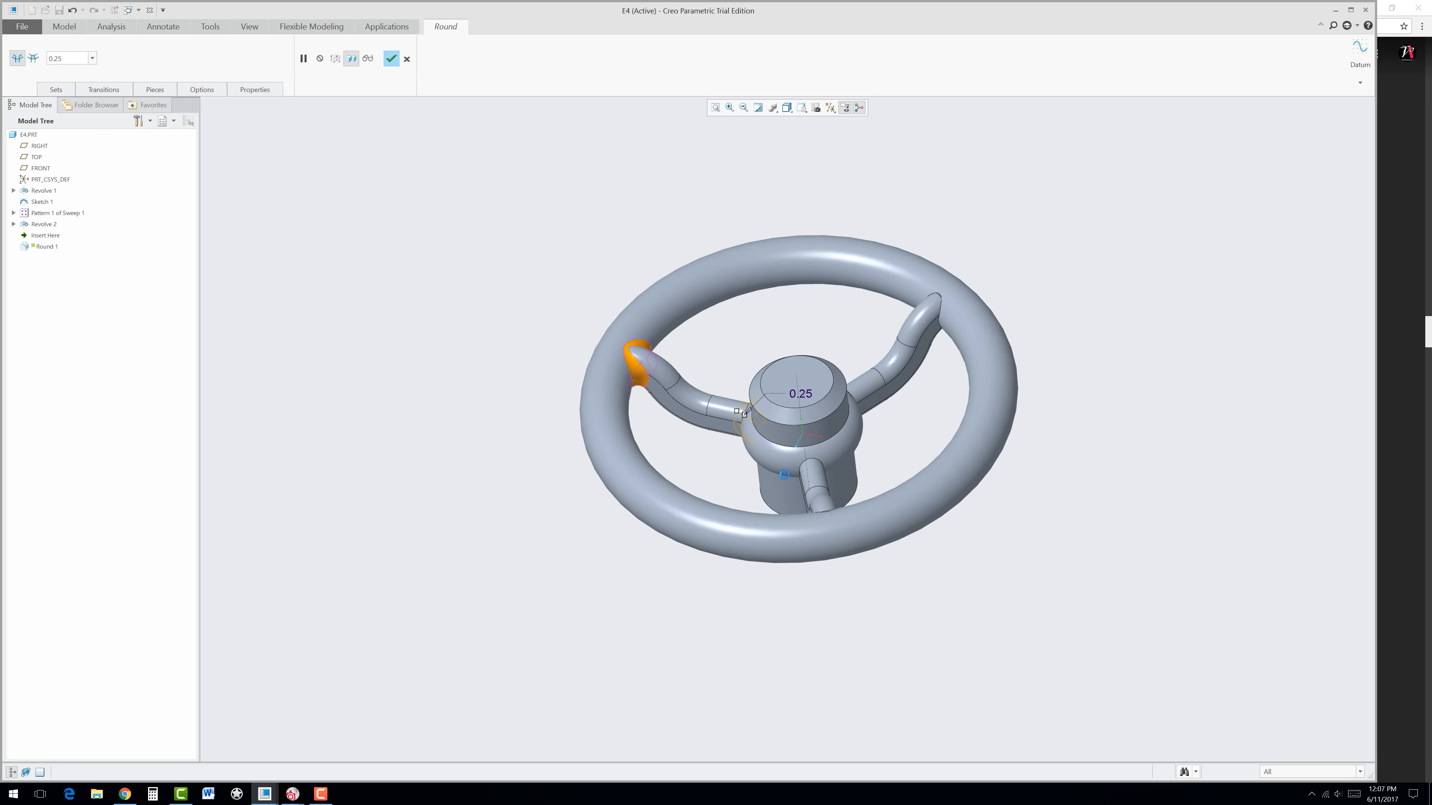
Step: Add the hub and rim junction edges of the other two arms to the 0.25 round and complete it
ctrl+click(815, 468)
ctrl+click(854, 399)
ctrl+click(940, 306)
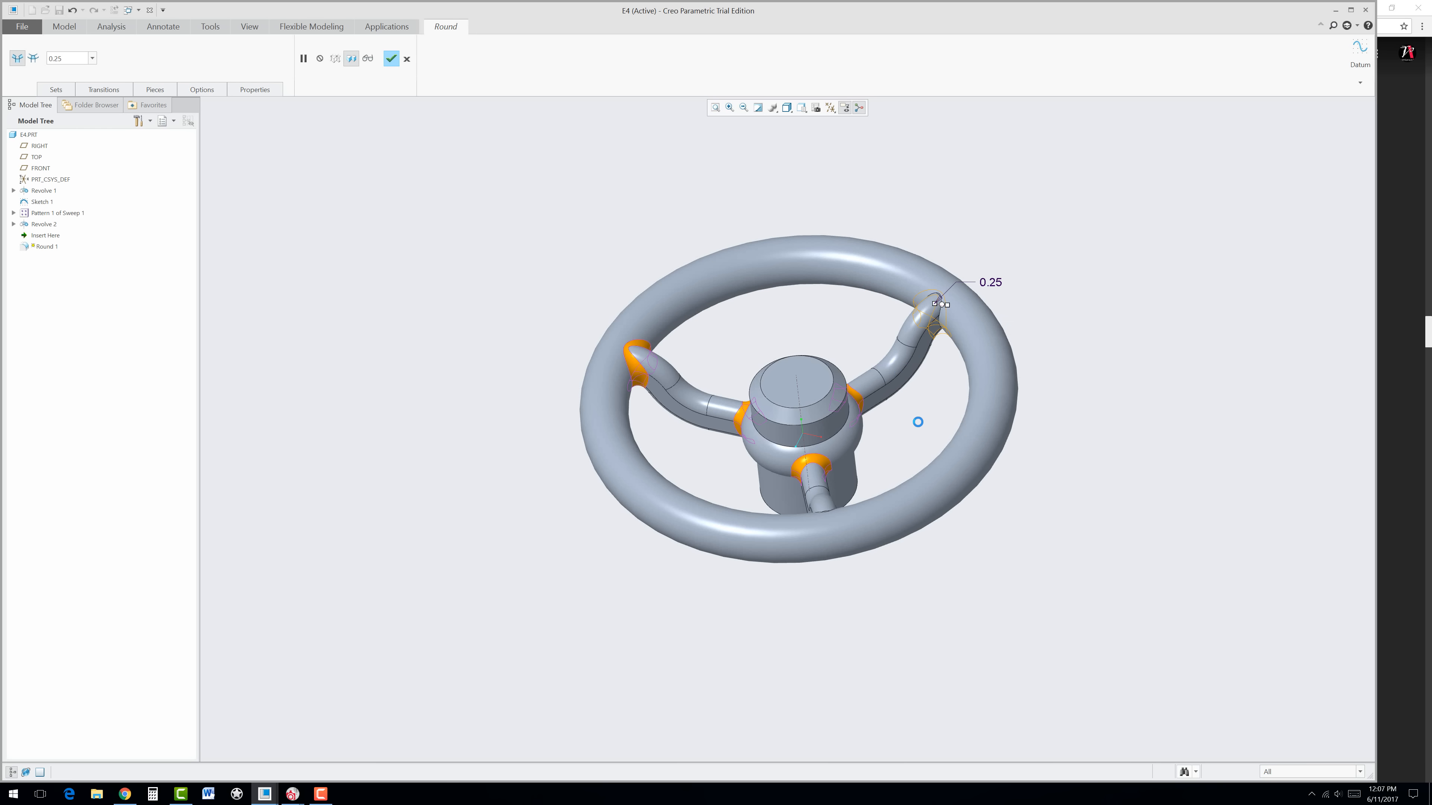
mouse_move(936, 429)
middle_down()
mouse_move(939, 448)
mouse_move(910, 443)
mouse_move(853, 592)
middle_up()
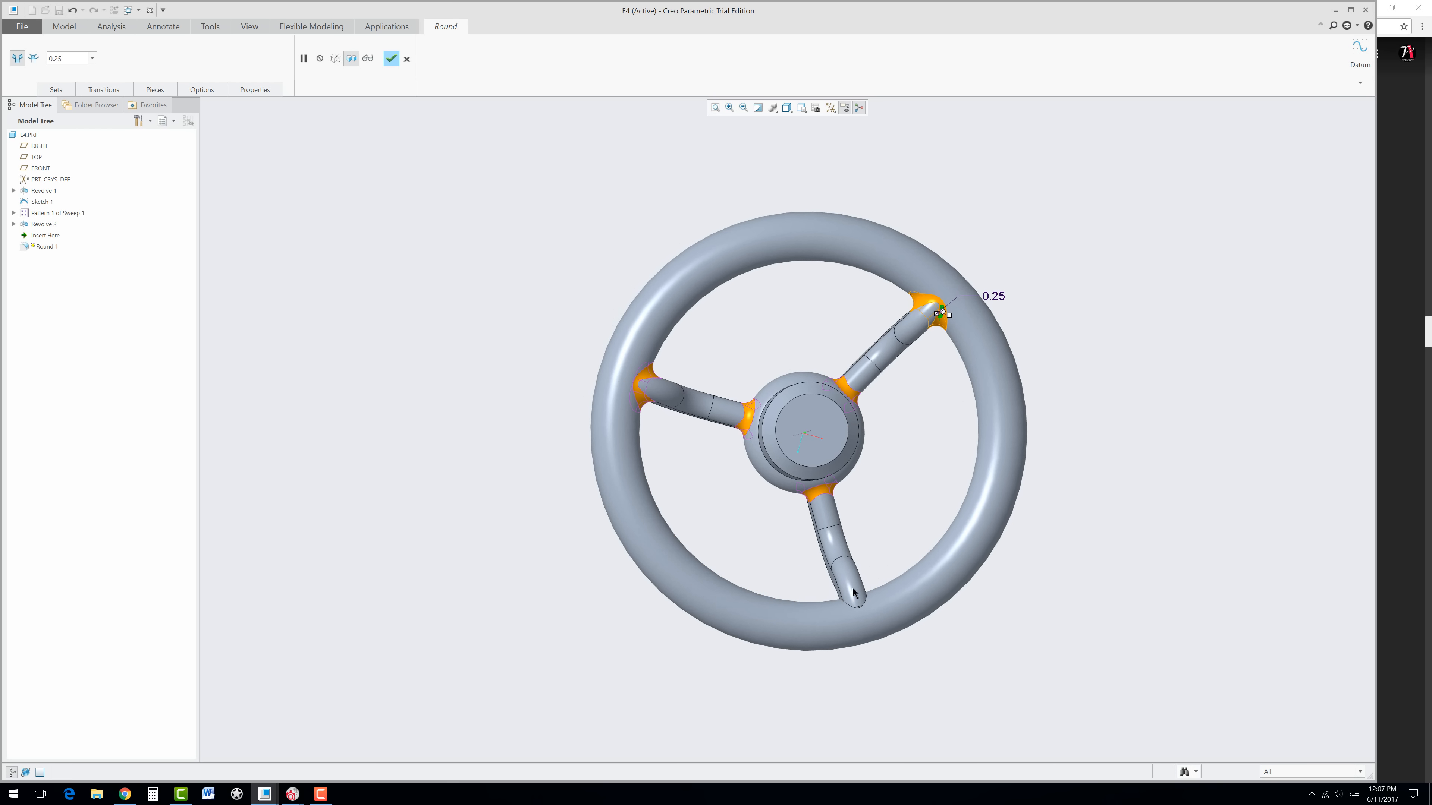
ctrl+click(854, 608)
middle_click(888, 489)
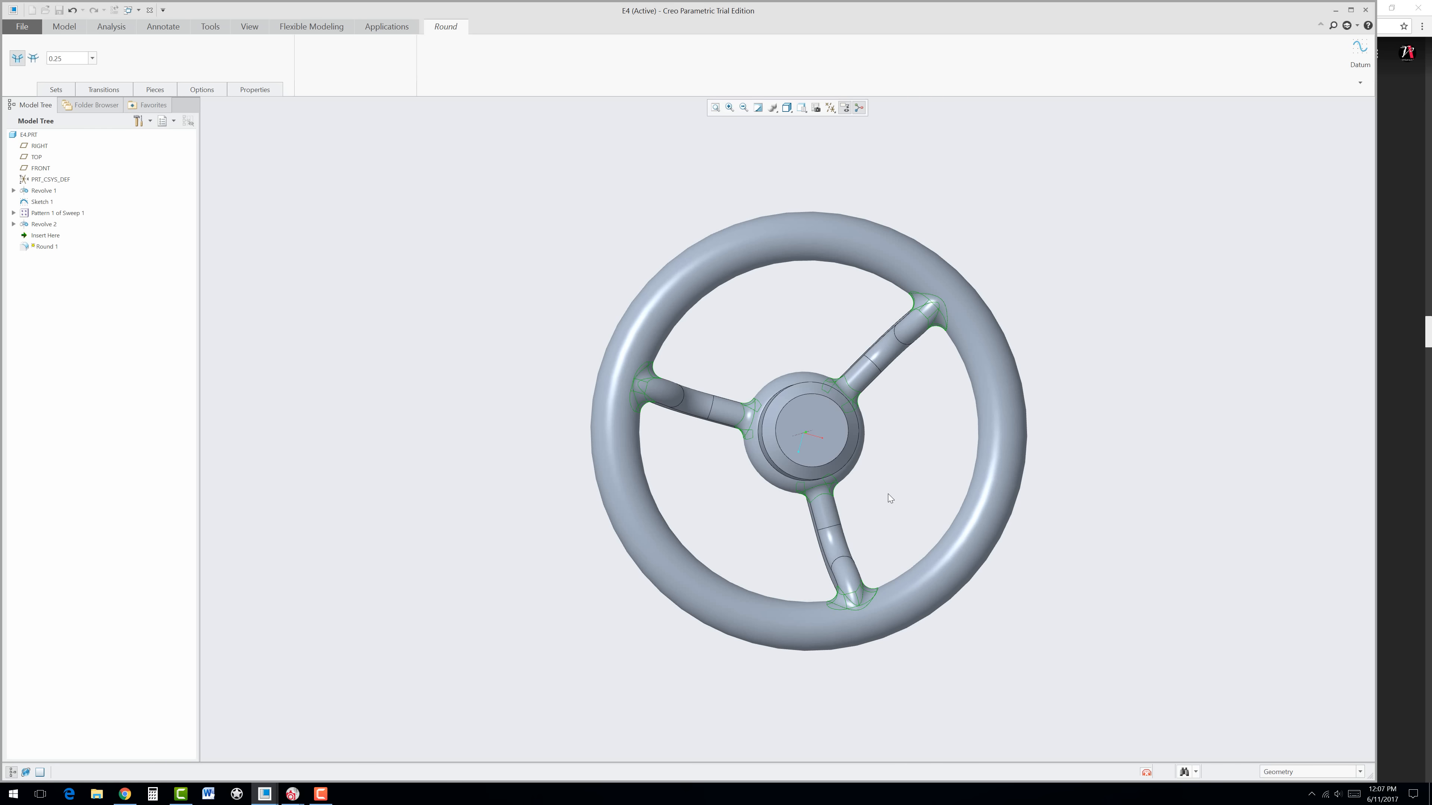
Step: Start a Hole using the standard hole profile with an added counterbore, and place it on the hub's top face
mouse_move(888, 494)
middle_down()
mouse_move(892, 461)
mouse_move(882, 555)
mouse_move(885, 319)
middle_up()
scroll(820, 371, down, 2)
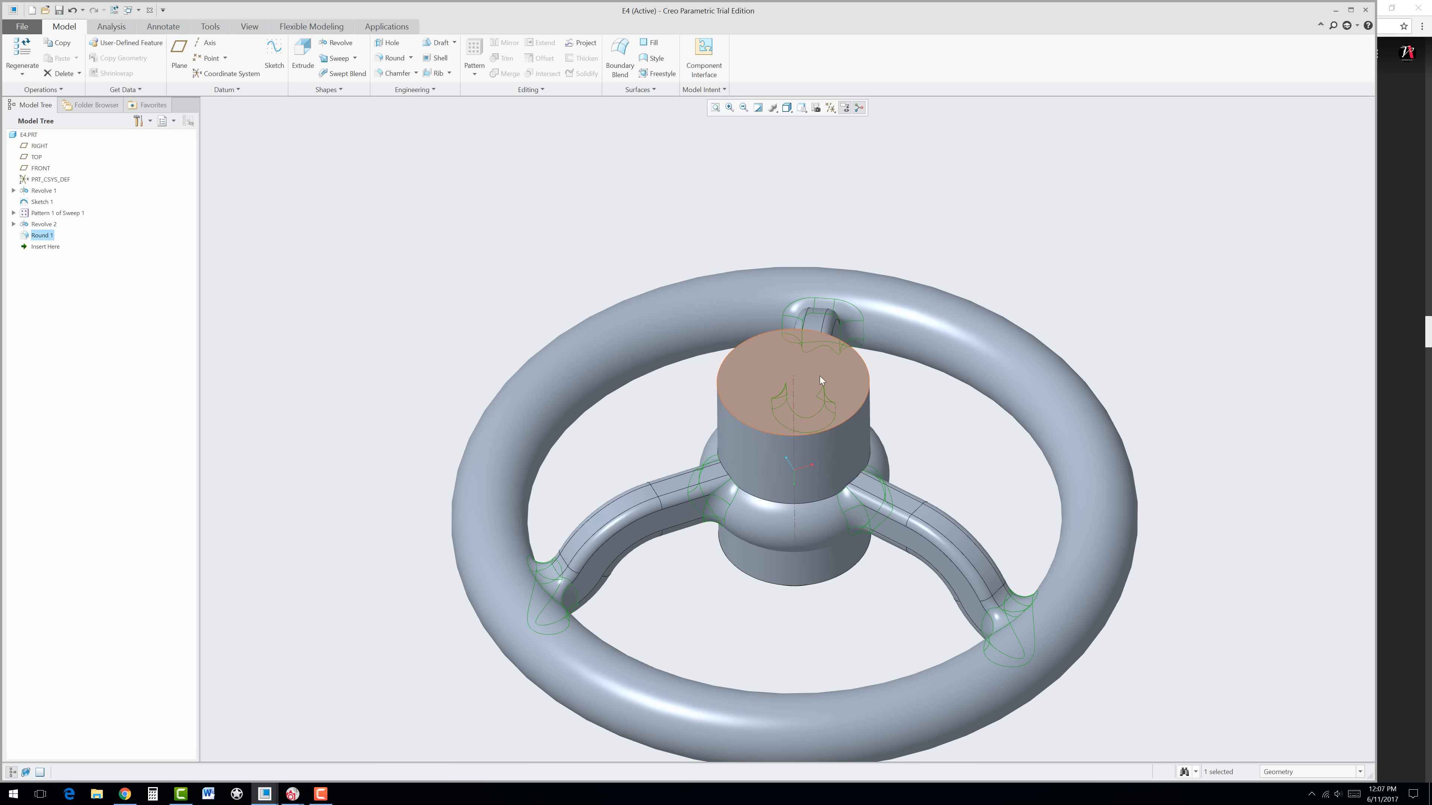
click(993, 440)
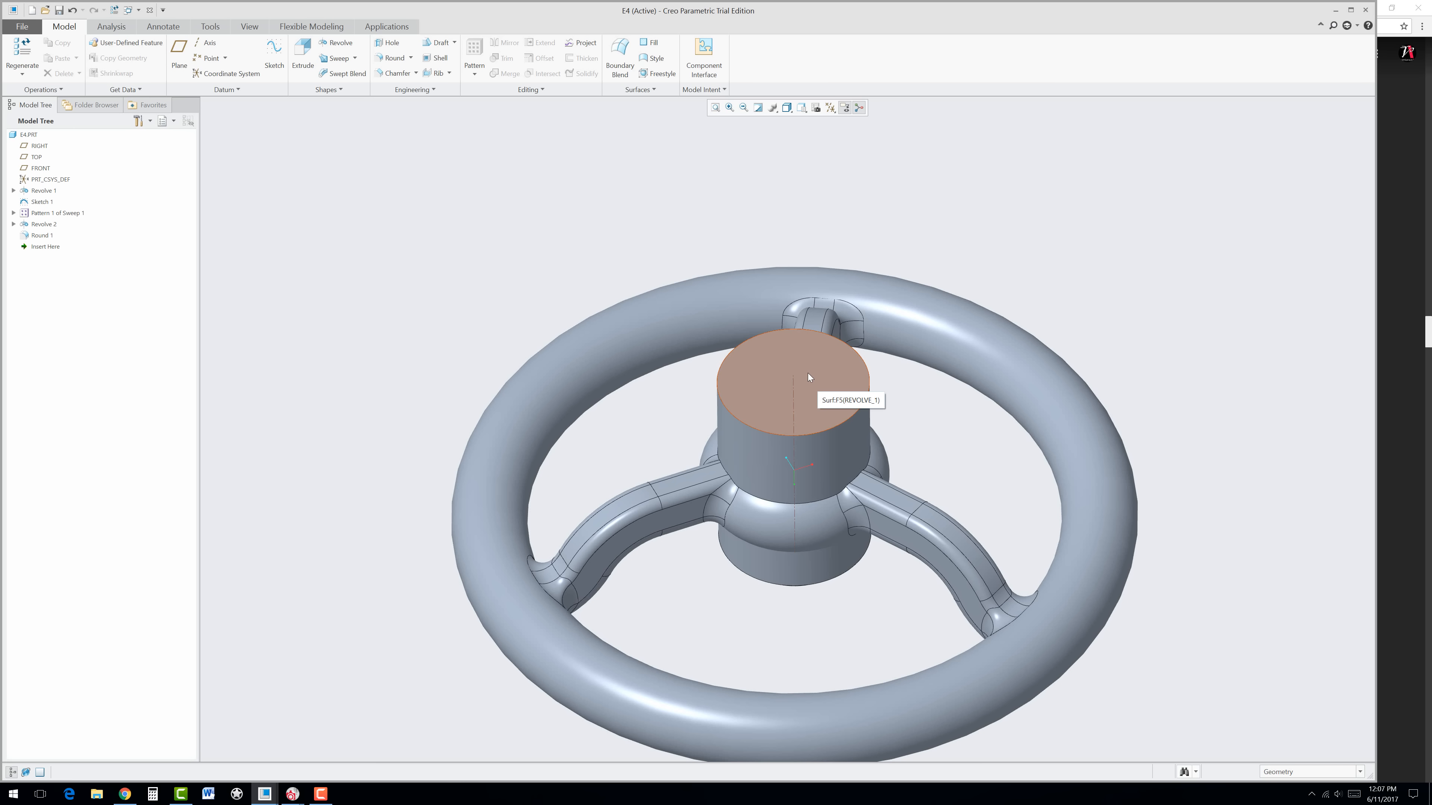
click(384, 44)
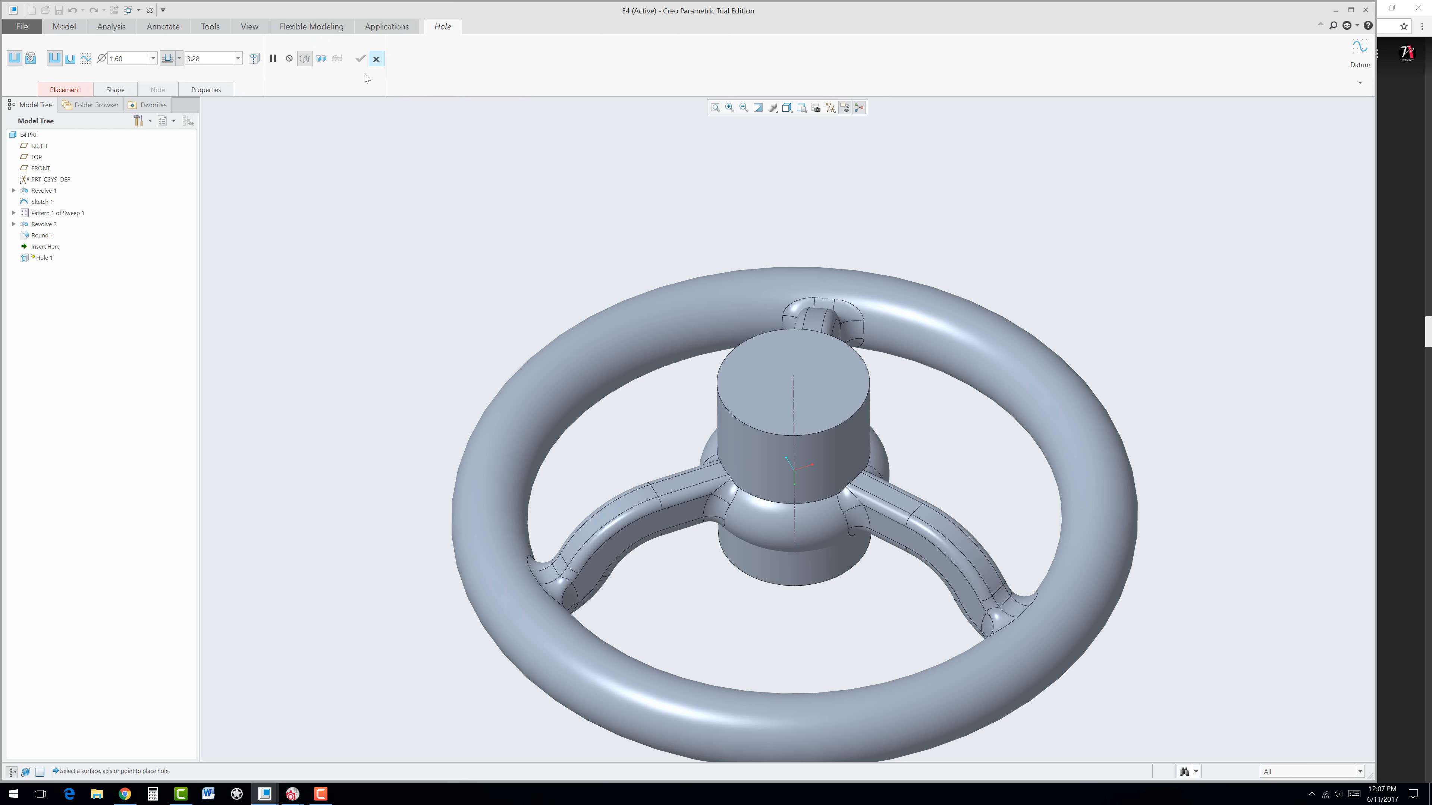
click(70, 59)
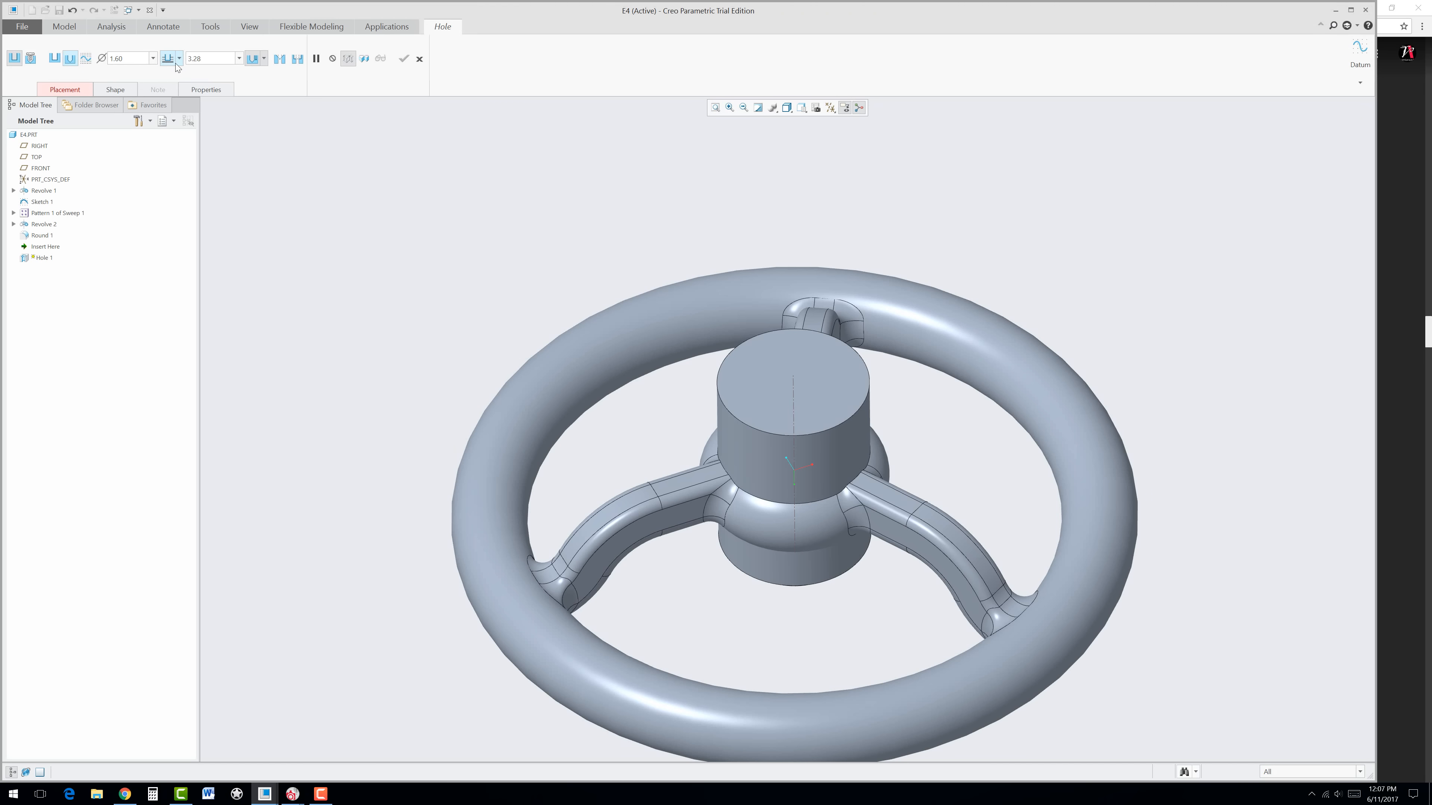
click(297, 59)
click(154, 60)
click(239, 61)
click(264, 59)
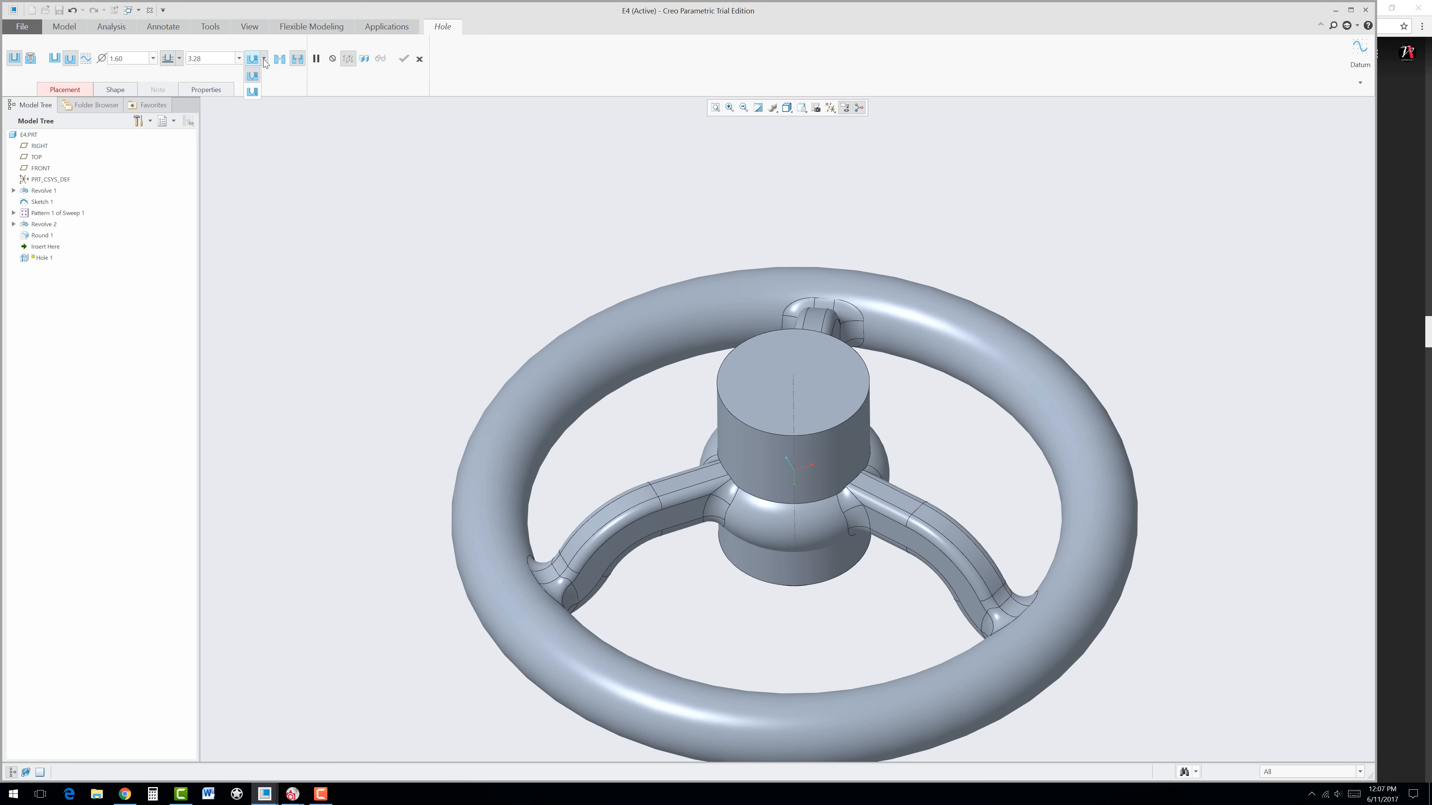
click(79, 91)
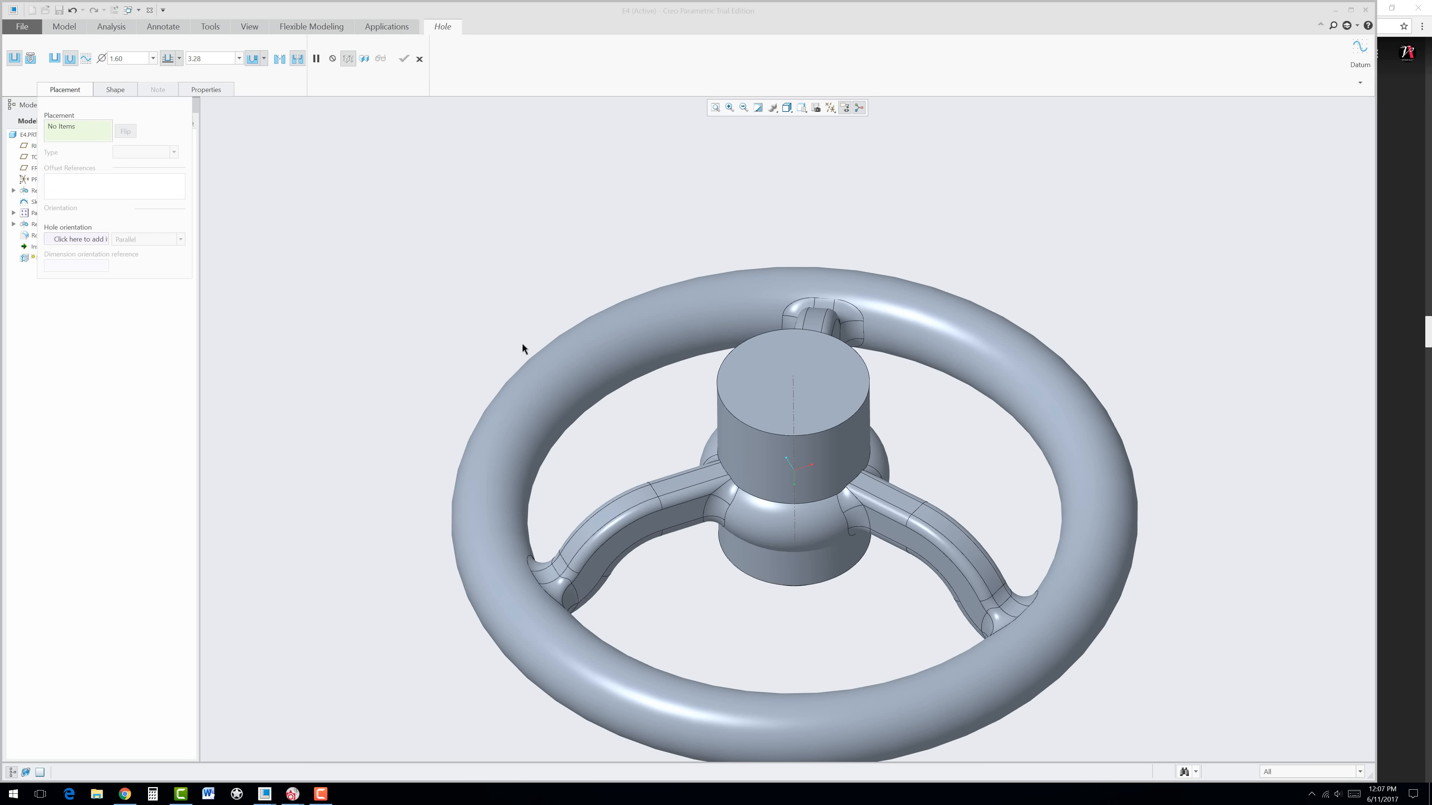
click(773, 382)
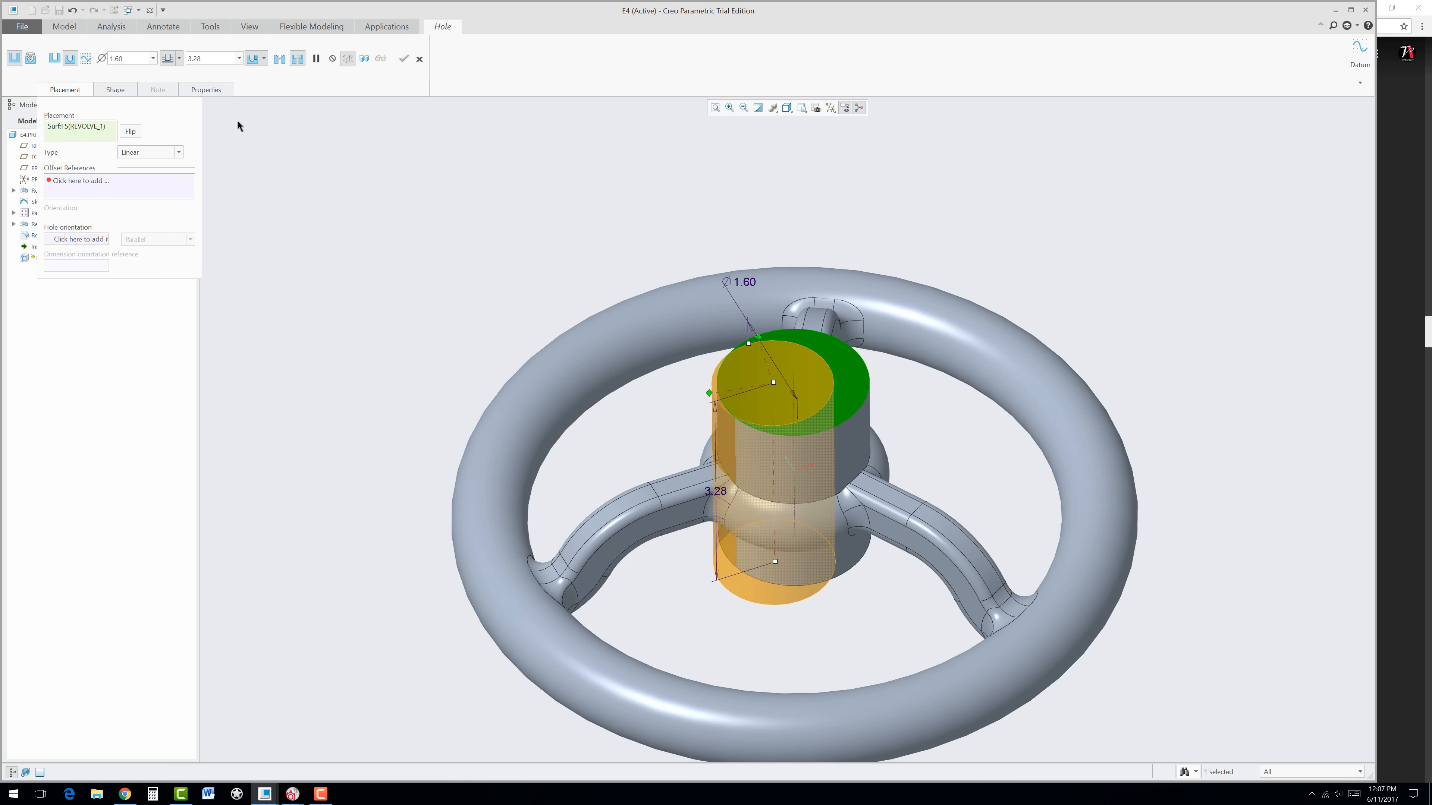
double_click(226, 58)
click(152, 60)
click(118, 90)
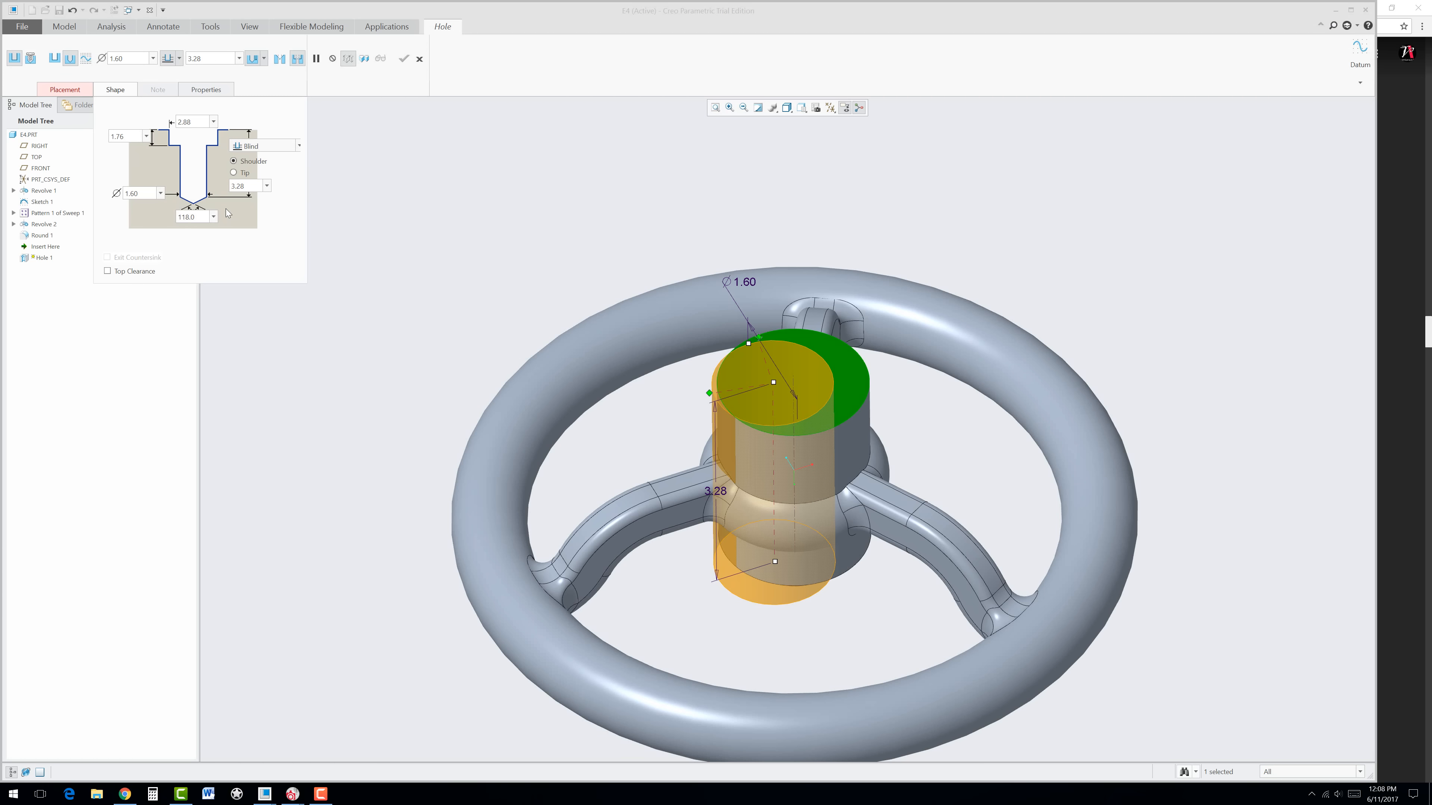
click(263, 60)
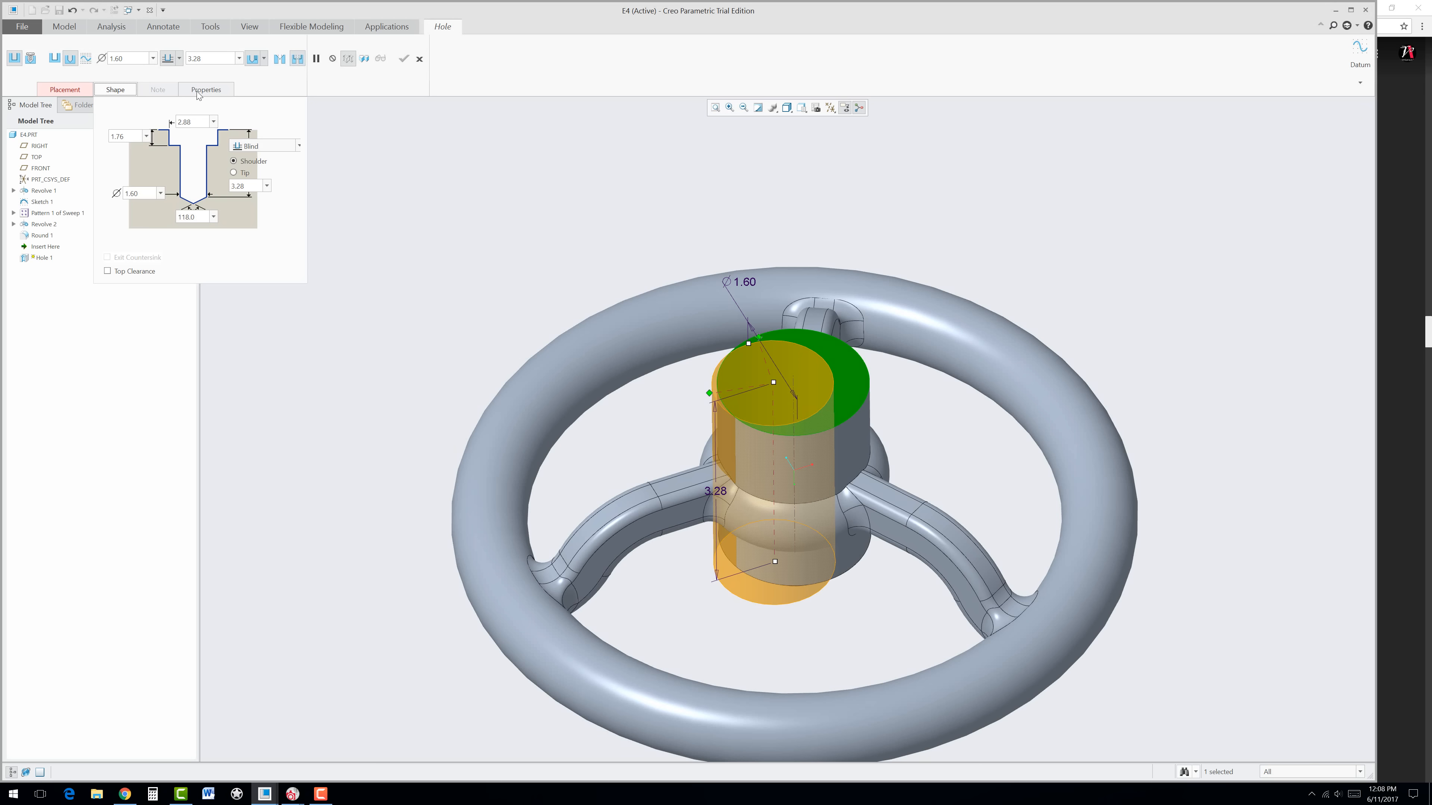
click(239, 59)
Step: Change the hole to a standard UNC tapped hole with screw size 1/2-13
click(31, 58)
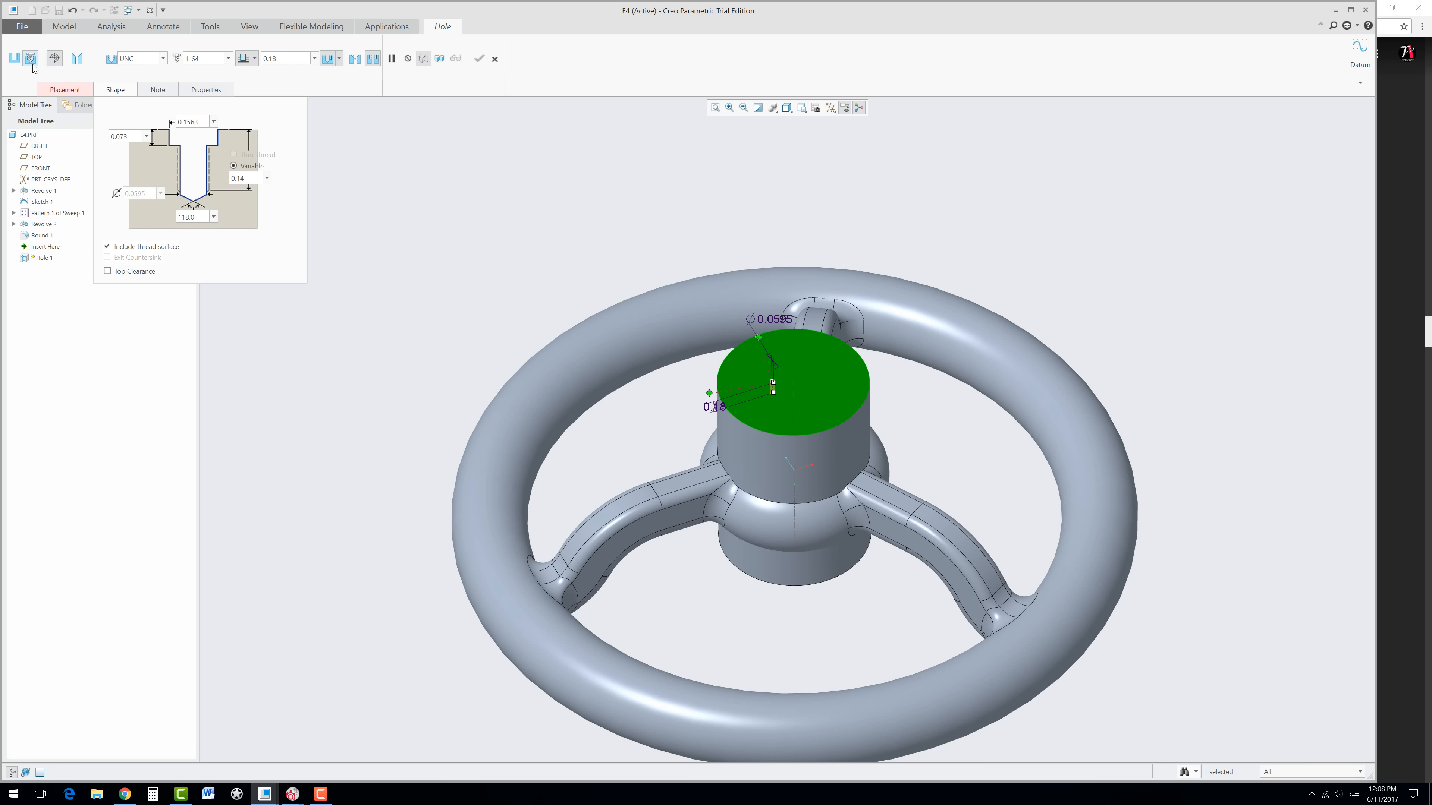
click(164, 58)
click(163, 59)
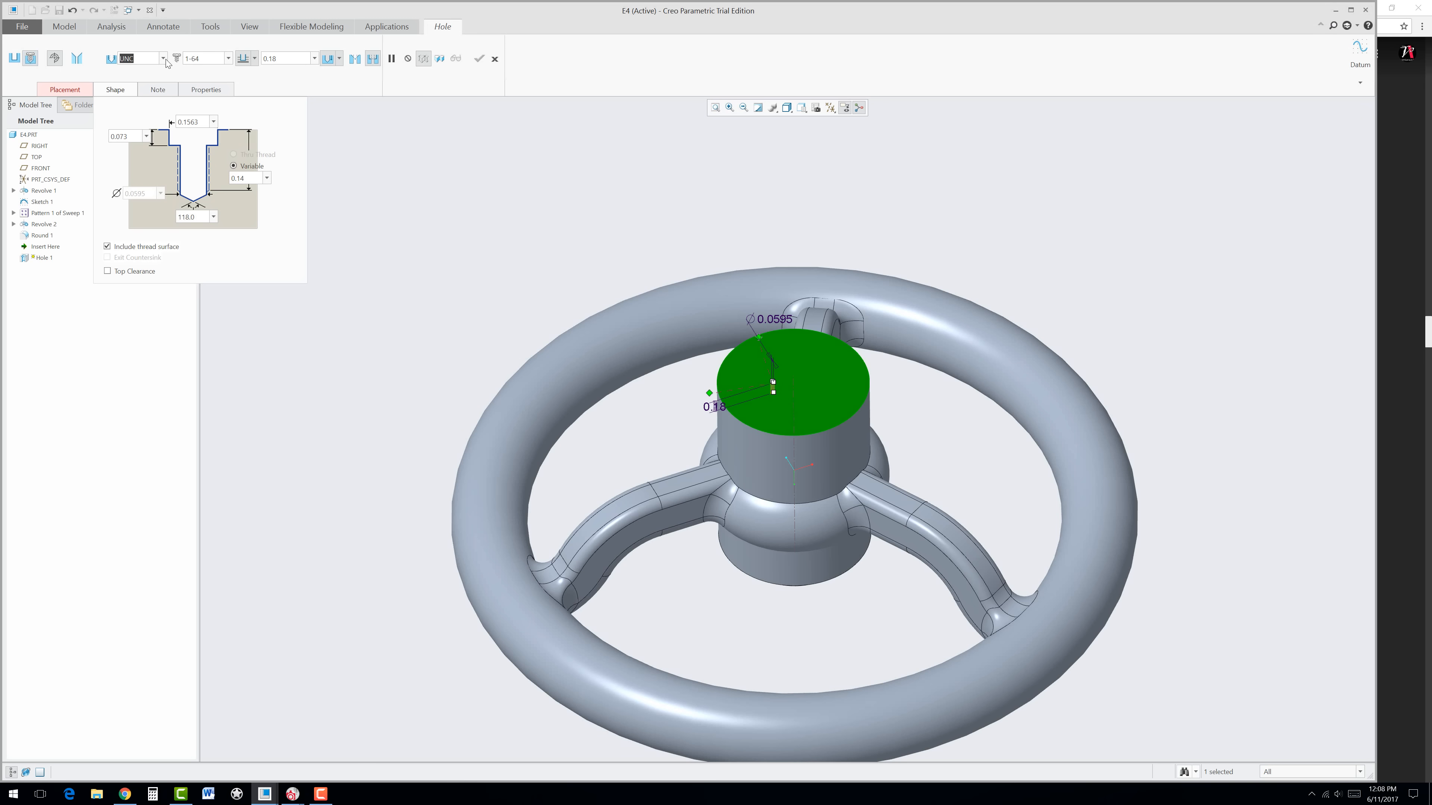
click(228, 58)
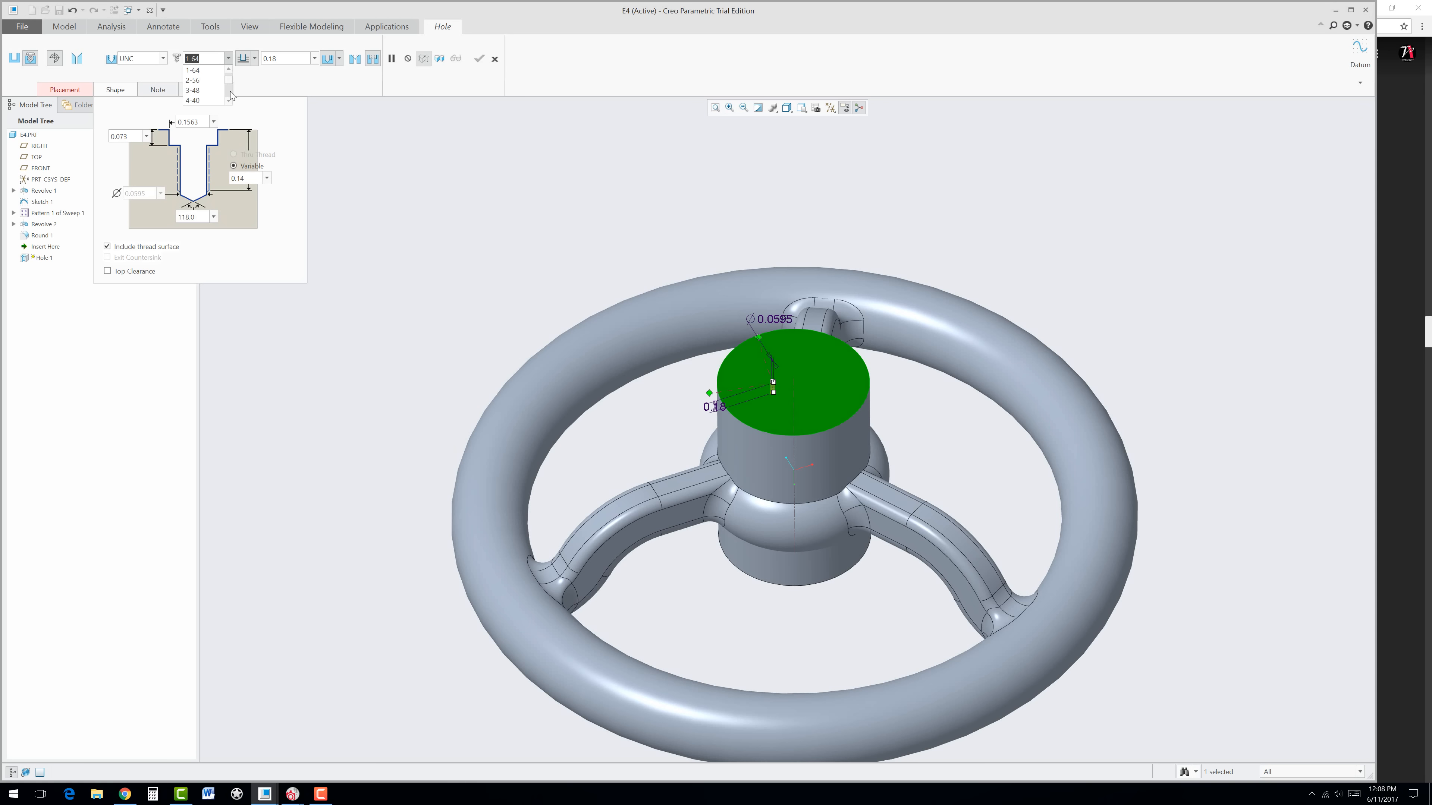
click(199, 99)
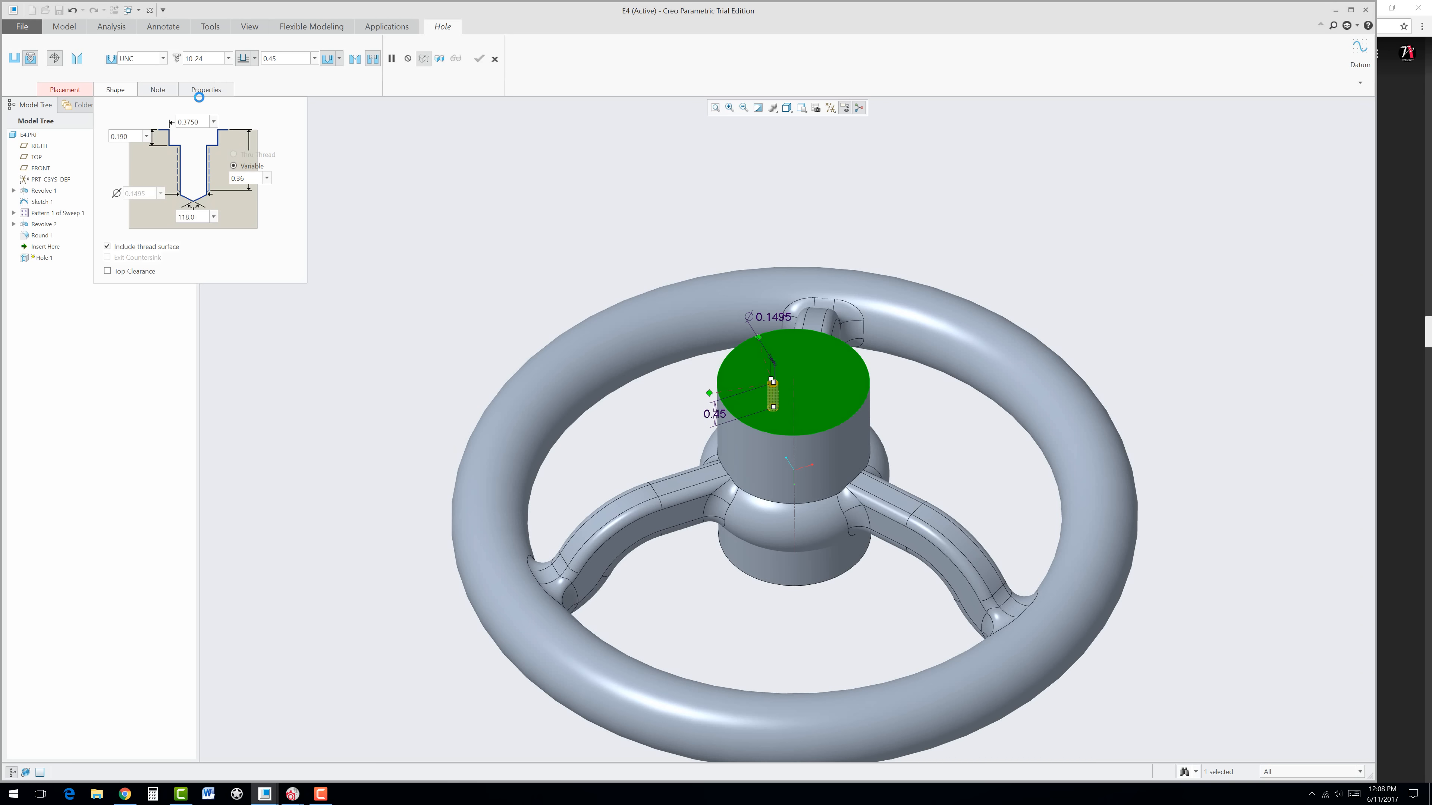
click(228, 59)
scroll(231, 90, down, 4)
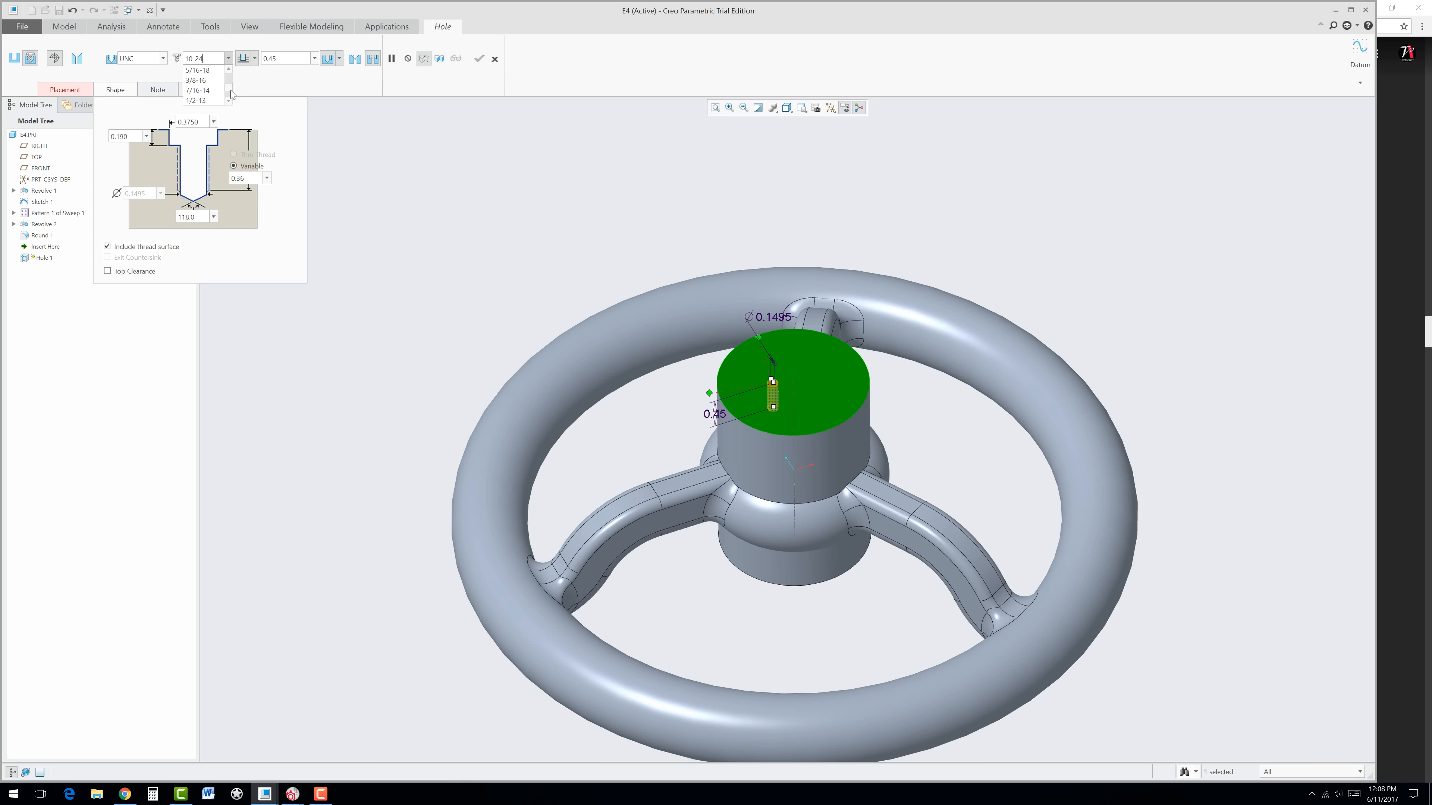
click(205, 101)
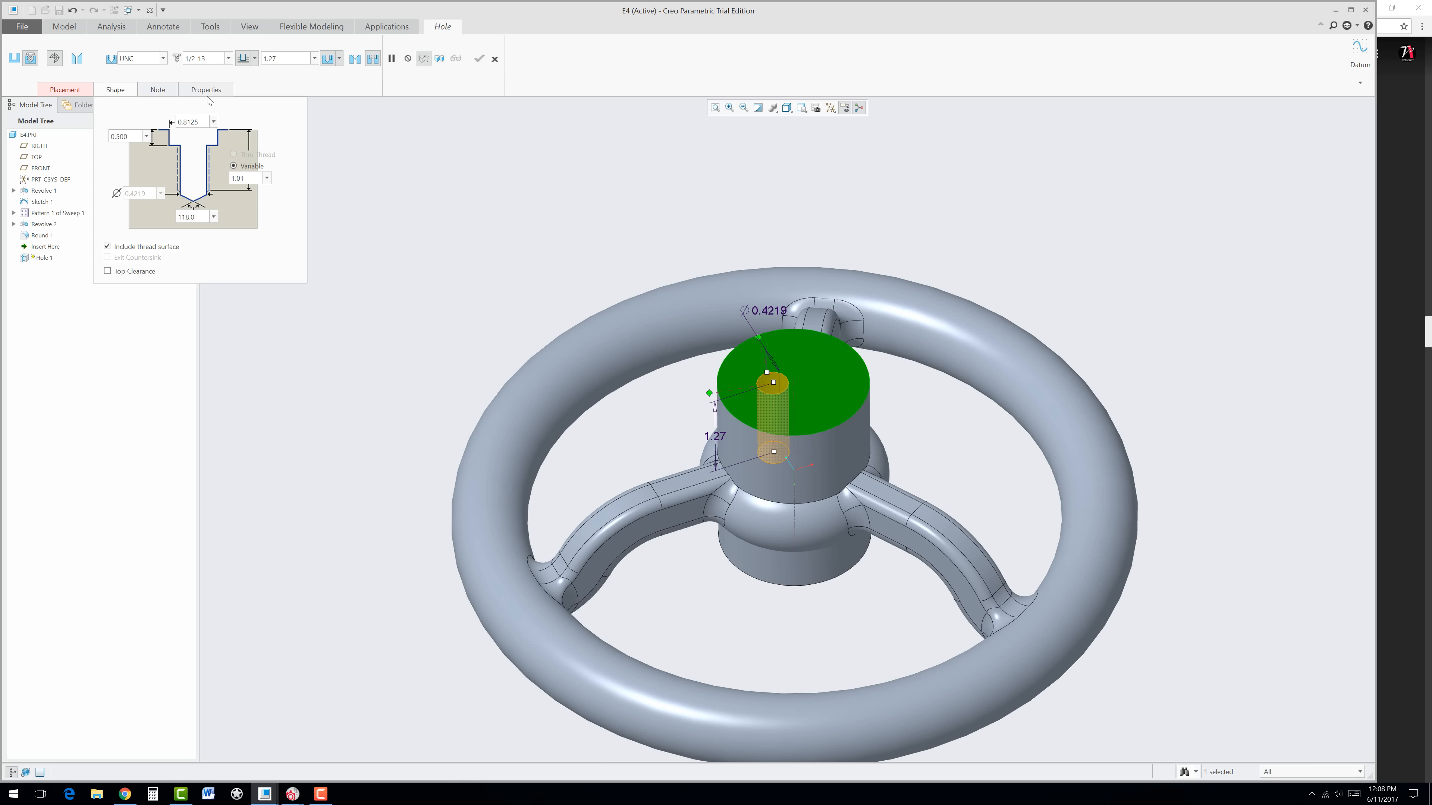
click(314, 58)
mouse_move(595, 505)
middle_down()
mouse_move(594, 544)
mouse_move(593, 508)
middle_up()
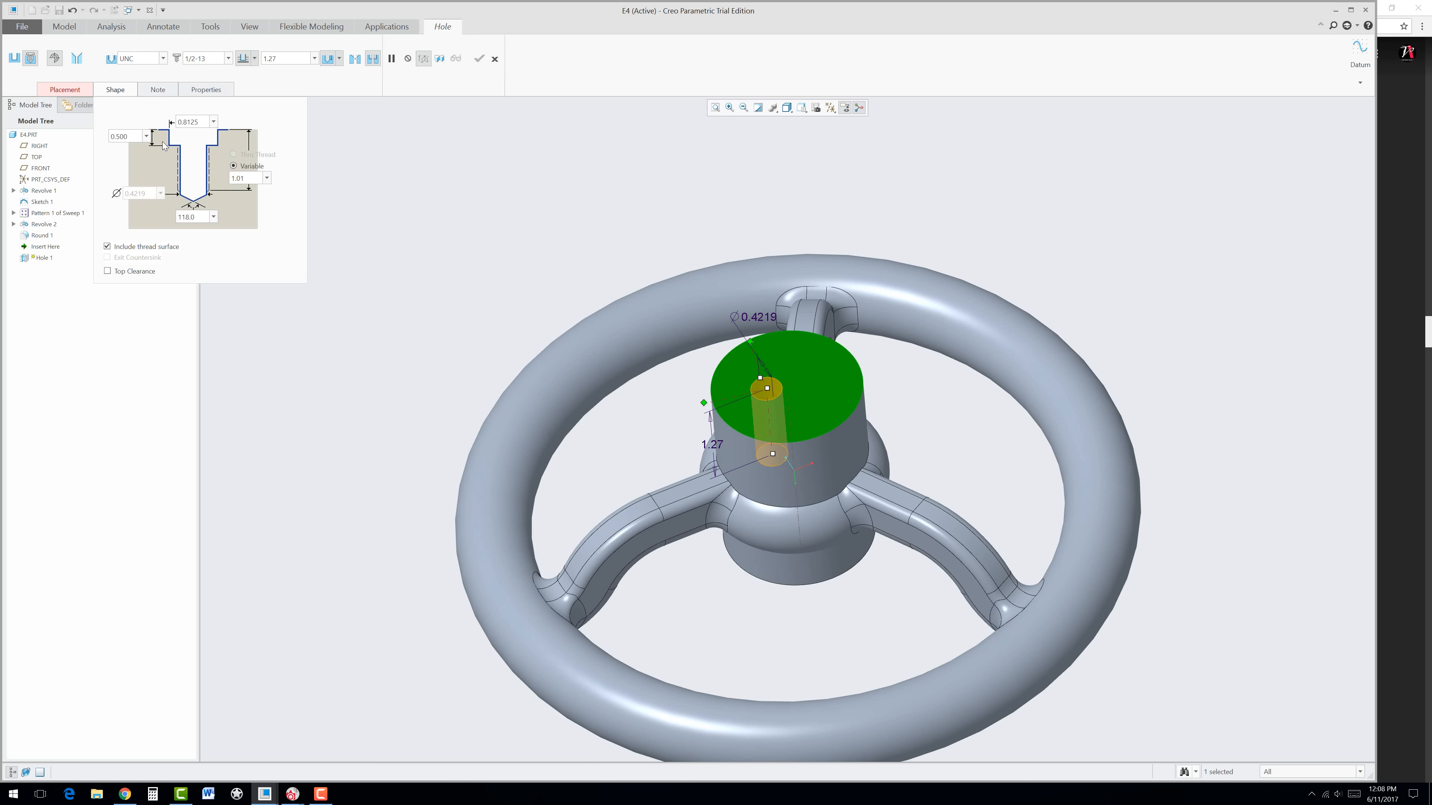
Step: Try to place the hole with the Coaxial type, using the hub's central axis as reference
click(82, 91)
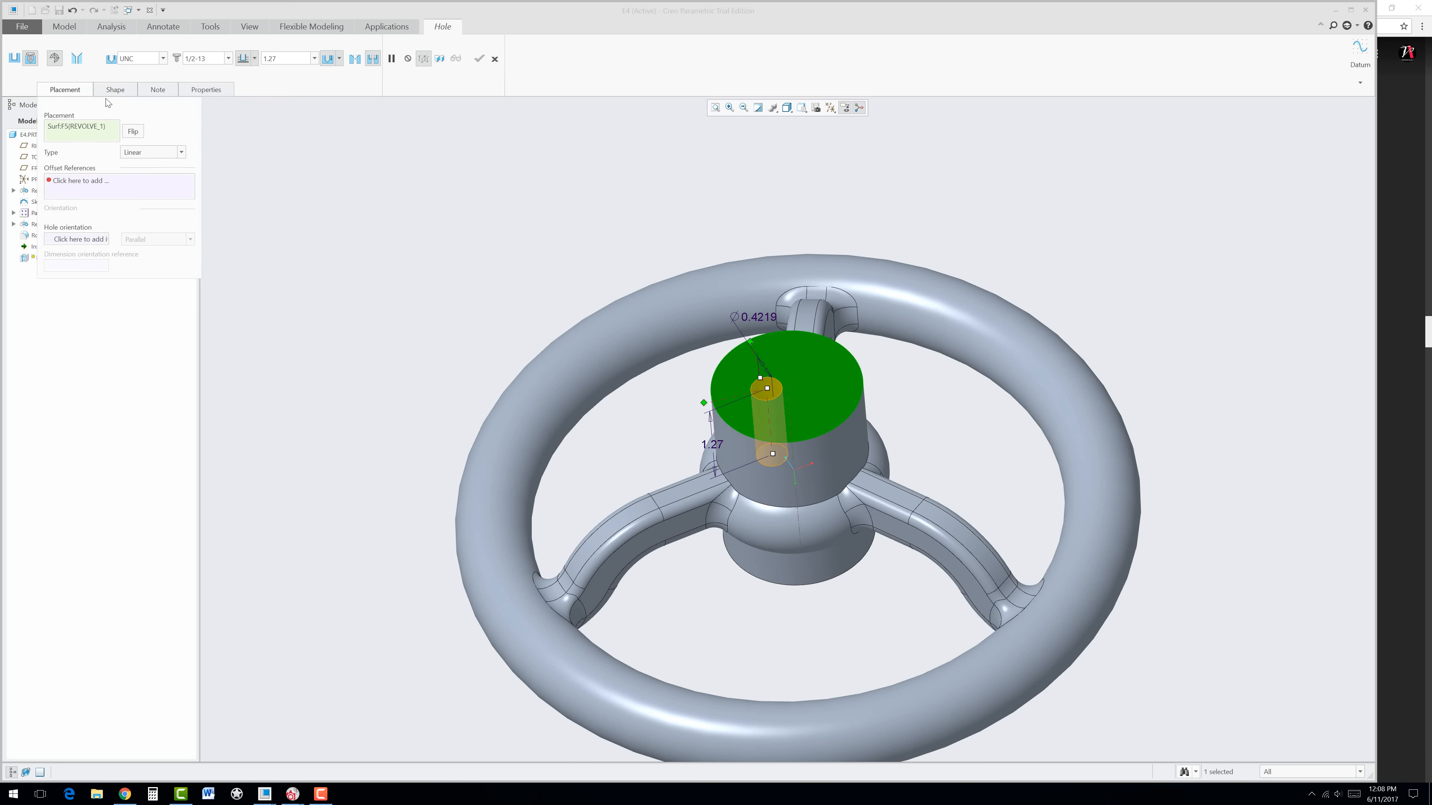
click(181, 153)
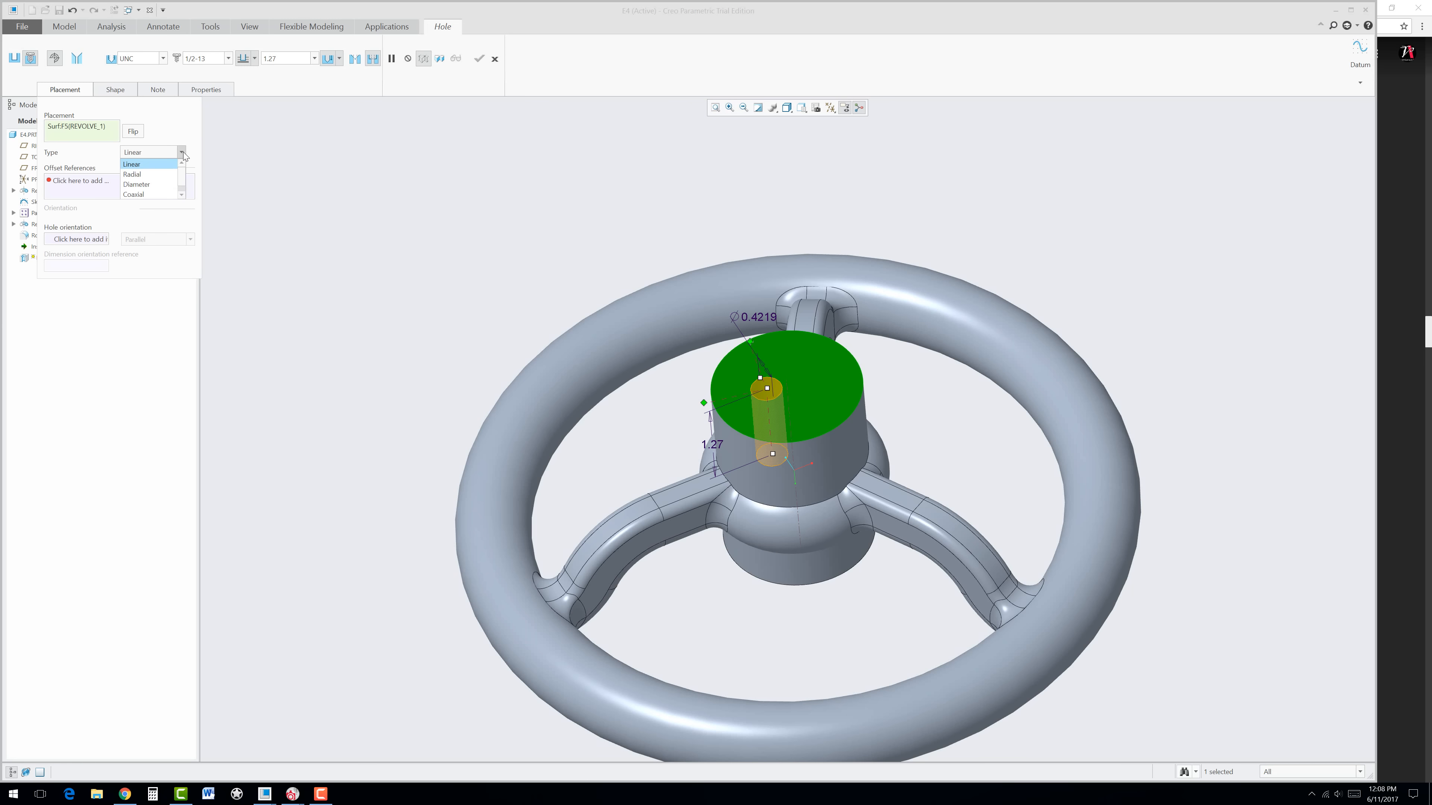
click(146, 195)
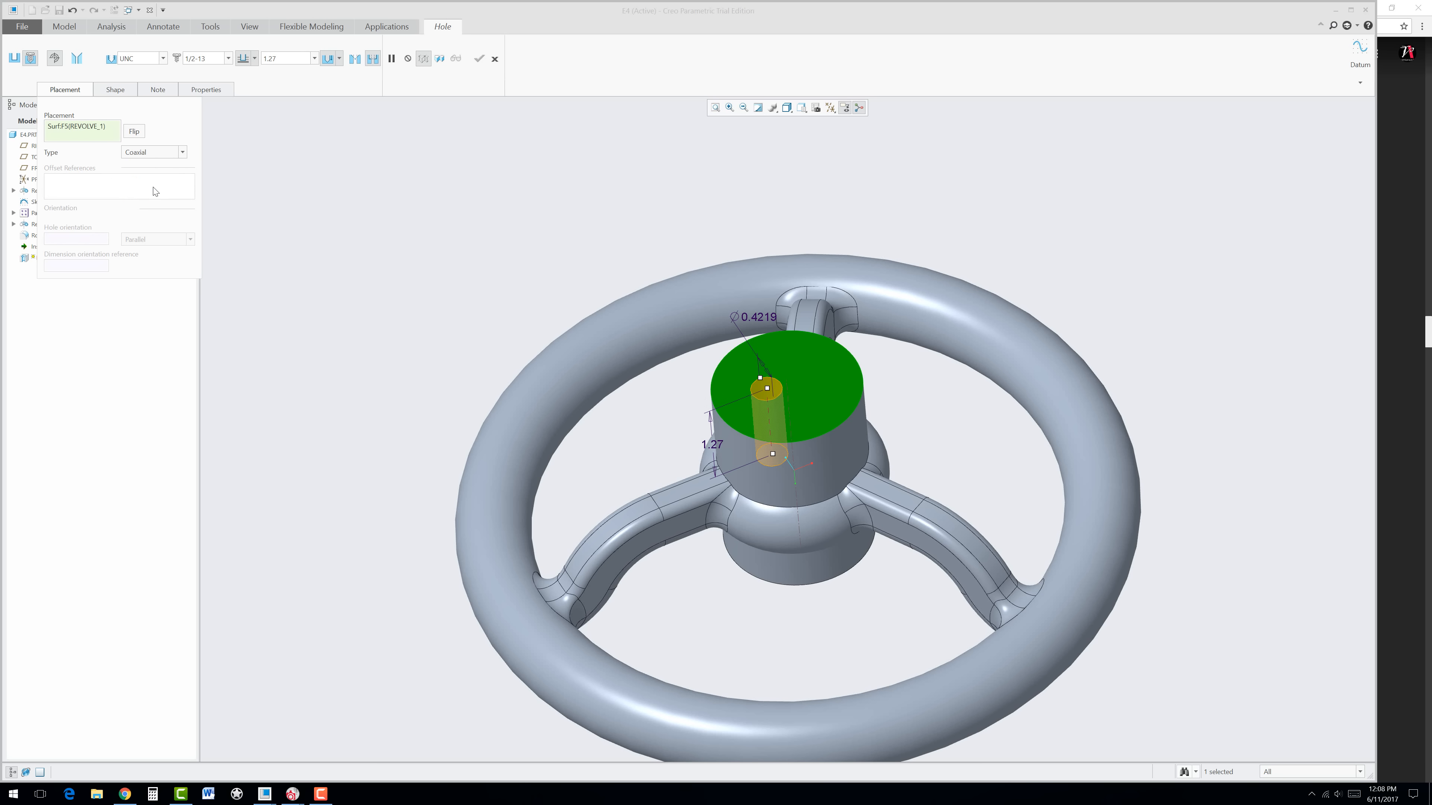
click(790, 393)
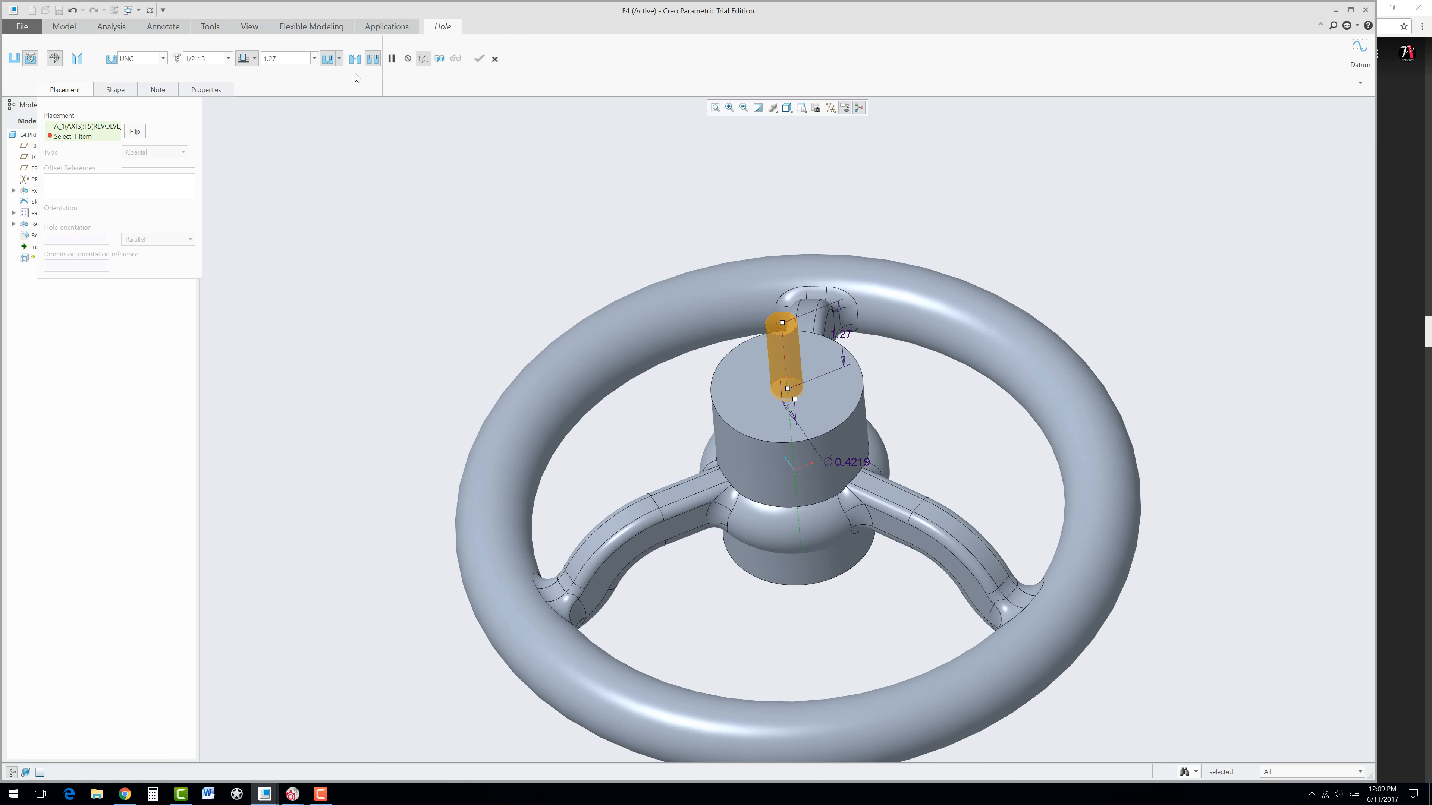
click(94, 136)
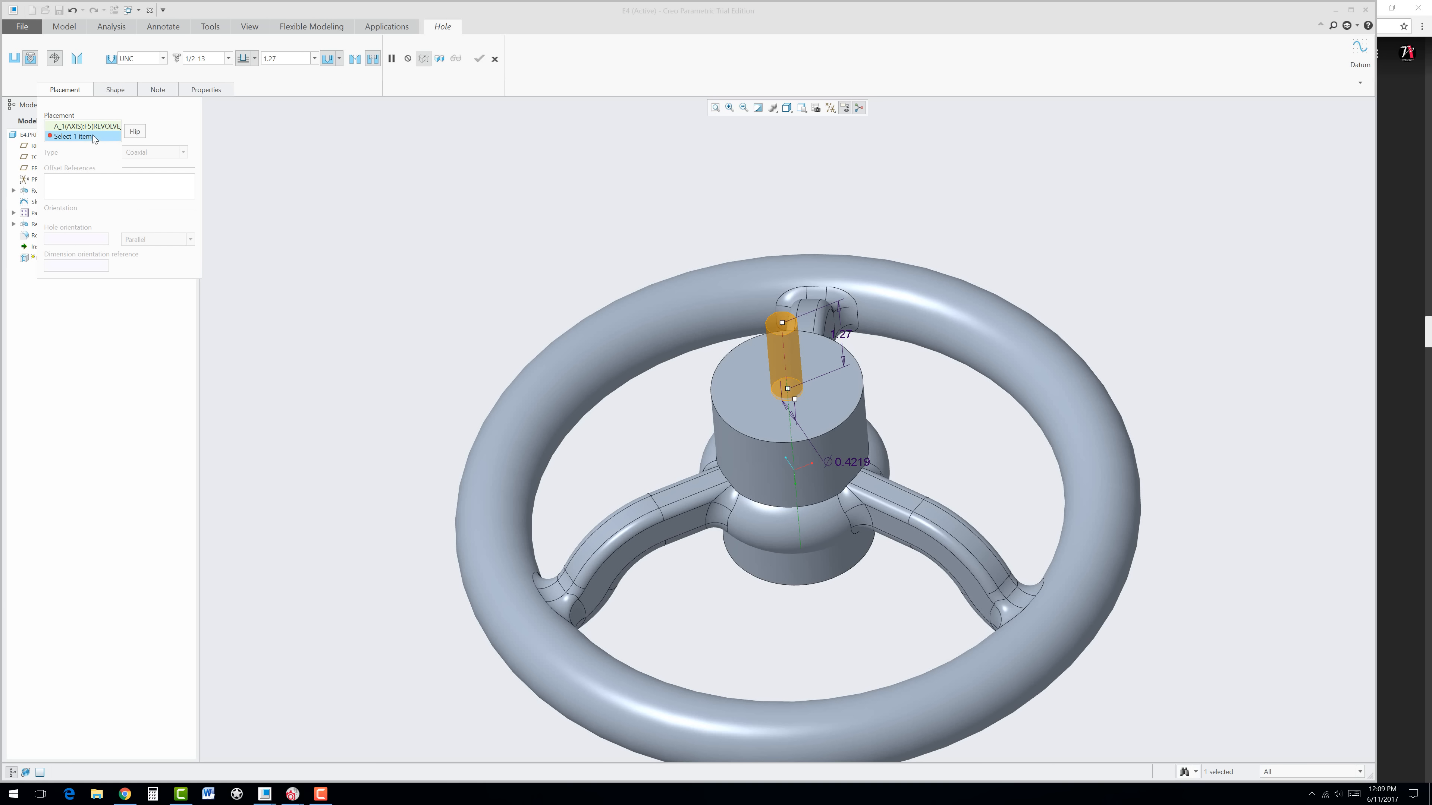
Step: Clear and re-pick the hub's axis as placement, and flip the hole into the hub with a depth of about 1.03
right_click(81, 127)
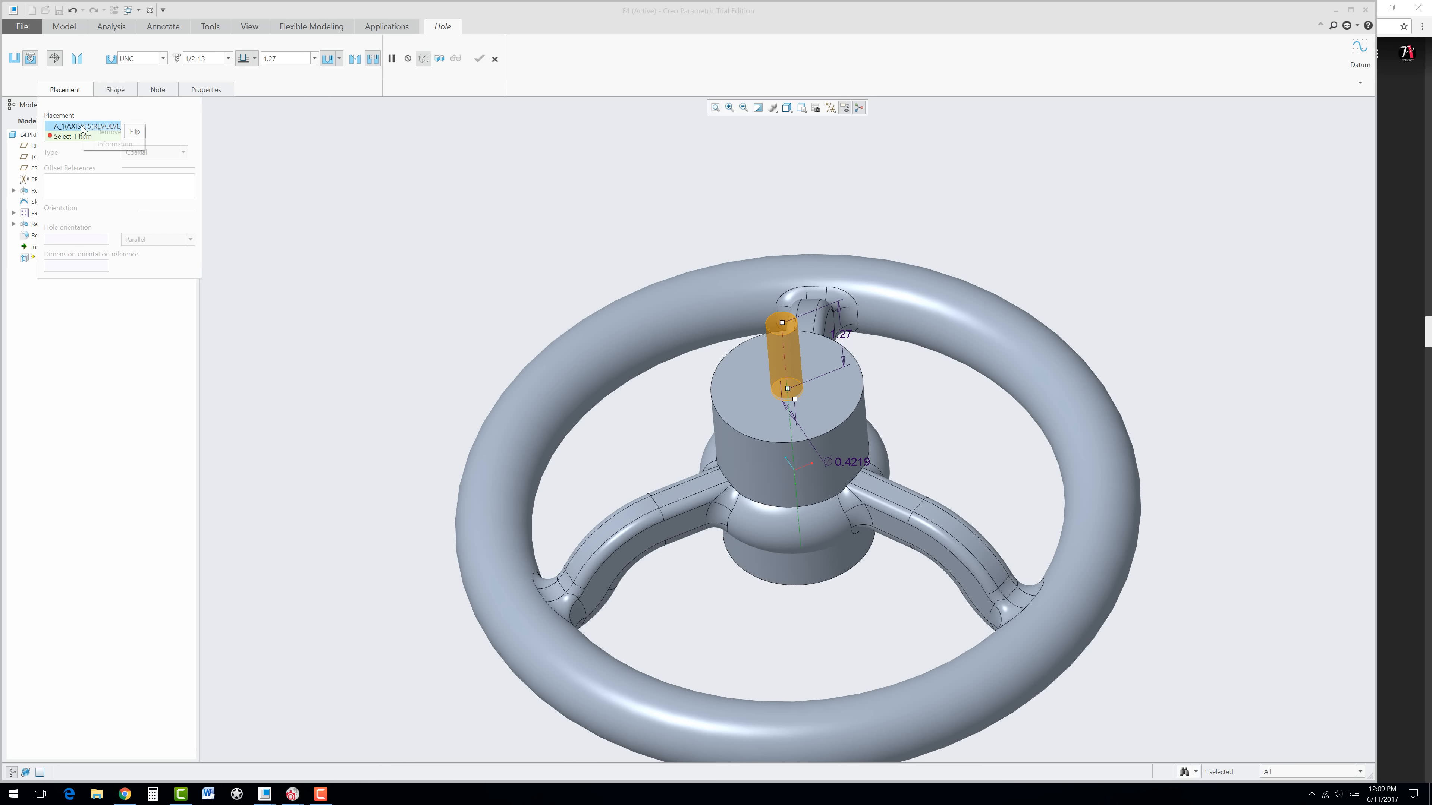
click(109, 132)
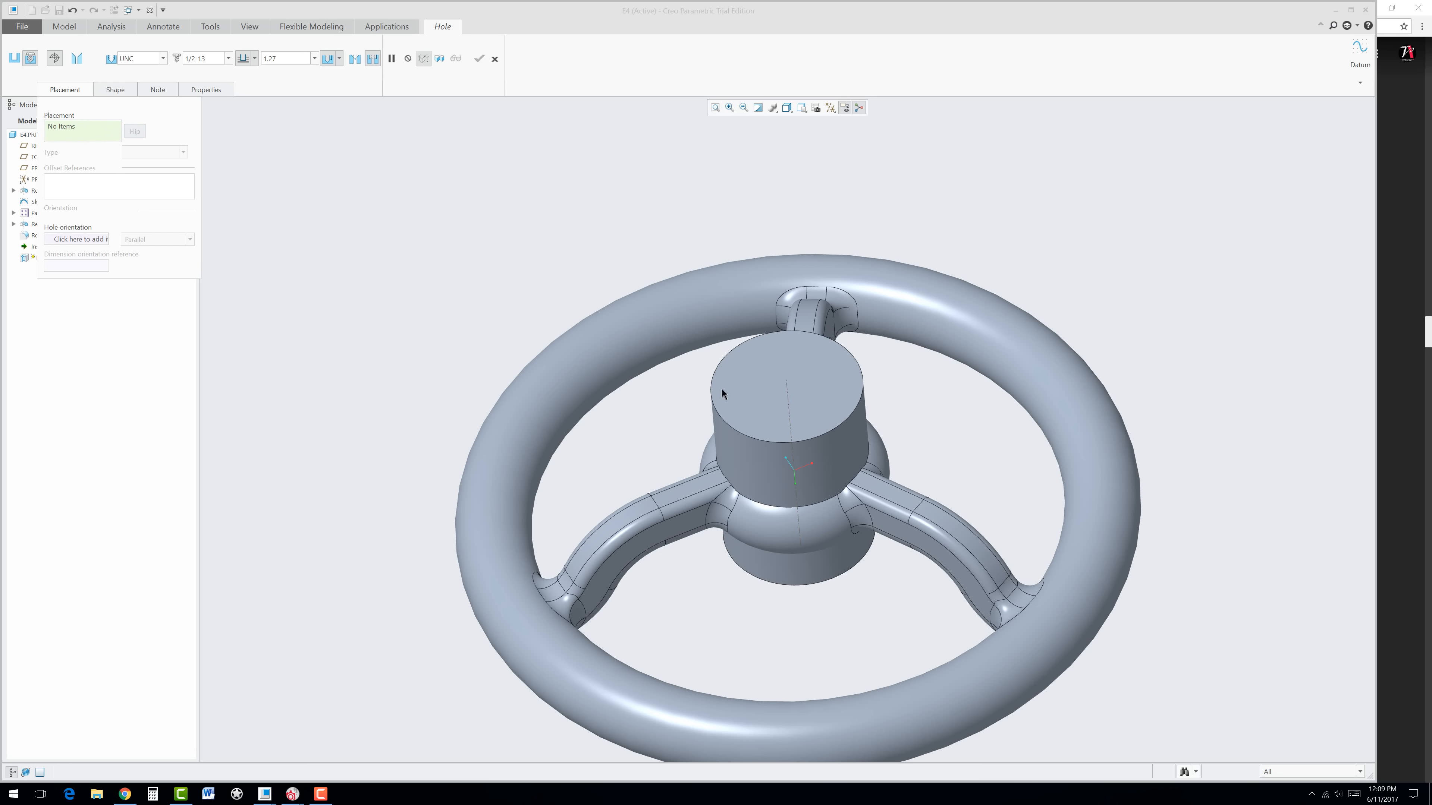
click(787, 403)
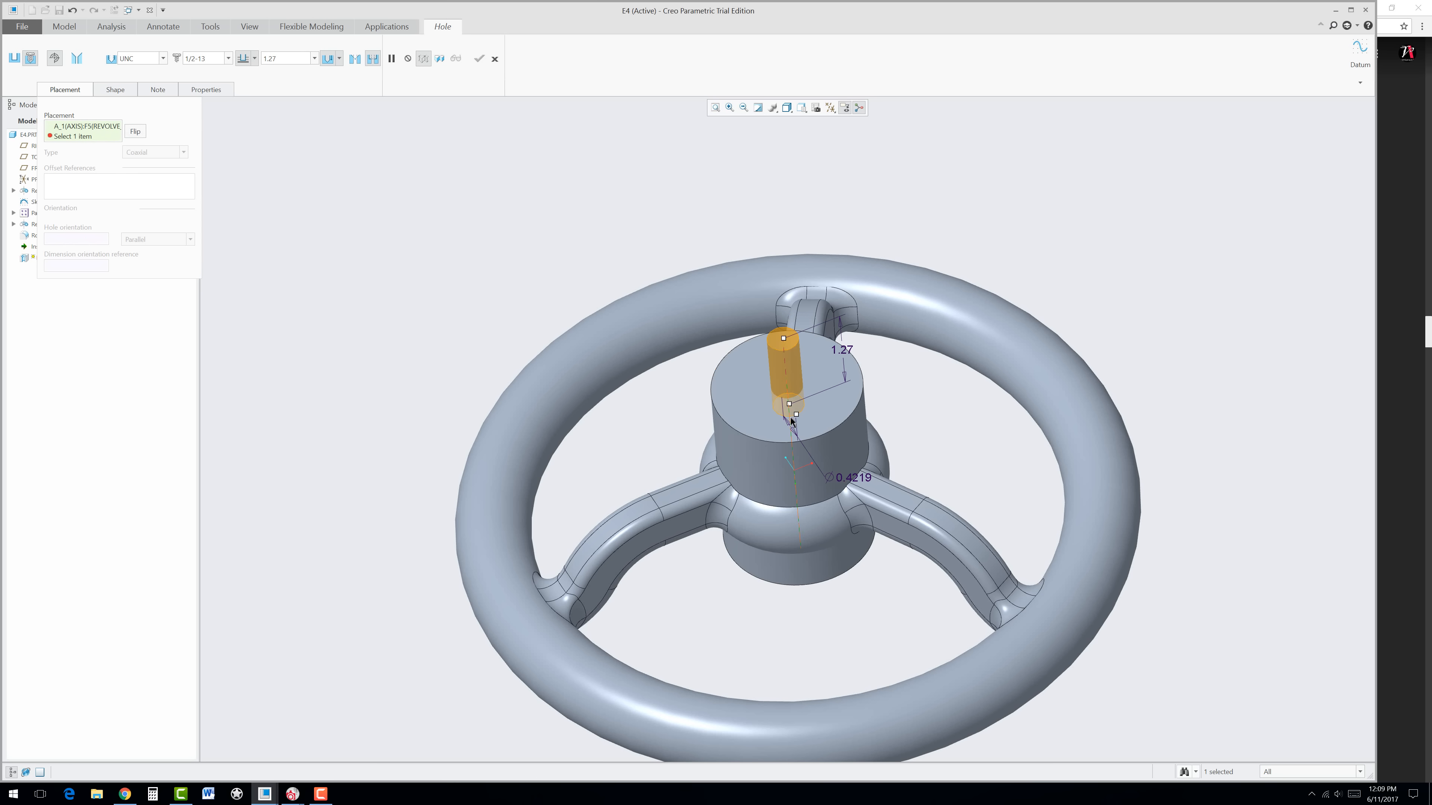
mouse_move(784, 339)
mouse_down()
mouse_move(787, 391)
mouse_move(784, 350)
mouse_up()
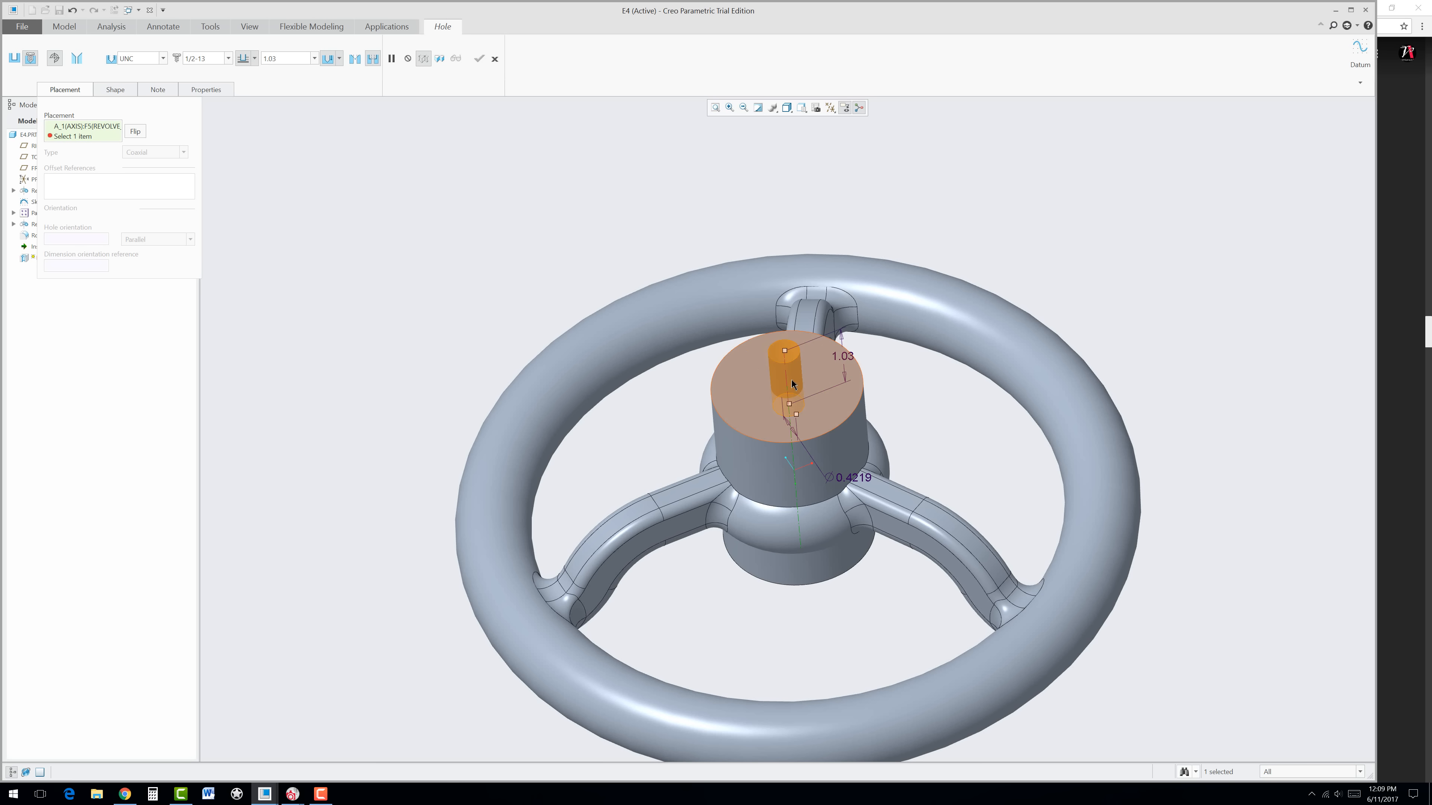
click(135, 131)
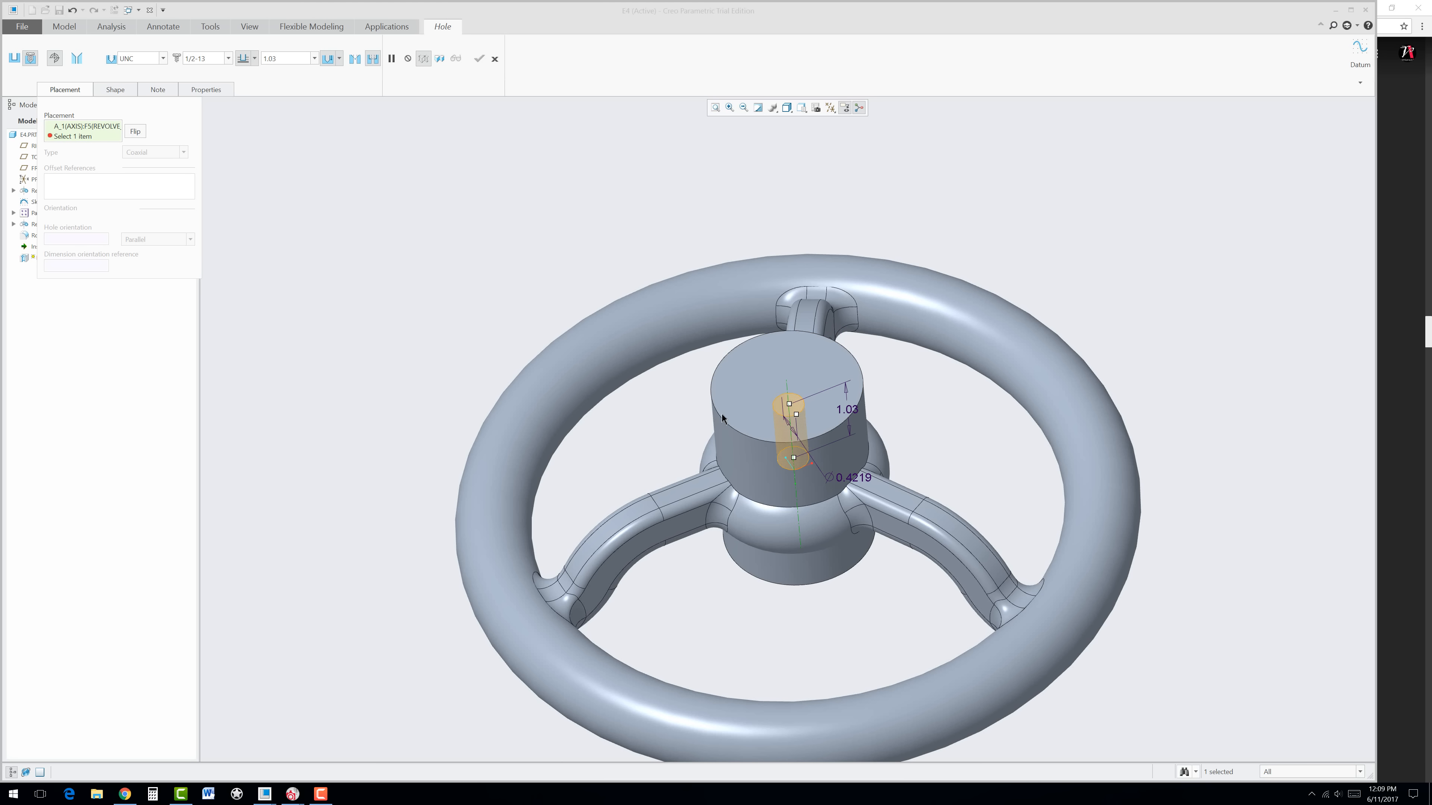
middle_drag(727, 420, 782, 388)
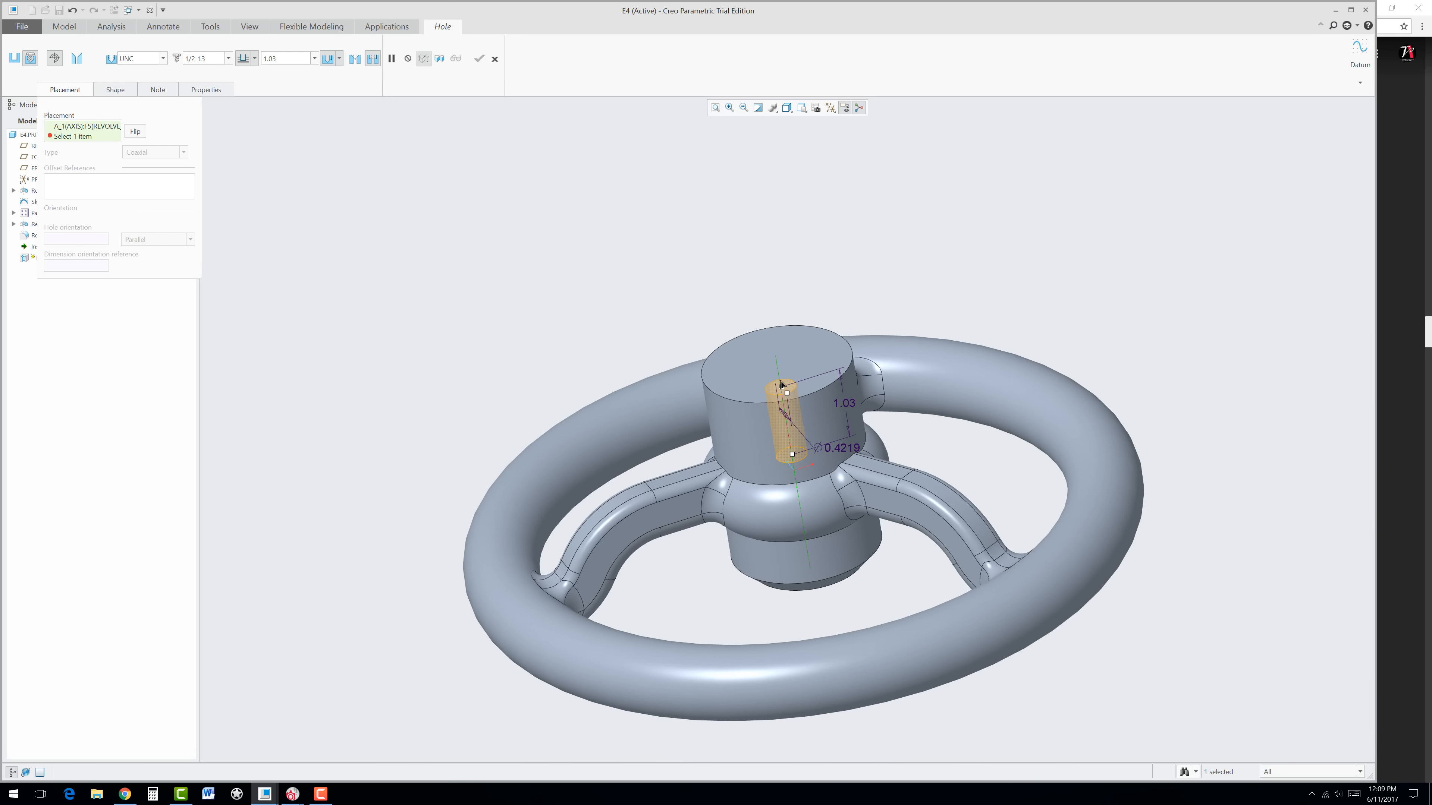
drag(781, 385, 777, 366)
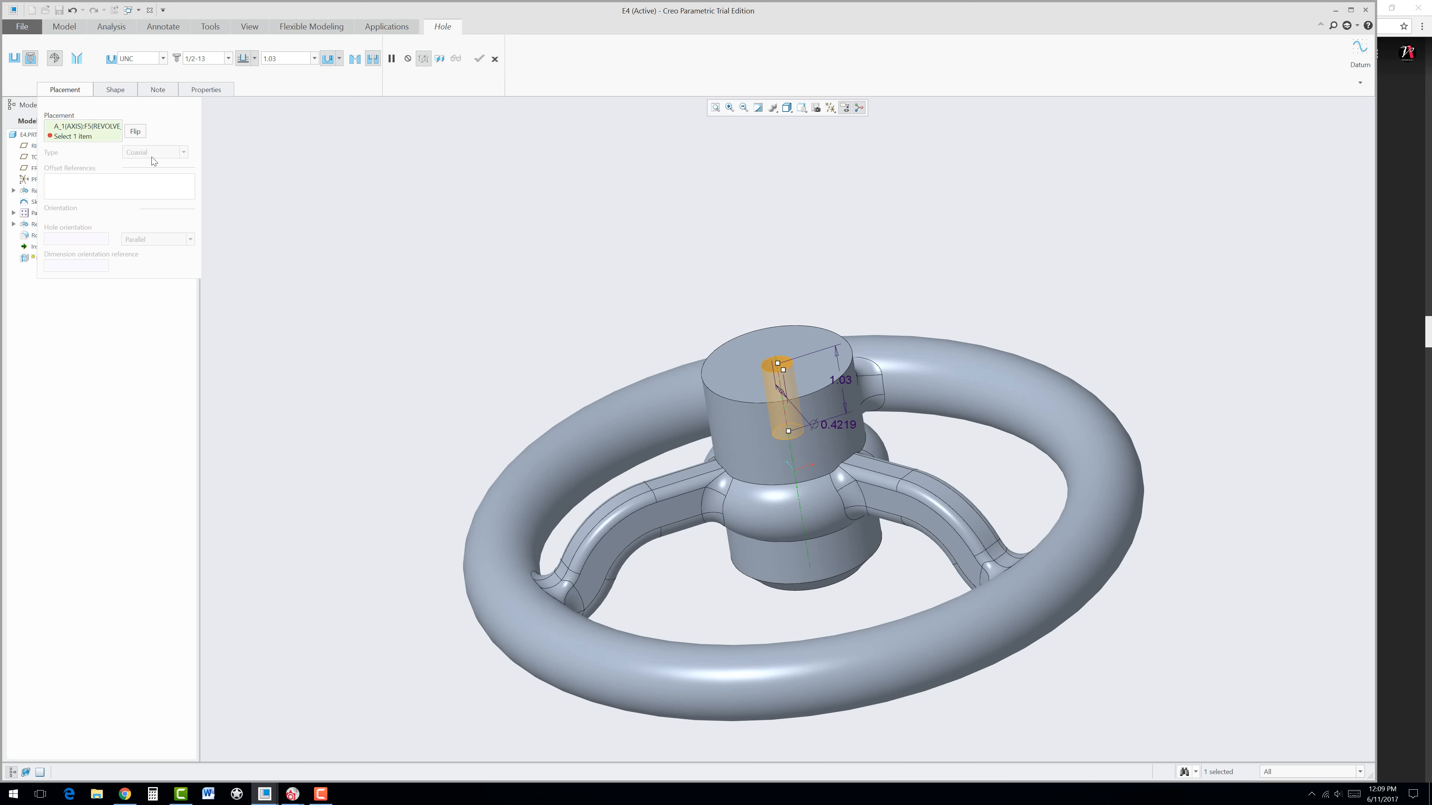
Step: Switch the hole to a tapered type and remove its placement reference
click(76, 58)
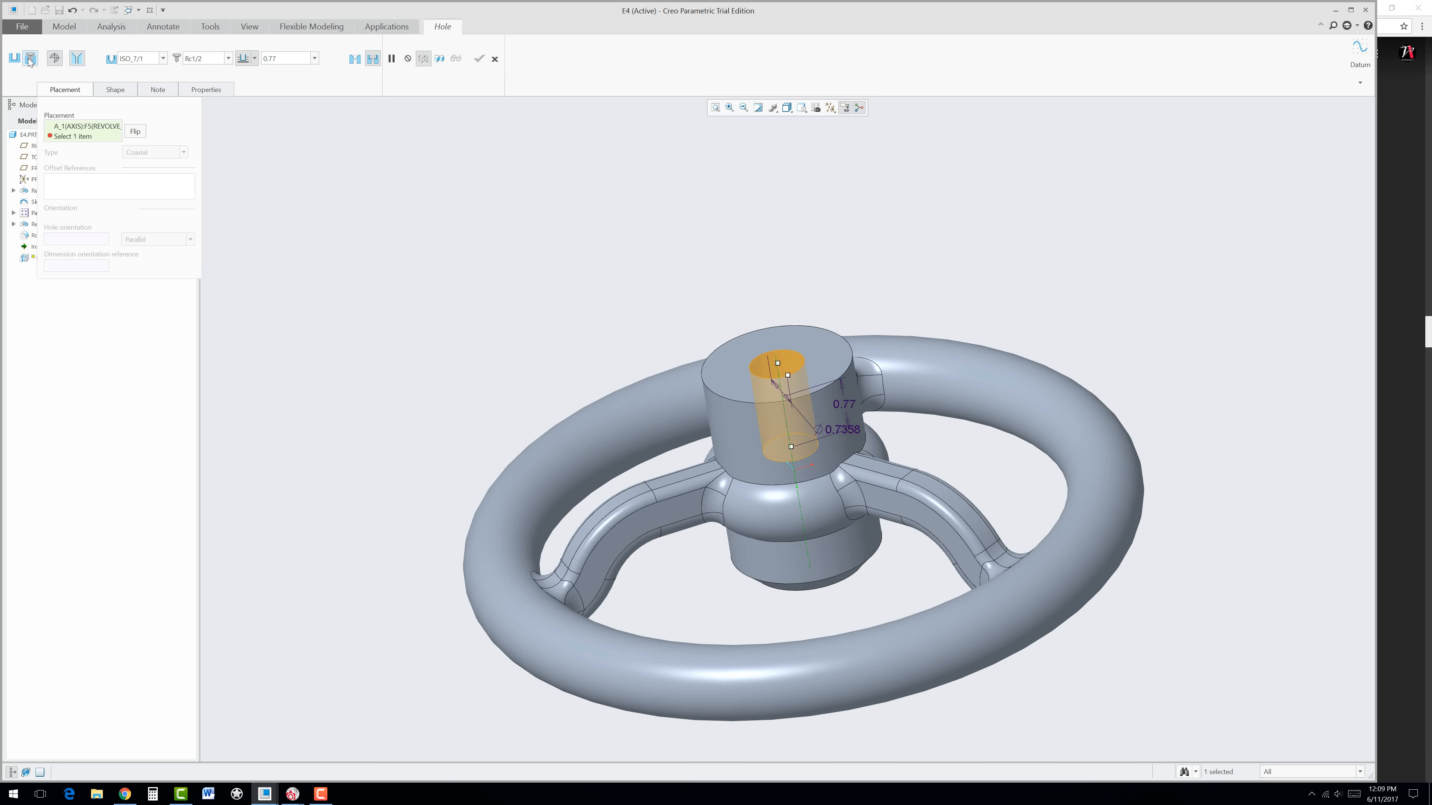
click(113, 138)
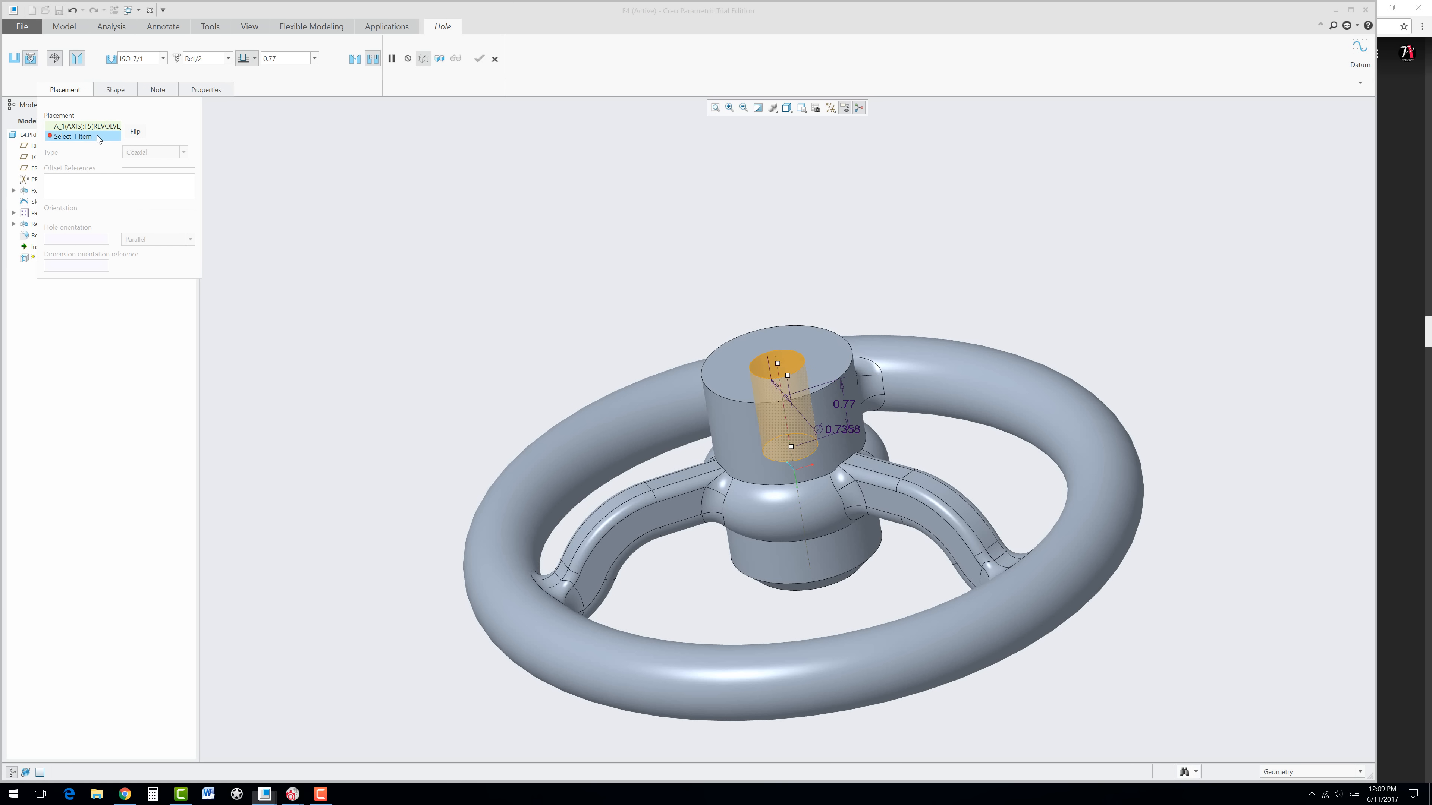
right_click(85, 133)
click(107, 132)
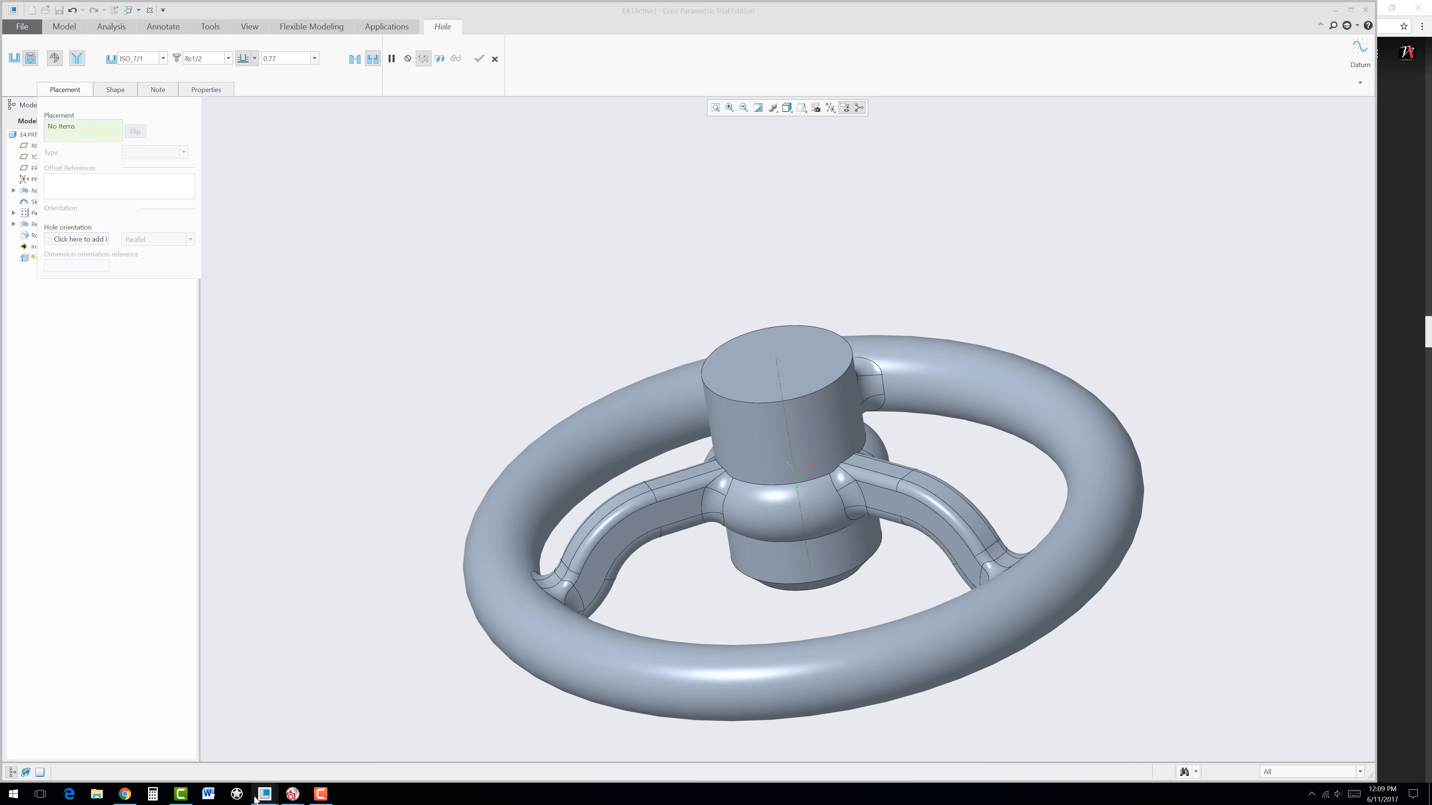
click(321, 800)
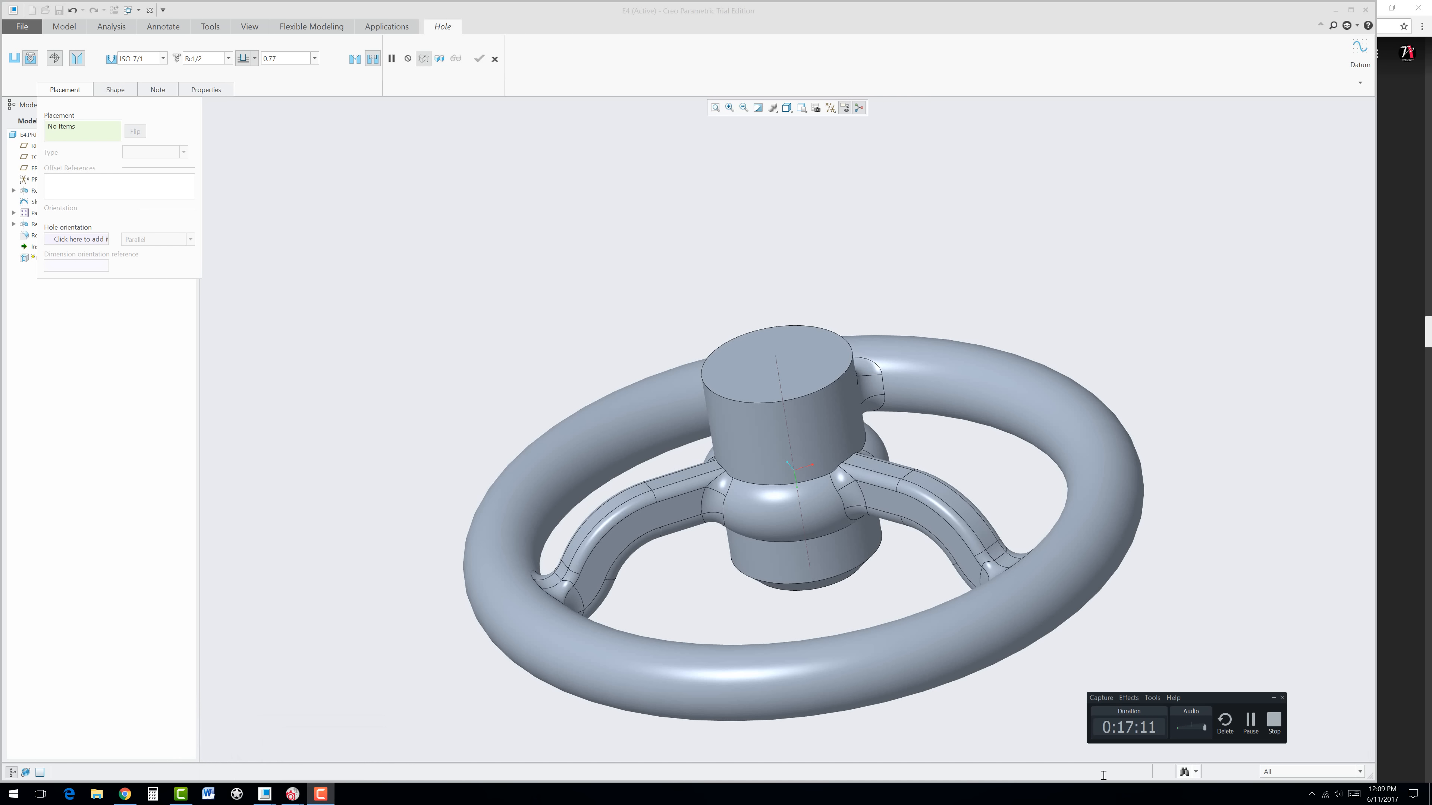
click(1257, 729)
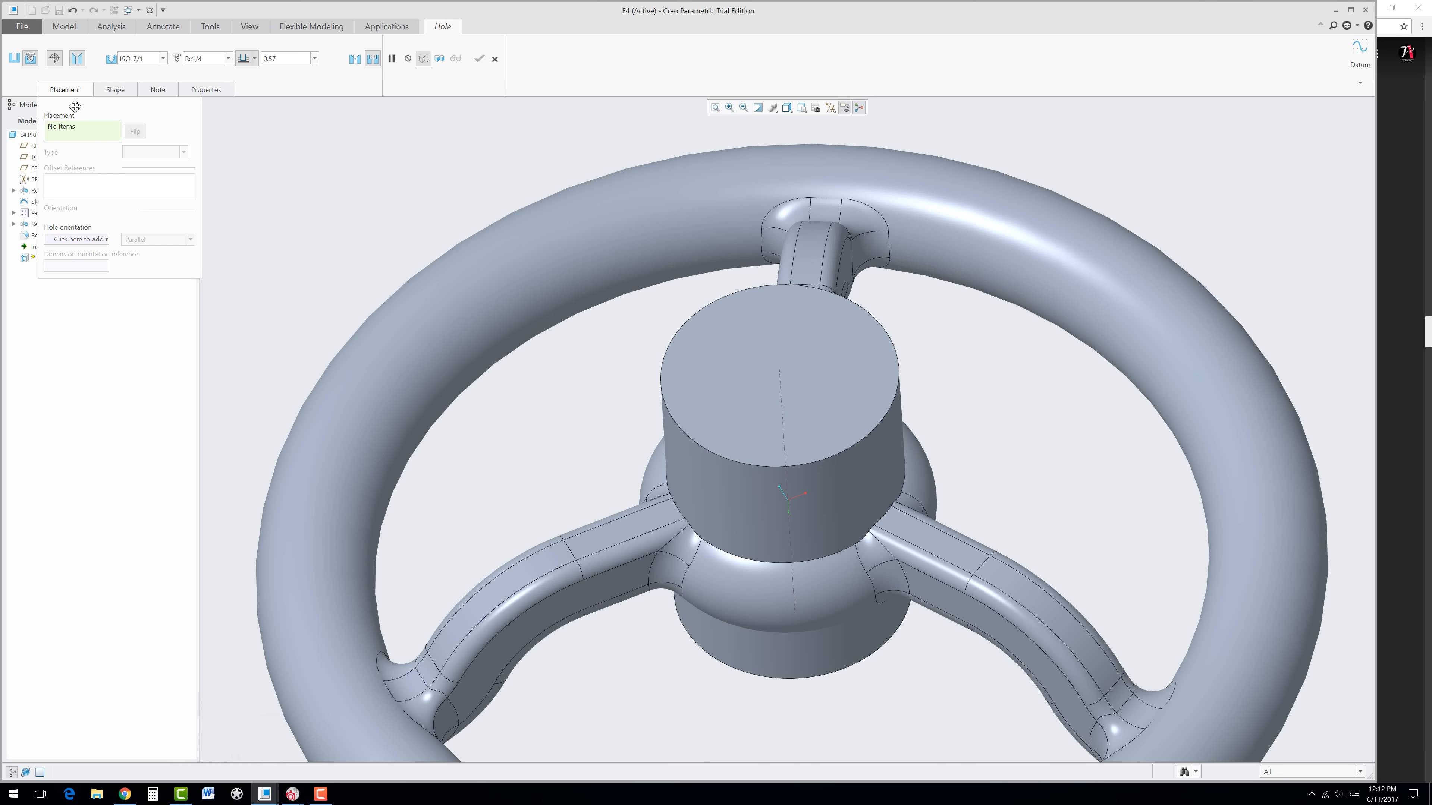
Step: Place the tapered hole on the hub's flat end face with the Diameter type, using the hub's central axis as offset reference
click(88, 126)
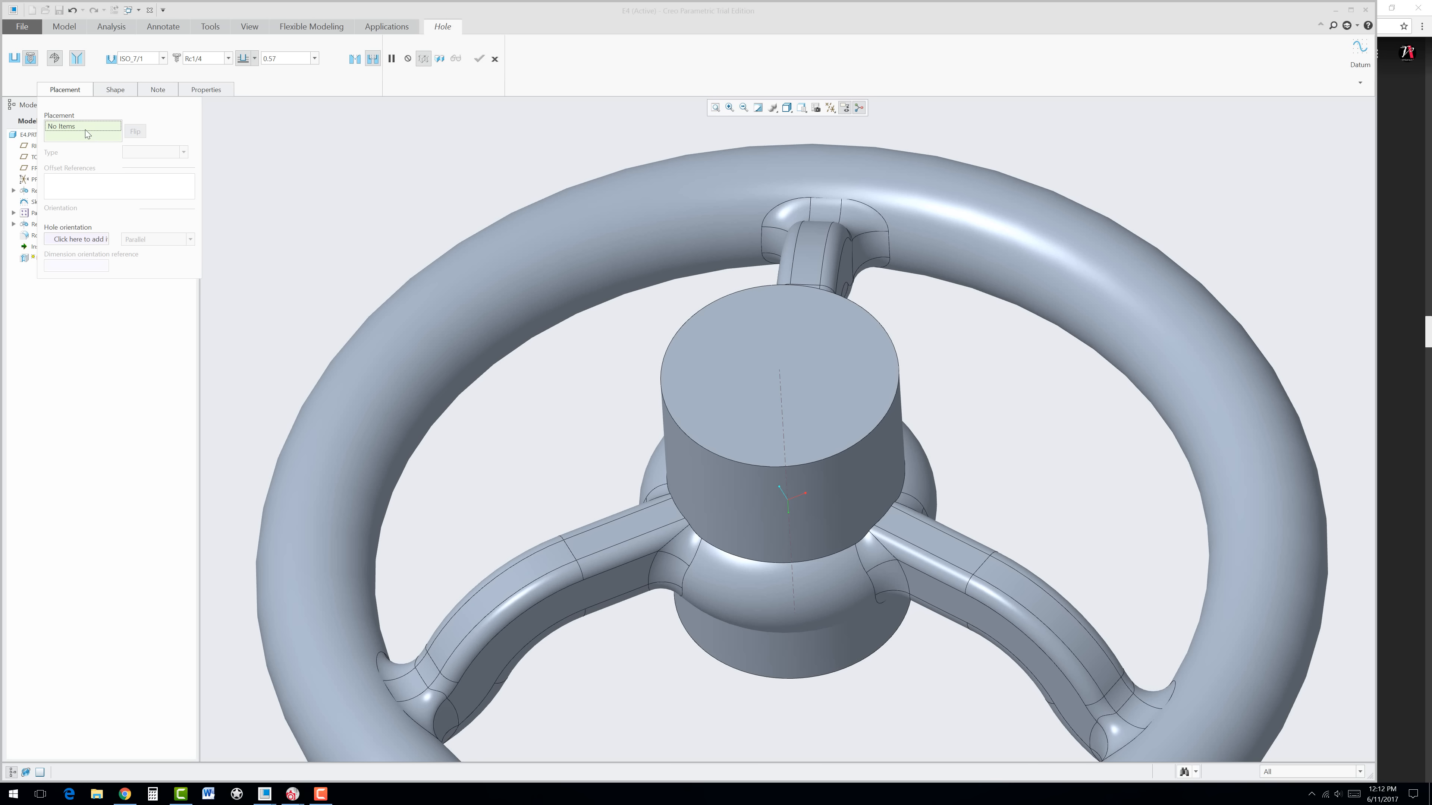
click(737, 373)
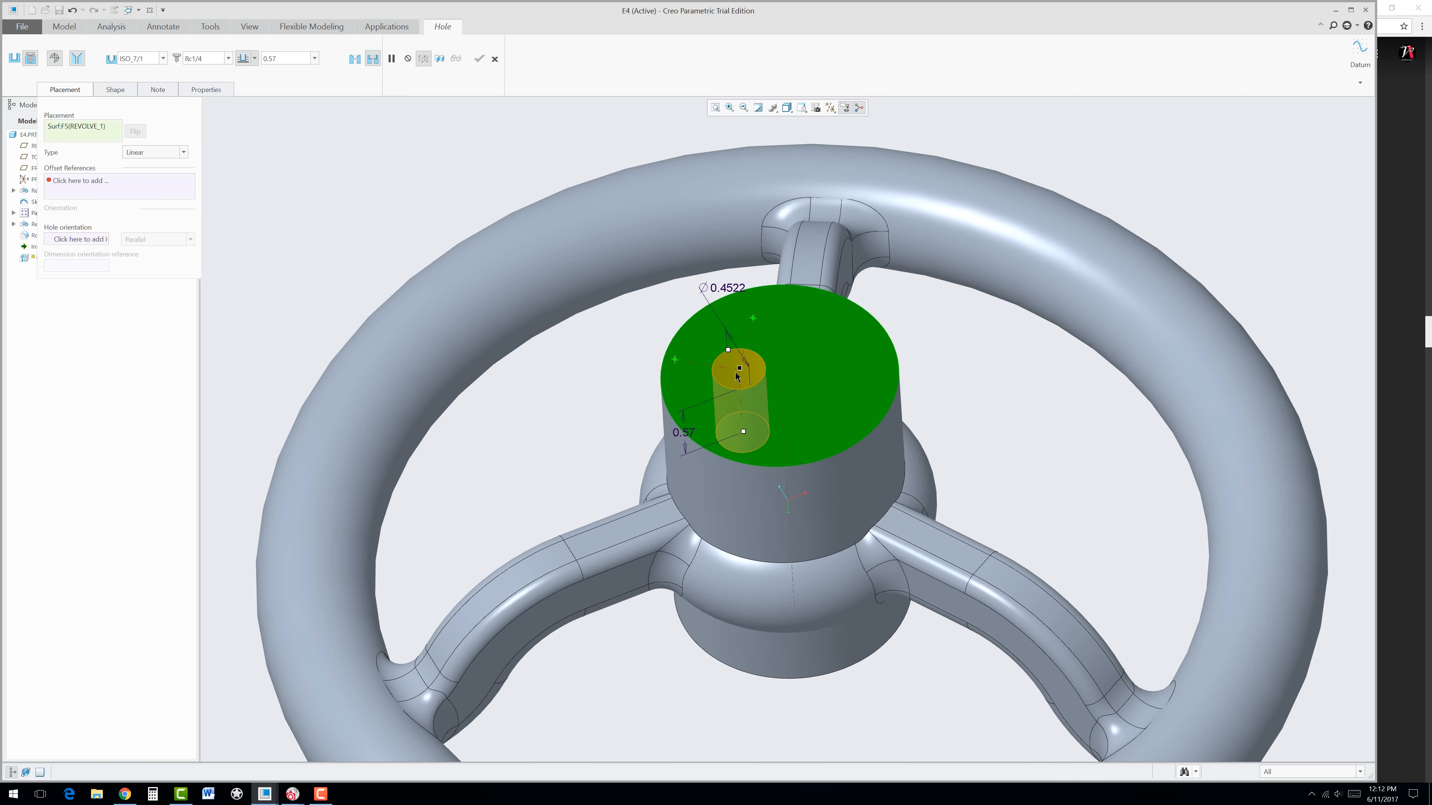
click(183, 152)
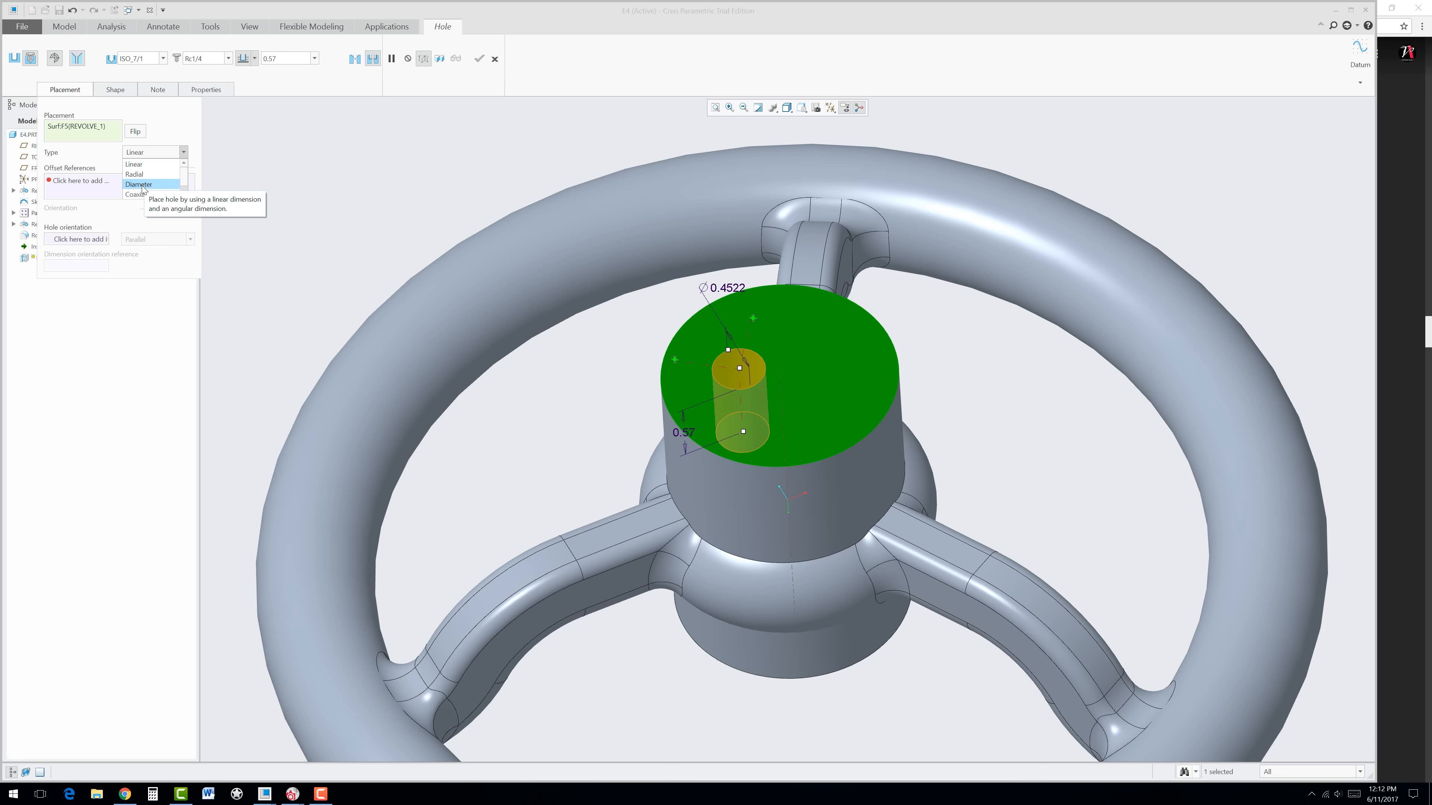
click(141, 185)
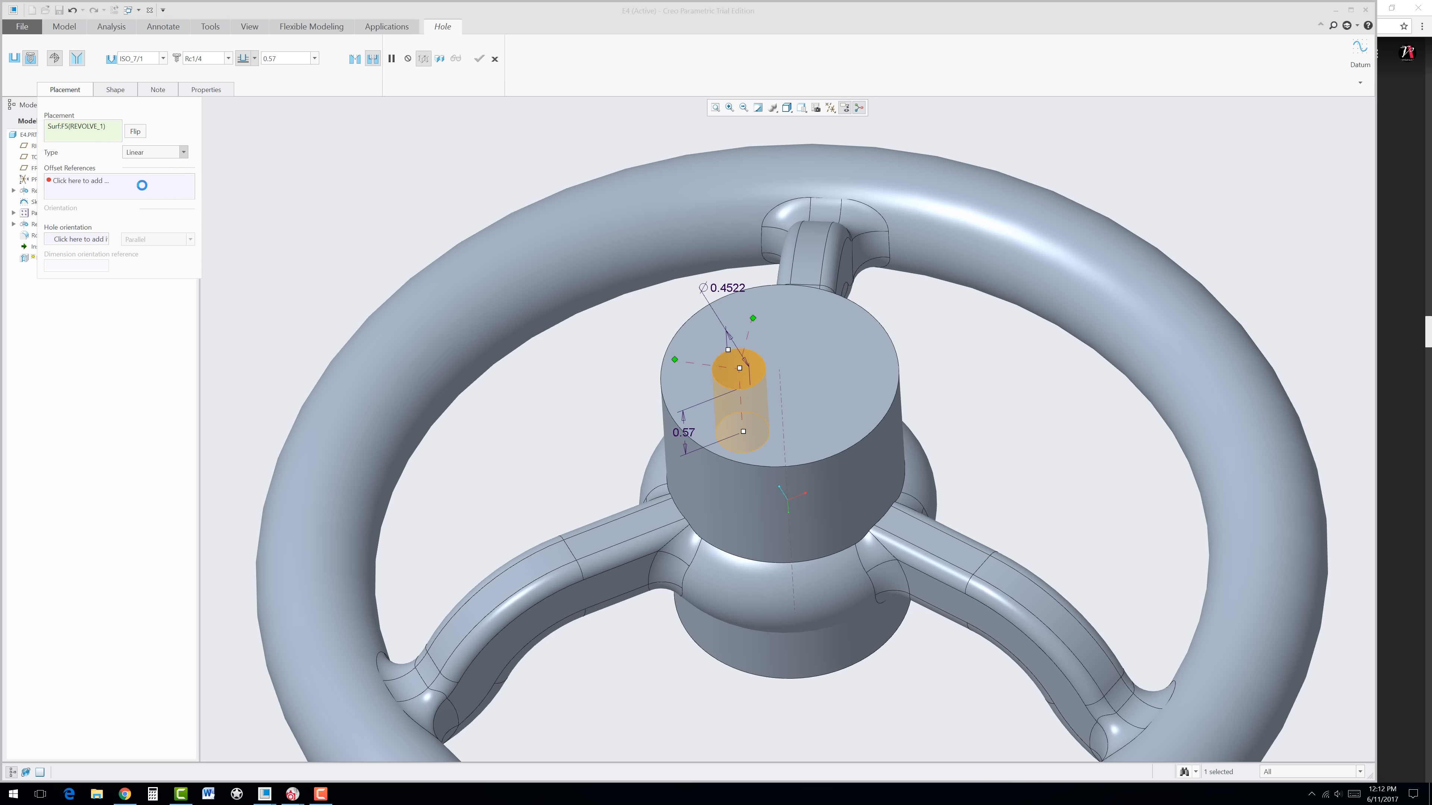
click(780, 393)
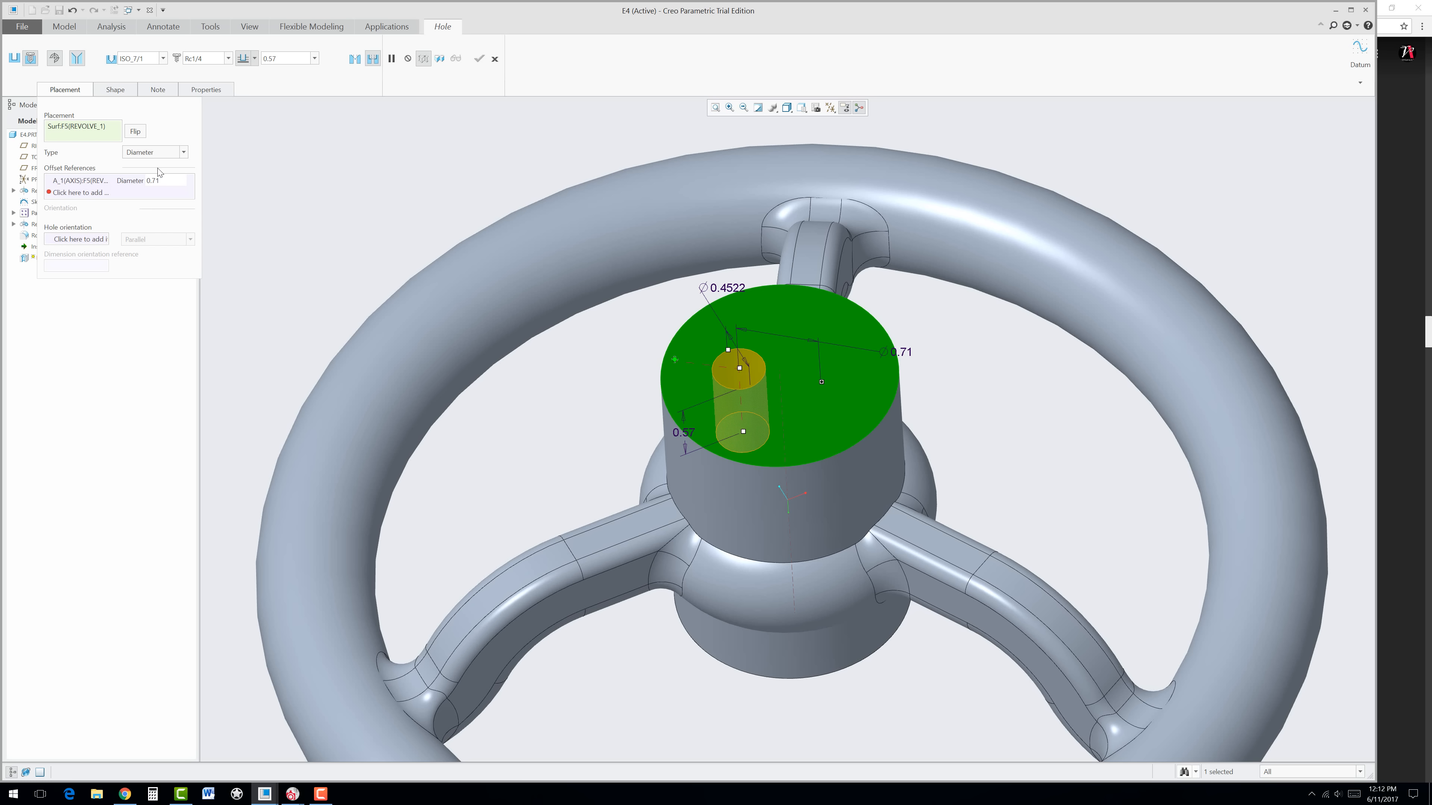
Step: Change the hole's placement type to Coaxial about the hub's axis and complete the Rc1/4 tapered hole
click(183, 152)
click(151, 195)
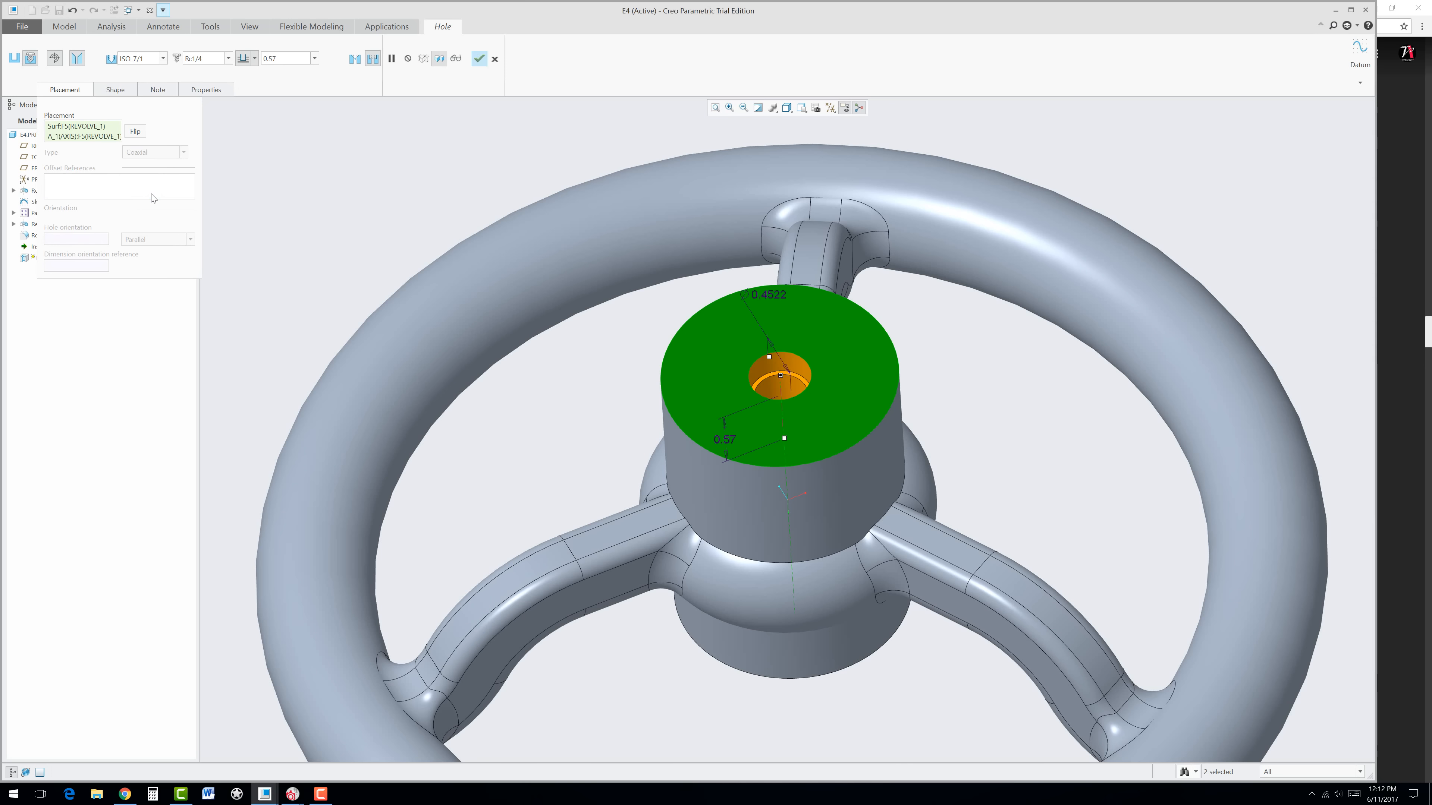
middle_drag(616, 493, 591, 441)
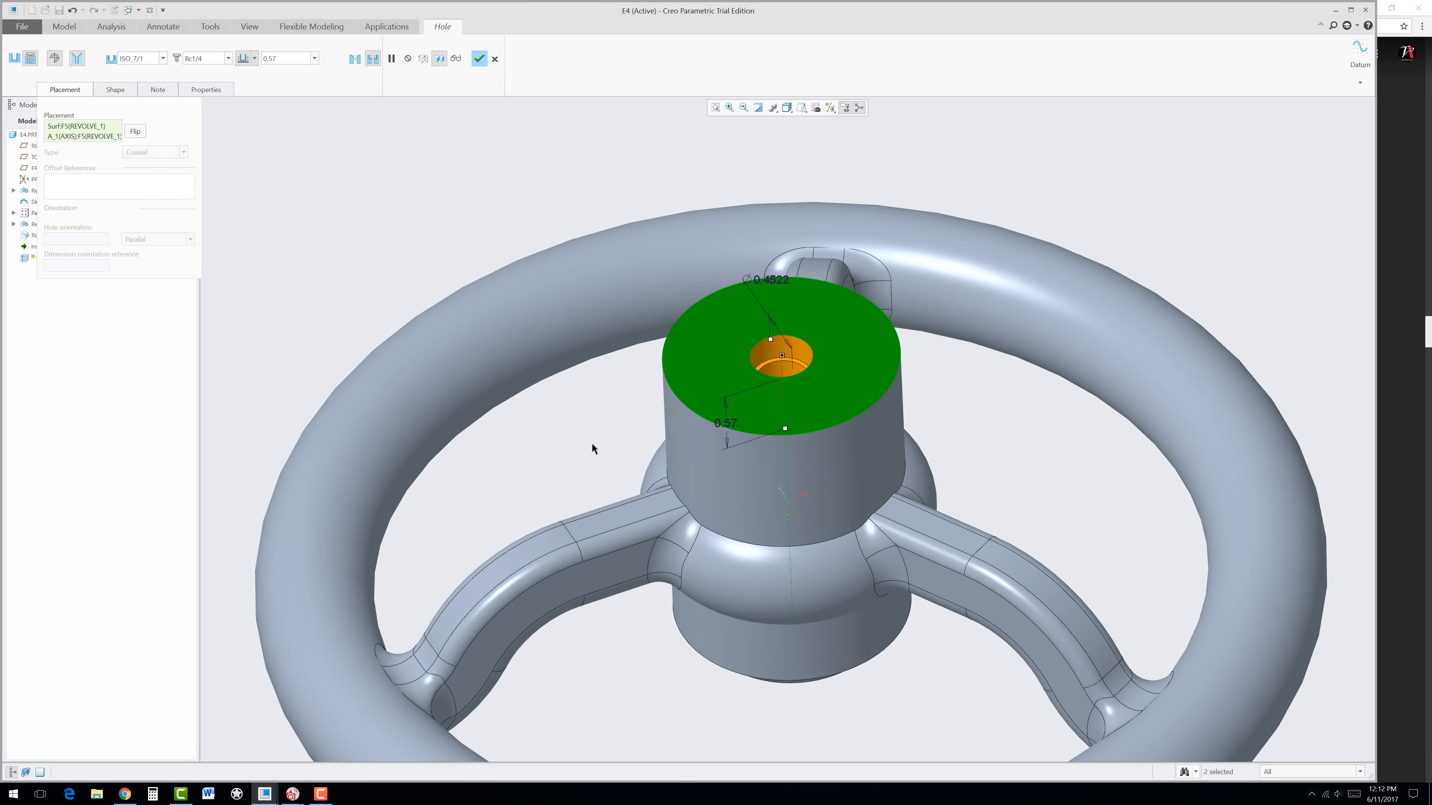
click(480, 59)
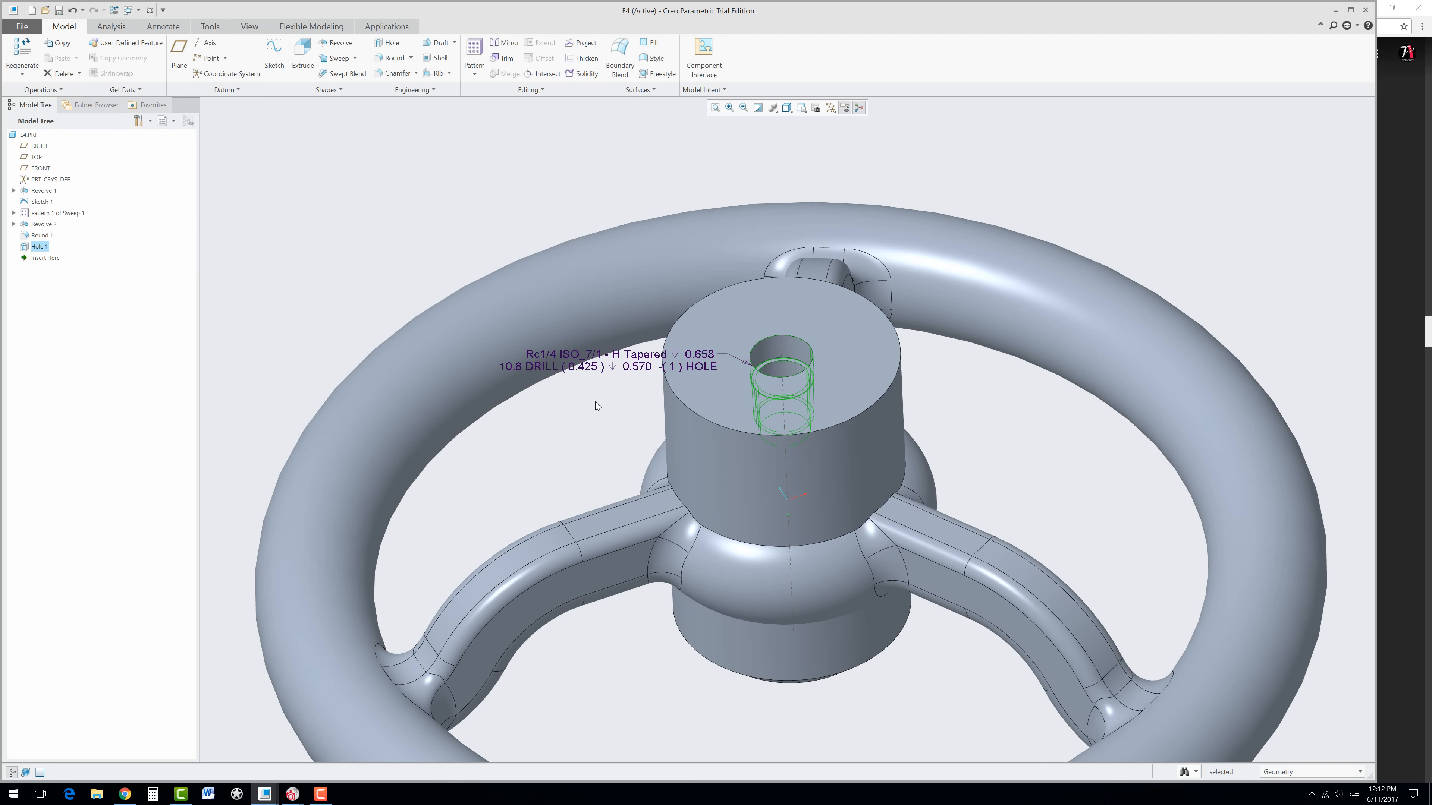
middle_drag(599, 430, 617, 447)
mouse_move(610, 446)
middle_down()
mouse_move(867, 409)
mouse_move(891, 360)
mouse_move(771, 450)
mouse_move(676, 428)
mouse_move(603, 387)
mouse_move(613, 395)
middle_up()
scroll(614, 395, down, 2)
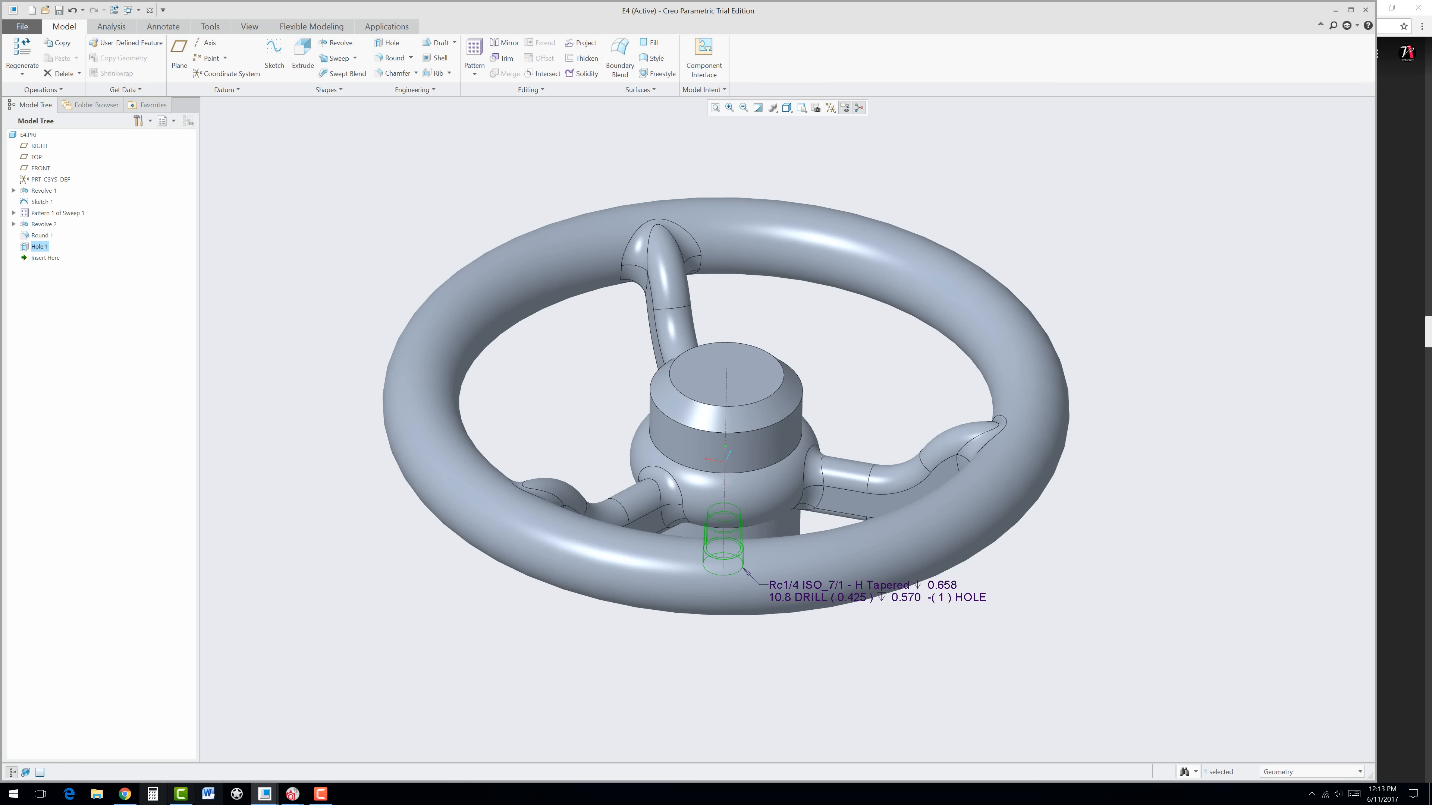
Step: Switch to the Creo 4_0 Basic 2018.pdf manual in Chrome and examine the Lab 3c electrical receptacle plate drawing on page 51
click(124, 794)
scroll(647, 569, down, 20)
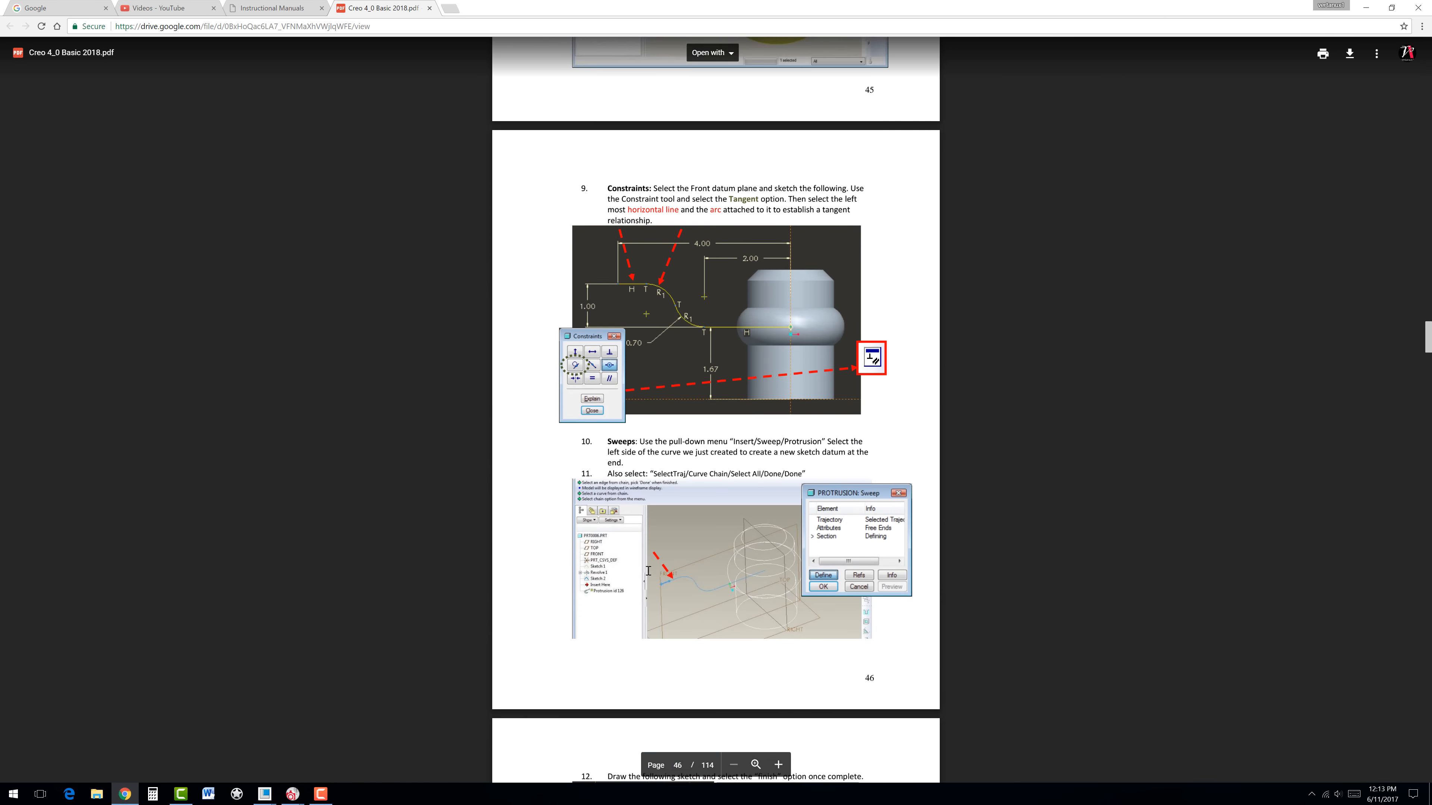
scroll(647, 568, down, 20)
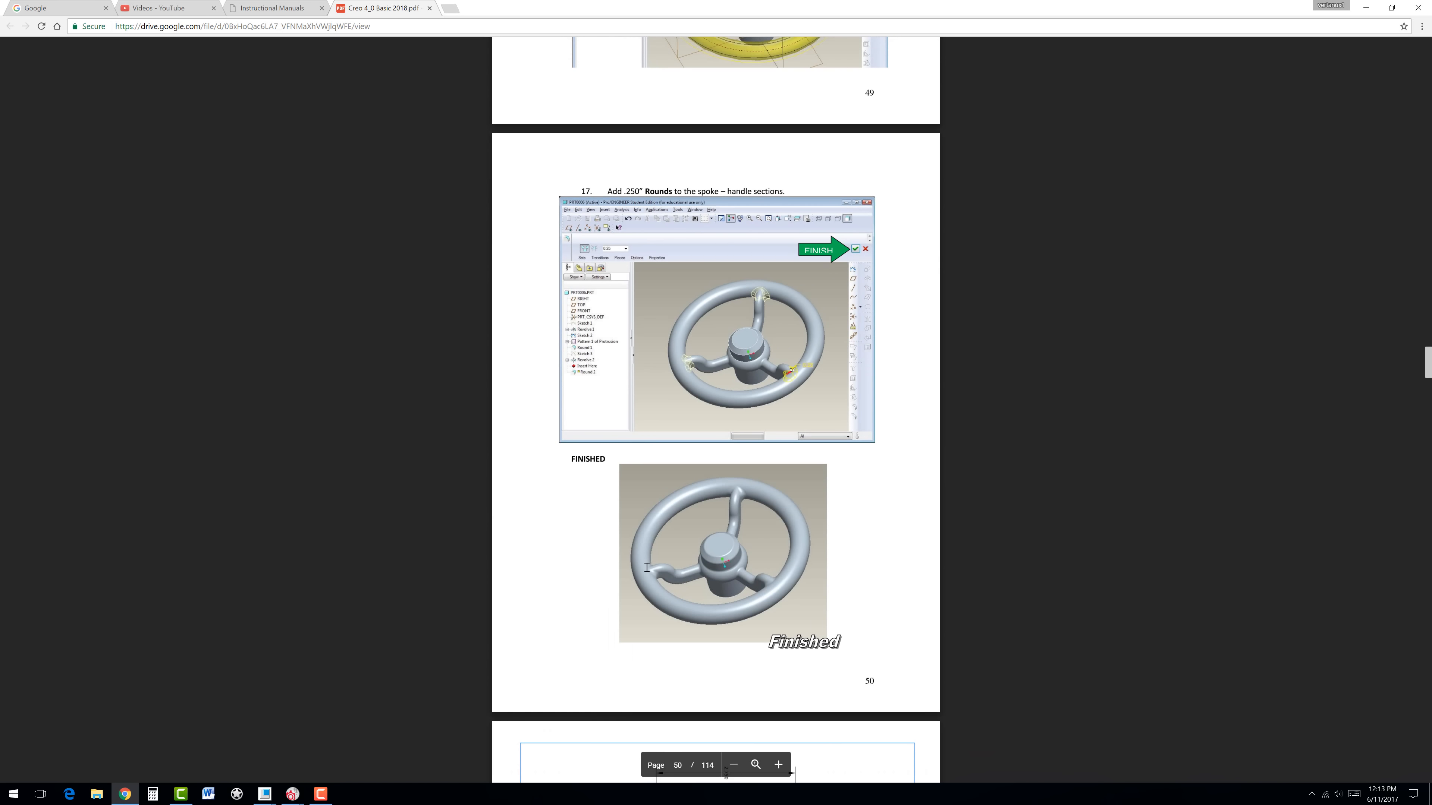
scroll(647, 566, down, 6)
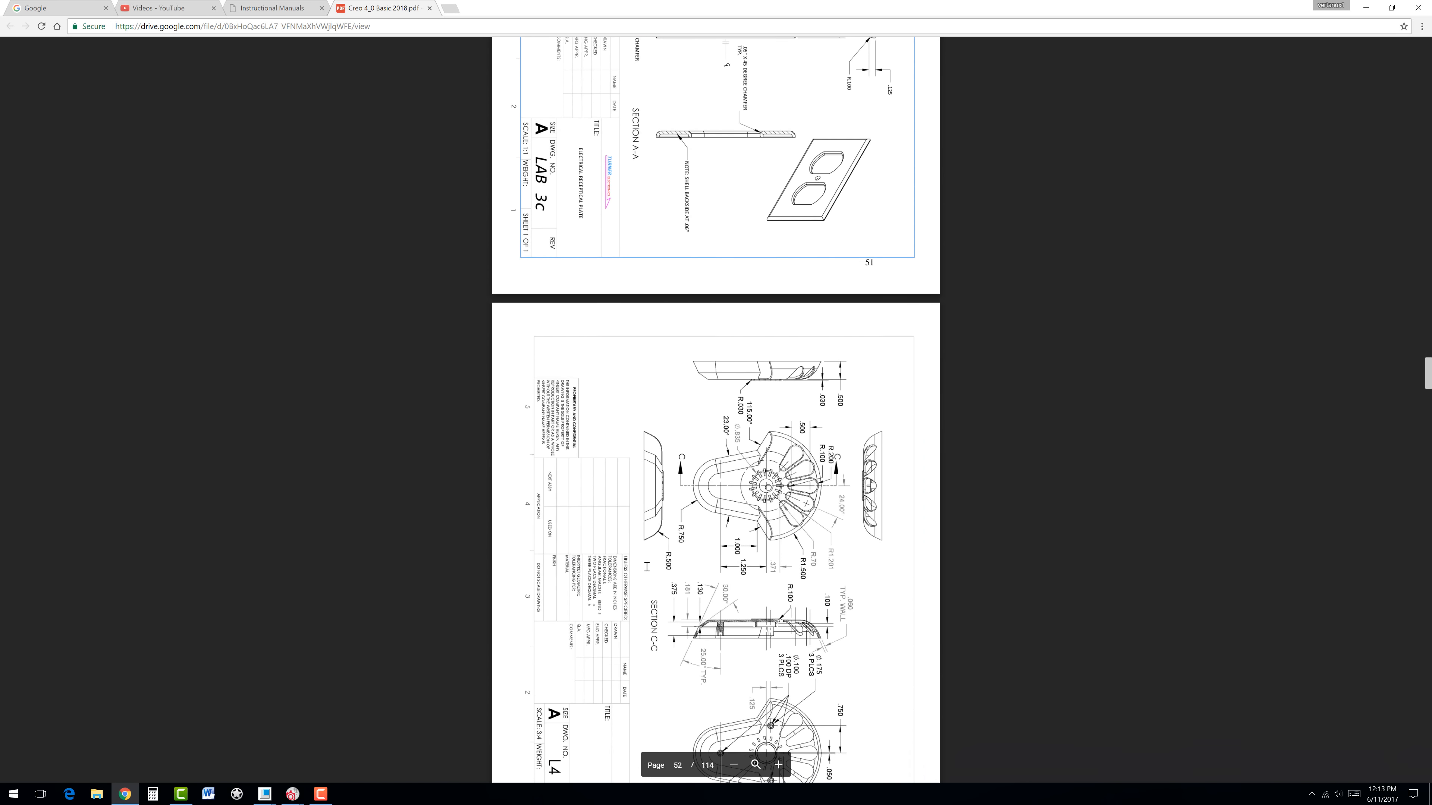
scroll(647, 567, up, 5)
scroll(646, 566, up, 2)
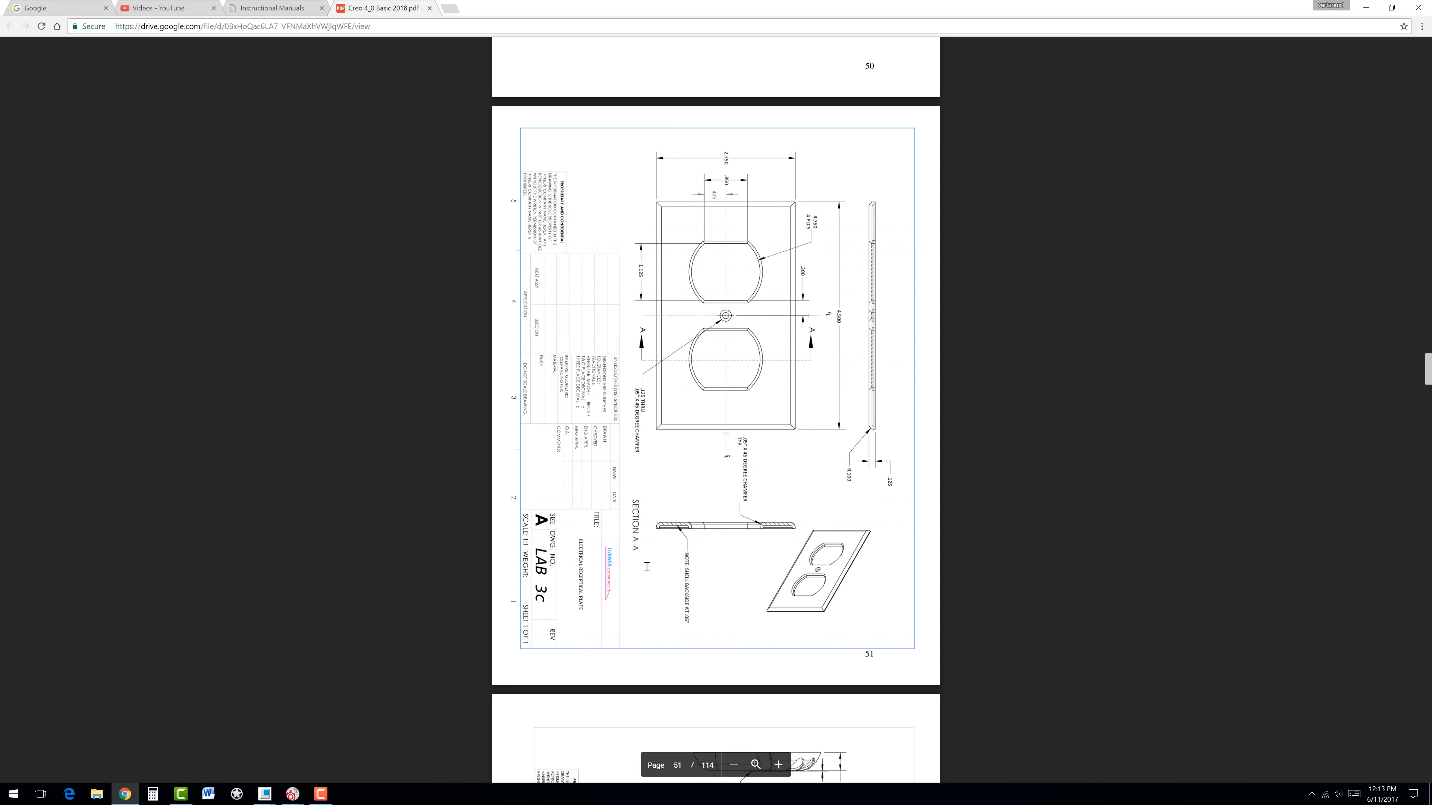
scroll(647, 567, up, 1)
scroll(647, 567, down, 13)
scroll(658, 572, up, 2)
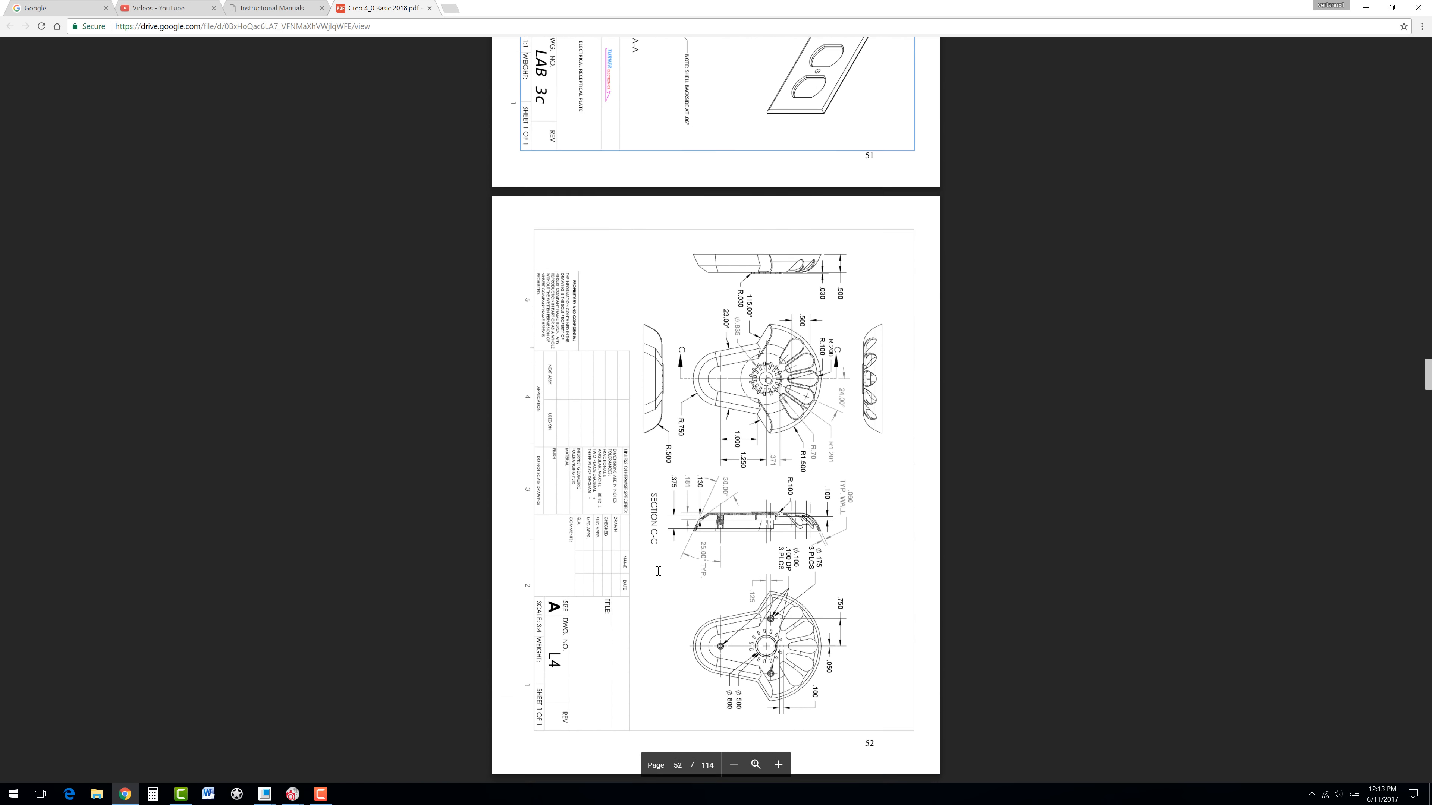
scroll(657, 571, up, 10)
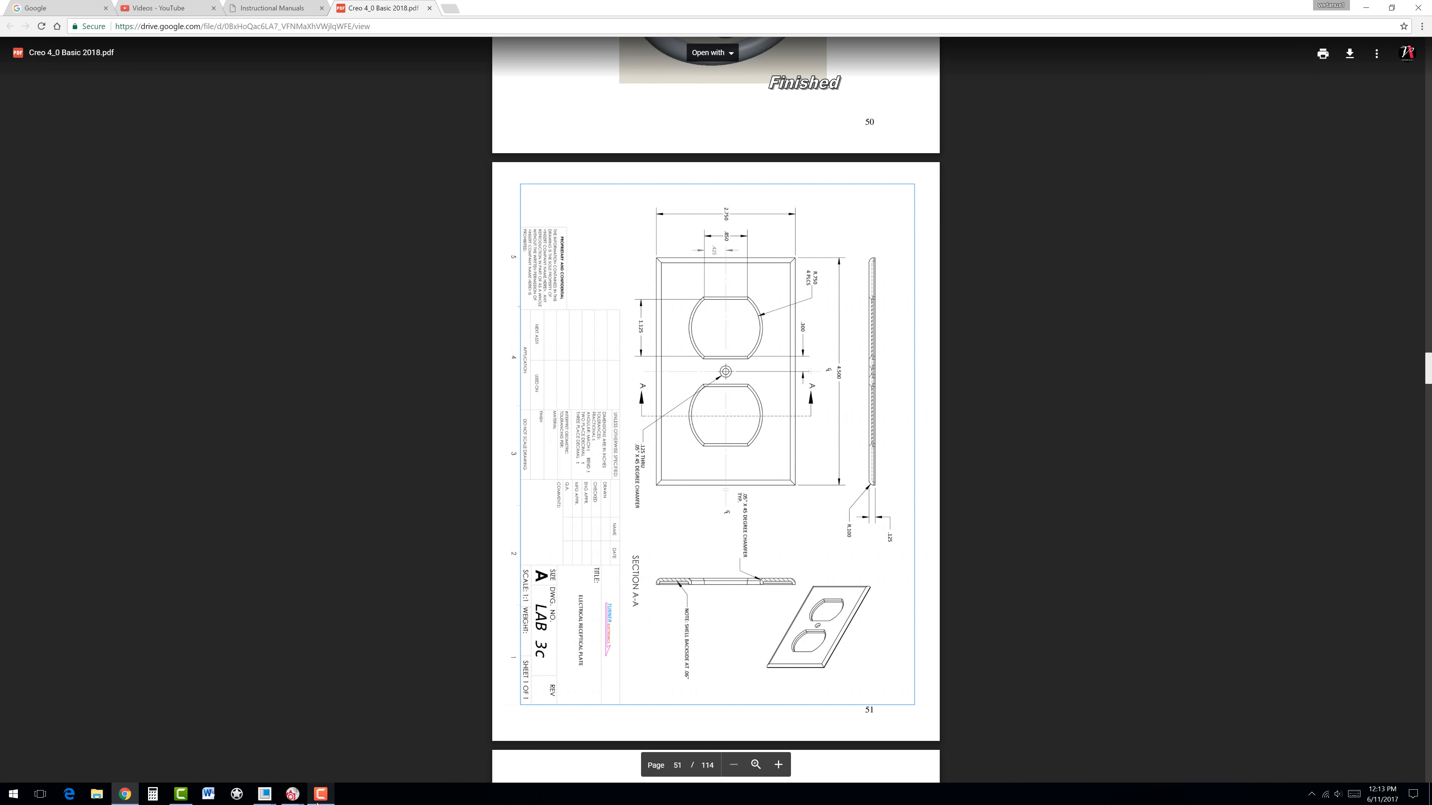
Step: Switch back to Creo Parametric and create a new solid part named L3C with the default template
mouse_move(265, 794)
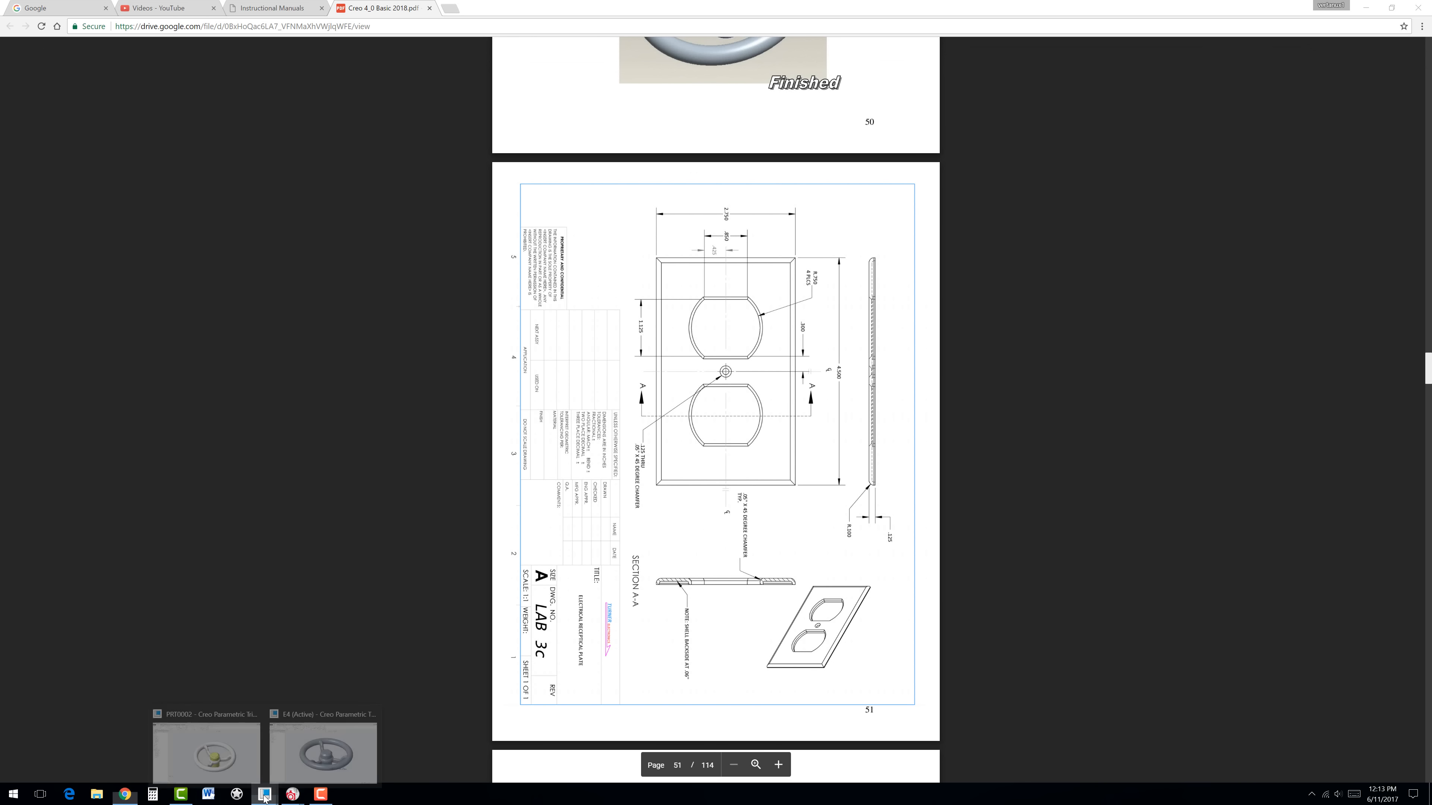
click(305, 754)
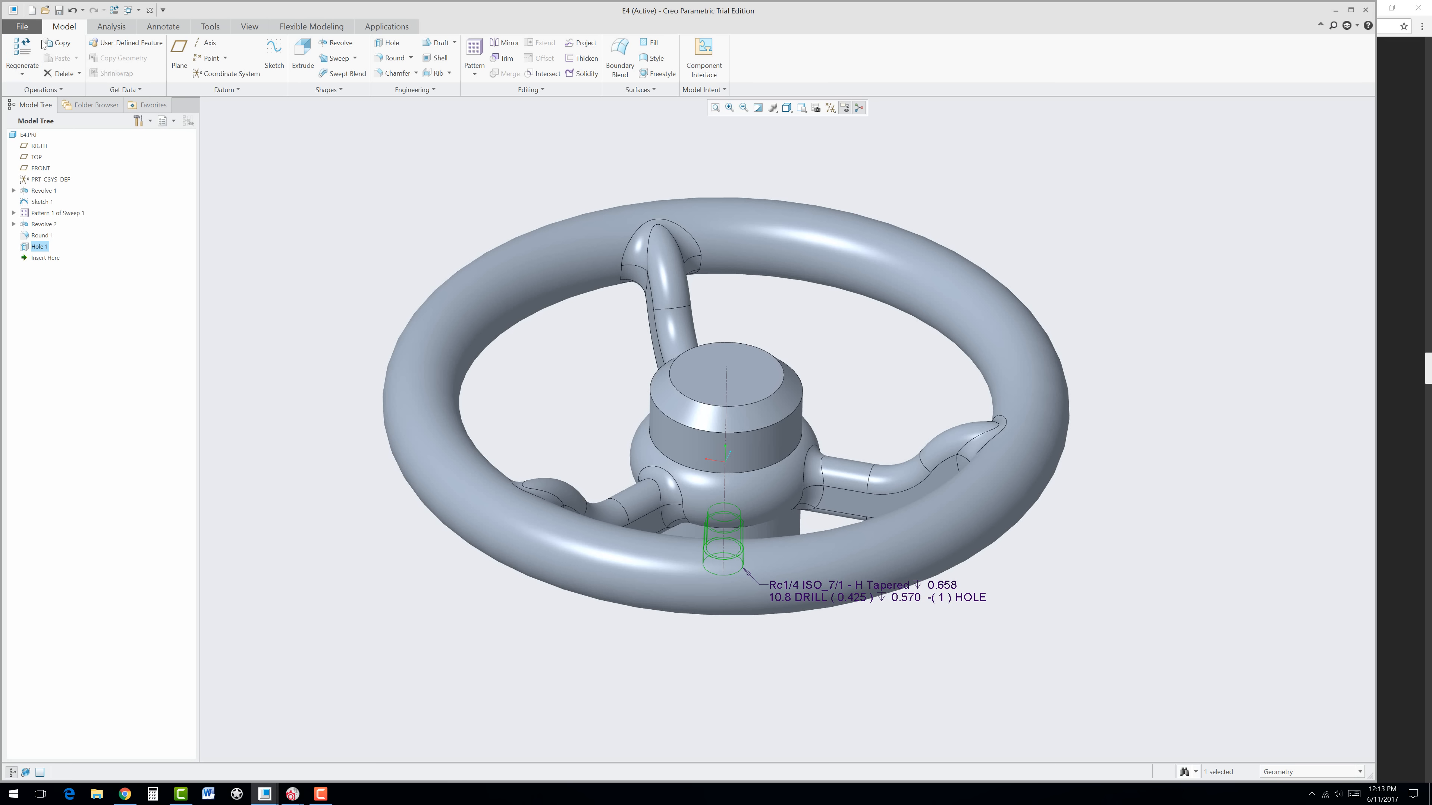
click(32, 10)
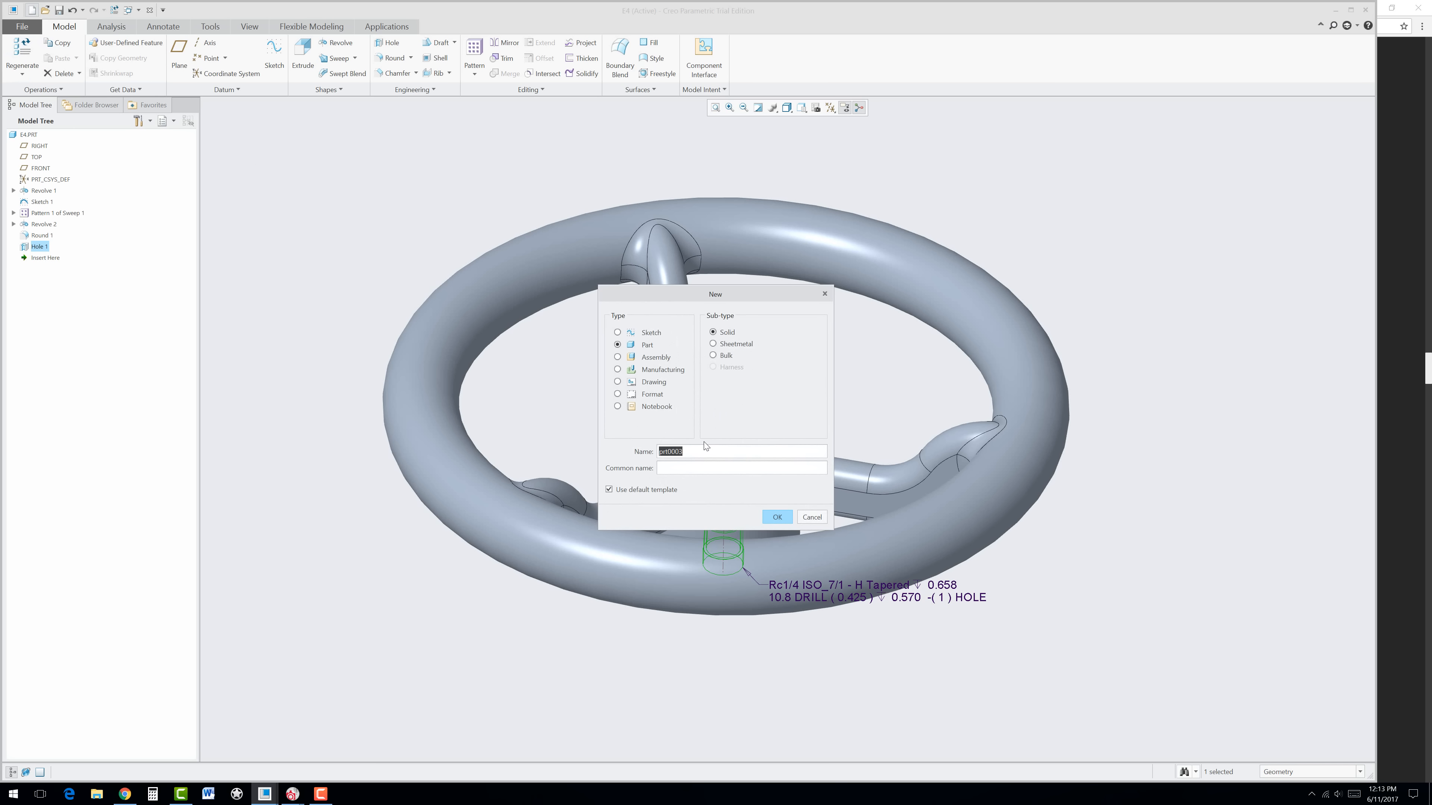
text(L3C)
click(776, 518)
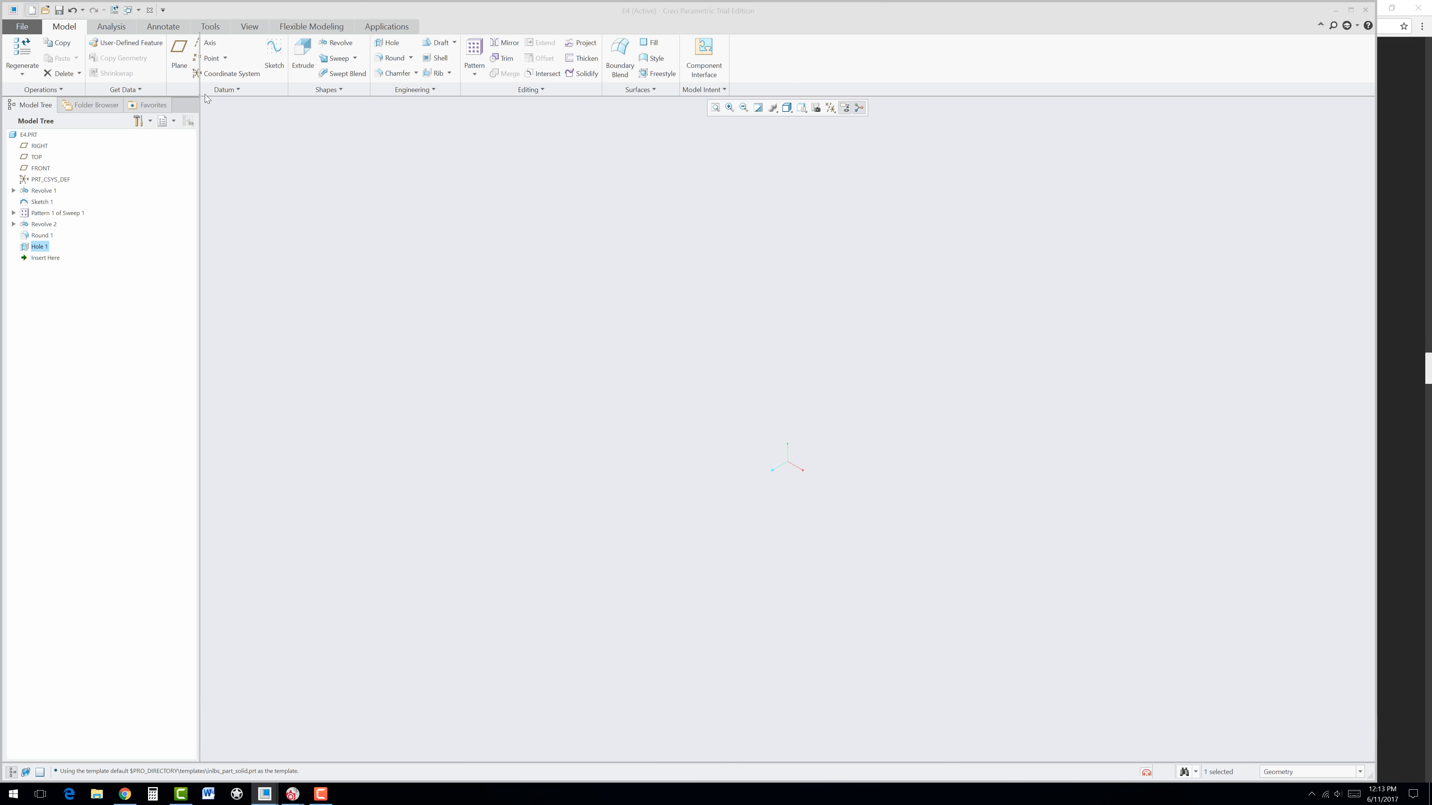
Step: Start an Extrude on the FRONT plane and sketch a center rectangle about 275 by 163 at the origin
click(303, 56)
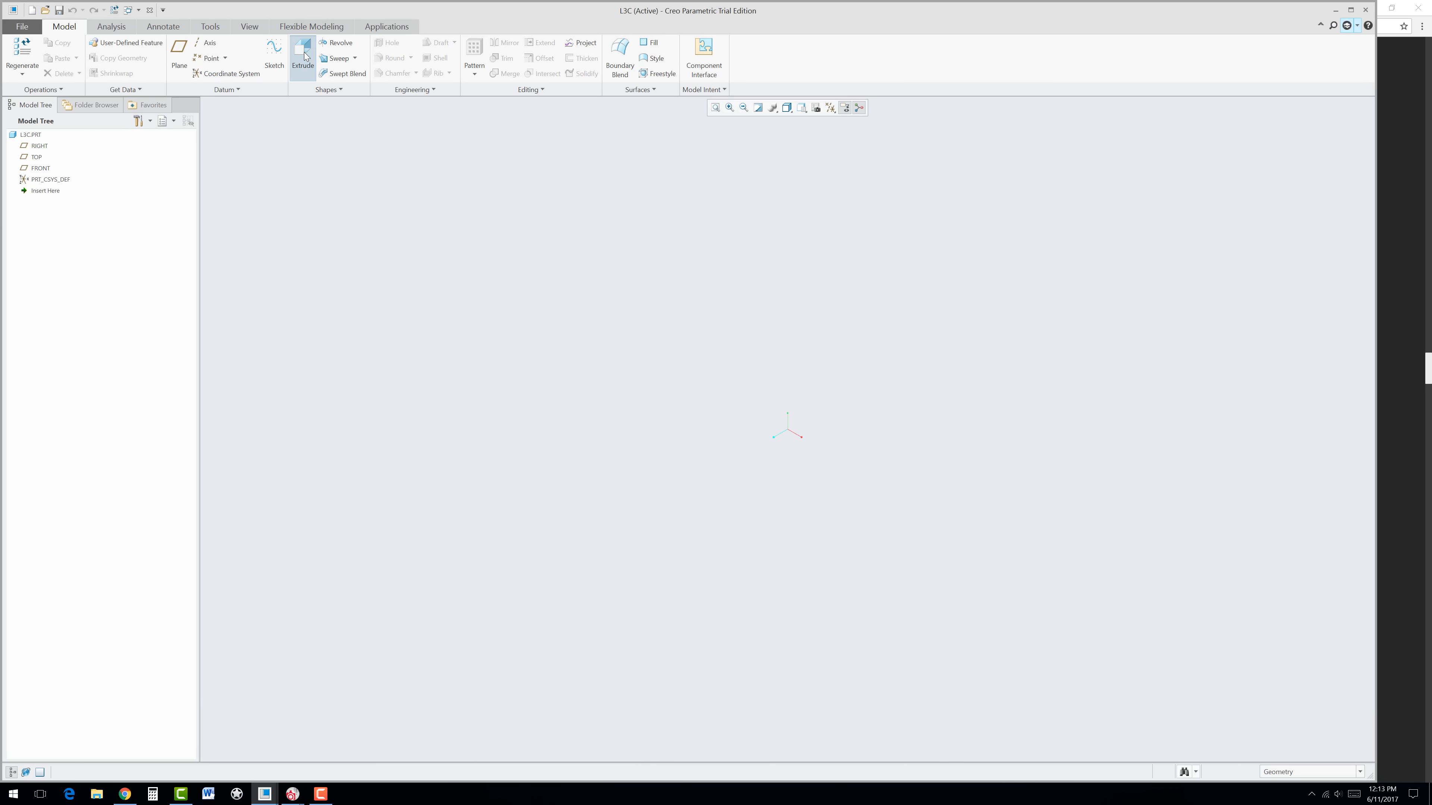
click(40, 168)
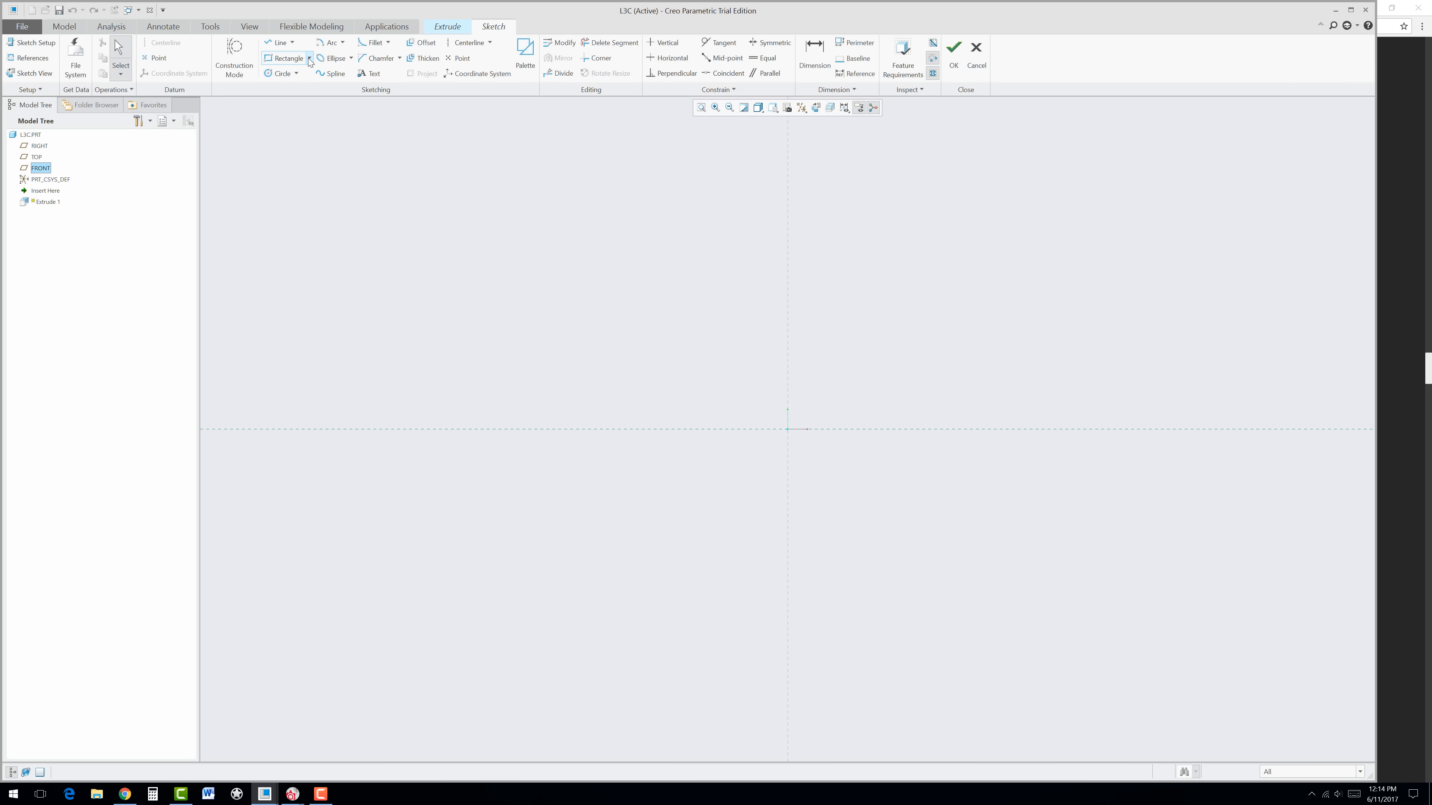
click(308, 58)
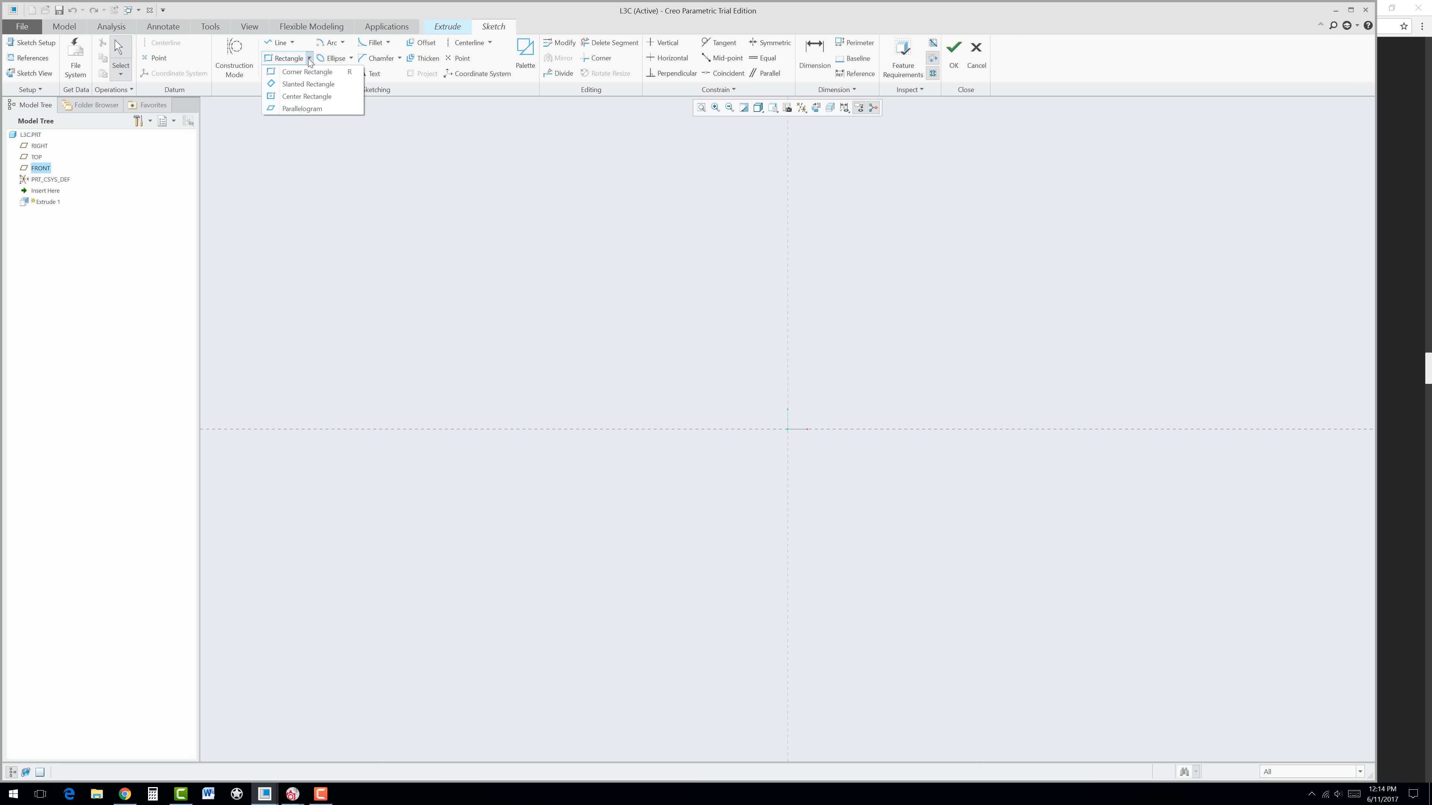
click(285, 99)
click(788, 429)
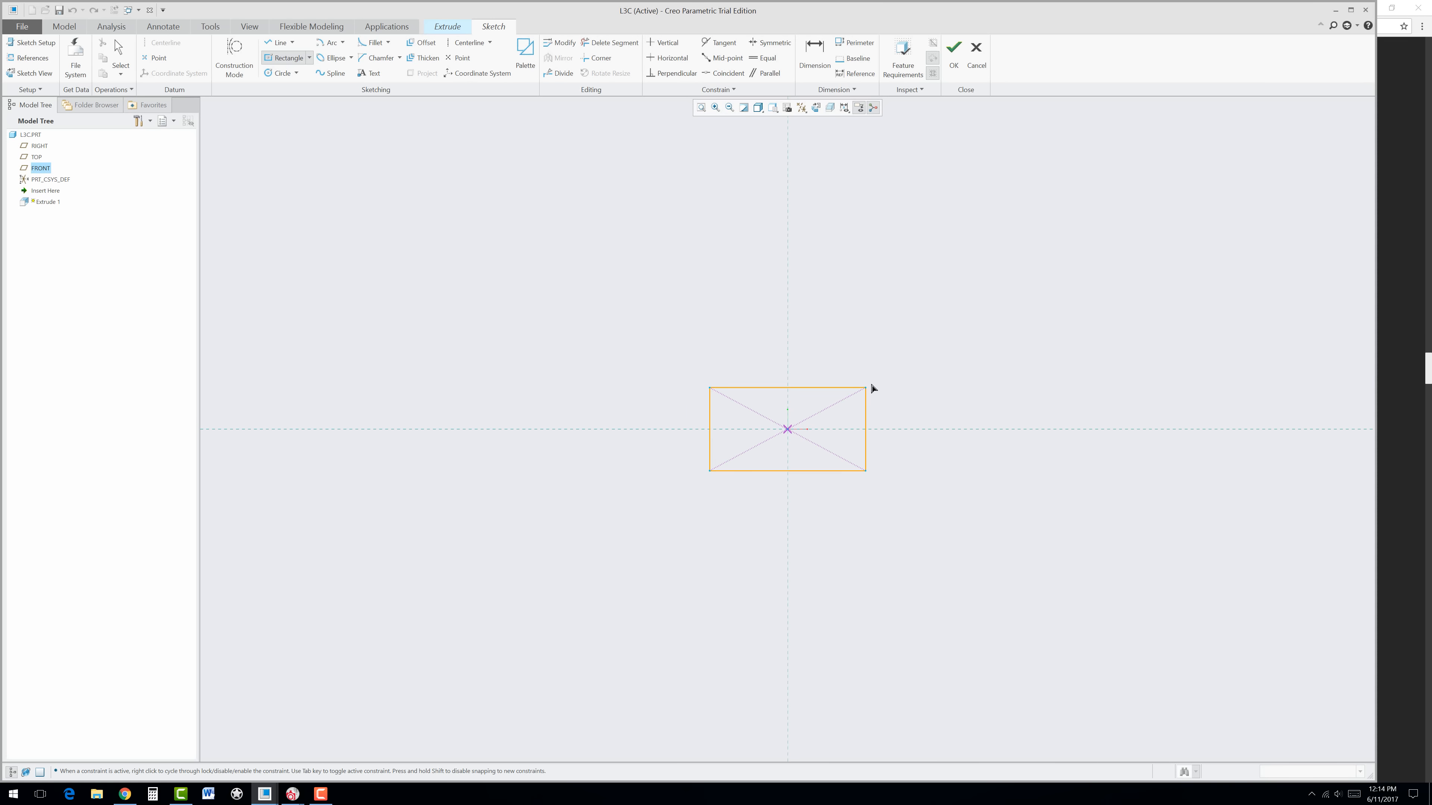
click(931, 345)
middle_click(997, 388)
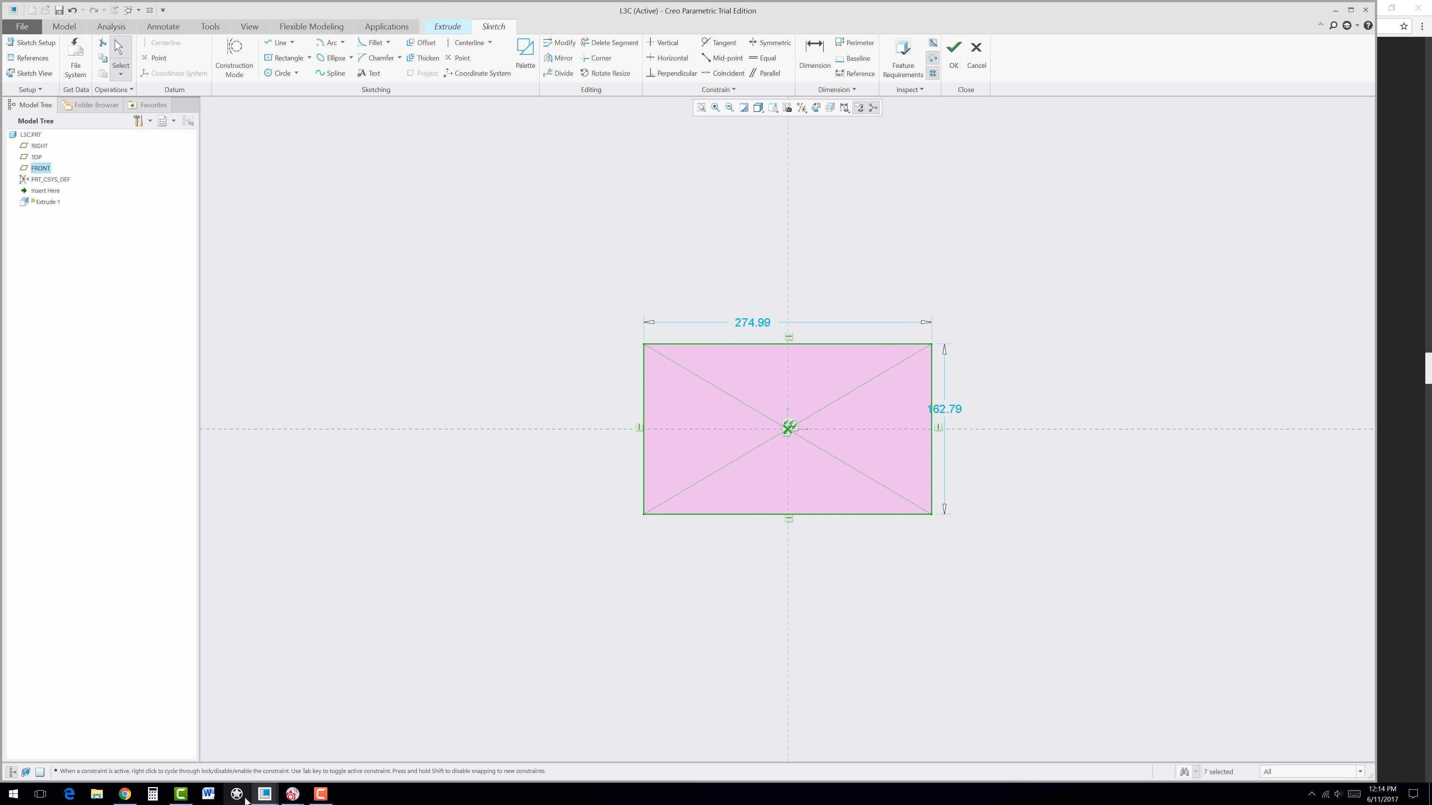
Step: Check the plate dimensions in the PDF drawing, then set the rectangle's width to 4.5 and its height to 2.75
click(125, 794)
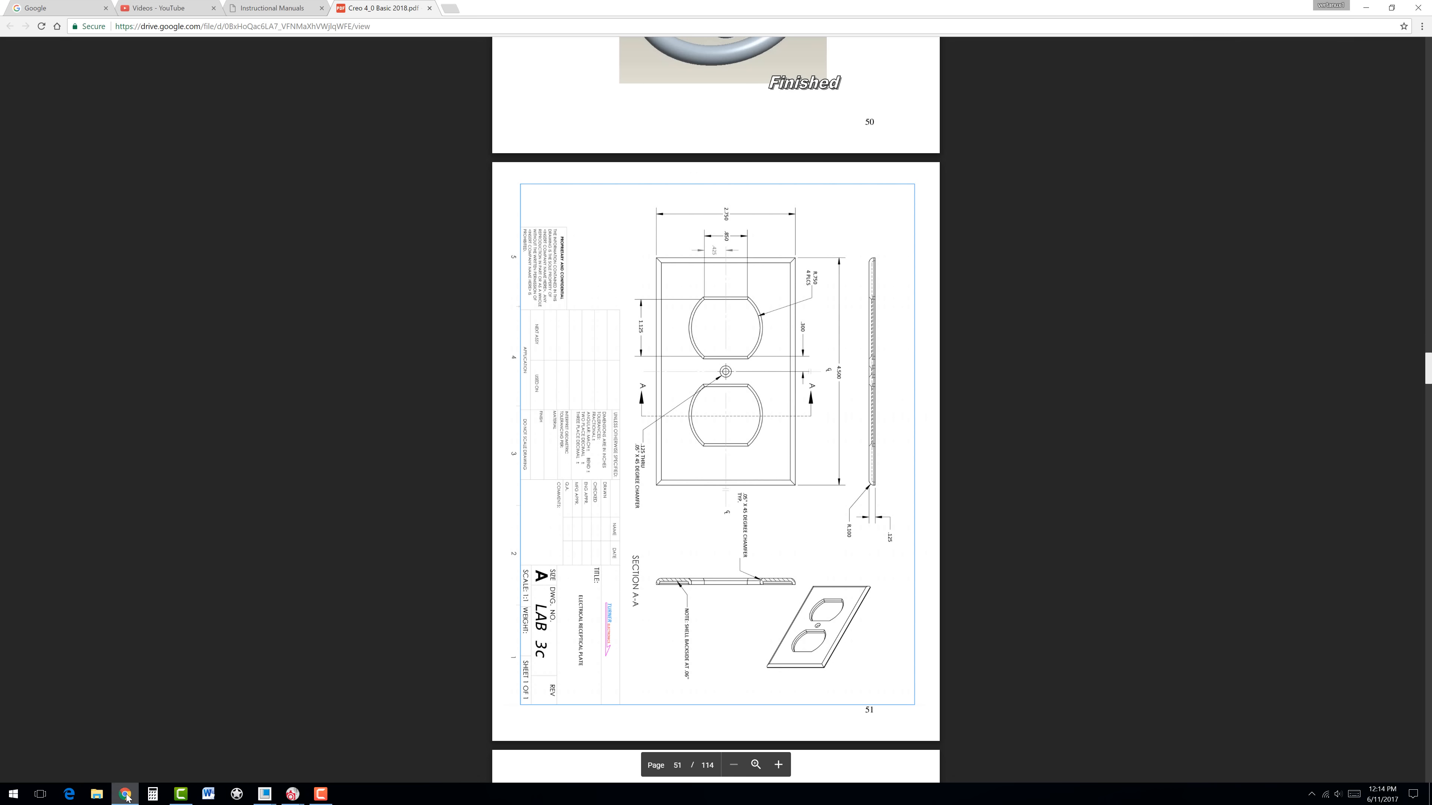
click(125, 794)
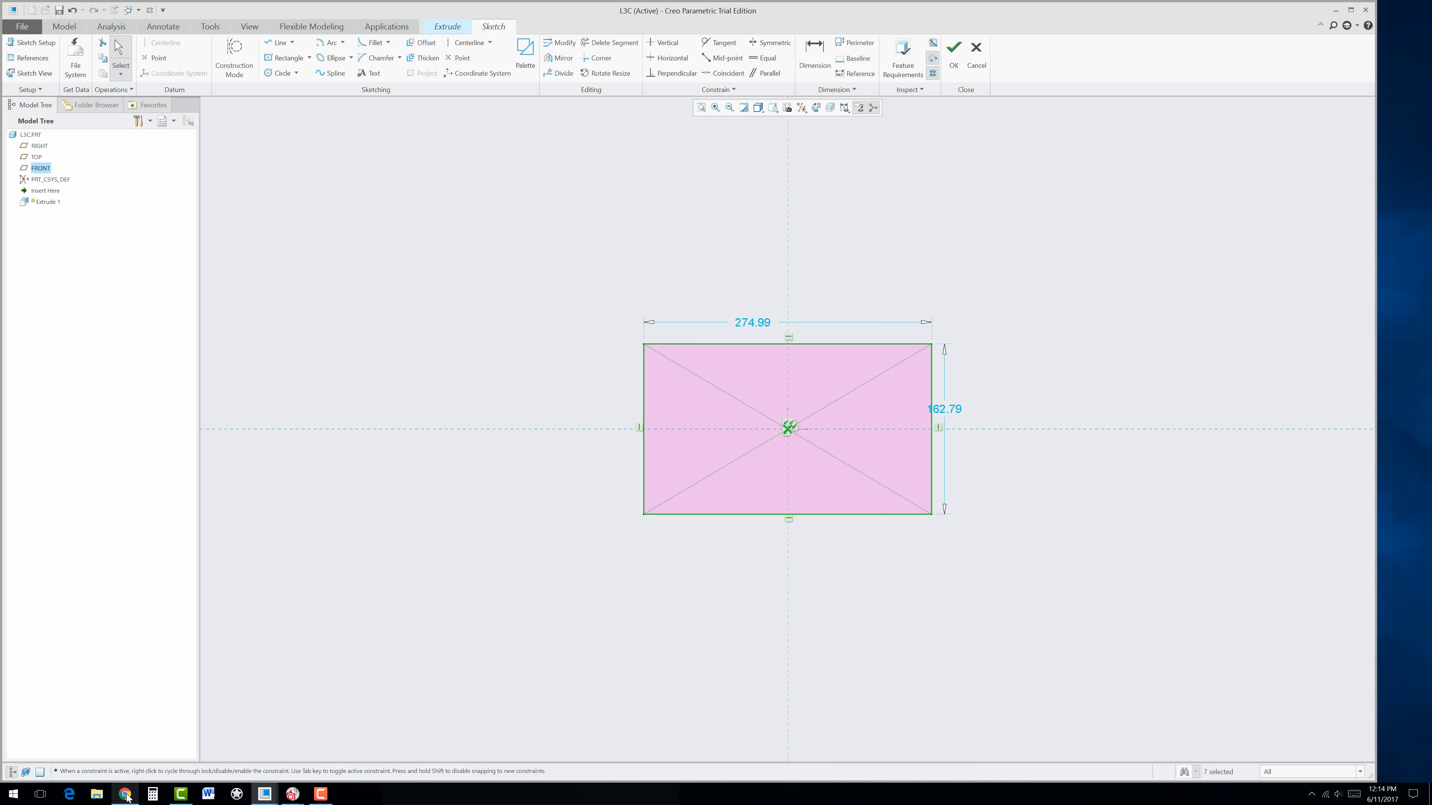
double_click(749, 327)
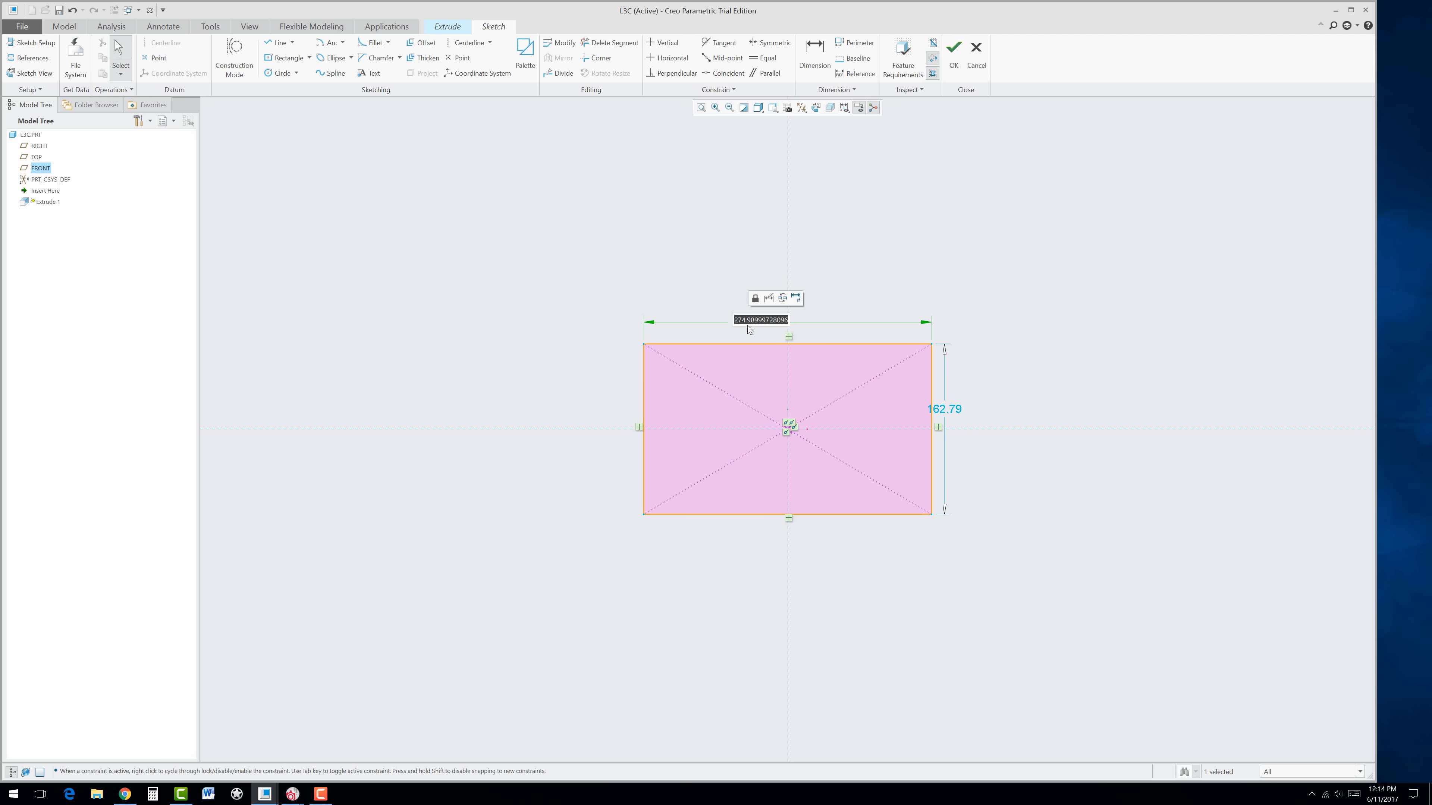
text(4.5)
key(Return)
double_click(812, 376)
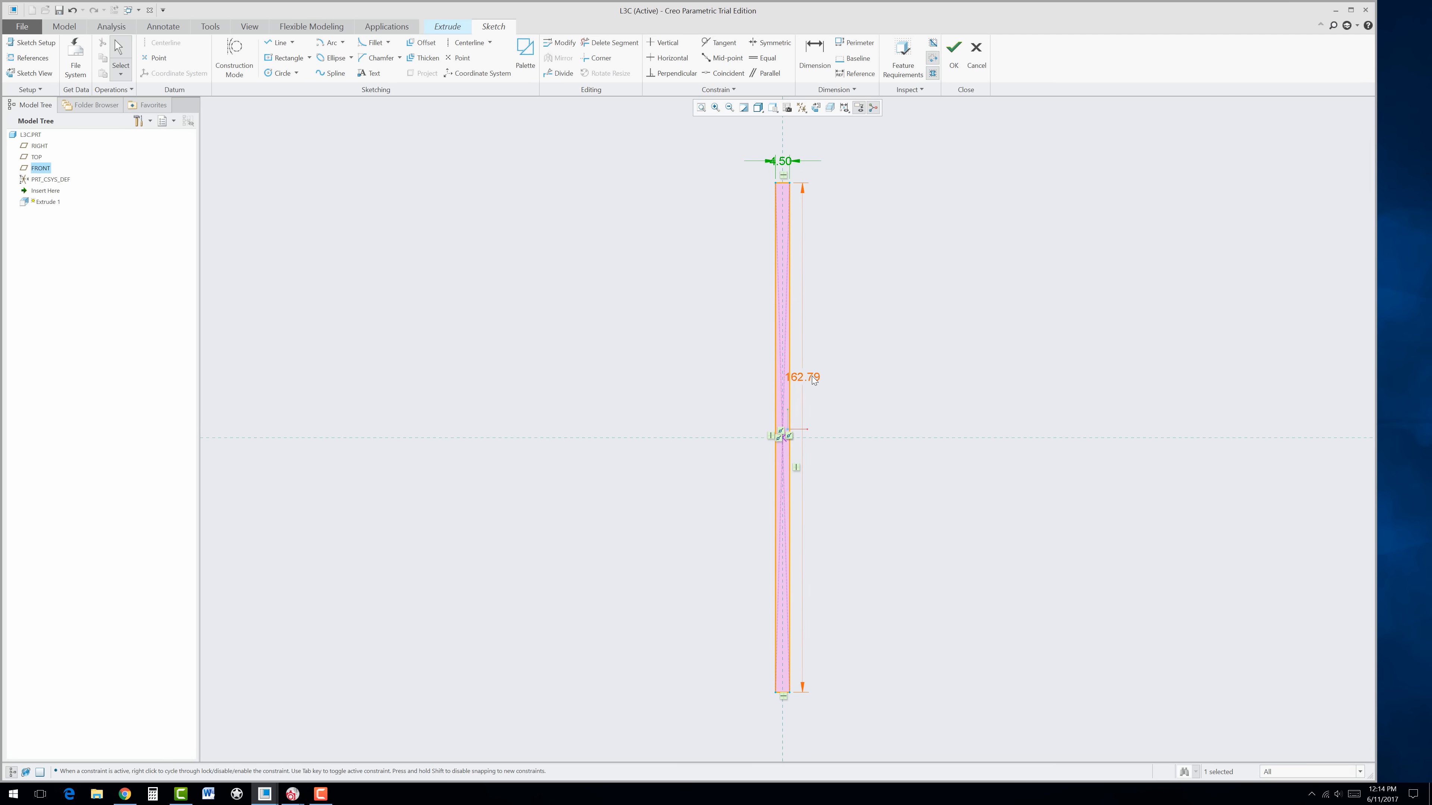
text(2.75)
key(Return)
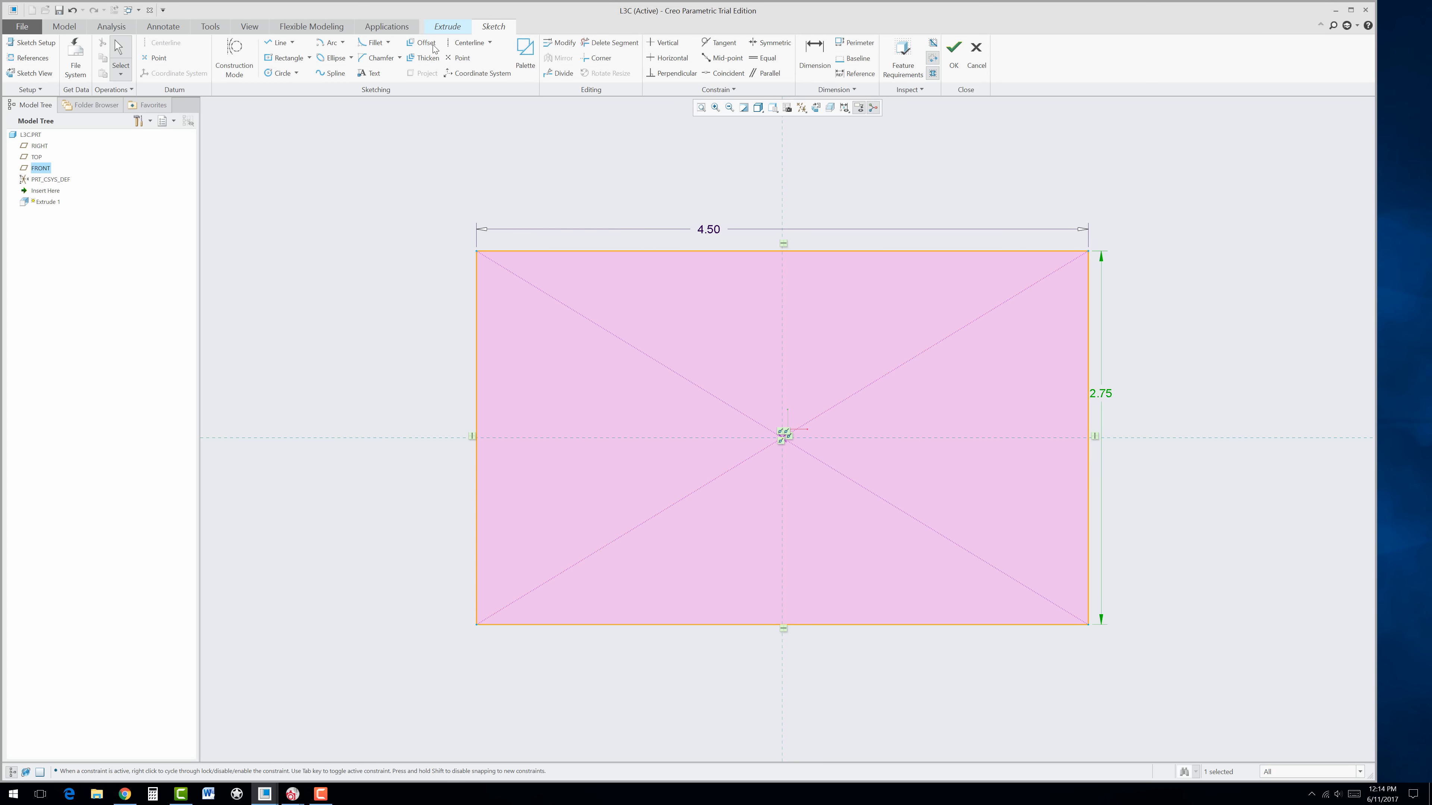
Step: Add a vertical and a horizontal centerline through the rectangle's center
click(468, 43)
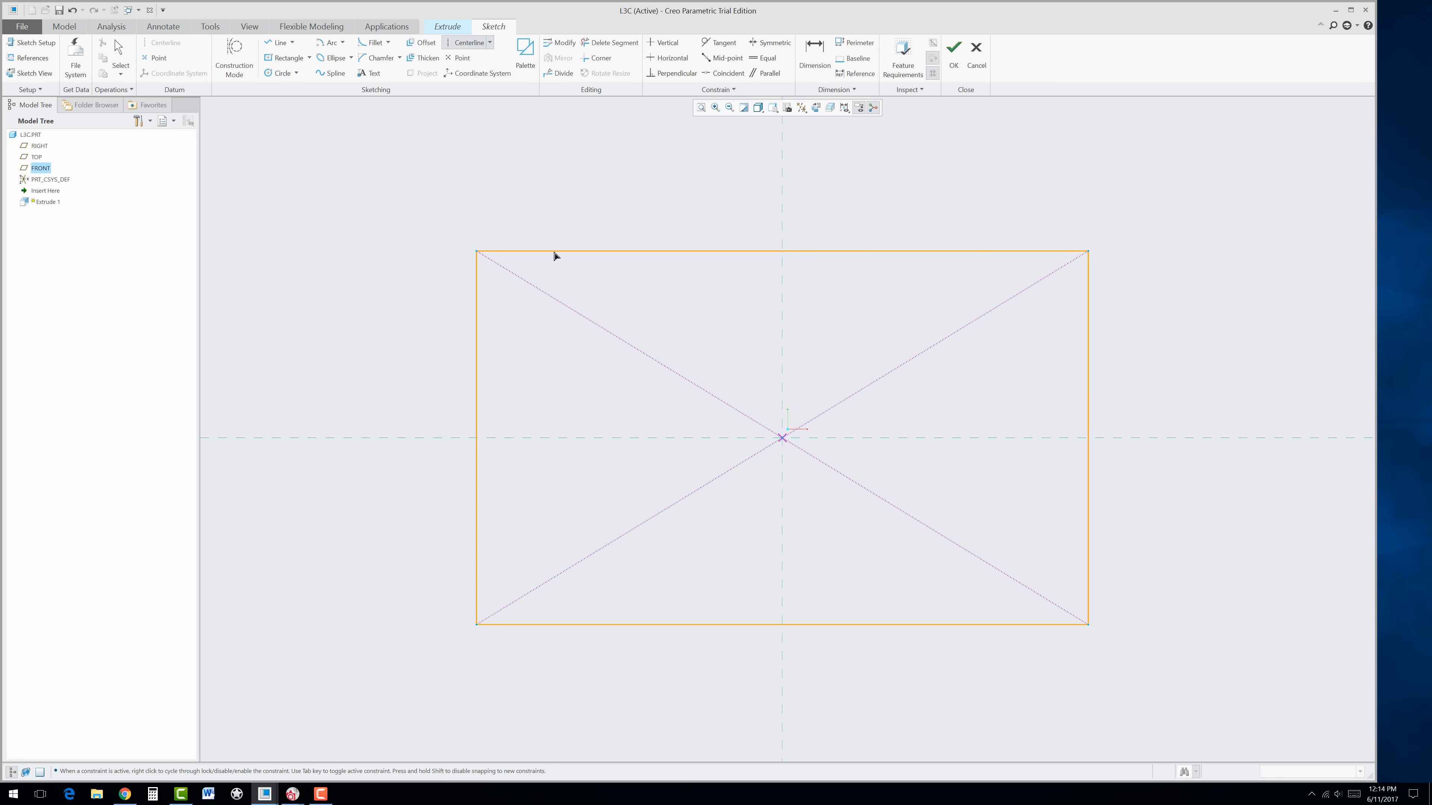
click(782, 438)
click(783, 387)
click(781, 437)
click(725, 446)
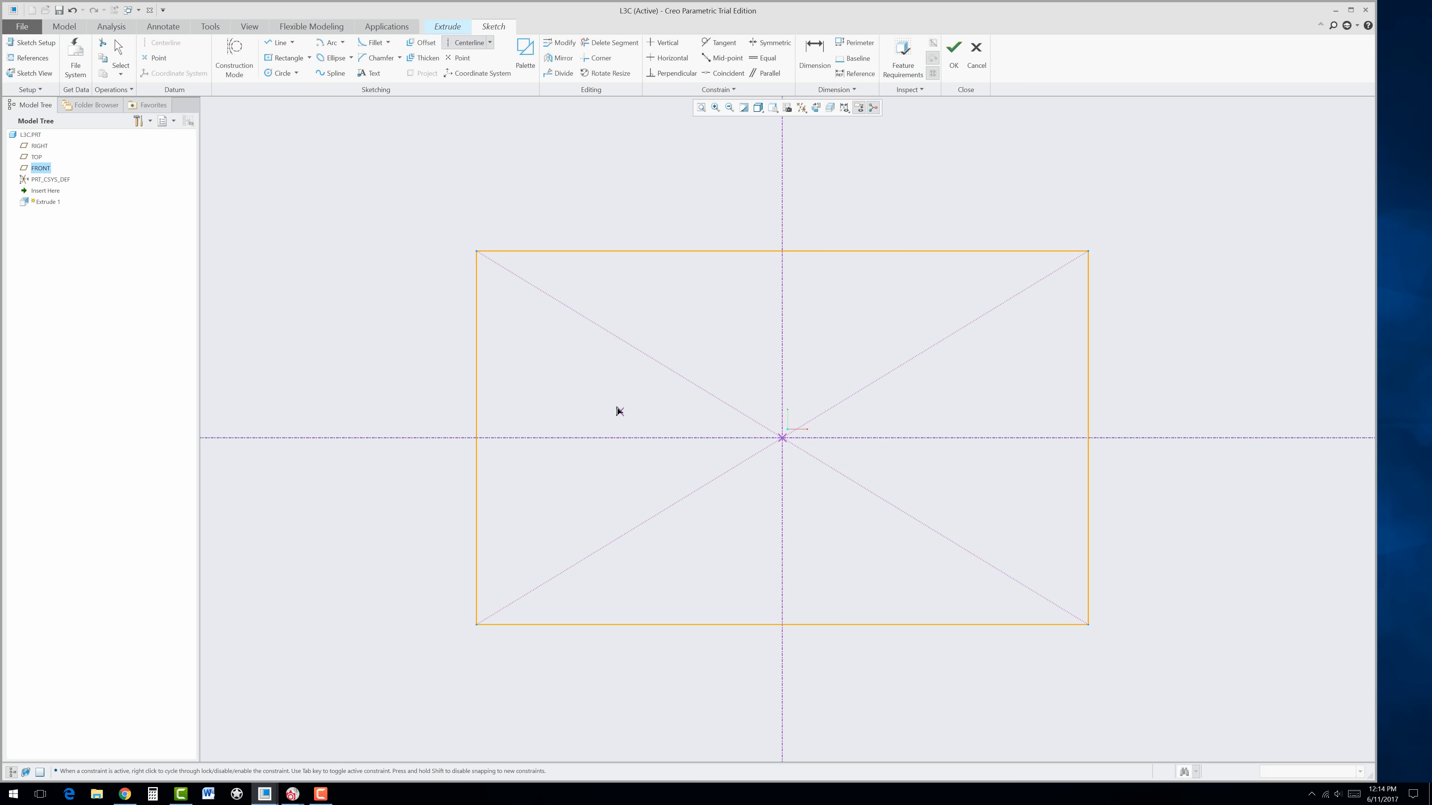
middle_click(612, 407)
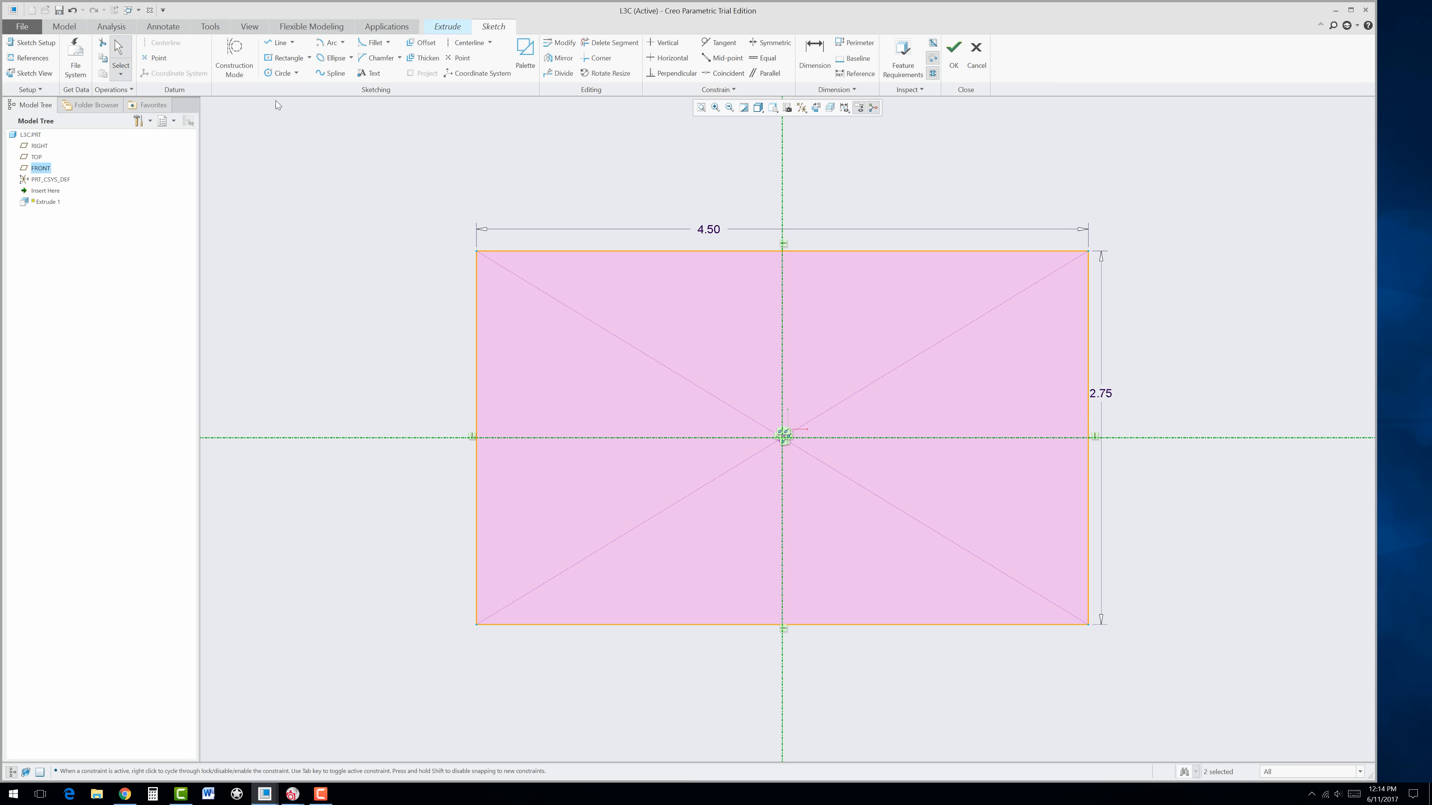
Step: Sketch a center rectangle about 0.78 wide and 1.44 high on the horizontal centerline, about 0.60 left of the vertical centerline
click(288, 60)
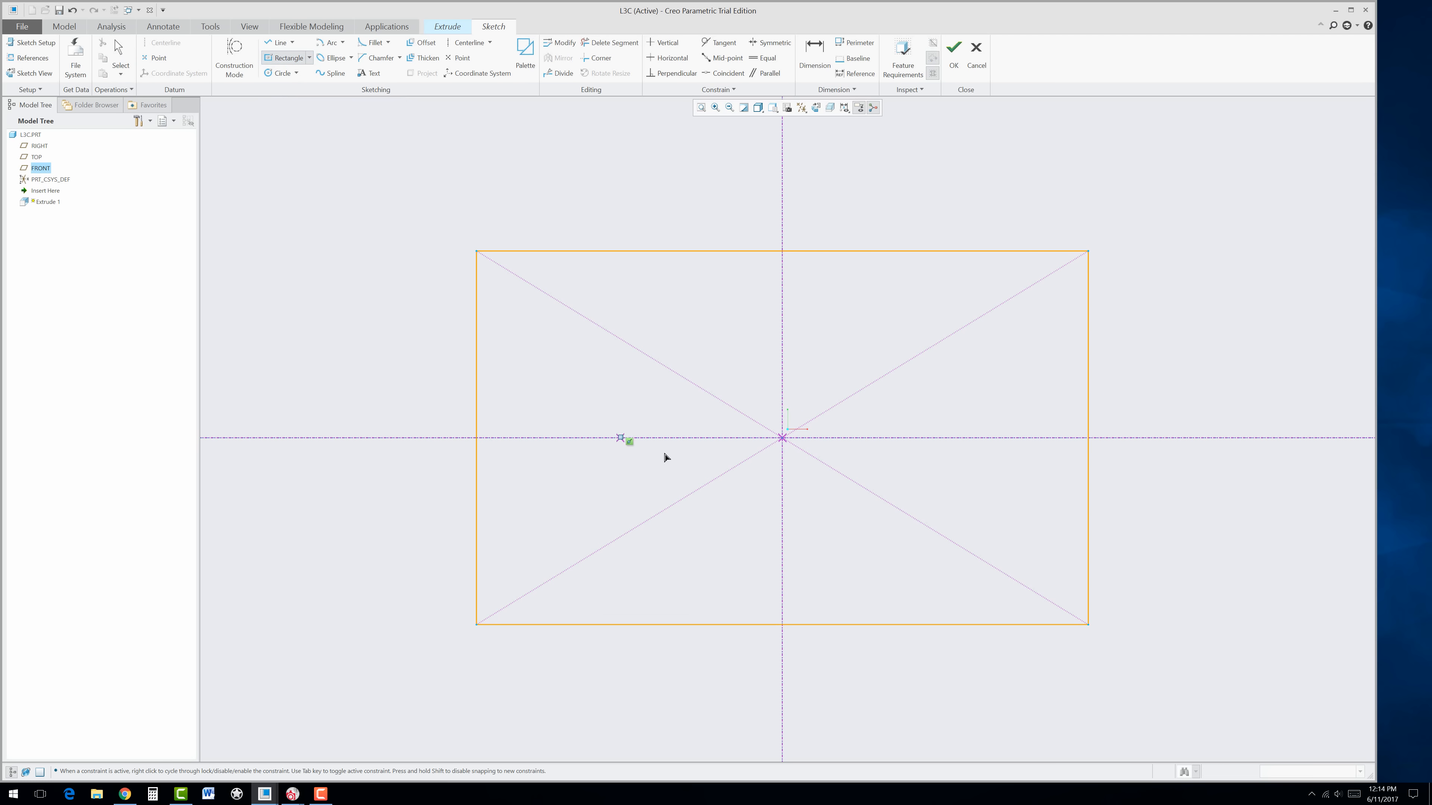
click(647, 440)
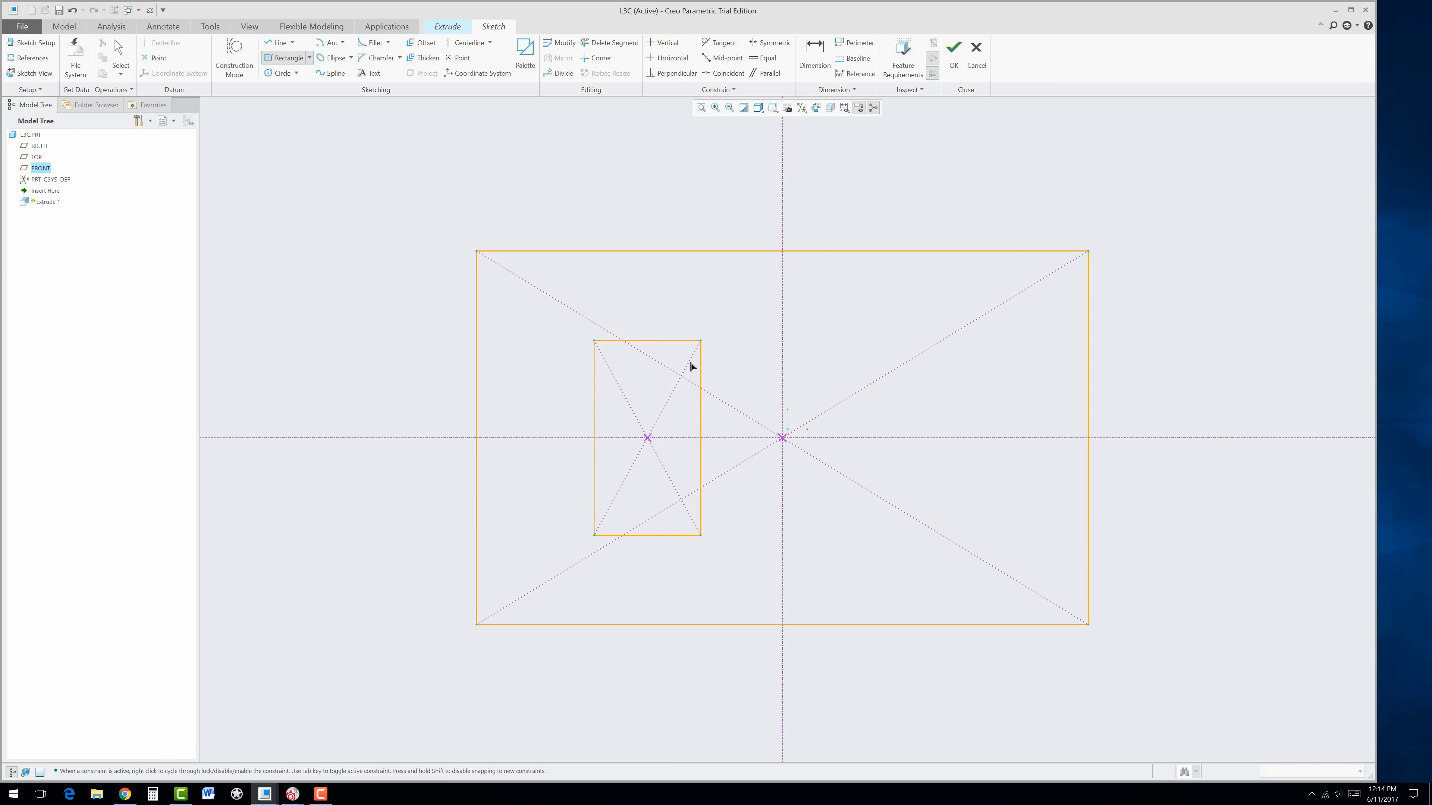
middle_click(440, 399)
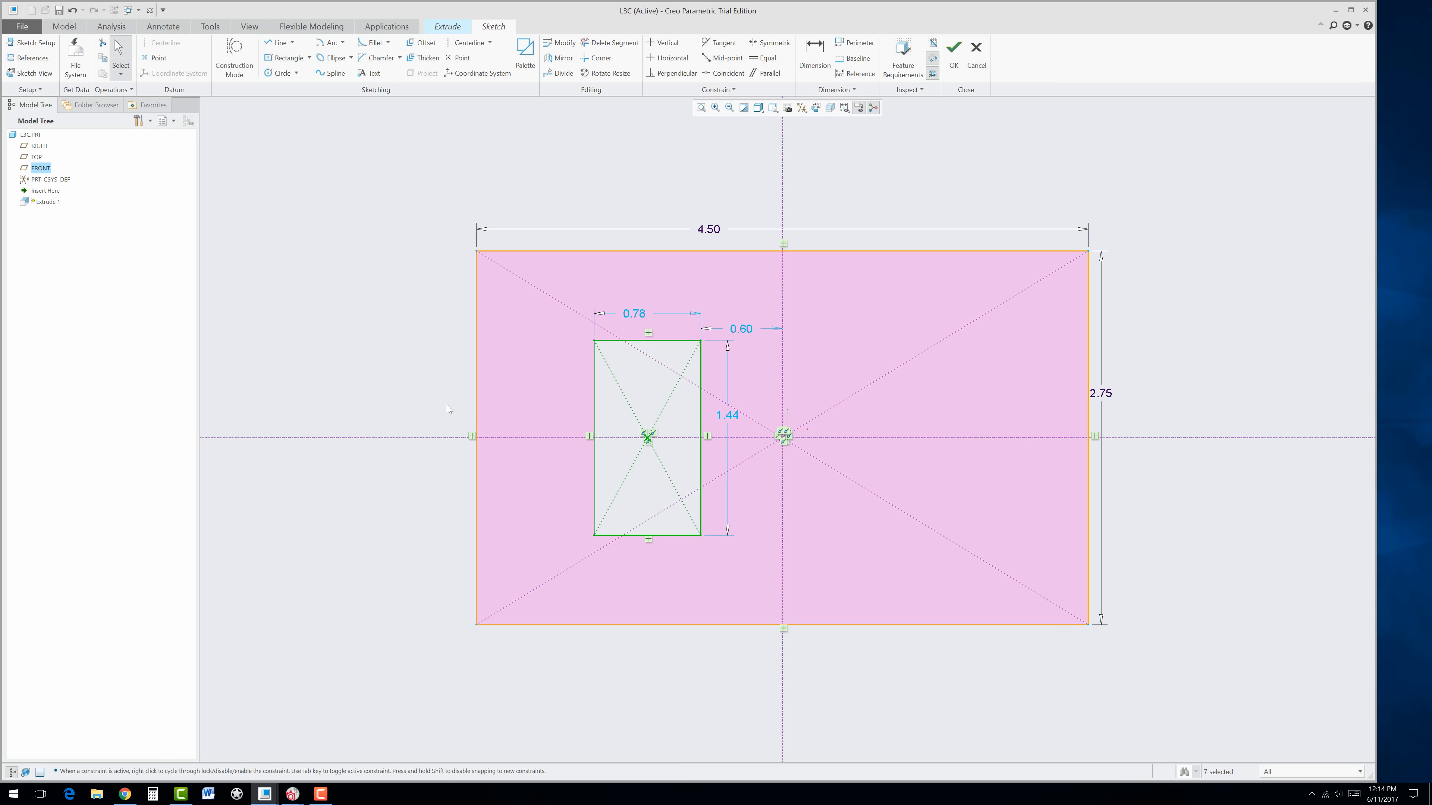
Step: Check the opening's dimensions in the PDF drawing, then set the small rectangle's width to 0.85 and its height to 1.125
click(131, 799)
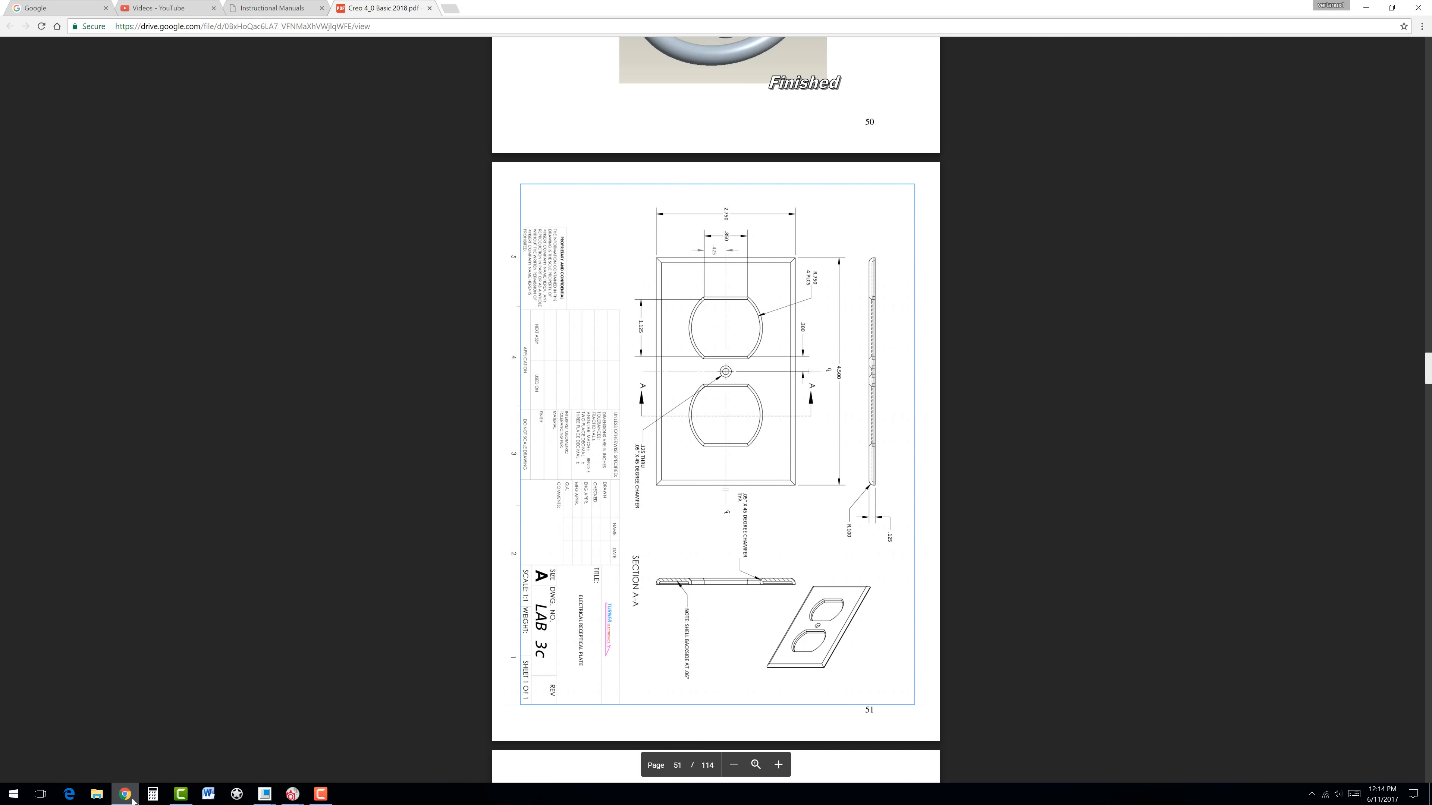
click(126, 795)
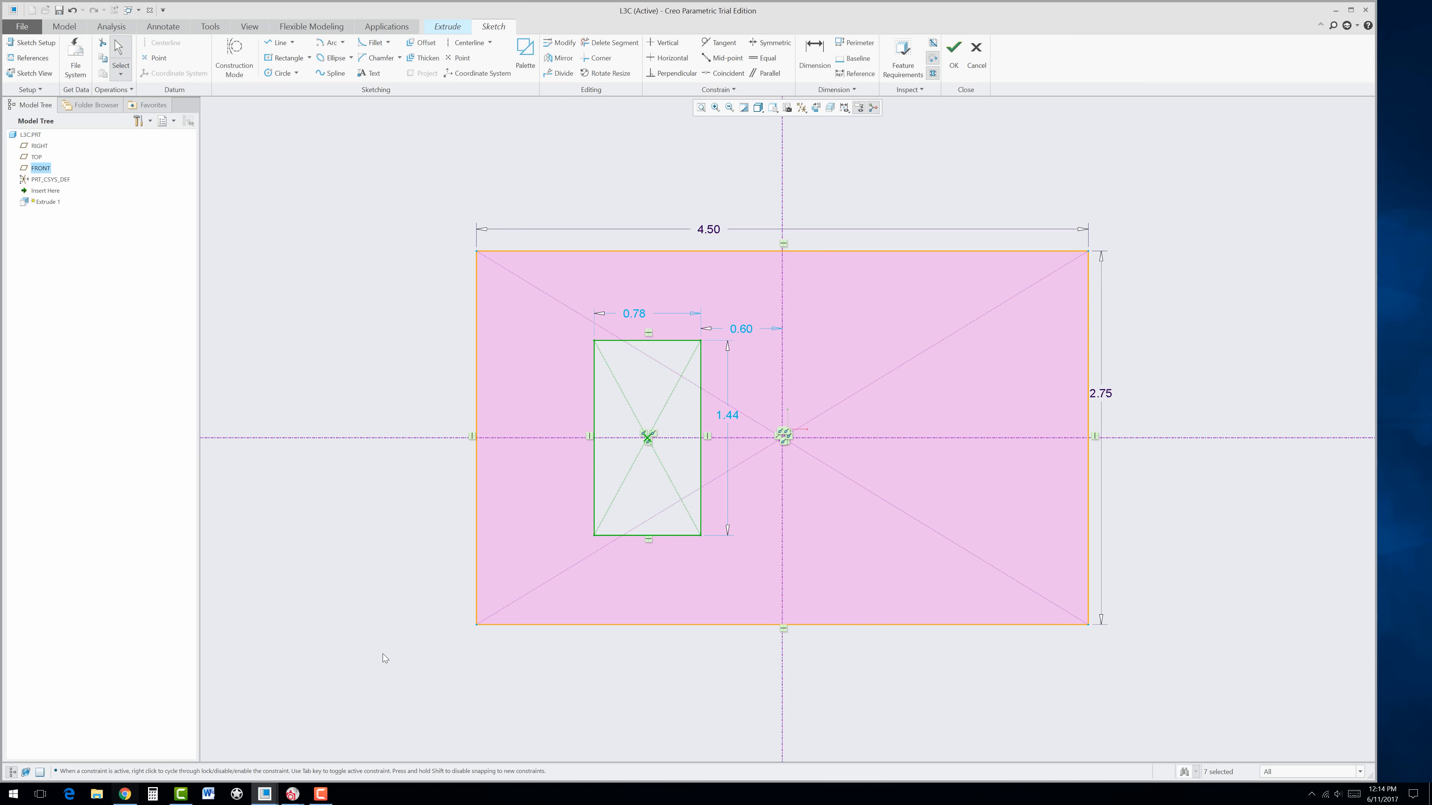
double_click(638, 319)
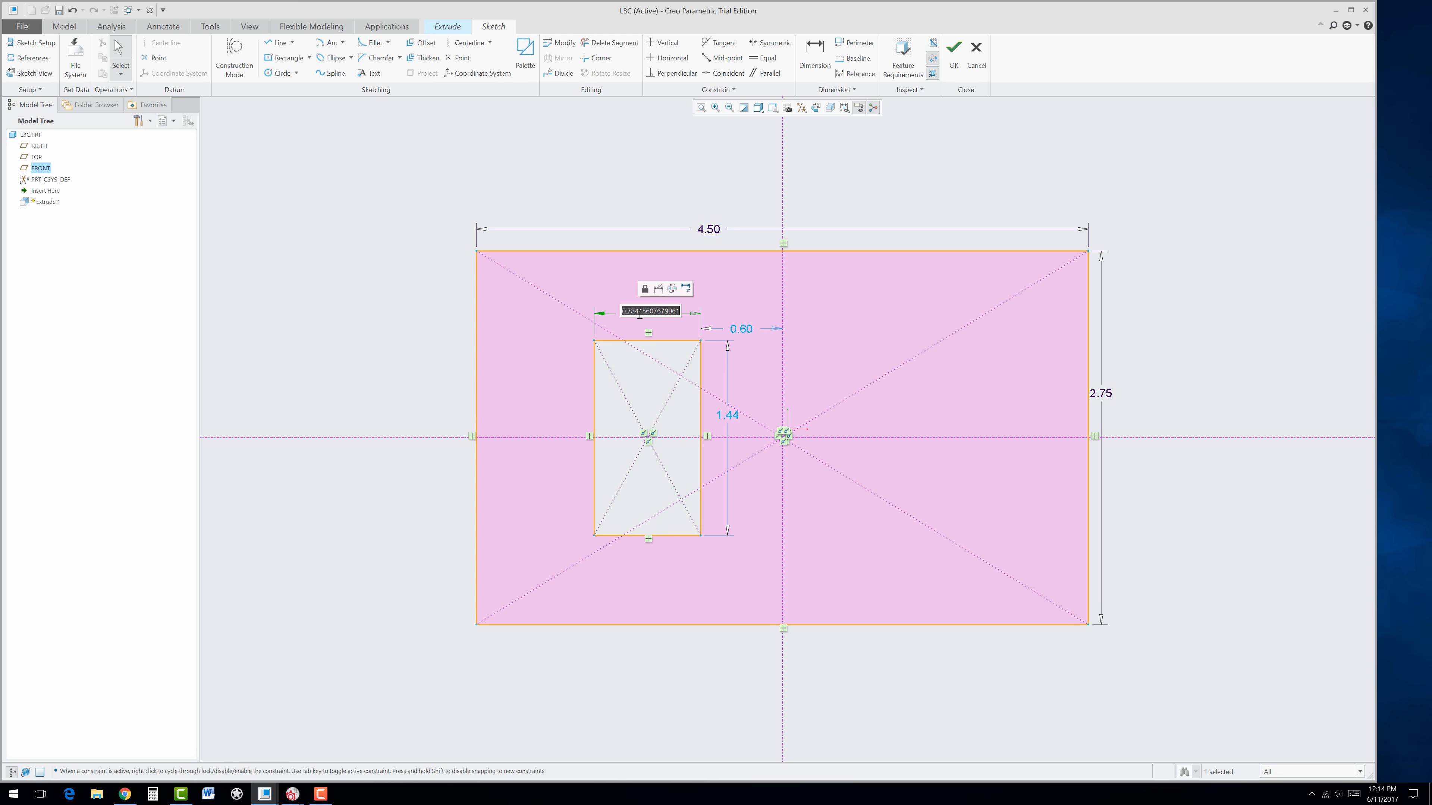
text(.85)
key(Return)
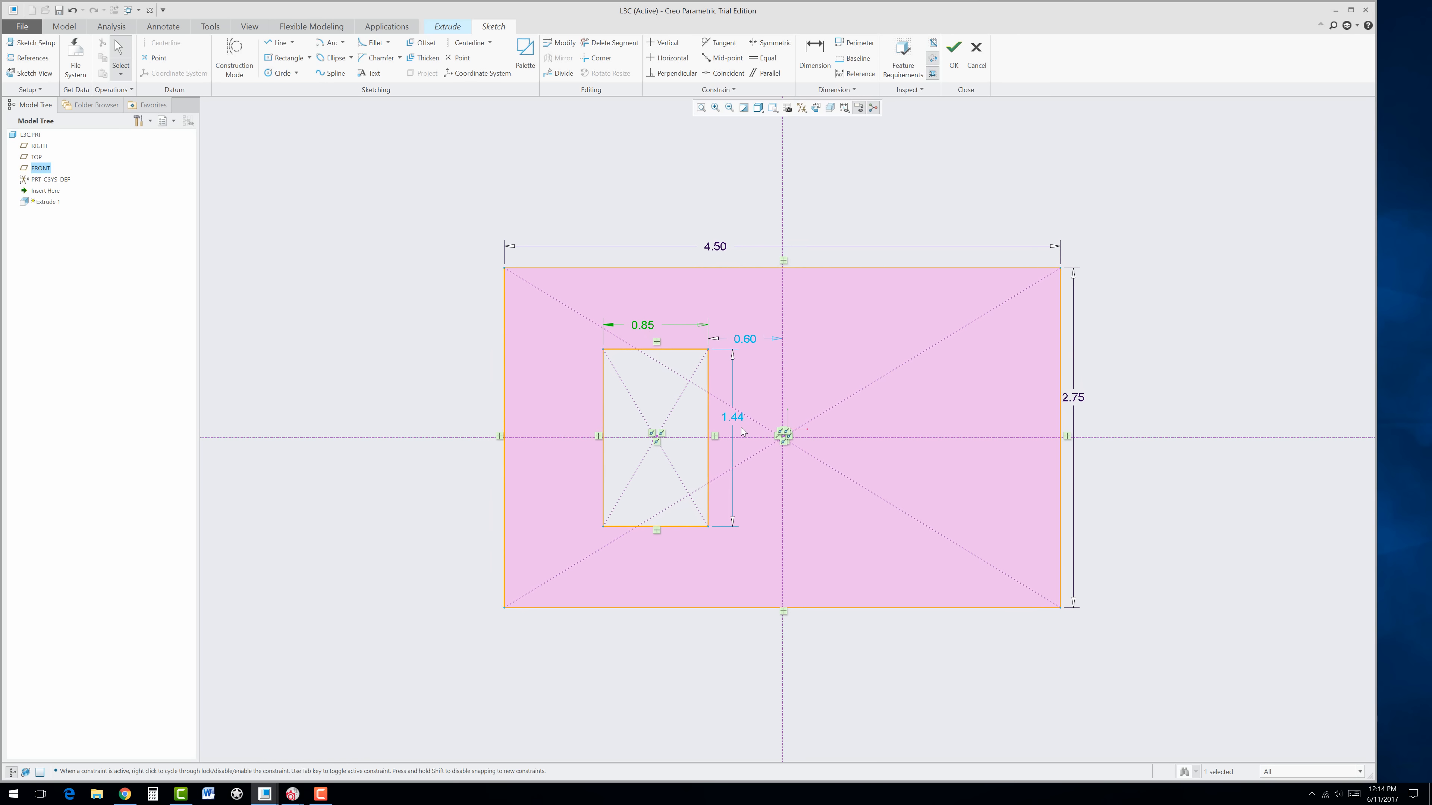
double_click(733, 418)
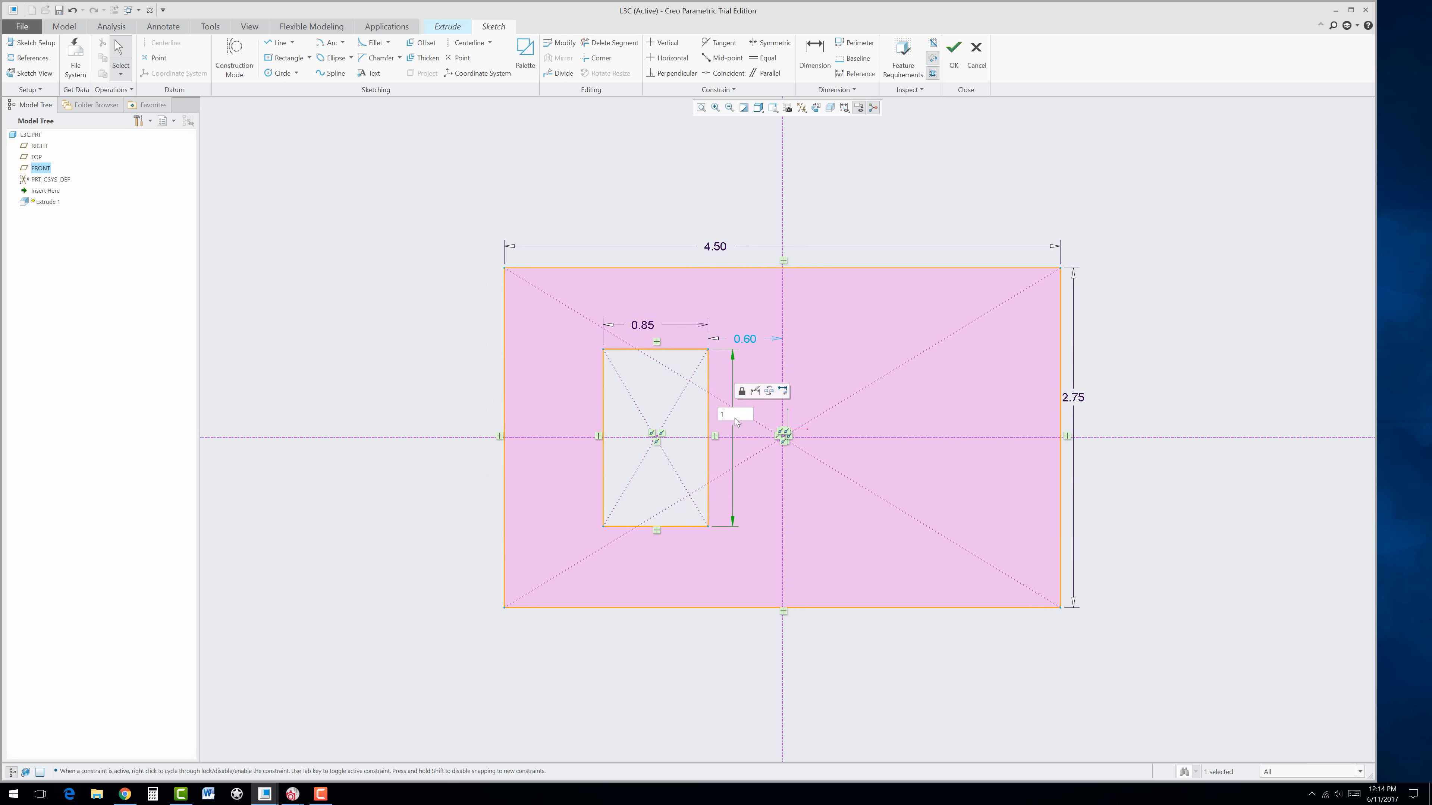
text(1.13)
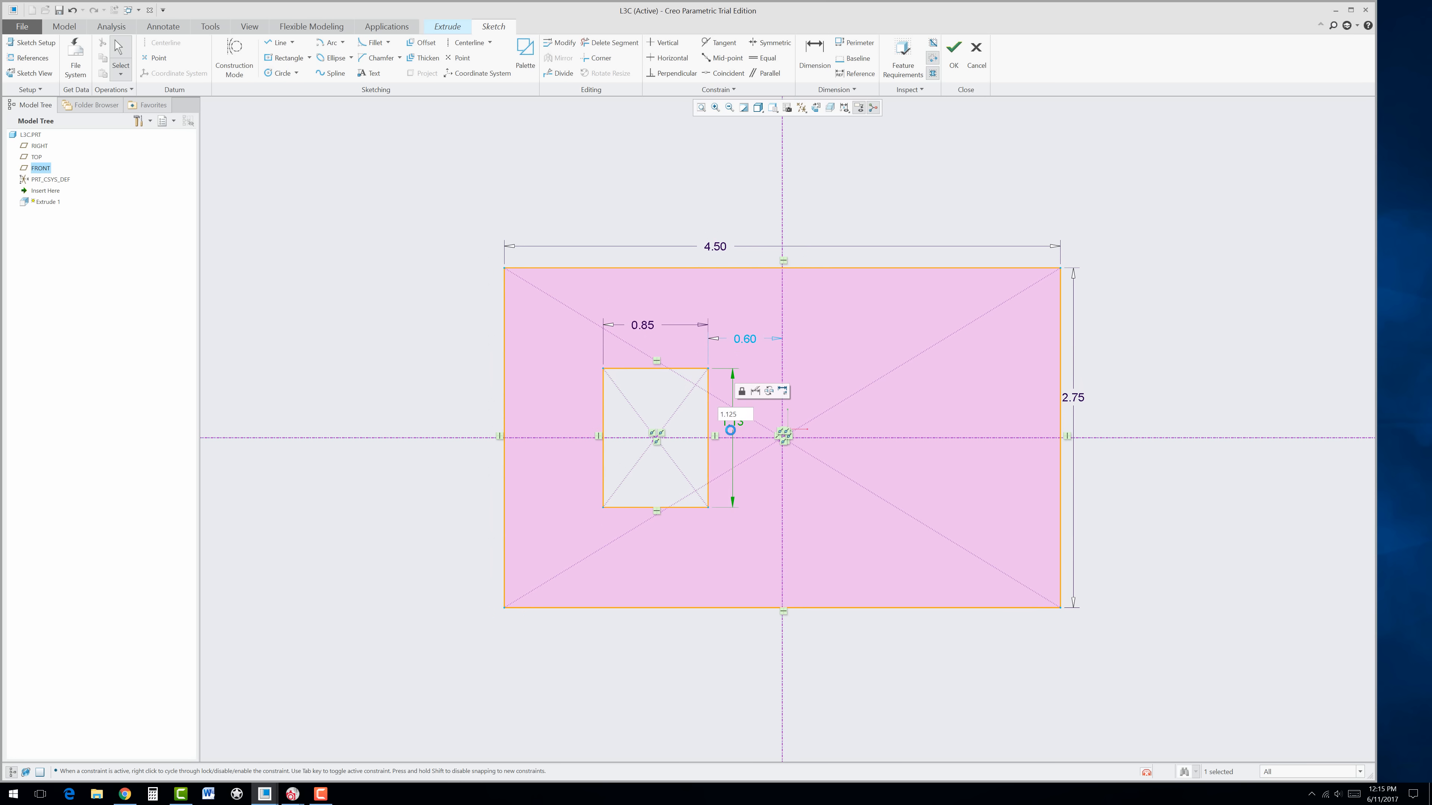
key(Return)
Step: Recheck the opening's dimensions in the PDF drawing, then set the small rectangle's width to 1.125
click(125, 794)
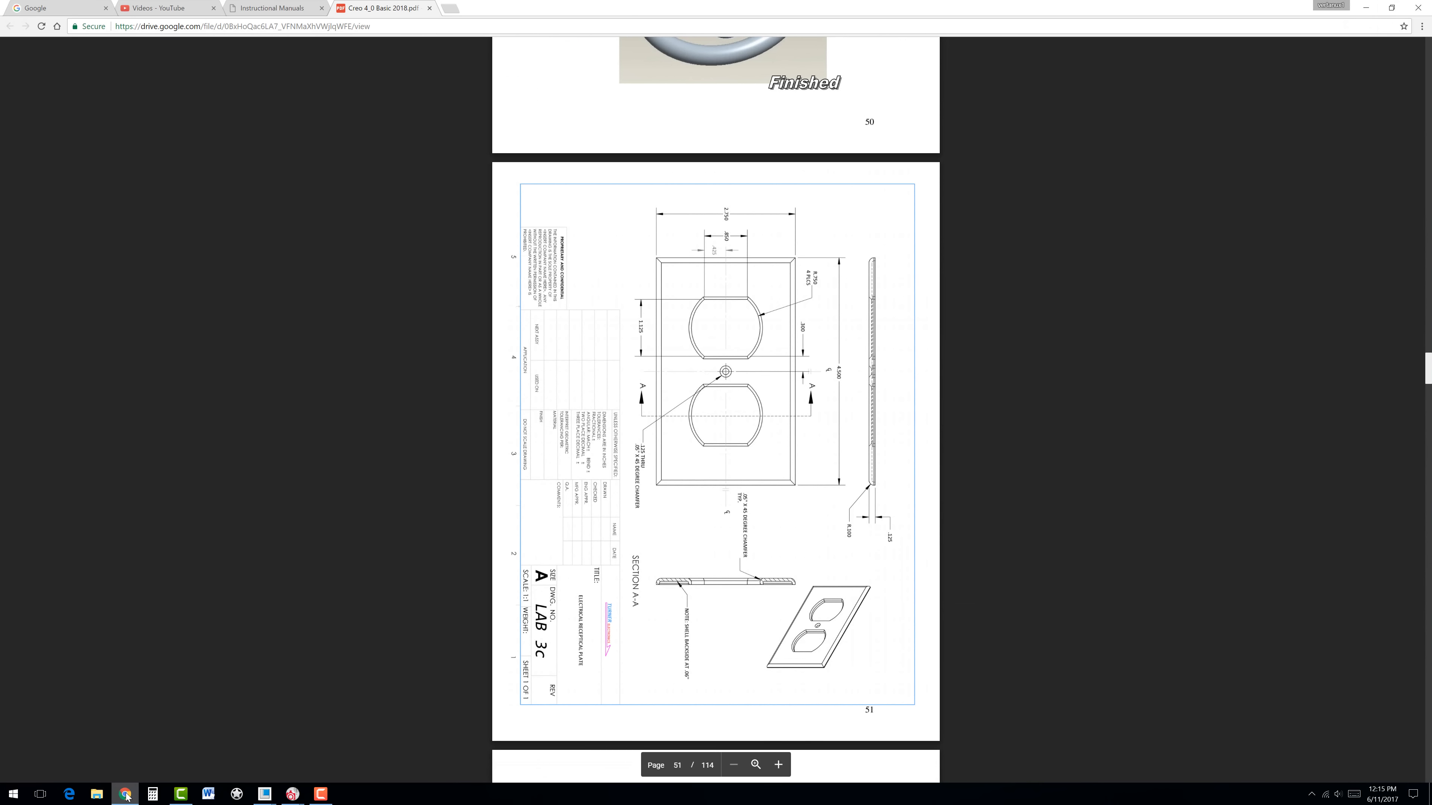
click(125, 794)
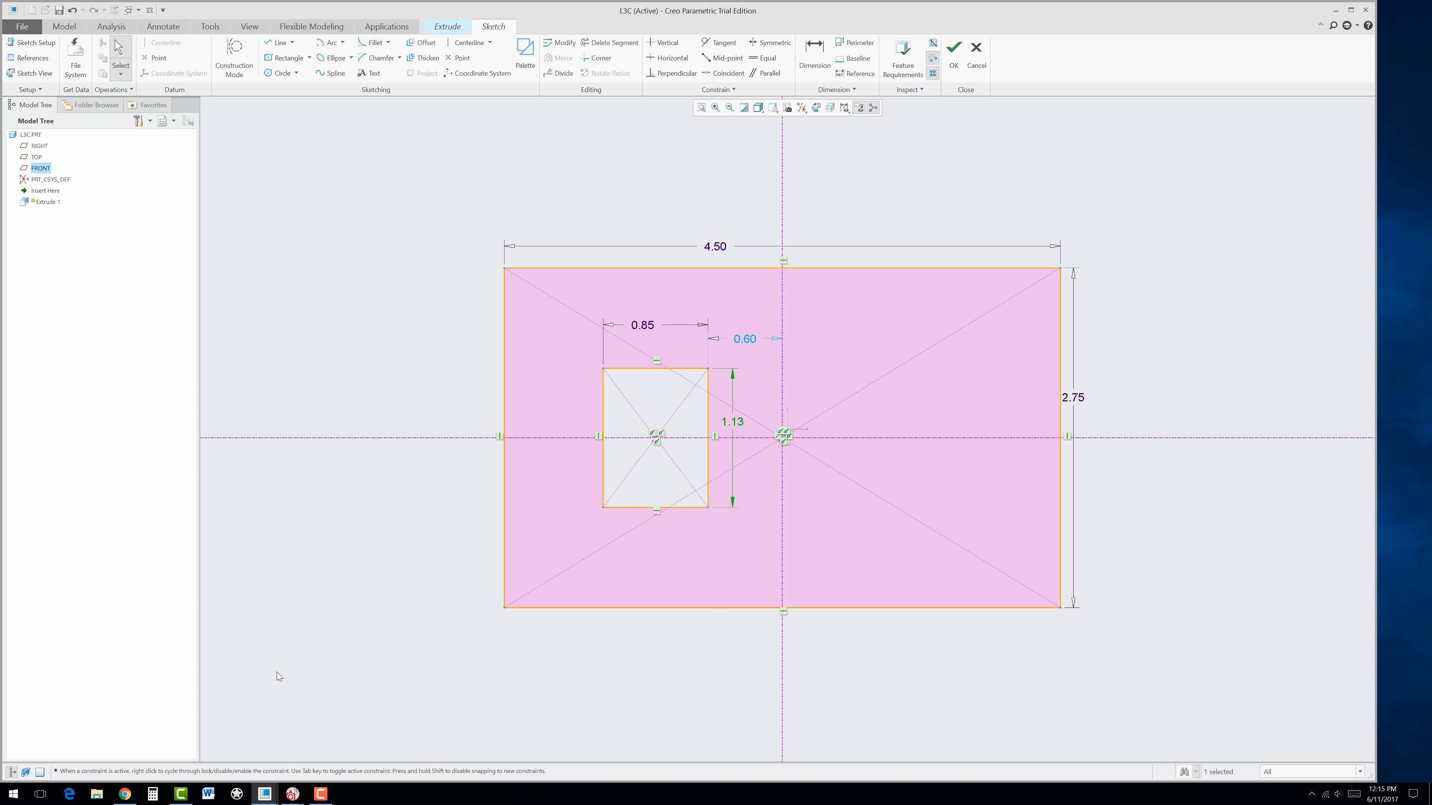
click(125, 796)
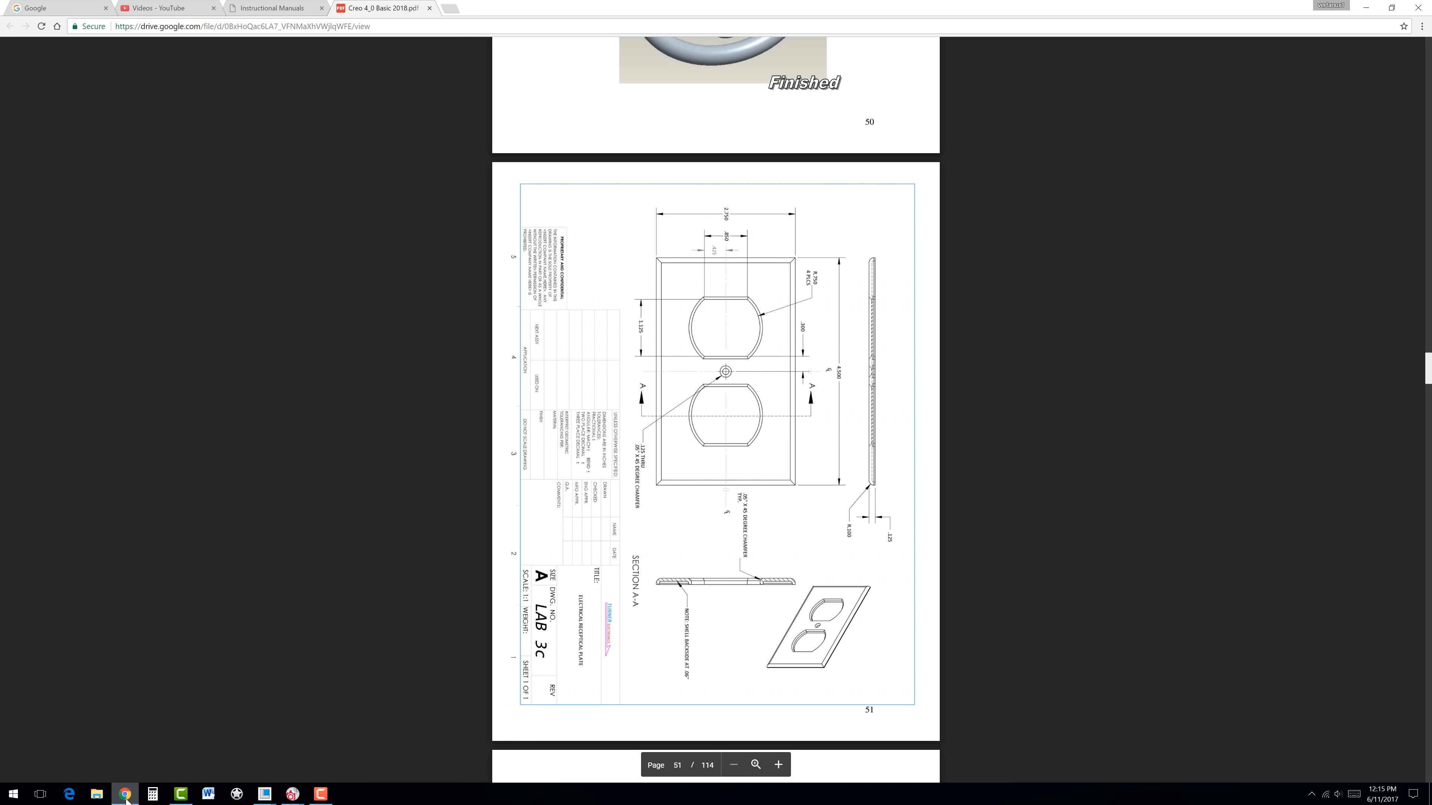
click(125, 794)
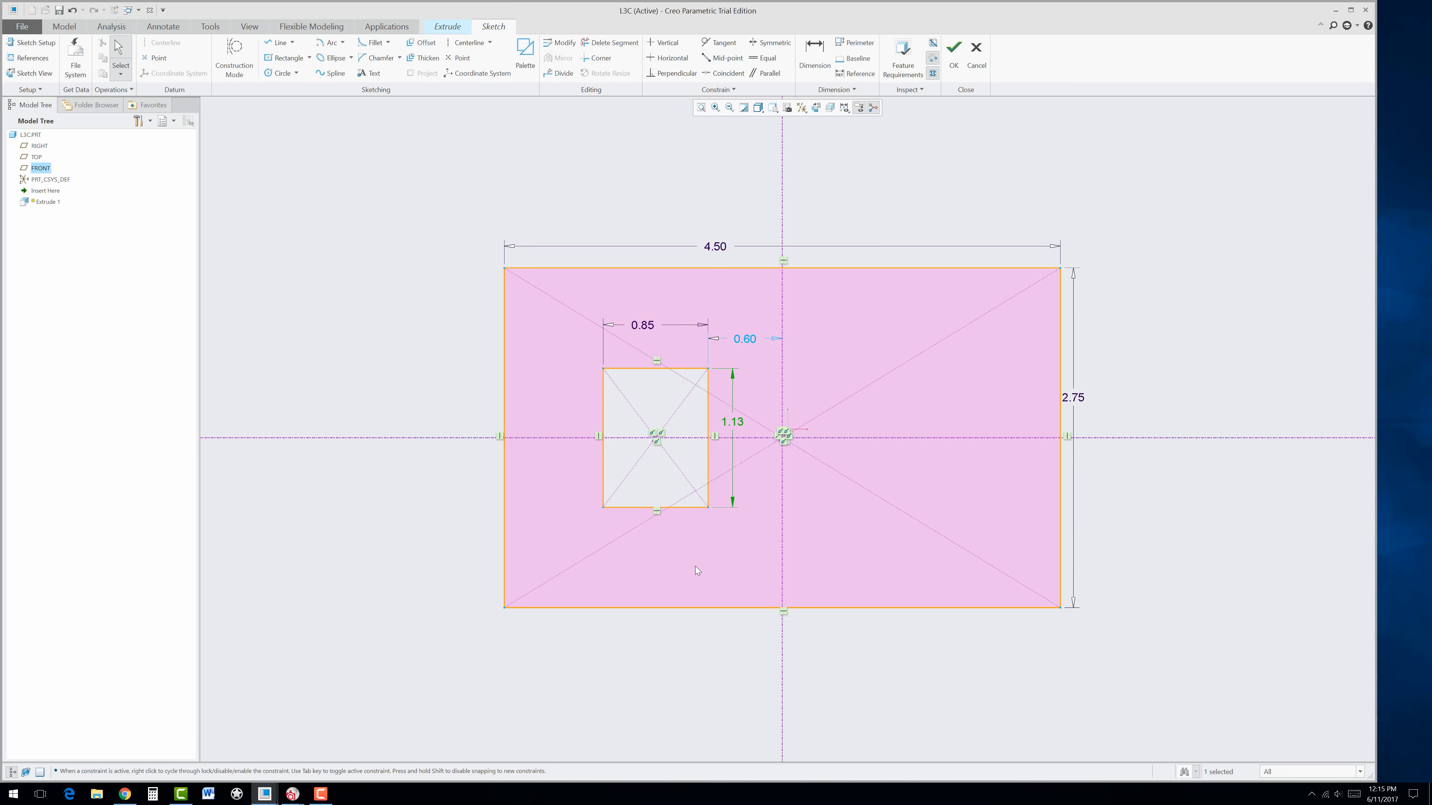
double_click(642, 326)
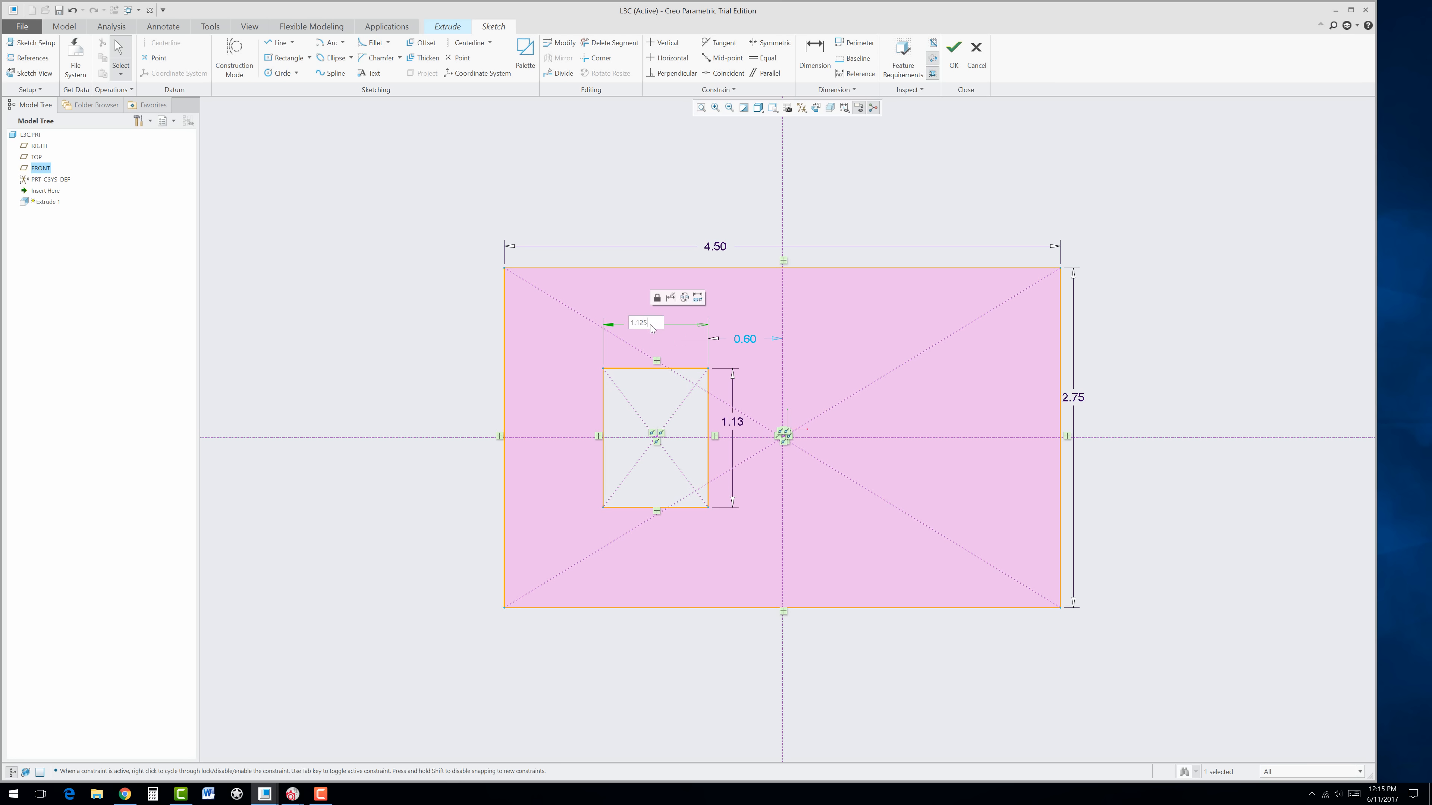
text(1.125)
key(Return)
Step: Set the small rectangle's distance from the vertical centerline to 0.85 and its height to 0.85
double_click(746, 339)
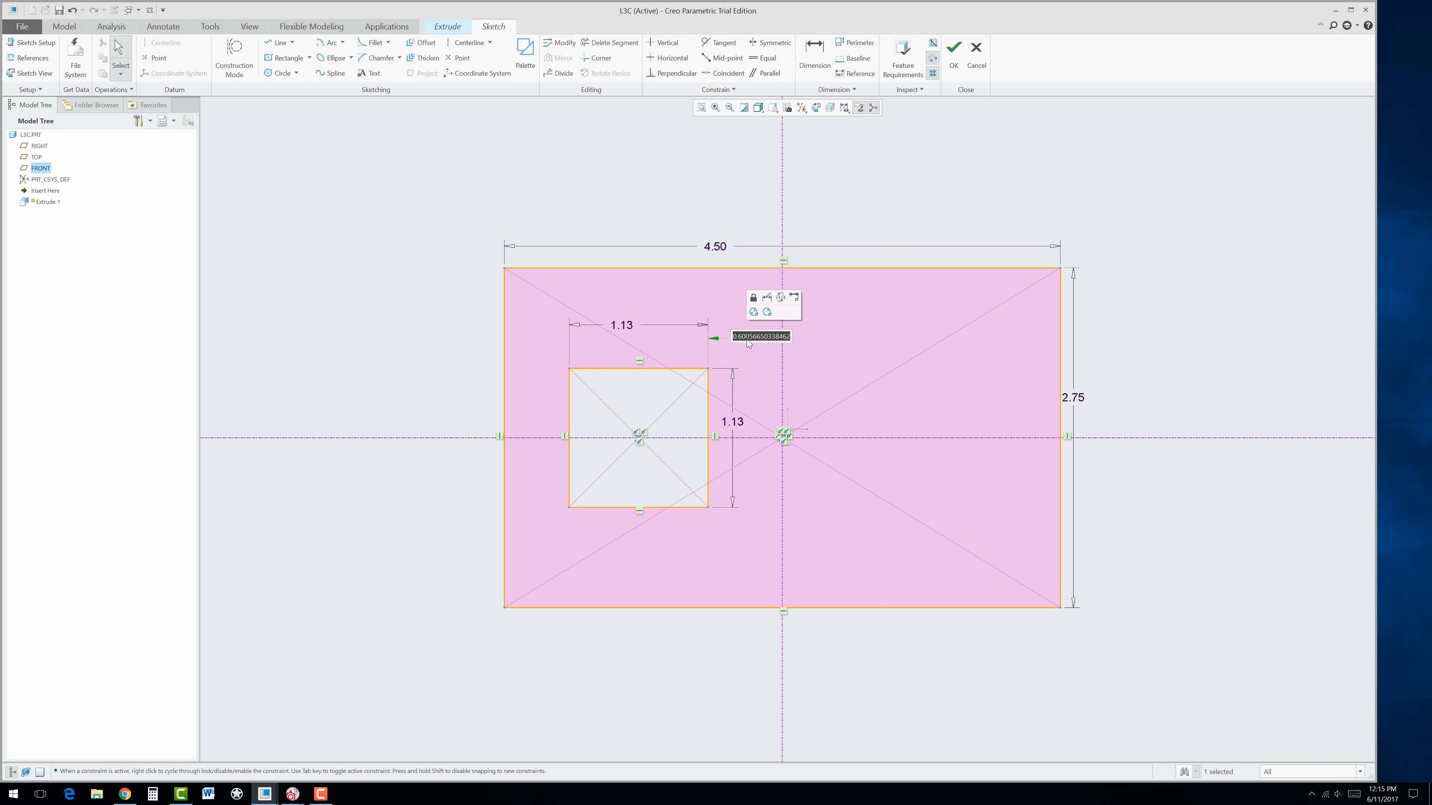
text(.85)
key(Return)
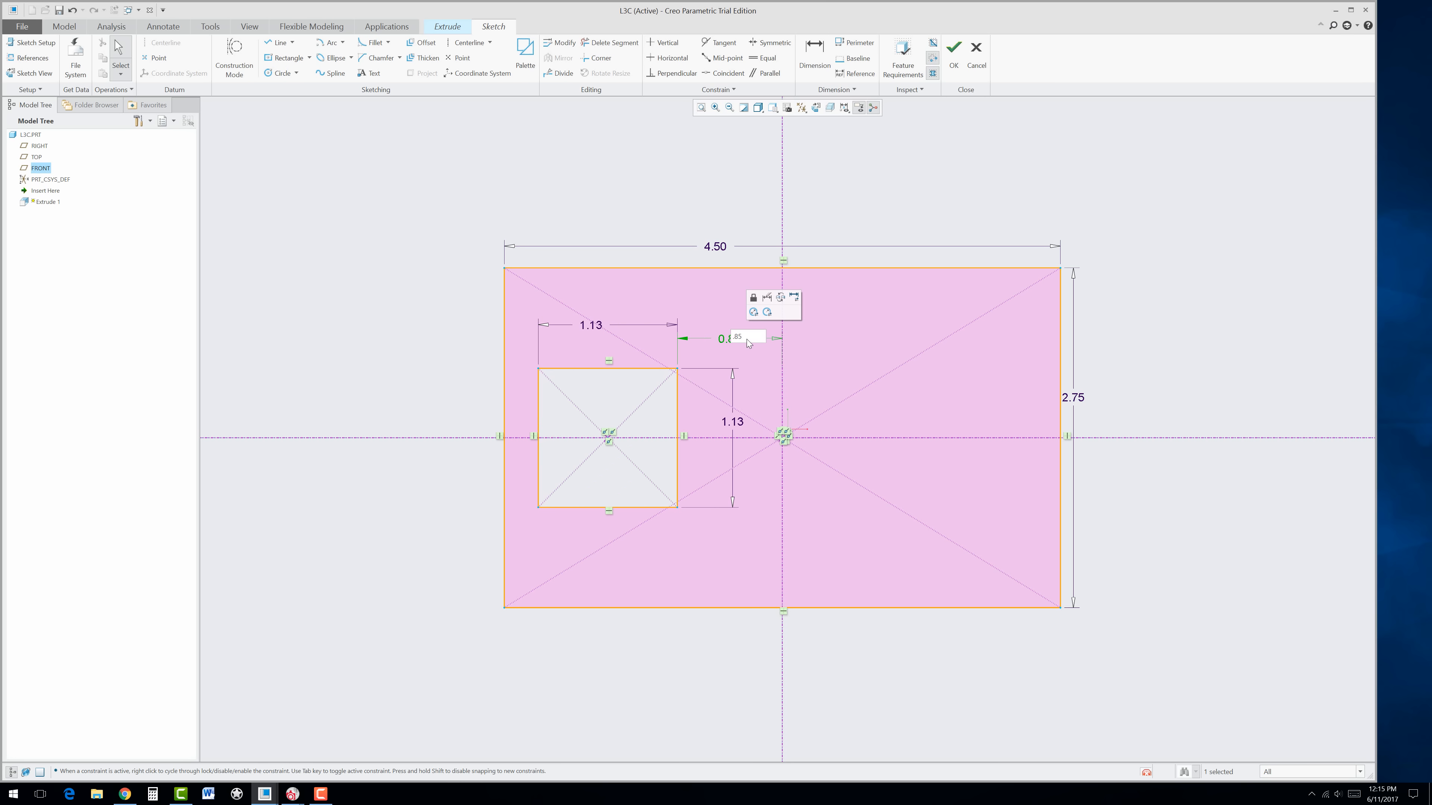
double_click(733, 423)
text(.85)
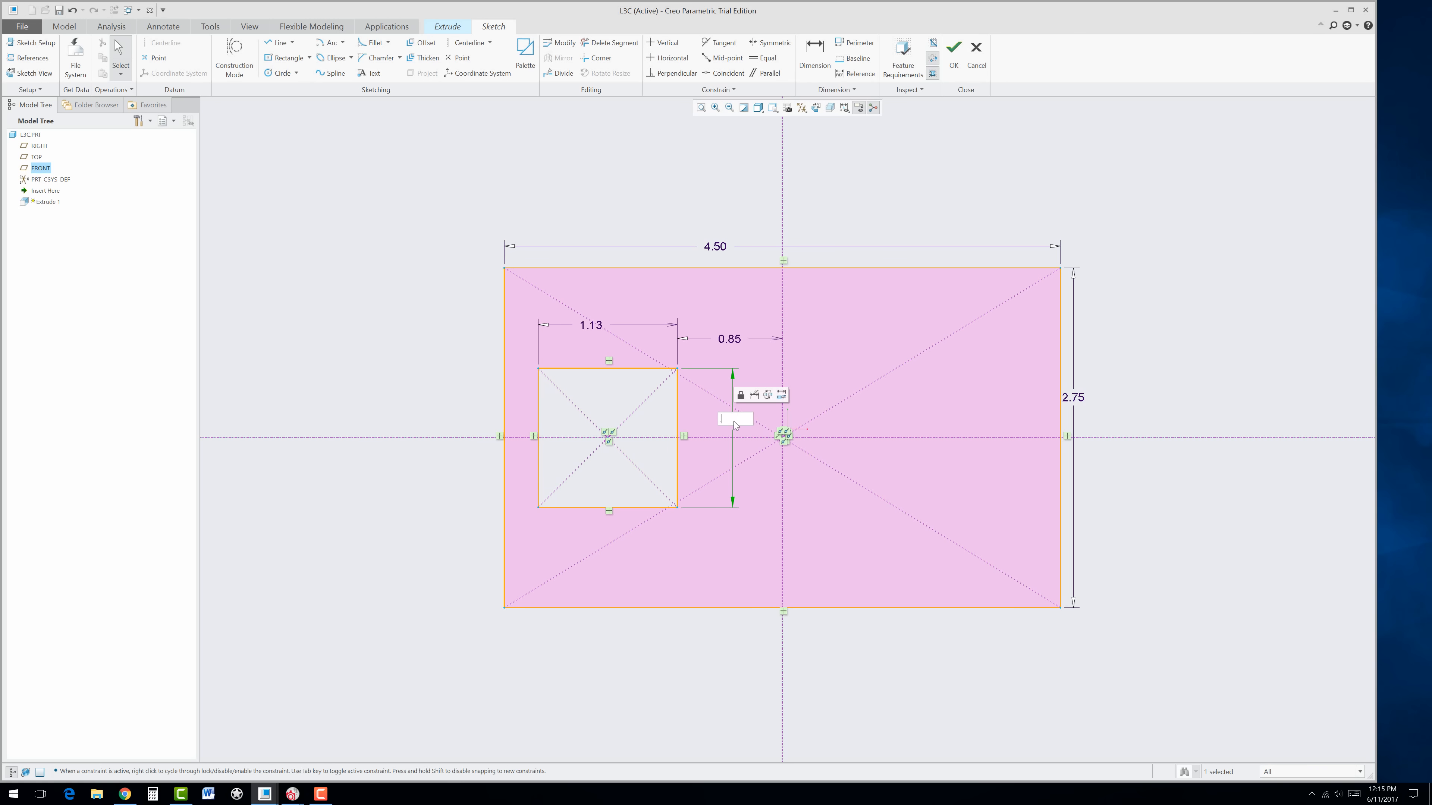
key(Return)
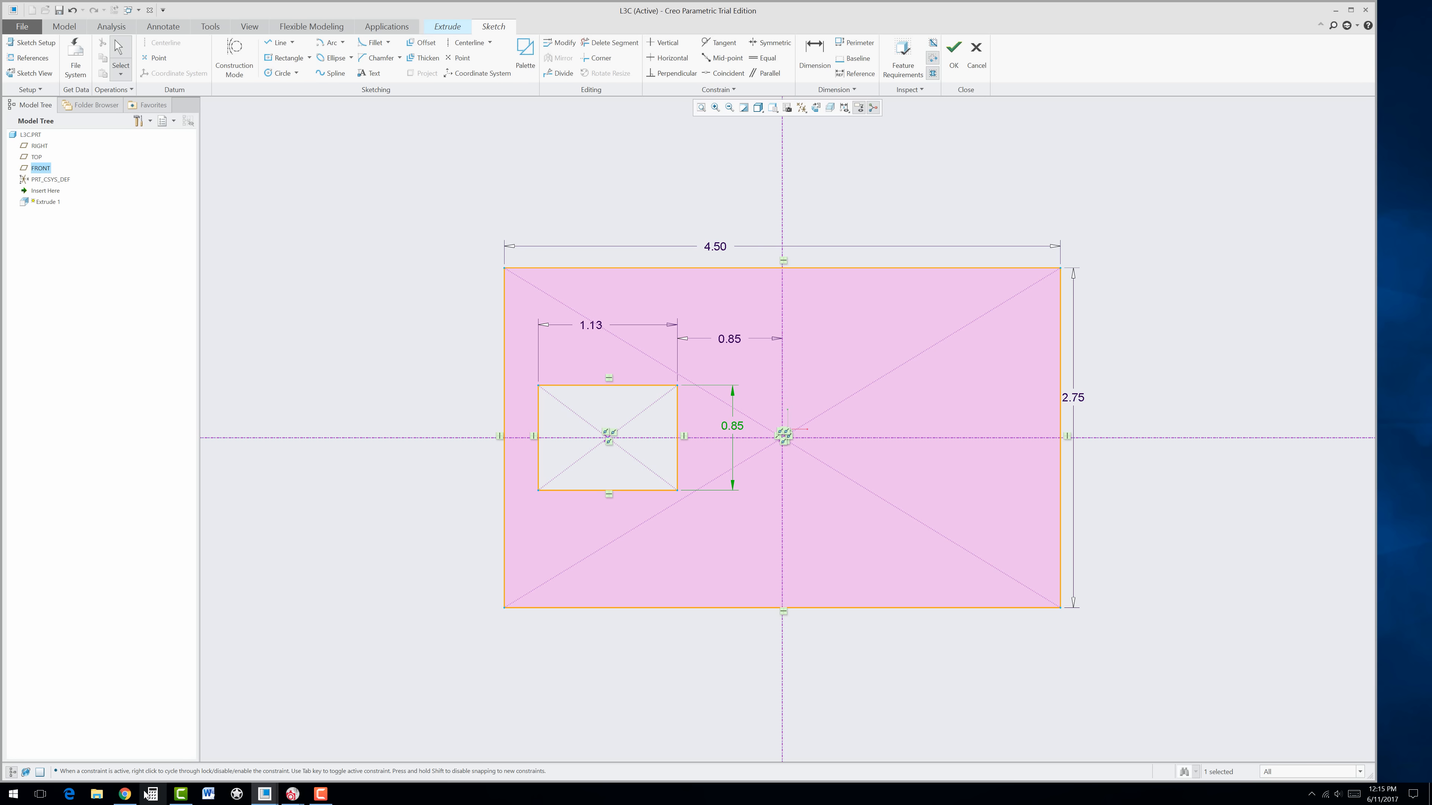
Step: Check the PDF drawing, set the small rectangle's distance from the vertical centerline to 0.3, and open the options of its width dimension
click(124, 794)
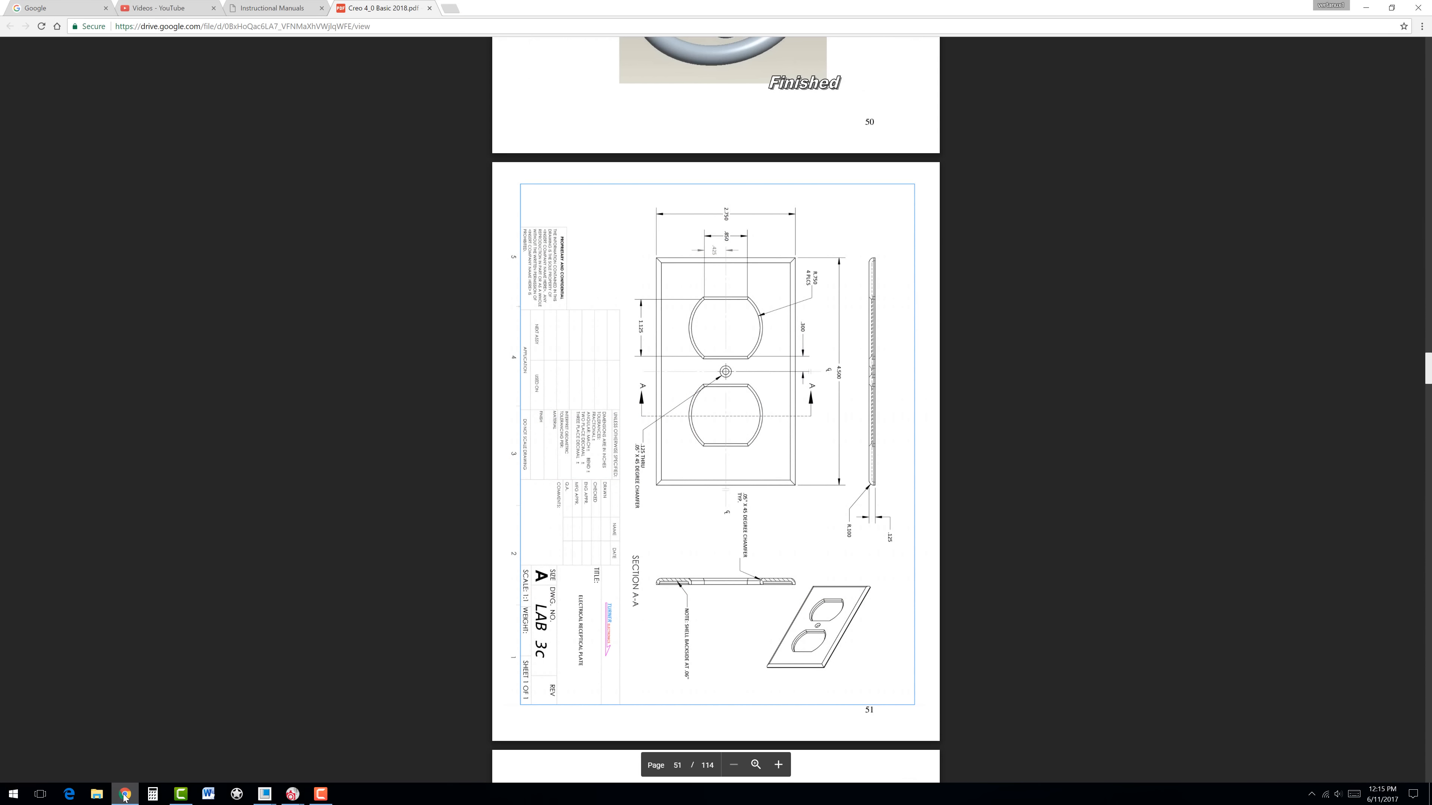
click(124, 794)
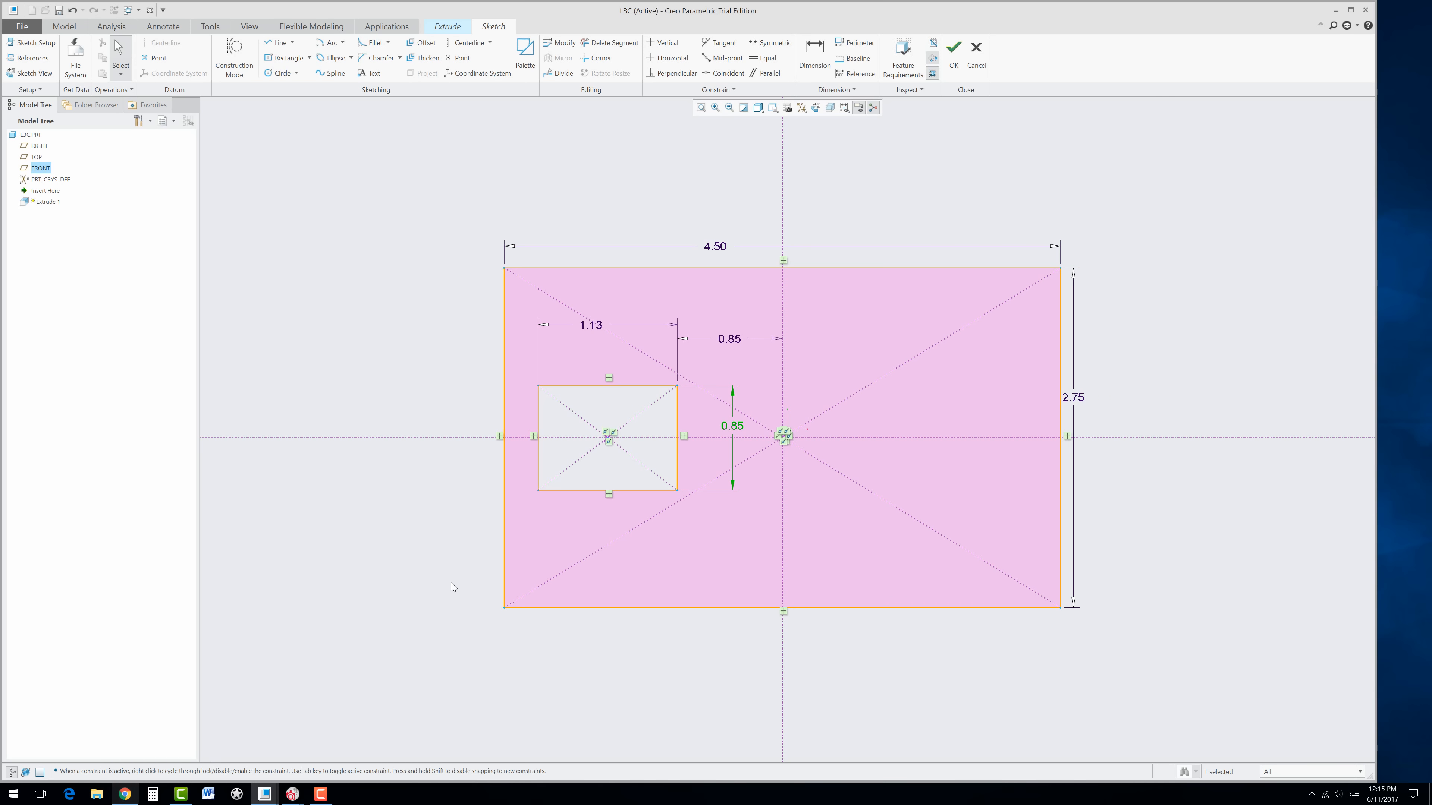
double_click(732, 343)
text(.3)
key(Return)
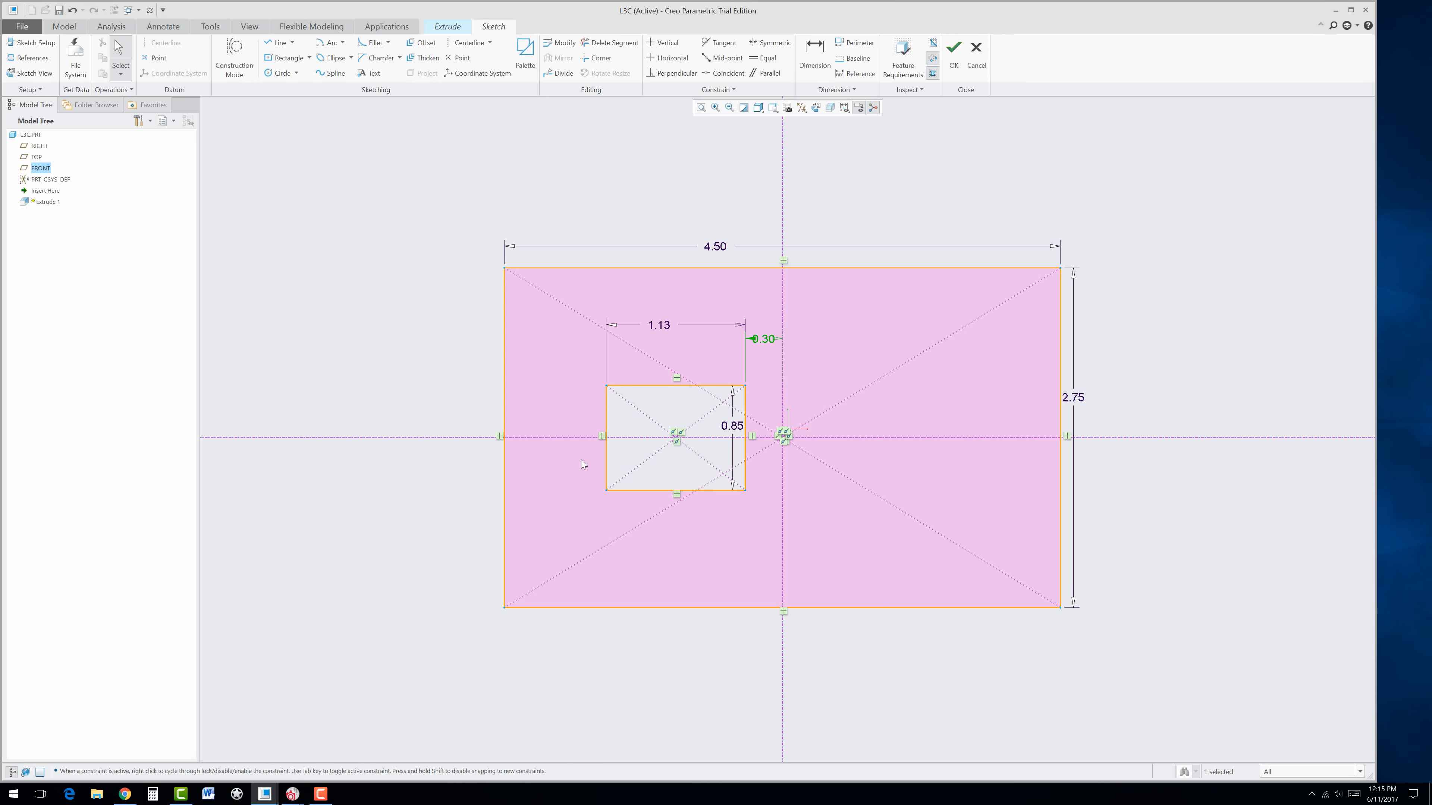
click(668, 323)
right_click(667, 327)
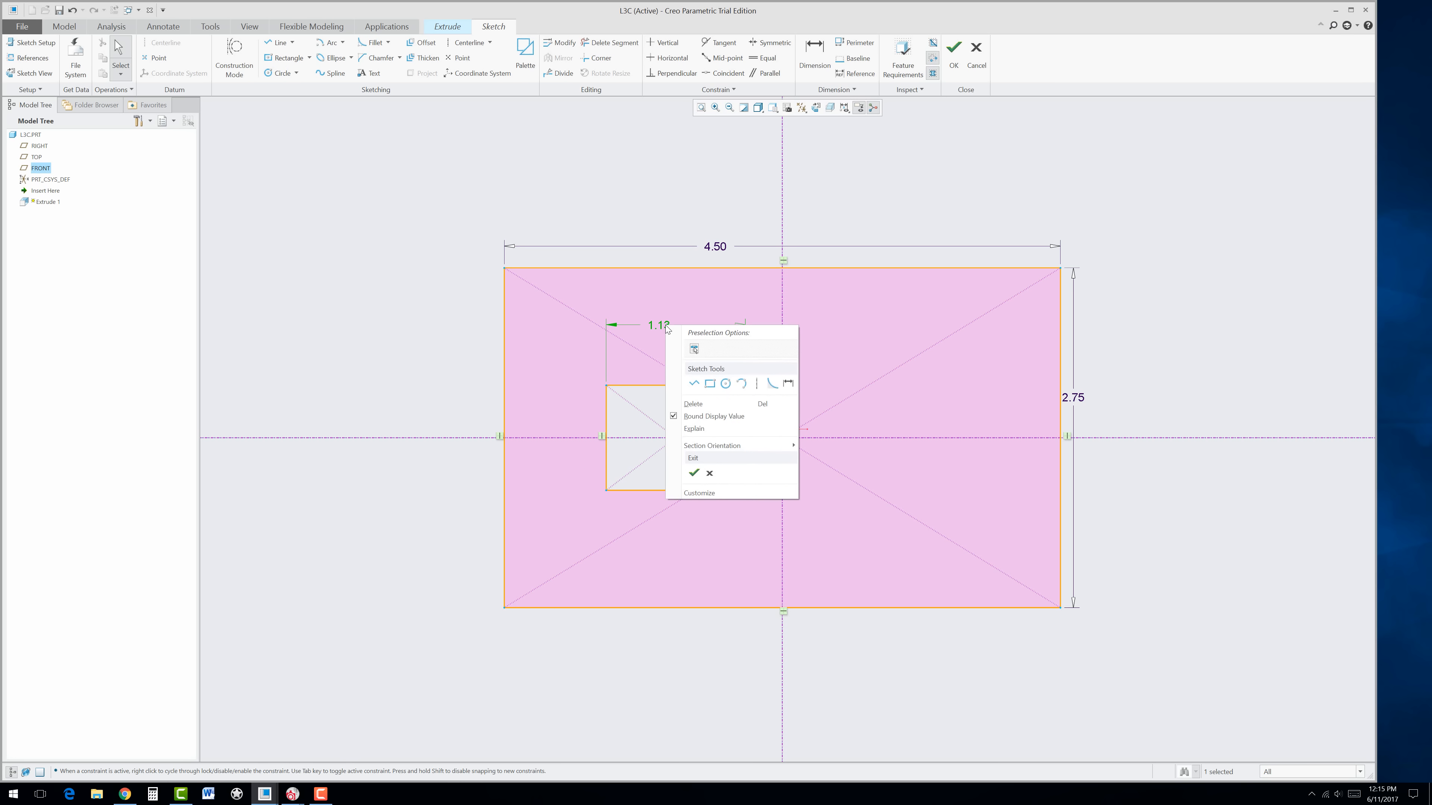
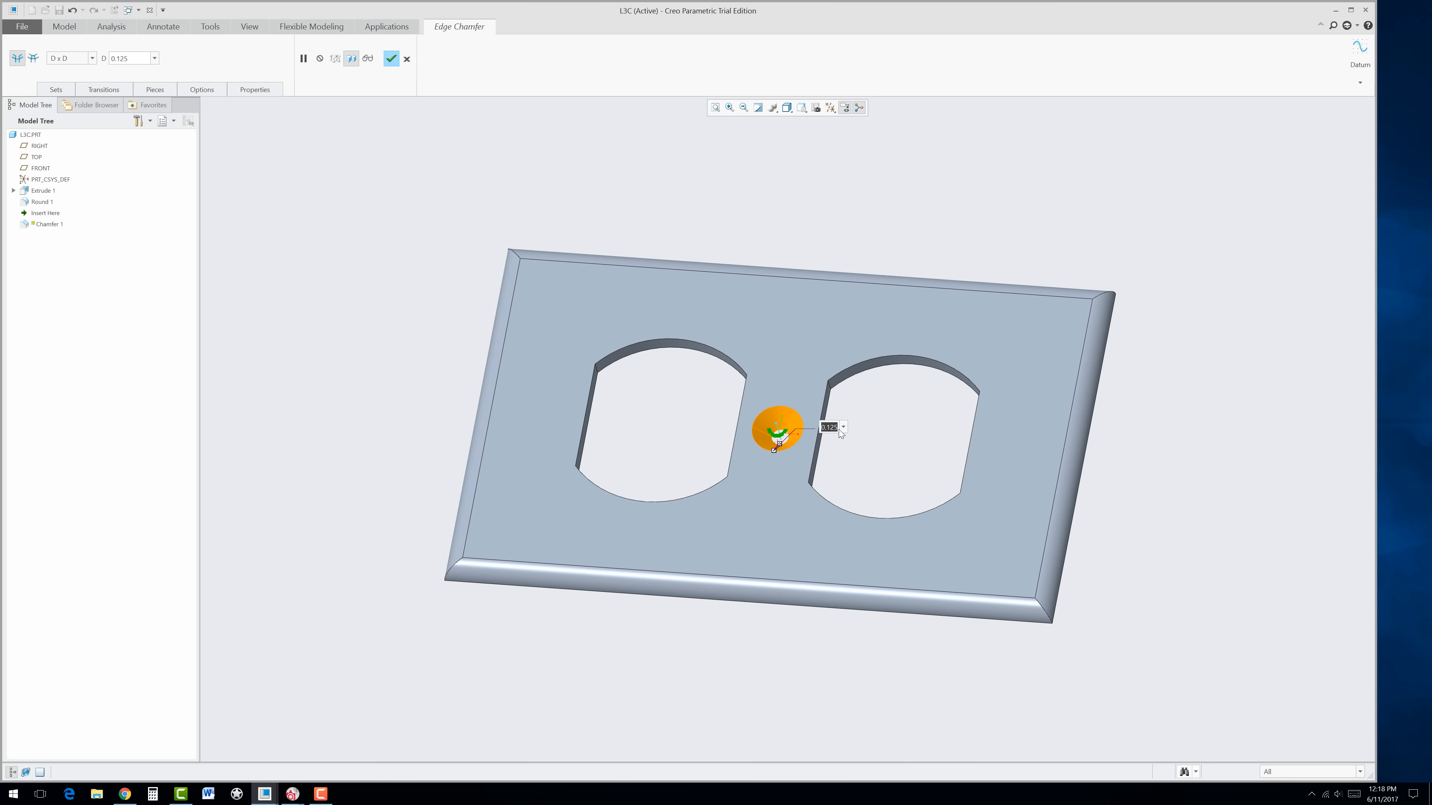
Step: Set the center hole's chamfer to 0.05 and add the arc edges of both receptacle openings, checking the PDF drawing
text(5)
key(Return)
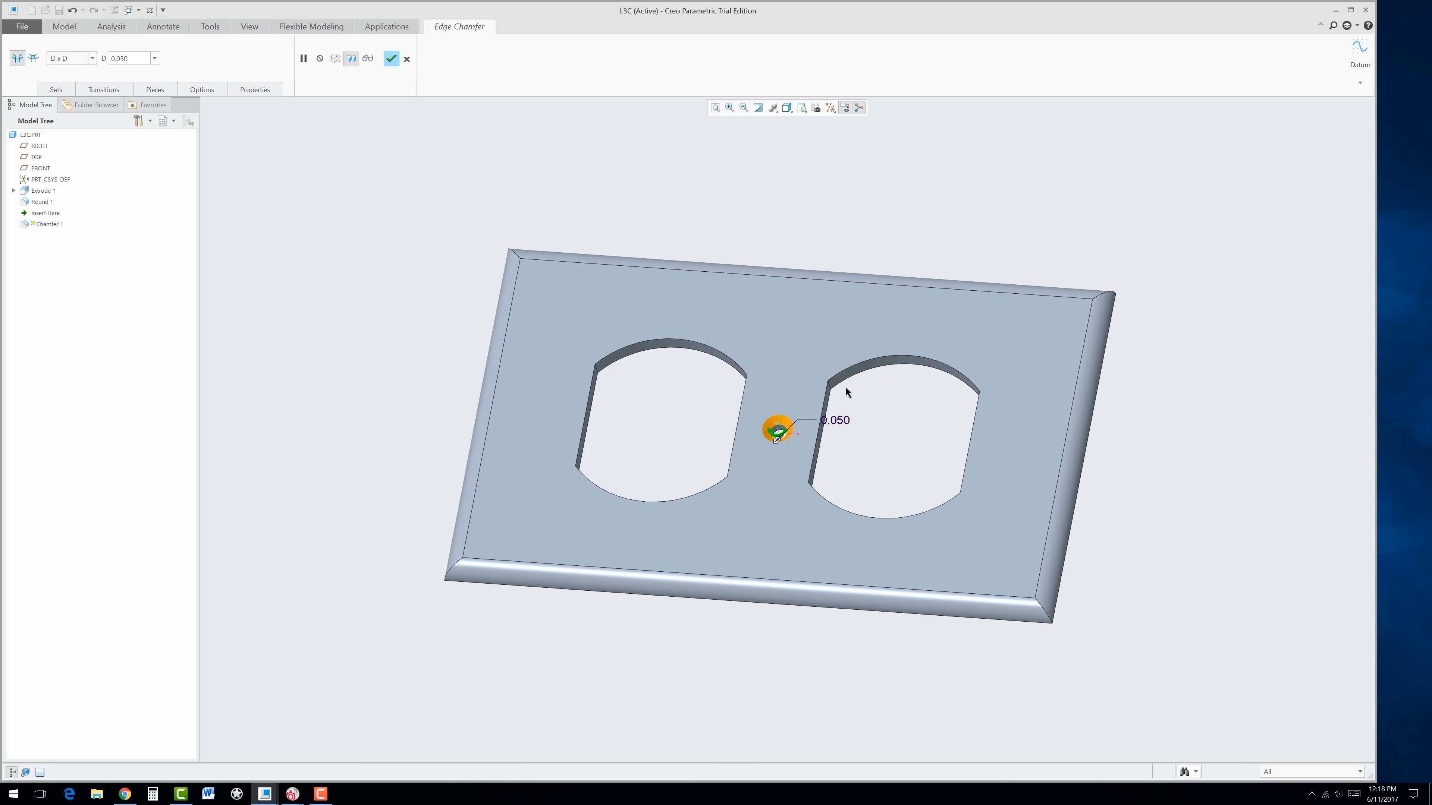
click(876, 360)
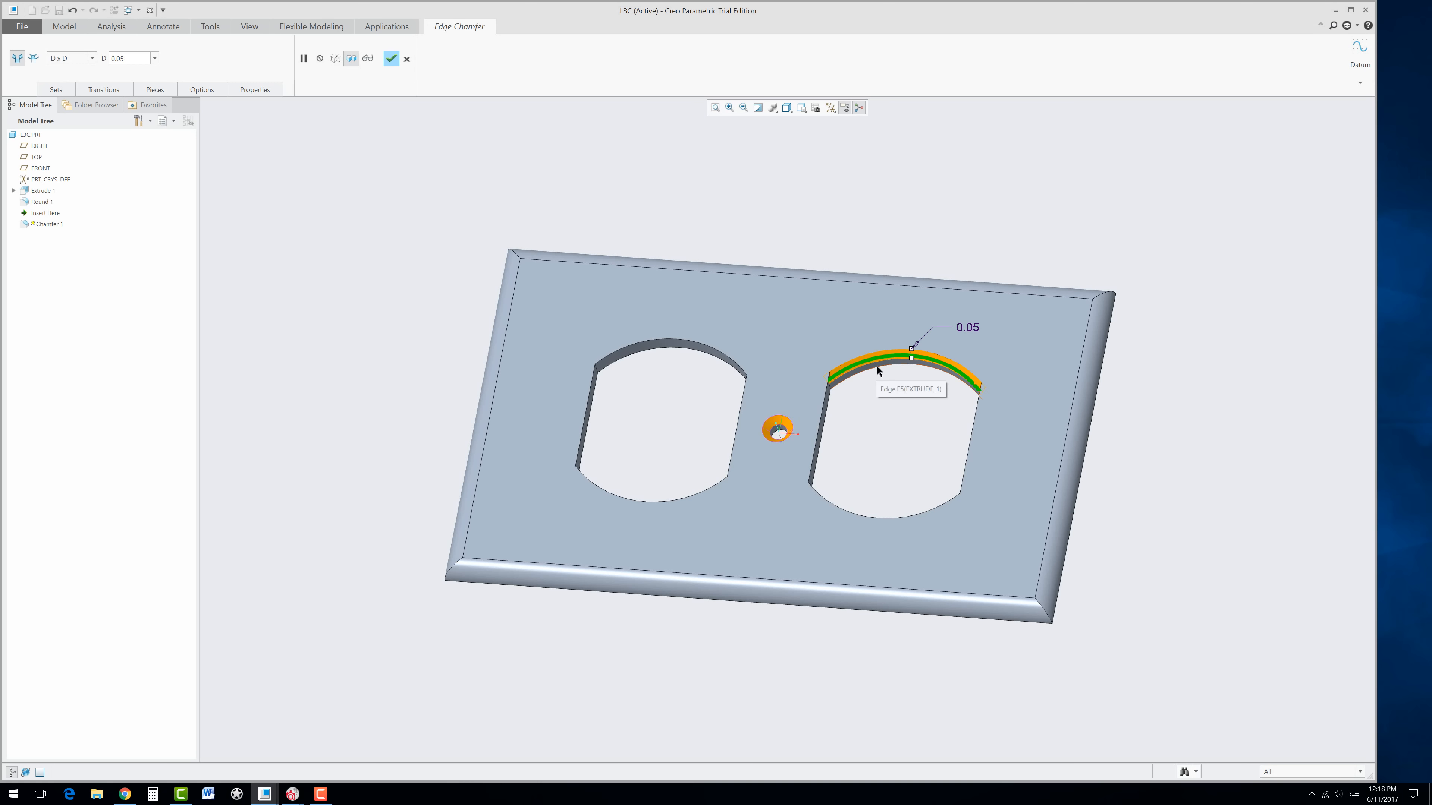
click(124, 794)
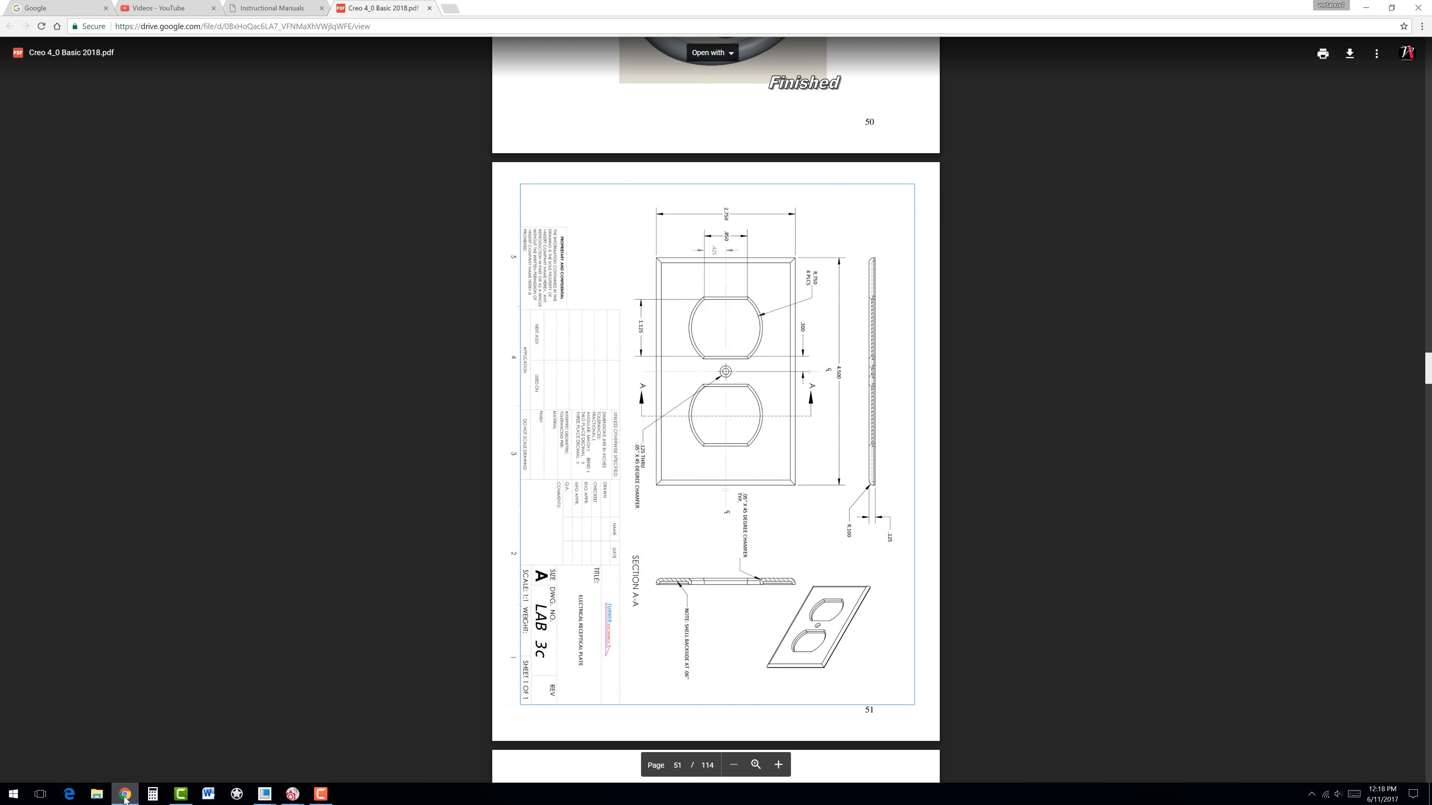
click(124, 794)
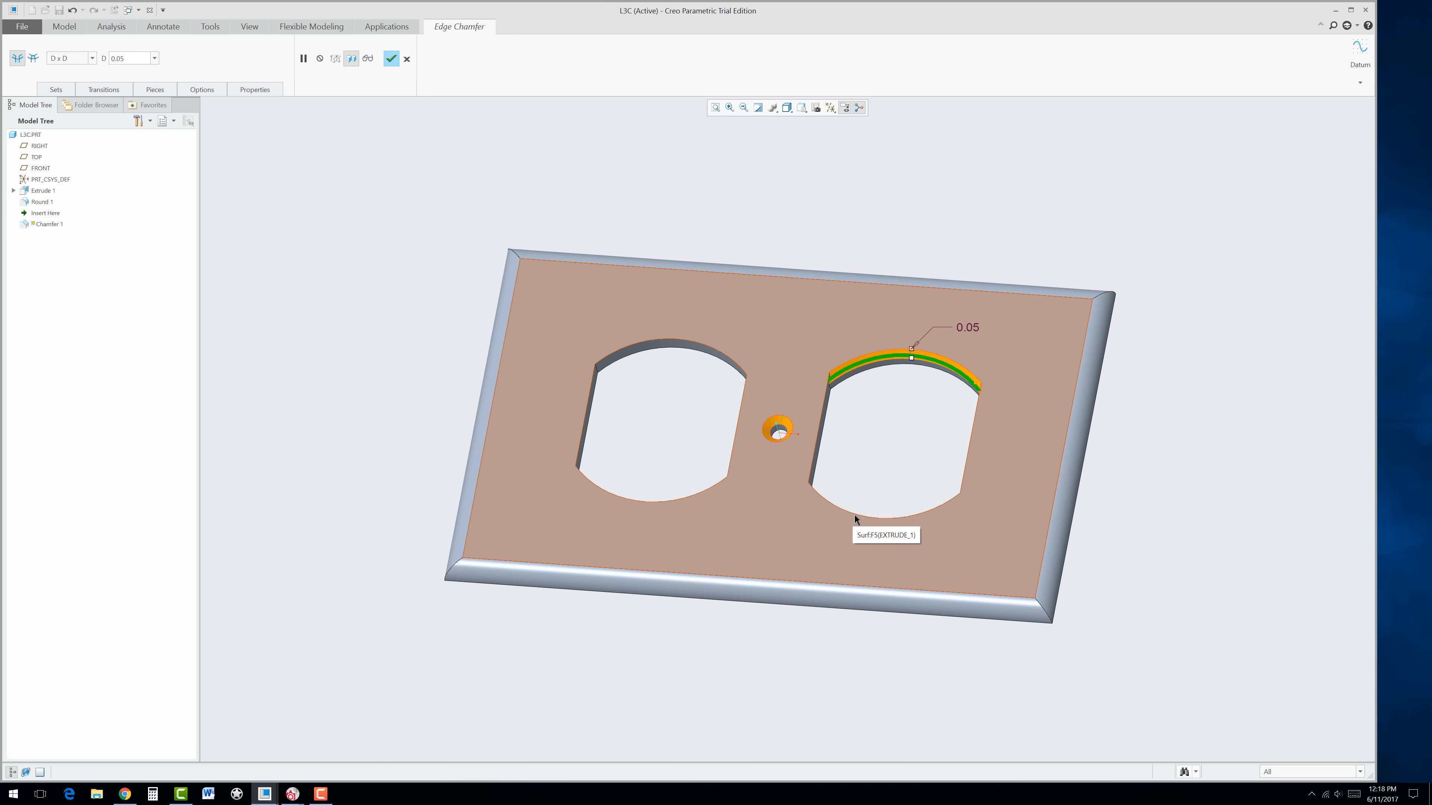
ctrl+click(857, 513)
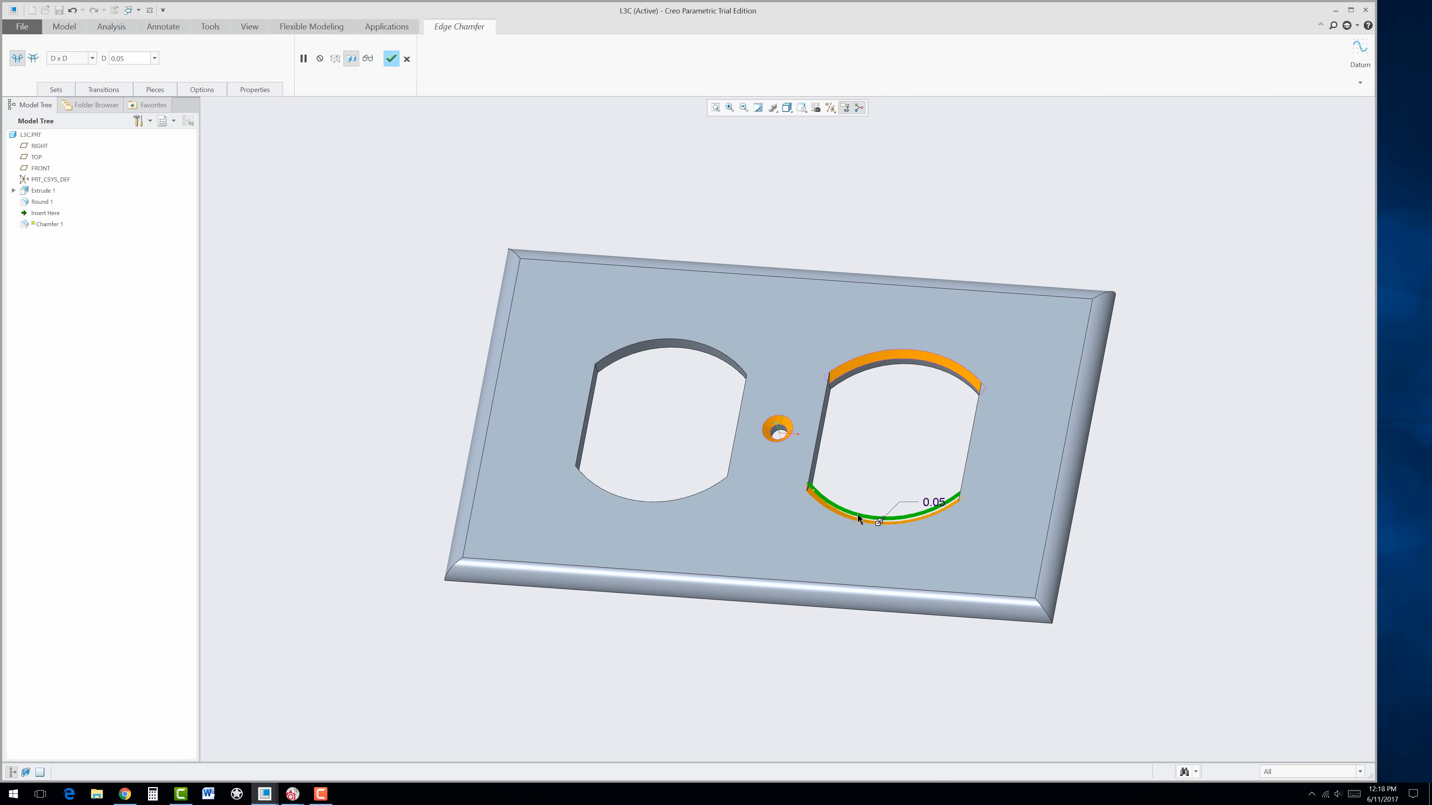
ctrl+click(705, 345)
ctrl+click(688, 494)
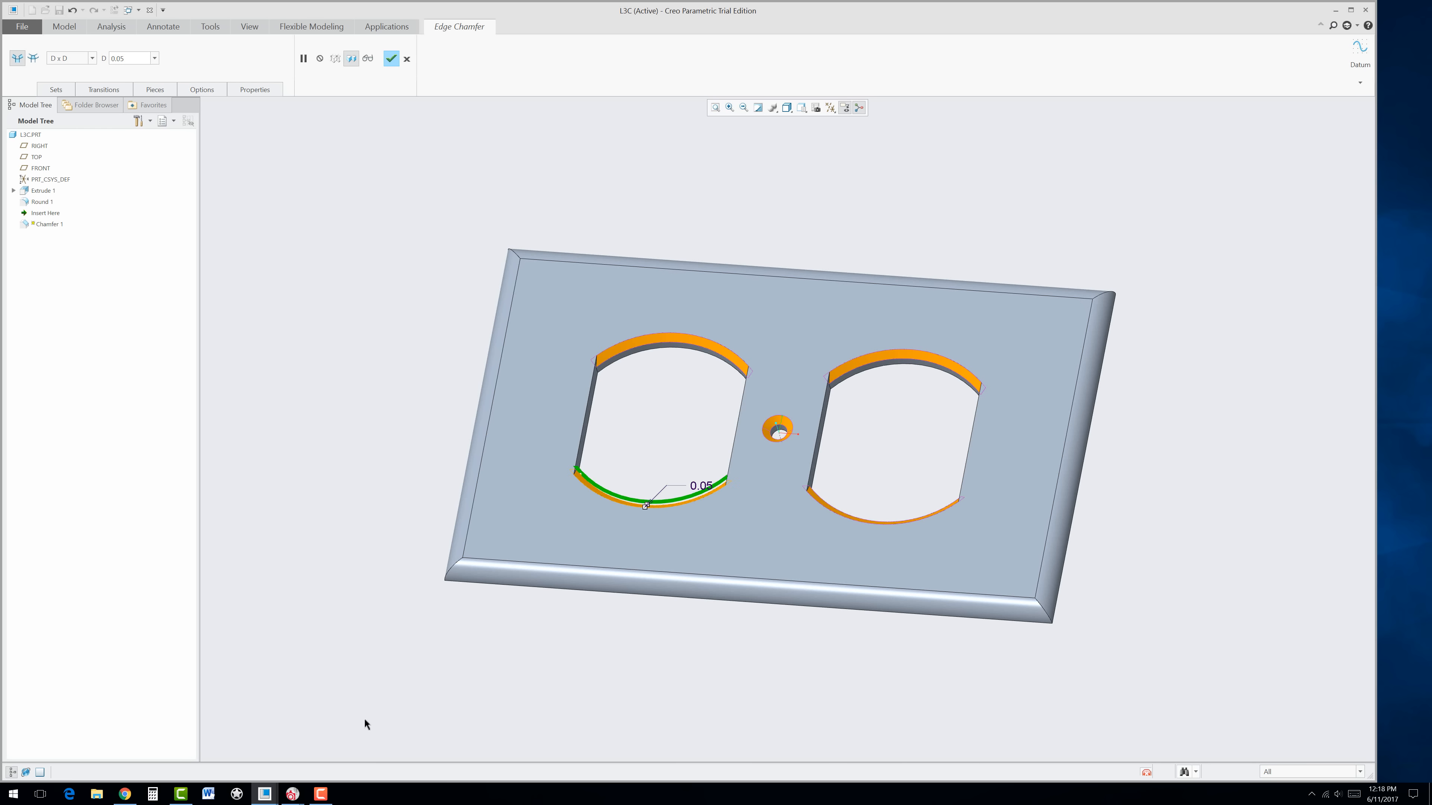
Step: Check the PDF drawing, add the four straight edges of both openings to the 0.05 chamfer, and complete the chamfer
click(127, 797)
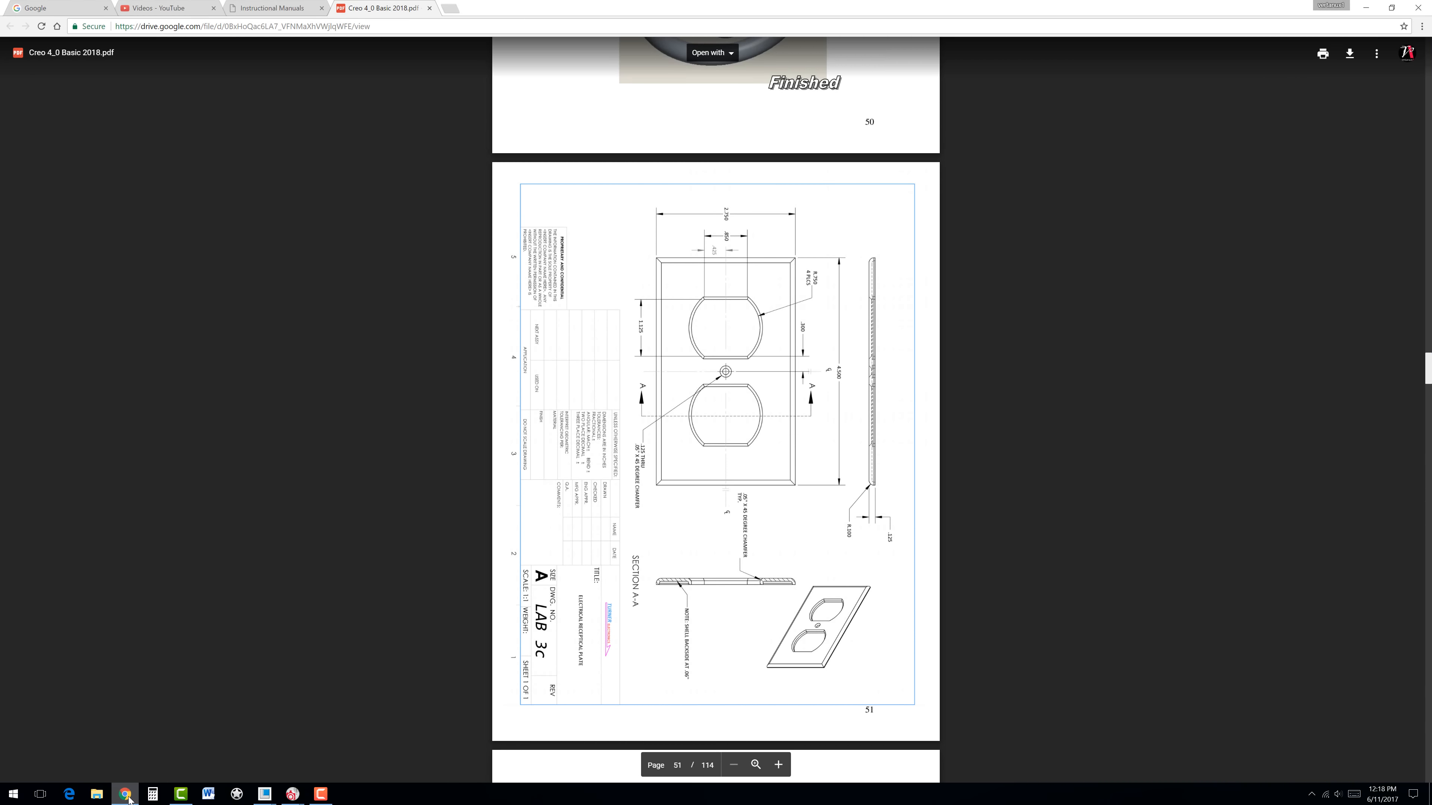
click(125, 796)
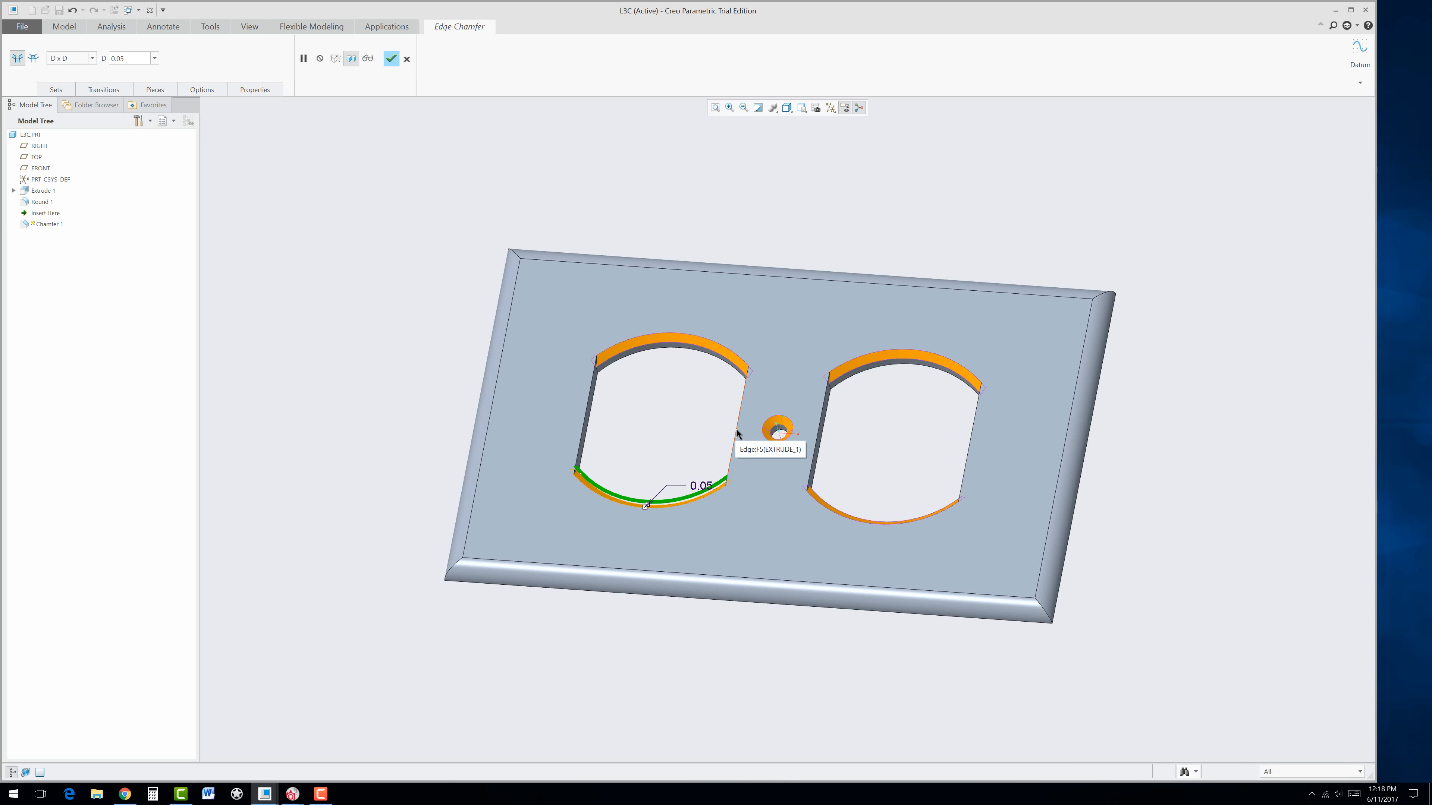
ctrl+click(738, 433)
ctrl+click(583, 417)
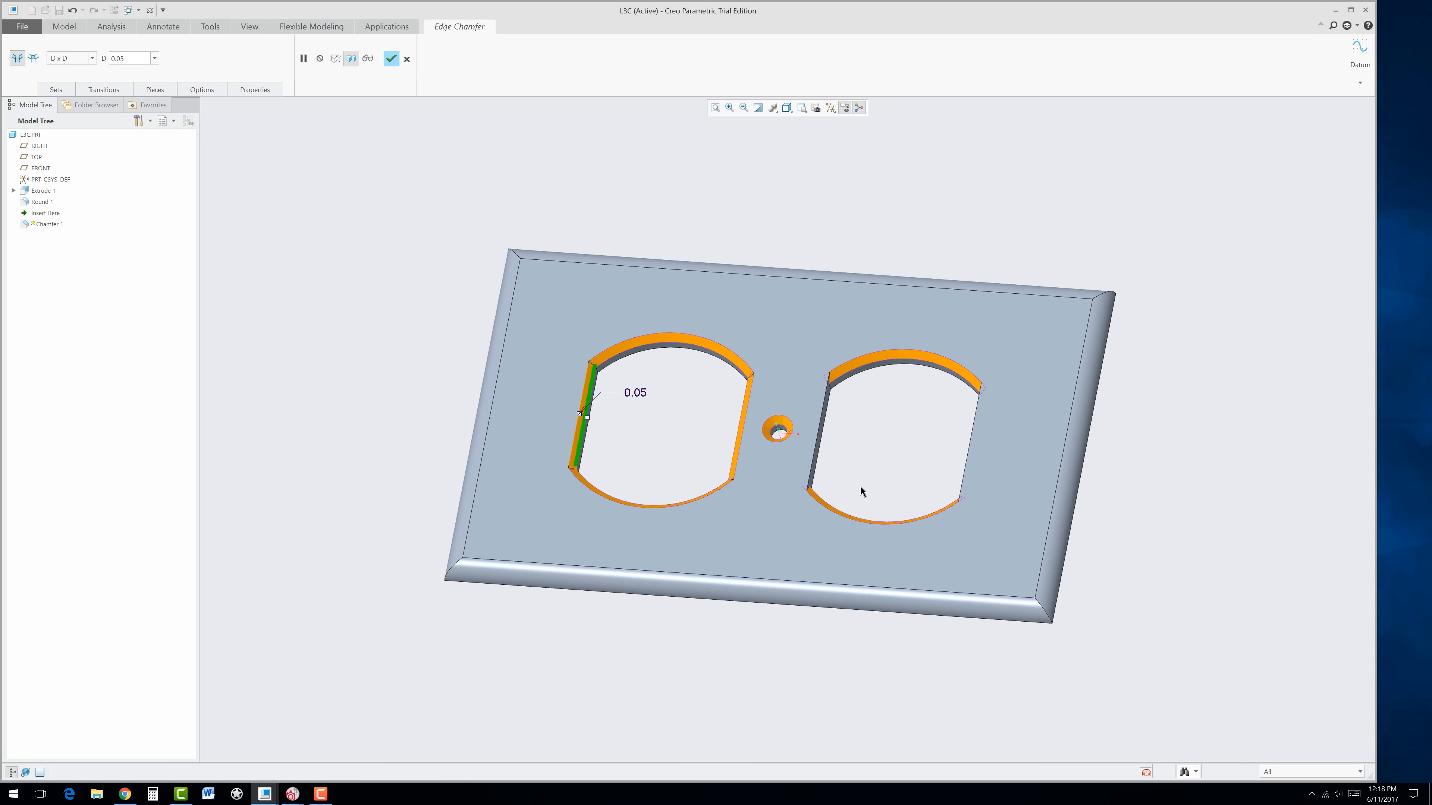
ctrl+click(817, 451)
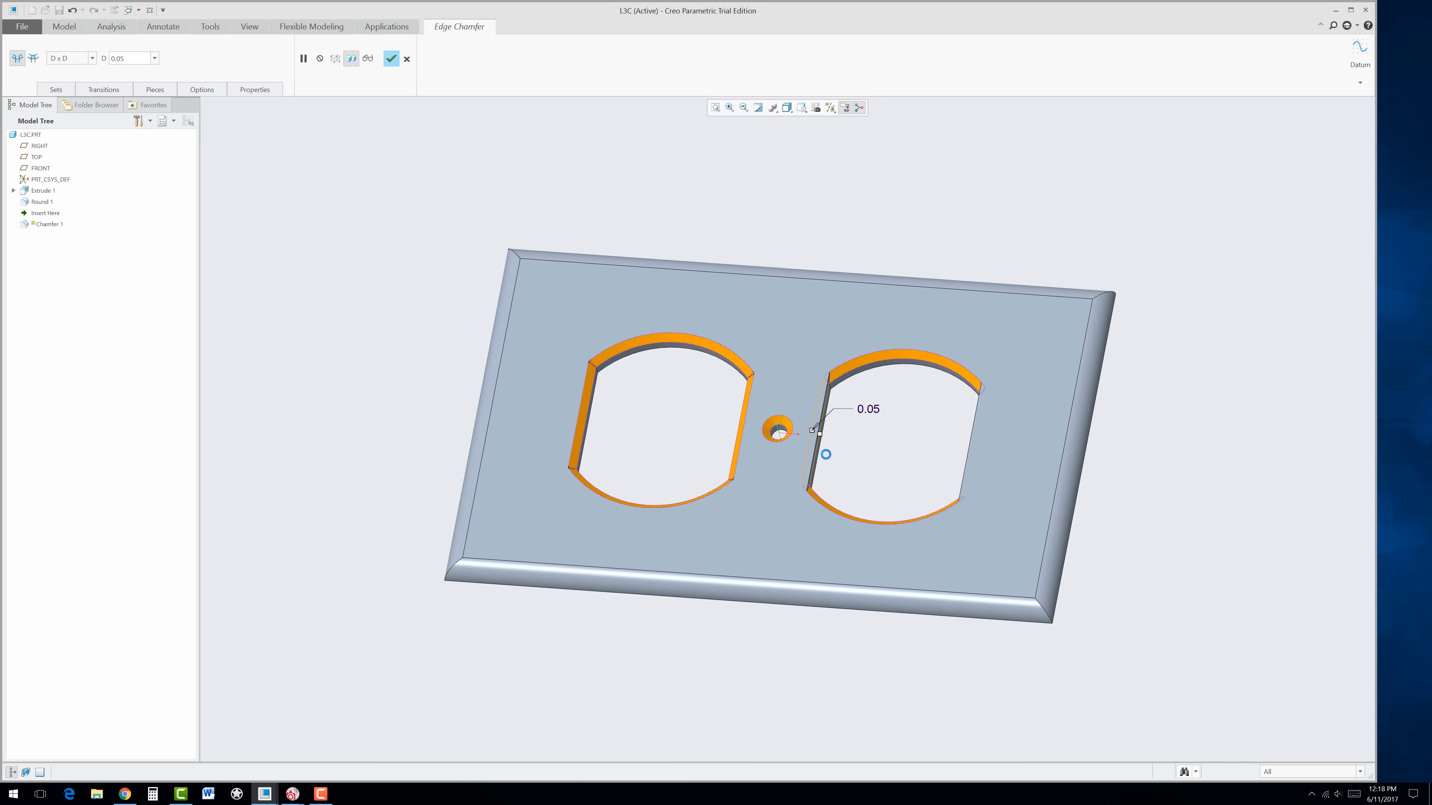
ctrl+click(968, 457)
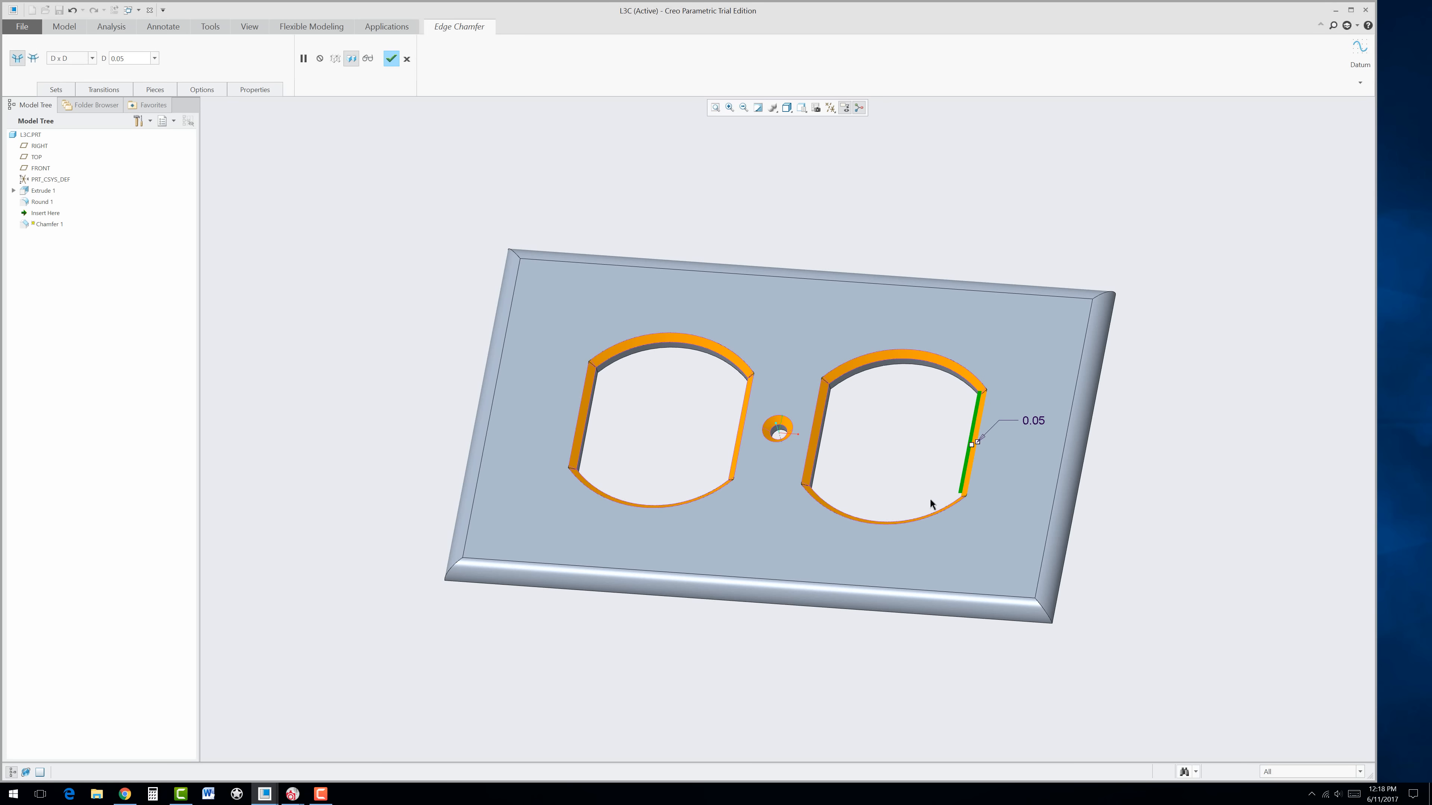
click(391, 58)
Step: Check the PDF drawing, and shell the plate to a 0.06 wall thickness with the flat back face removed
click(127, 795)
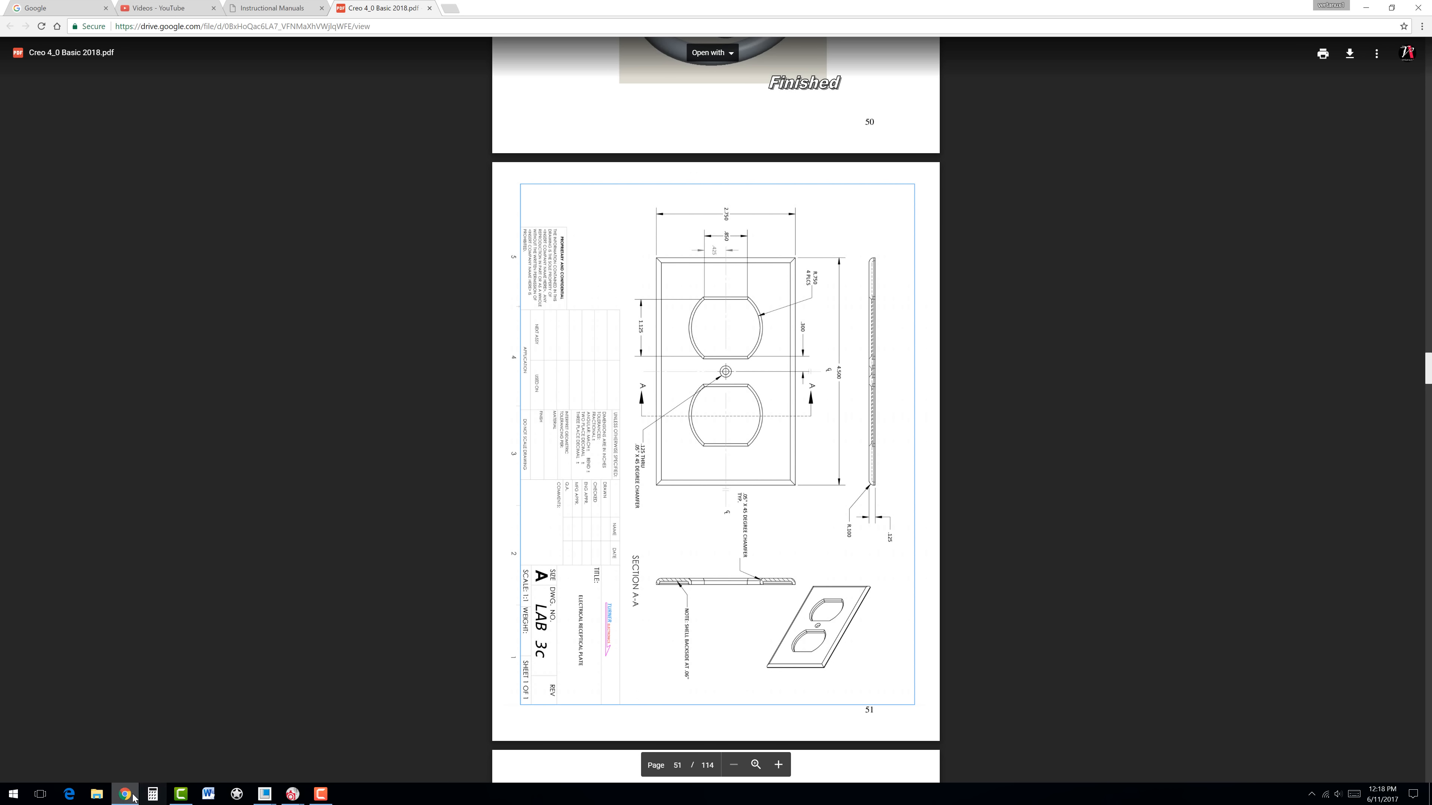
click(134, 797)
middle_drag(537, 249, 779, 314)
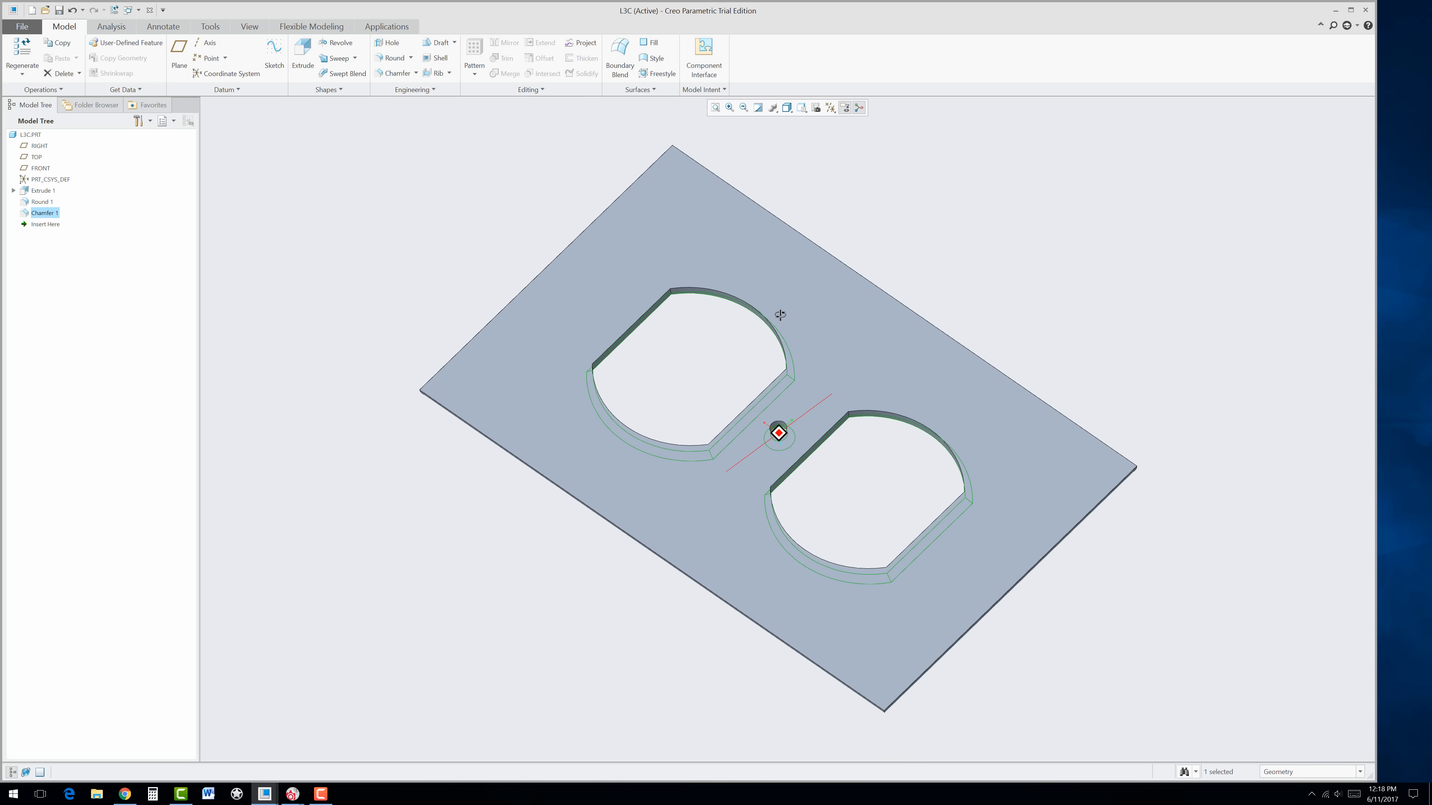
click(486, 141)
click(437, 57)
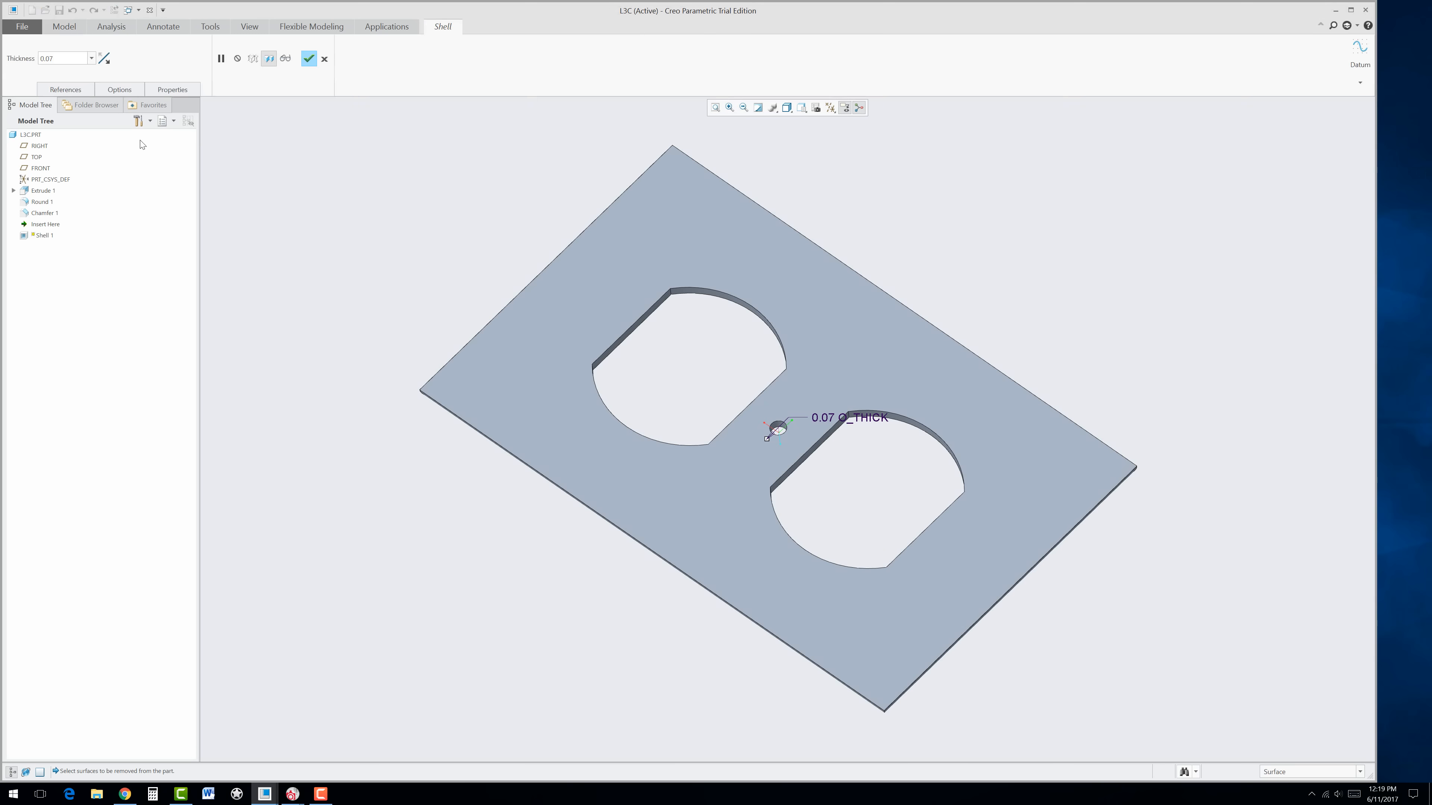
double_click(71, 59)
text(0.06)
key(Return)
click(641, 500)
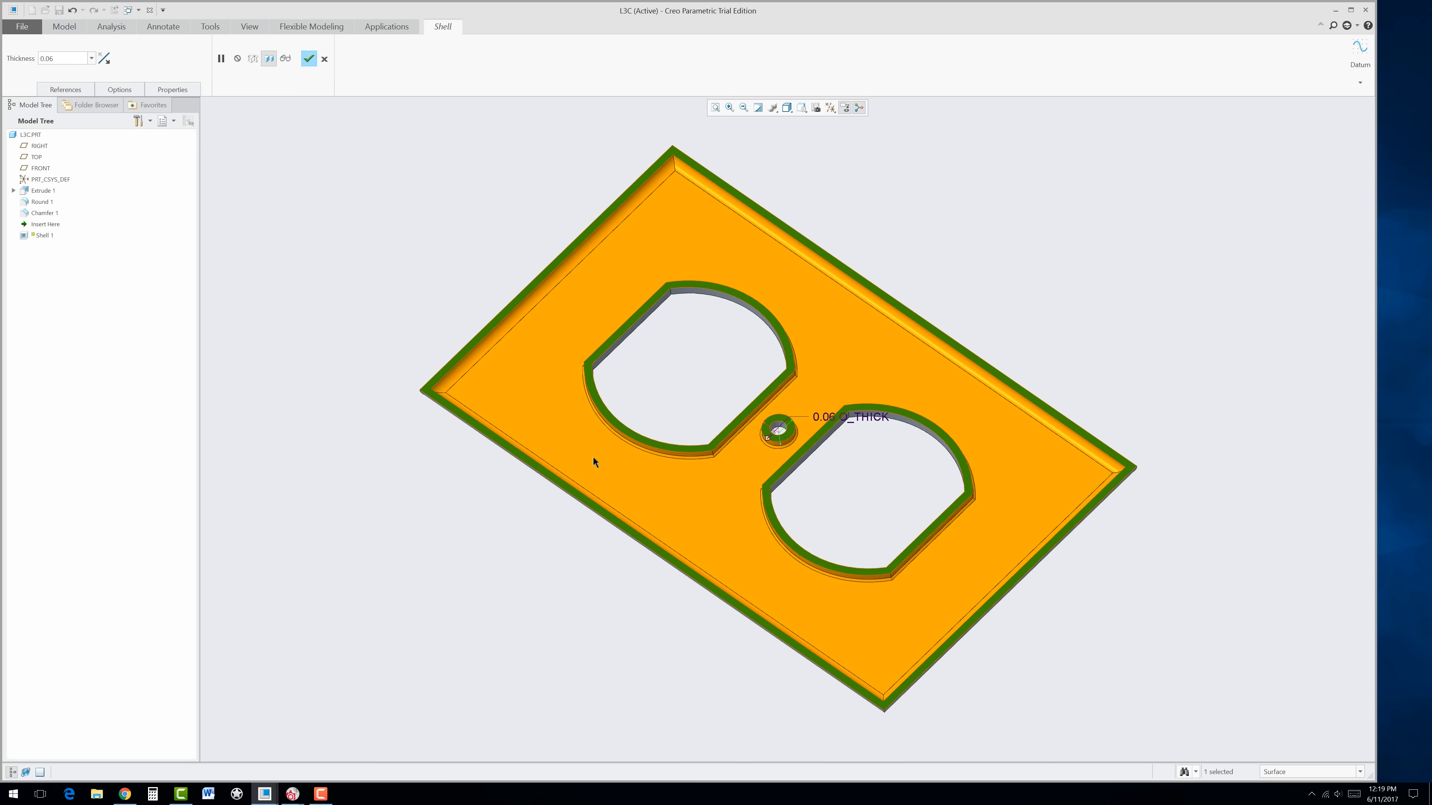
middle_click(593, 461)
mouse_move(464, 565)
middle_down()
mouse_move(511, 601)
mouse_move(740, 596)
mouse_move(729, 595)
middle_up()
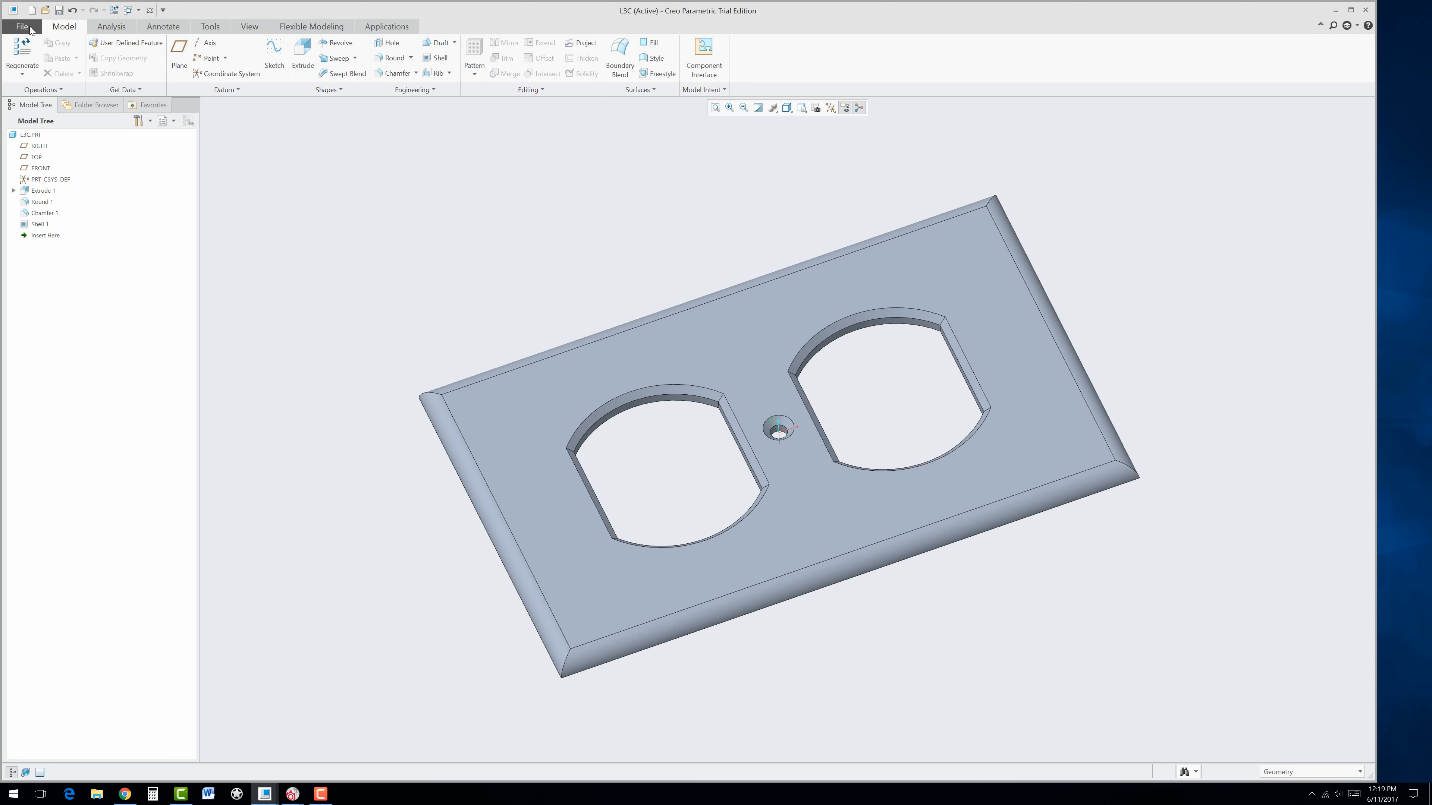
mouse_move(525, 373)
middle_down()
mouse_move(515, 320)
mouse_move(476, 440)
mouse_move(458, 377)
middle_up()
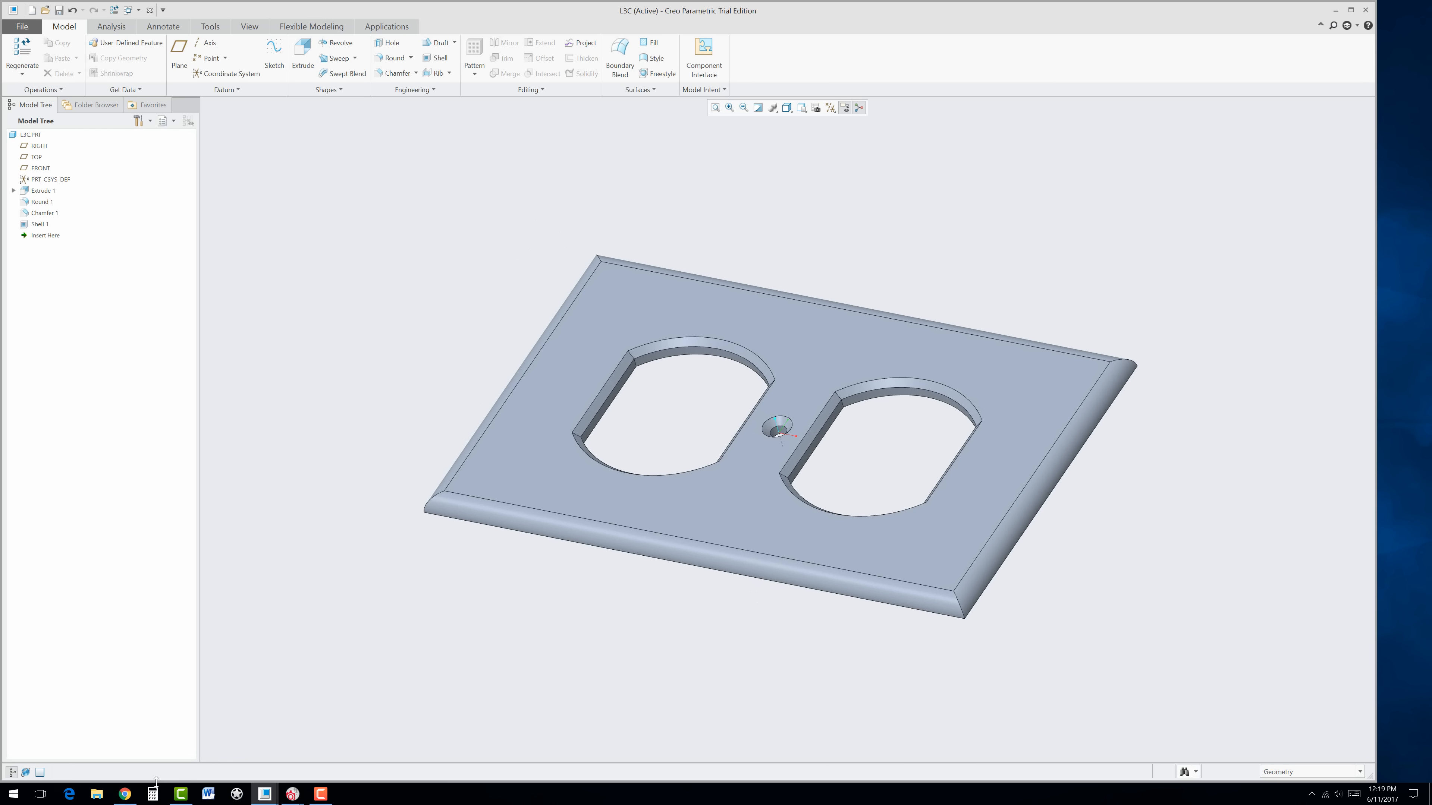
Step: Bring up the L4 drawing on page 52 of the PDF manual, and create a solid part named L4 in Creo
click(127, 800)
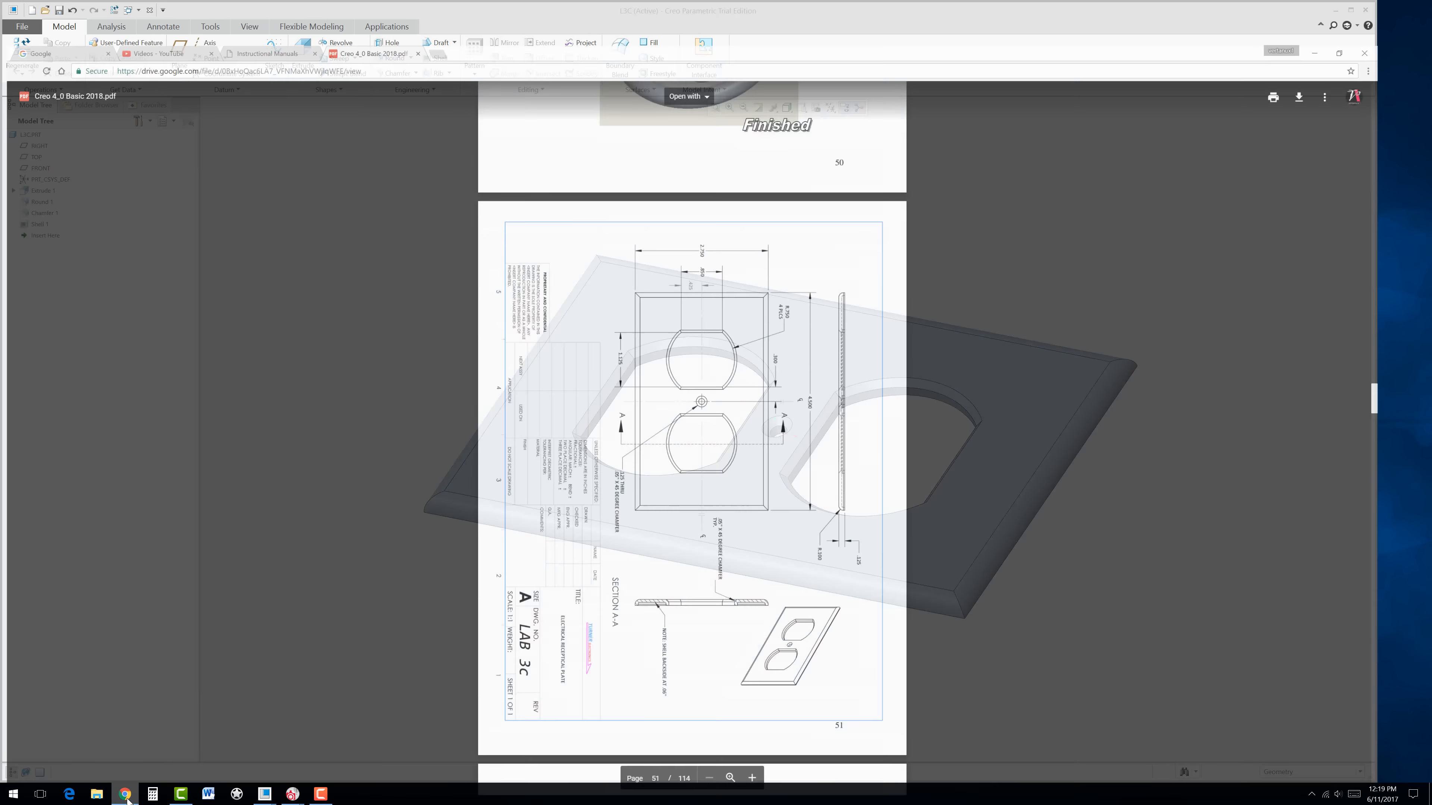
scroll(644, 594, down, 10)
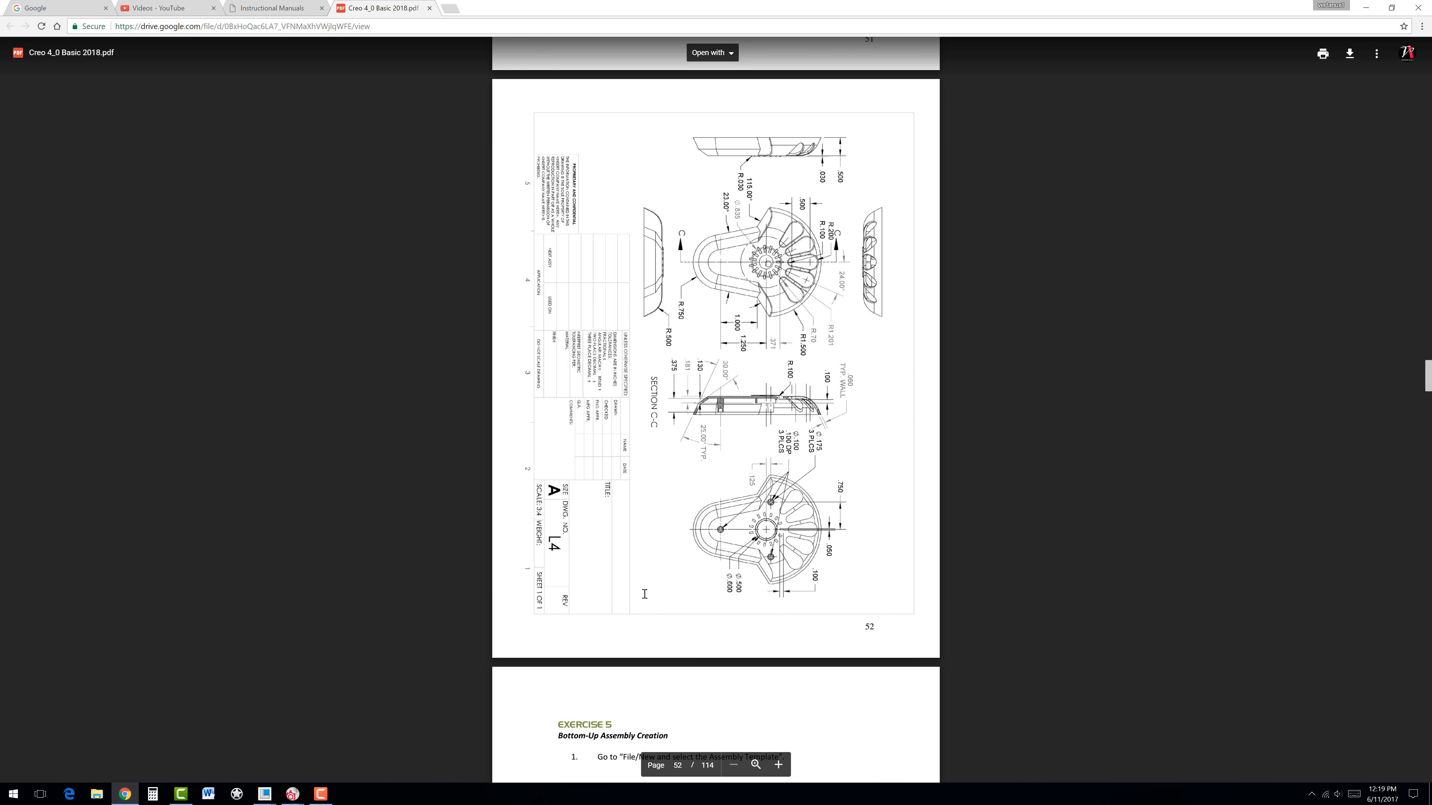
scroll(743, 319, up, 1)
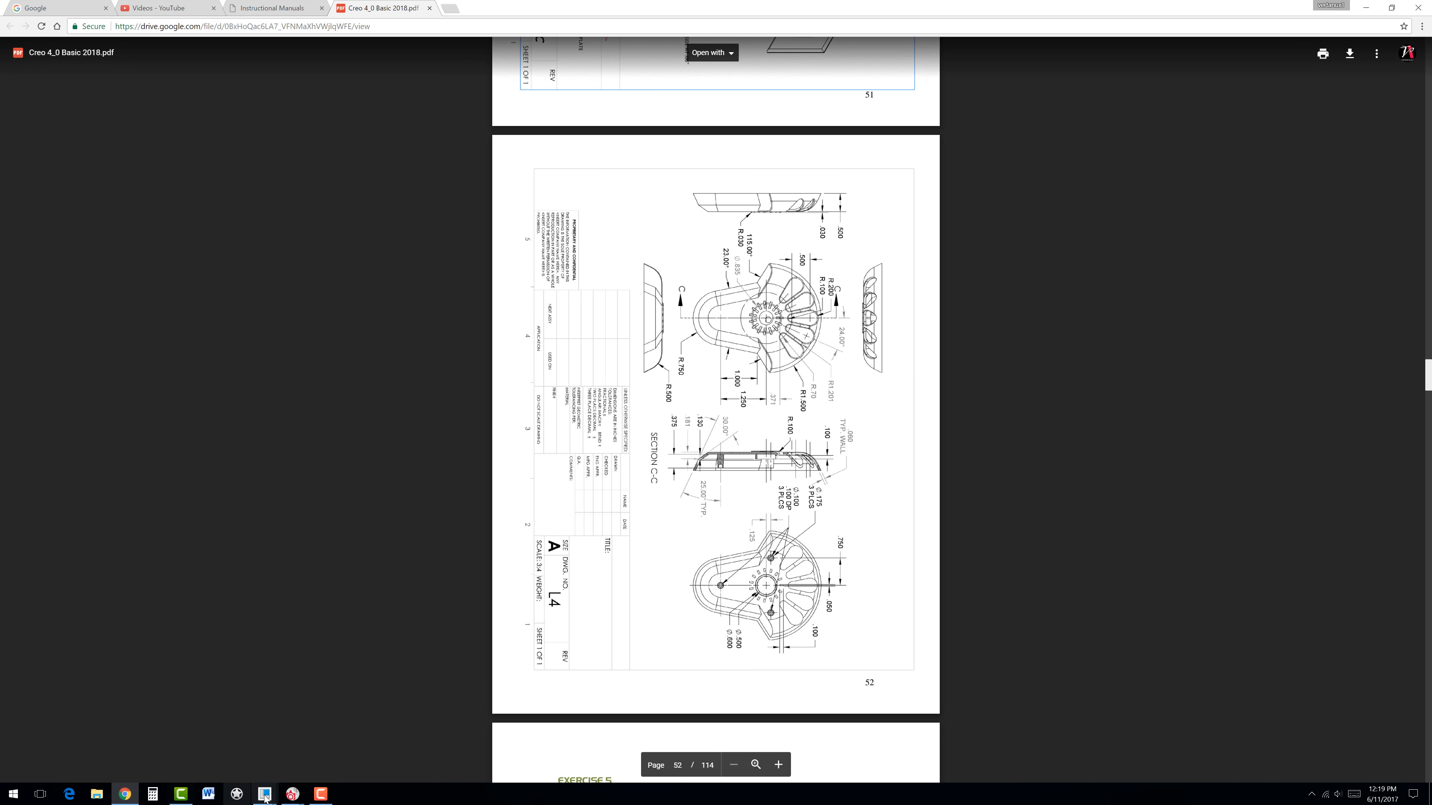
mouse_move(267, 795)
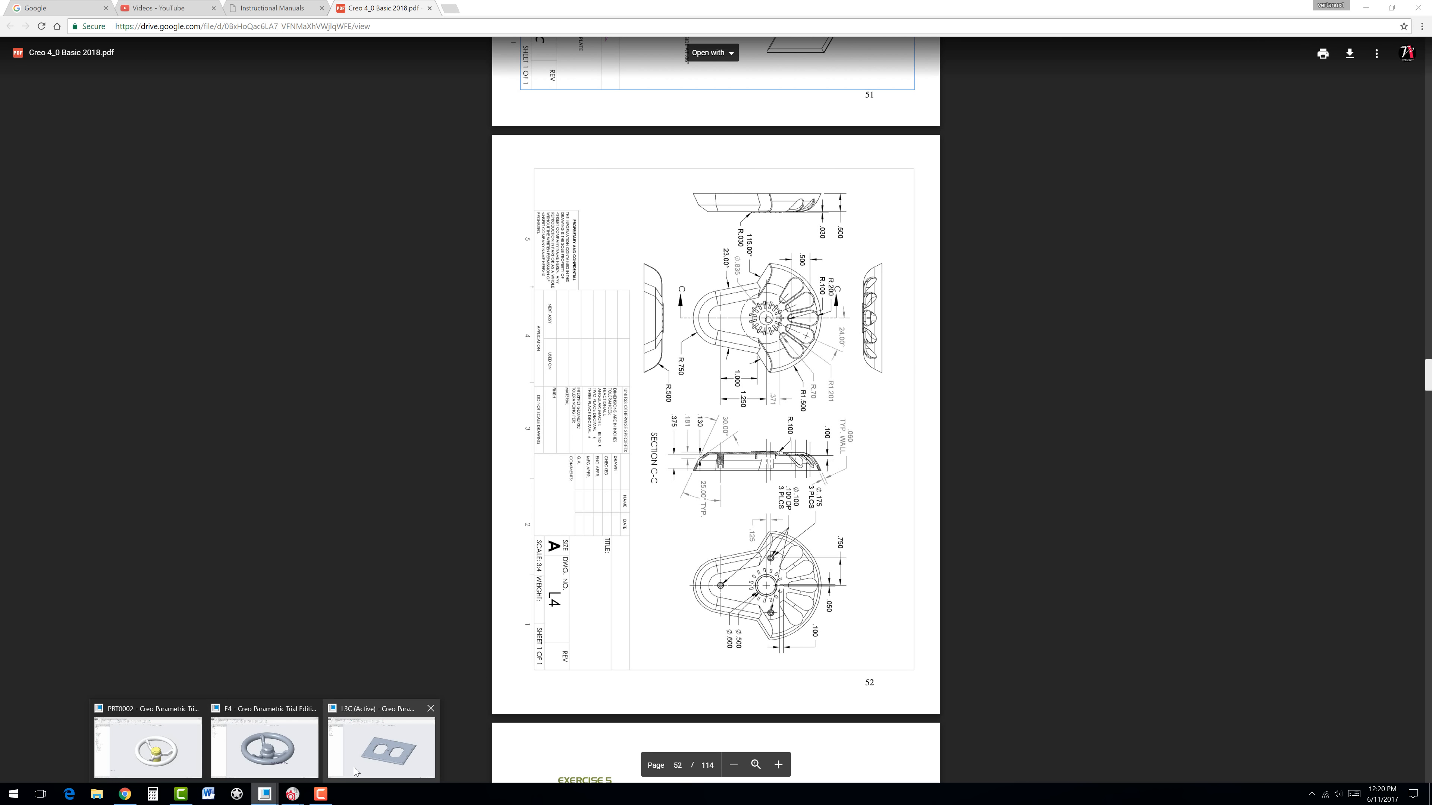
click(372, 747)
click(32, 10)
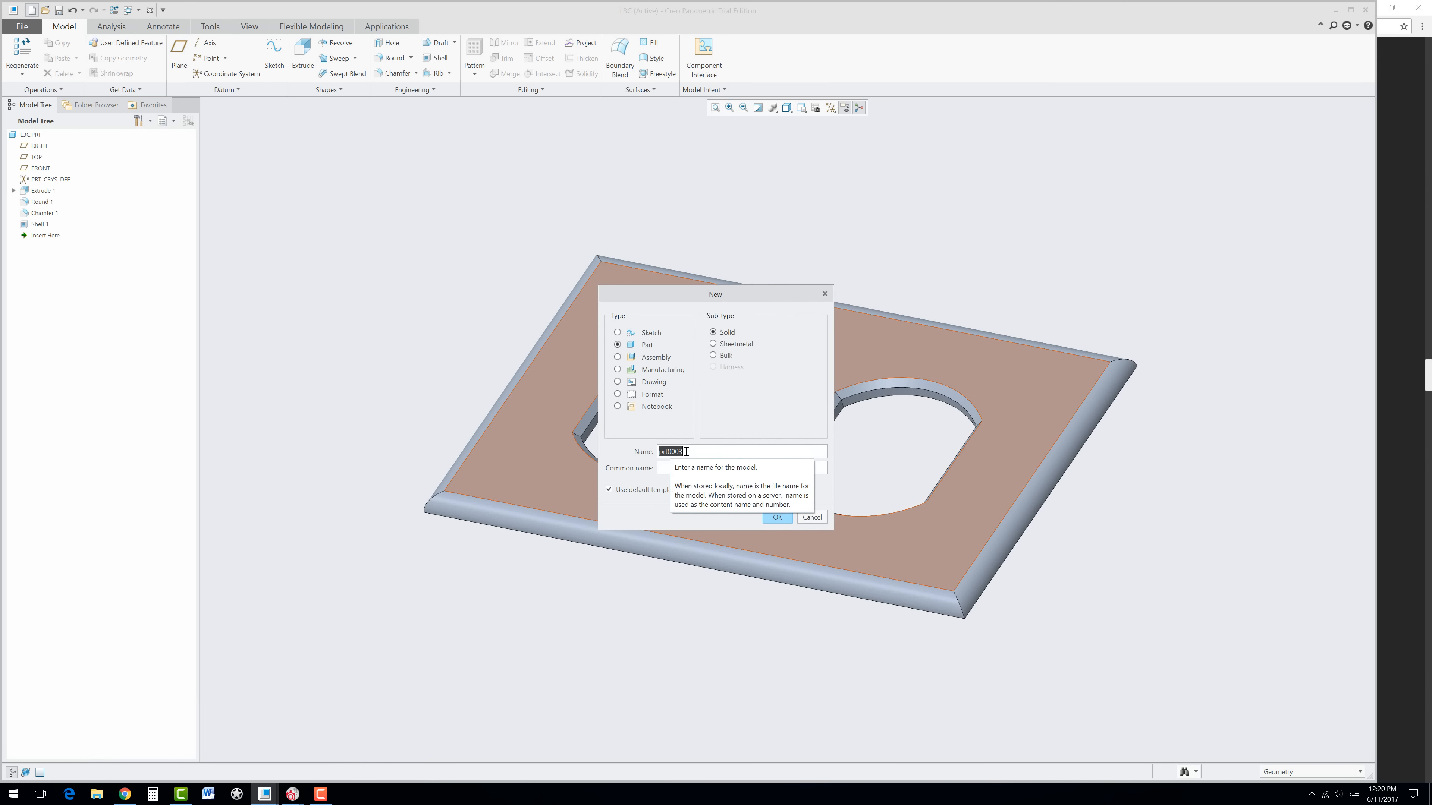
text(L4)
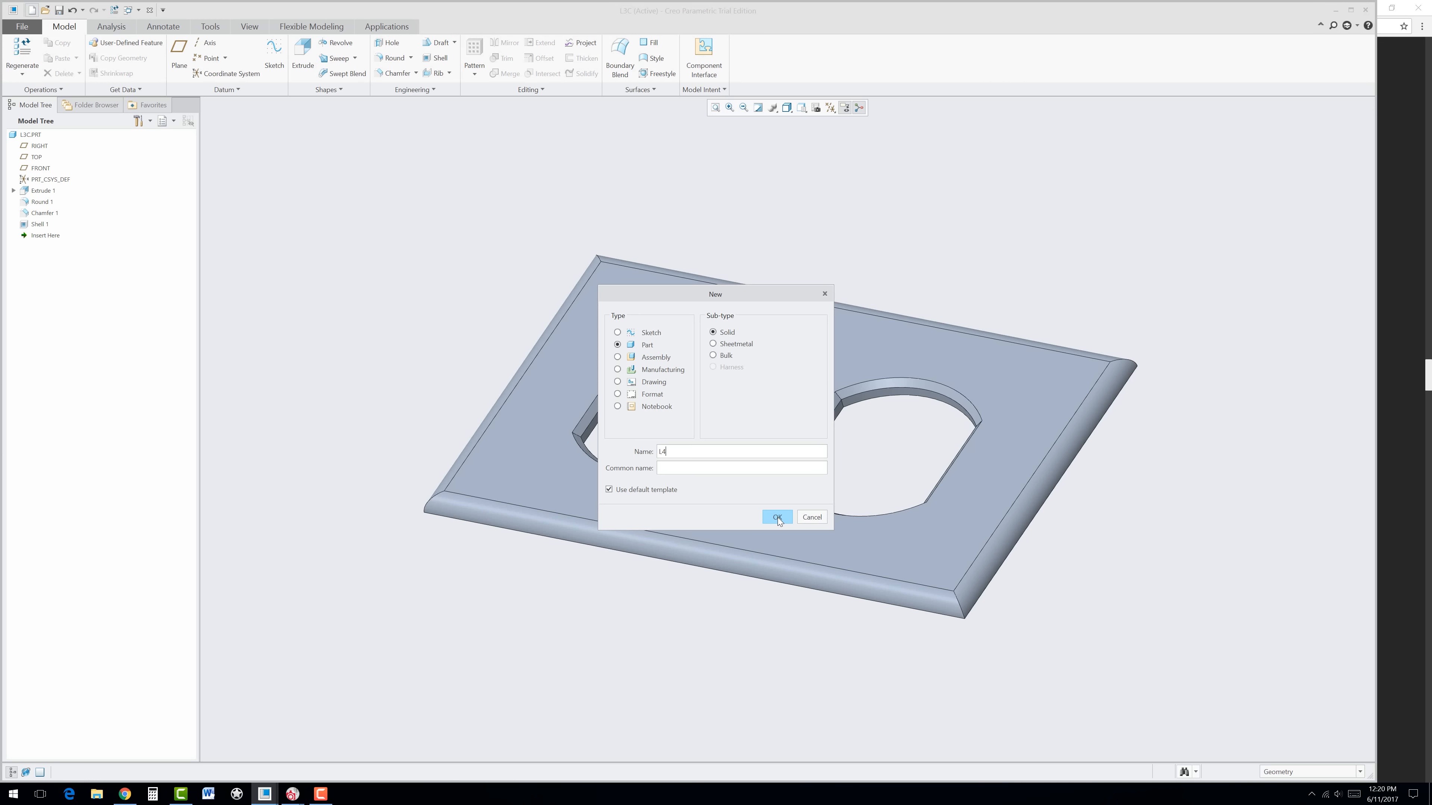
click(777, 518)
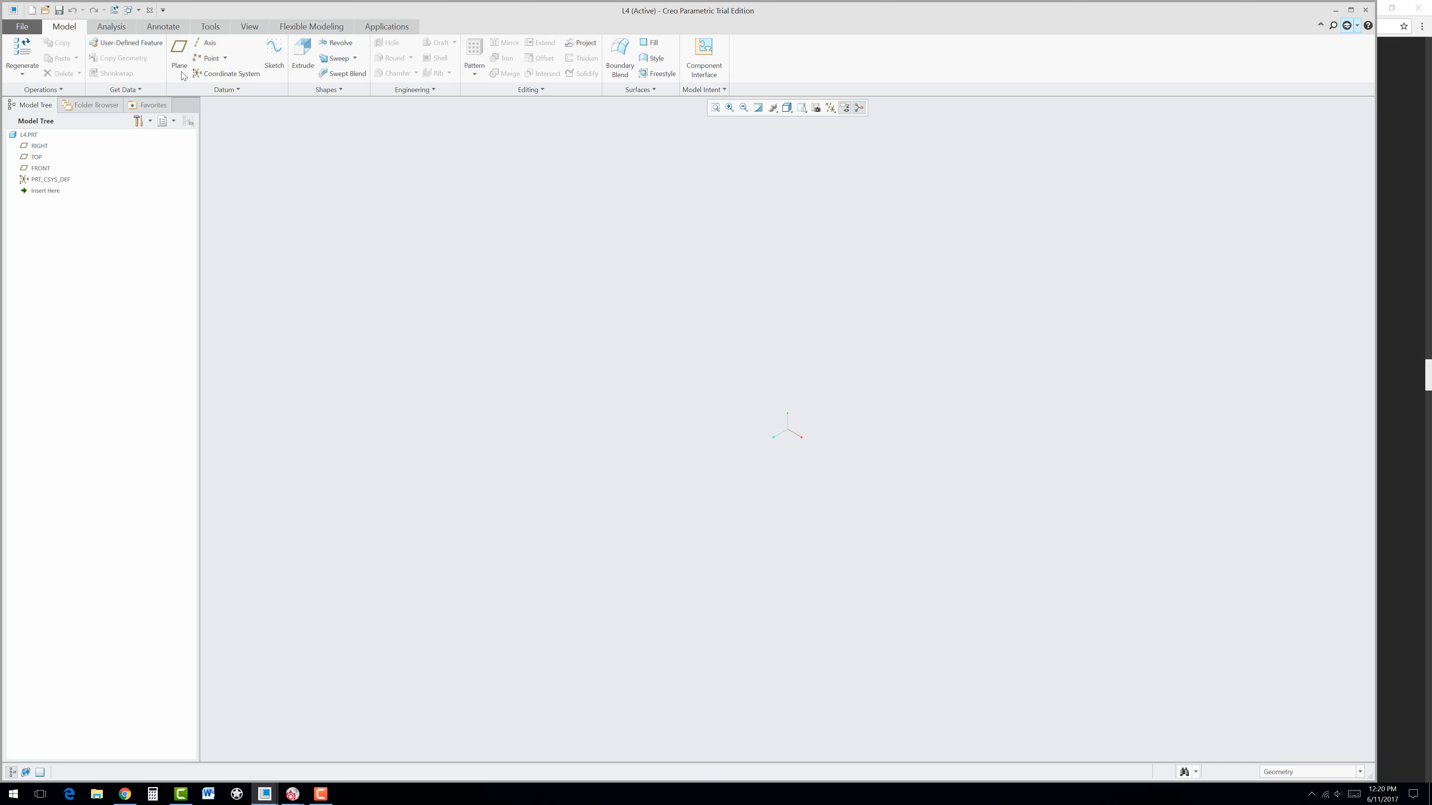
Step: Start an extrude sketch on the FRONT plane and add a vertical centerline through the origin
click(293, 60)
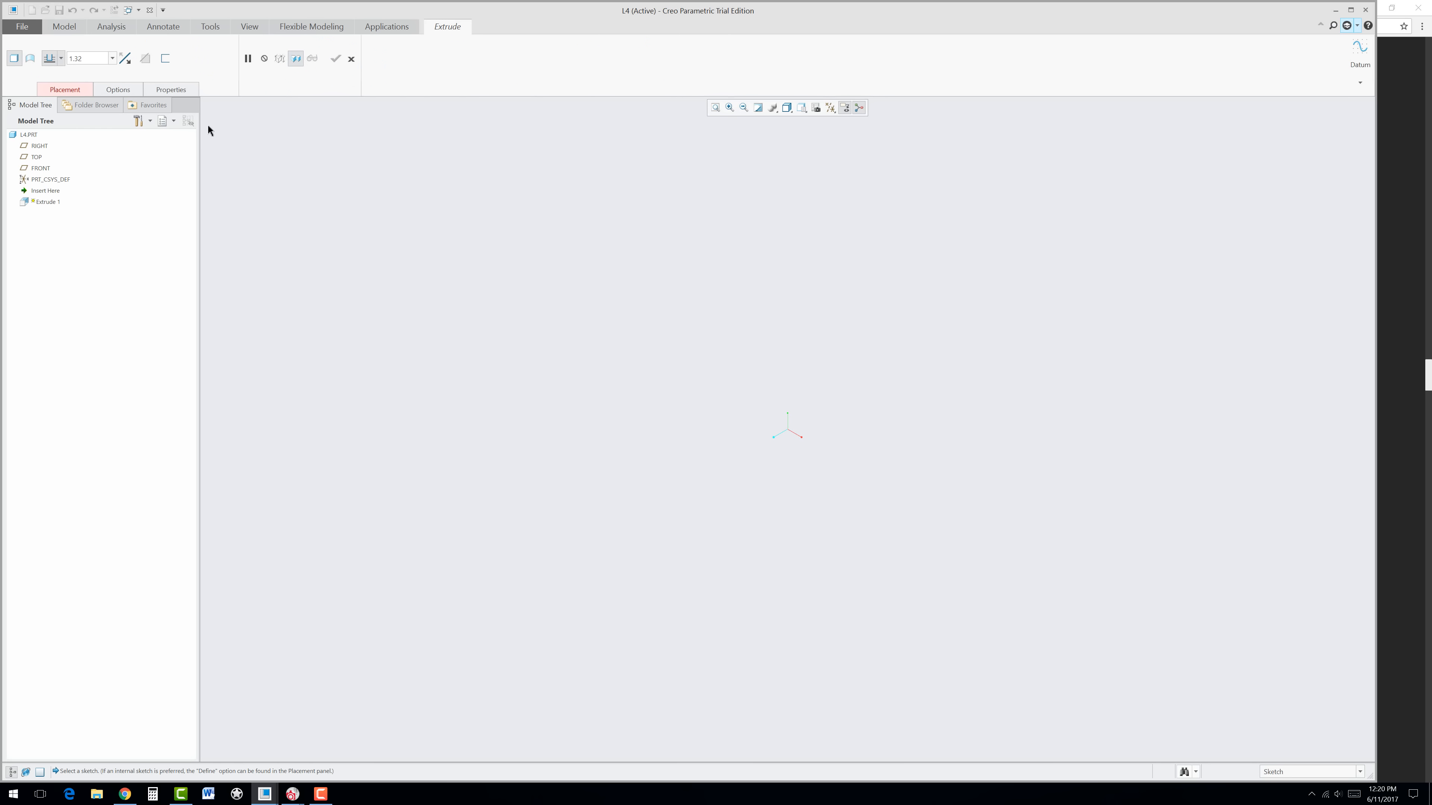
click(41, 168)
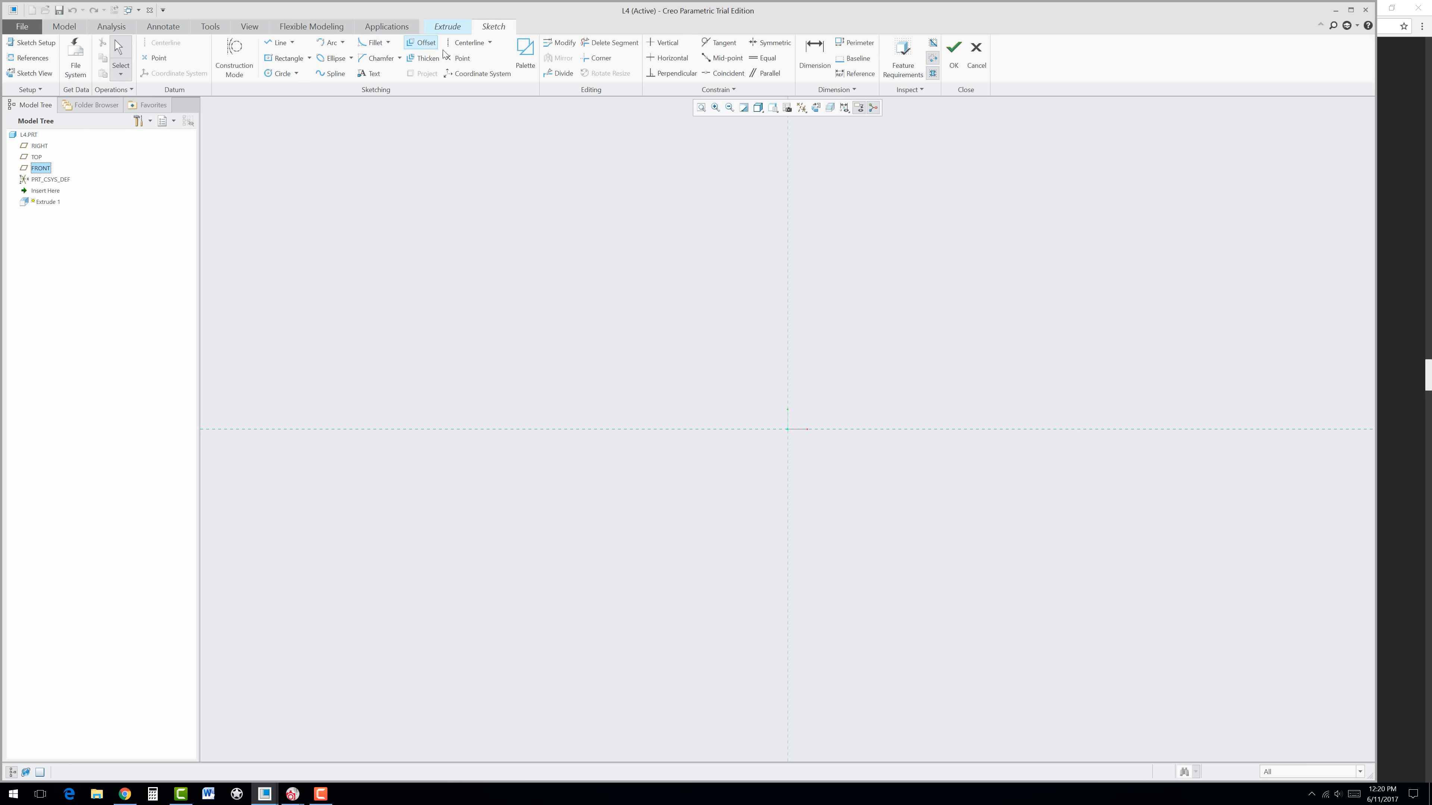
click(466, 42)
click(787, 429)
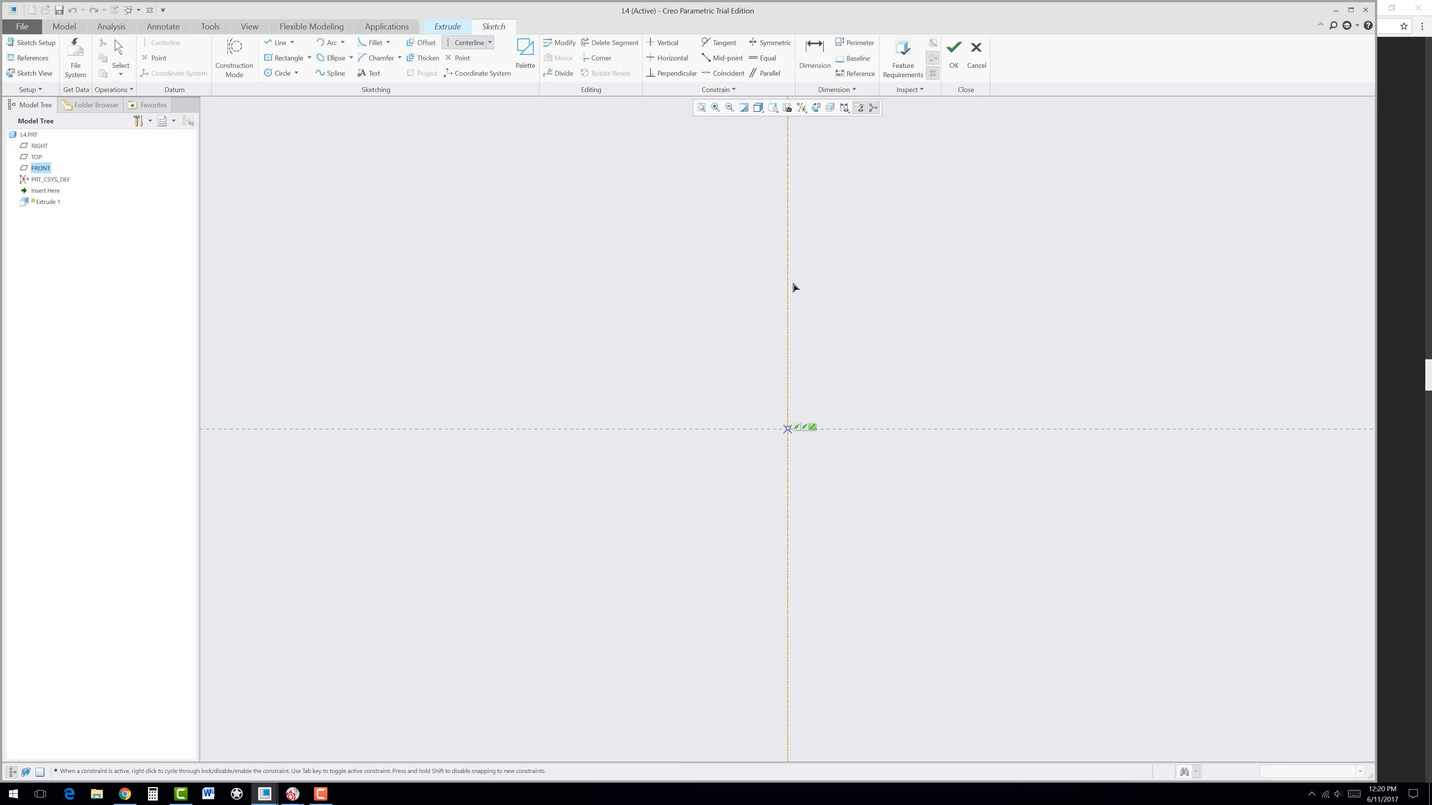
click(792, 287)
middle_click(868, 407)
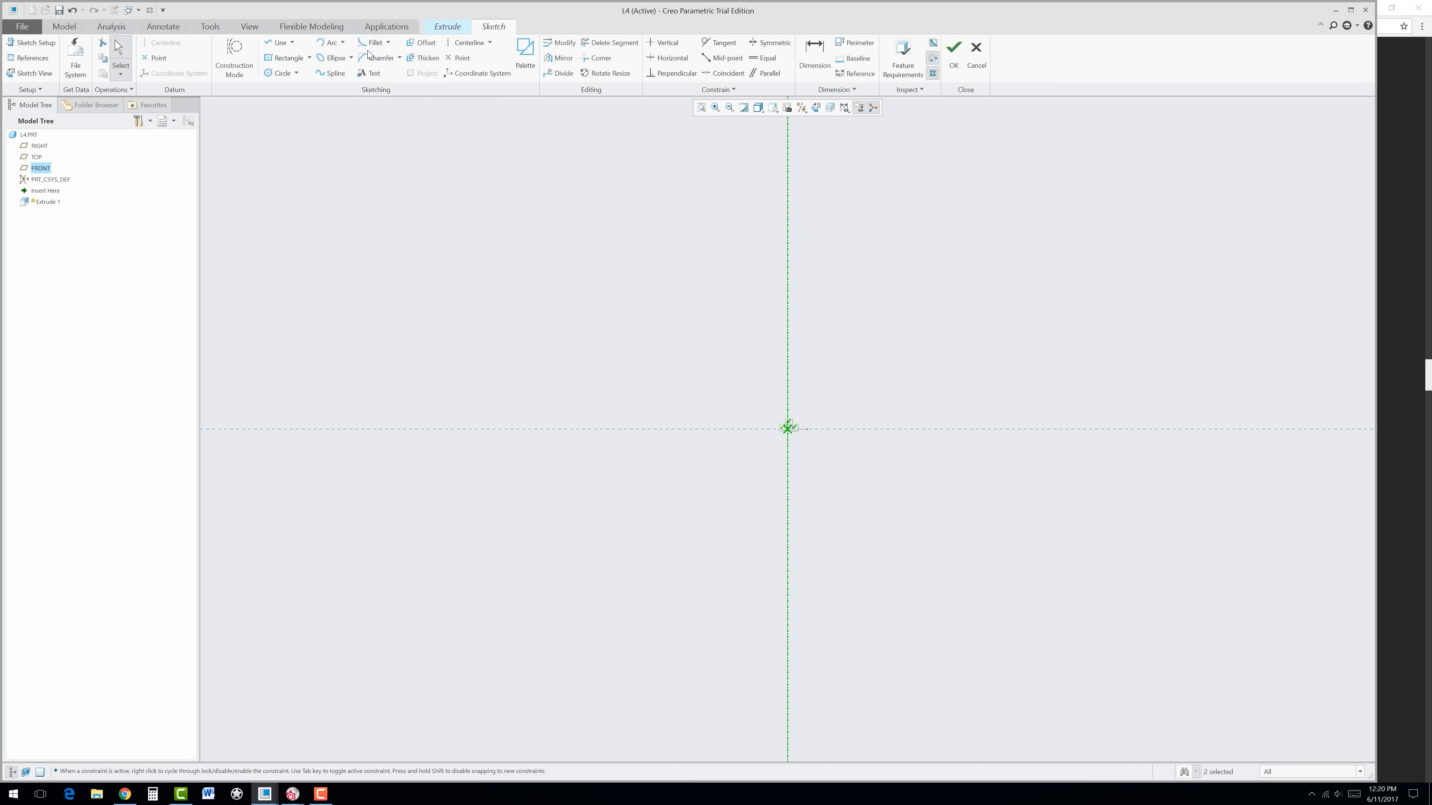
Step: Draw a vertical construction line upward from the origin along the centerline and set its length to 2
click(278, 43)
click(235, 54)
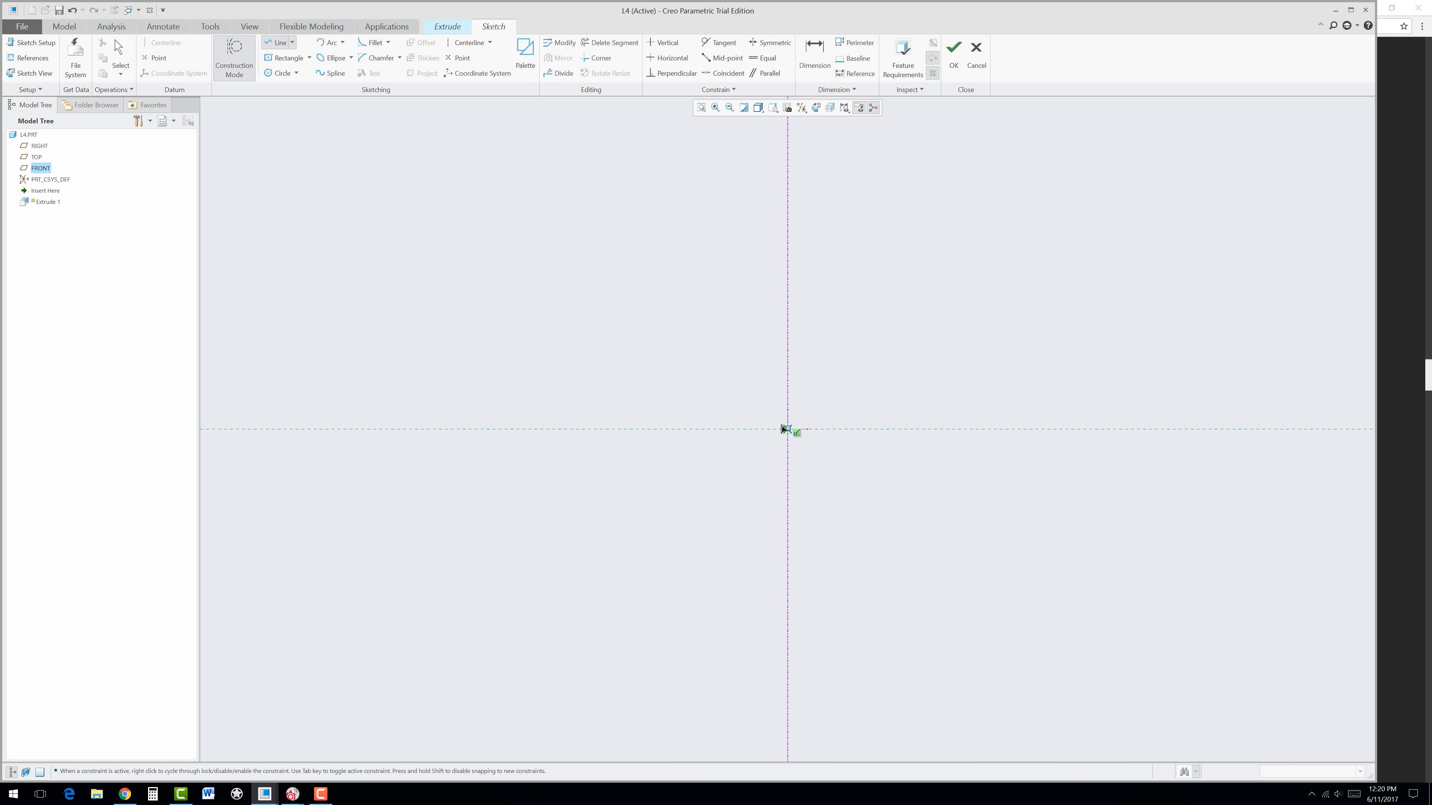
click(788, 384)
middle_click(844, 410)
double_click(781, 412)
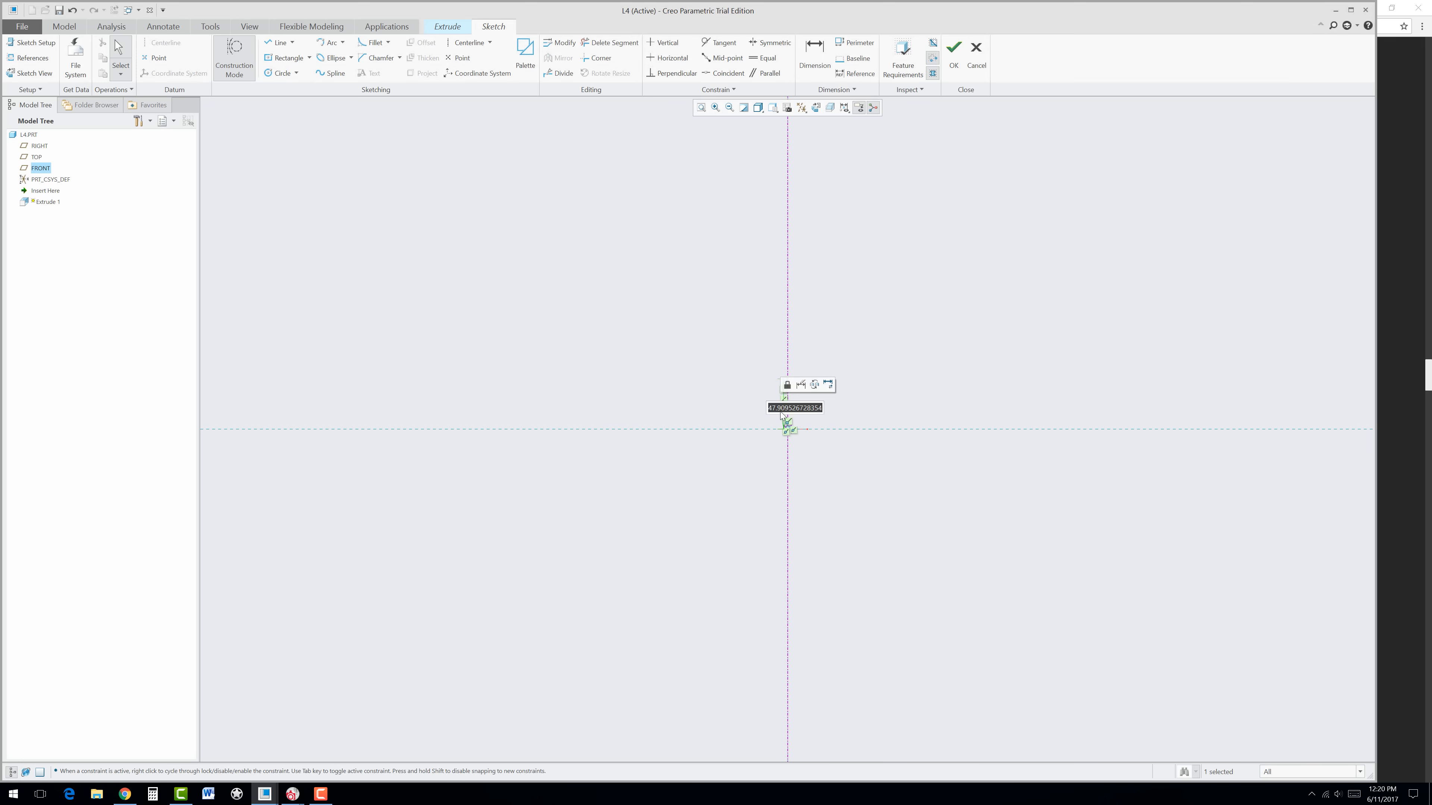
text(2)
key(Return)
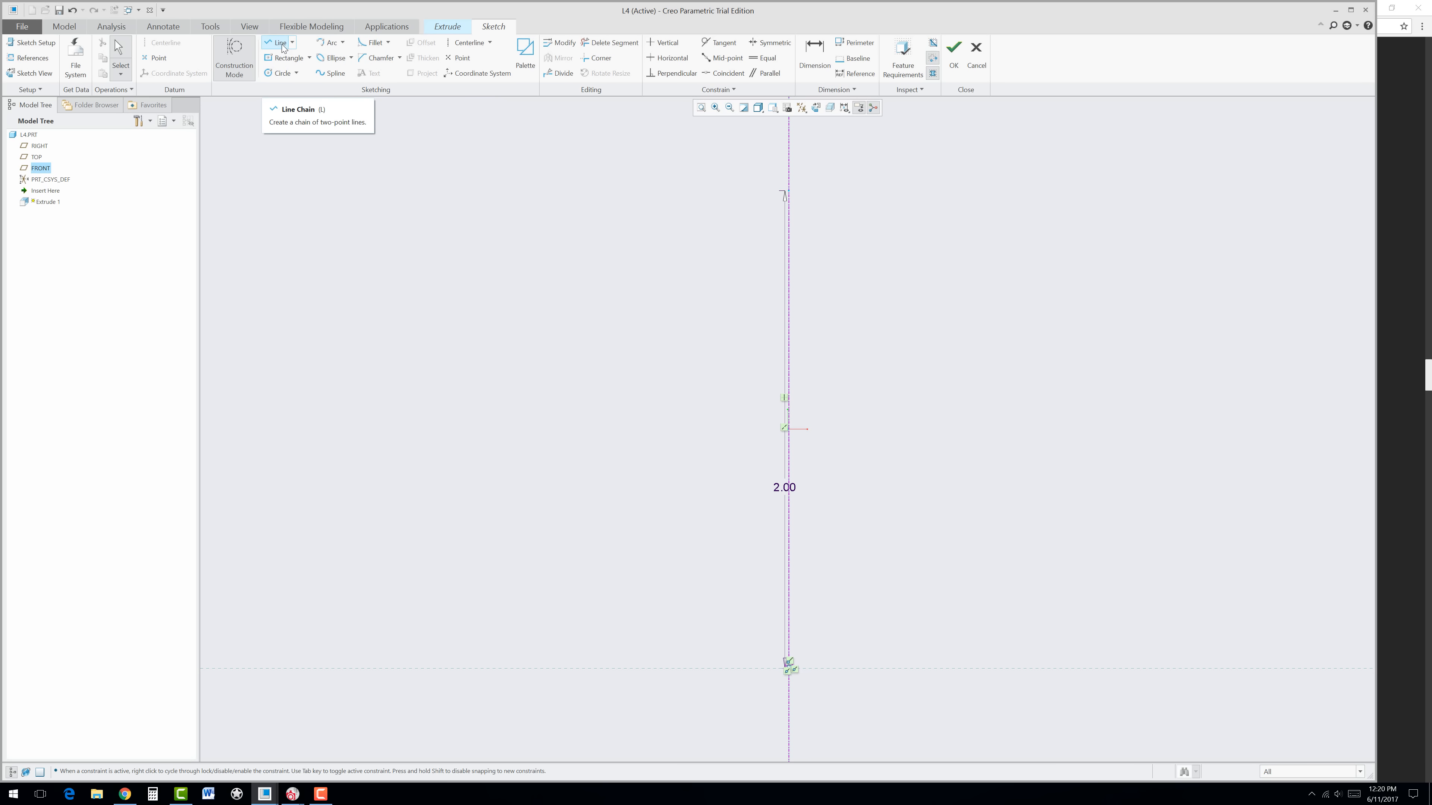
Step: Sketch two connected solid lines left of the centerline, starting about 0.38 from it and 0.11 below the origin, with their corner about 0.78 away
click(236, 65)
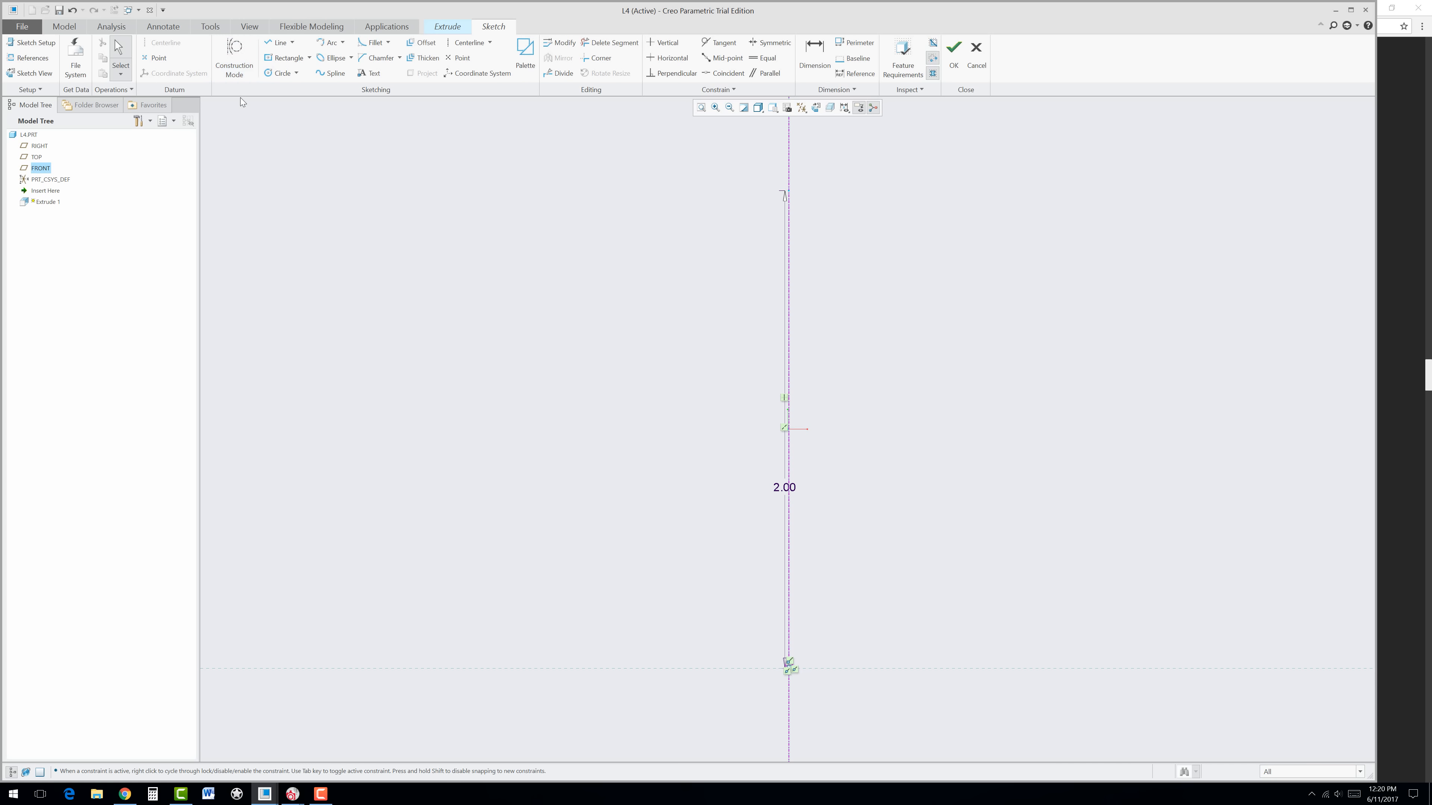
click(279, 46)
scroll(654, 468, up, 2)
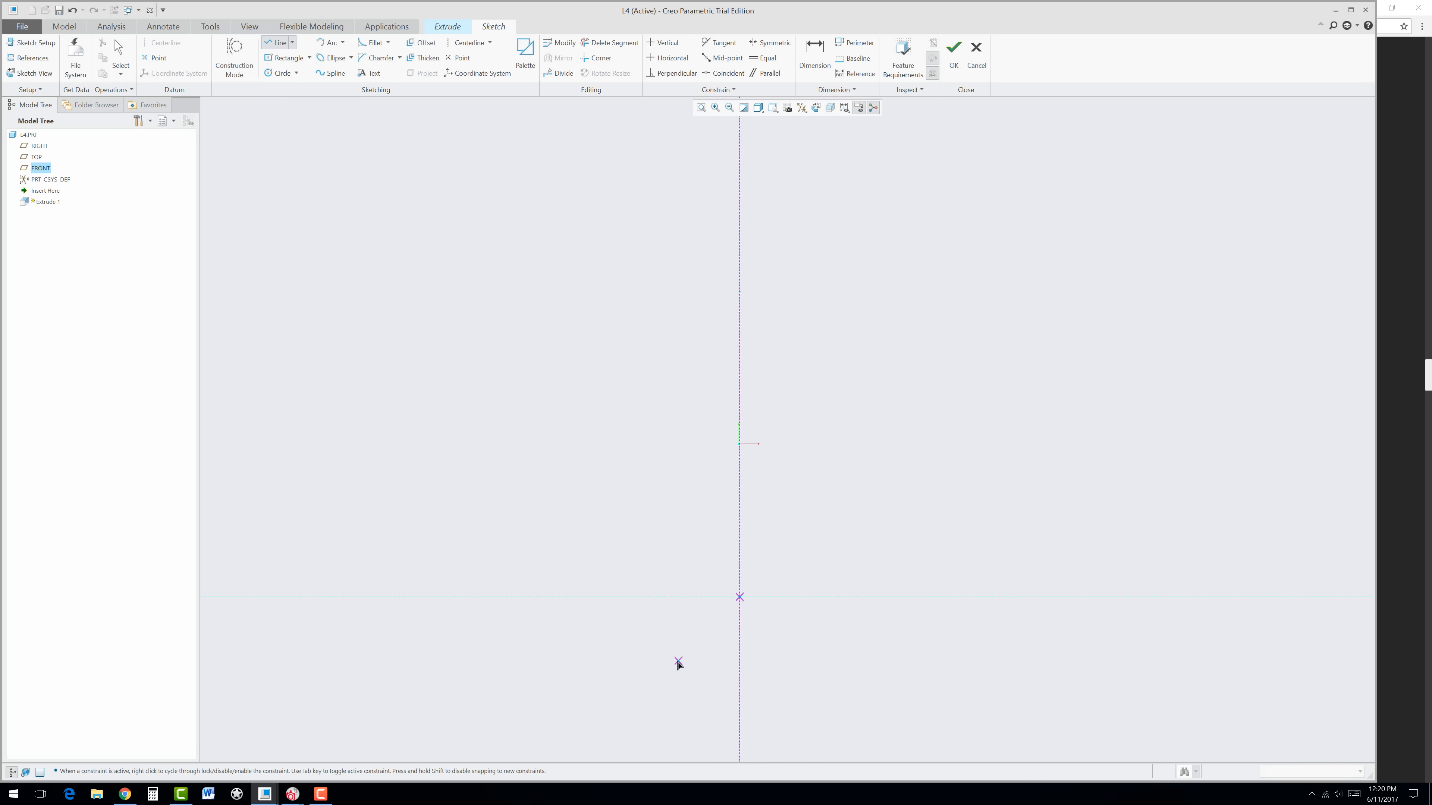
scroll(671, 656, down, 1)
scroll(732, 599, down, 3)
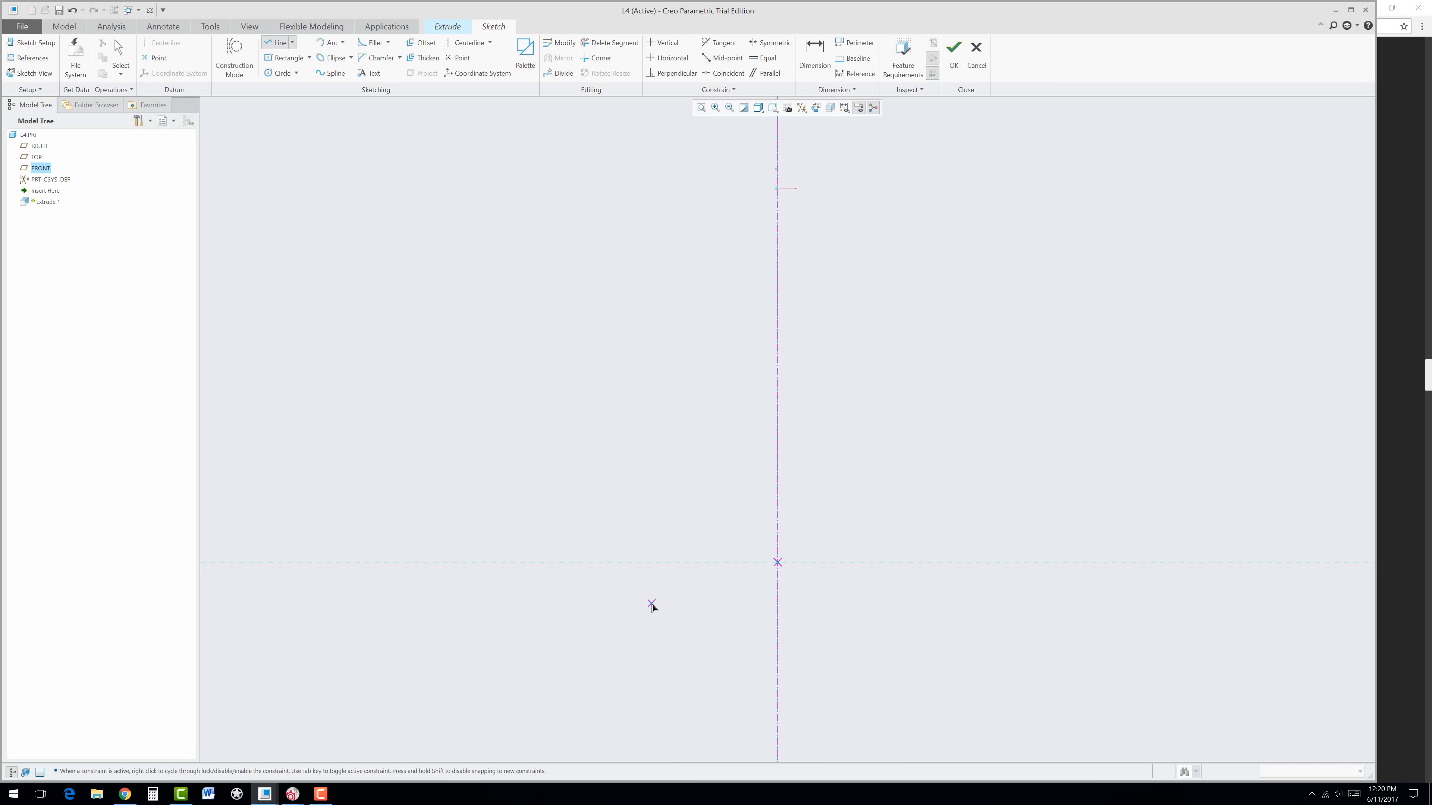
click(634, 603)
click(487, 229)
click(284, 157)
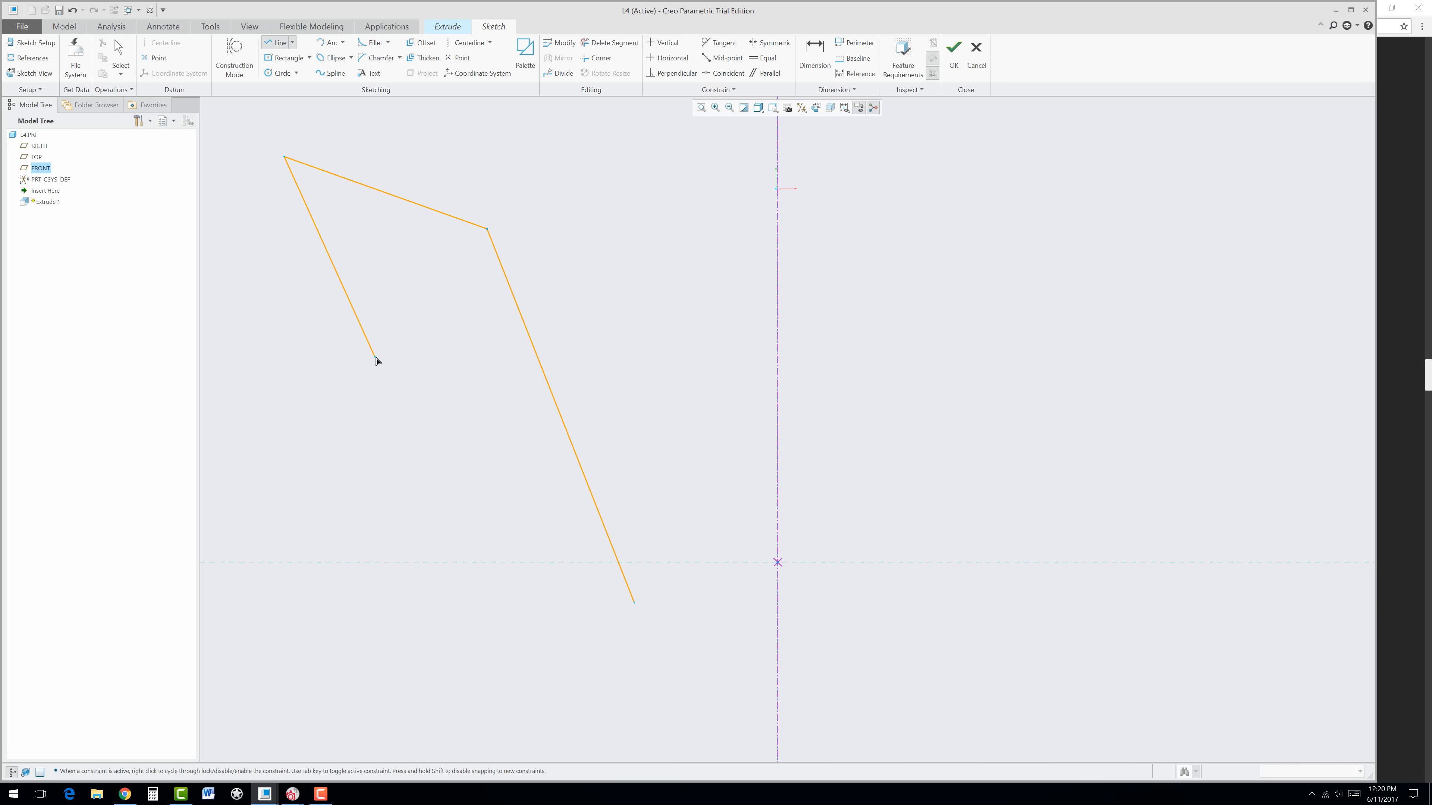
middle_click(384, 364)
Step: Mirror the two connected lines about the vertical centerline
scroll(429, 417, down, 2)
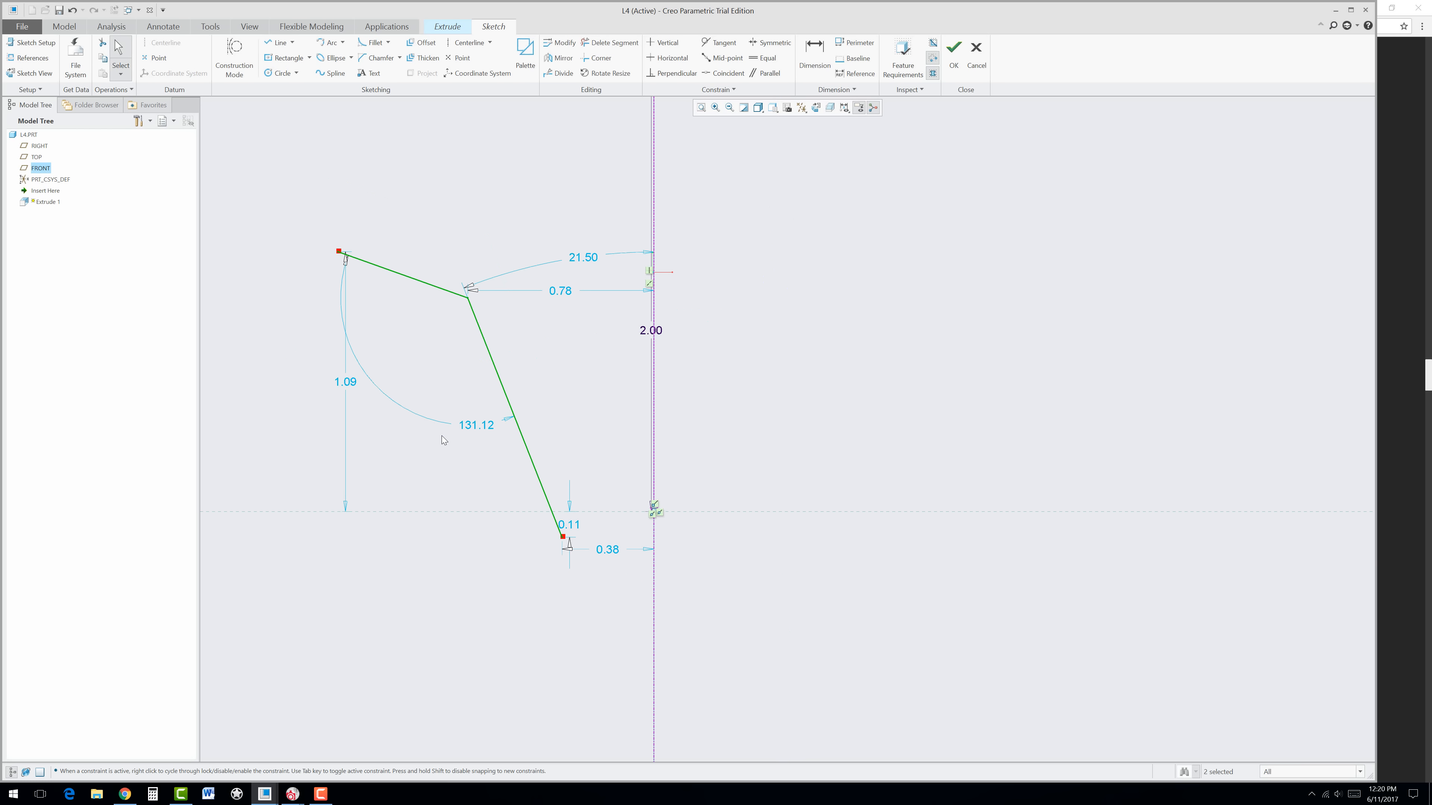
scroll(506, 578, down, 2)
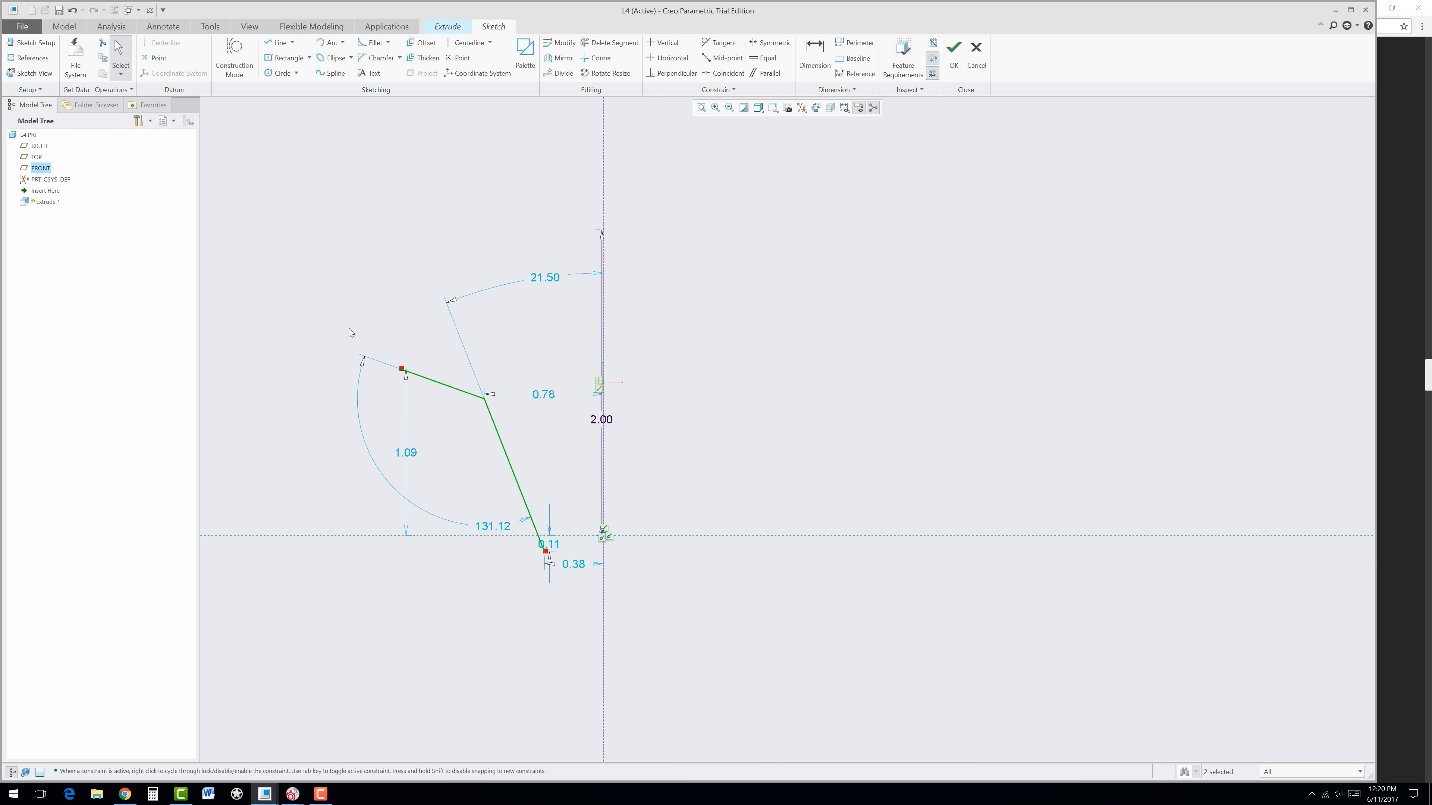
click(559, 57)
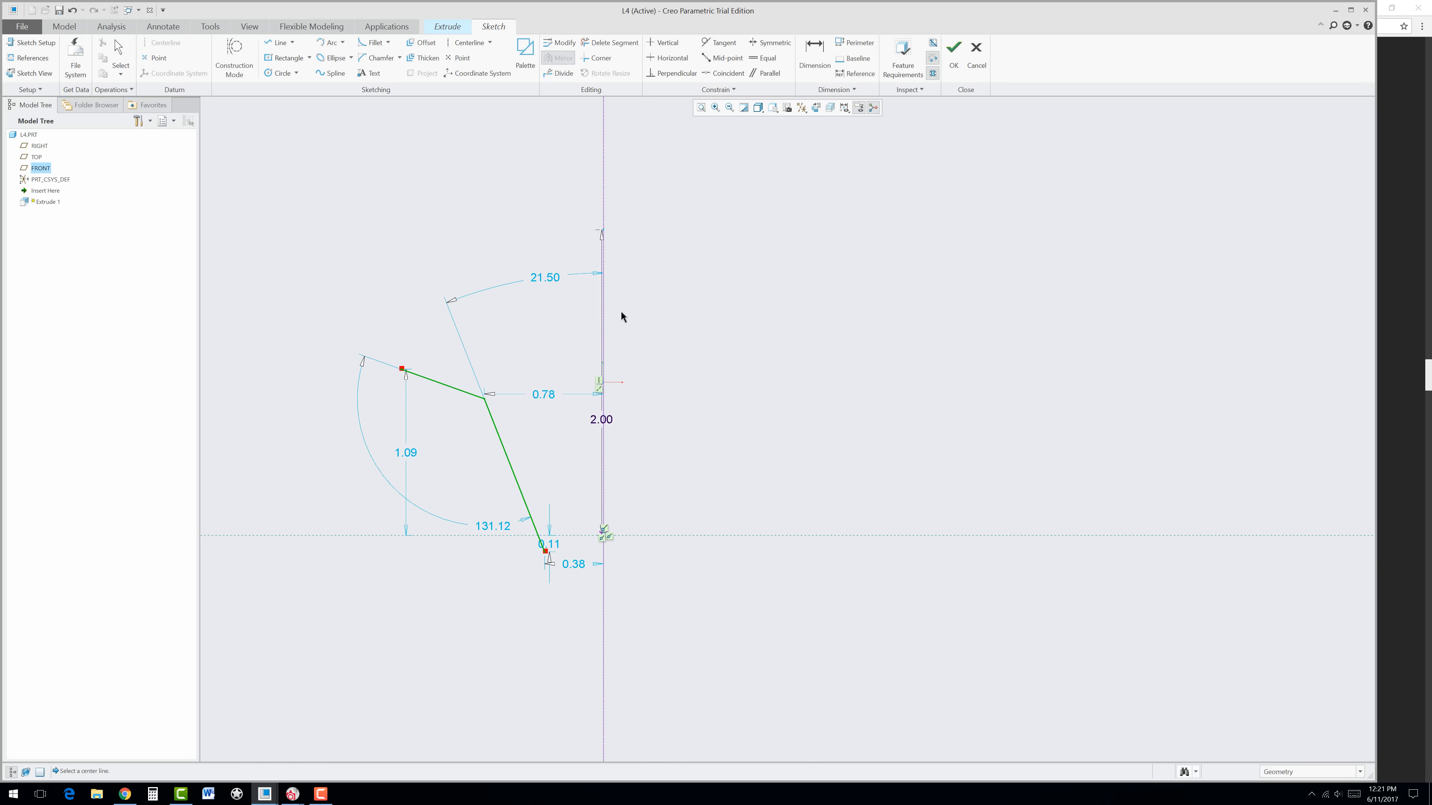
click(603, 367)
click(762, 519)
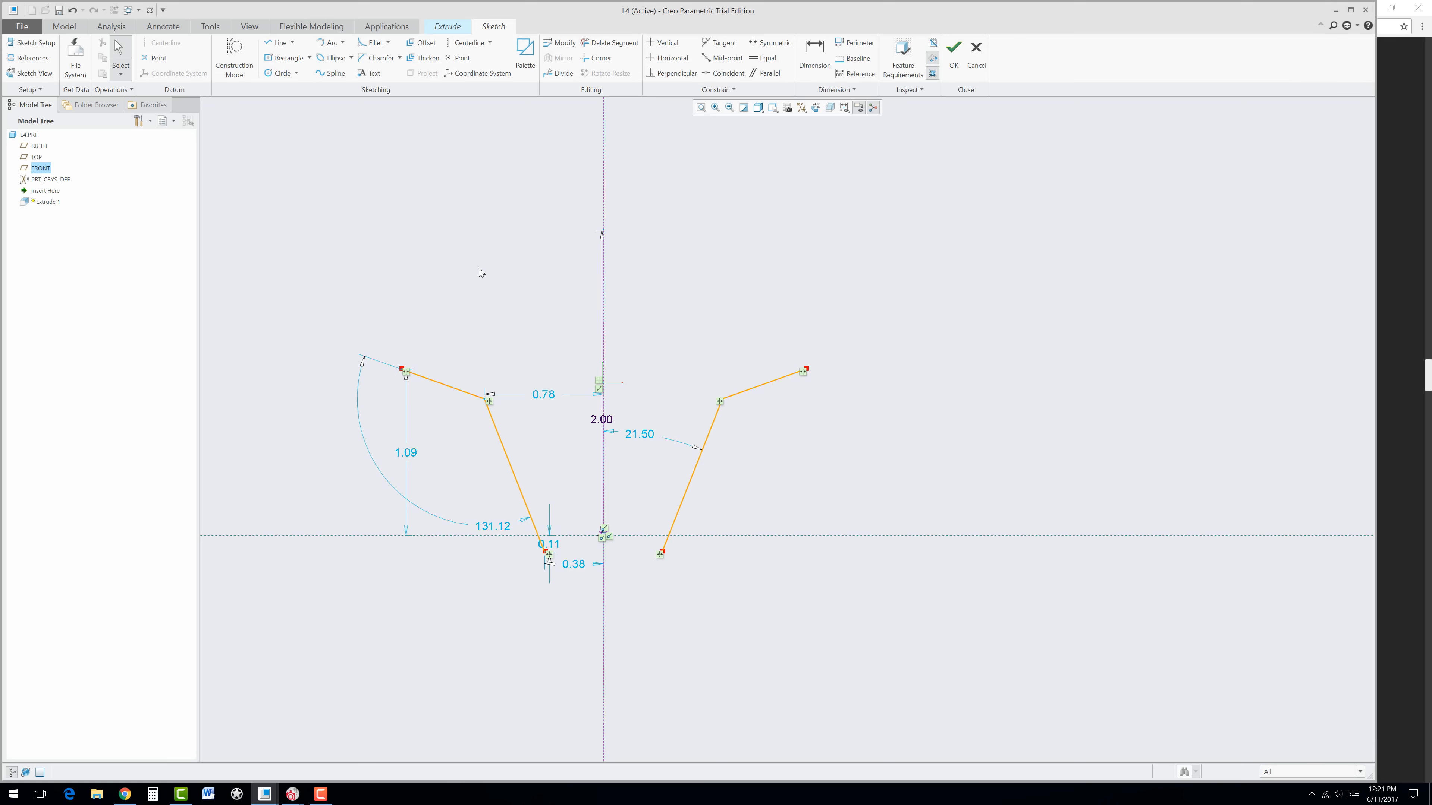
Step: Close the profile with a bottom arc of about 0.41 radius between the lower line ends and a large top arc between the outer ends
click(332, 45)
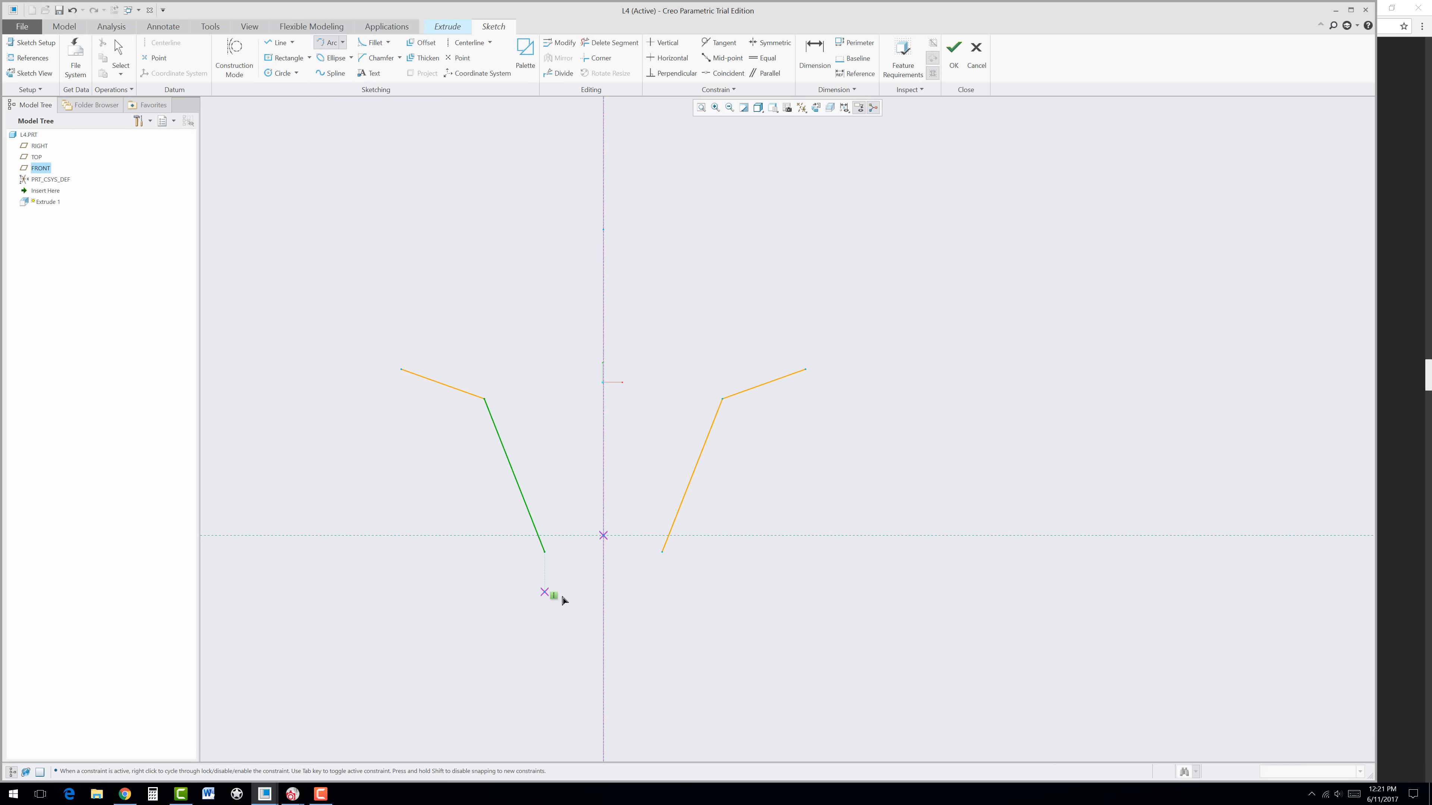
click(545, 552)
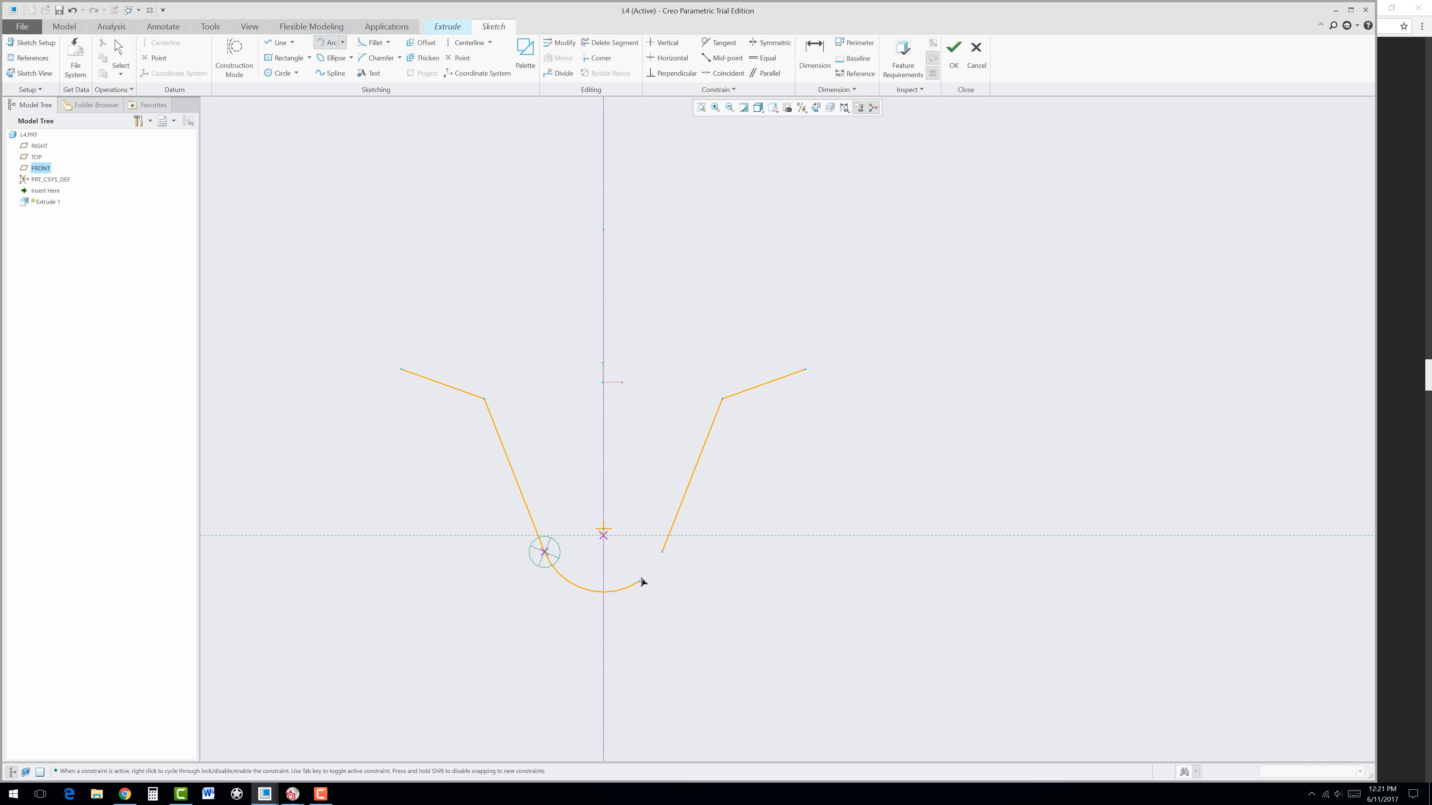
click(662, 553)
click(806, 370)
middle_click(783, 346)
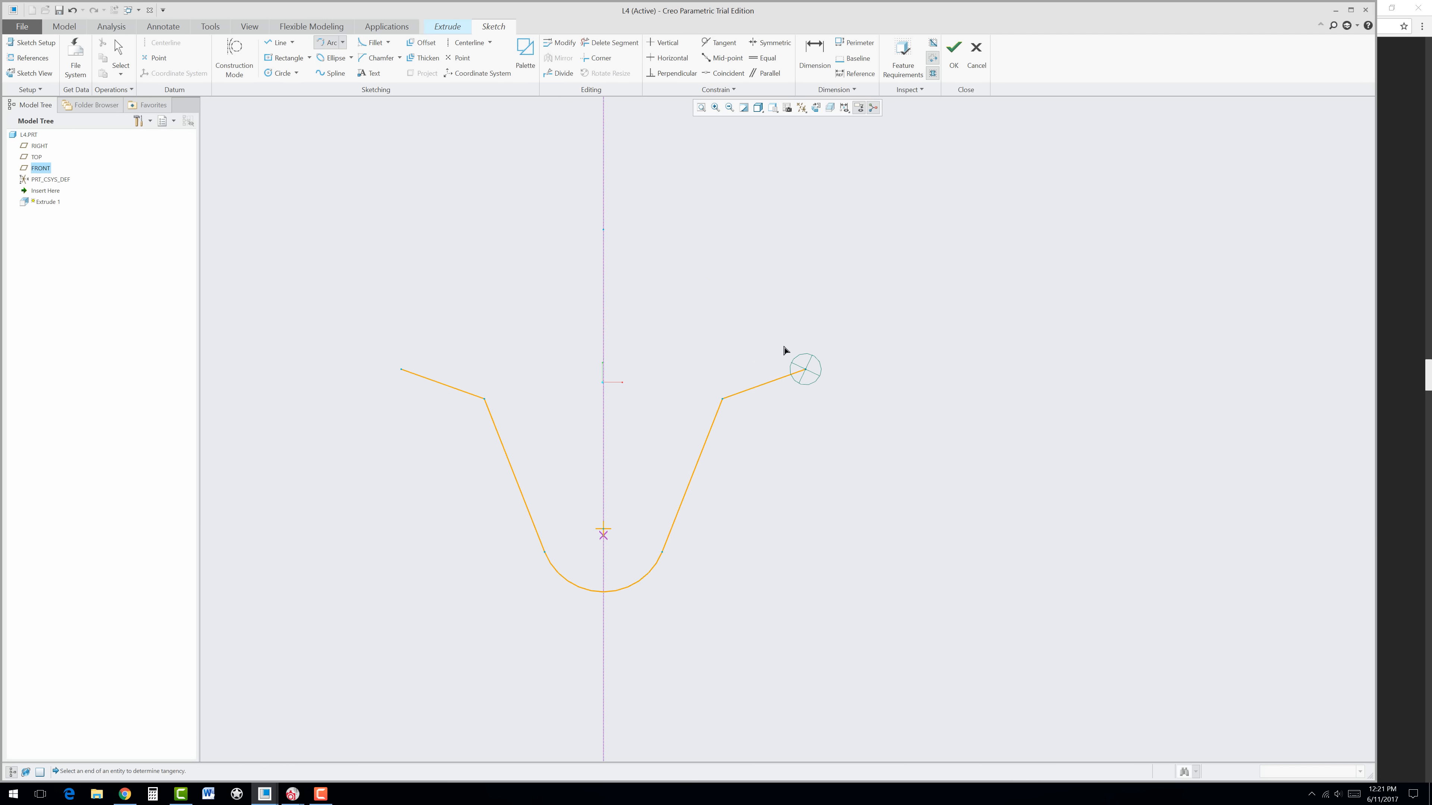
click(401, 372)
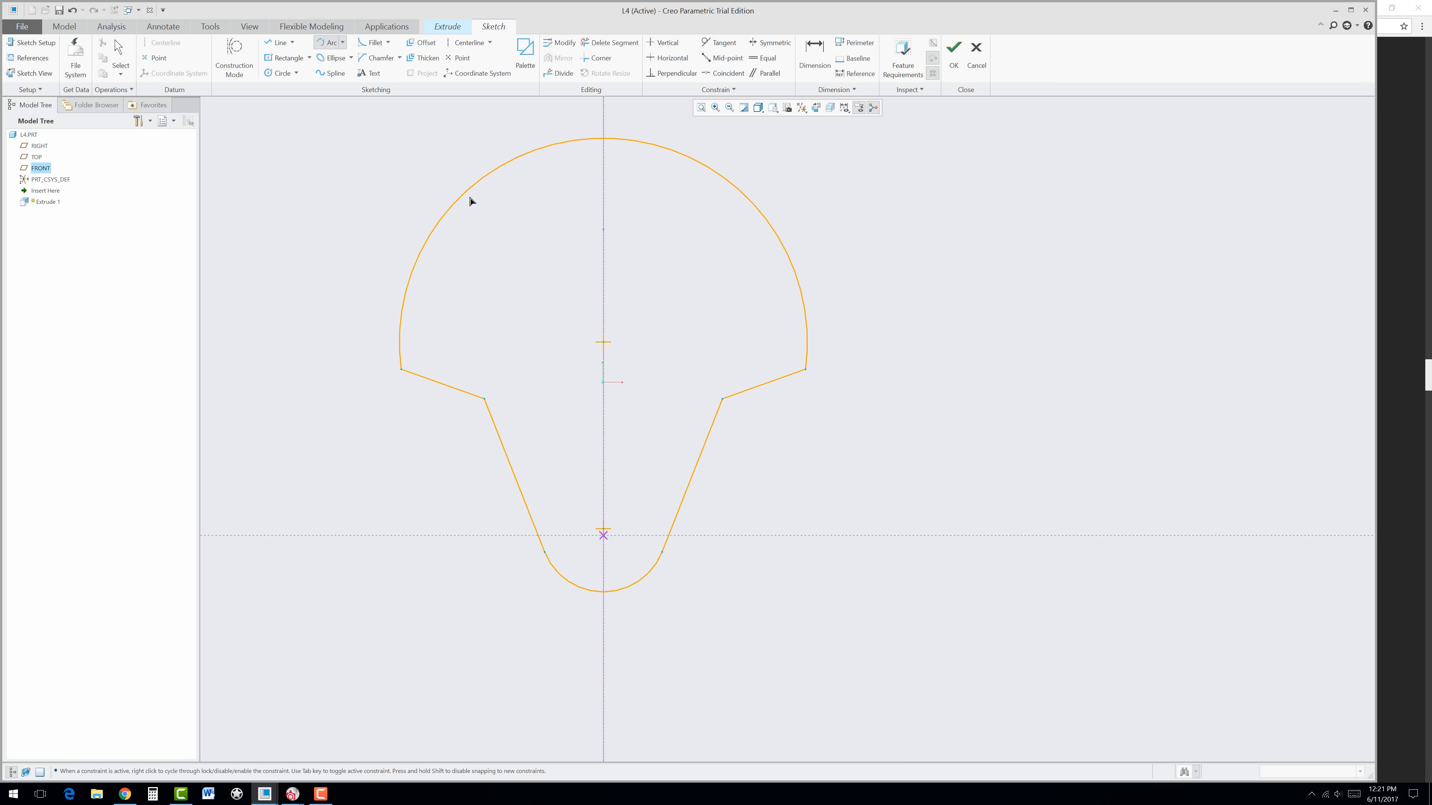
click(467, 184)
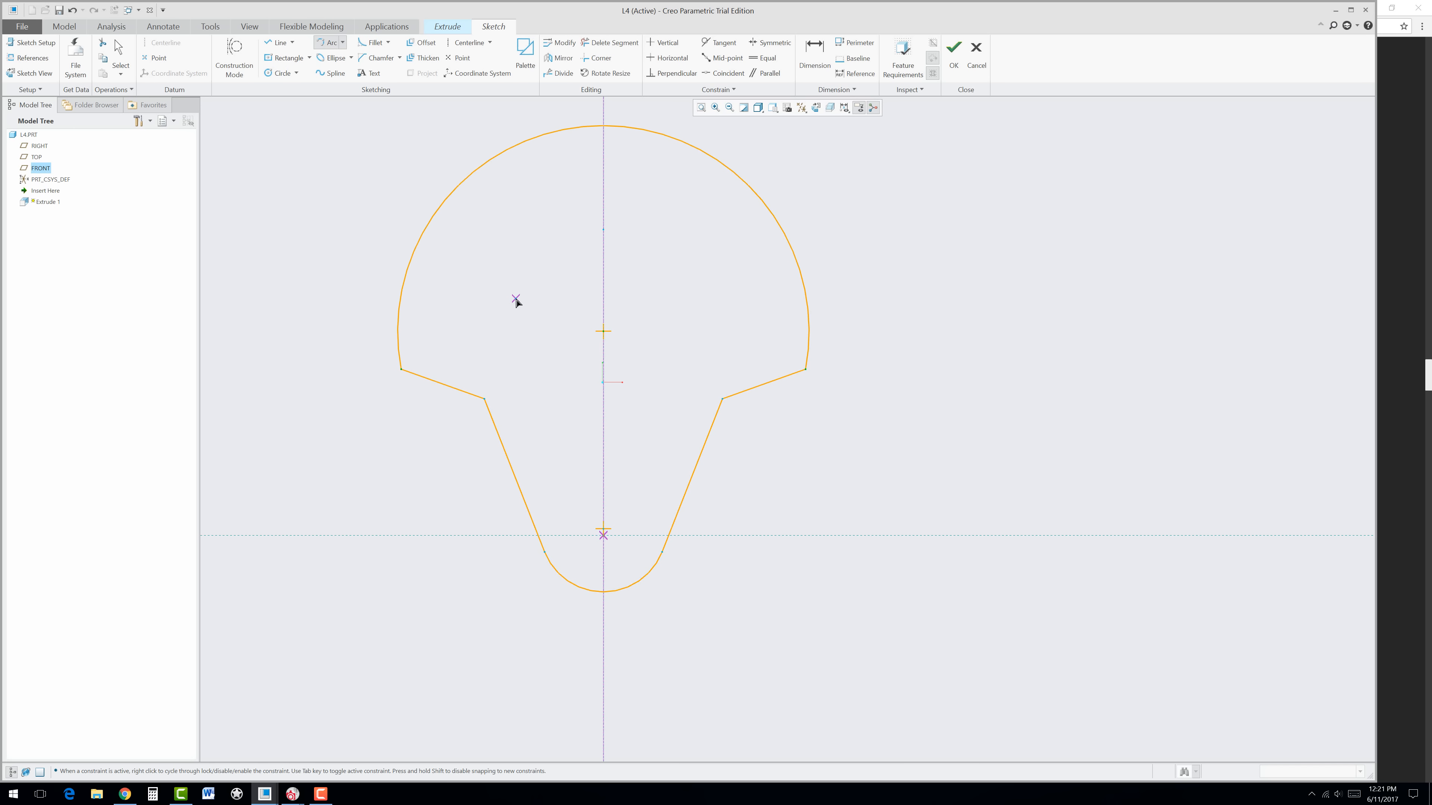
middle_click(516, 300)
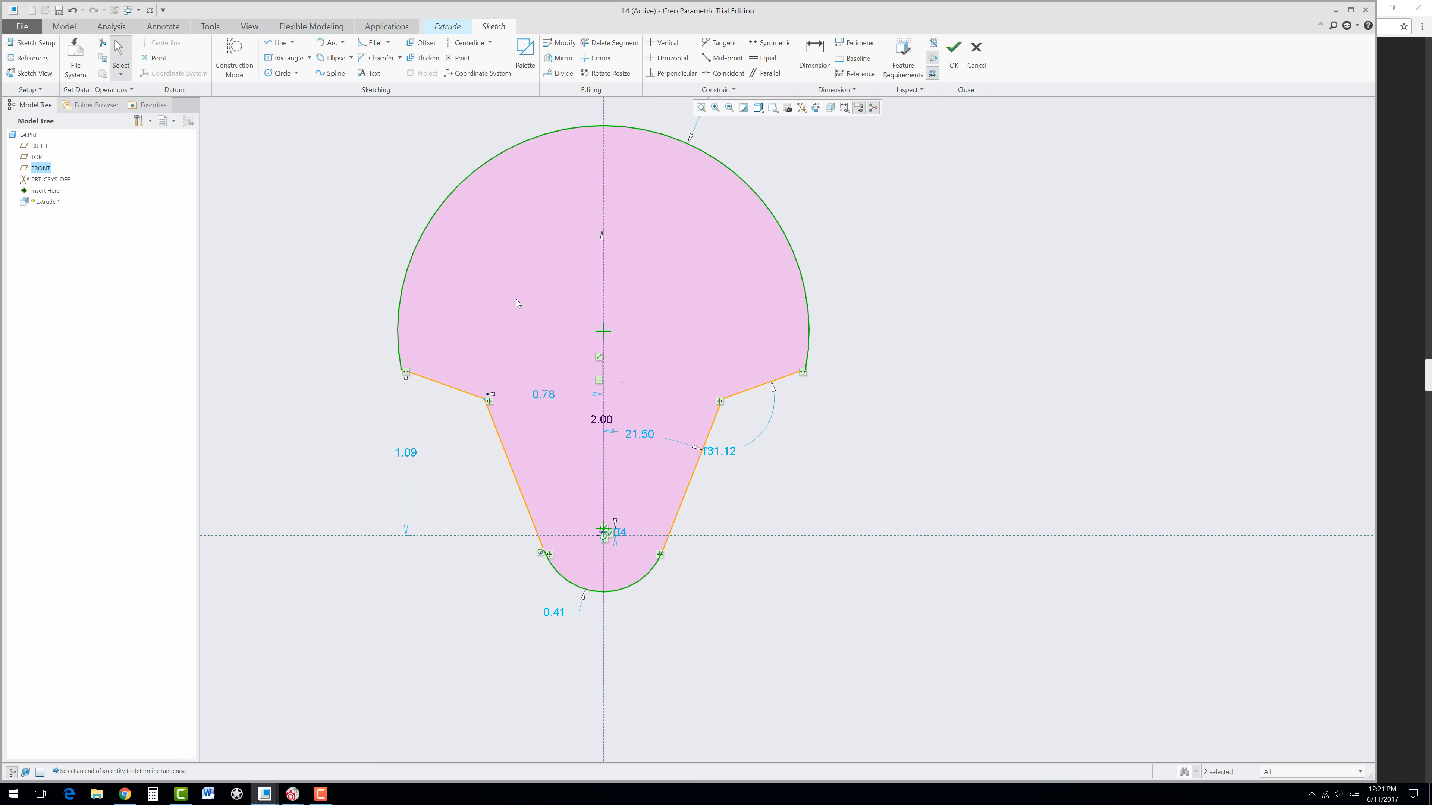
Step: Try to set the bottom arc's radius to 0.5
double_click(554, 615)
text(.5)
key(Return)
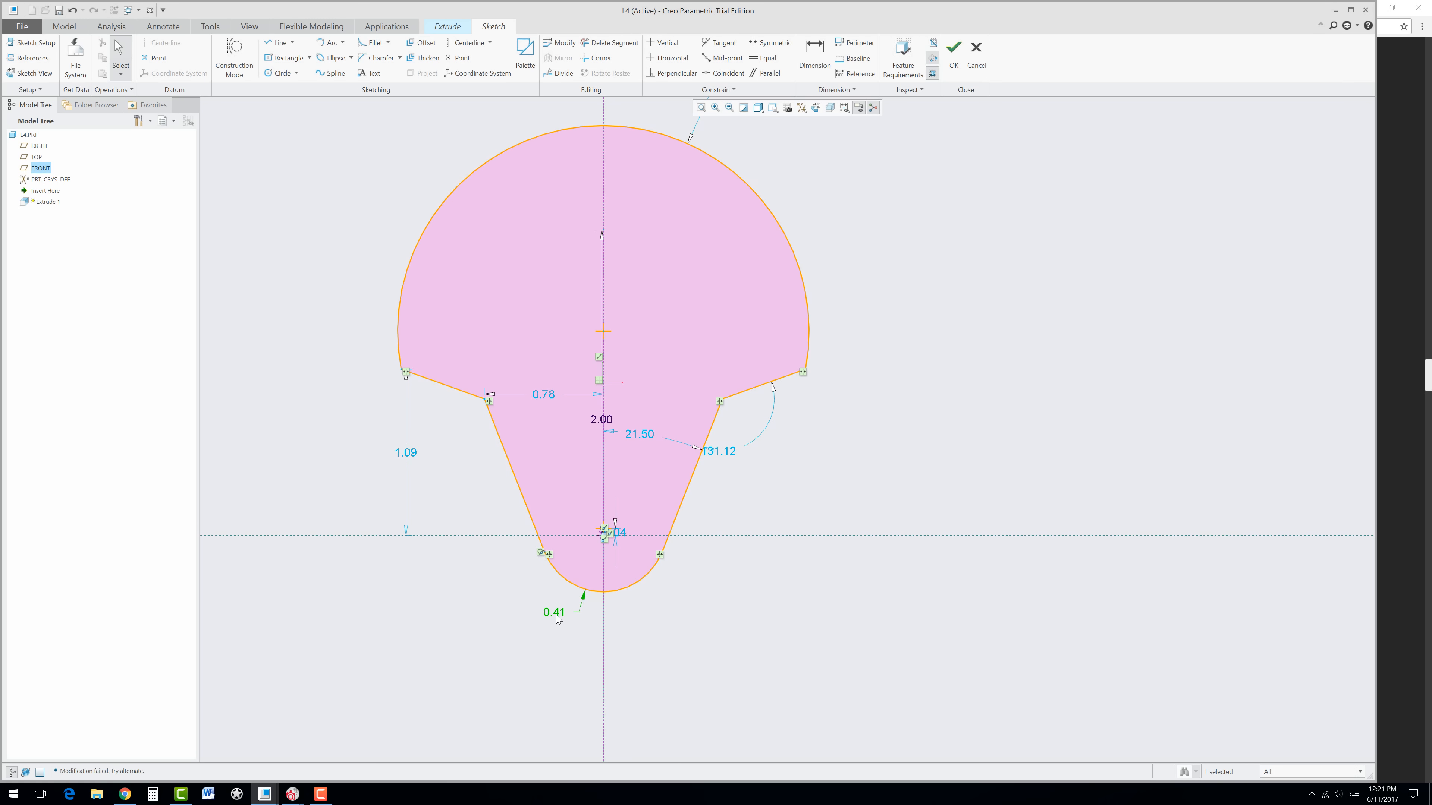
Step: Set the large top arc's radius to 1.5
scroll(750, 609, down, 2)
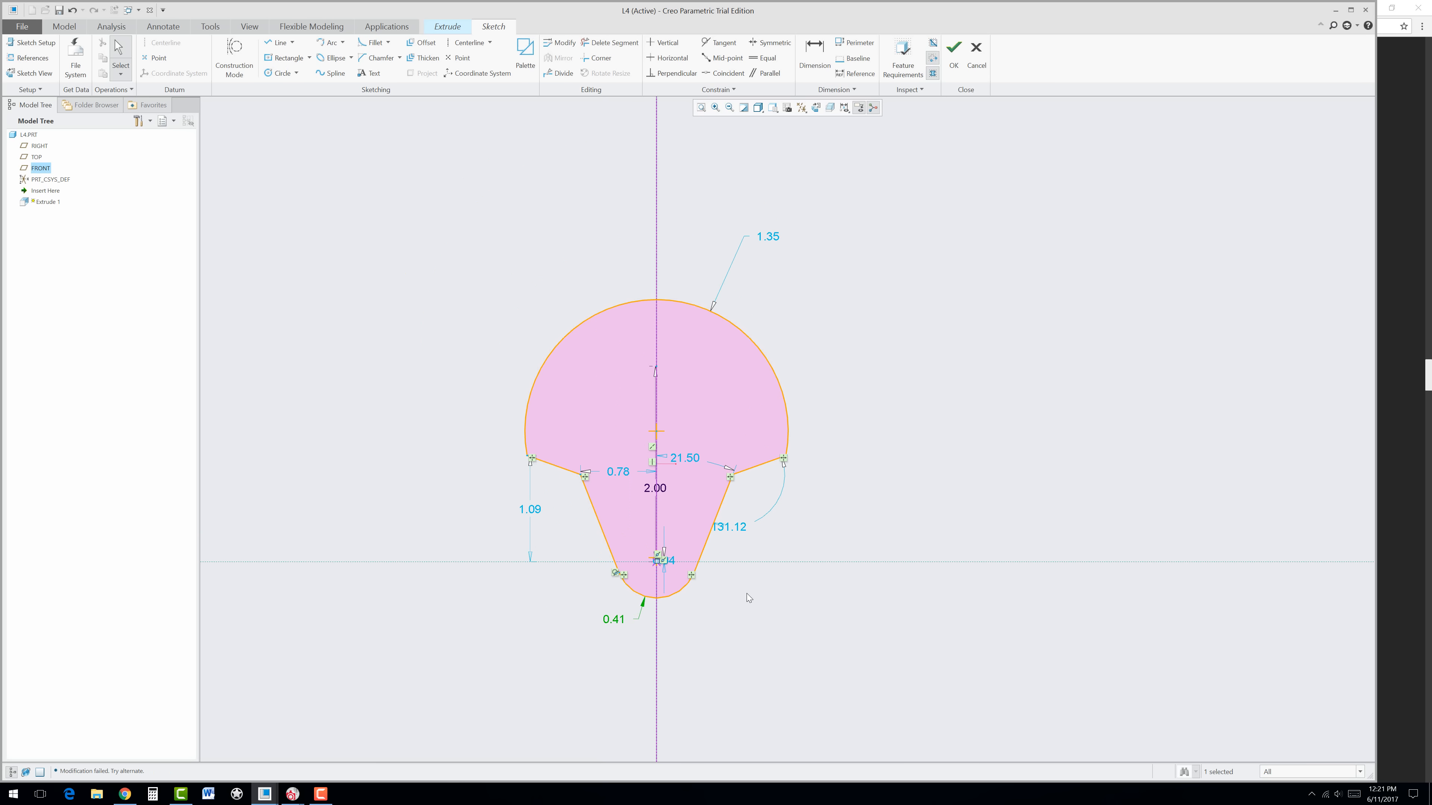
scroll(585, 439, up, 1)
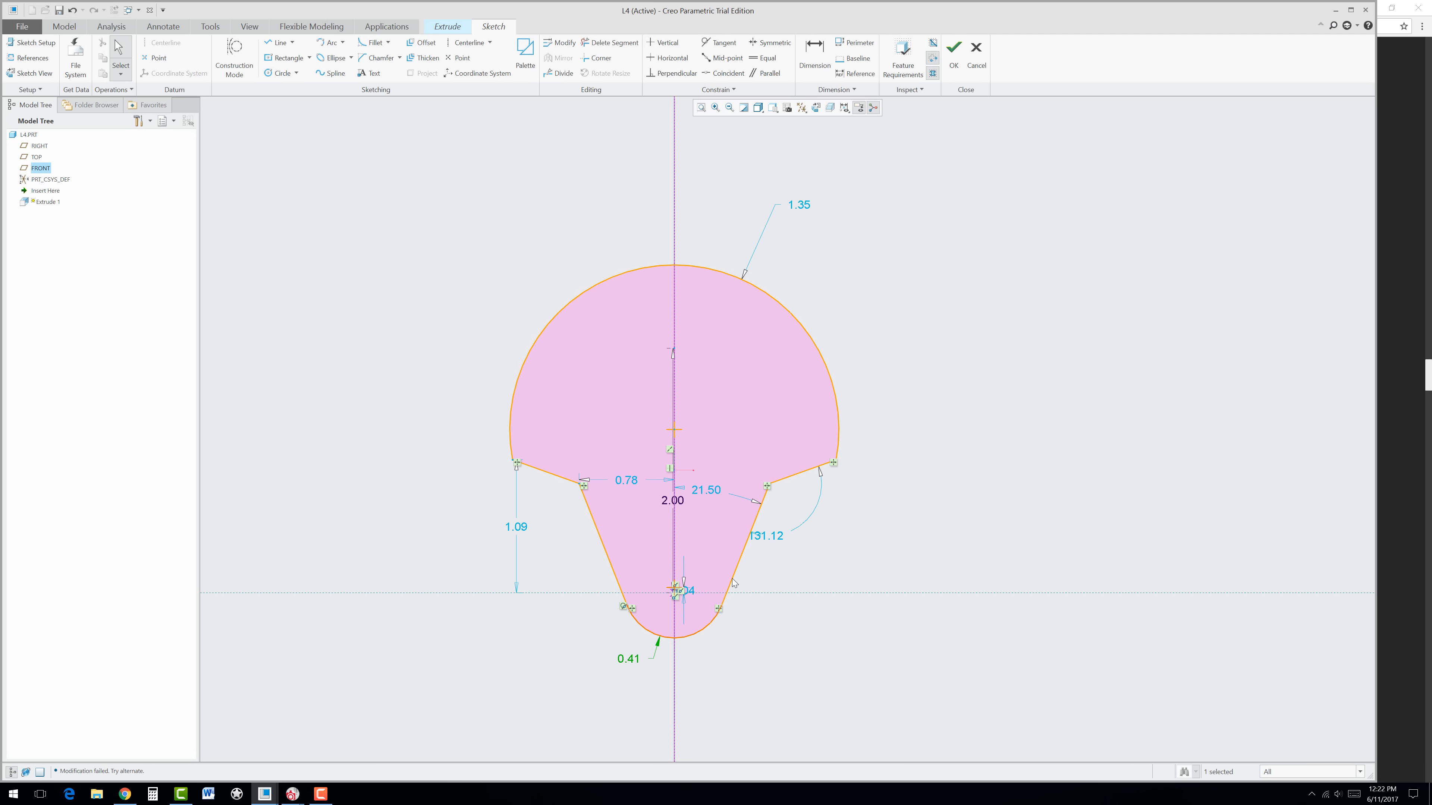
double_click(801, 205)
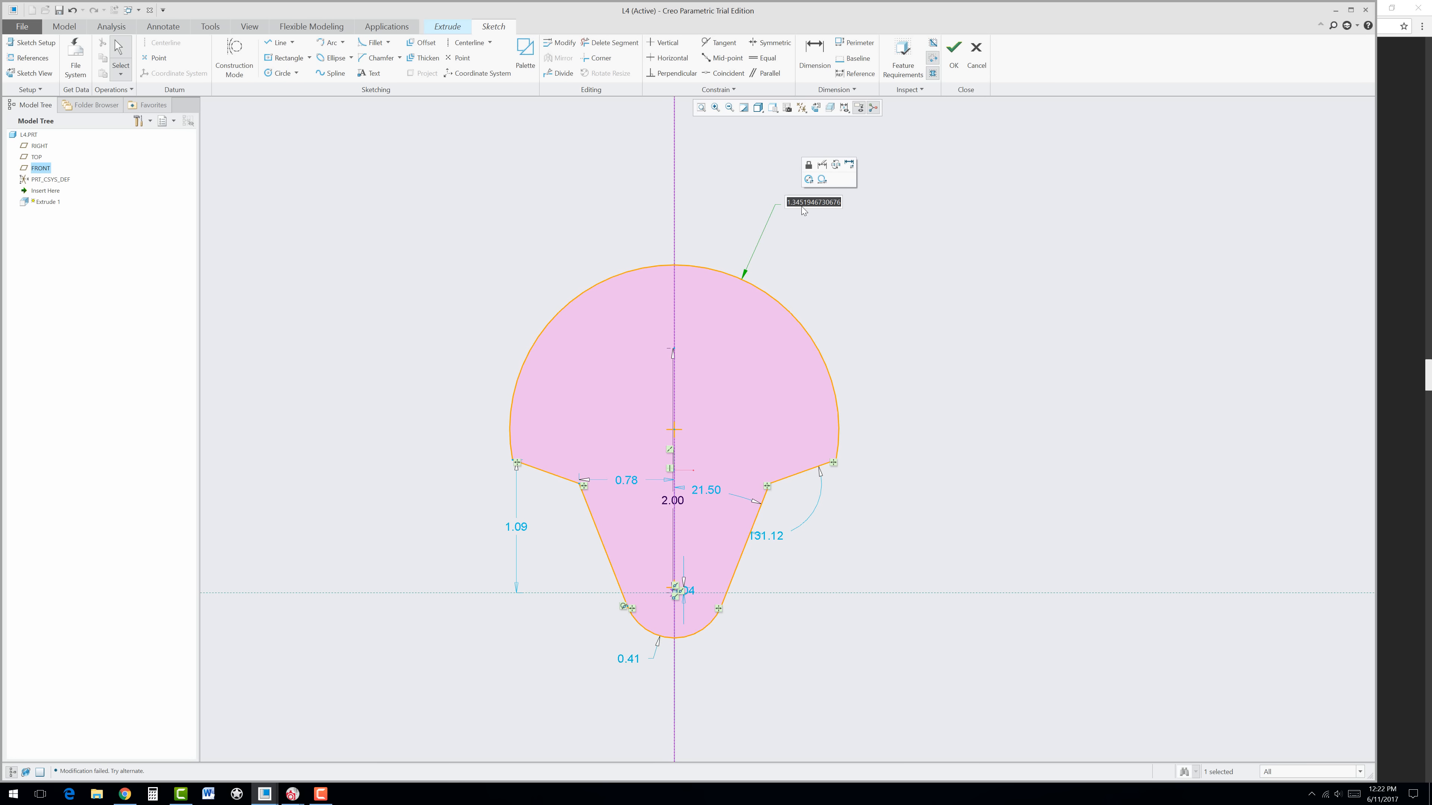
text(1.5)
key(Return)
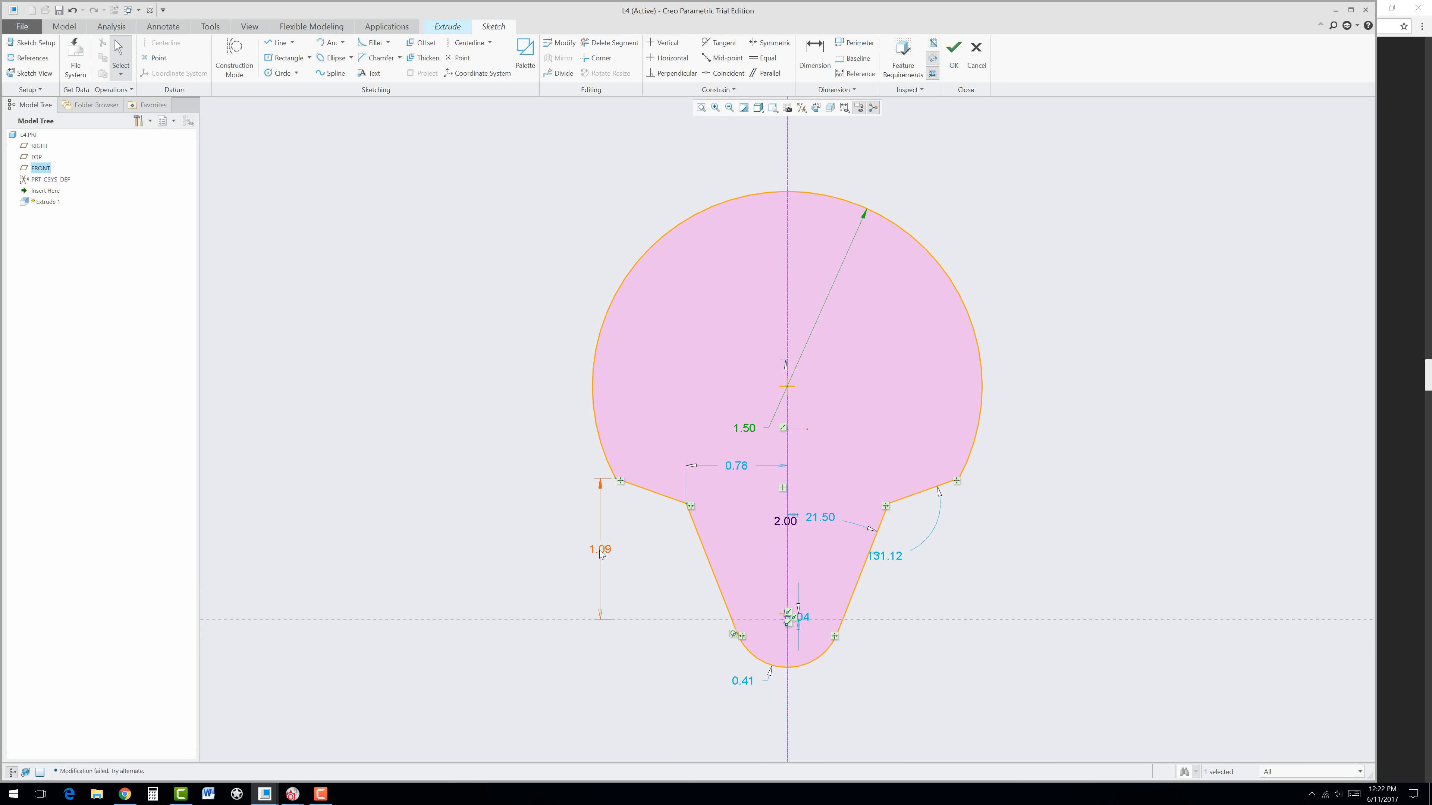
double_click(601, 550)
text(1.)
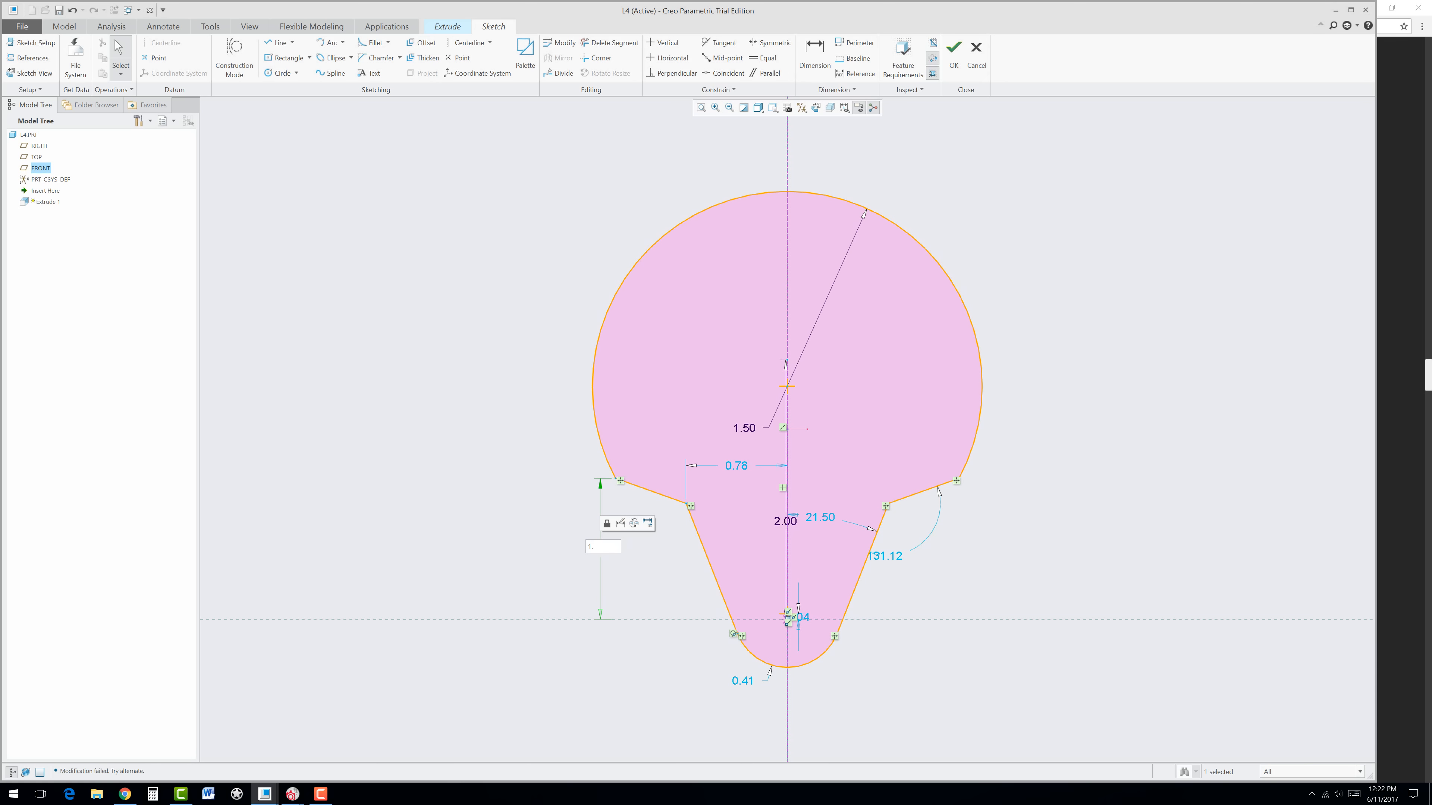
key(Escape)
click(640, 560)
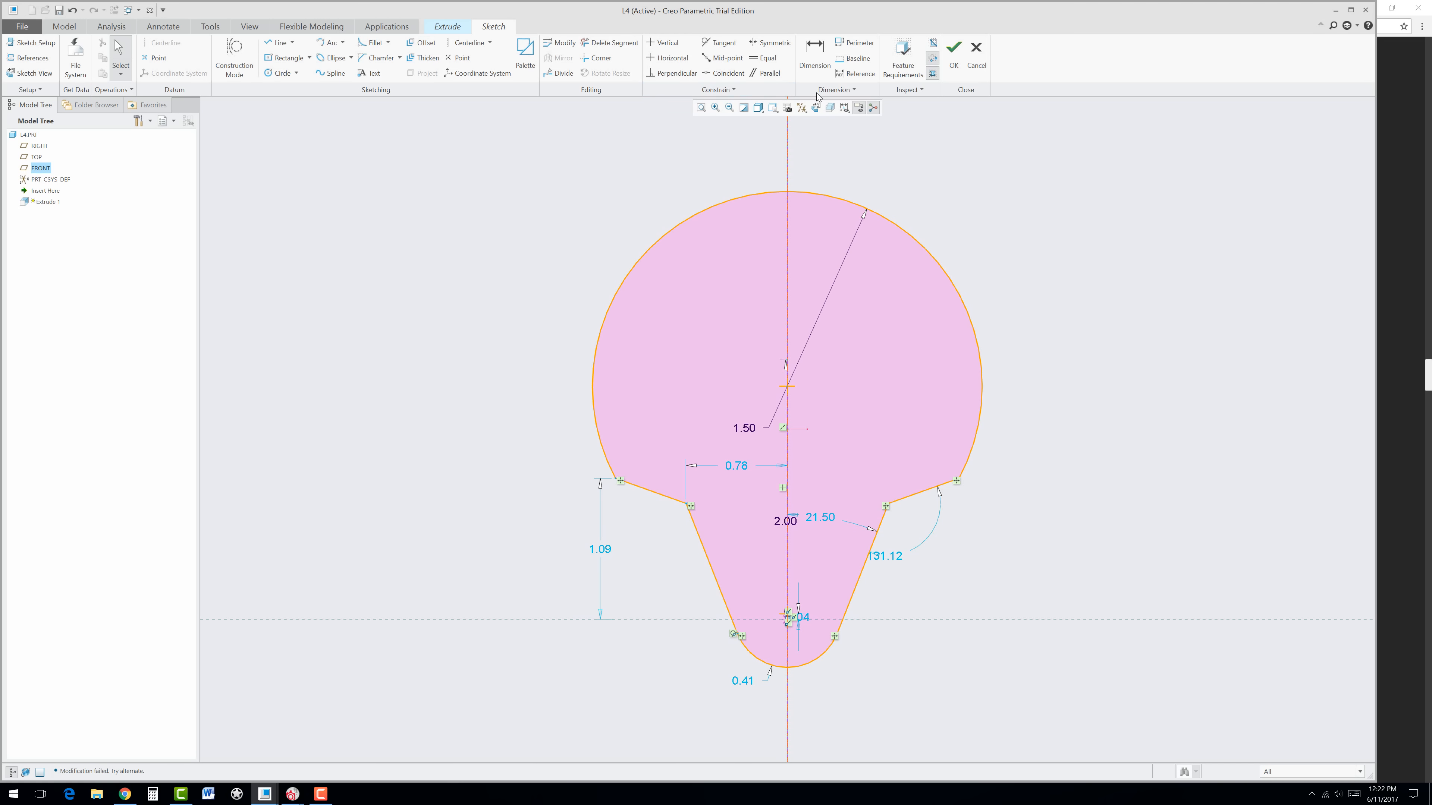
Step: Check the L4 drawing in the browser's PDF manual and dimension the angle between the two tapered side lines as 23 degrees
click(817, 58)
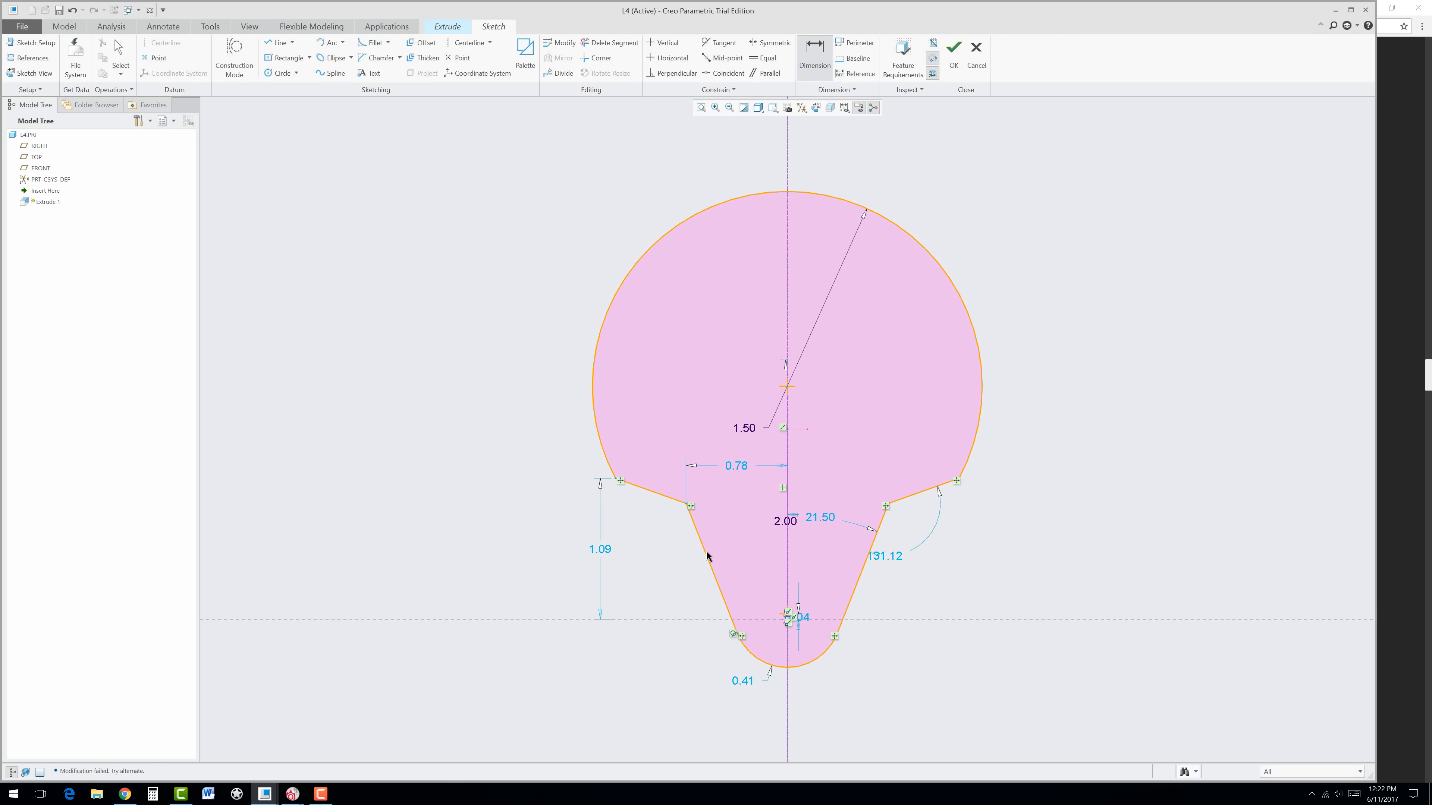
click(723, 591)
click(850, 598)
middle_click(829, 551)
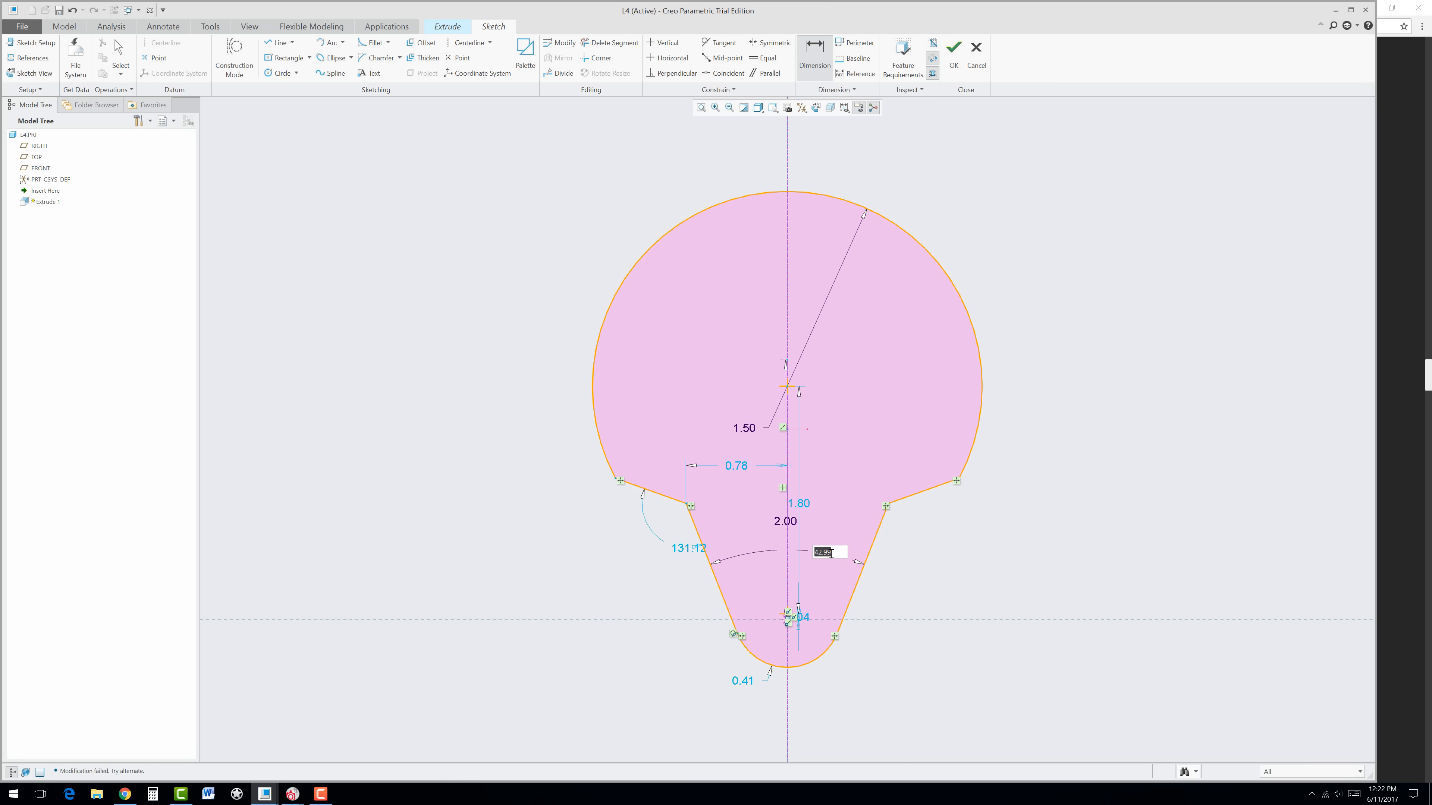
click(188, 794)
click(188, 793)
click(126, 795)
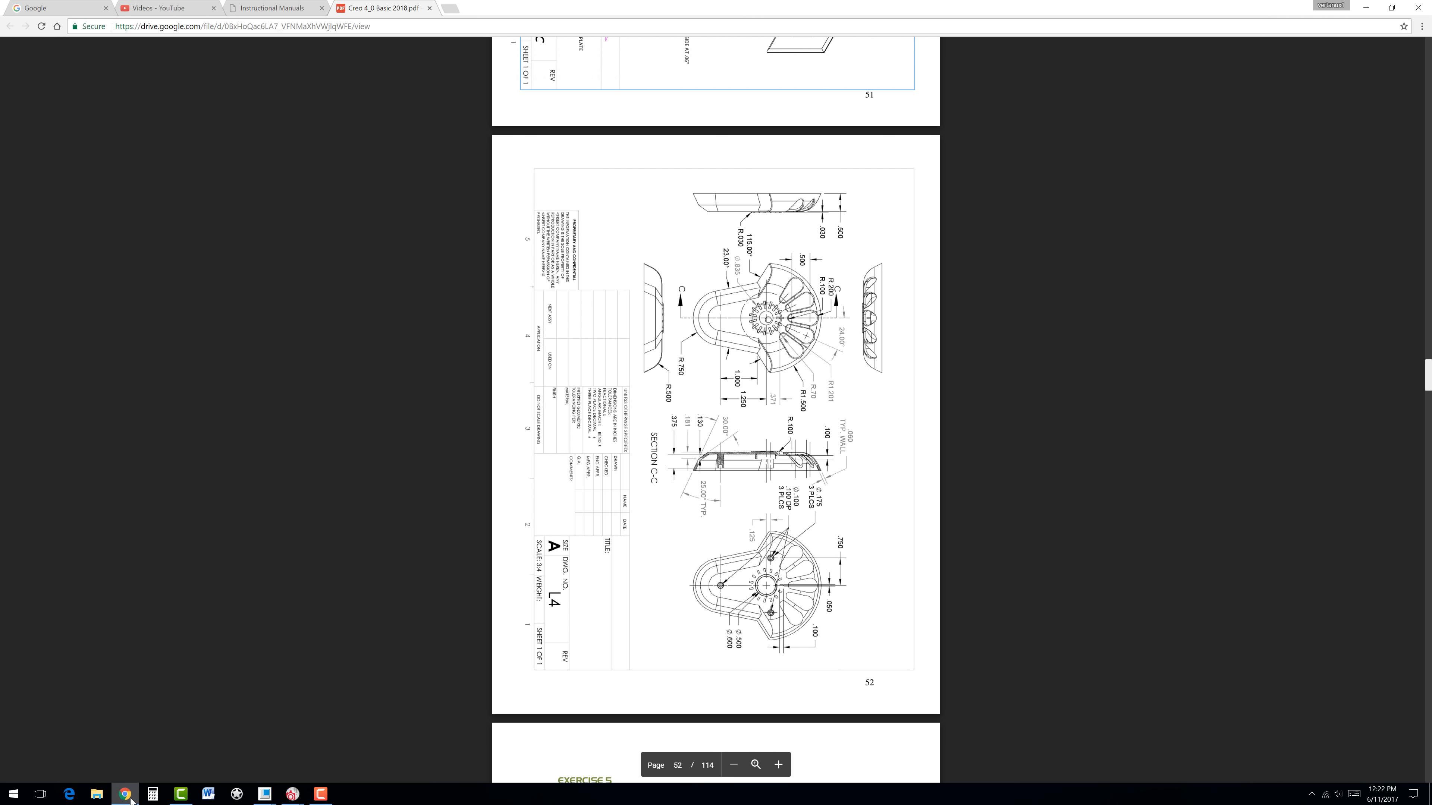
click(125, 794)
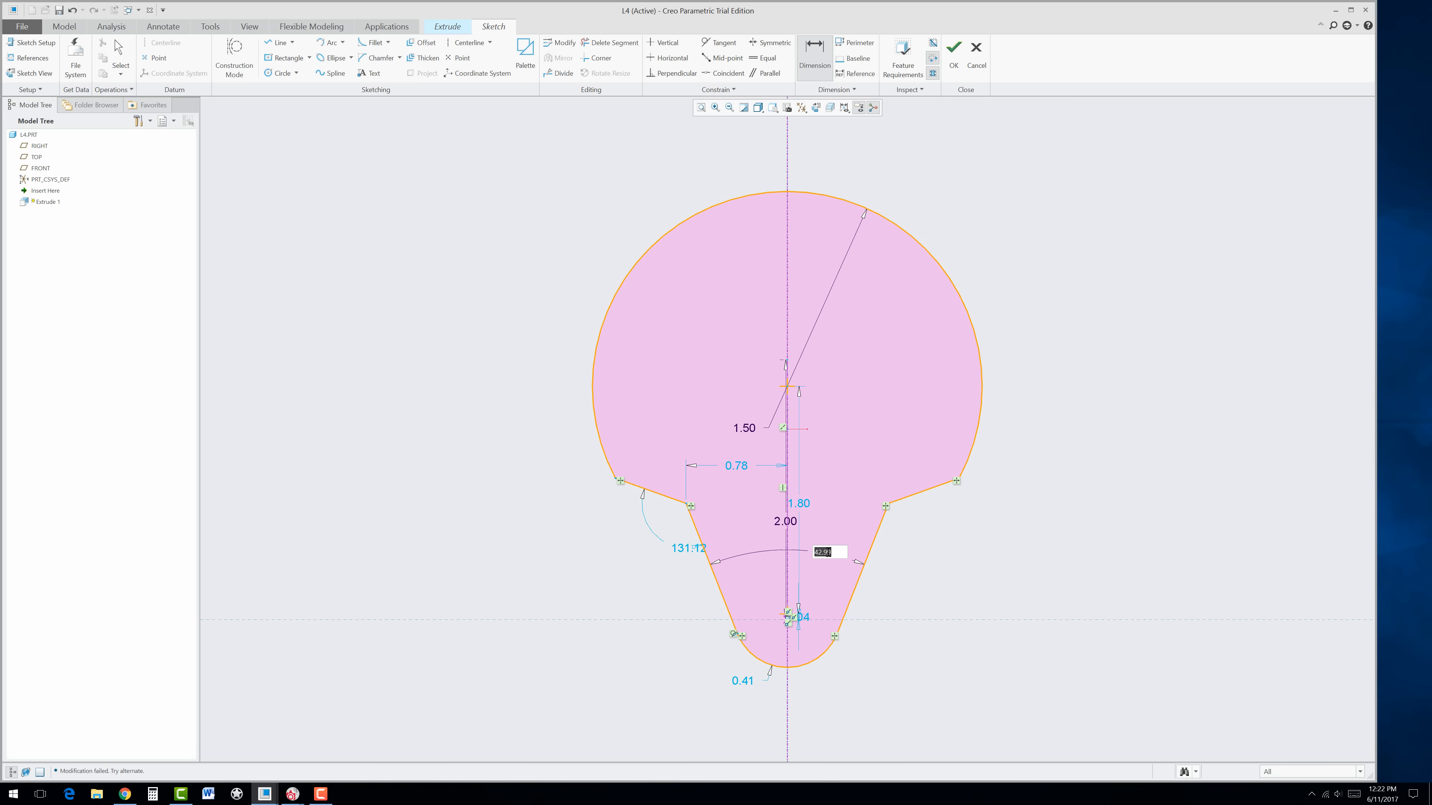
text(23)
key(Return)
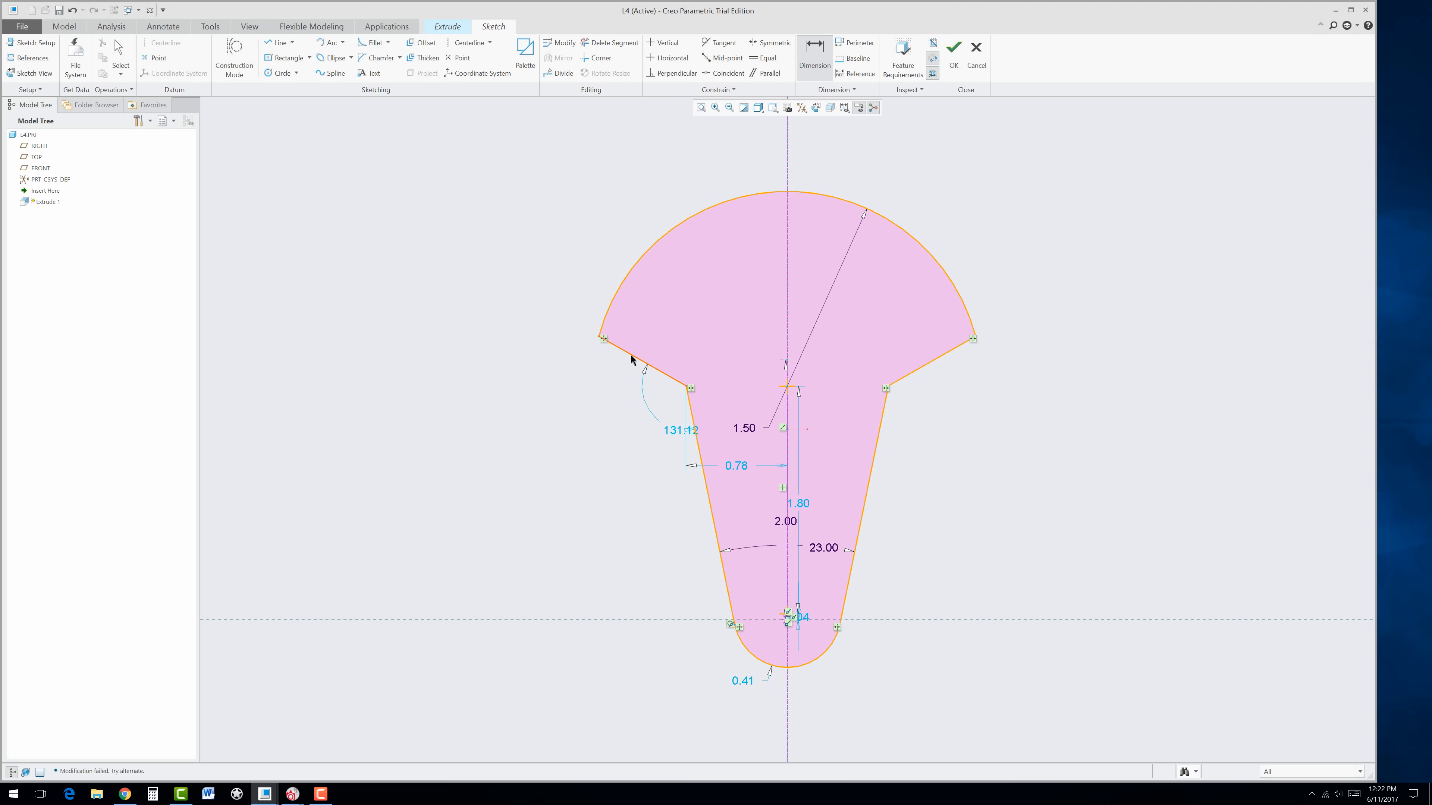
Step: Dimension the angle between the two short outer lines as 115 degrees
click(630, 356)
click(936, 362)
middle_click(848, 337)
text(115)
key(Return)
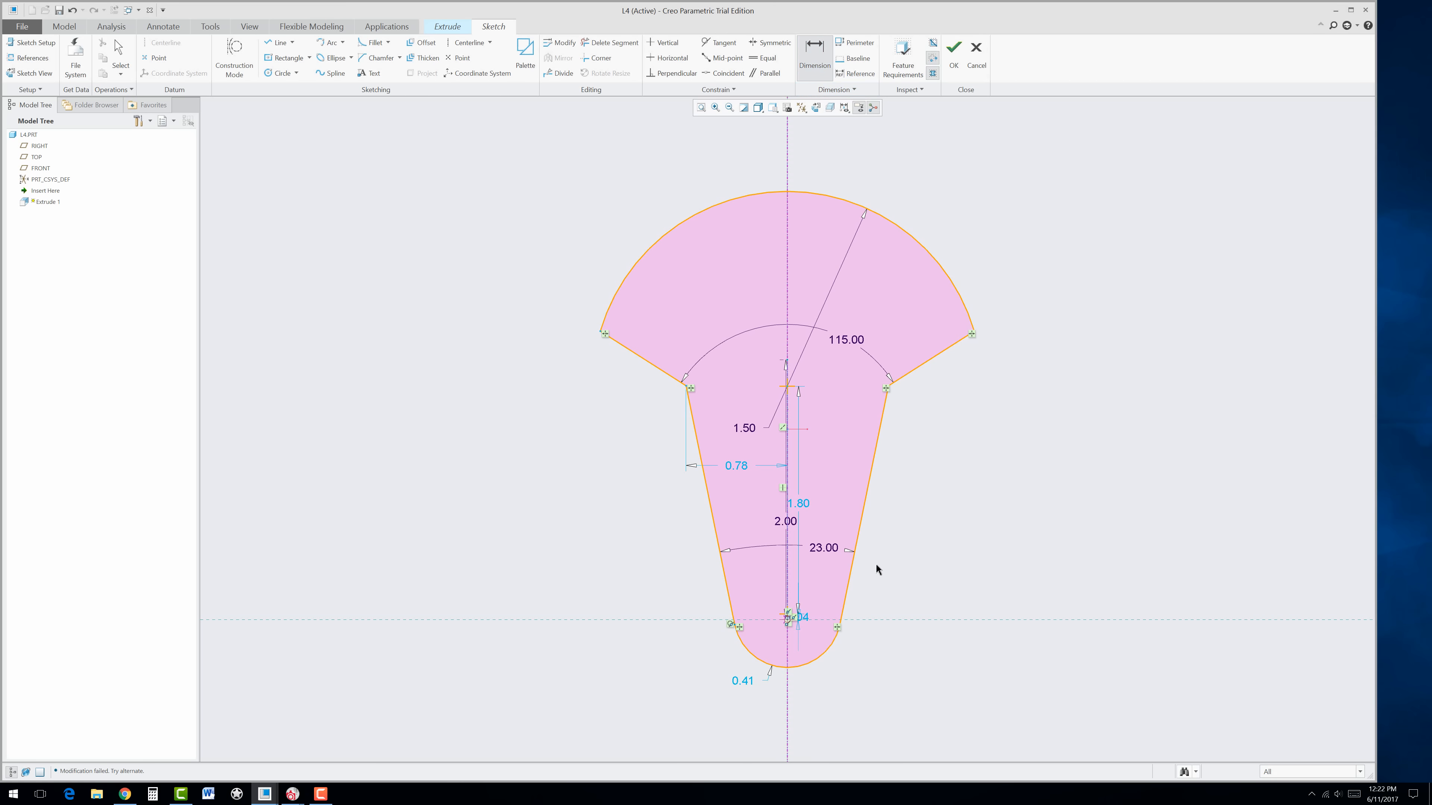
Step: Dimension the heights above the construction line's lower endpoint as 1 for the inner corner and 1.25 for the outer corner
click(886, 391)
middle_click(937, 513)
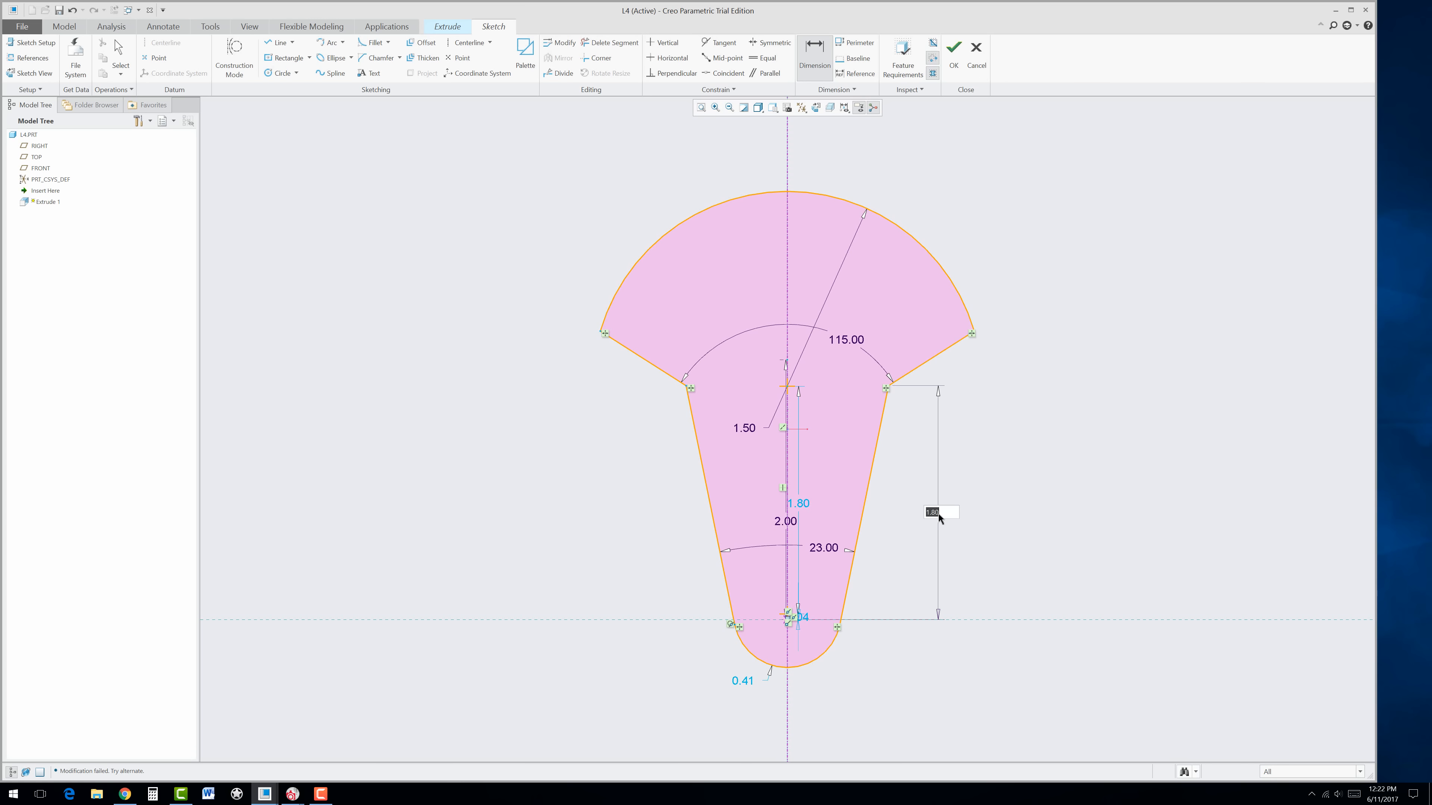
text(1)
key(Return)
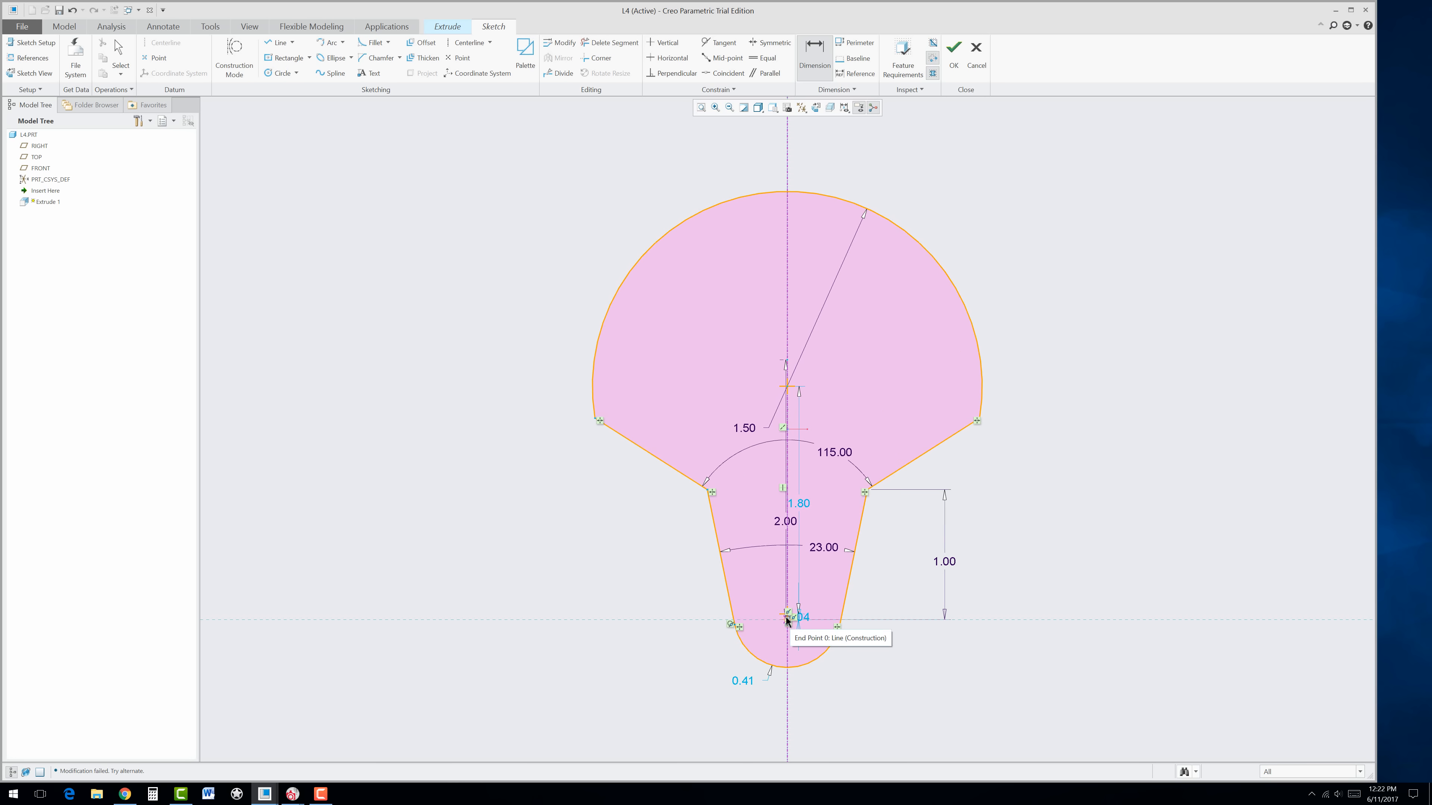
click(981, 419)
middle_click(998, 505)
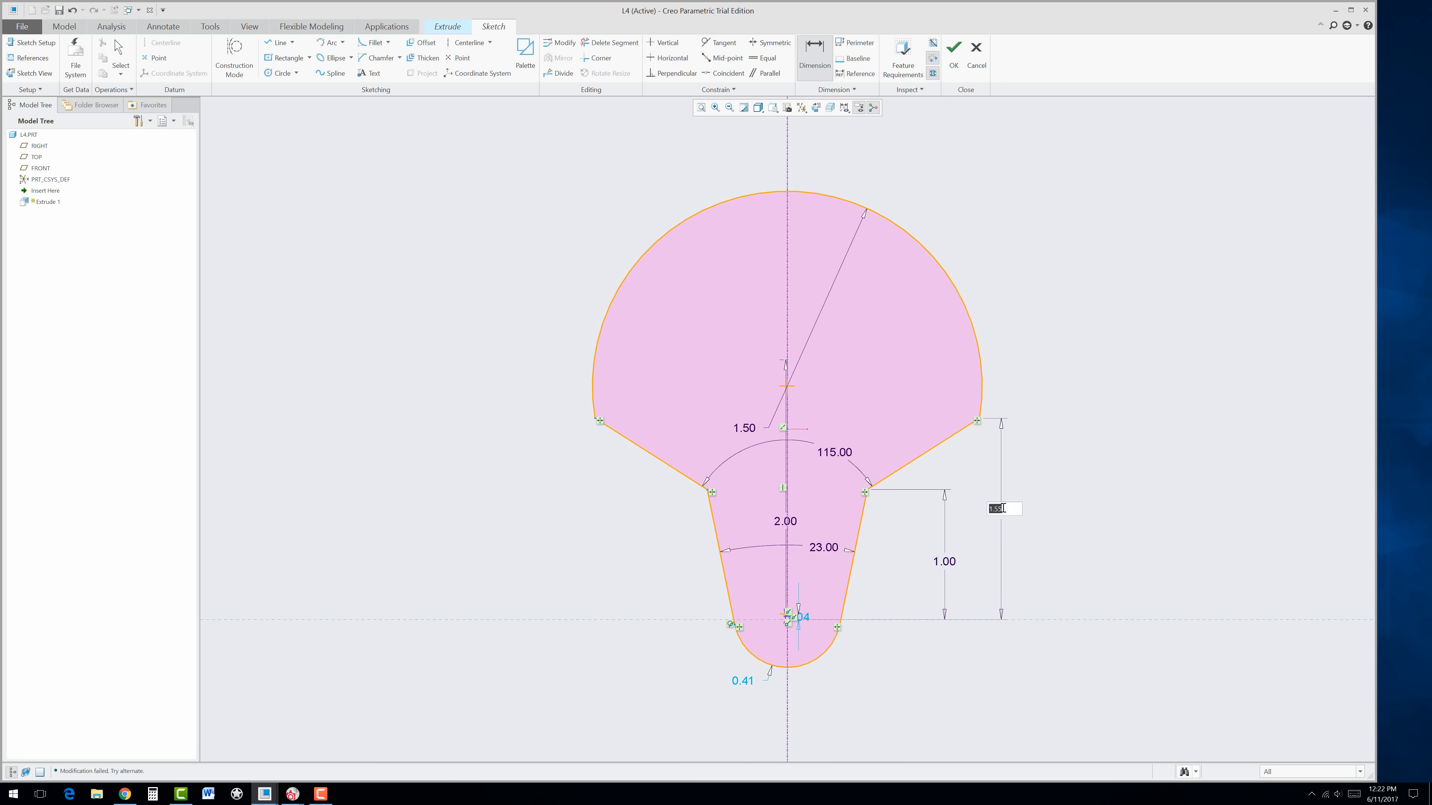
text(1.25)
key(Return)
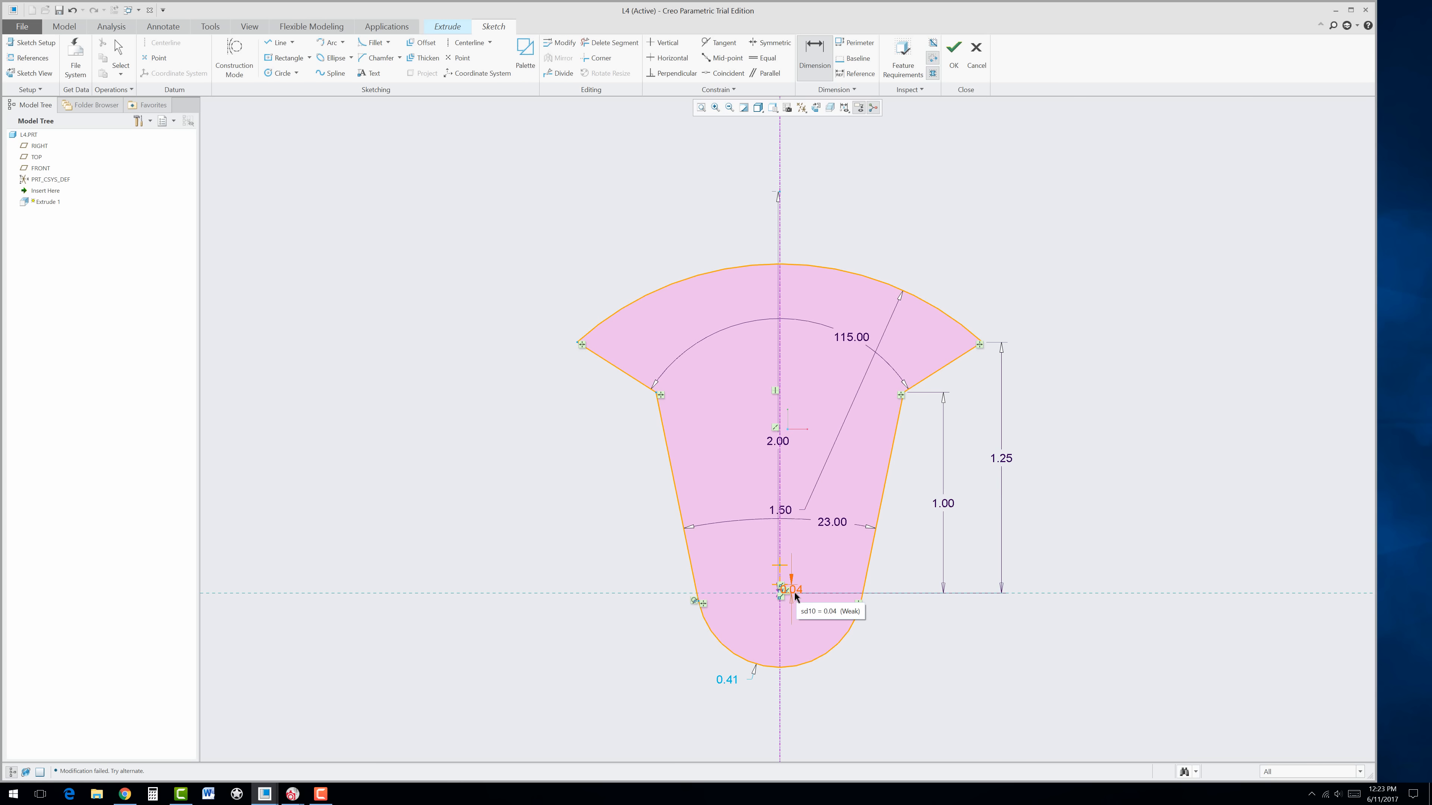
Step: Check the L4 drawing in the browser's PDF manual and set the bottom arc's radius to 0.75
click(124, 796)
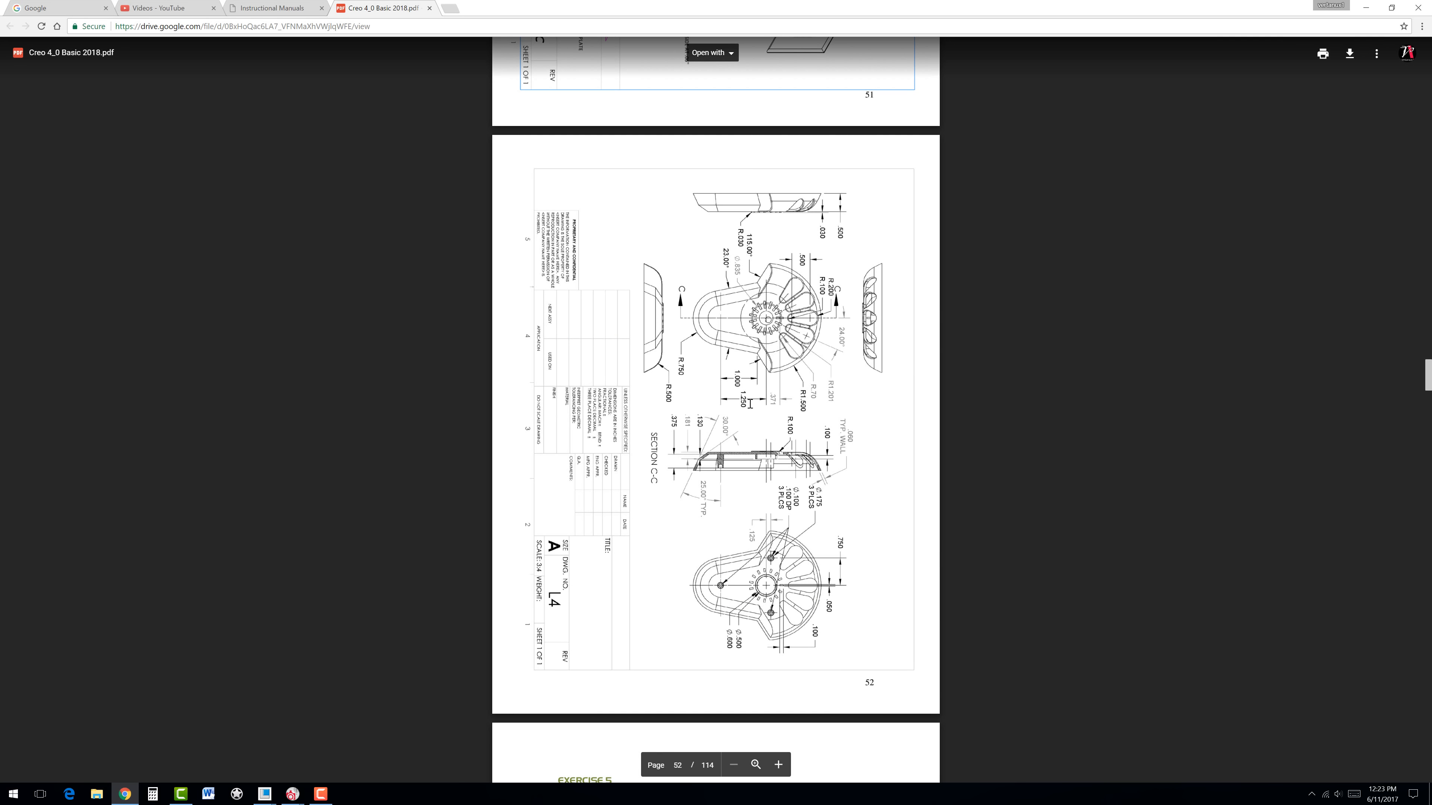
click(123, 796)
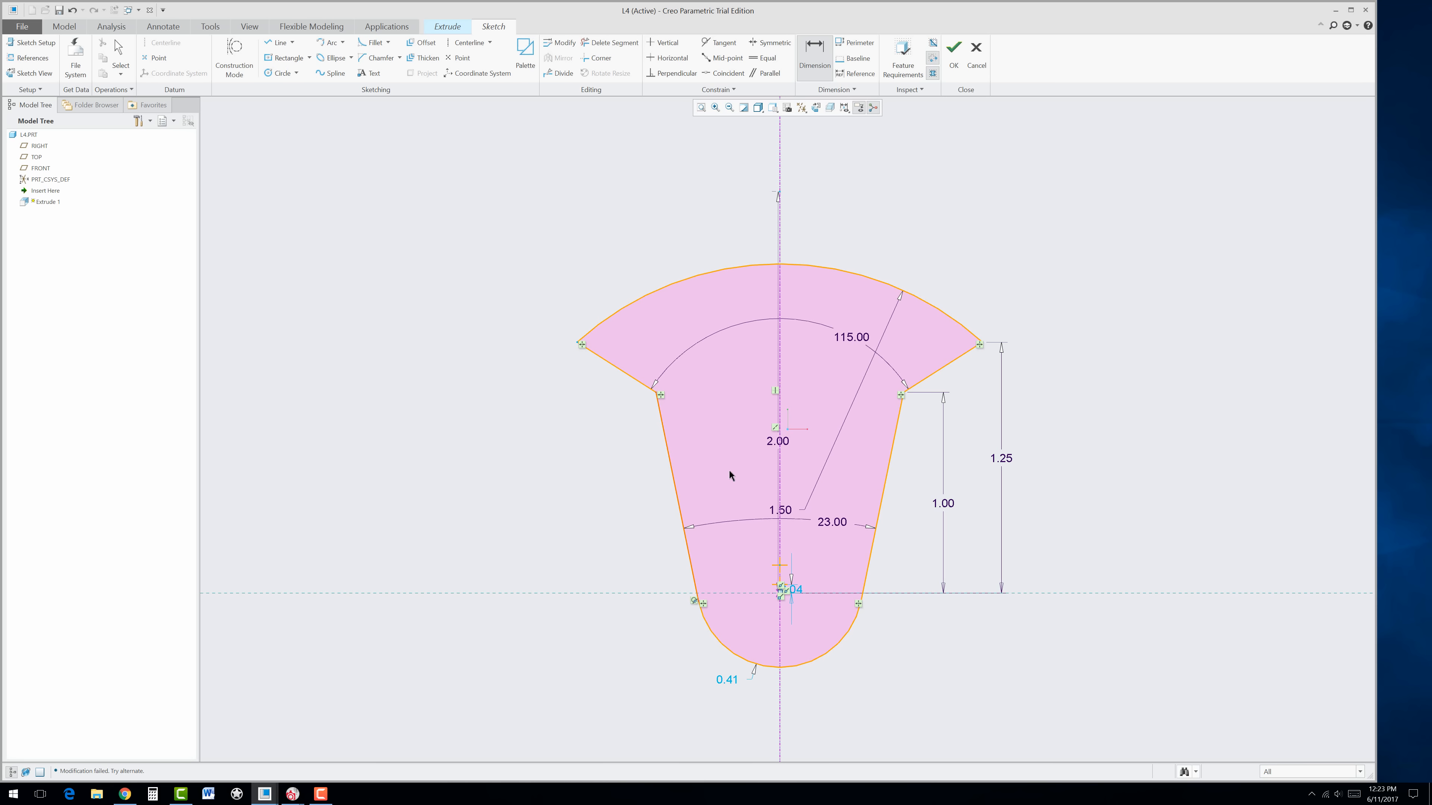
double_click(729, 681)
text(0.75)
key(Return)
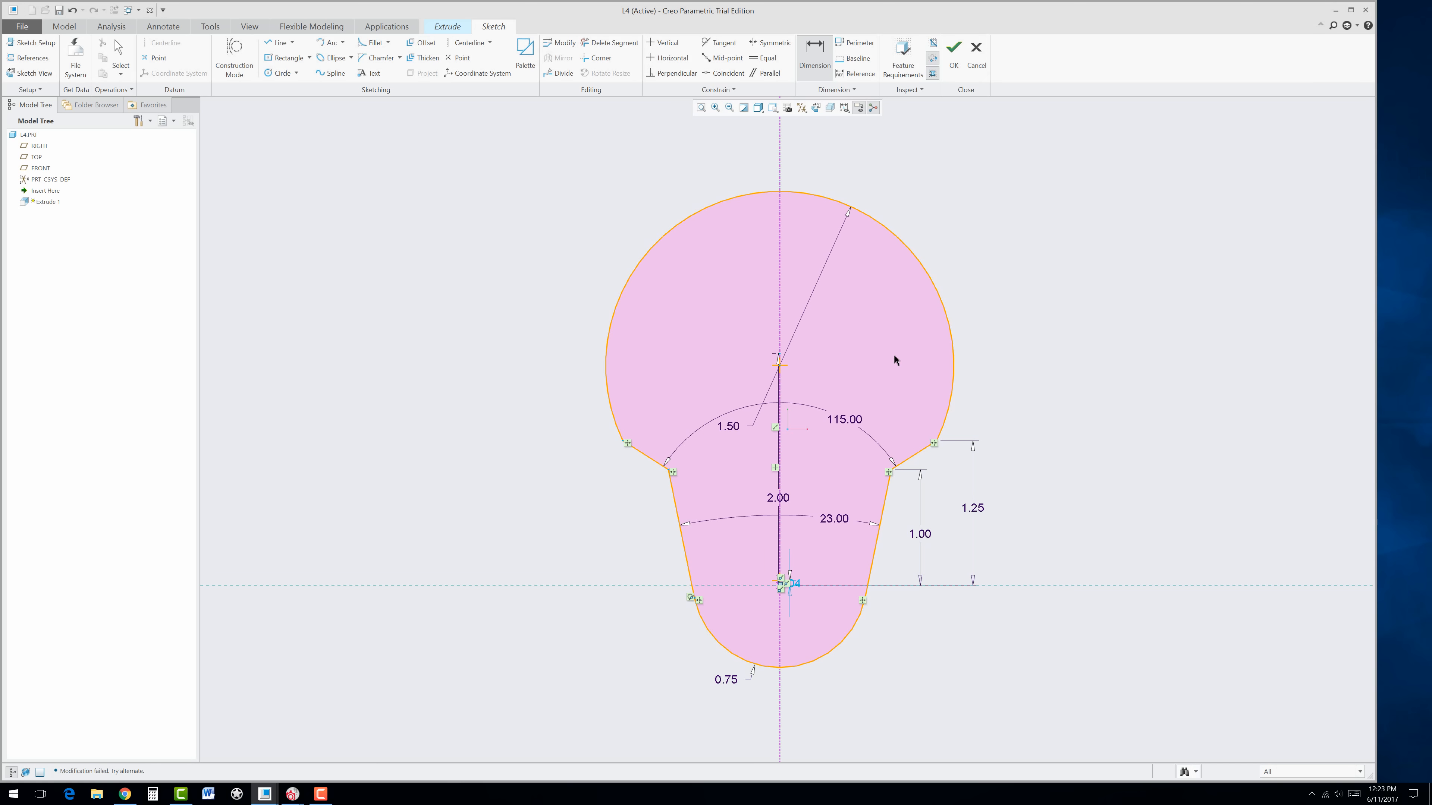
Step: Move the 1.50 radius and 2.00 length dimensions outside the profile and shift the 23.00 angle dimension into clear space
middle_click(788, 396)
drag(731, 428, 968, 169)
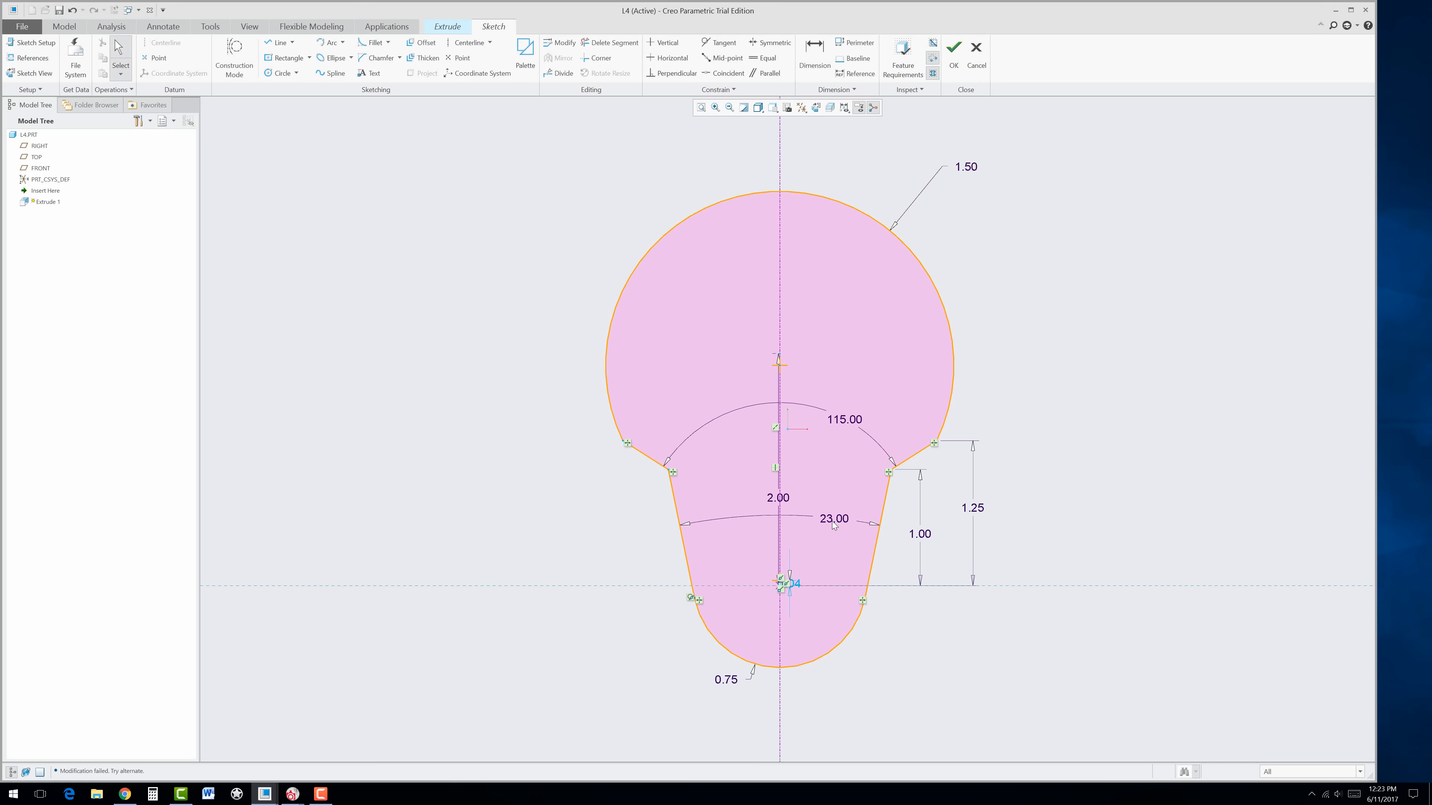
click(812, 522)
drag(810, 518, 1045, 449)
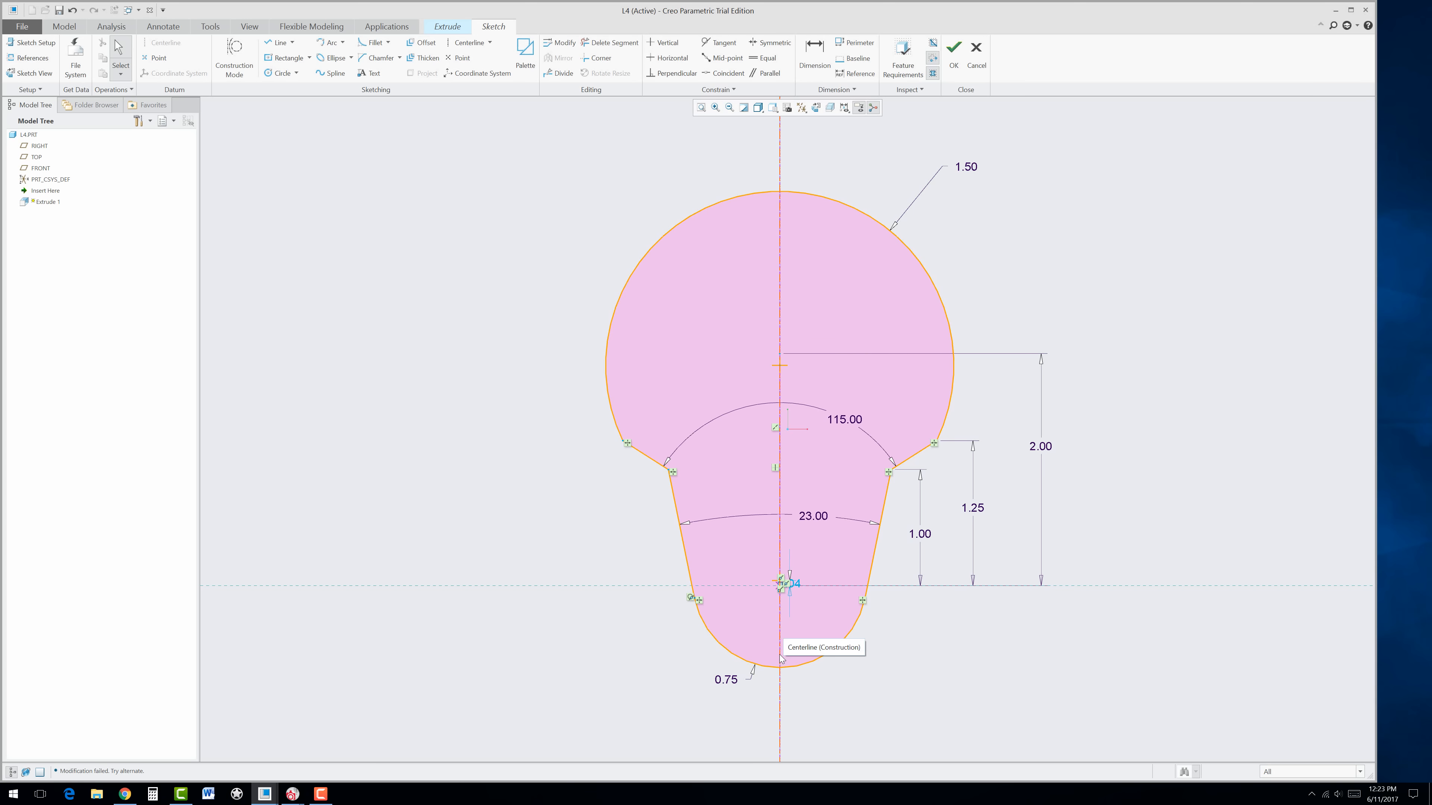
Step: Make the lower arc's center coincident with the construction line's lower endpoint on the horizontal reference
scroll(784, 586, down, 3)
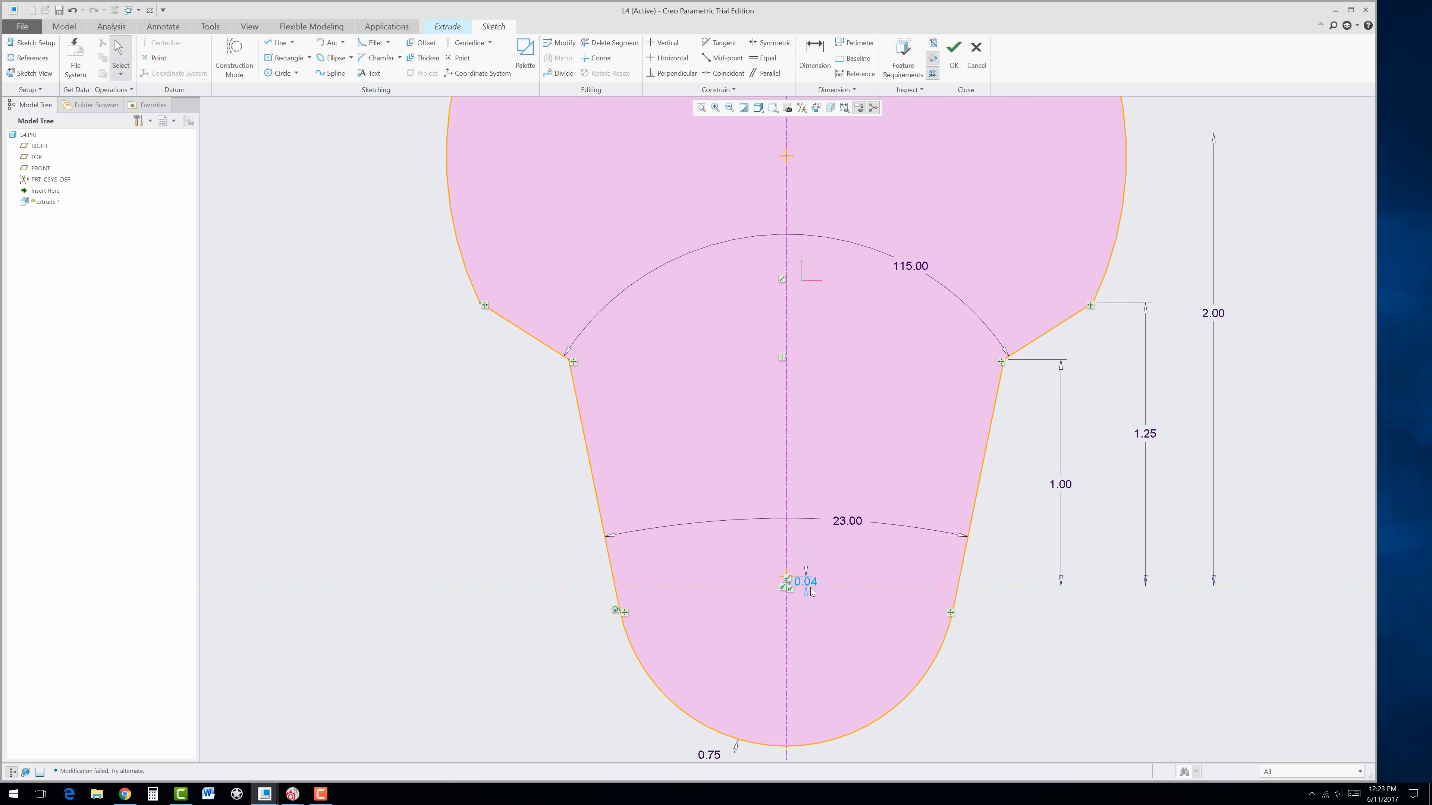
scroll(783, 588, down, 2)
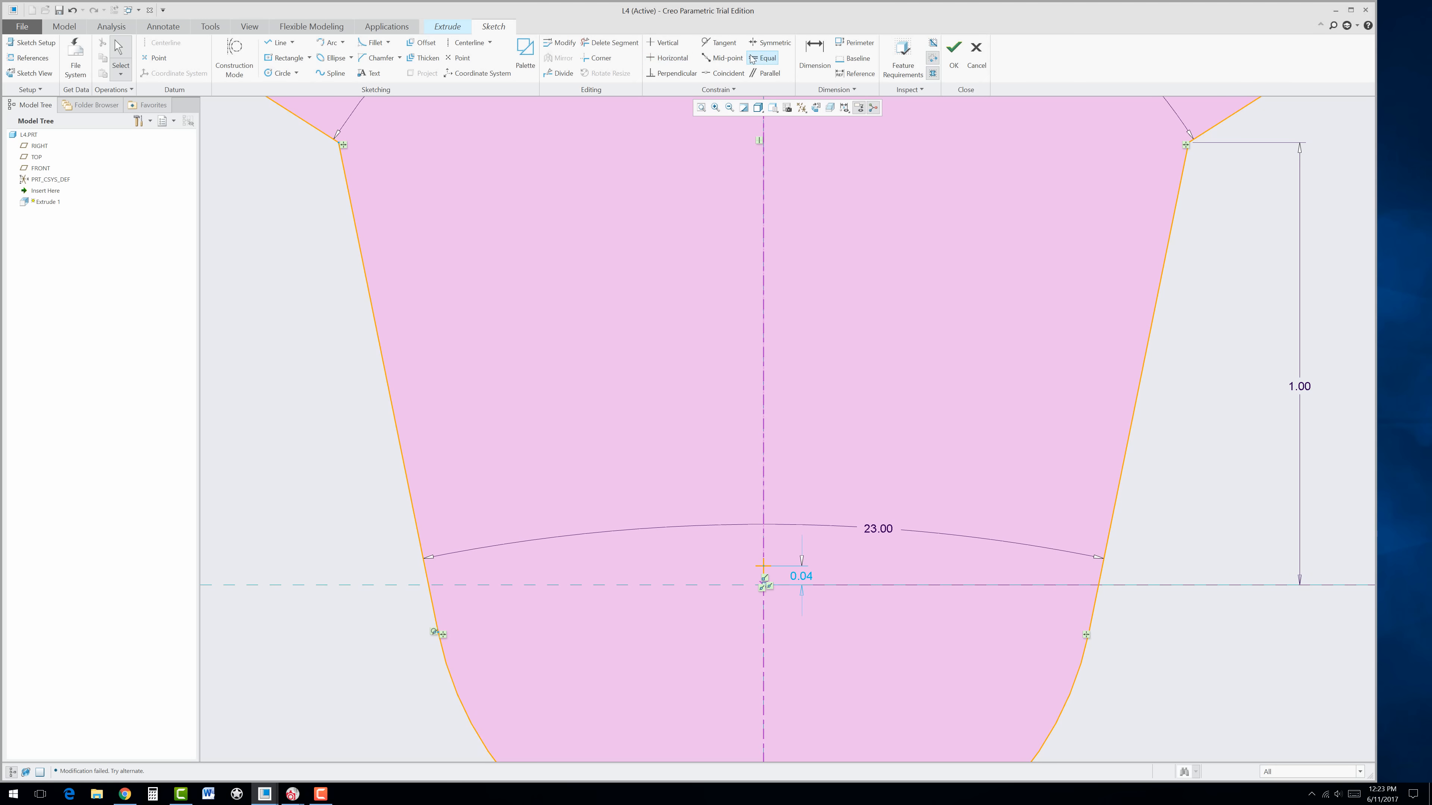
click(724, 74)
click(764, 567)
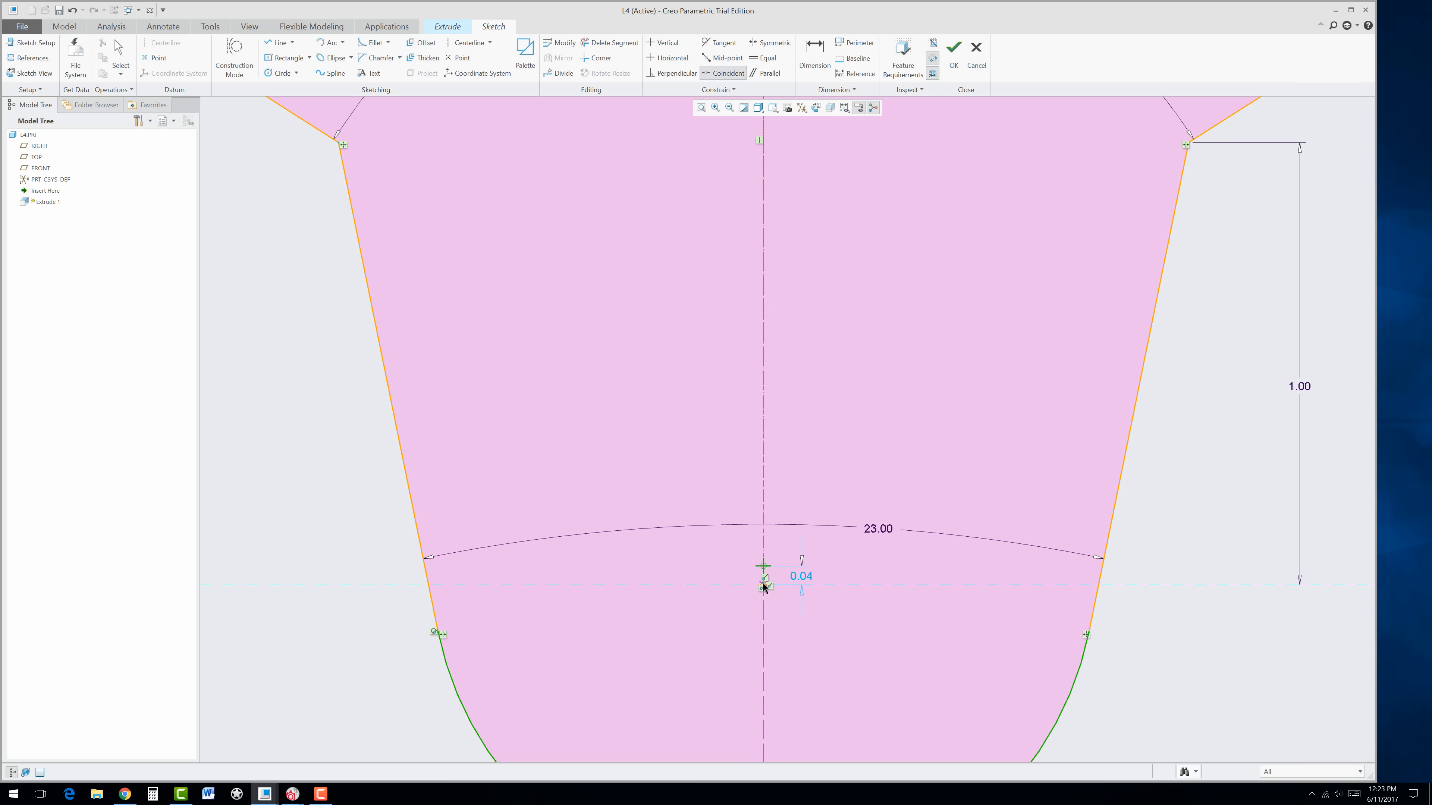
click(763, 584)
scroll(860, 643, down, 5)
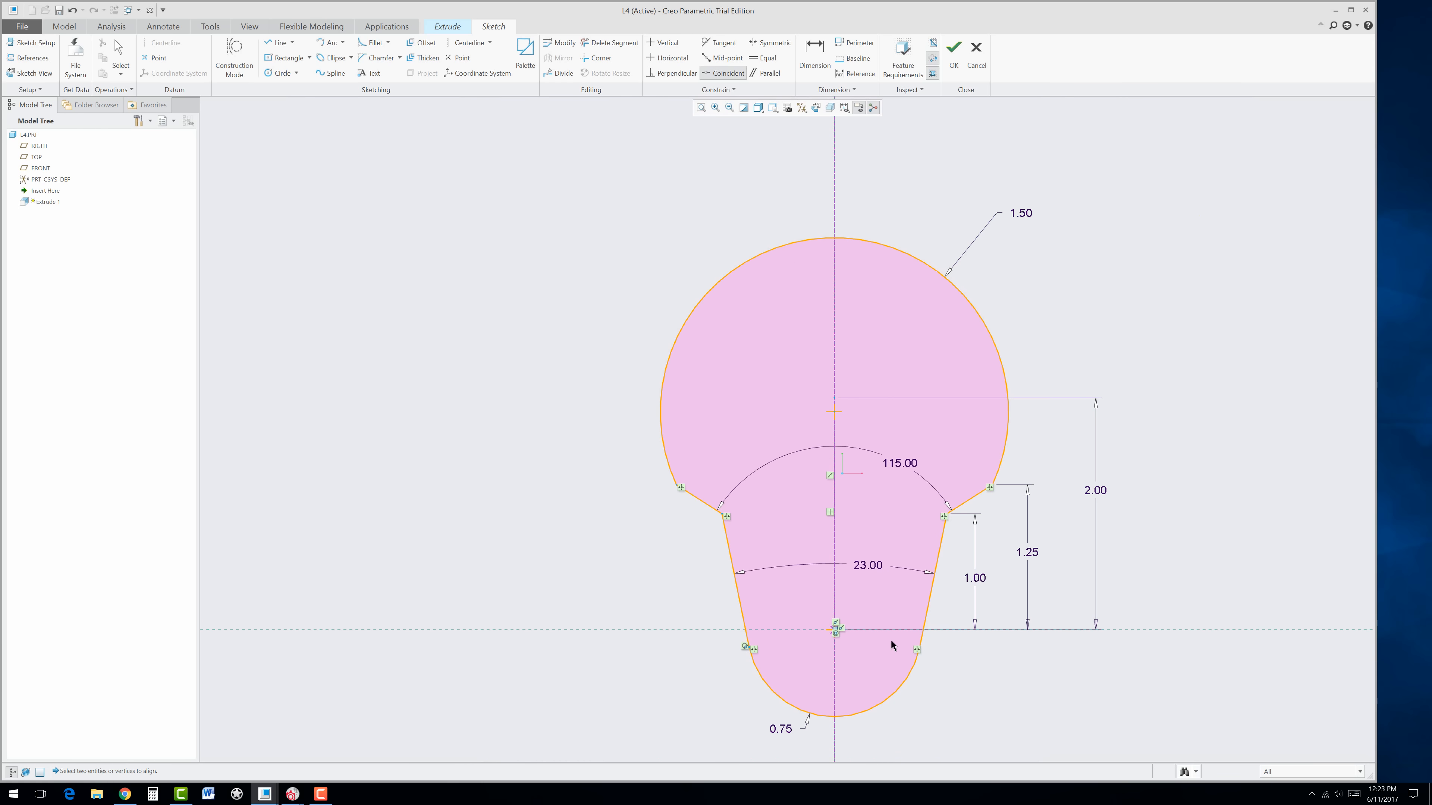
Step: Switch to the browser PDF and check the L4 drawing on page 52 for the profile's height dimensions, then return to the sketch
click(130, 795)
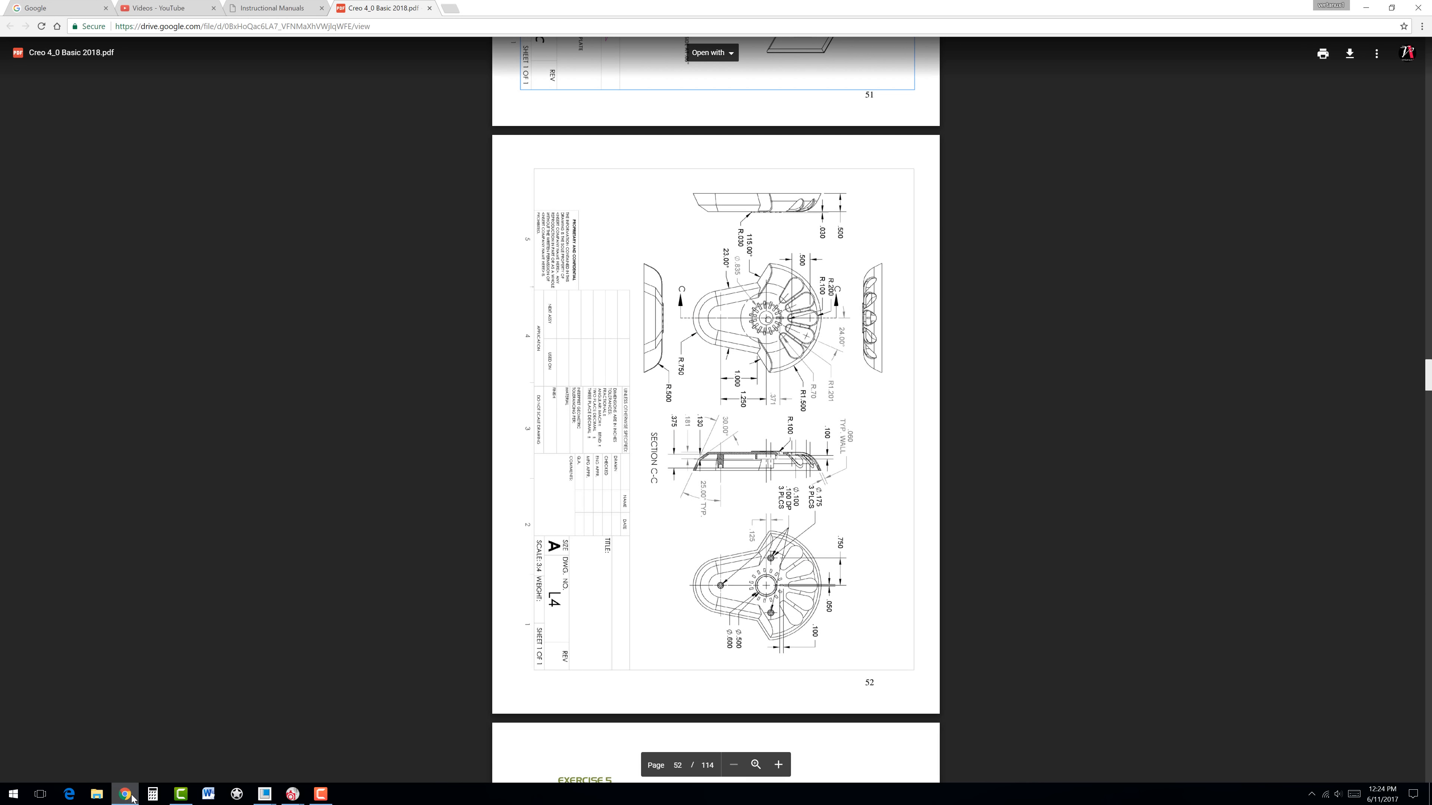
click(126, 794)
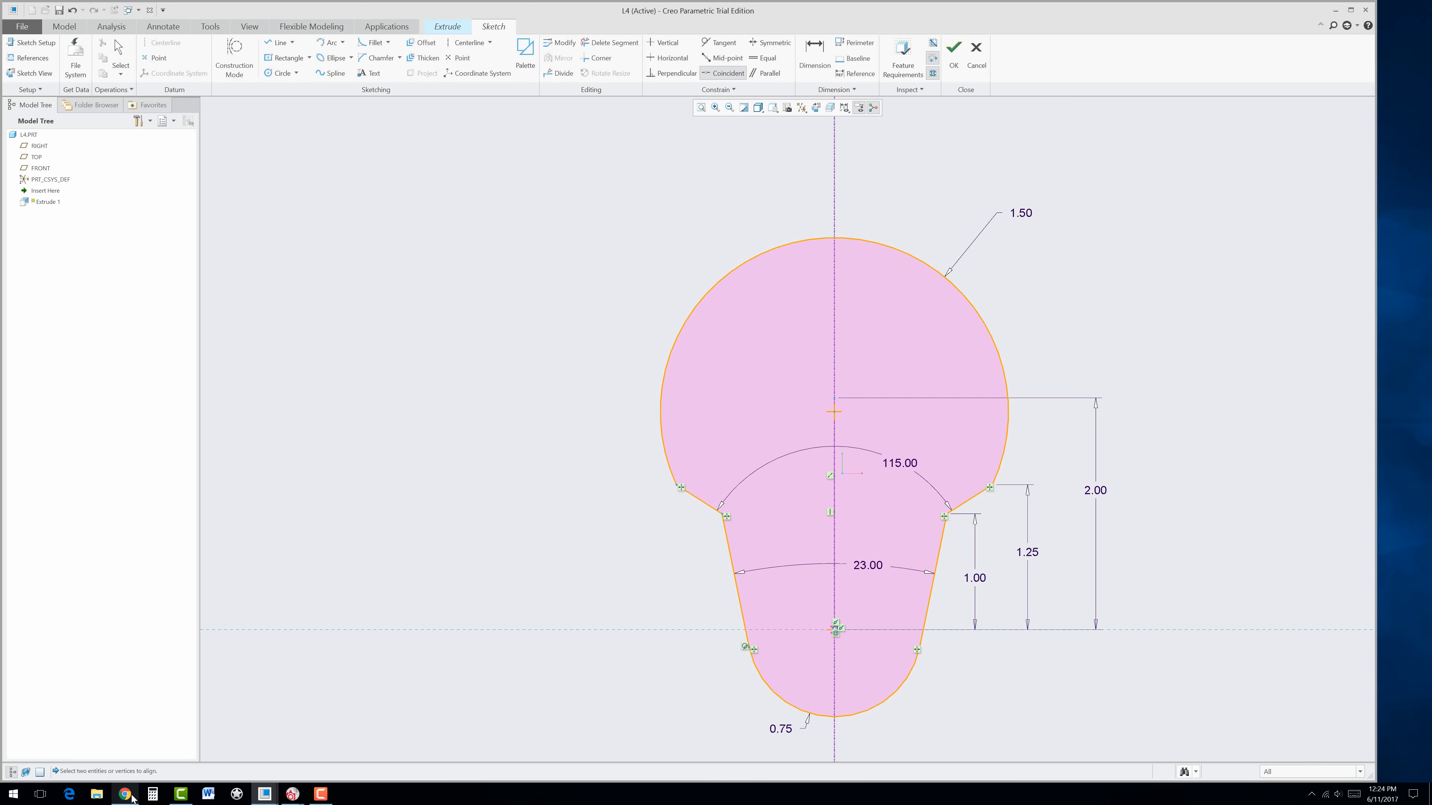
click(130, 795)
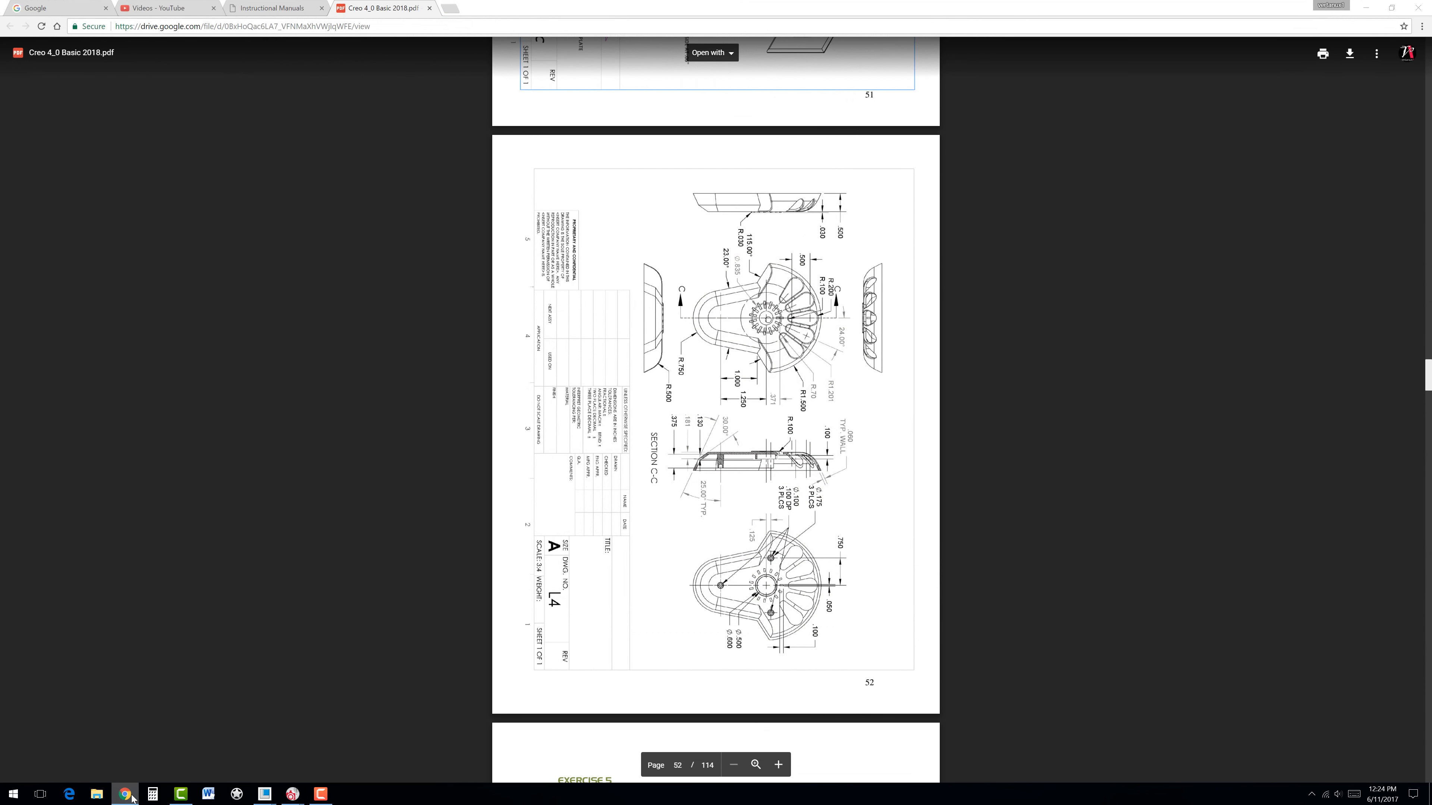
click(130, 794)
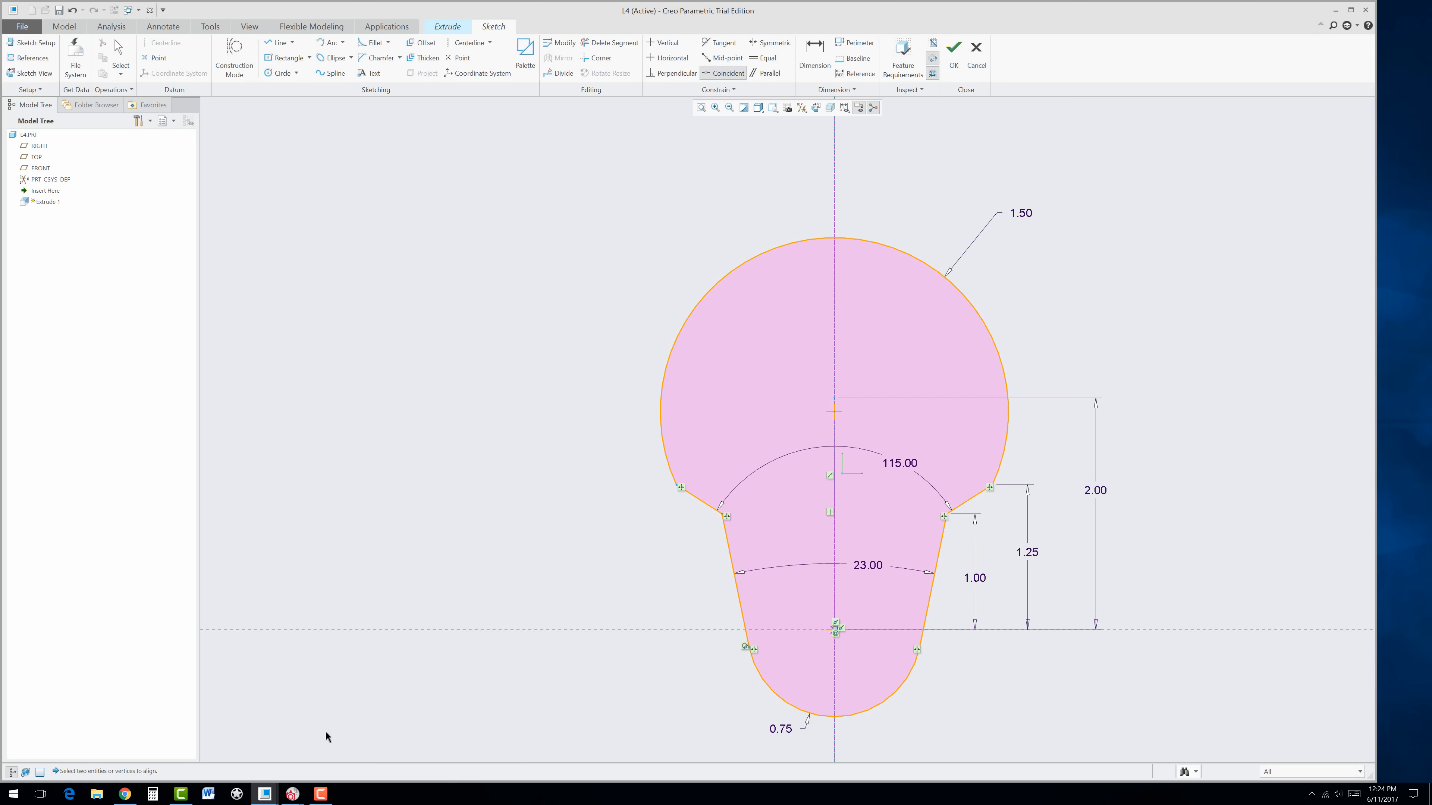
click(322, 798)
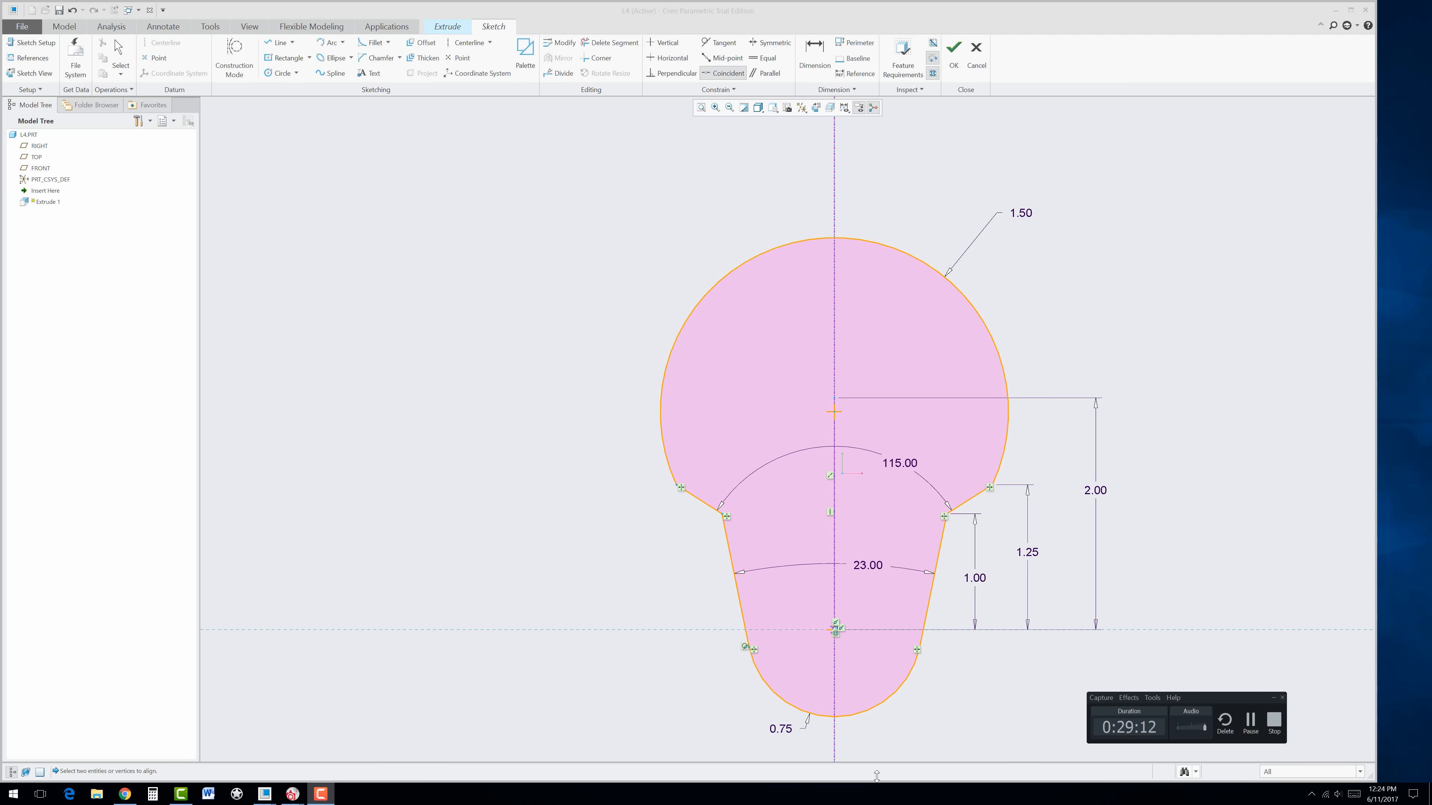
click(1247, 724)
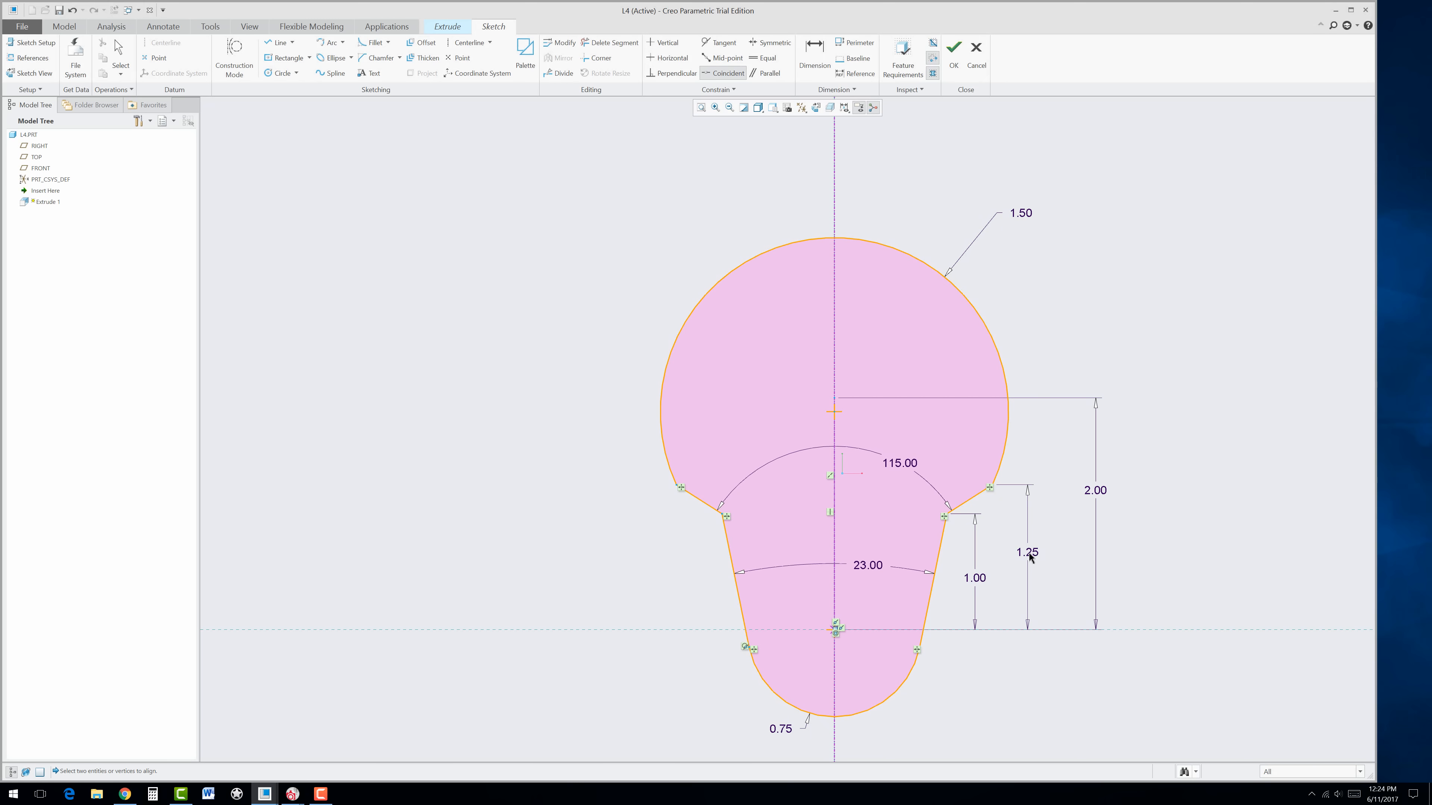
Step: Delete the 1.25 vertical dimension that locates the upper arc's endpoint
middle_click(1074, 551)
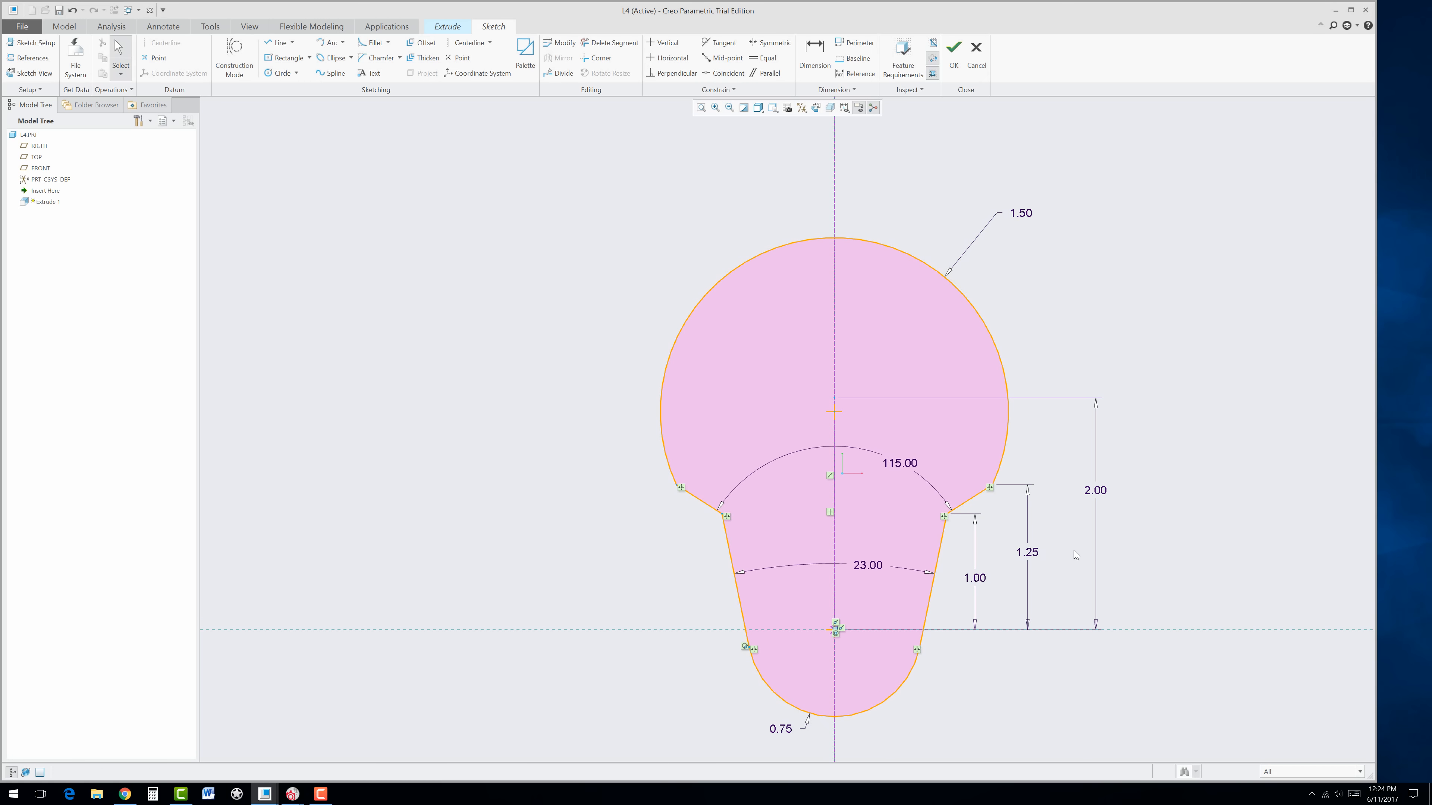
click(1034, 557)
key(Delete)
Step: Set the upper arc center's height above the horizontal reference to 1.25 and move the 2.00 dimension farther from the profile
drag(845, 522, 1053, 509)
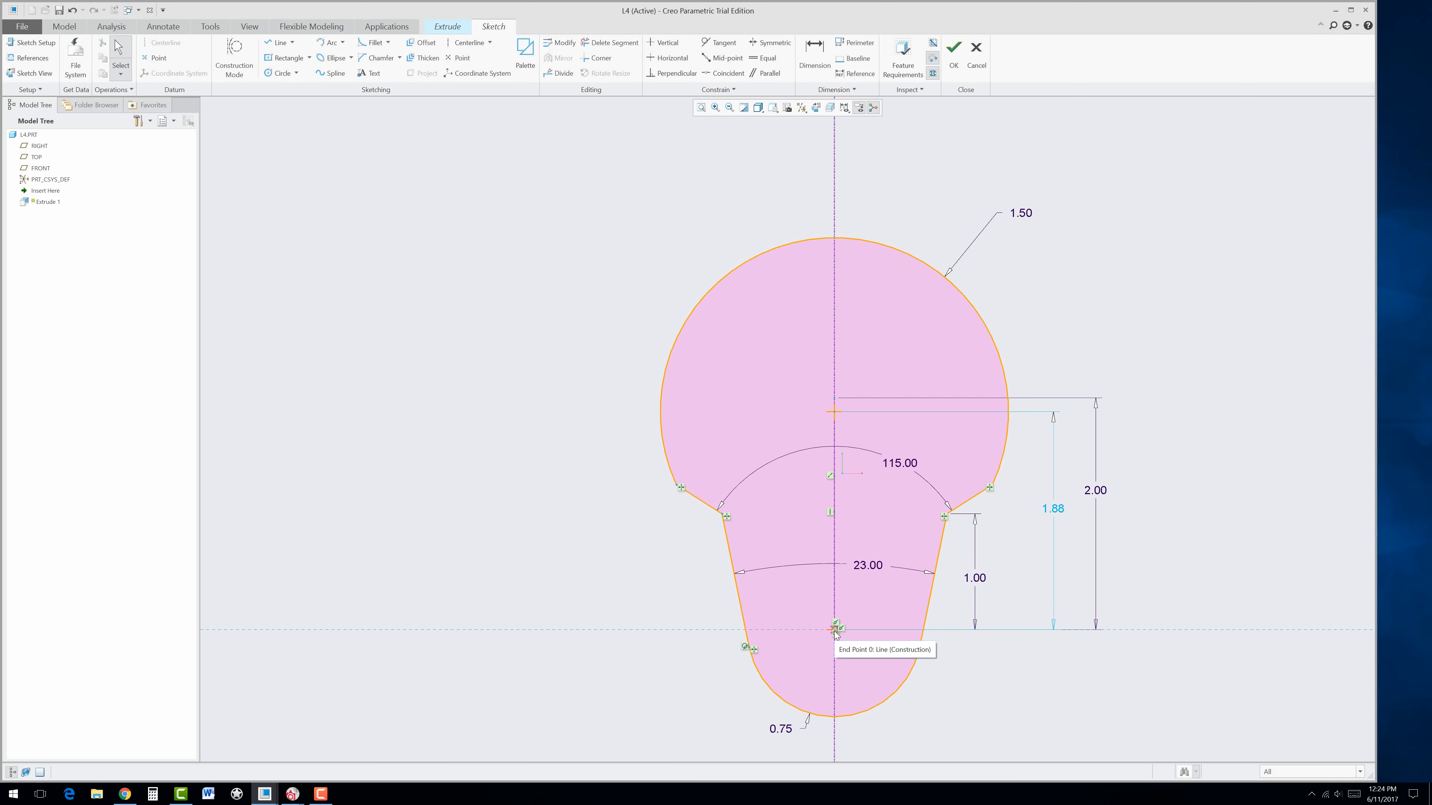
double_click(1054, 510)
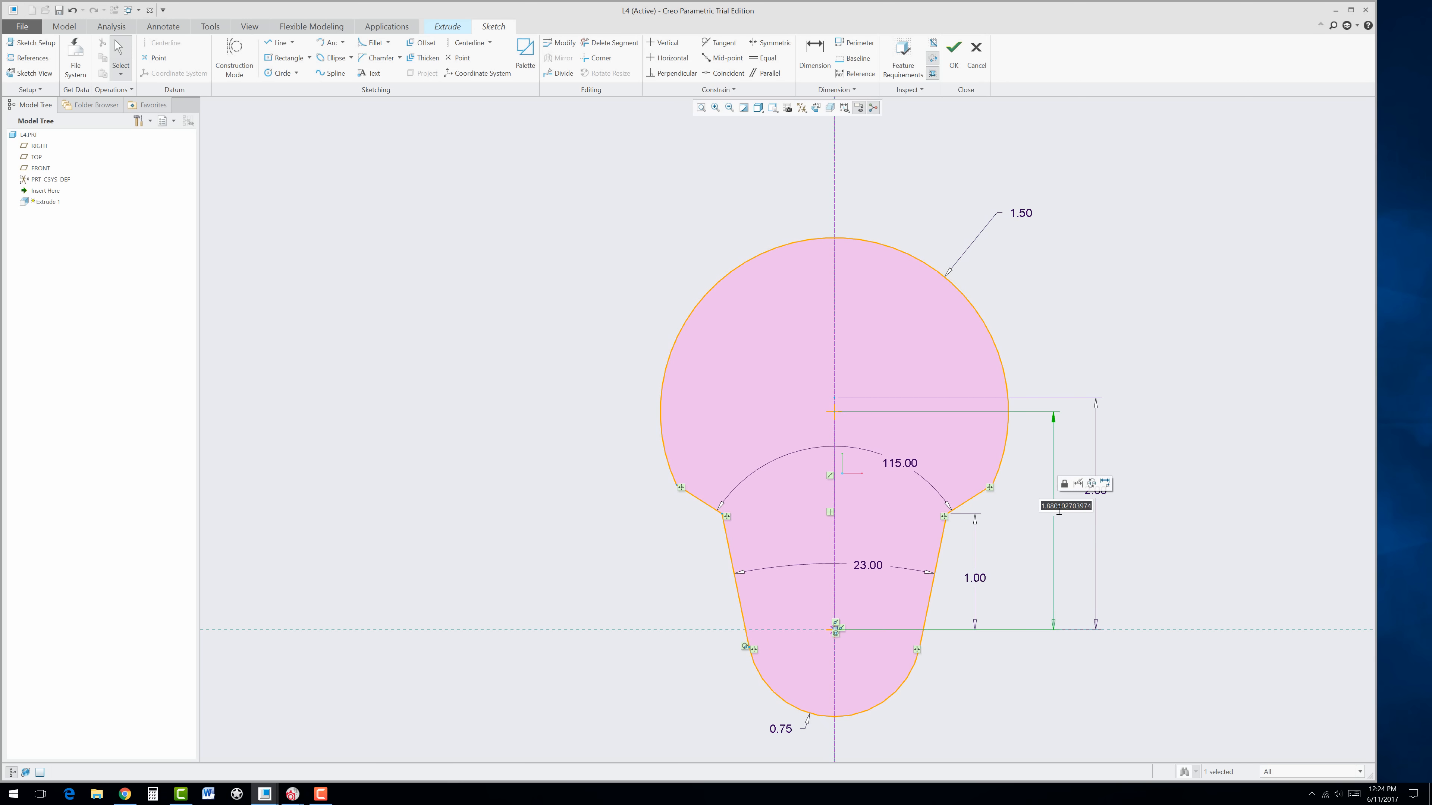
text(1.25)
key(Return)
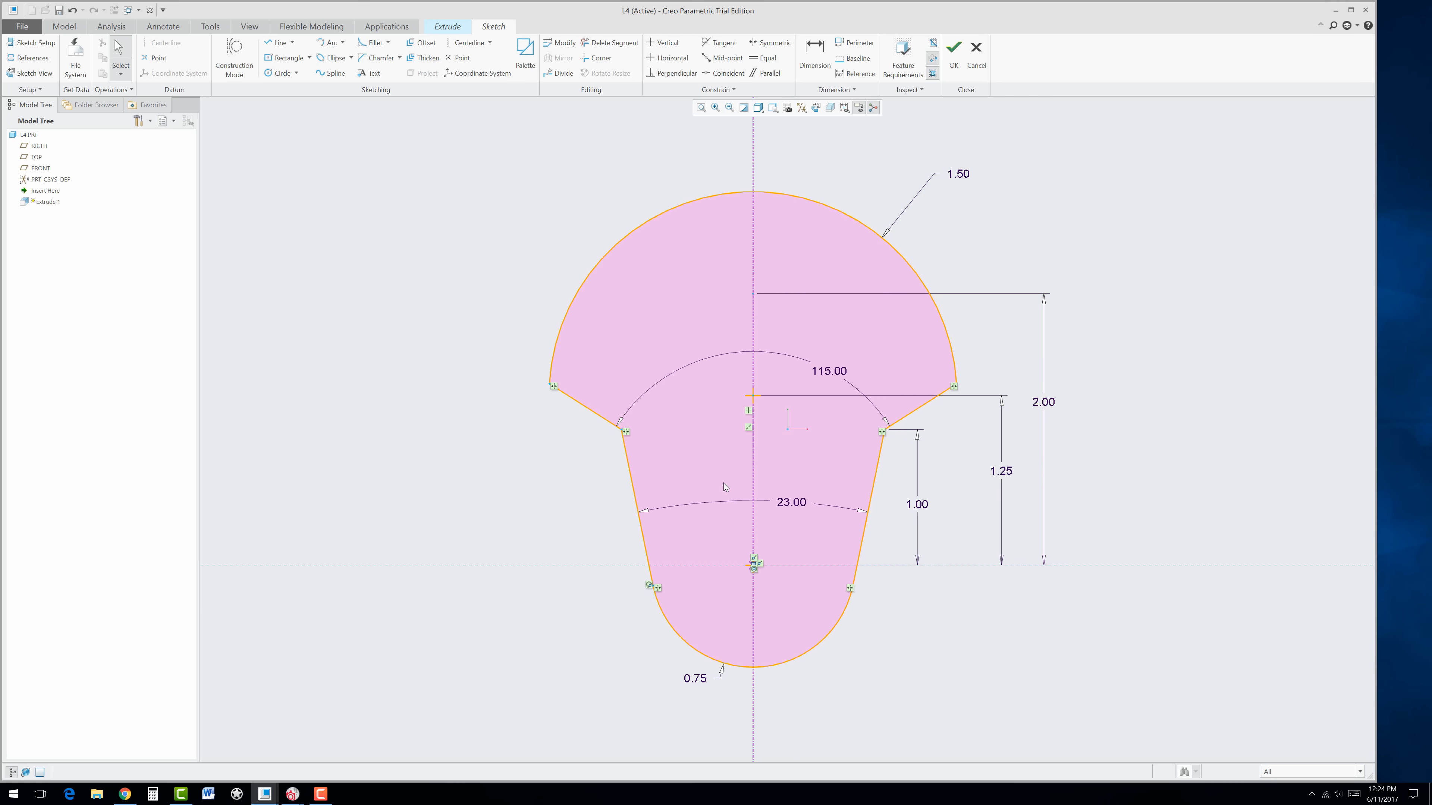
drag(1044, 405, 1196, 417)
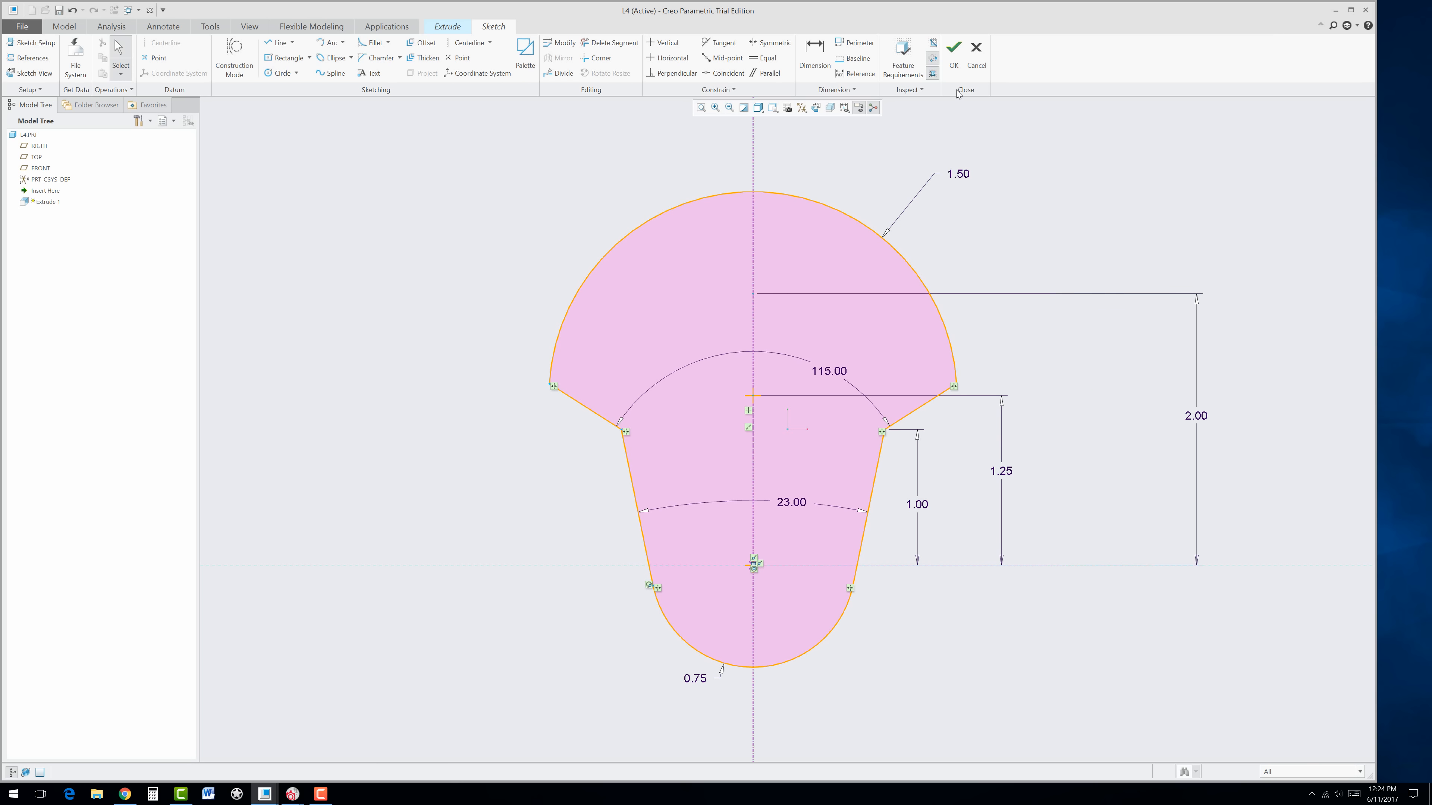
Step: Finish the sketch, check the L4 drawing for the thickness, and set the extrusion depth to 0.50
click(955, 58)
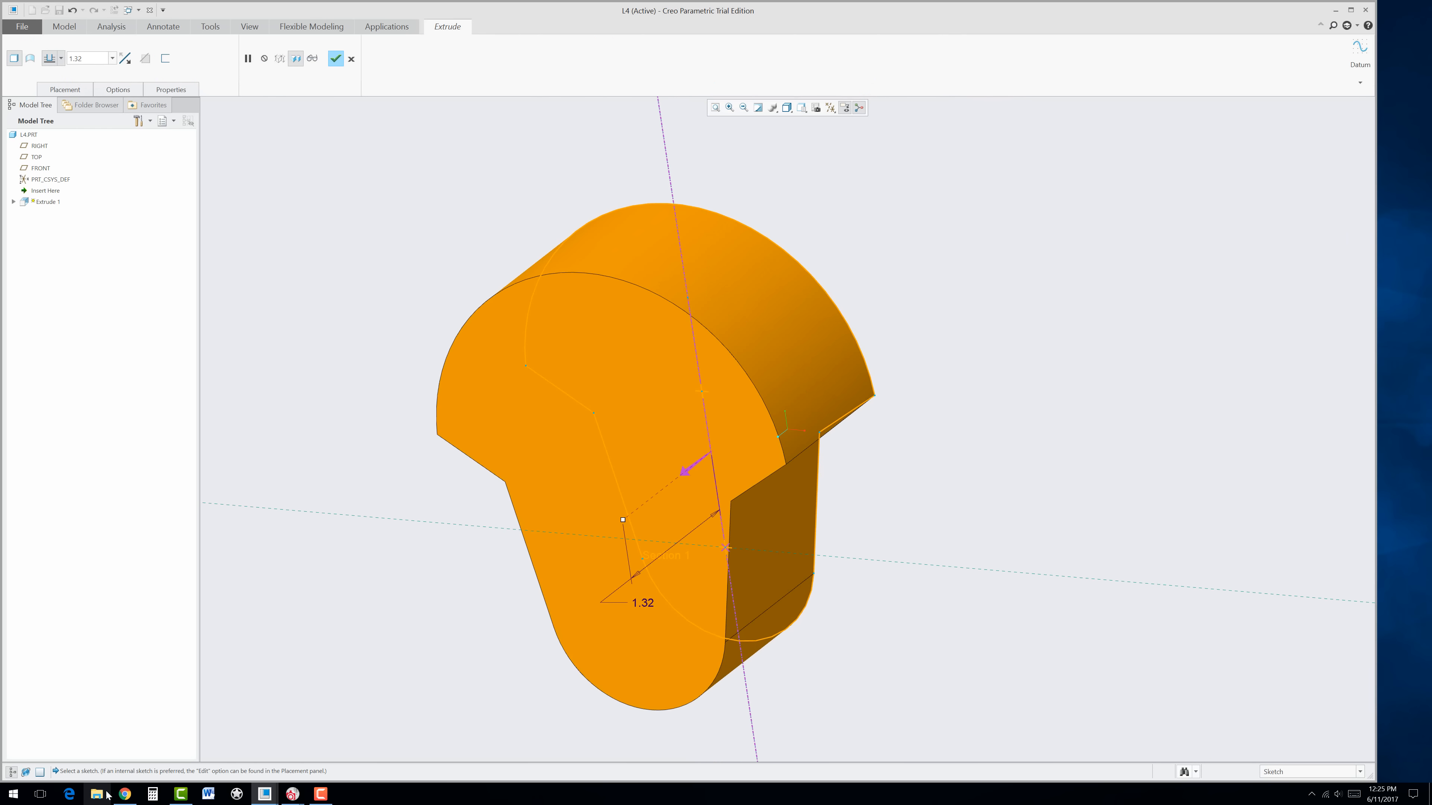
click(124, 794)
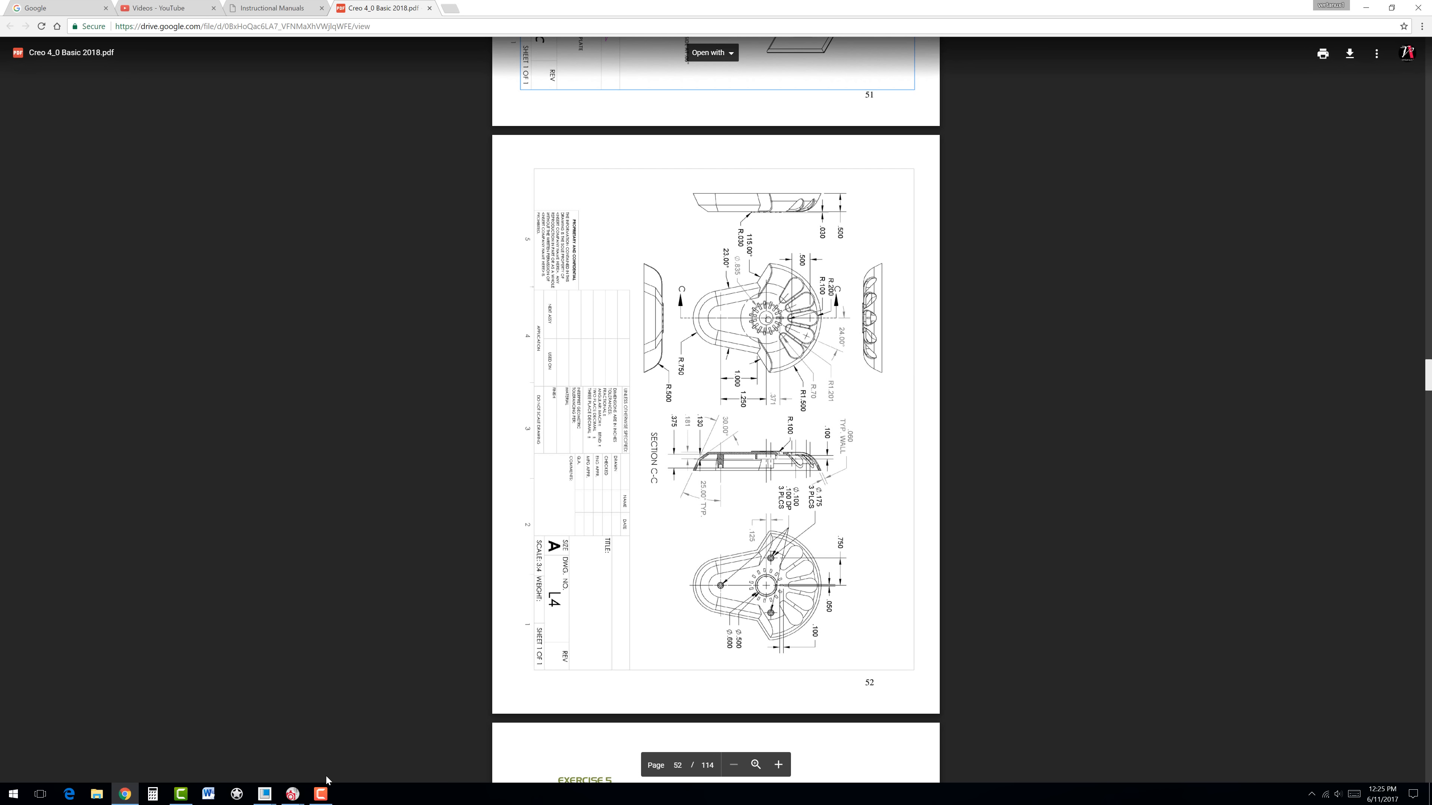
click(126, 794)
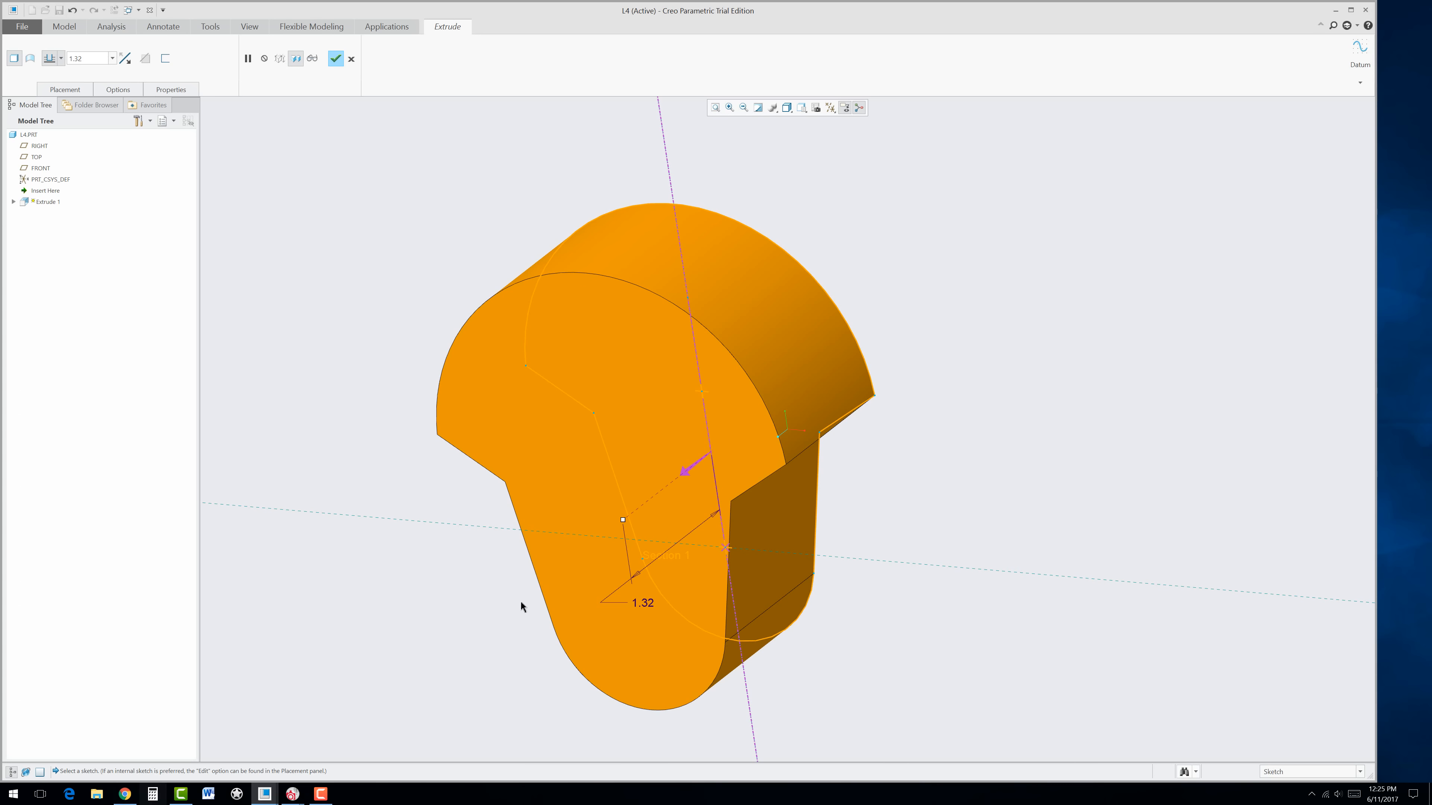
double_click(649, 603)
text(0.5)
key(Return)
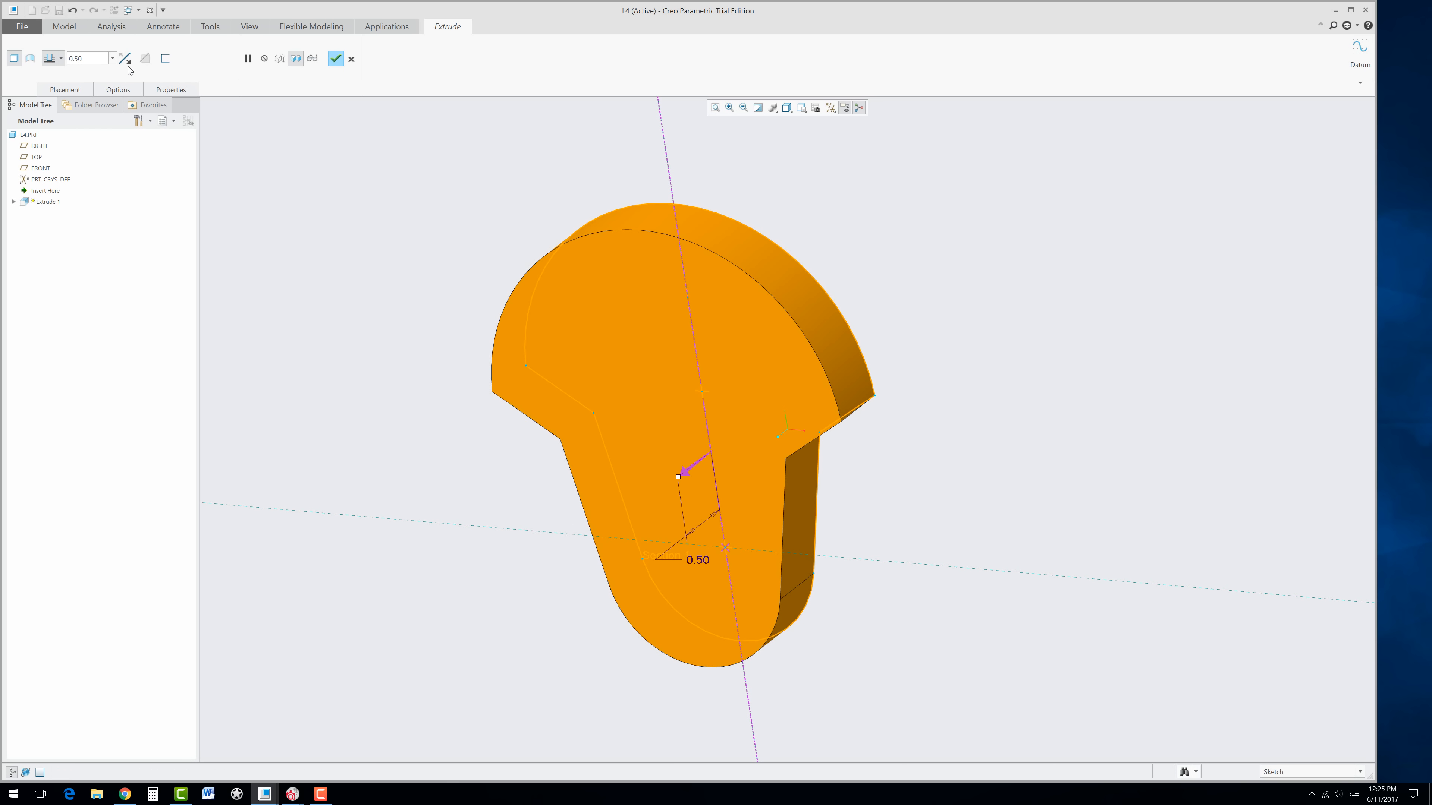
Step: Add a 25° taper that narrows the extrusion towards its front face and complete the feature
click(119, 90)
click(108, 195)
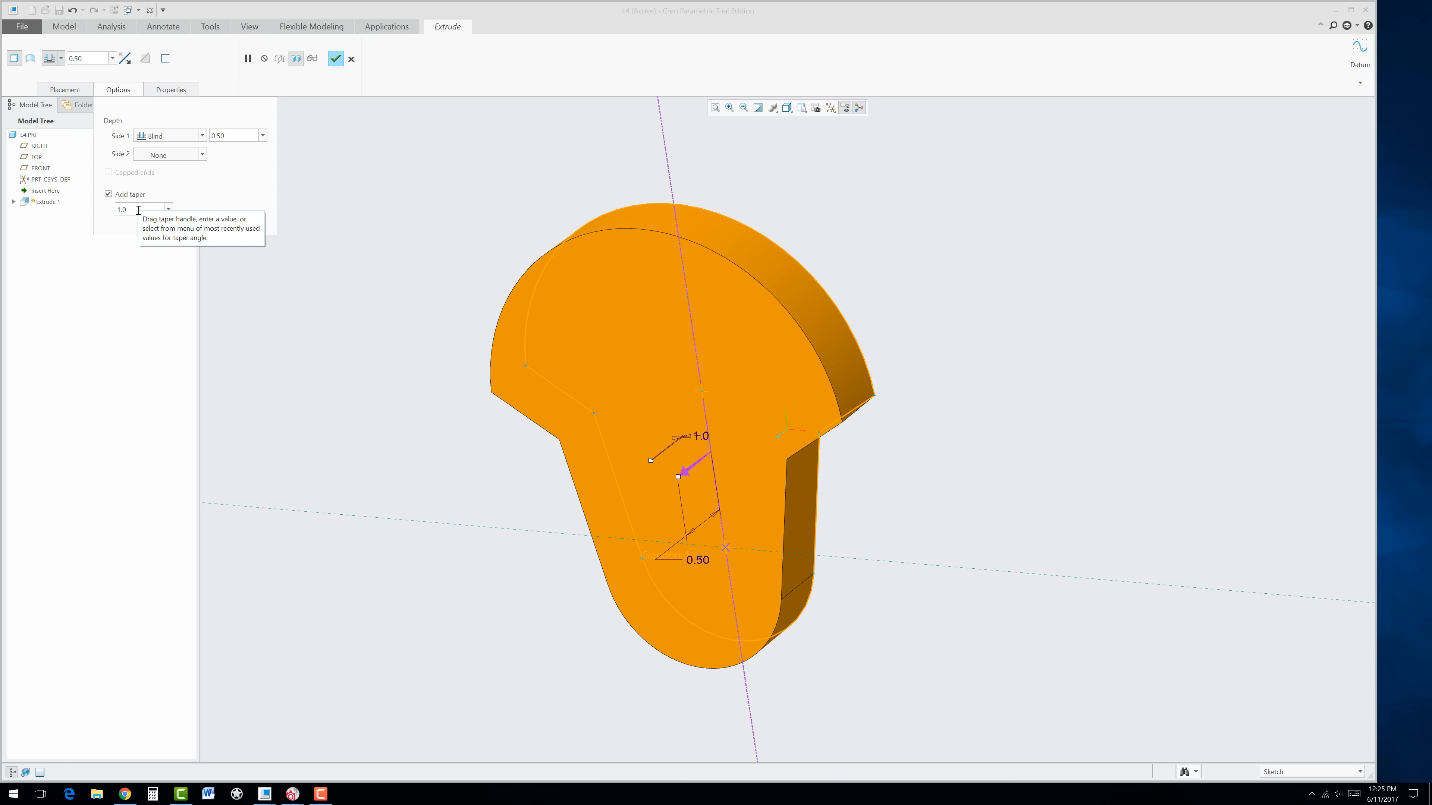
double_click(123, 210)
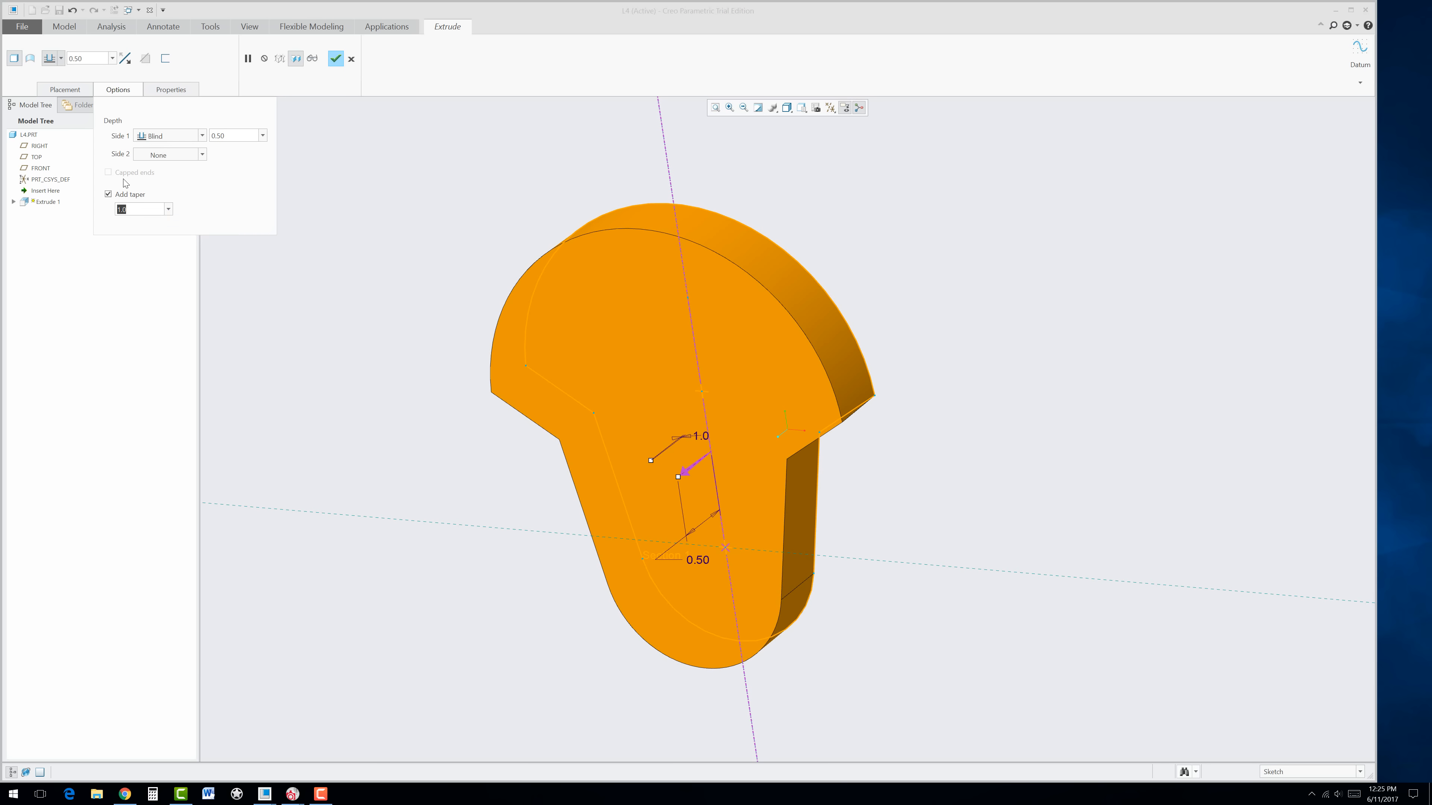
text(-25)
key(Return)
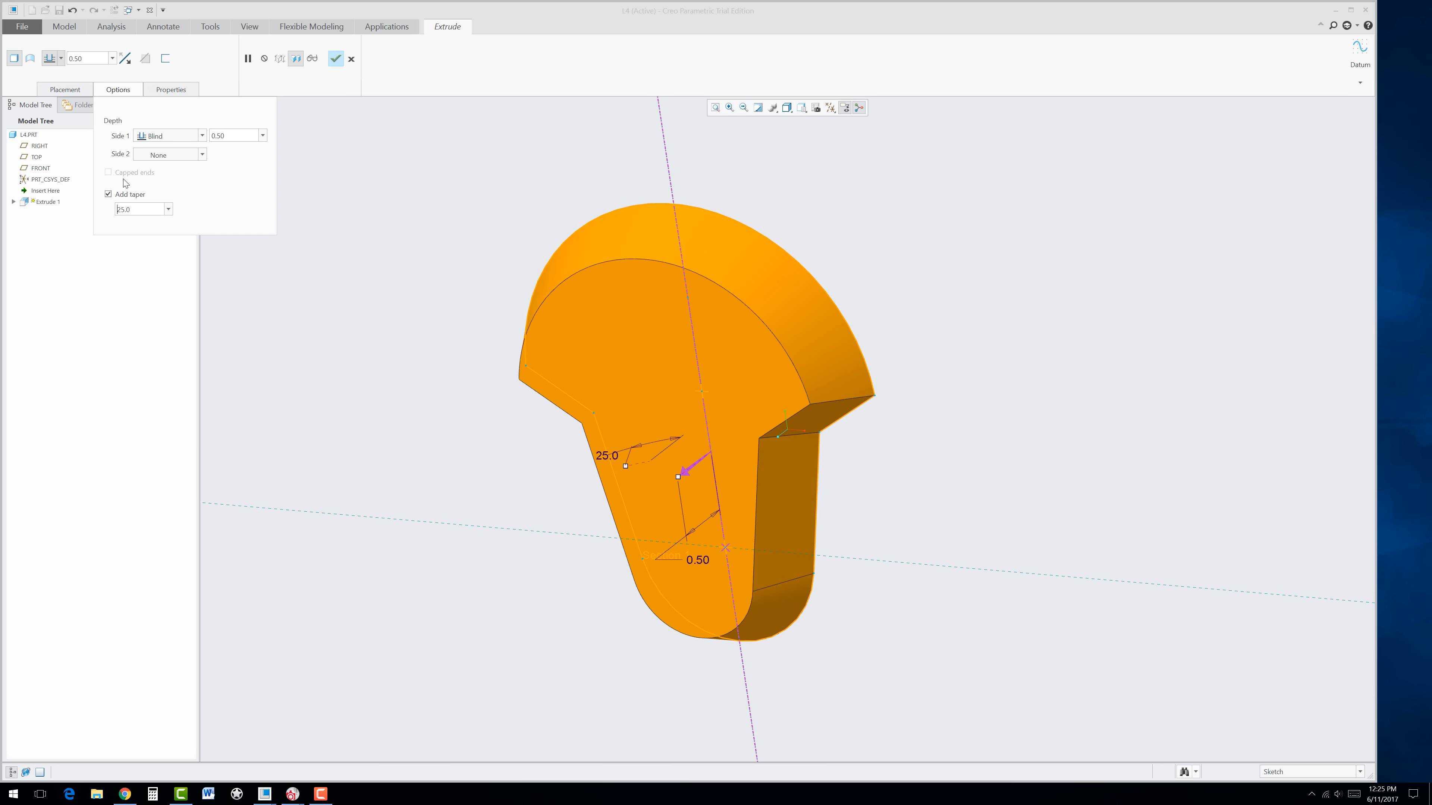
click(335, 58)
middle_drag(469, 502, 448, 417)
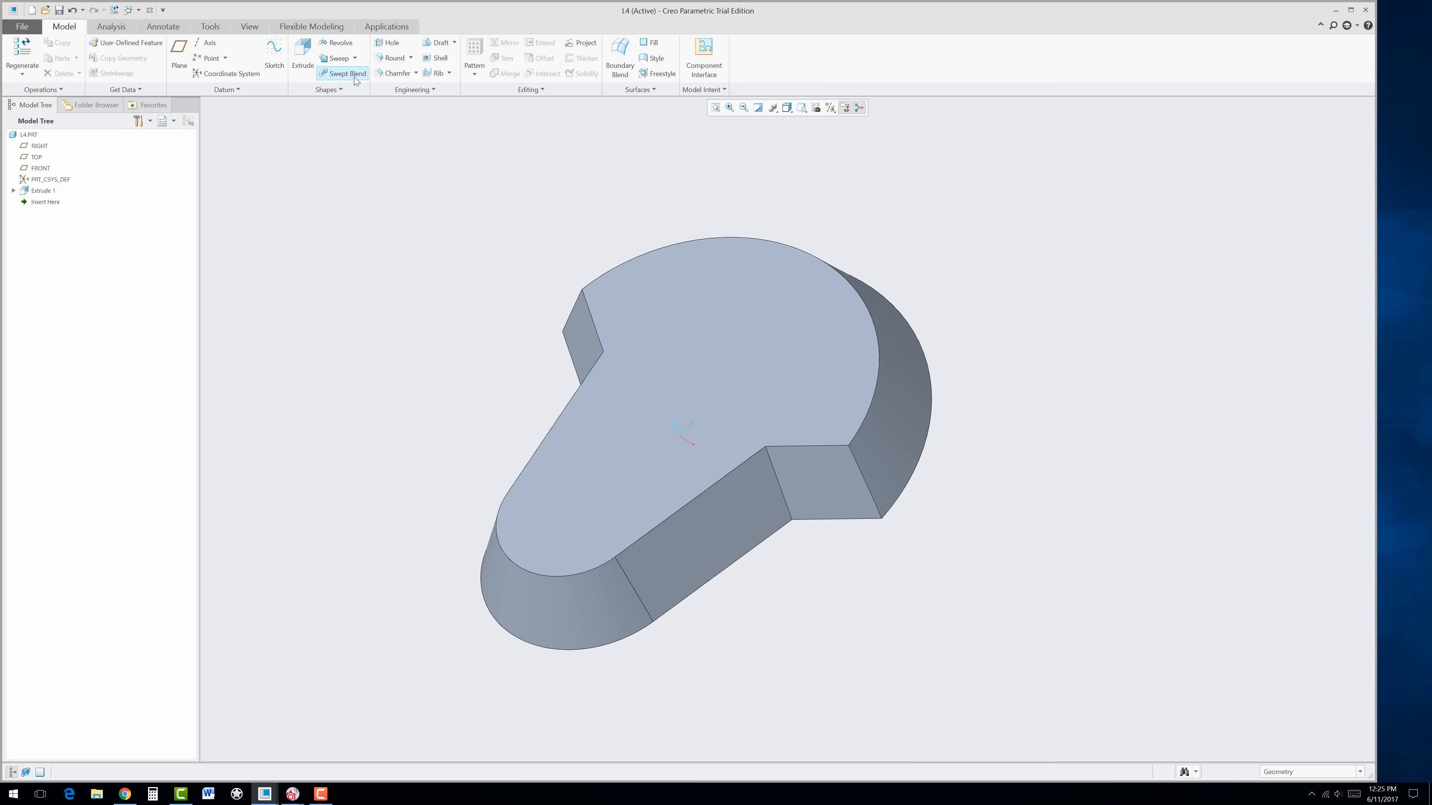
Step: Round the large arc's upper edge with the 0.50 radius given in the L4 drawing
click(393, 57)
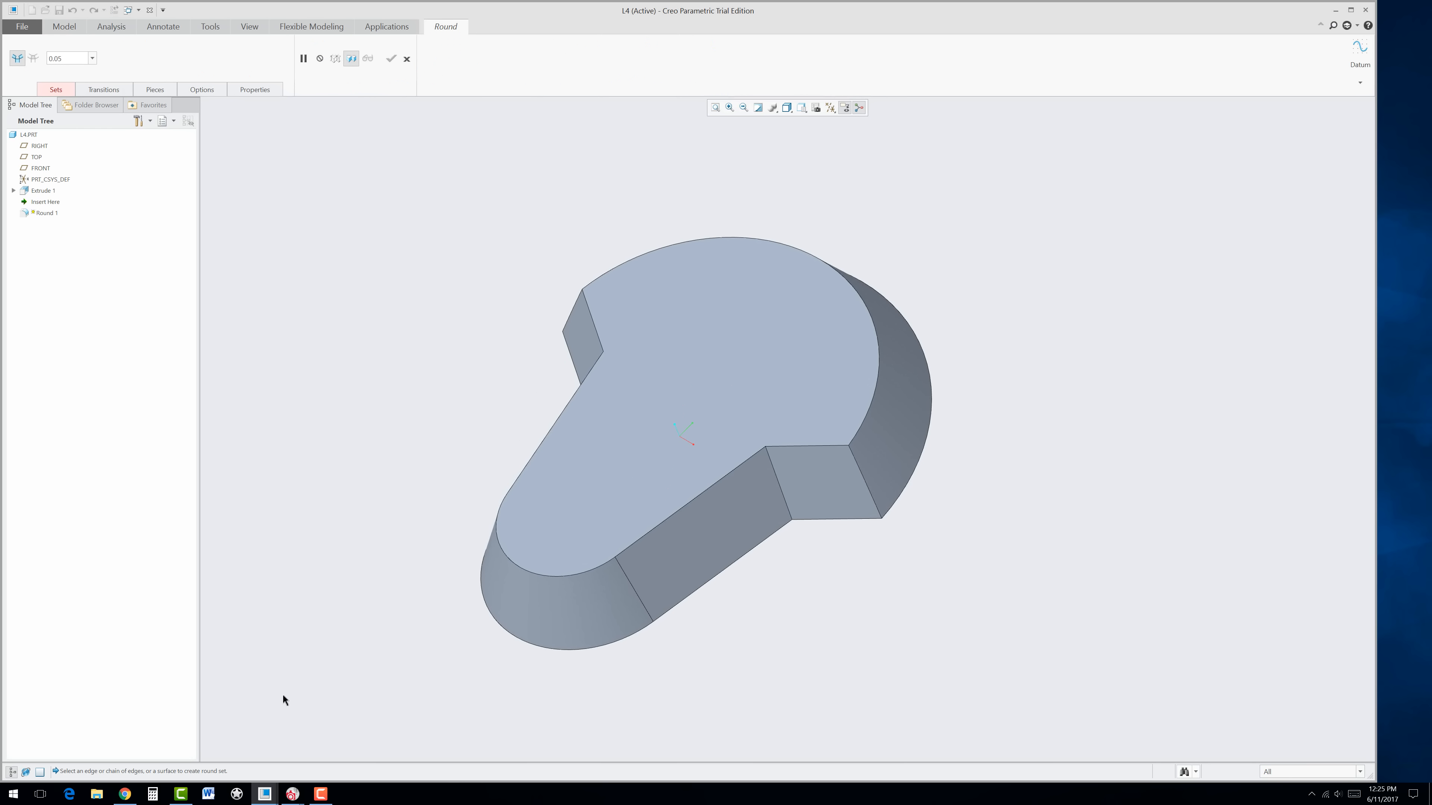
click(873, 390)
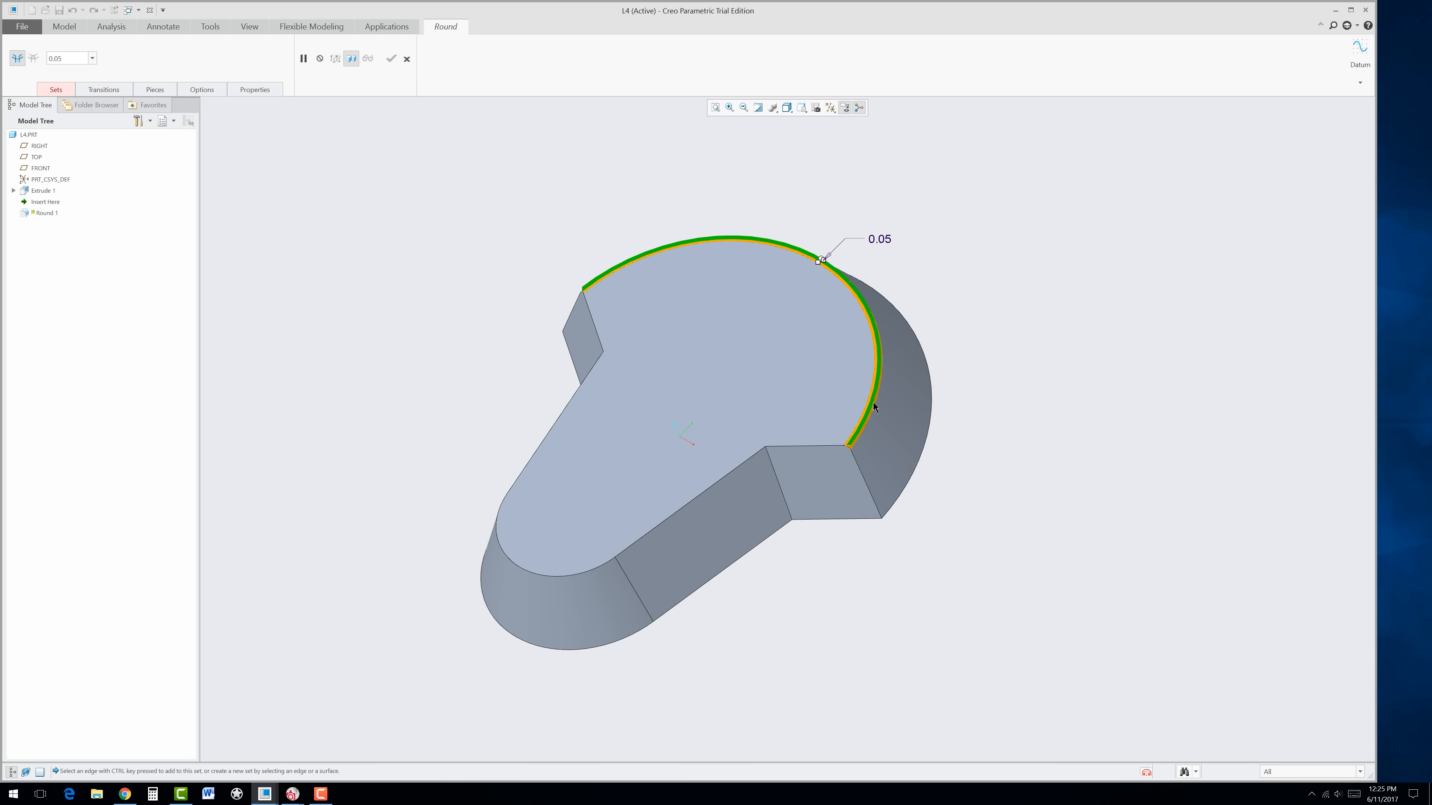
click(127, 798)
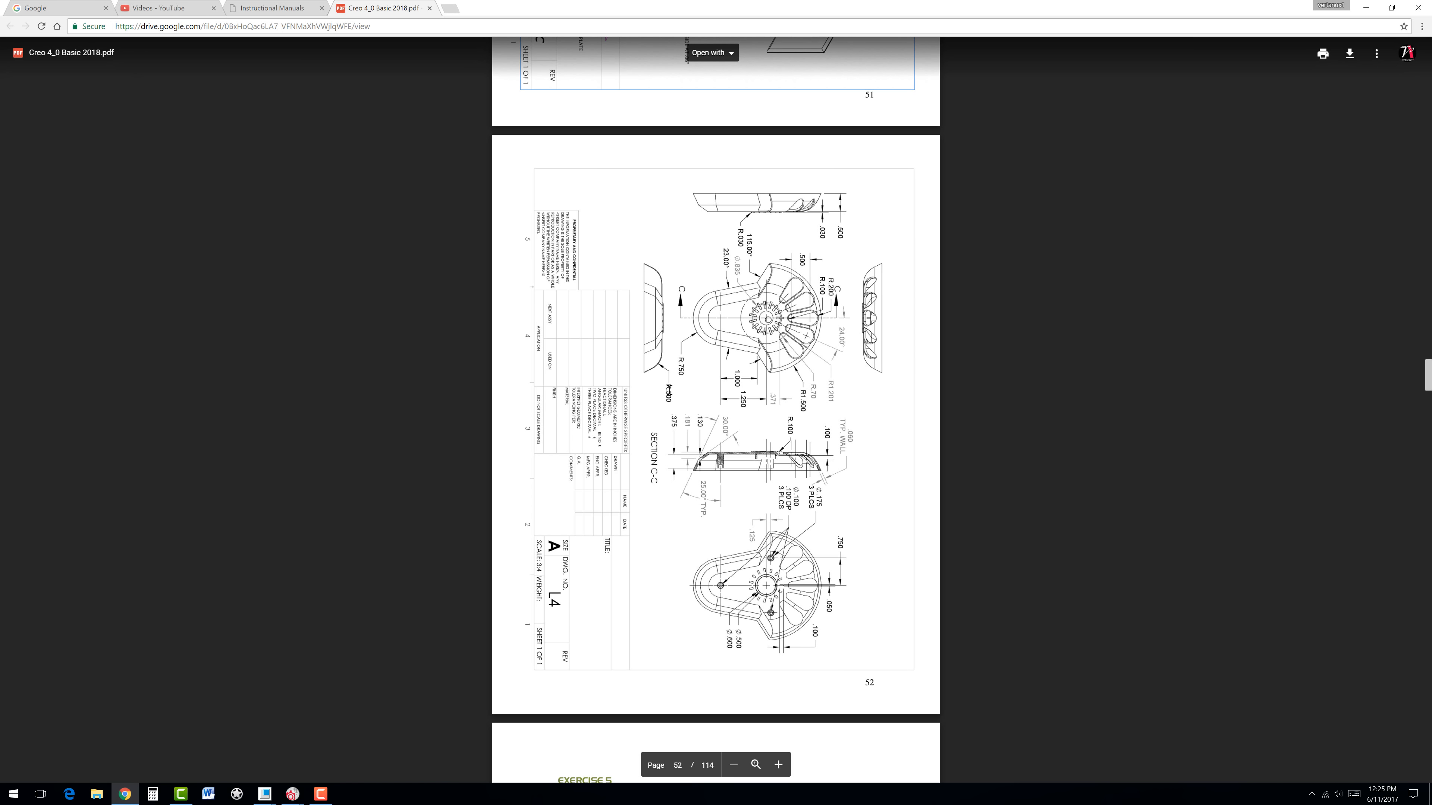
click(265, 794)
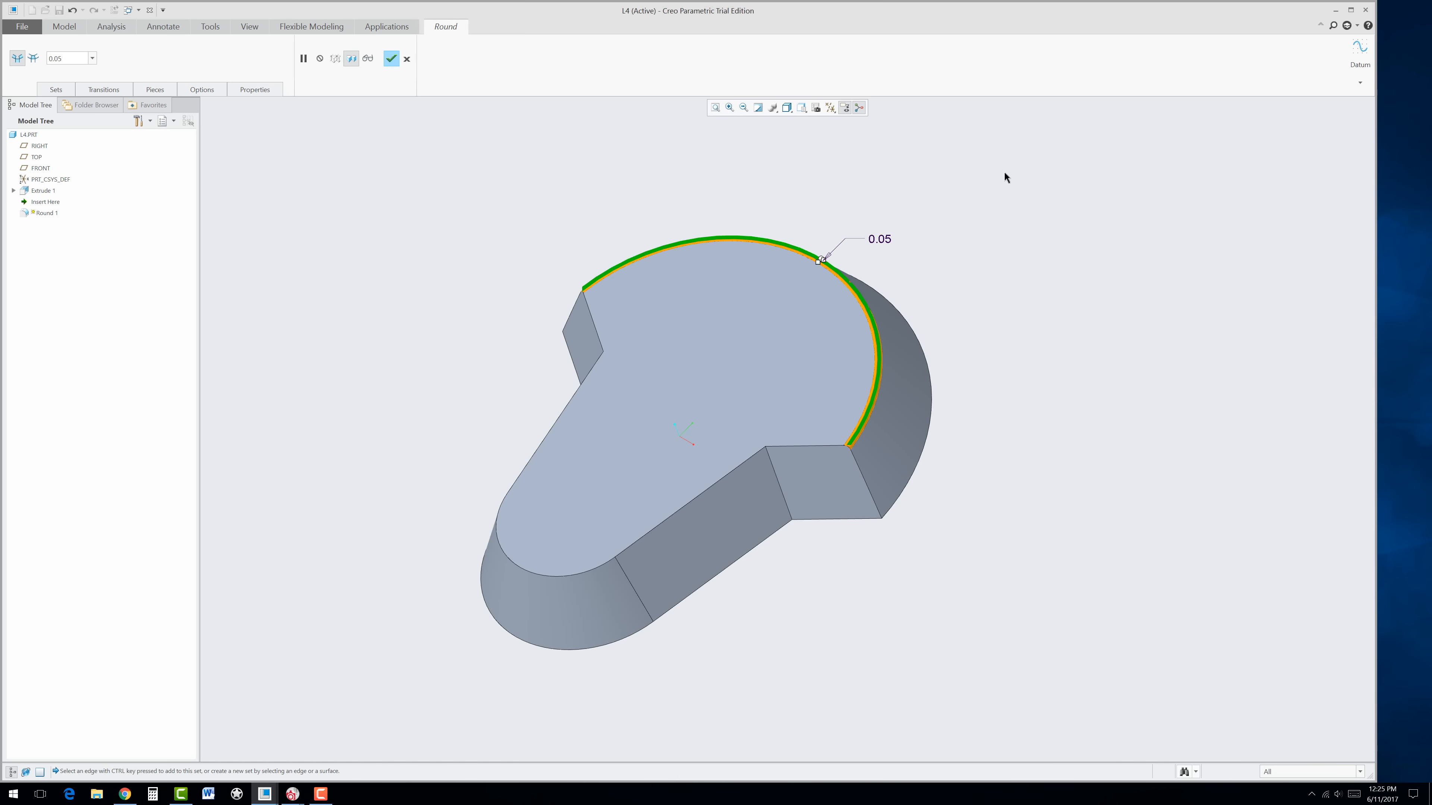
double_click(880, 241)
text(.5)
key(Return)
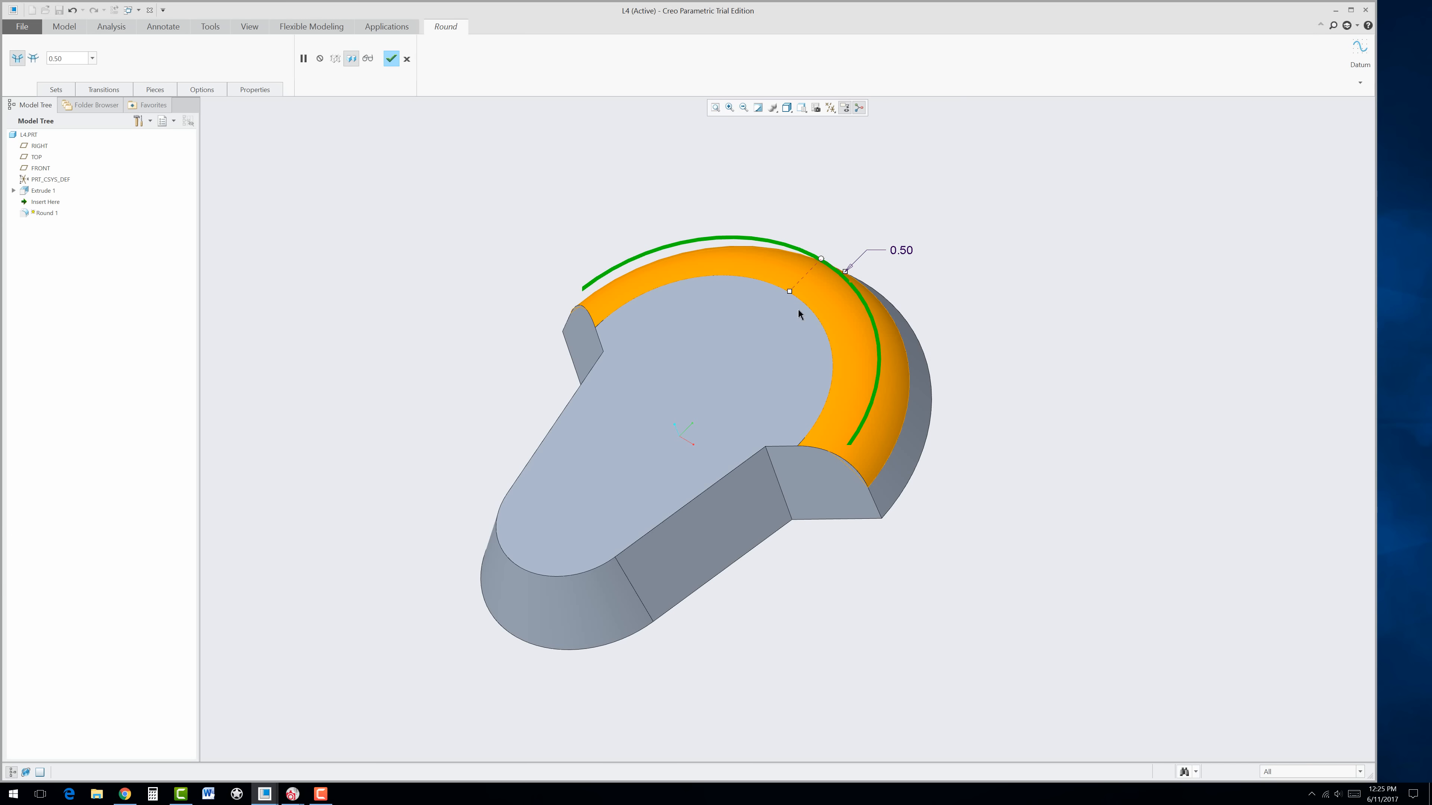
click(391, 59)
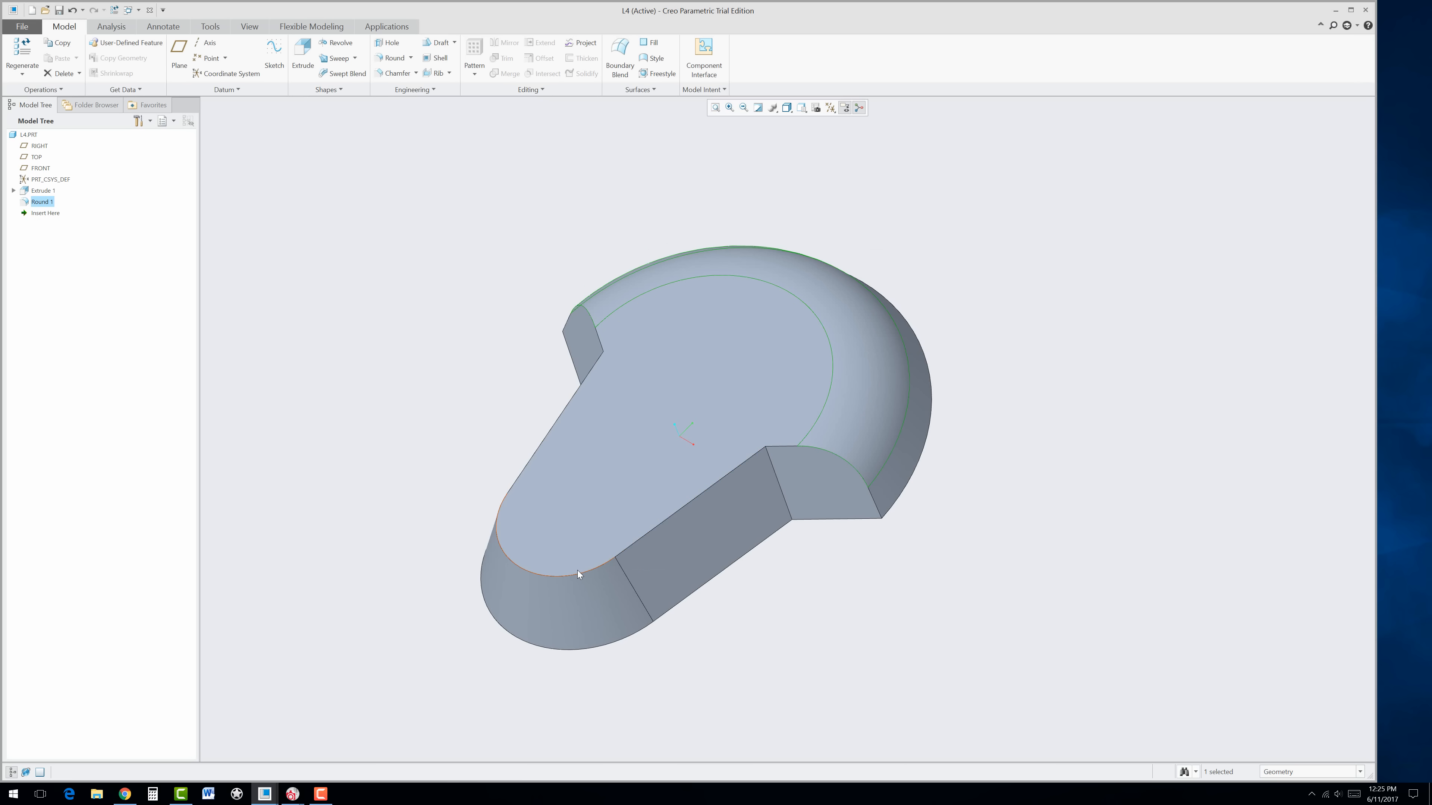
Step: Start an edge chamfer and look up its angle and distance in Section C-C of the L4 drawing
click(396, 74)
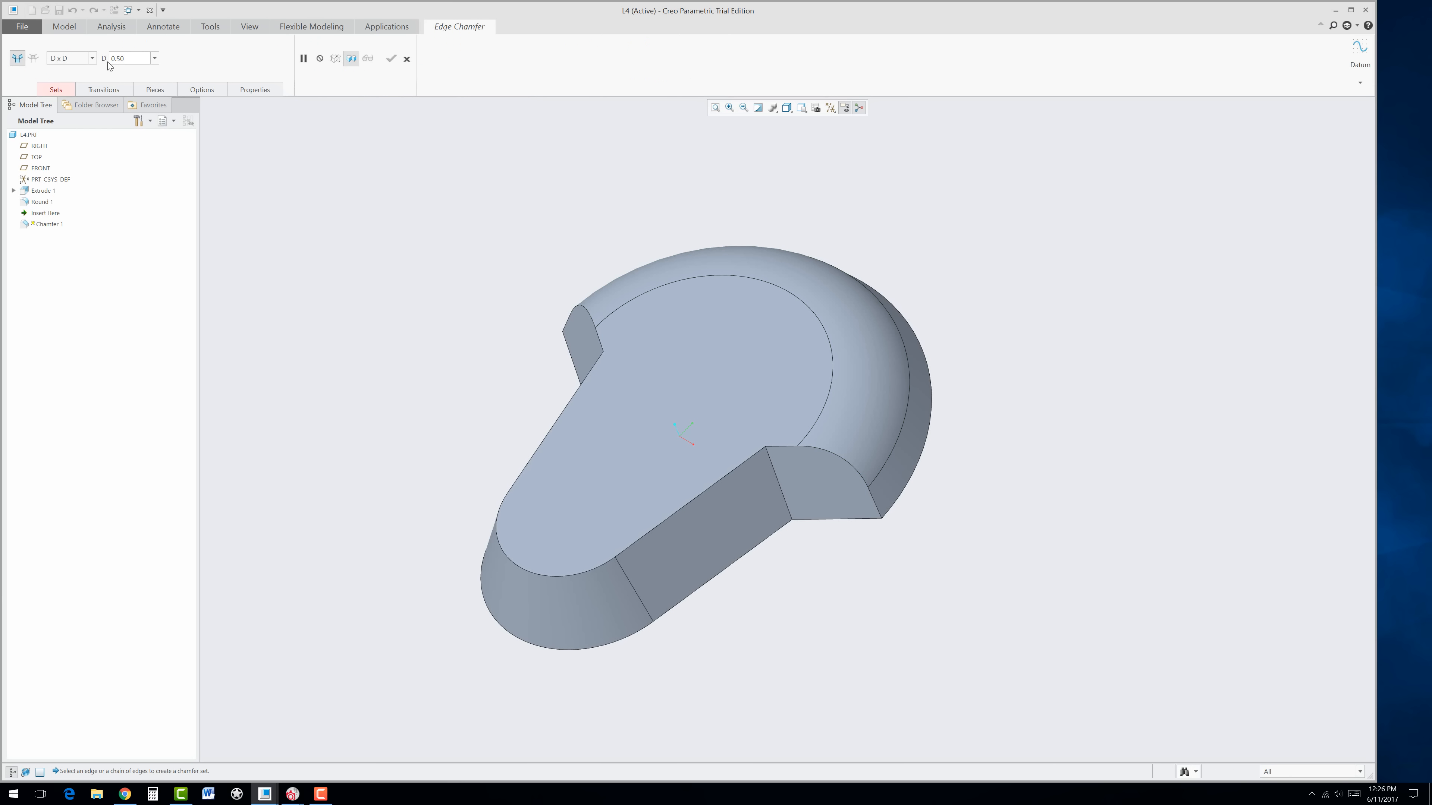
click(126, 794)
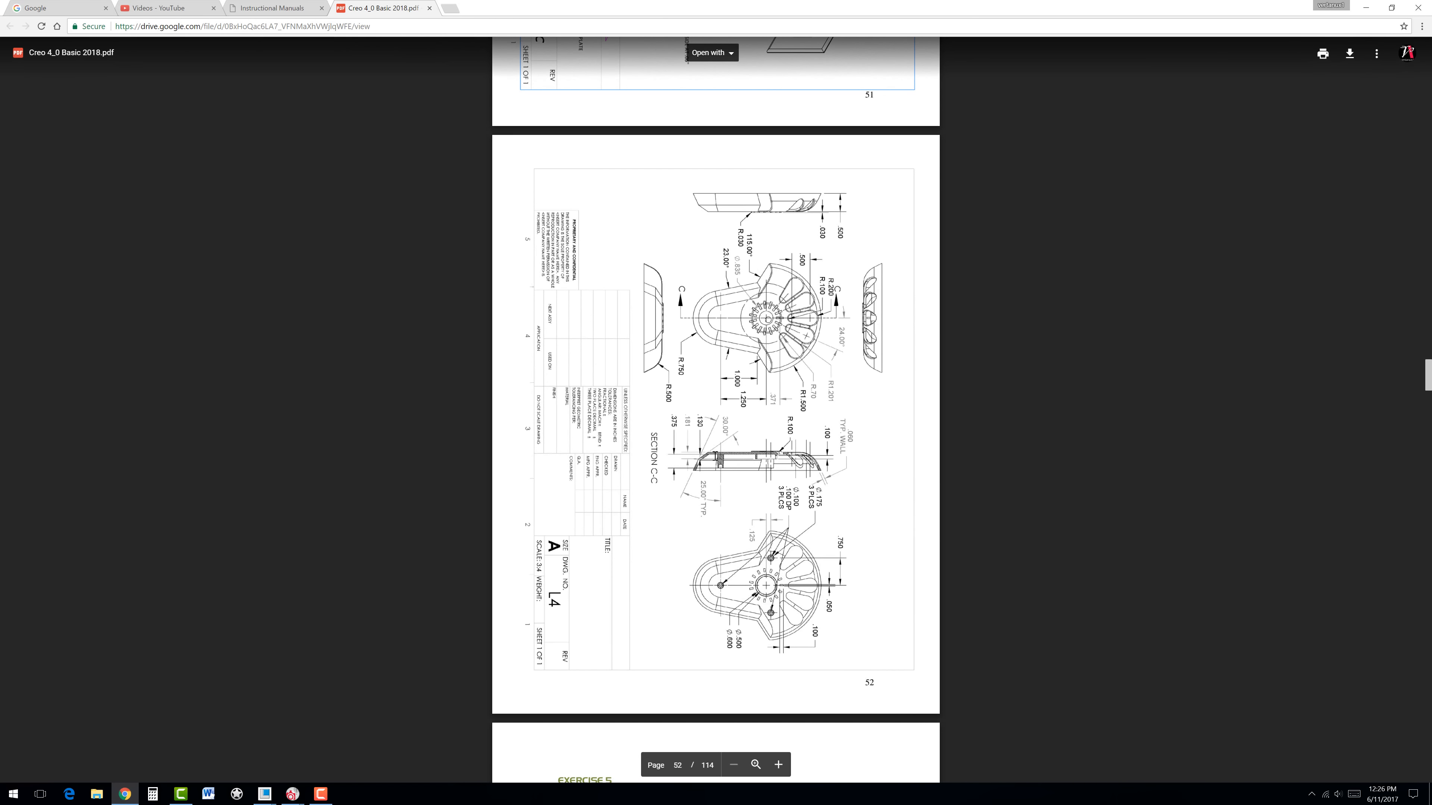
click(755, 765)
scroll(720, 383, down, 2)
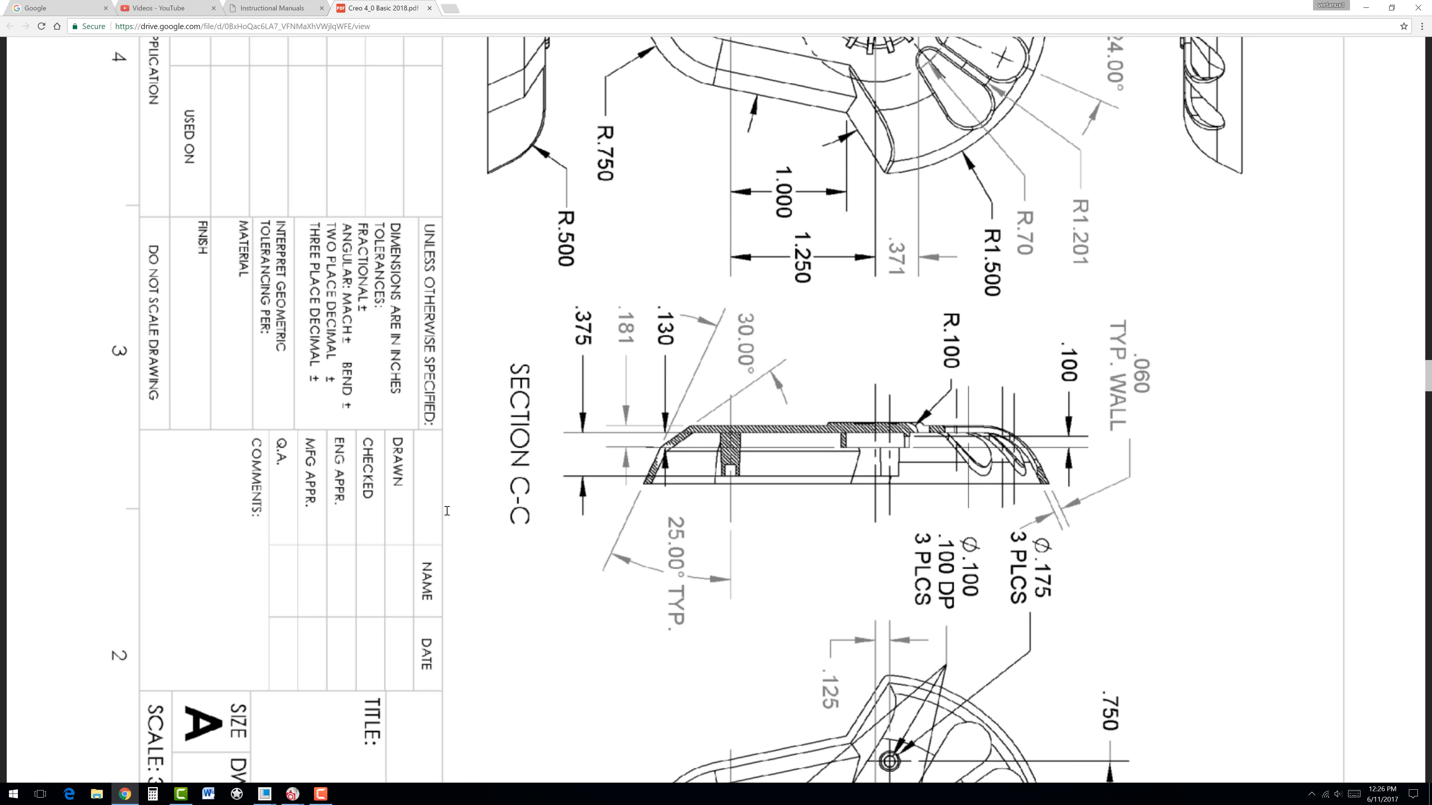
click(126, 795)
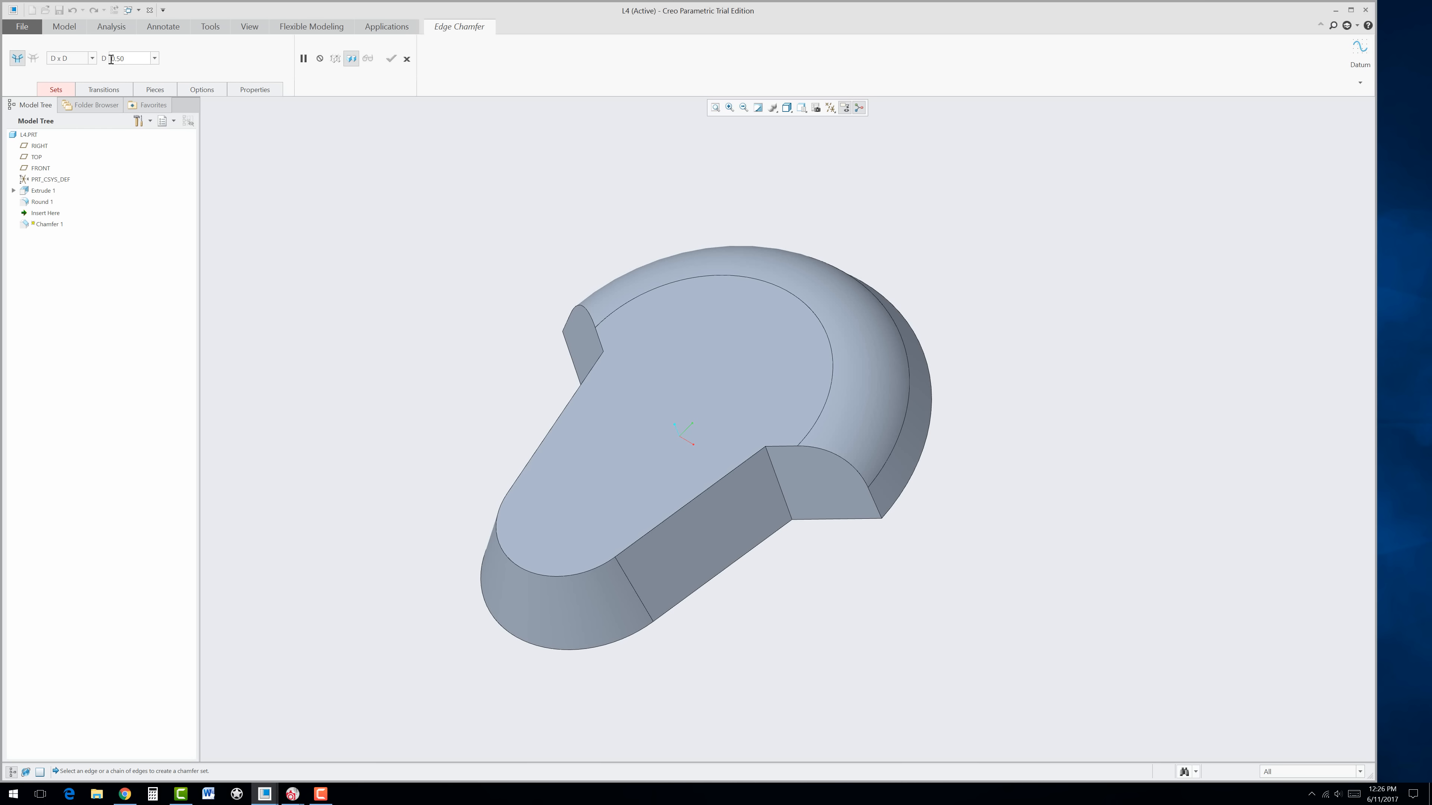
Step: Chamfer the upper edge around the narrow end using Angle x D with a 30° angle and 0.181 distance
click(91, 58)
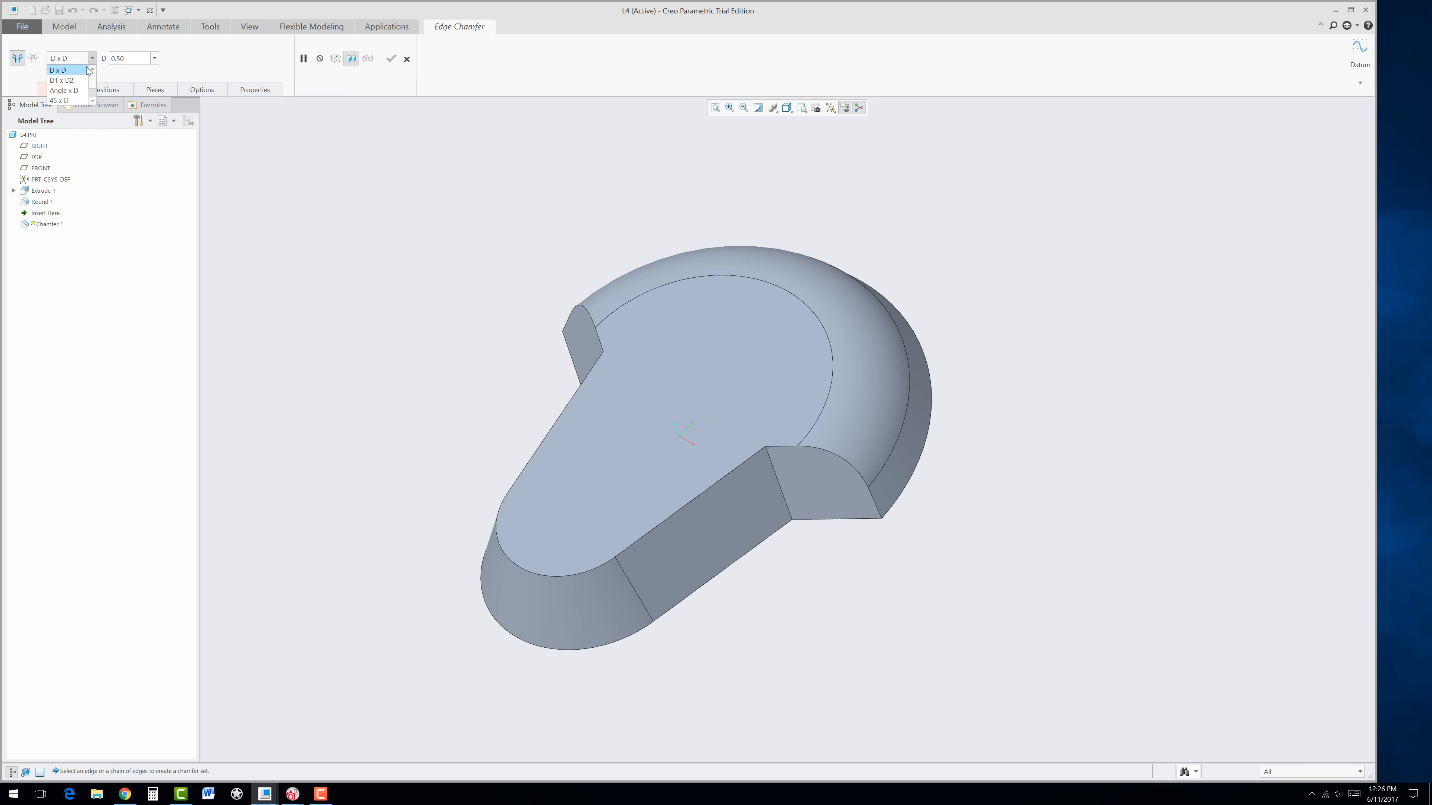
click(65, 90)
double_click(129, 58)
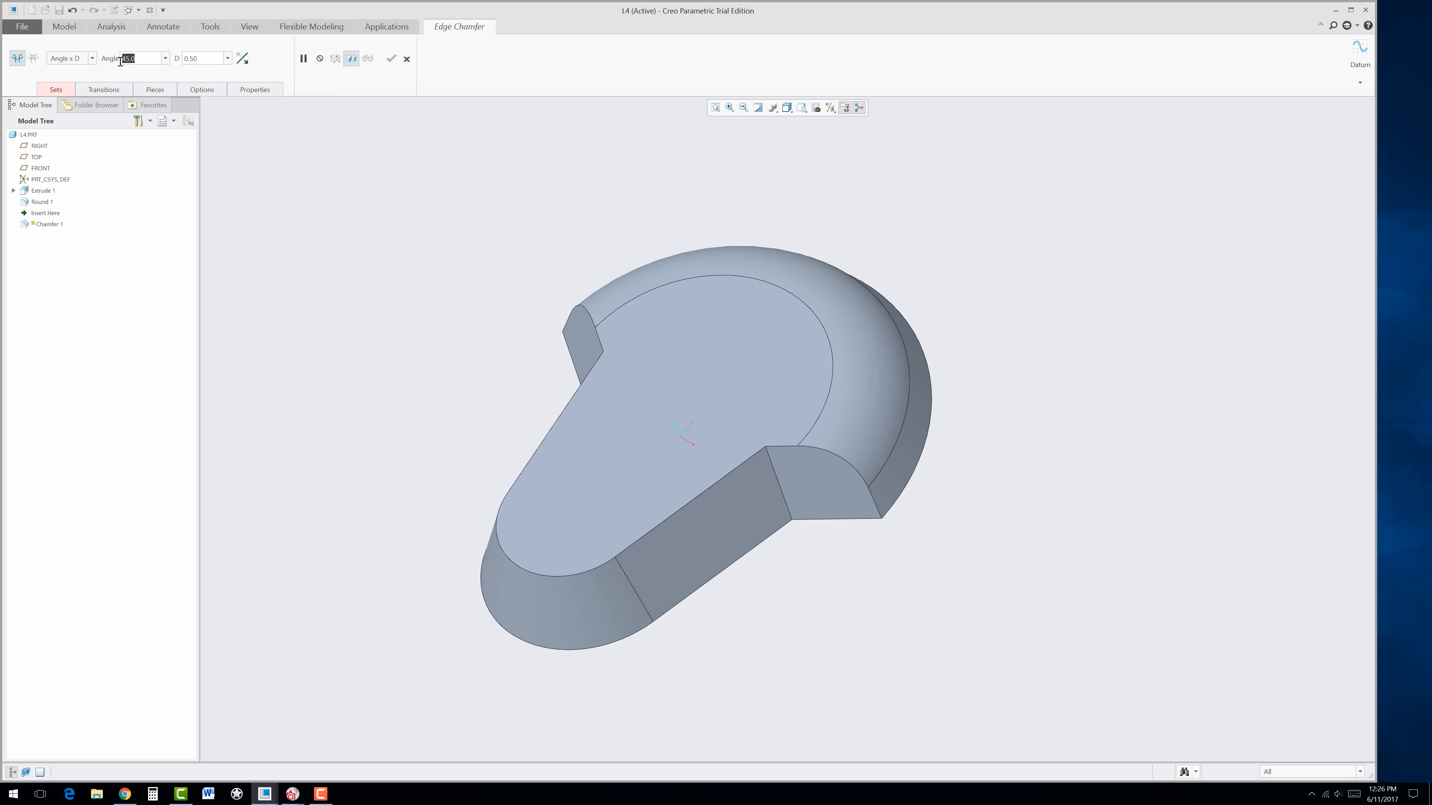
text(30)
click(208, 58)
drag(177, 58, 180, 59)
key(BackSpace)
text(.181)
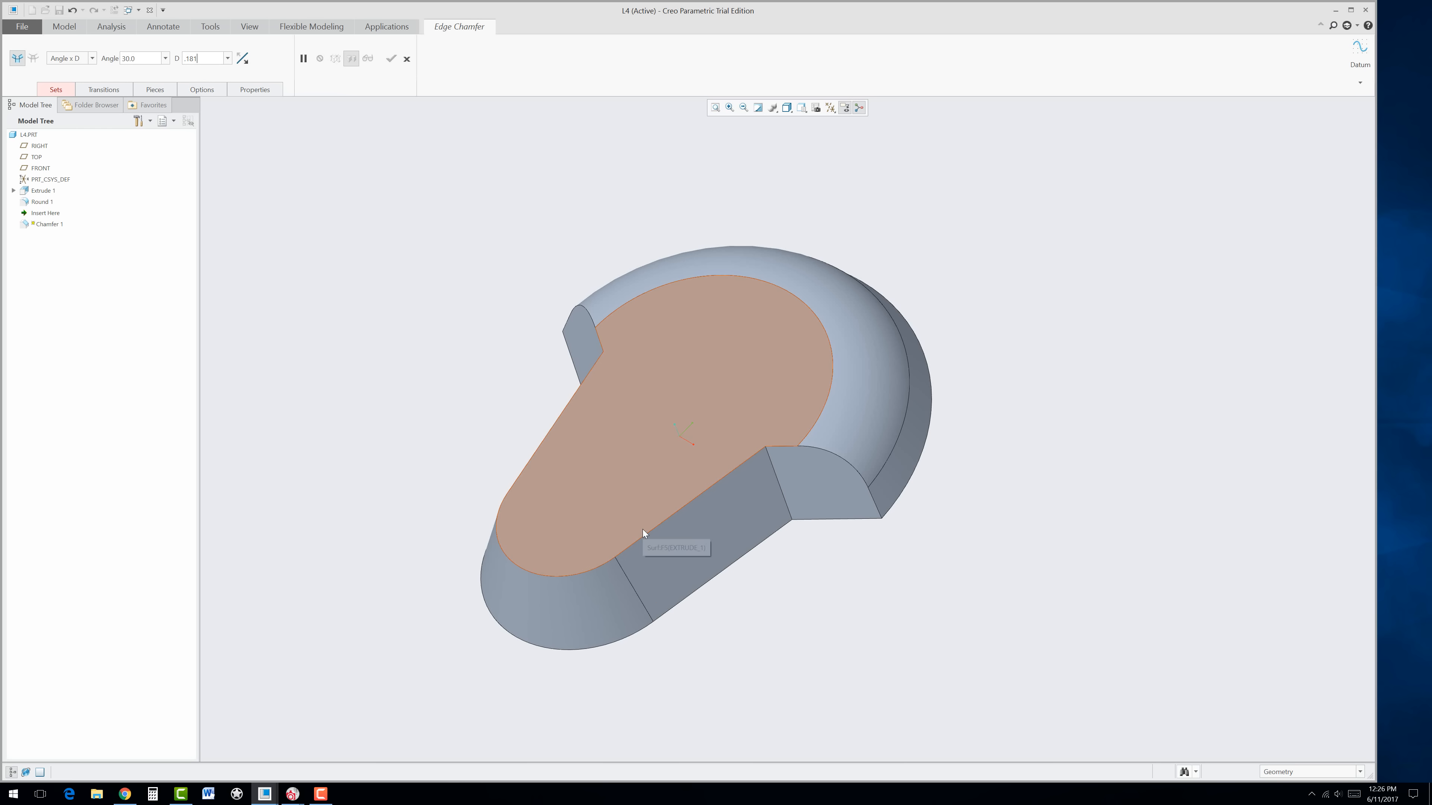
key(Return)
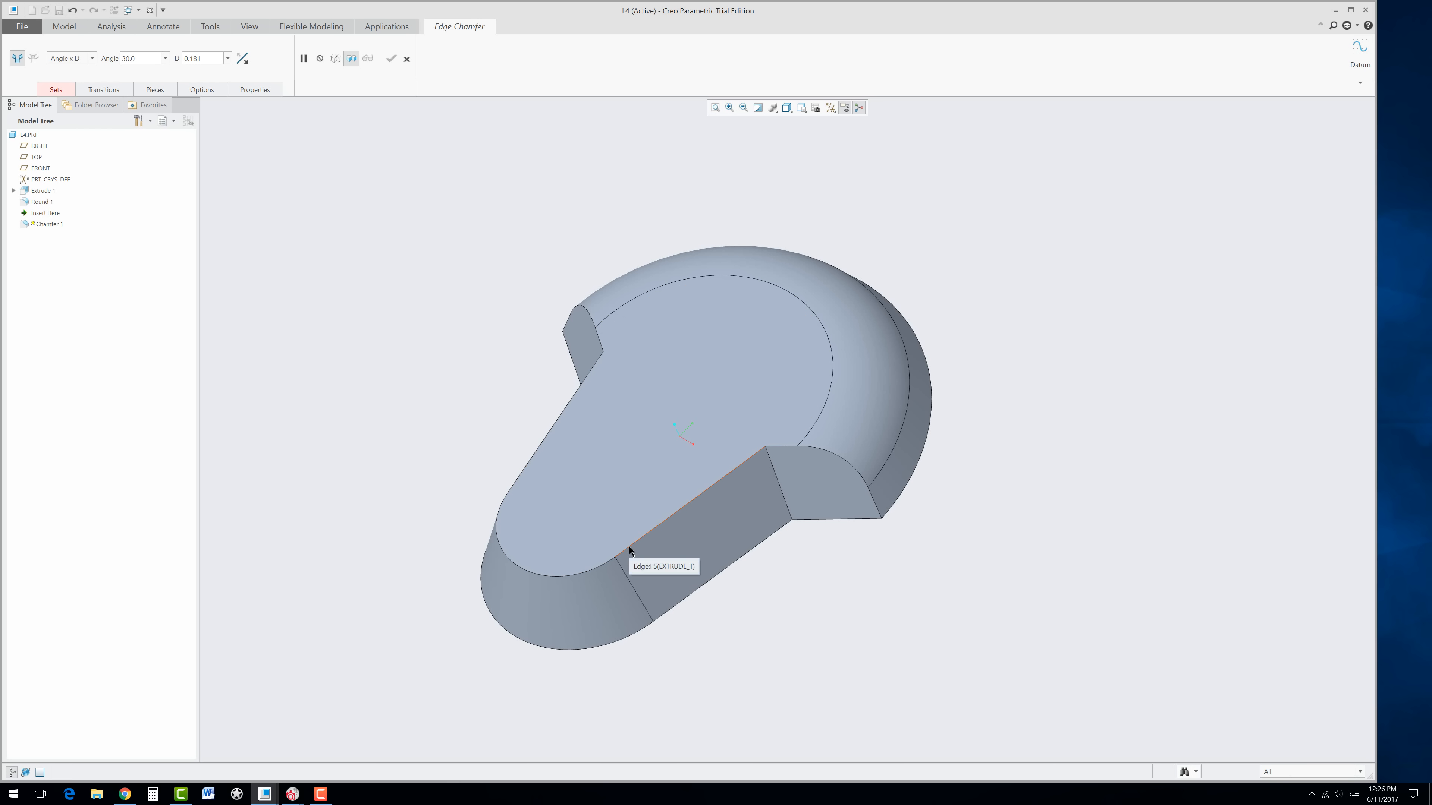
click(629, 545)
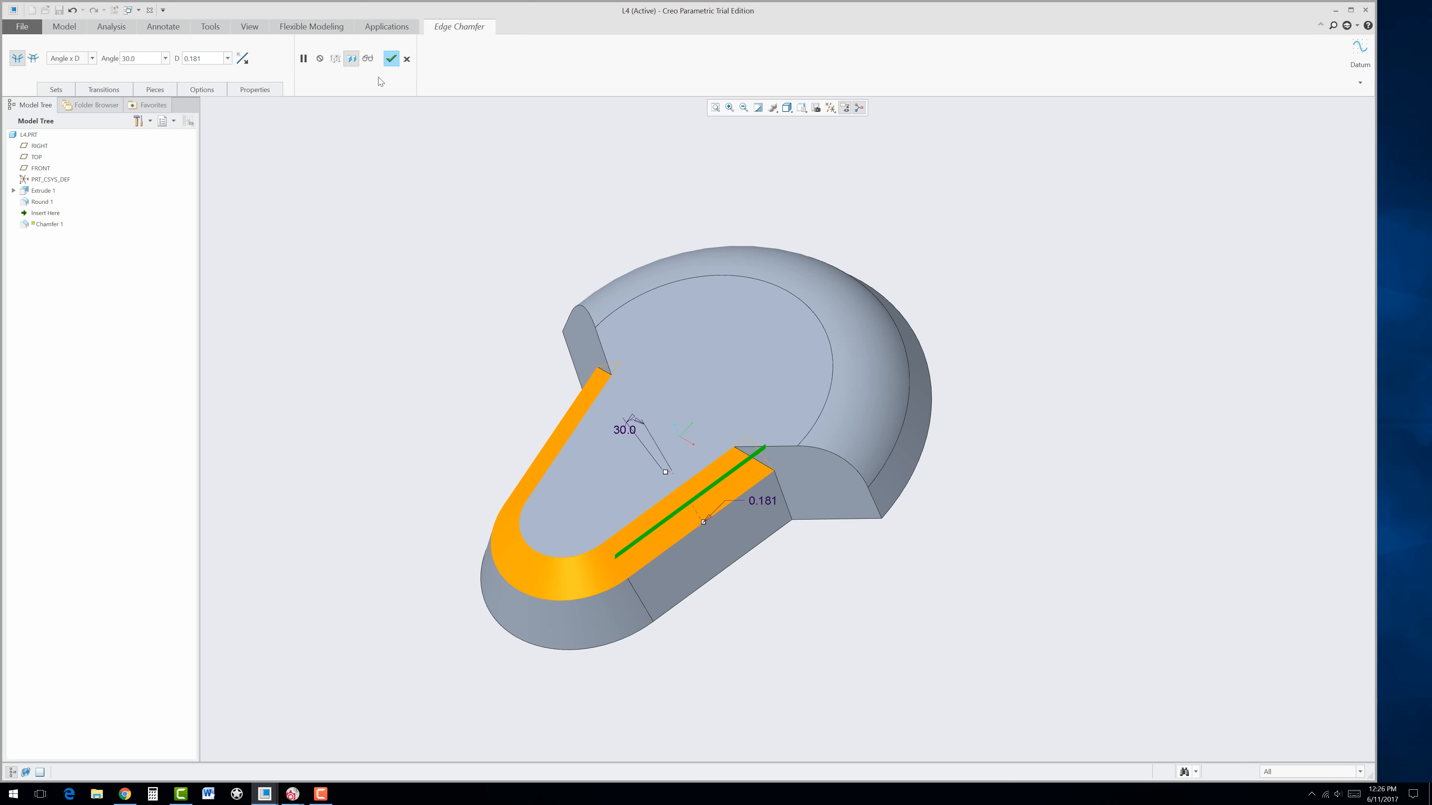
click(391, 59)
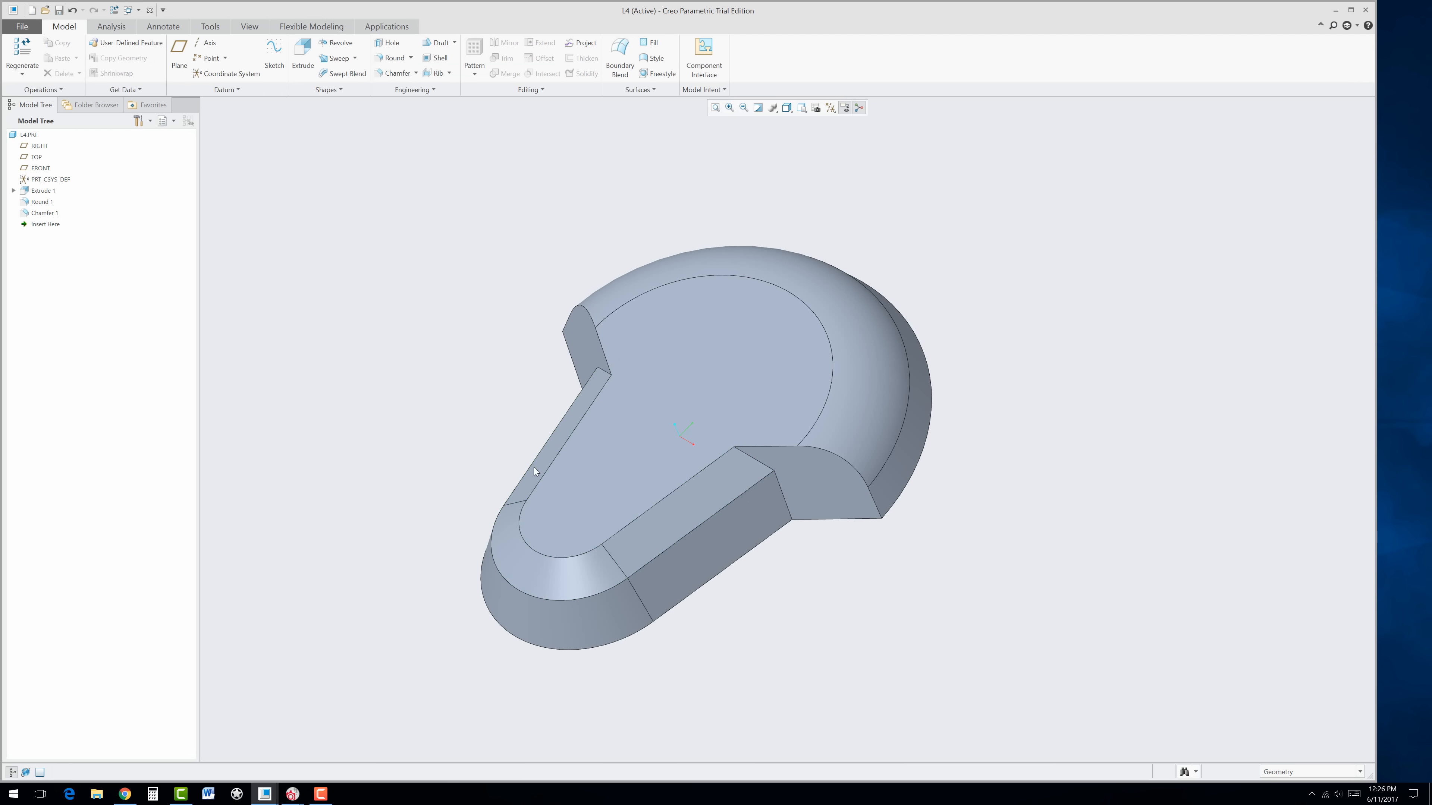
Step: Check the wall thickness in the L4 drawing and shell the part to 0.06, removing the flat underside
mouse_move(534, 467)
middle_down()
mouse_move(584, 496)
mouse_move(591, 425)
mouse_move(580, 462)
middle_up()
mouse_move(754, 537)
middle_down()
mouse_move(607, 415)
mouse_move(597, 320)
middle_up()
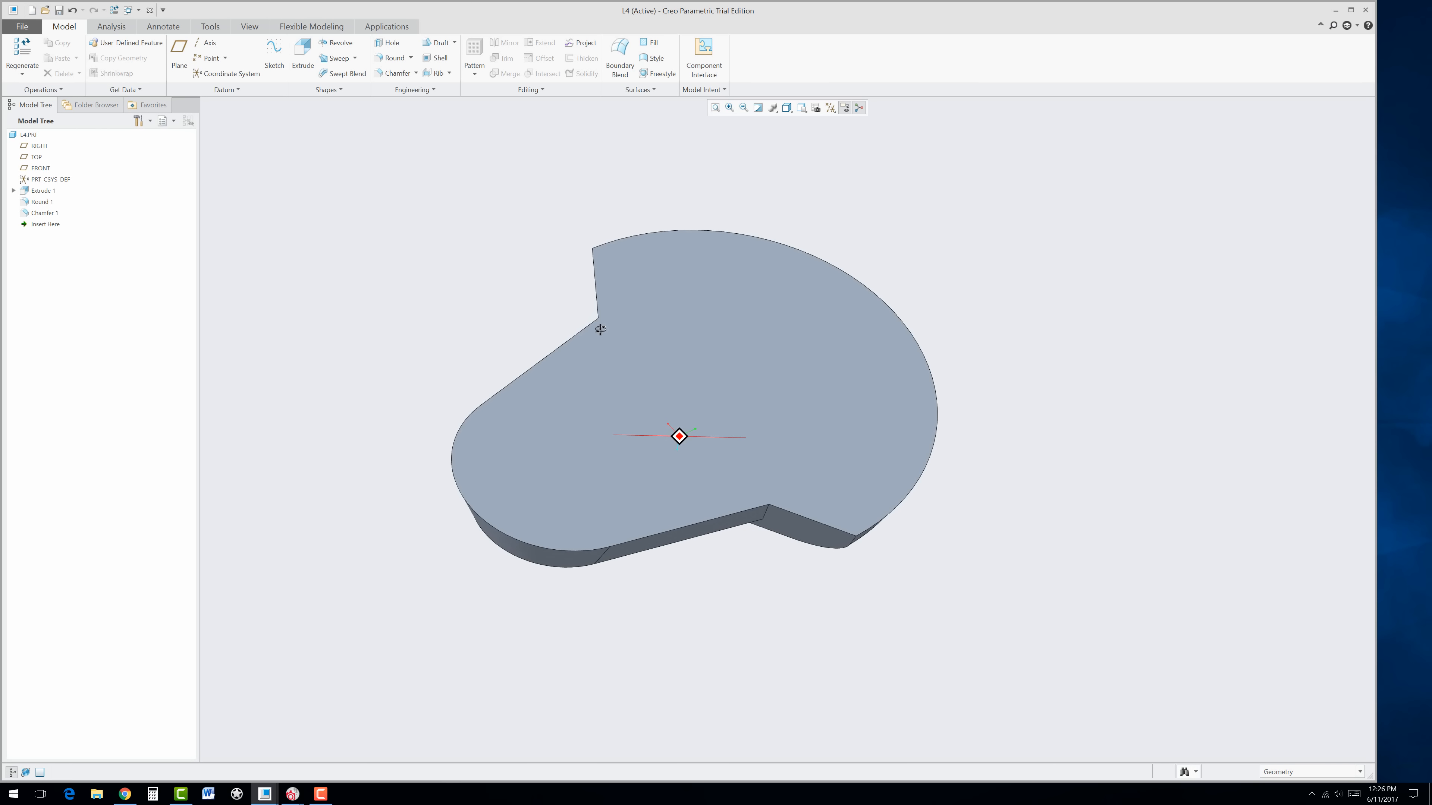
click(127, 794)
scroll(1121, 259, down, 2)
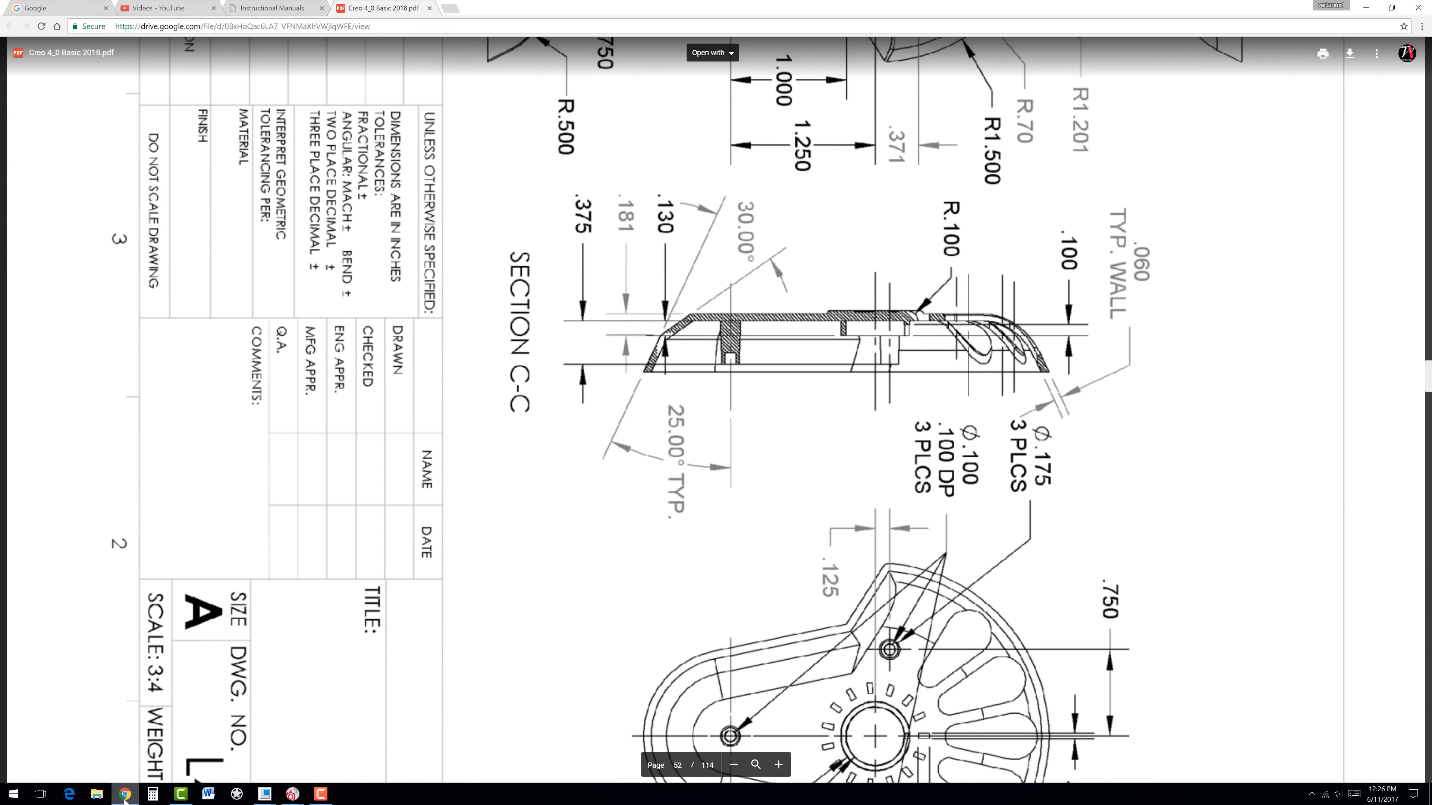
click(264, 794)
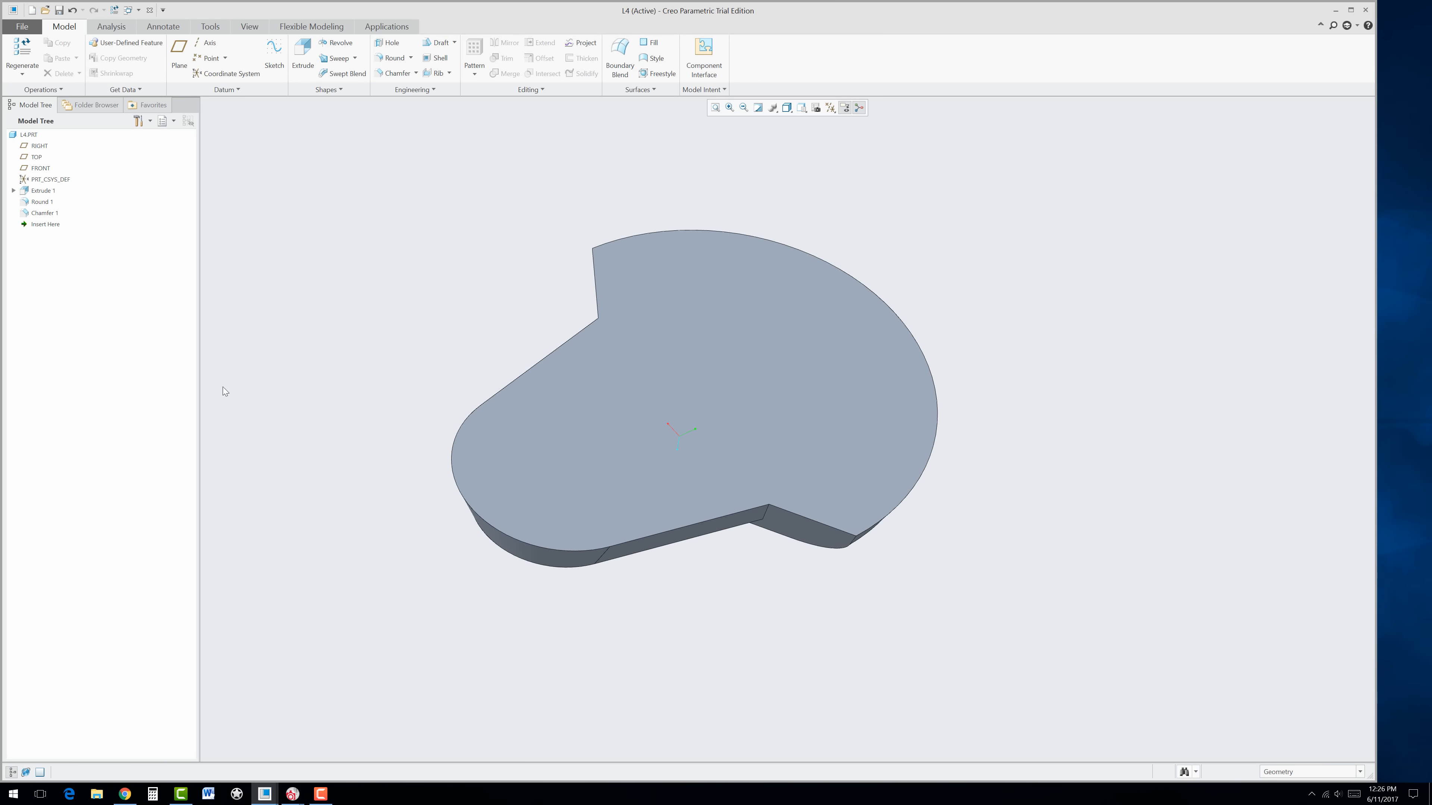
click(437, 58)
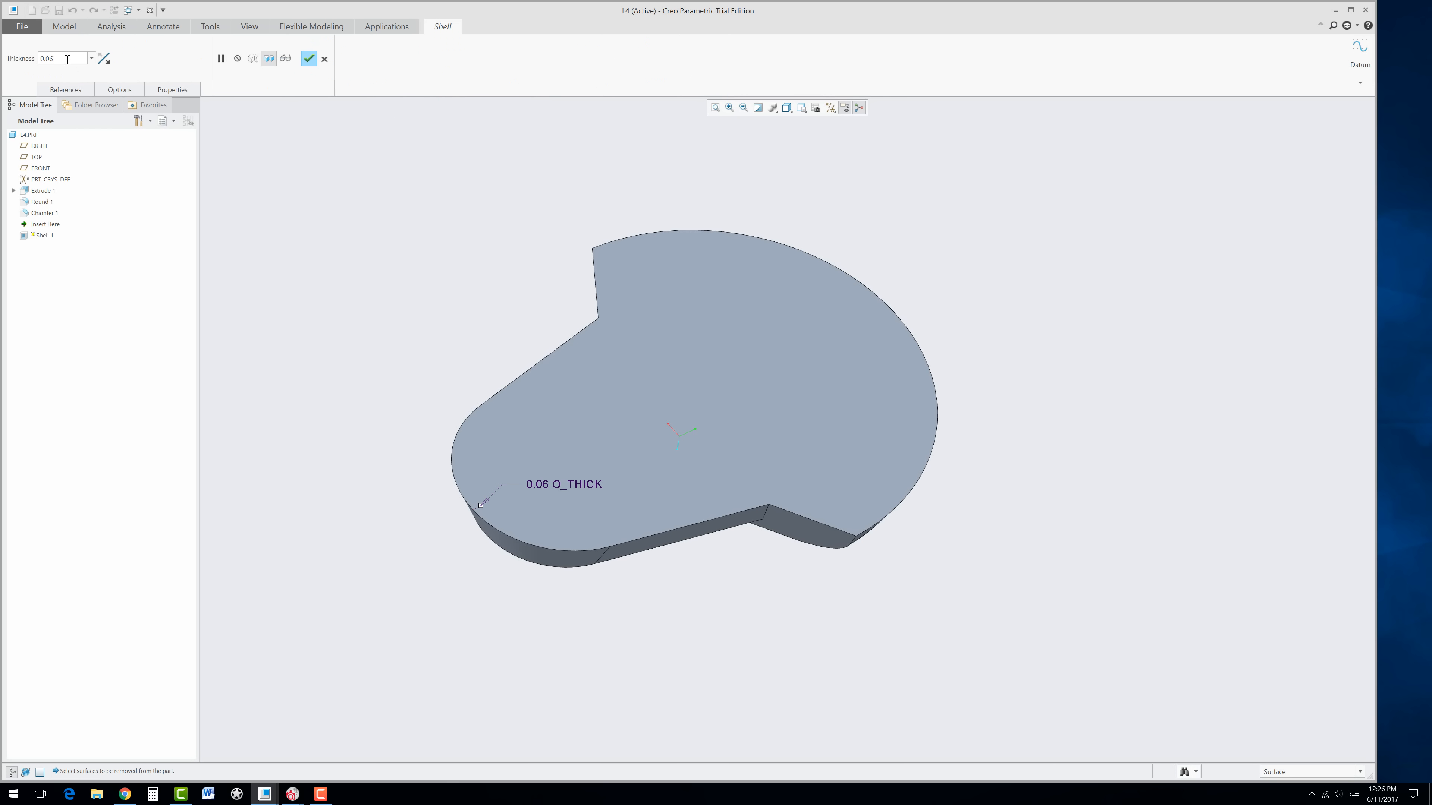
click(640, 420)
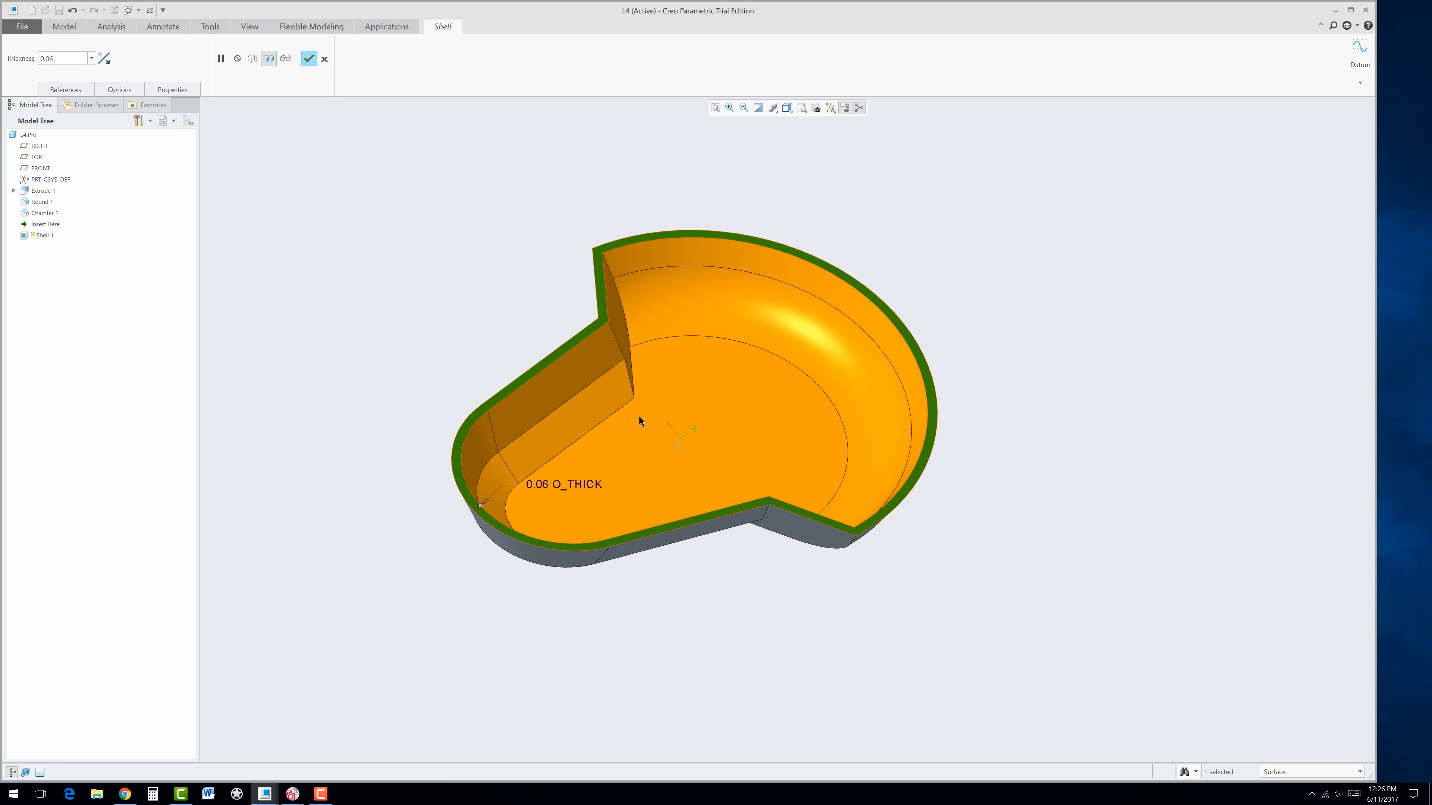
click(308, 58)
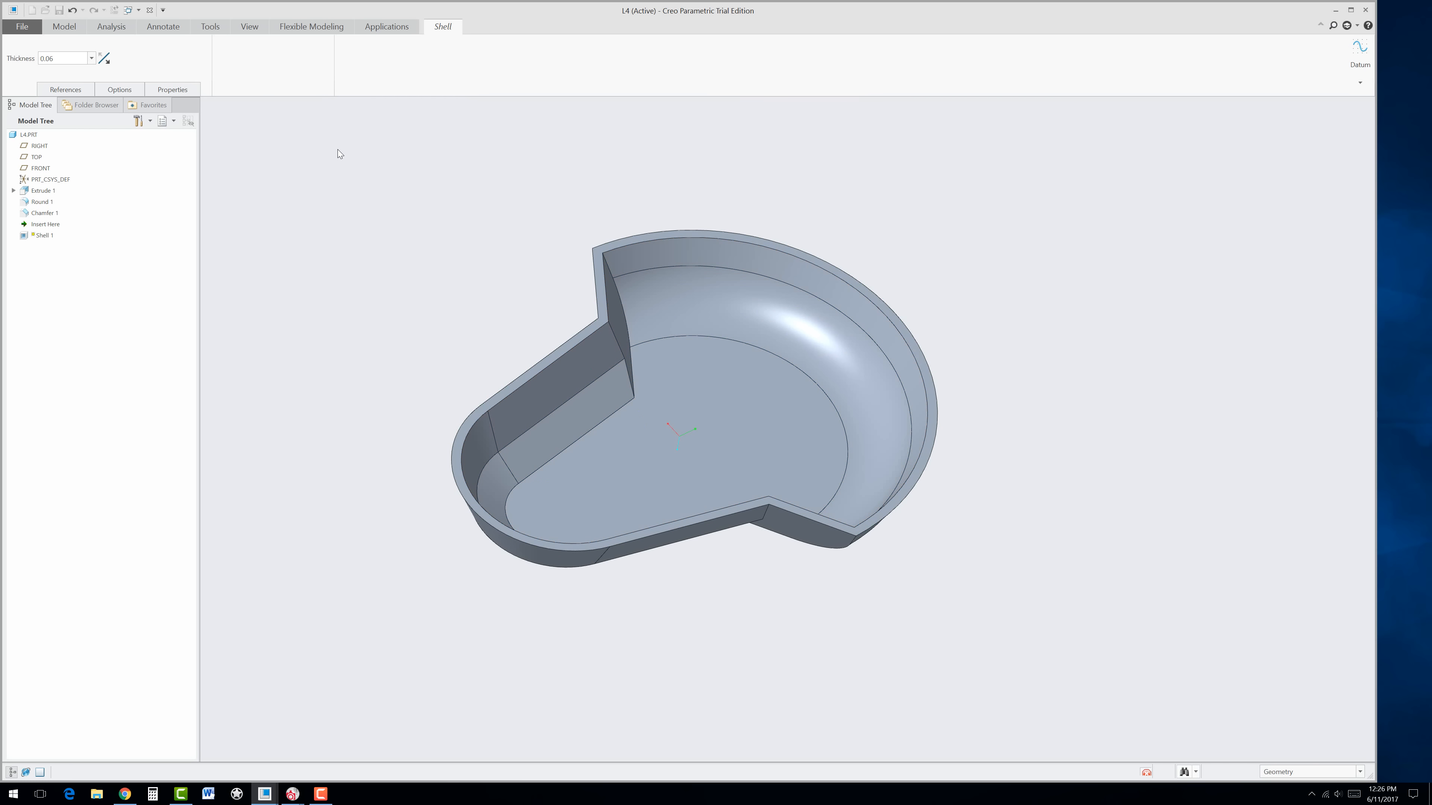
Step: Start an extrusion sketch on the flat outer face and add a vertical centerline through the narrow end's center
middle_drag(423, 401, 610, 579)
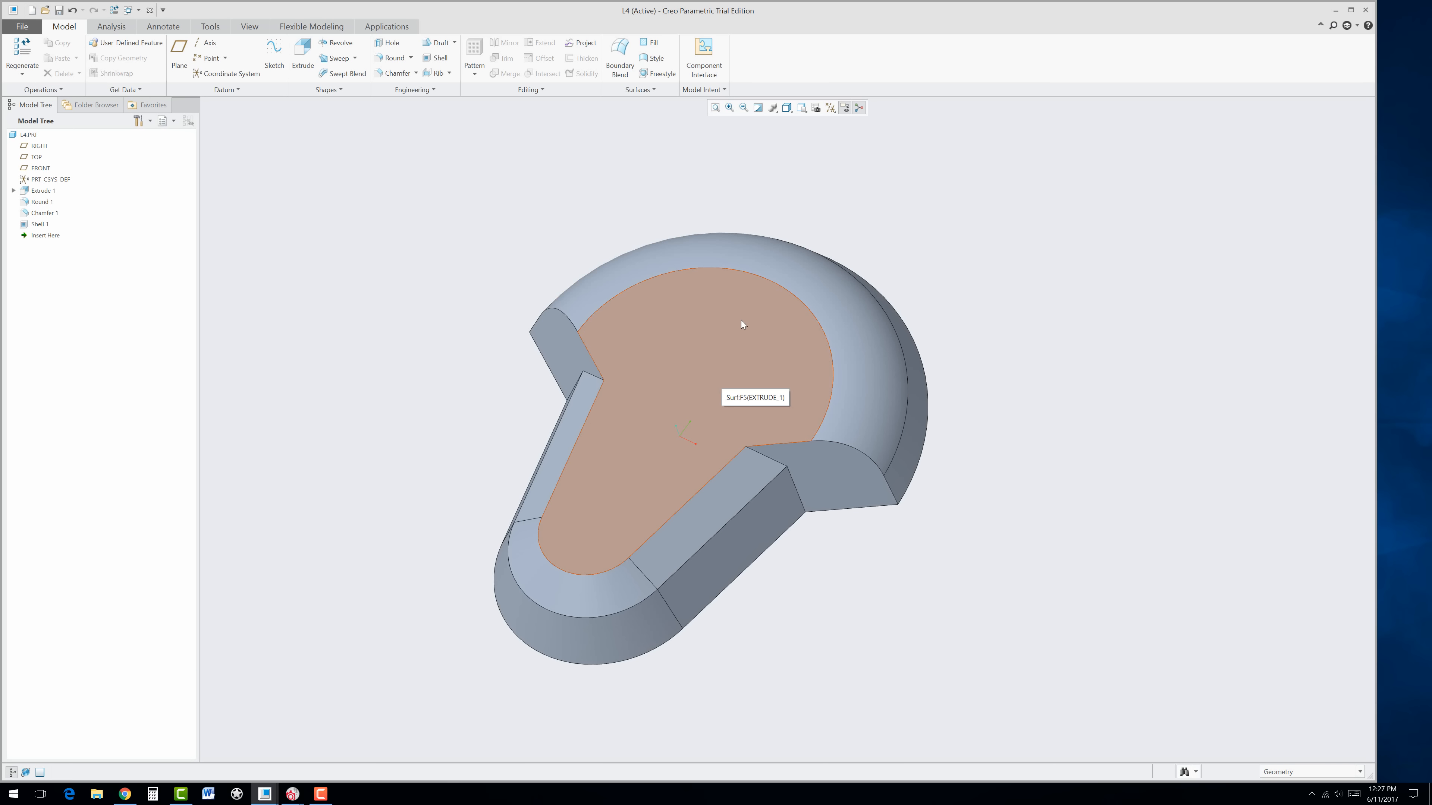
click(728, 361)
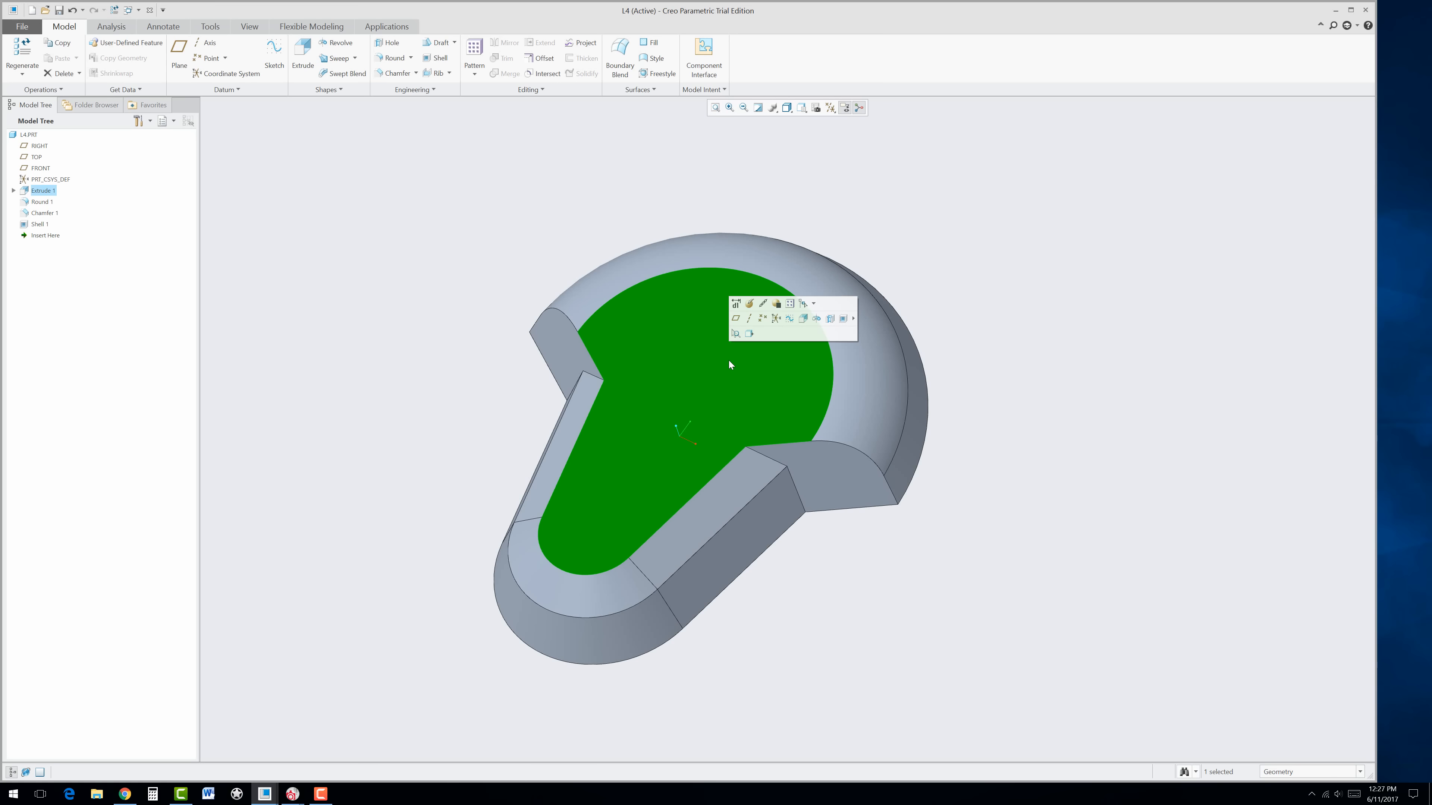
click(803, 318)
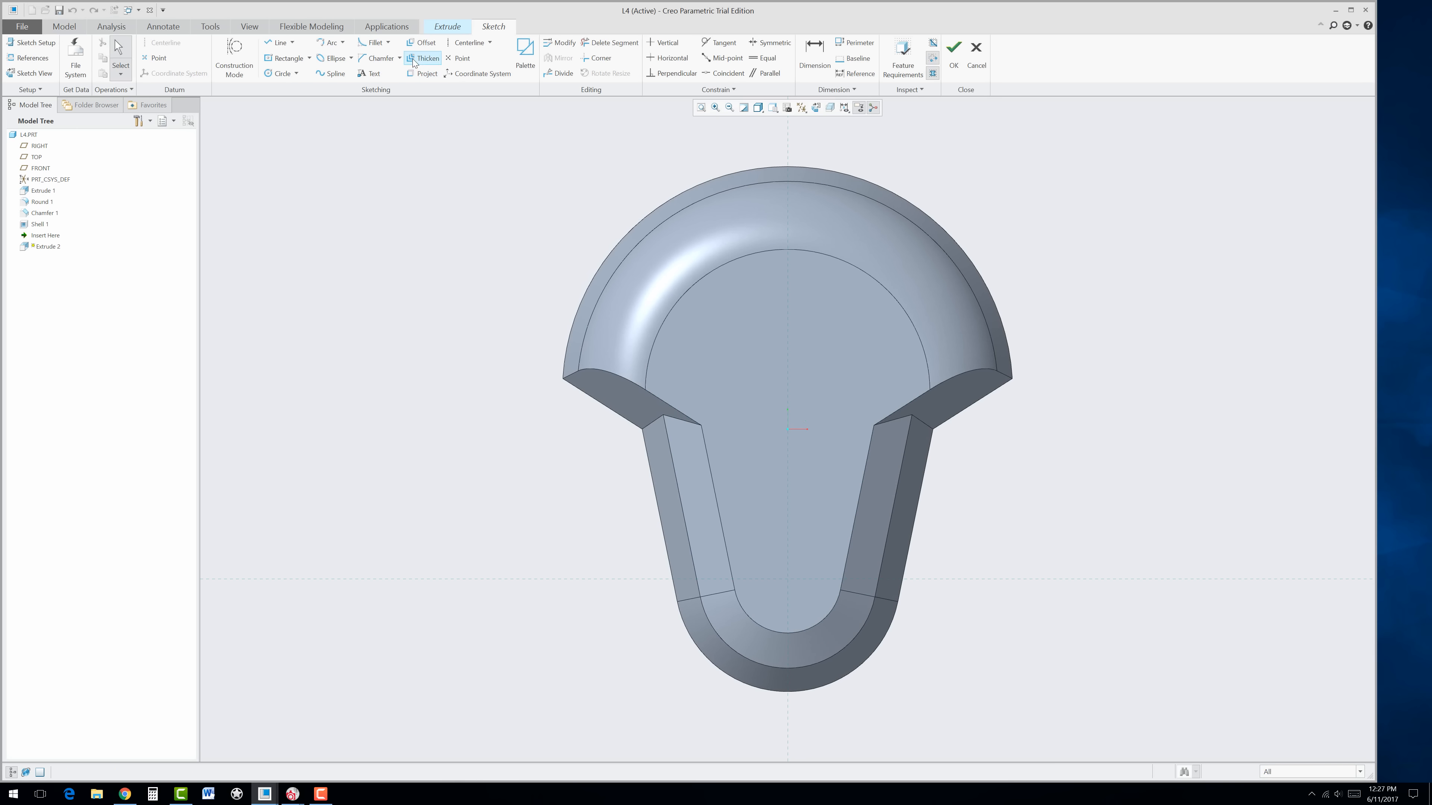
click(465, 43)
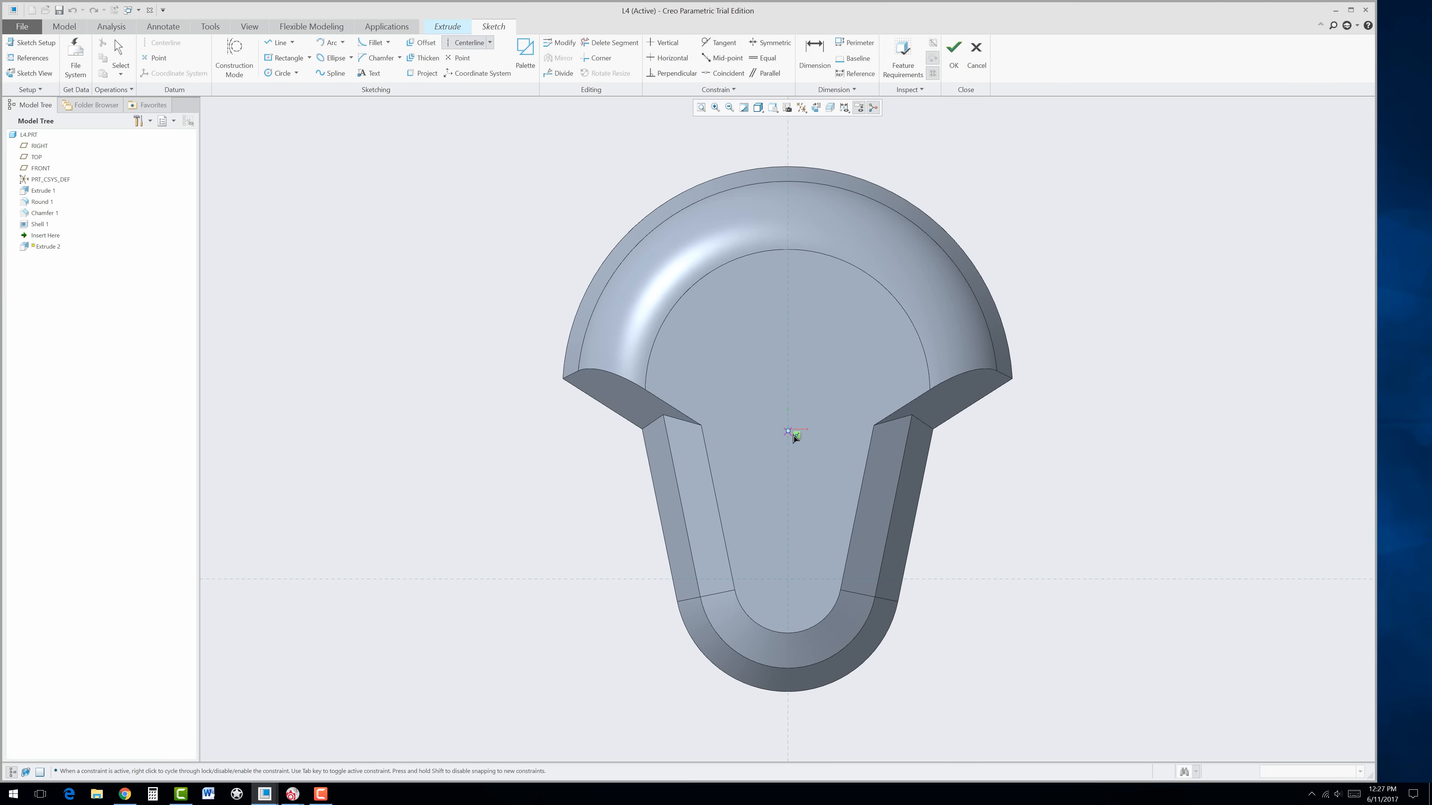
click(787, 579)
click(789, 361)
middle_click(828, 402)
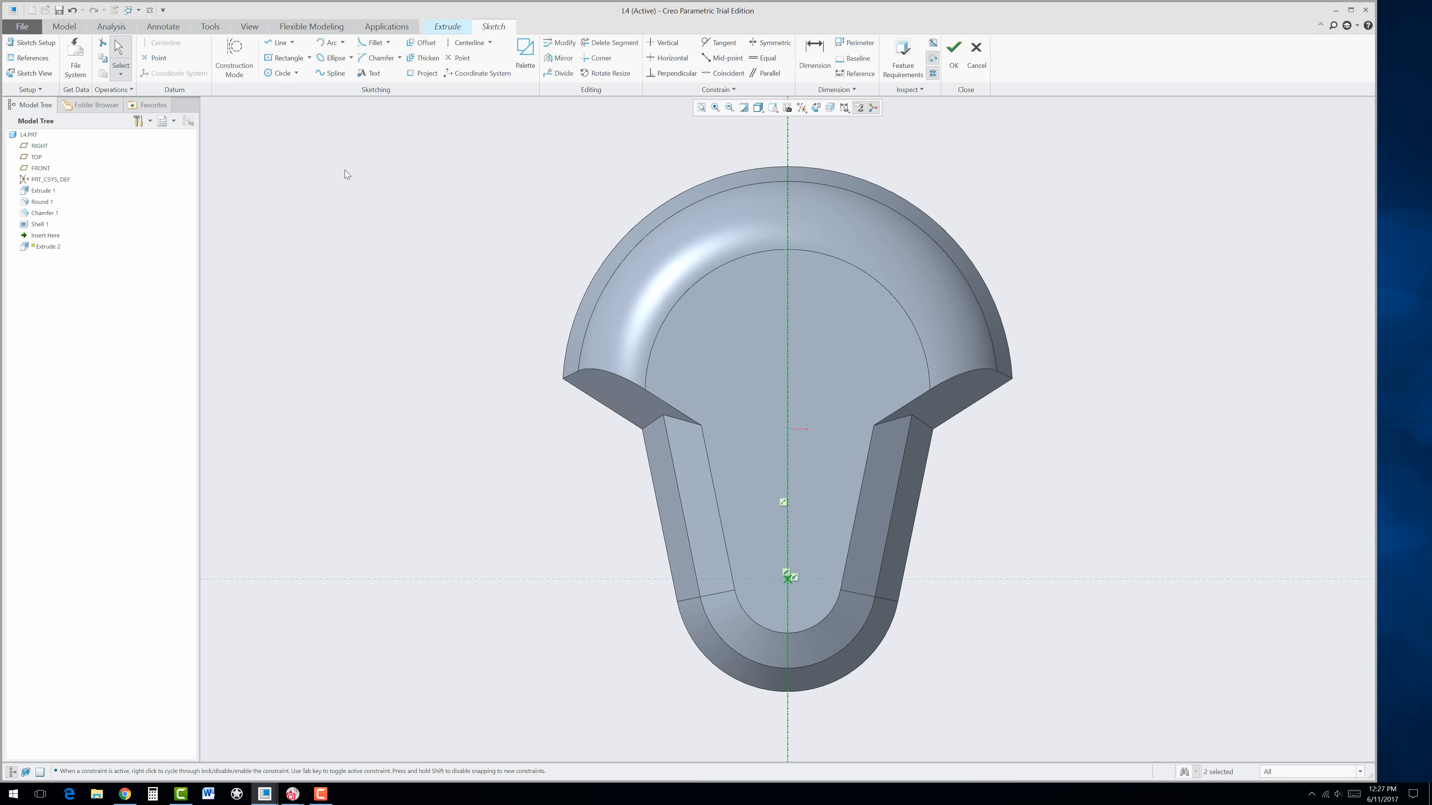
Step: Sketch a slanted line about 0.19 from the centerline at its upper end and 0.10 at its lower end, and mirror it about the centerline
click(277, 43)
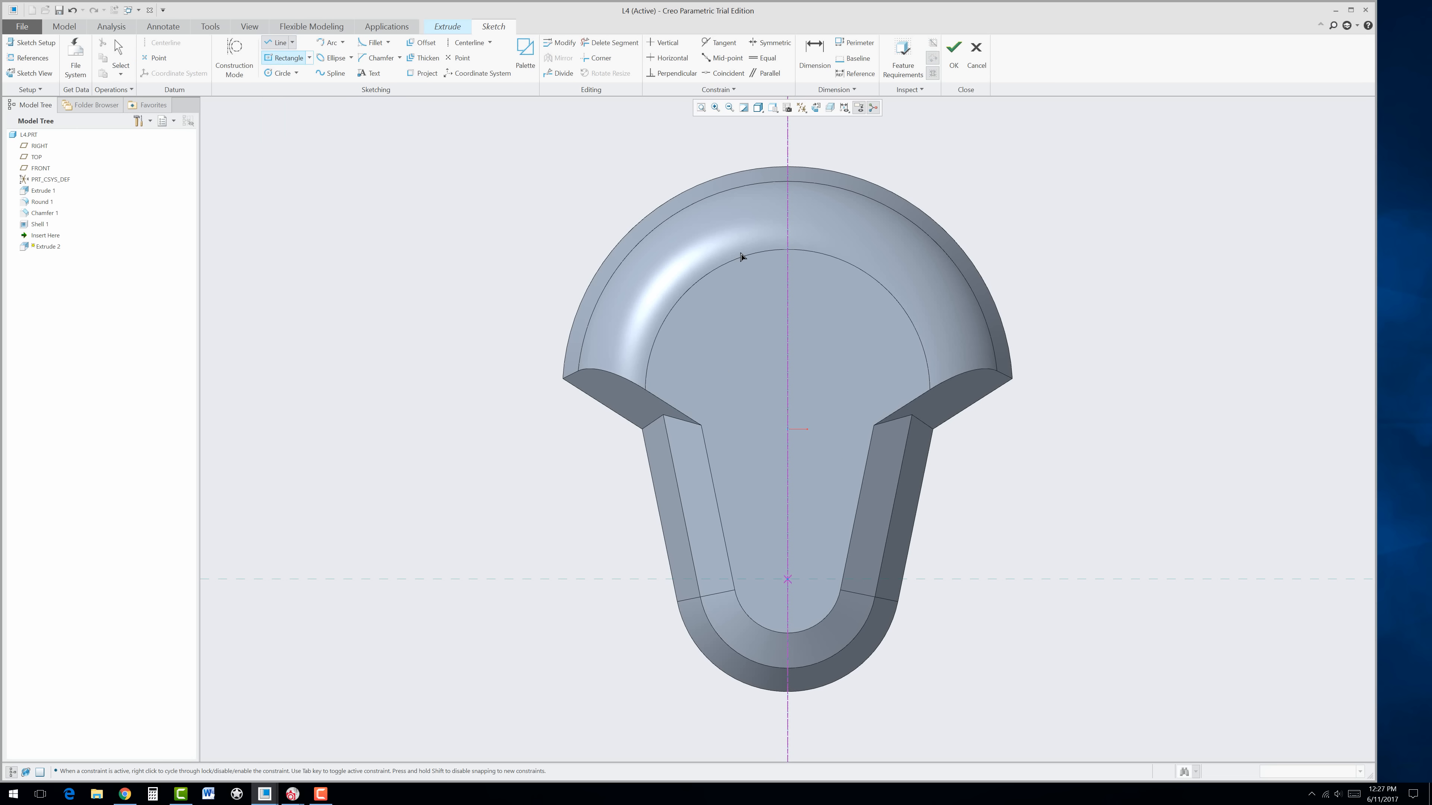
click(773, 265)
click(760, 214)
middle_click(718, 233)
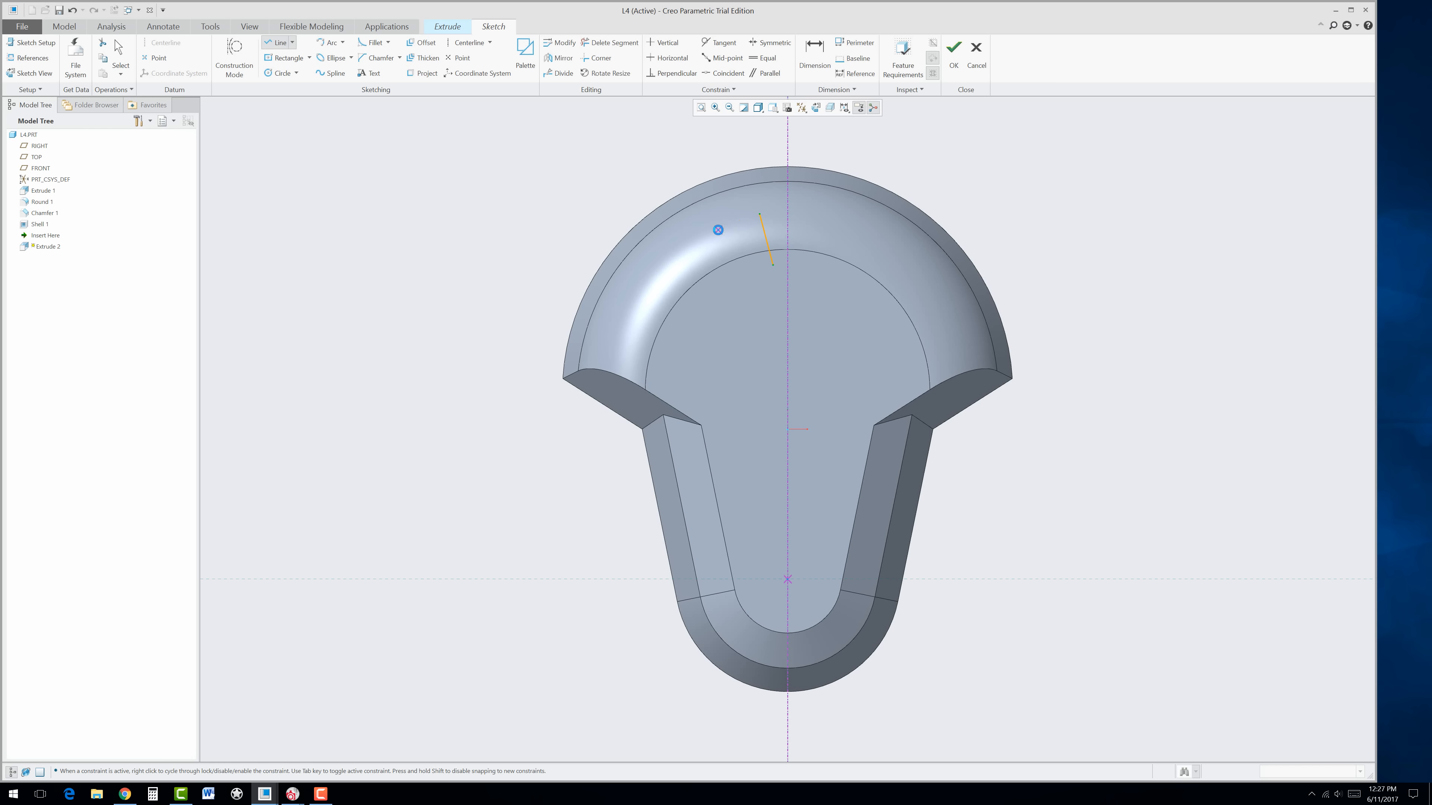
middle_click(720, 235)
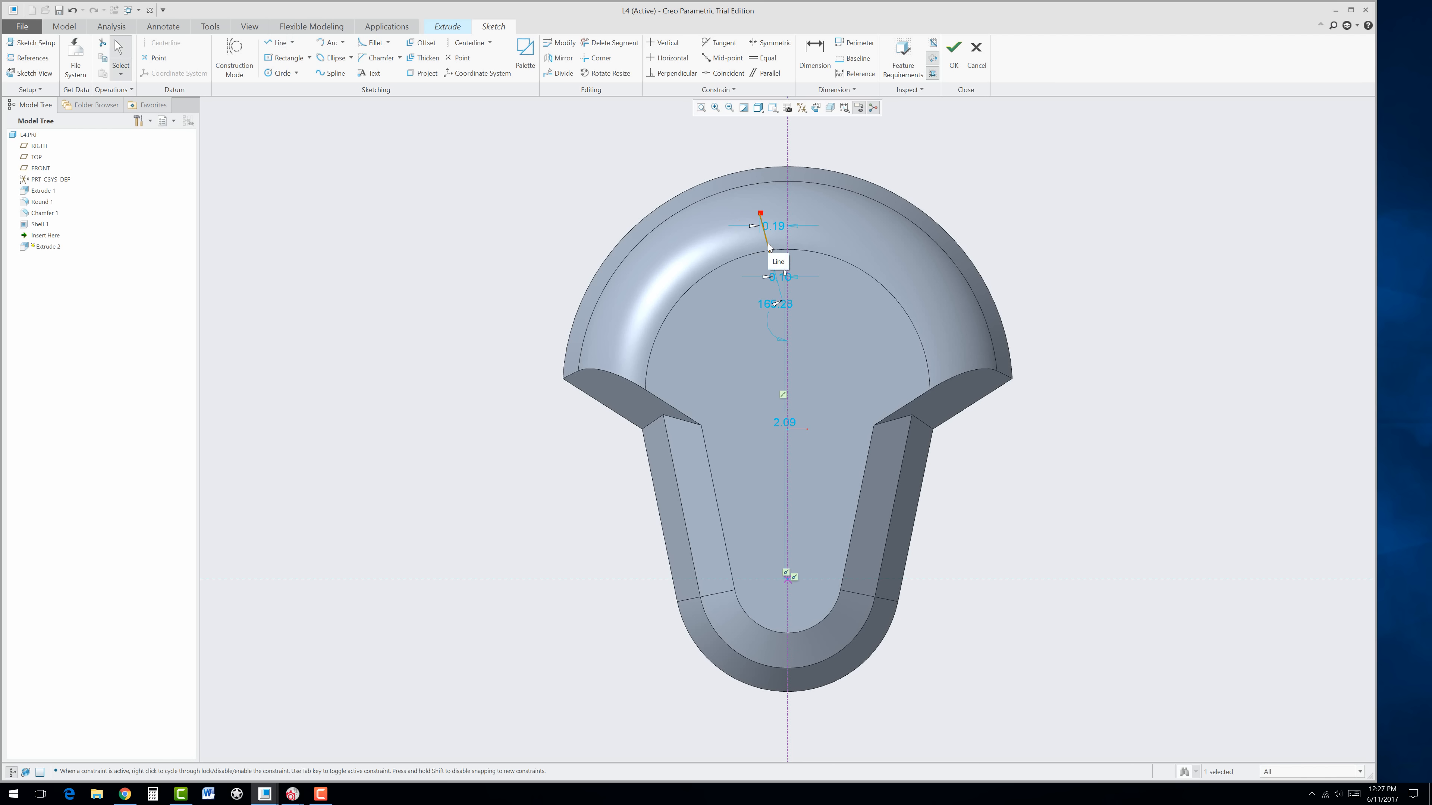
click(559, 58)
click(787, 279)
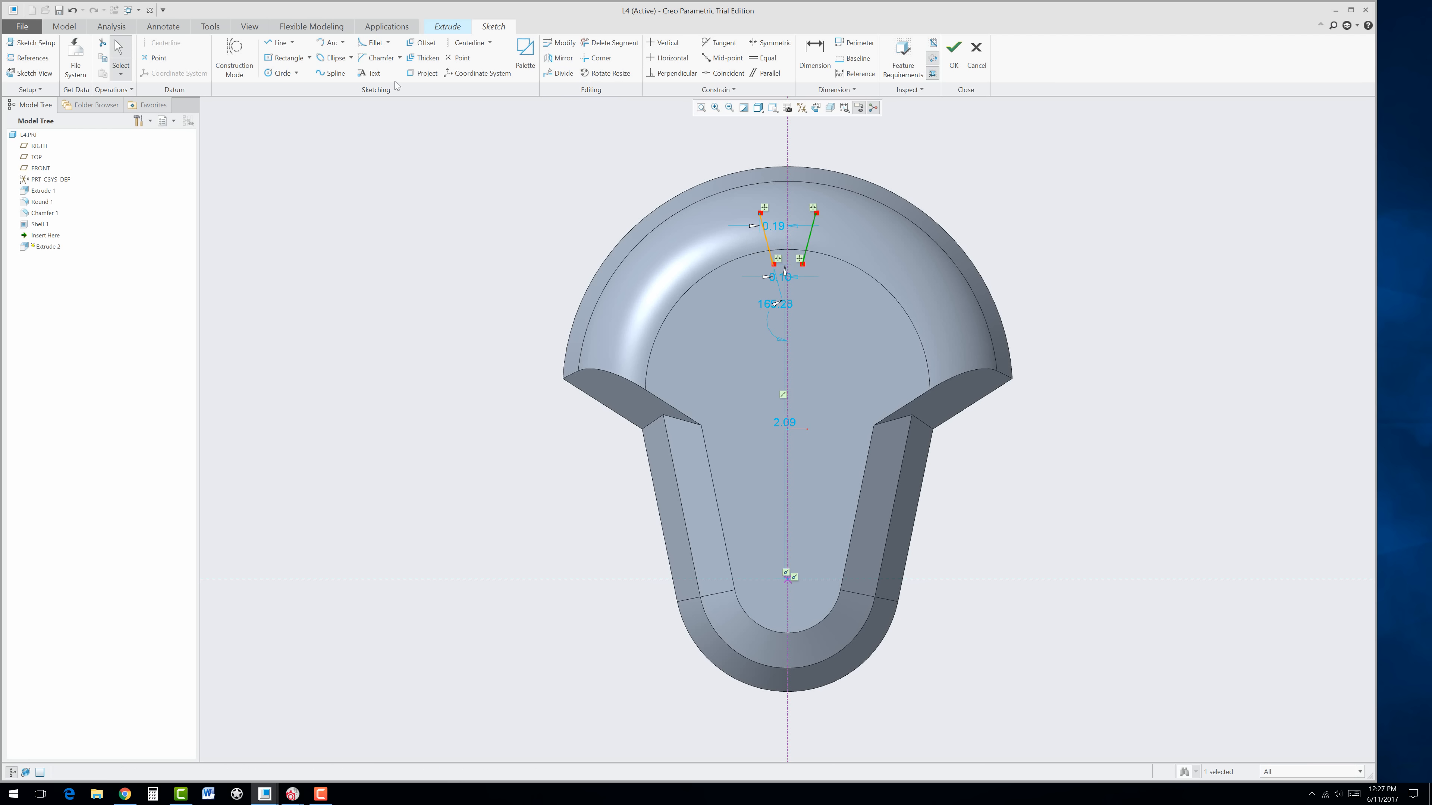
Step: Close the teardrop slot profile with an arc joining the lower ends and another joining the upper ends of the two lines
click(329, 43)
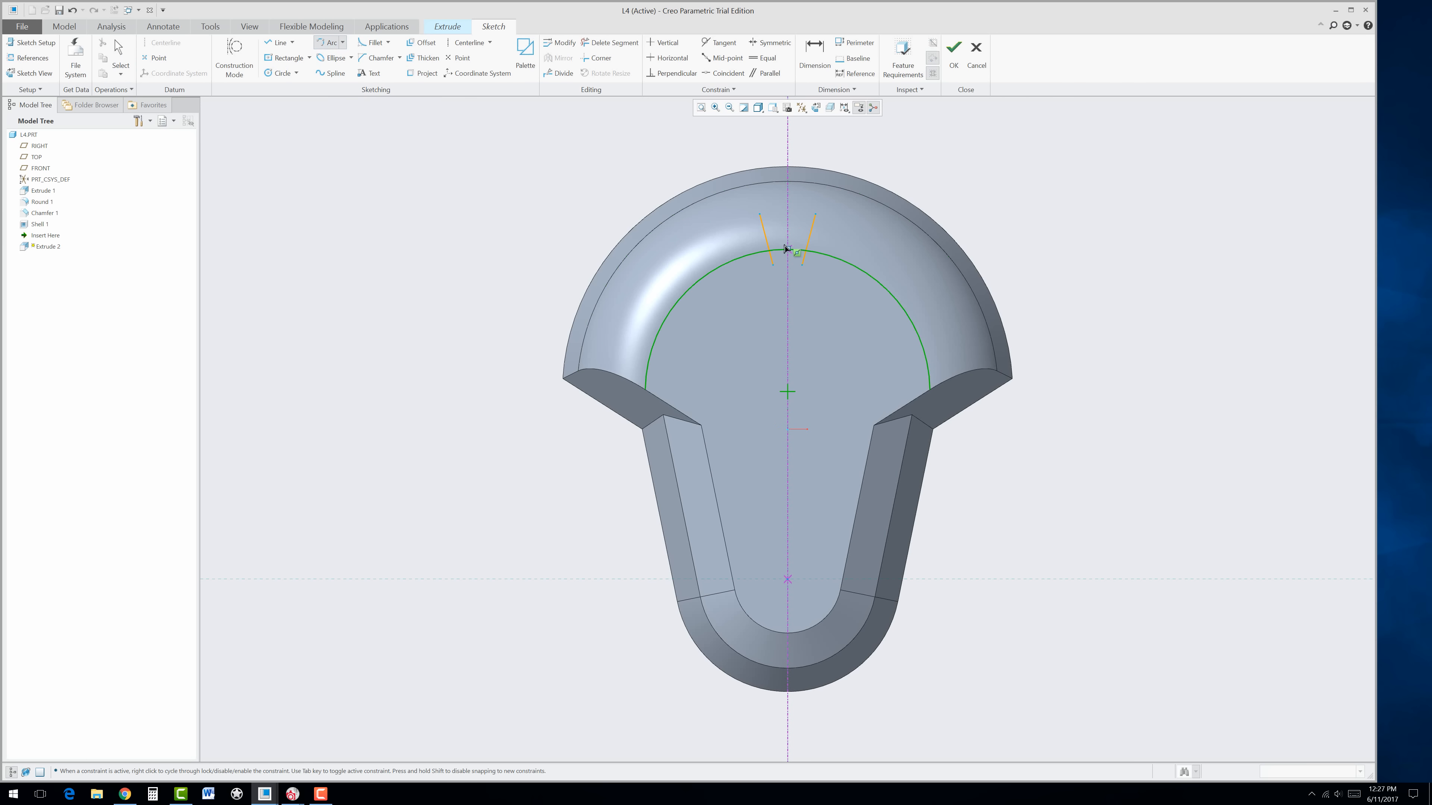
click(772, 264)
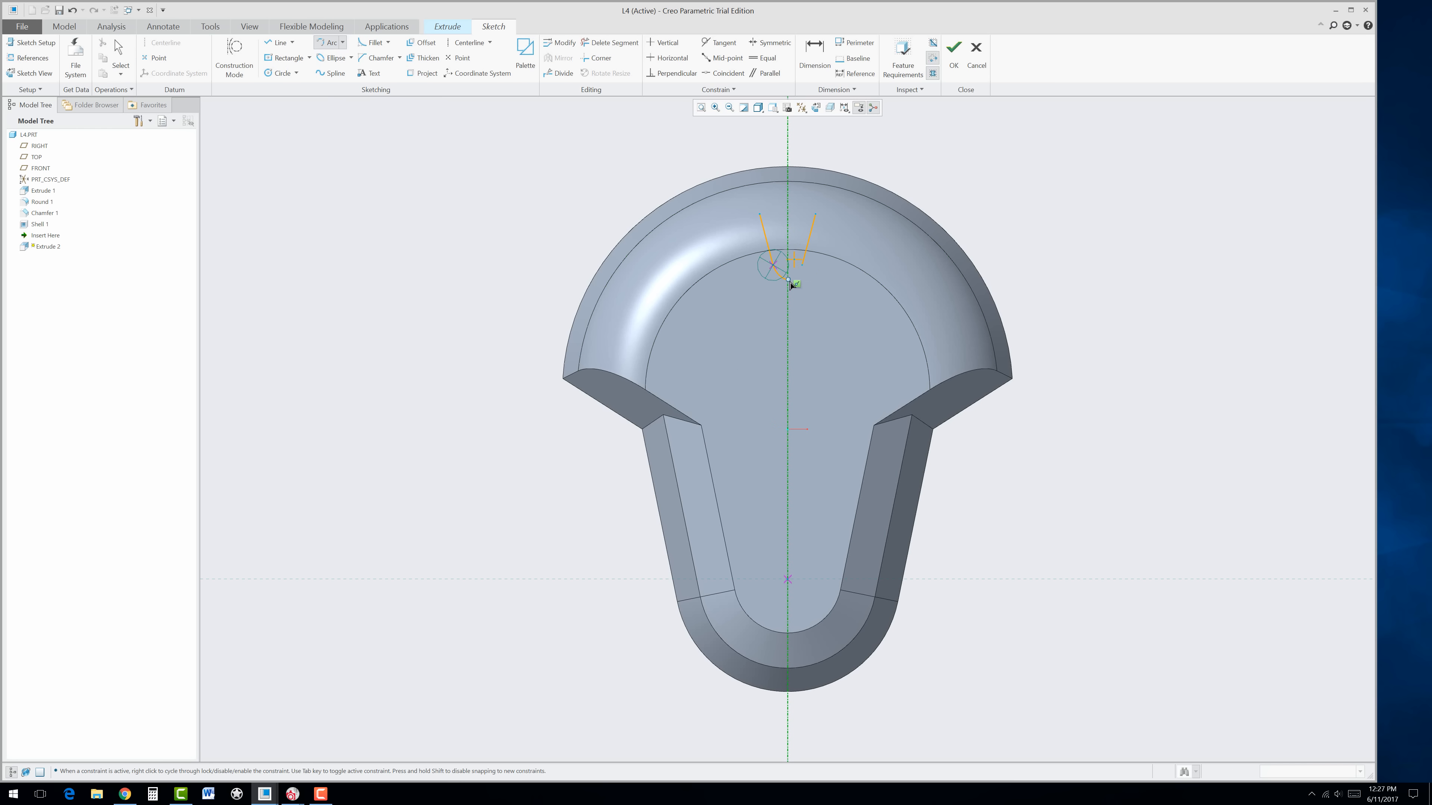
click(802, 265)
click(760, 214)
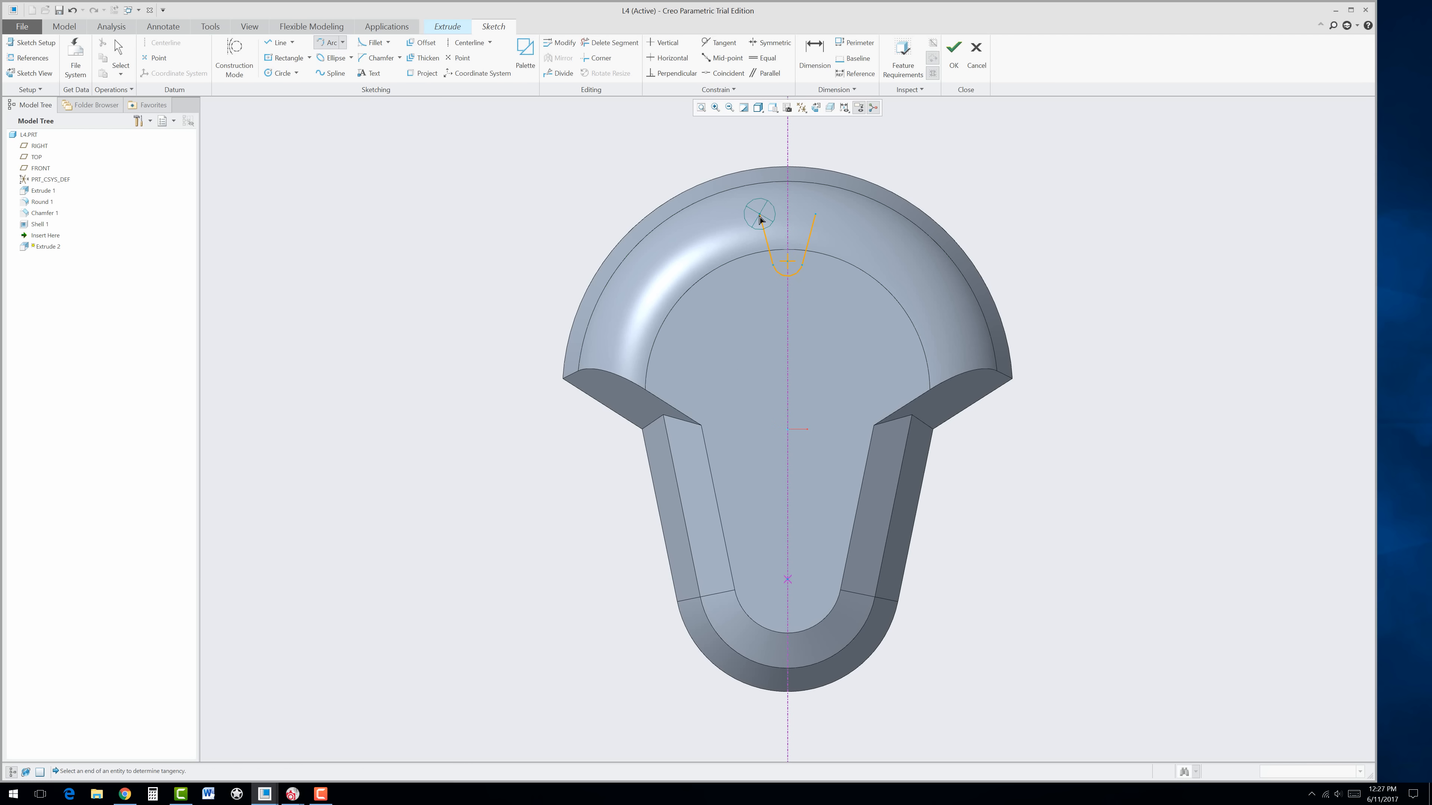
click(814, 215)
middle_click(794, 371)
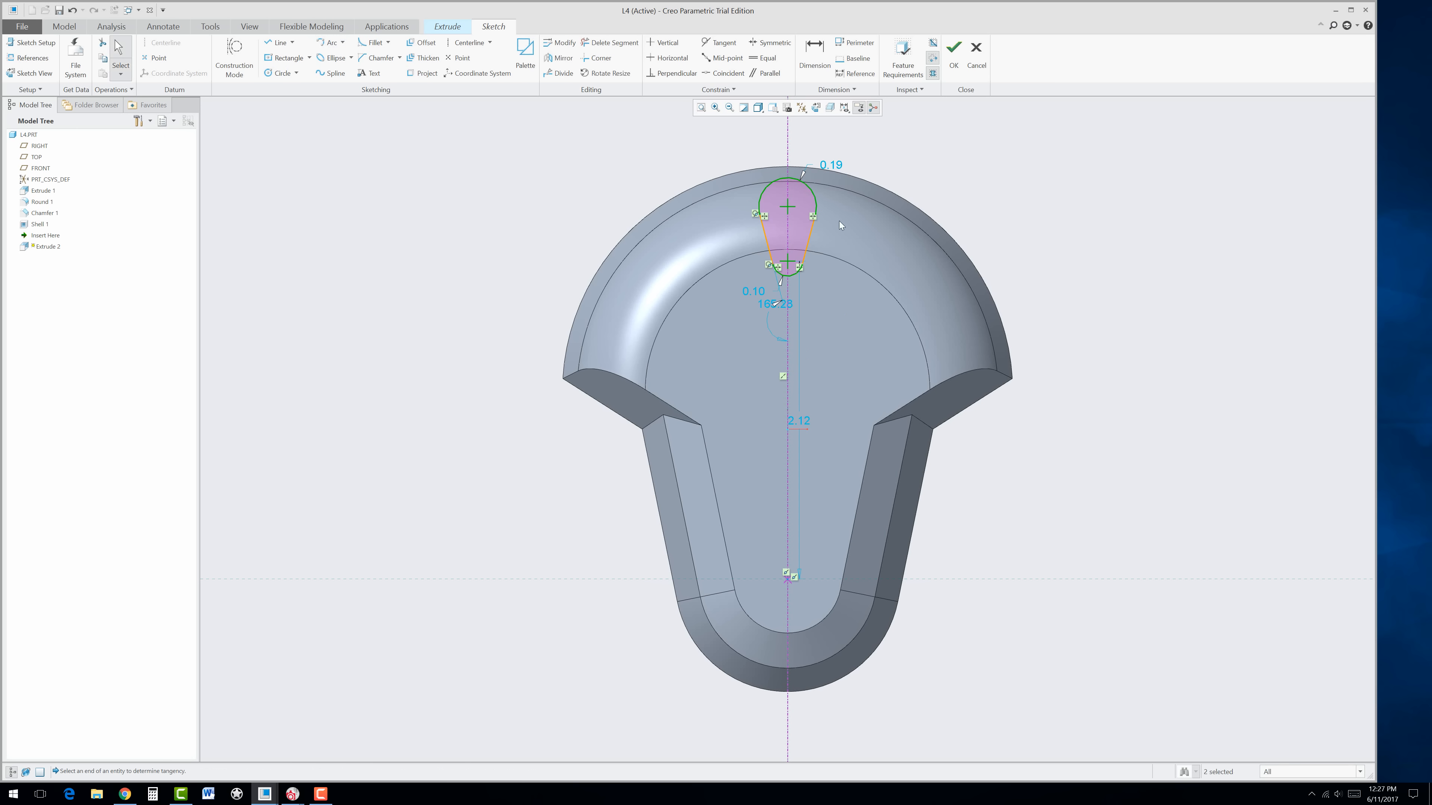
Step: Set the slot's upper arc radius to 0.20 and its lower arc radius to 0.10
double_click(837, 169)
text(0.2)
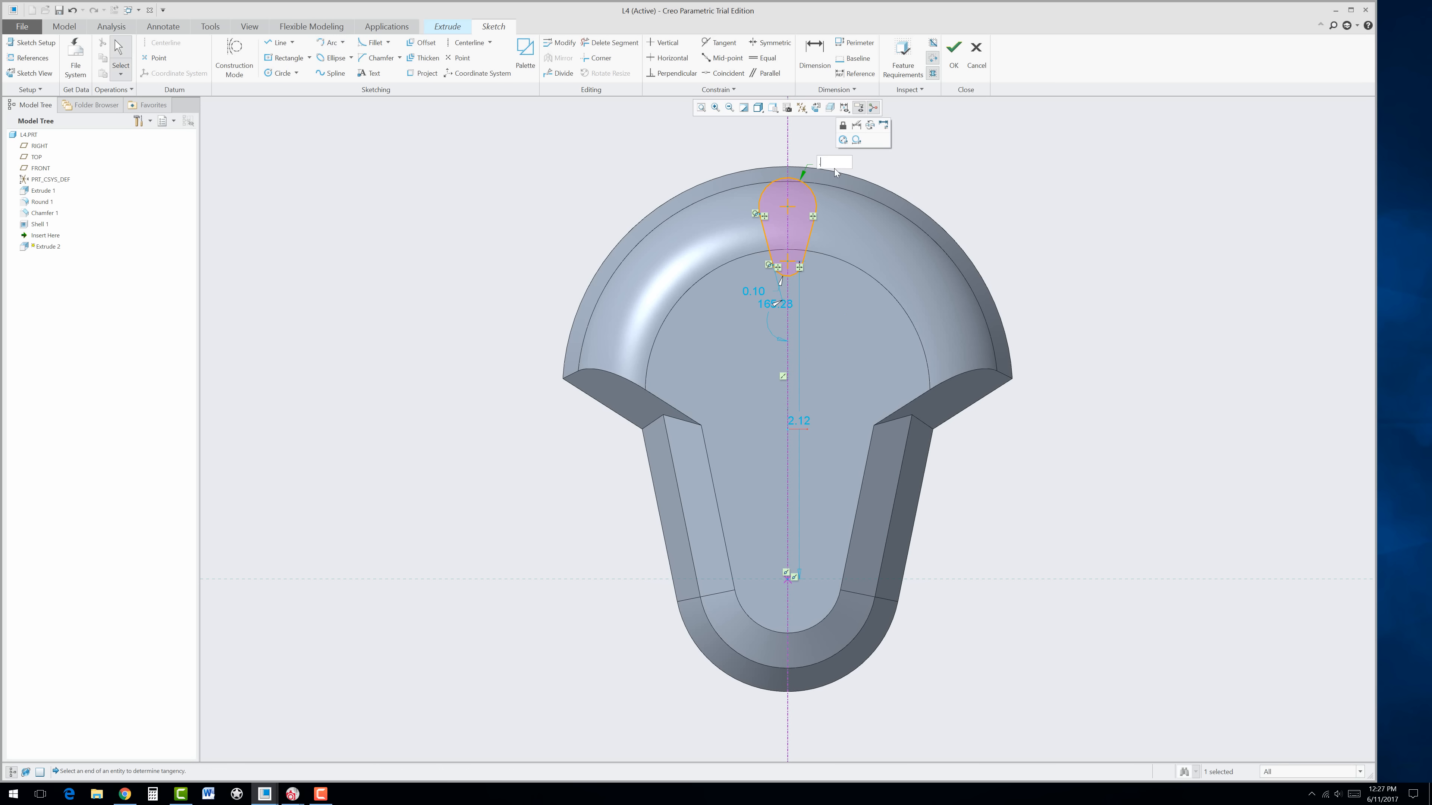
key(Return)
double_click(751, 292)
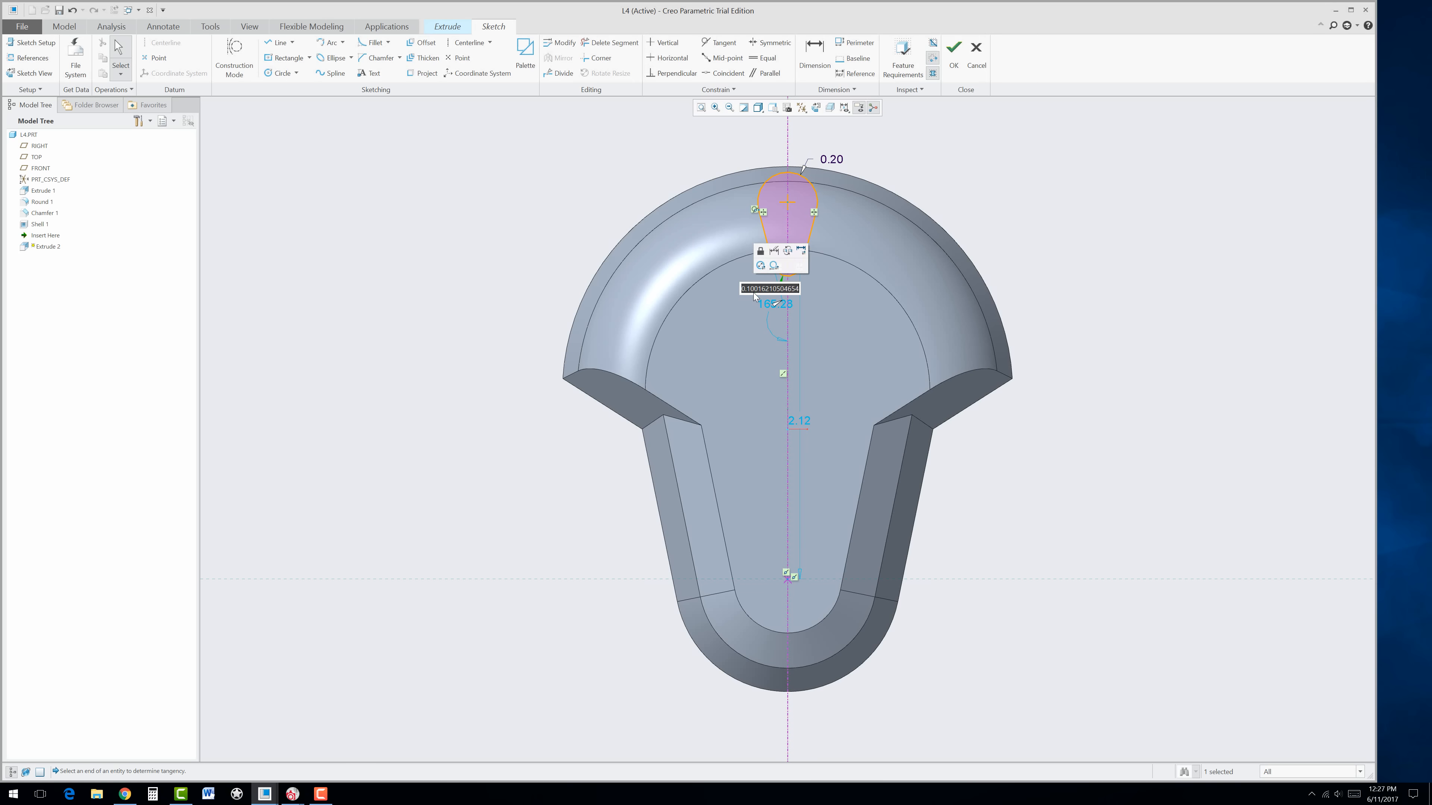
text(0.1)
key(Return)
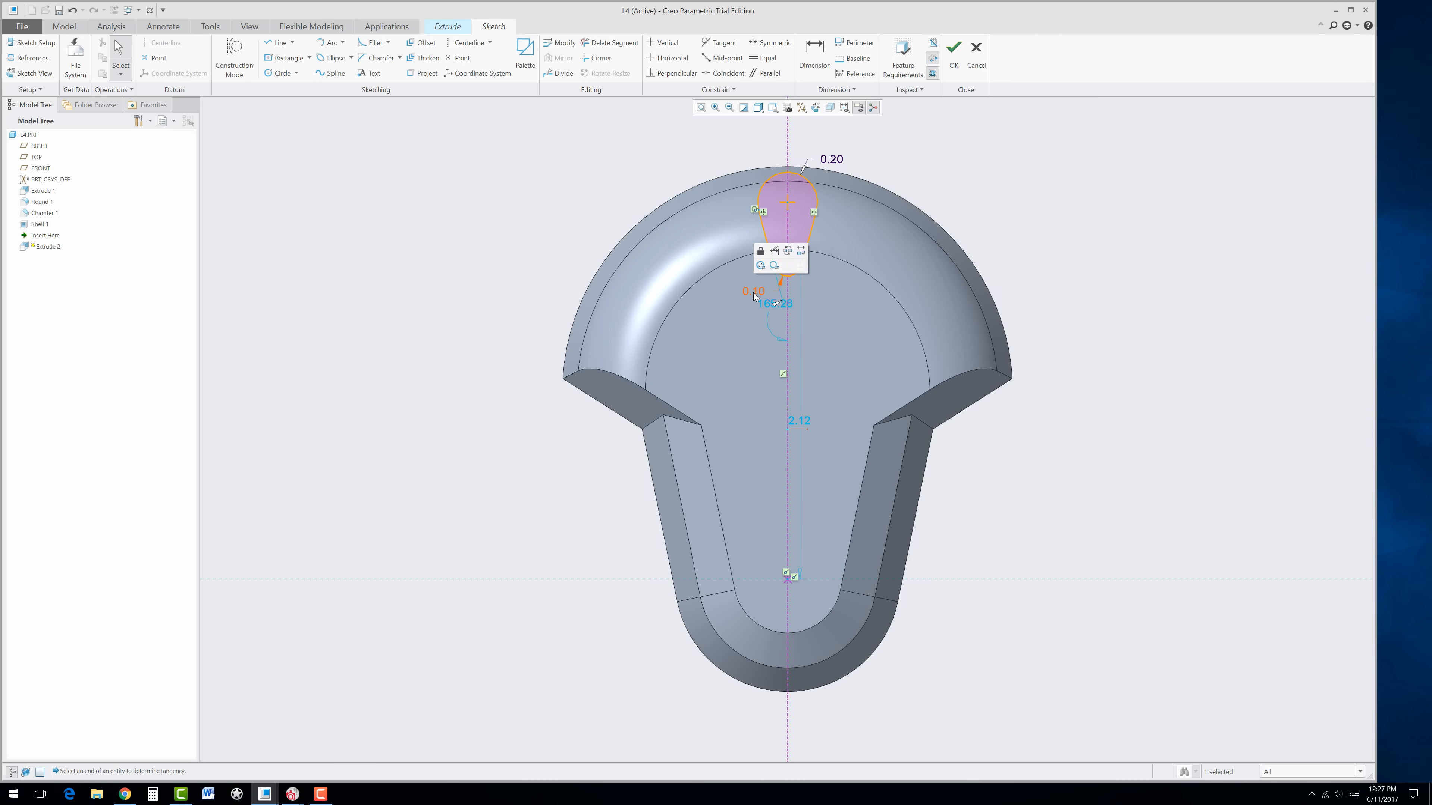
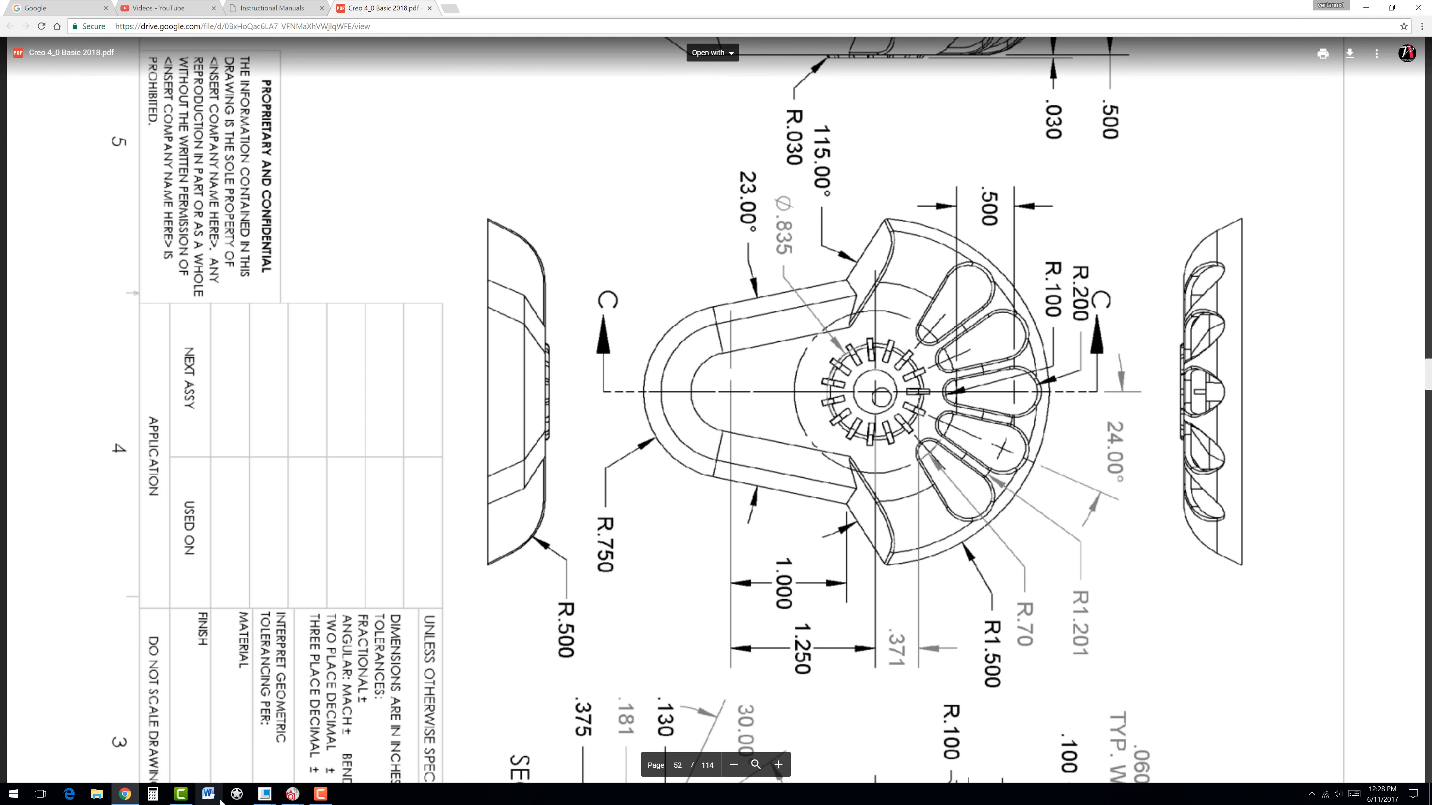
Step: Set the distance between the part's large arc center and the slot's lower arc center to 0.70
click(264, 794)
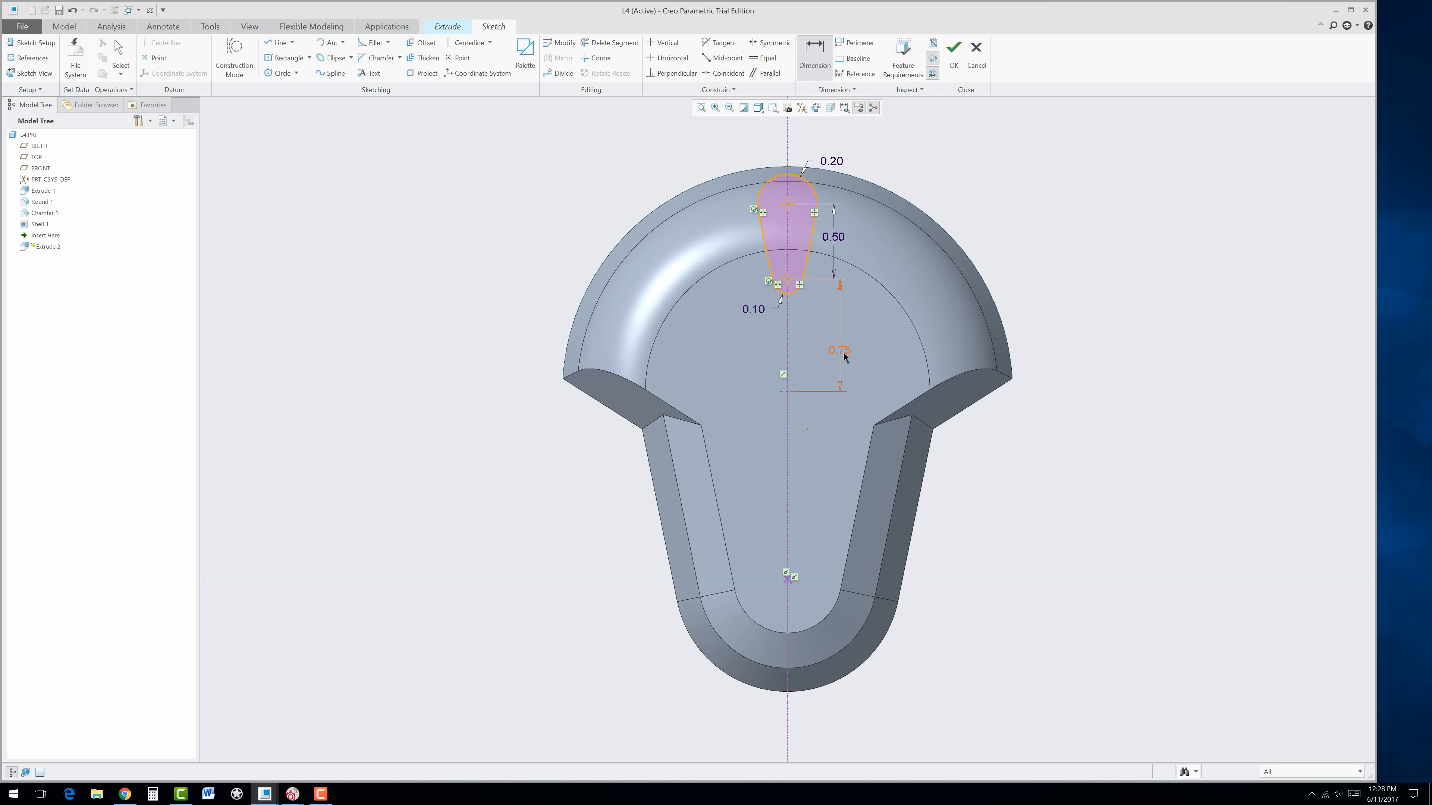
text(0.7)
key(Return)
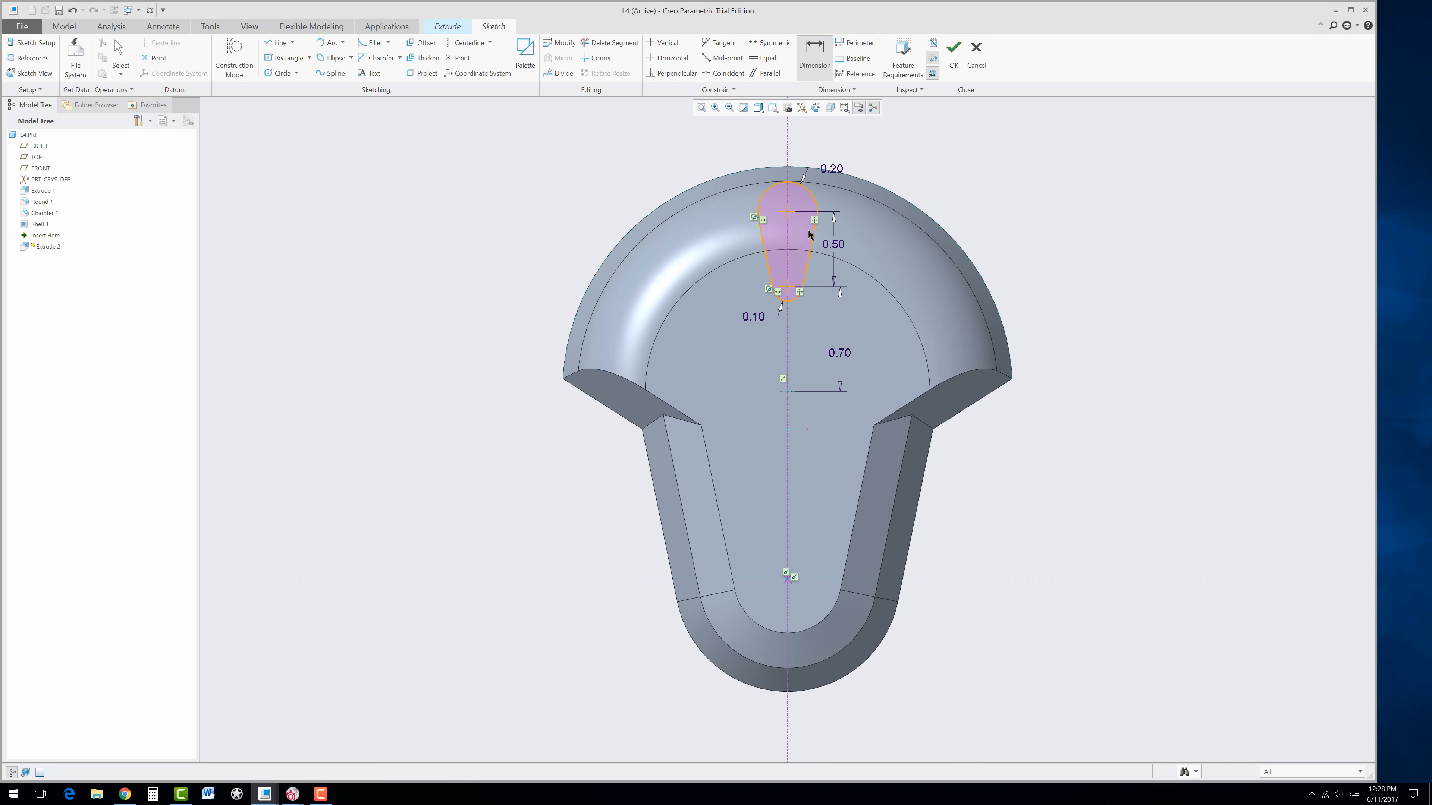
Step: Finish the teardrop sketch and extrude it 1.16 deep as a material-removing cut, with the direction flipped into the body
scroll(800, 214, up, 8)
scroll(798, 206, down, 8)
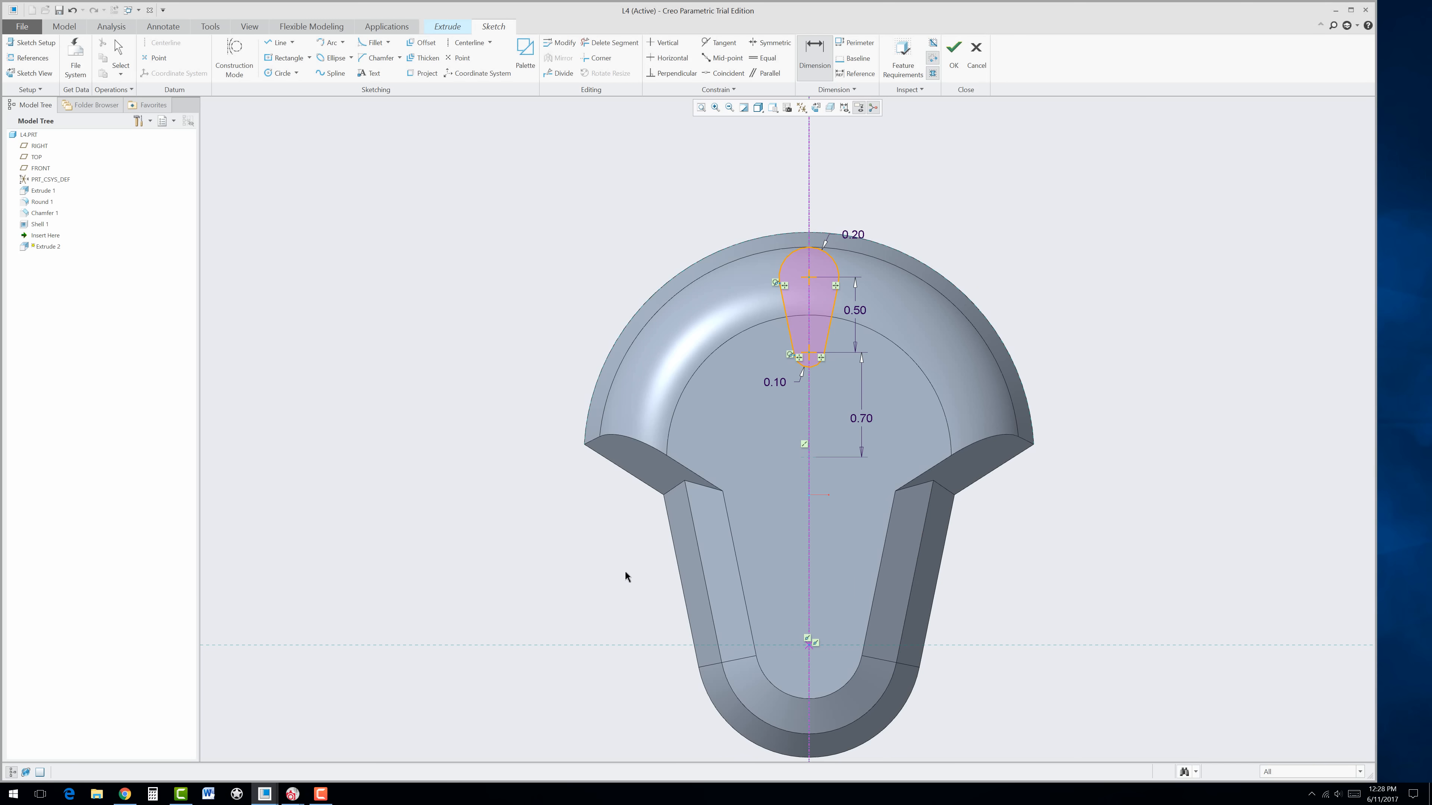
mouse_move(630, 559)
middle_down()
mouse_move(536, 522)
mouse_move(566, 544)
mouse_move(625, 519)
middle_up()
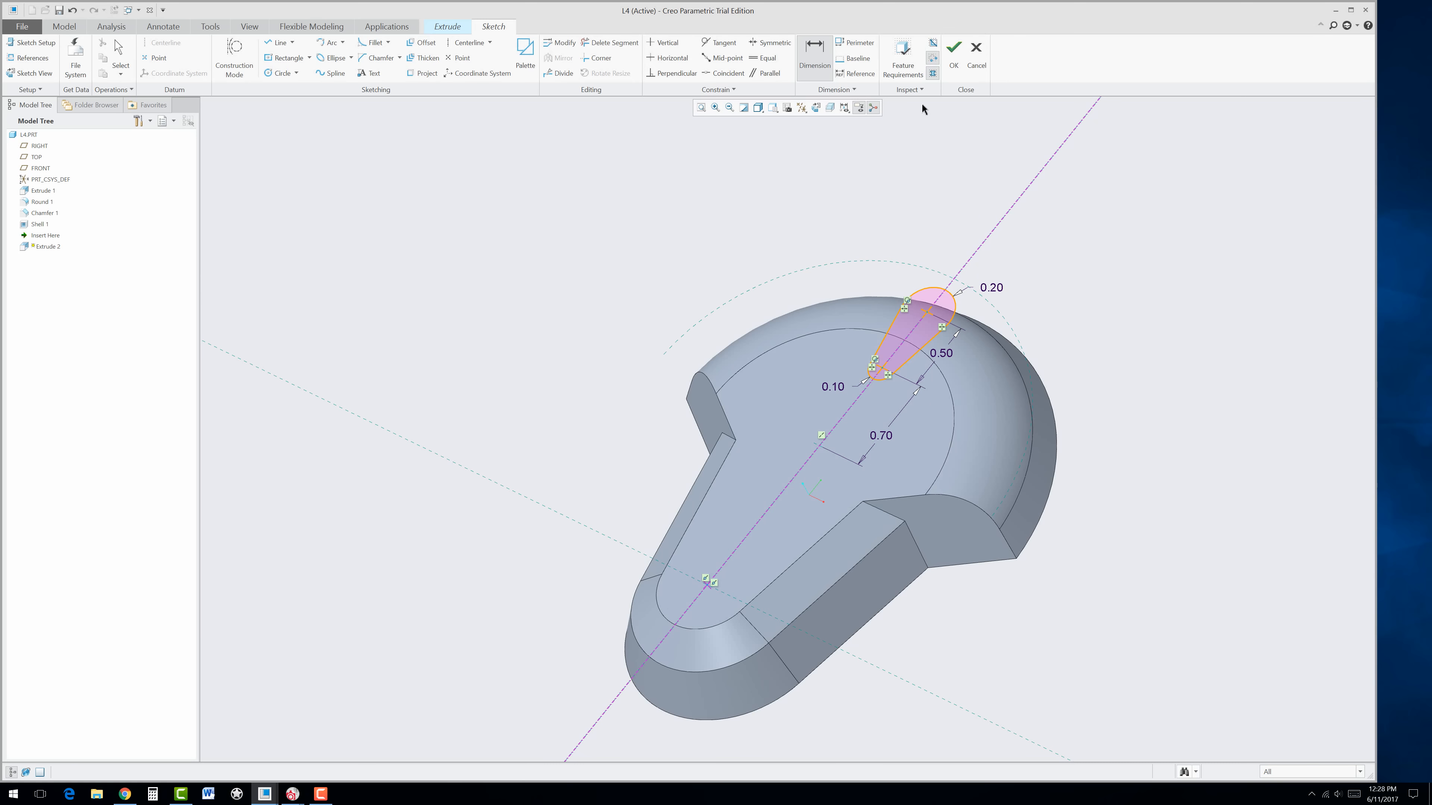
click(954, 49)
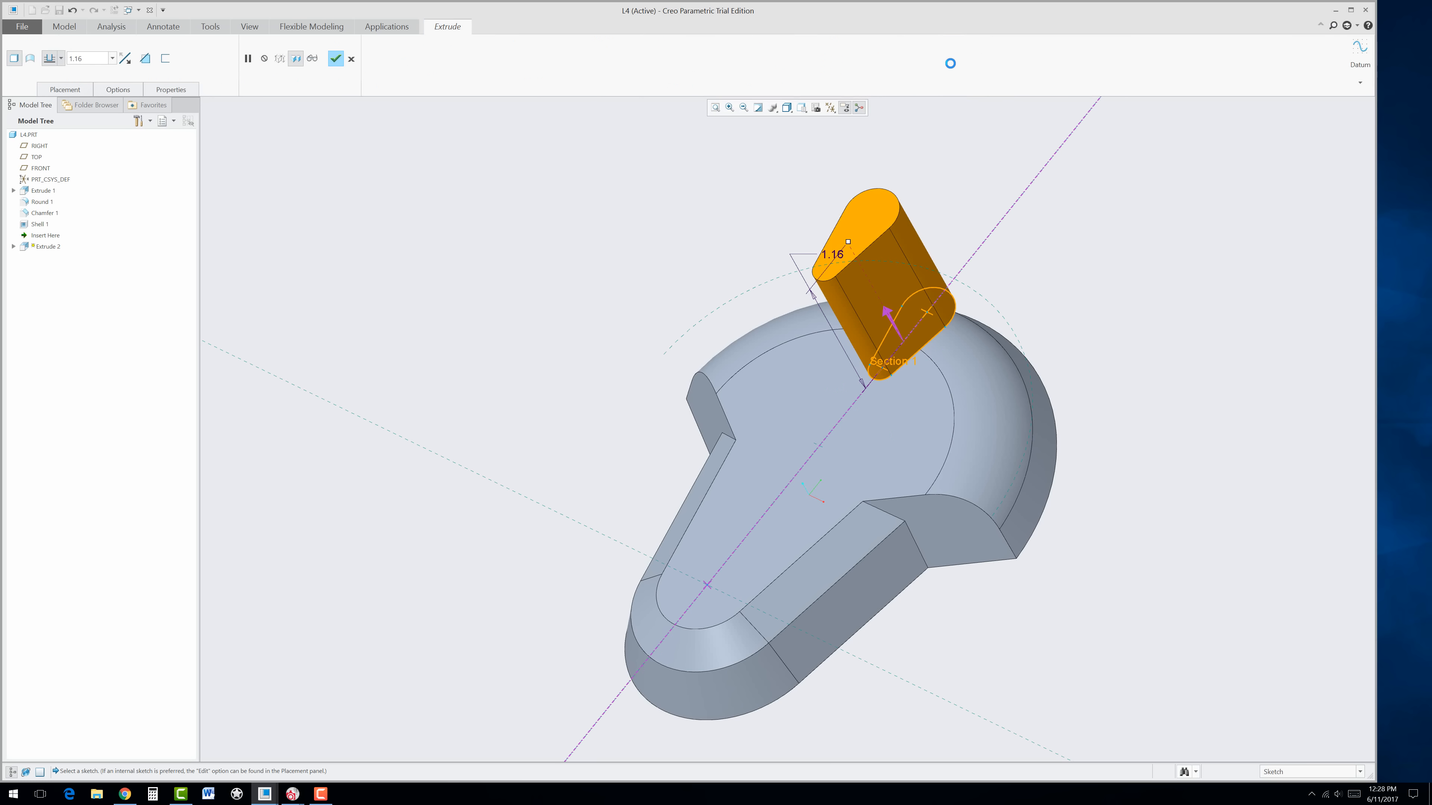
click(887, 315)
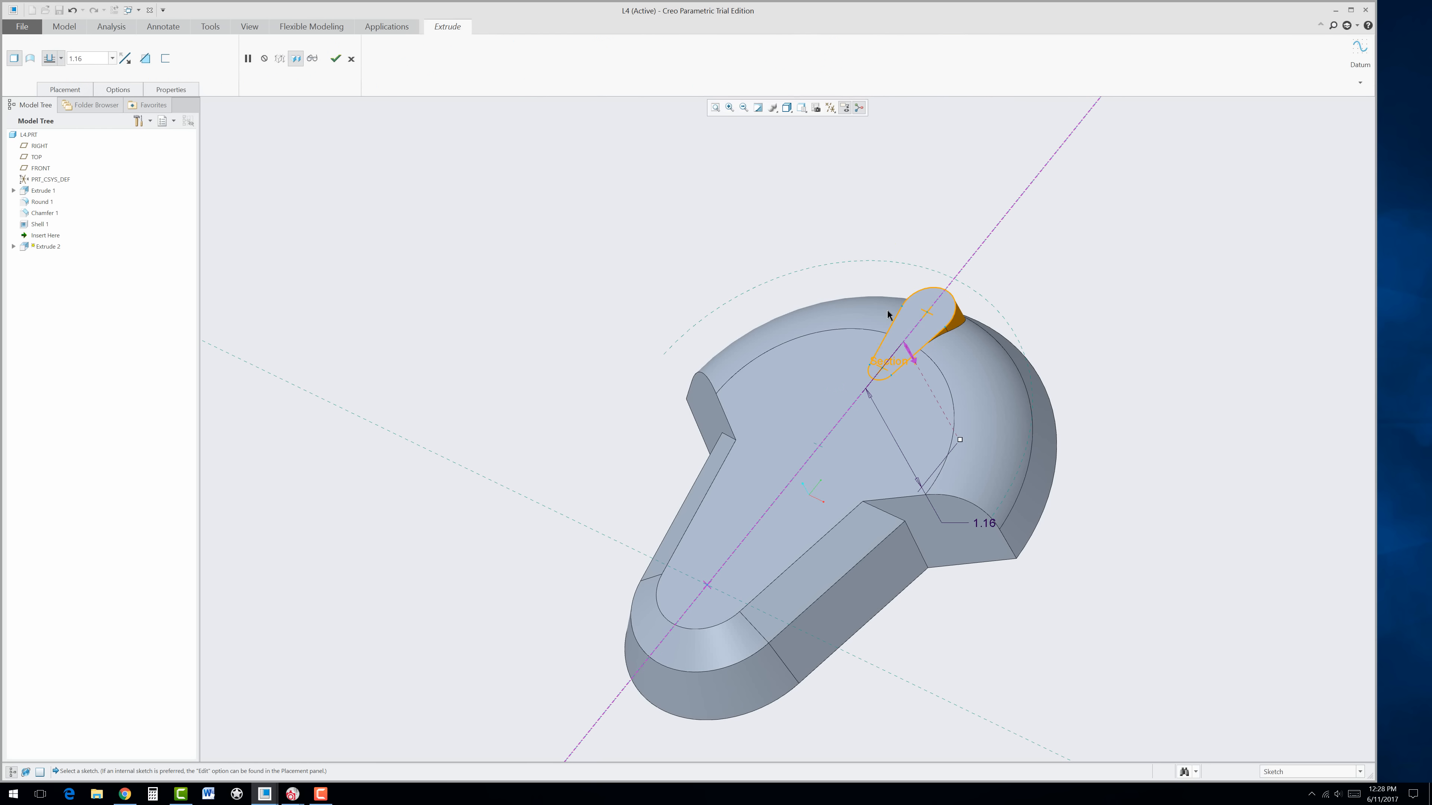
click(145, 59)
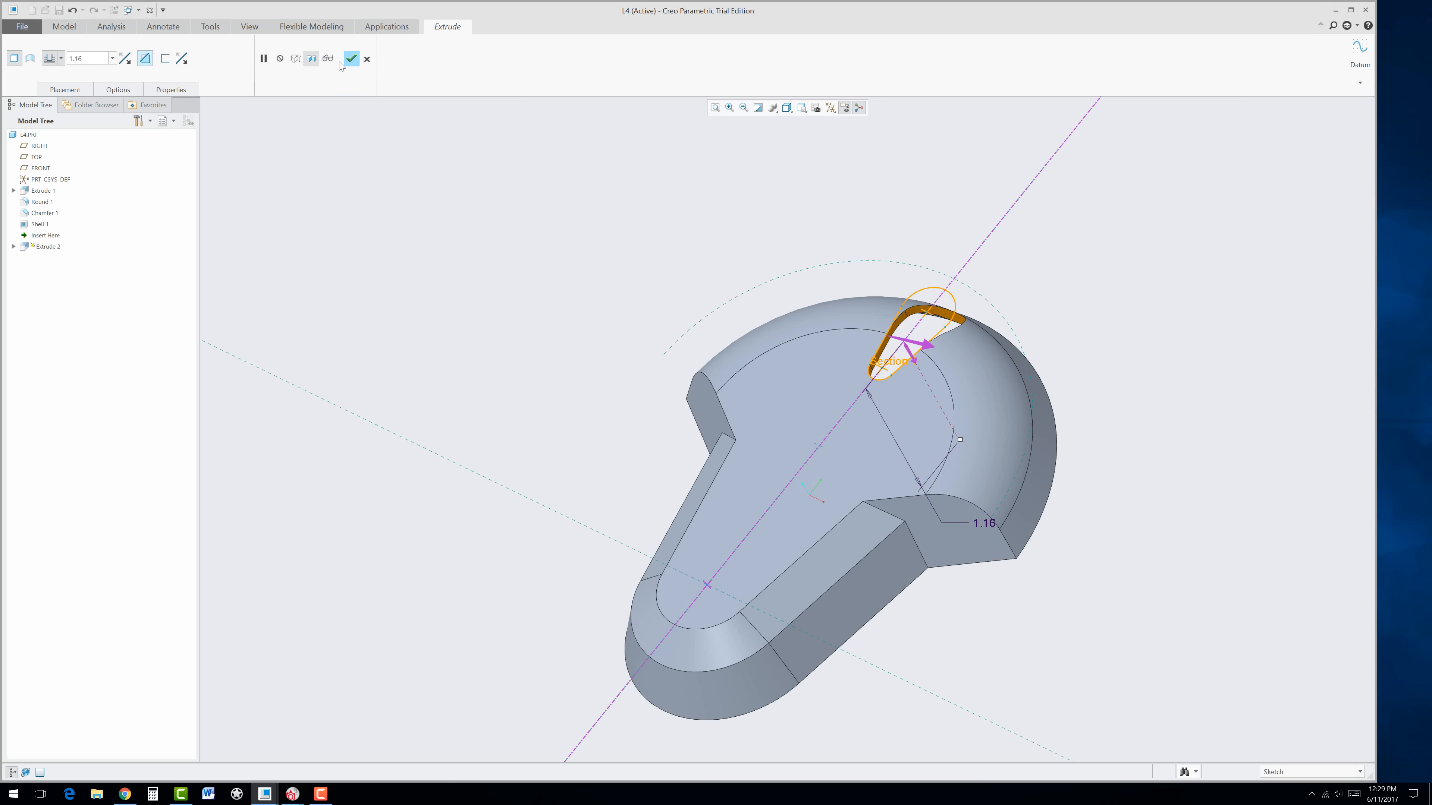
click(351, 58)
Step: Try to create an axis pattern of the teardrop cut
click(478, 216)
mouse_move(666, 421)
middle_down()
mouse_move(671, 462)
mouse_move(666, 420)
middle_up()
scroll(949, 309, down, 4)
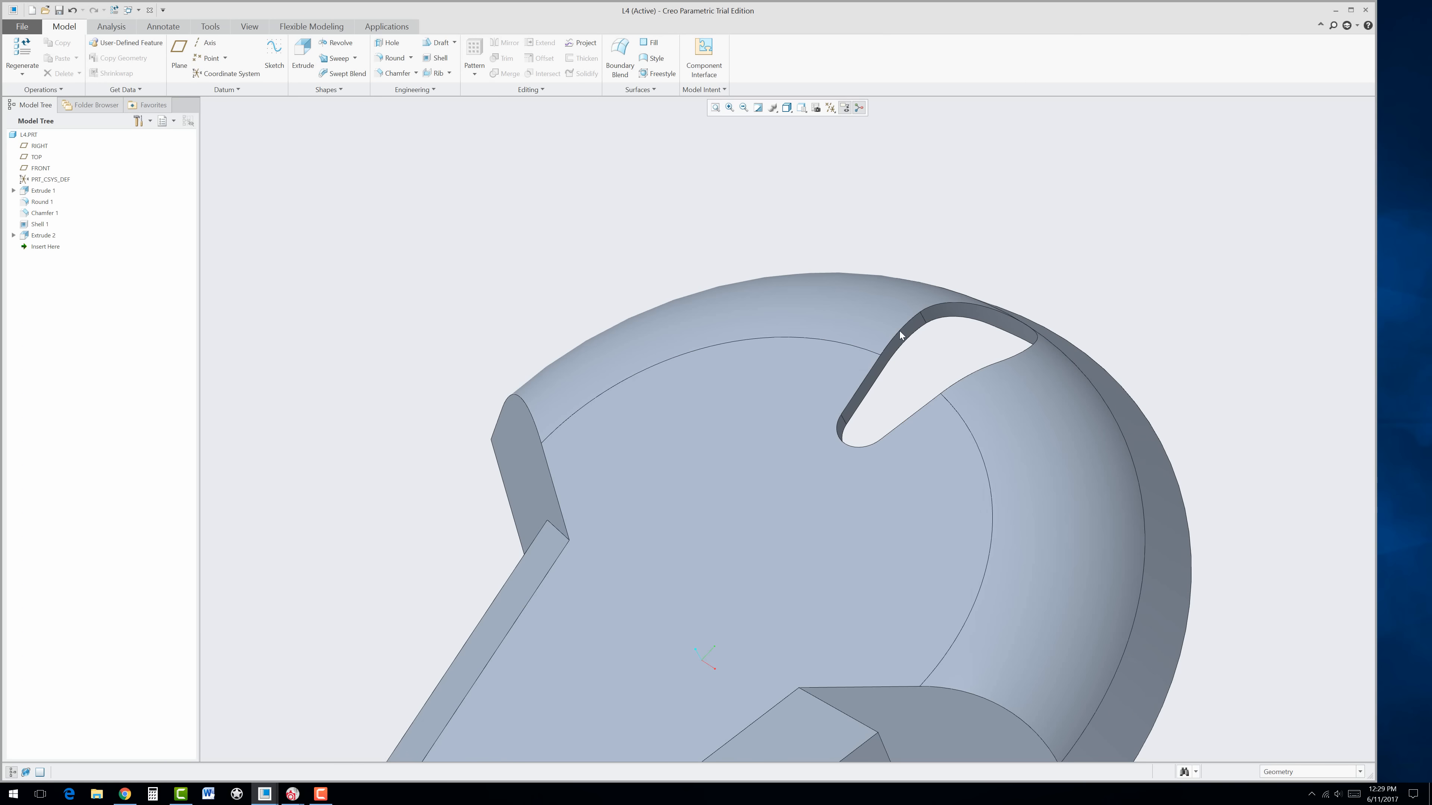
click(915, 327)
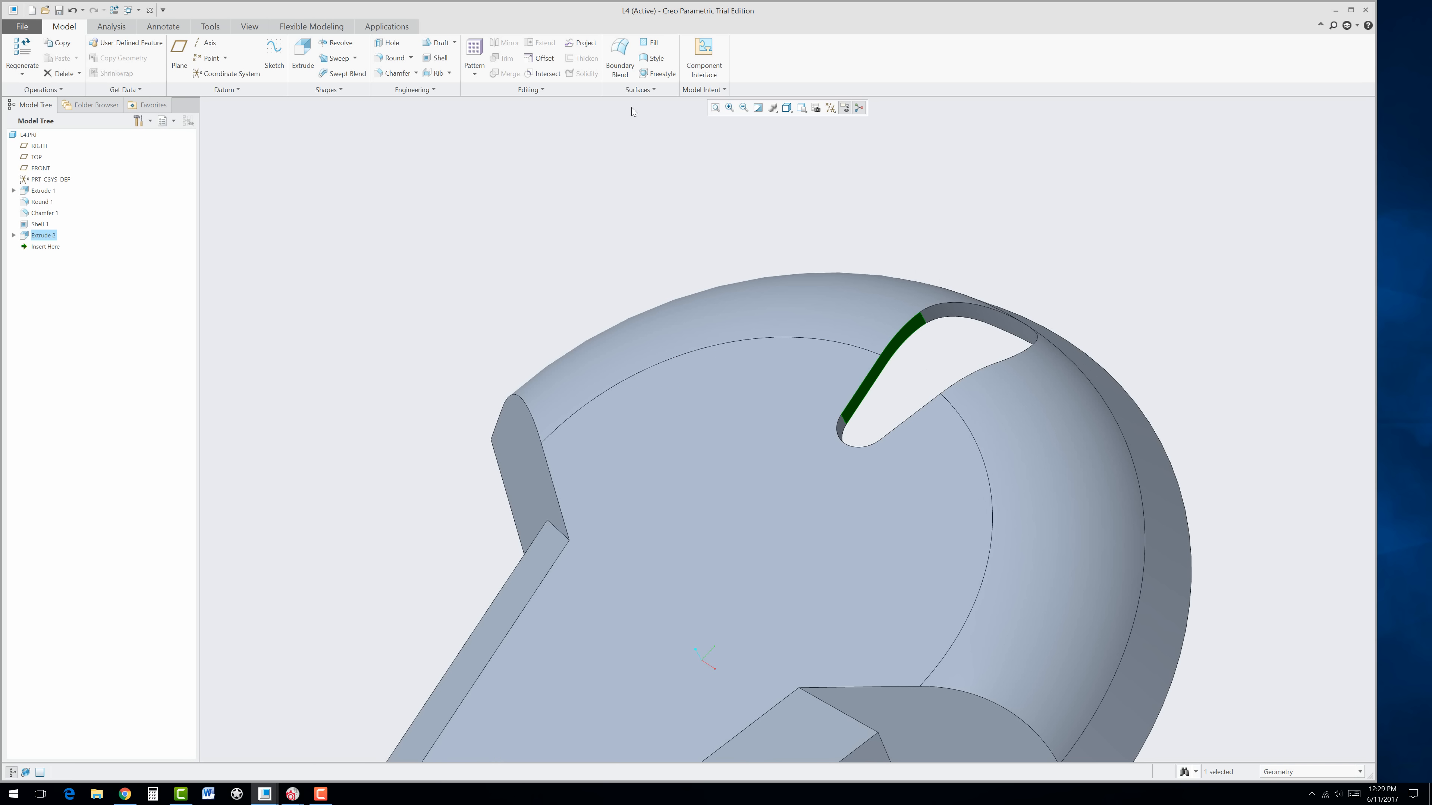
click(475, 74)
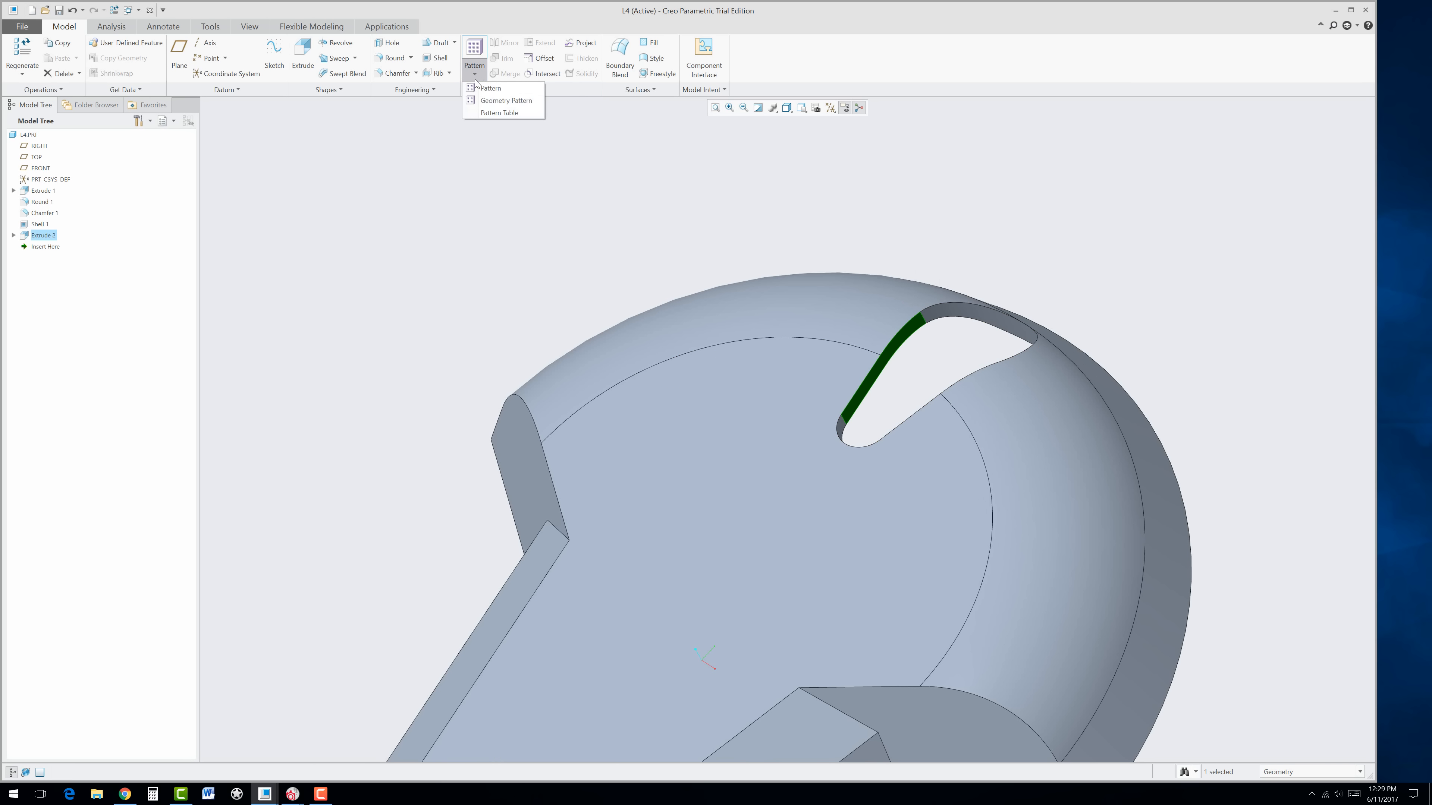
click(488, 88)
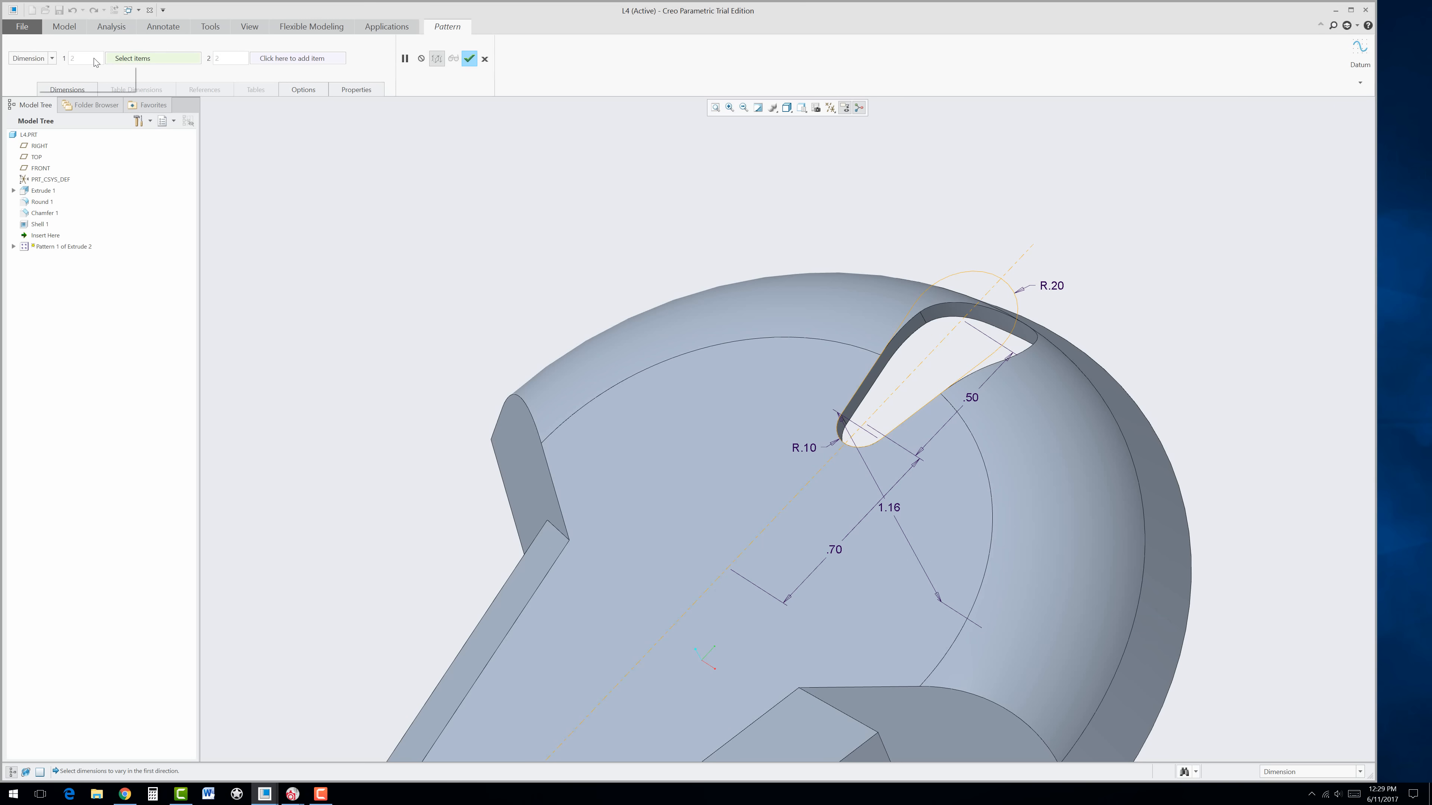
click(51, 58)
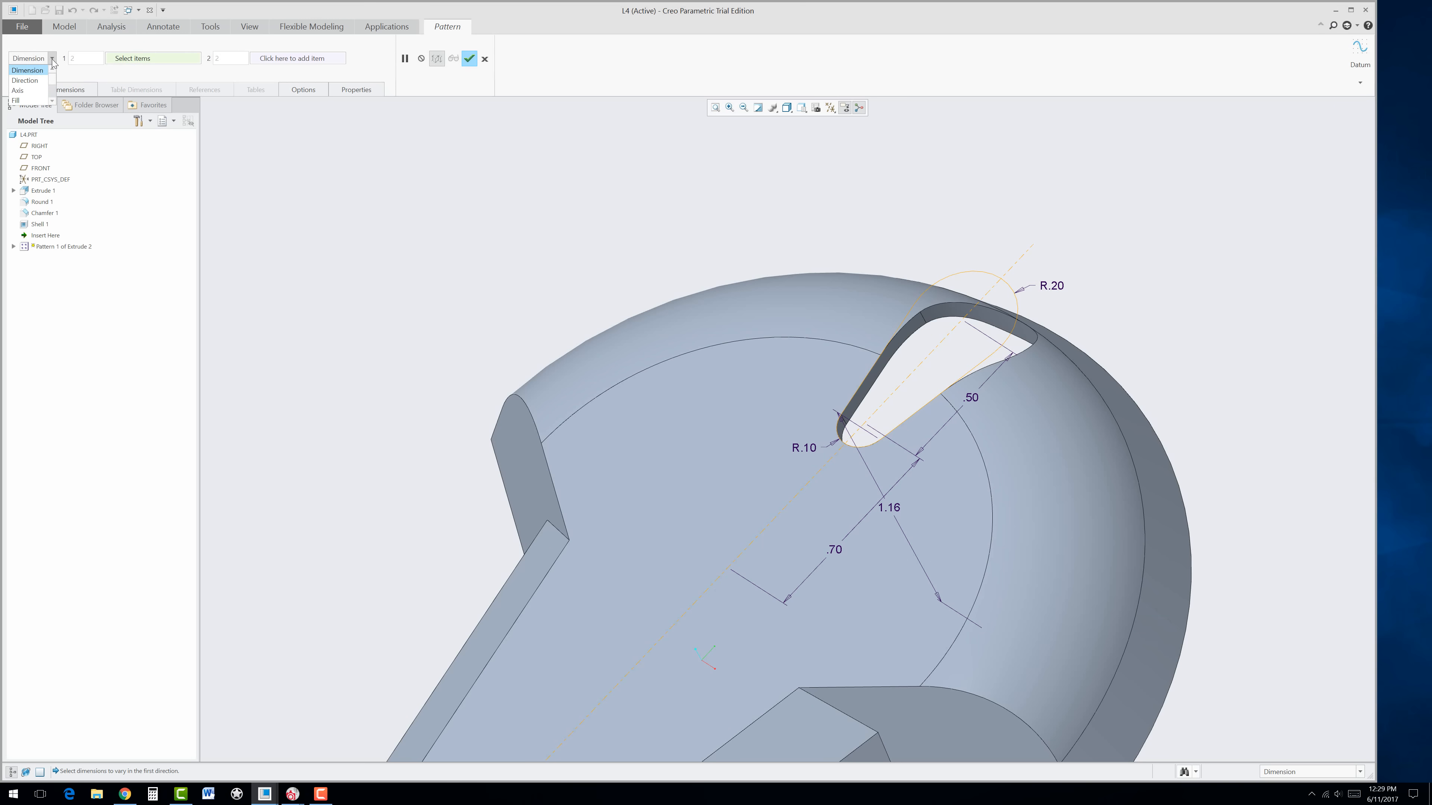
click(31, 91)
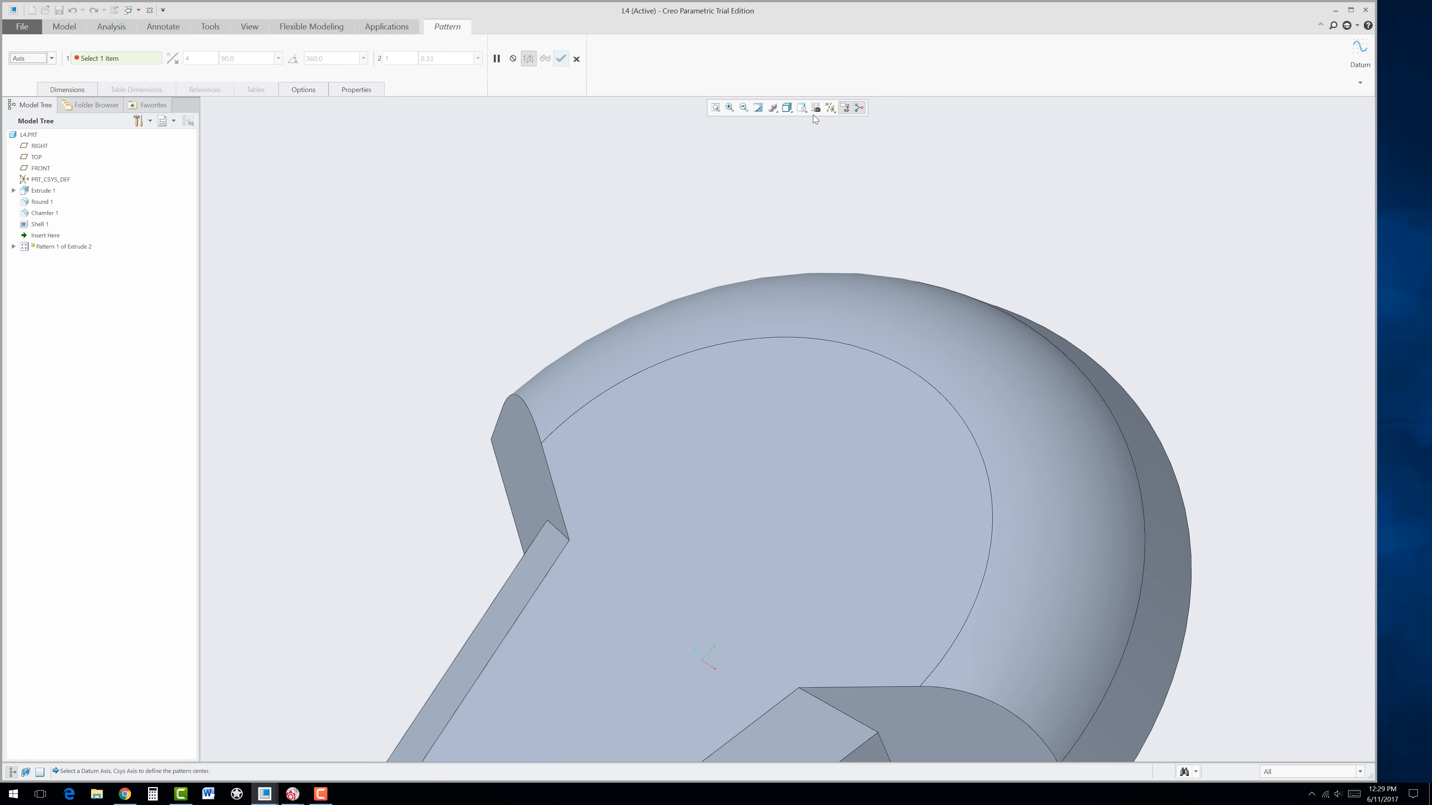
click(831, 107)
middle_drag(740, 563, 800, 571)
scroll(828, 593, up, 3)
scroll(836, 588, down, 4)
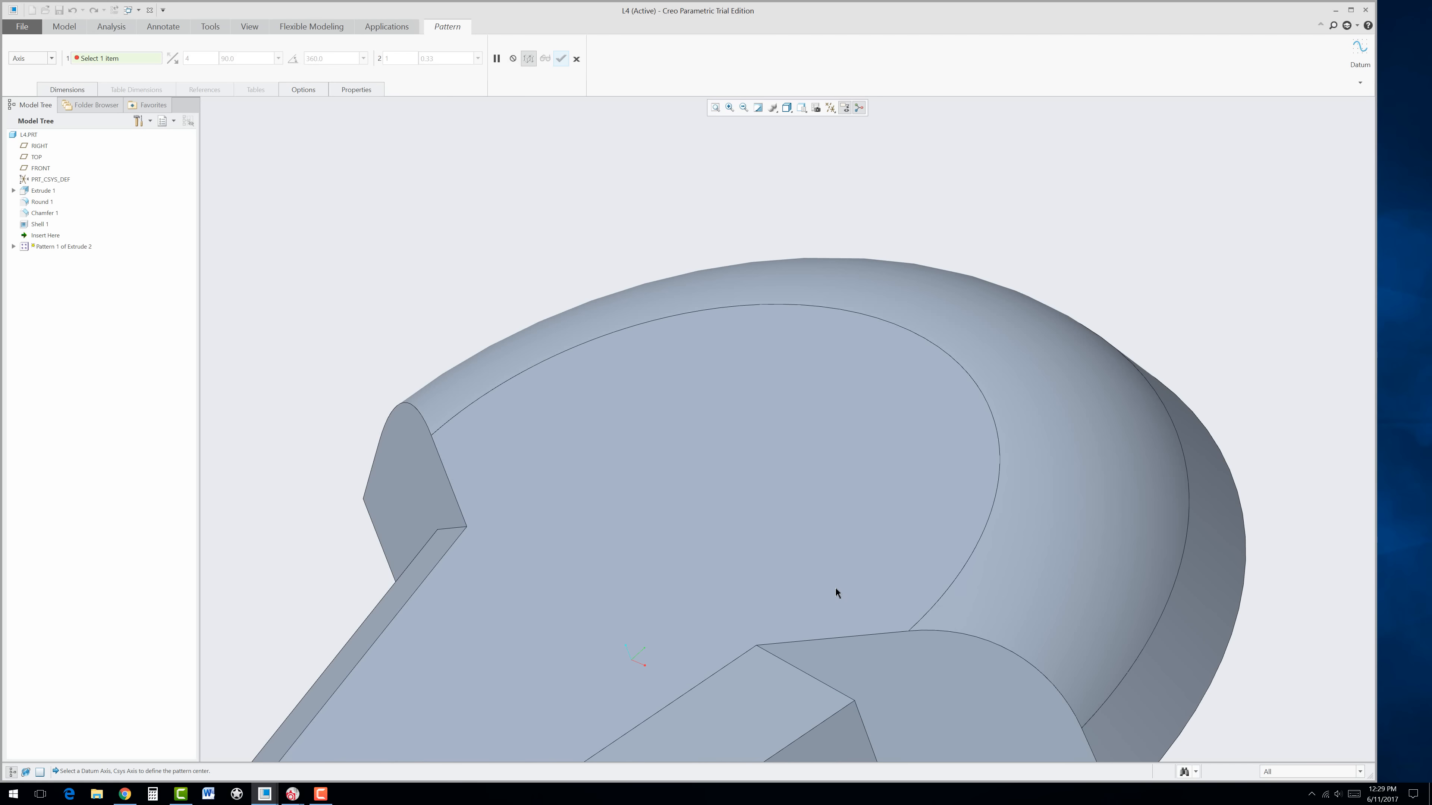
scroll(1209, 609, up, 3)
middle_drag(1073, 630, 977, 523)
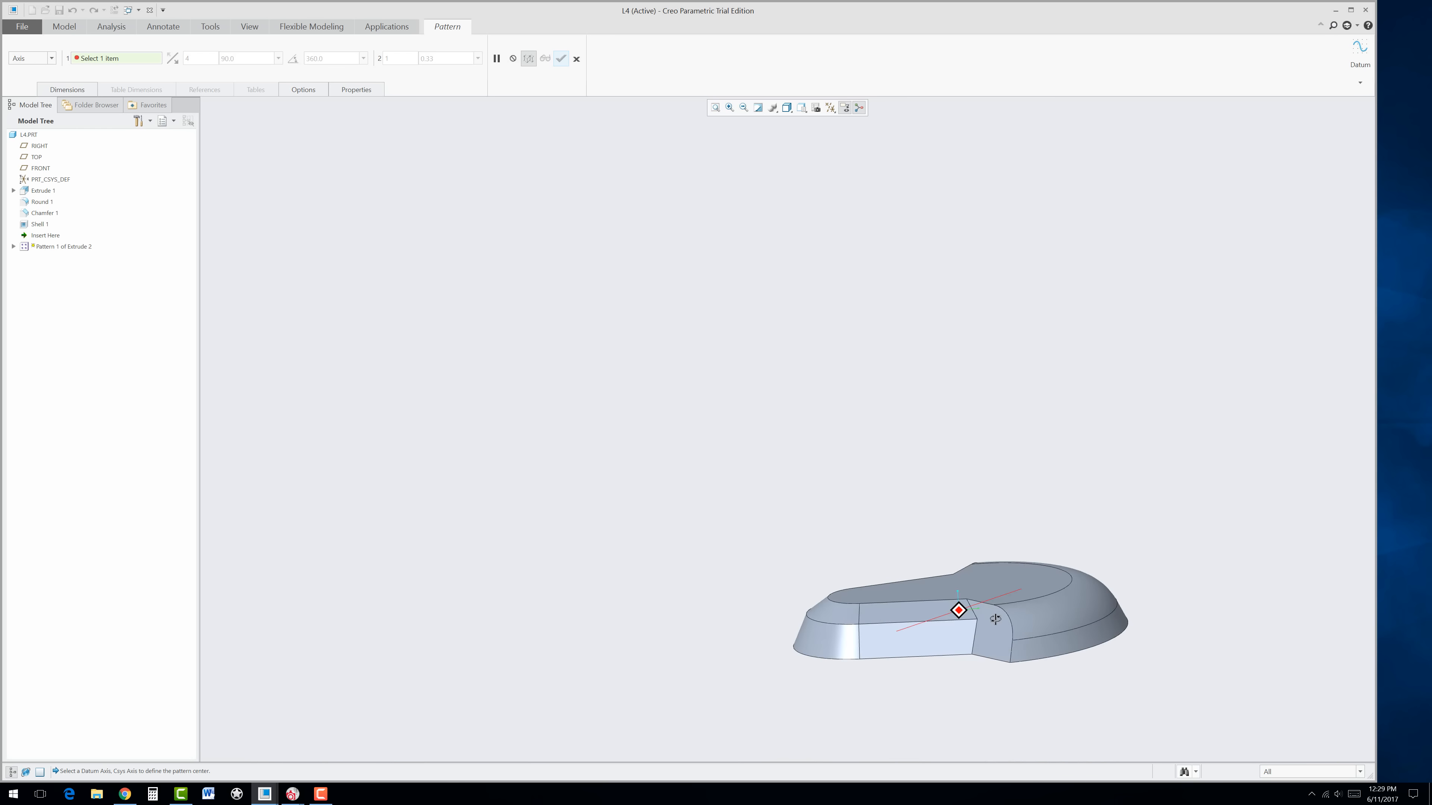
Step: Turn on the display of all datum features and cancel the axis pattern
click(831, 108)
click(831, 121)
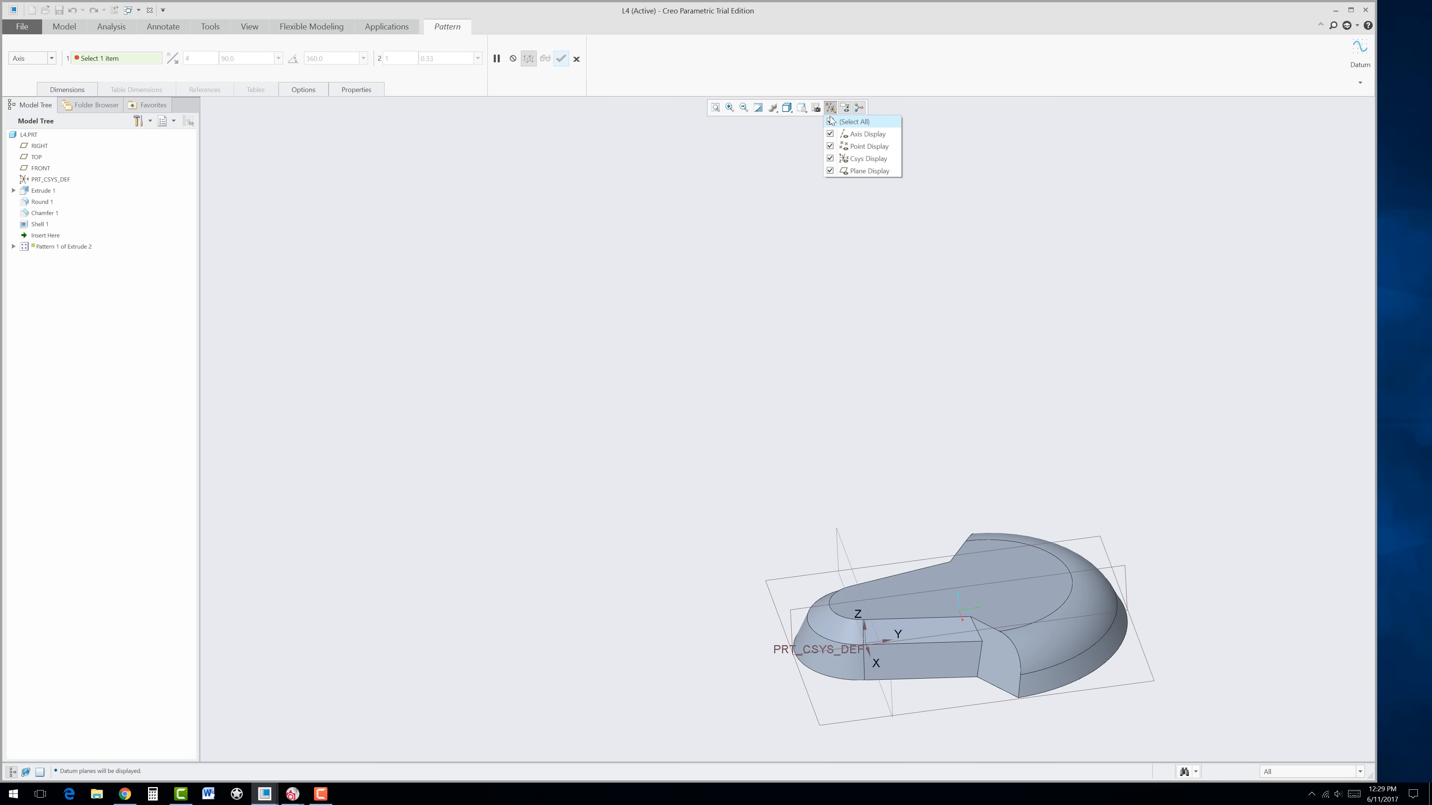
middle_drag(950, 473, 1043, 617)
scroll(1029, 605, down, 3)
mouse_move(971, 587)
middle_down()
mouse_move(929, 502)
mouse_move(965, 569)
middle_up()
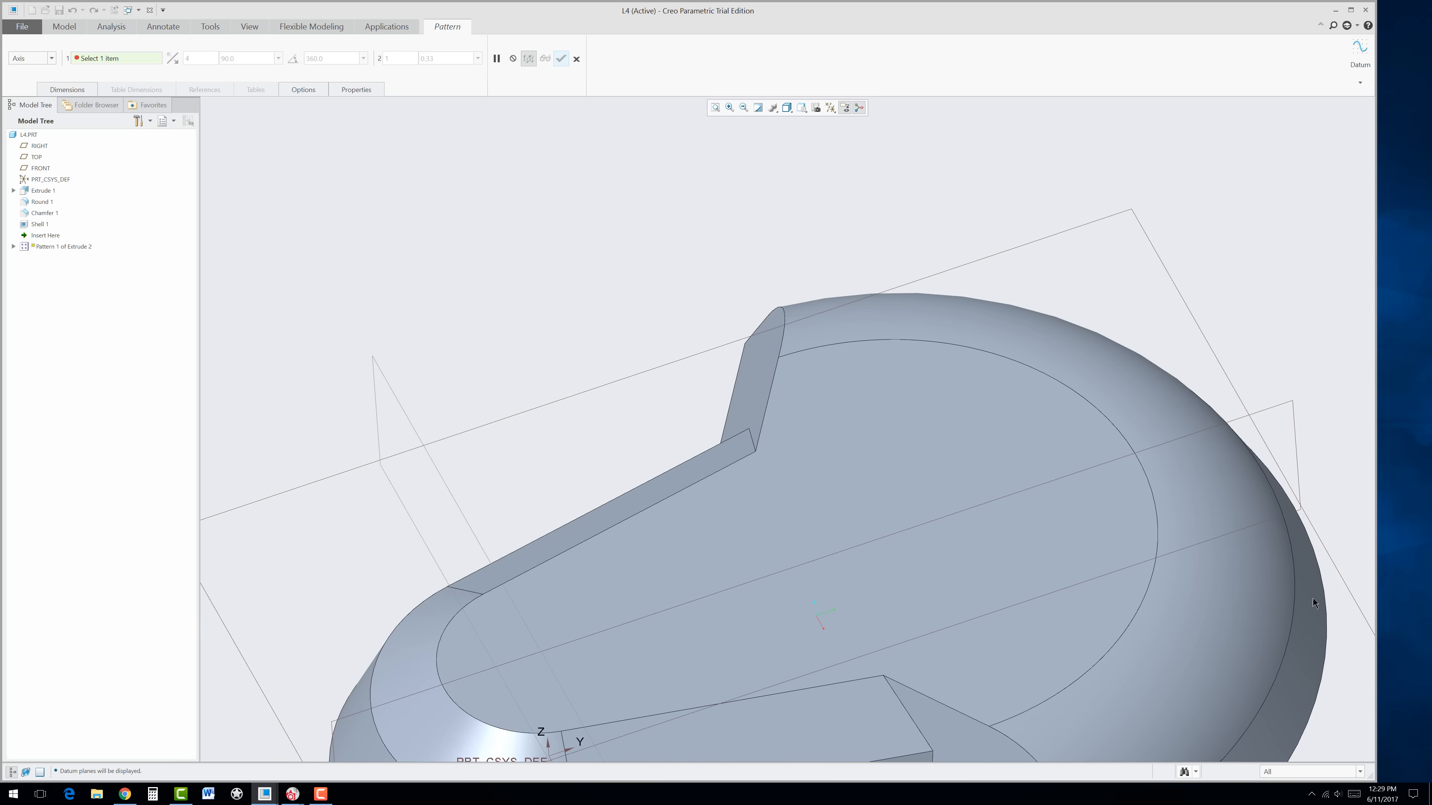
scroll(901, 602, down, 4)
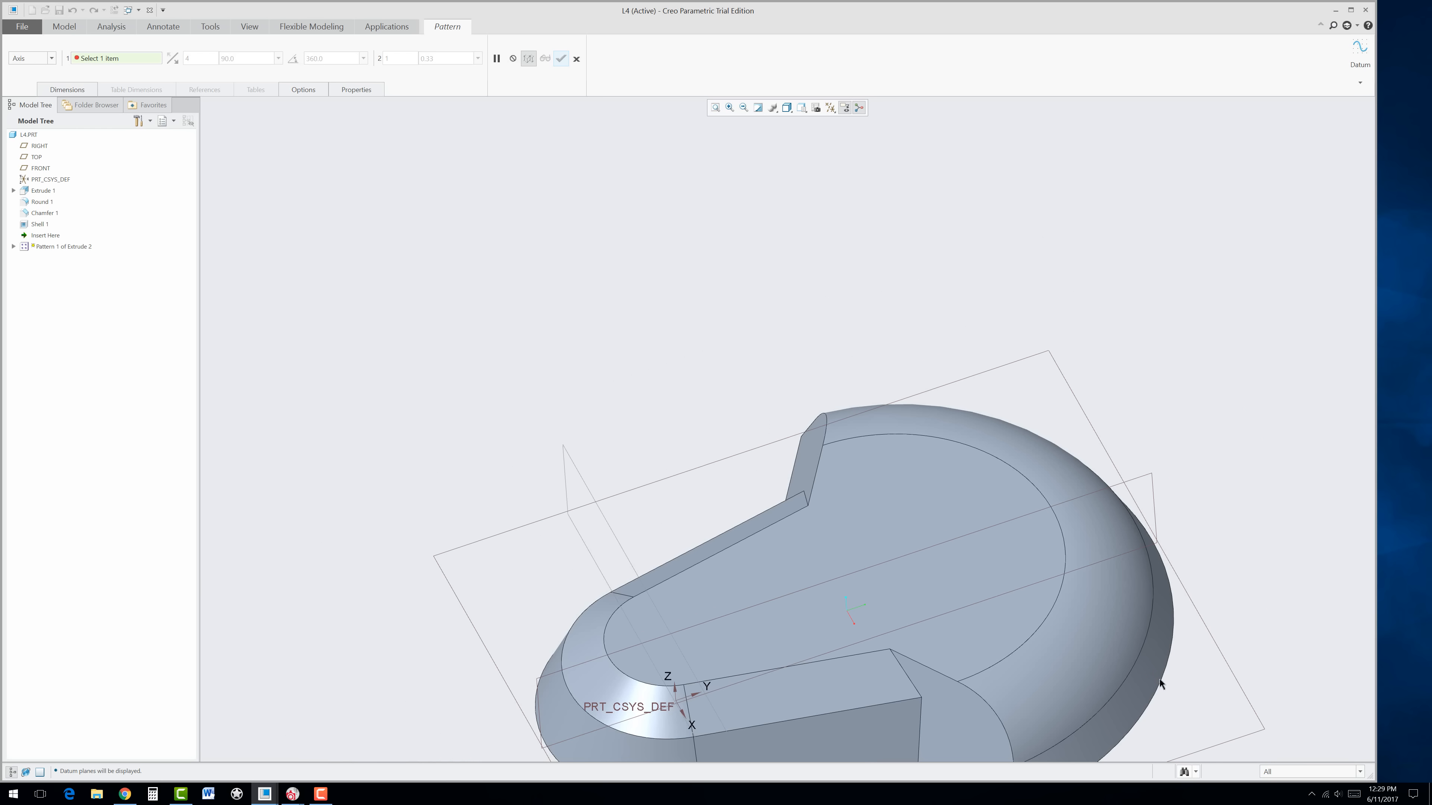
click(576, 59)
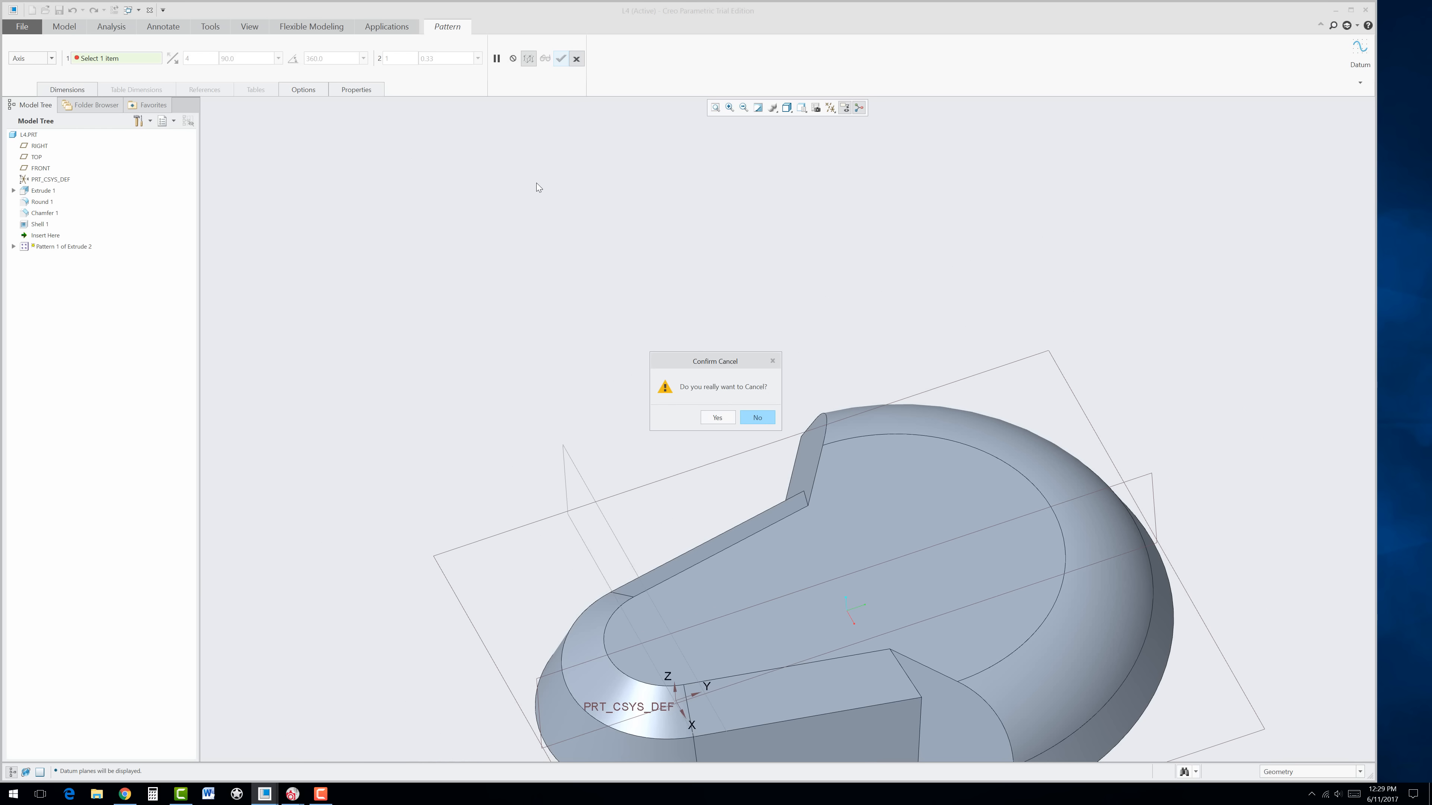
click(718, 417)
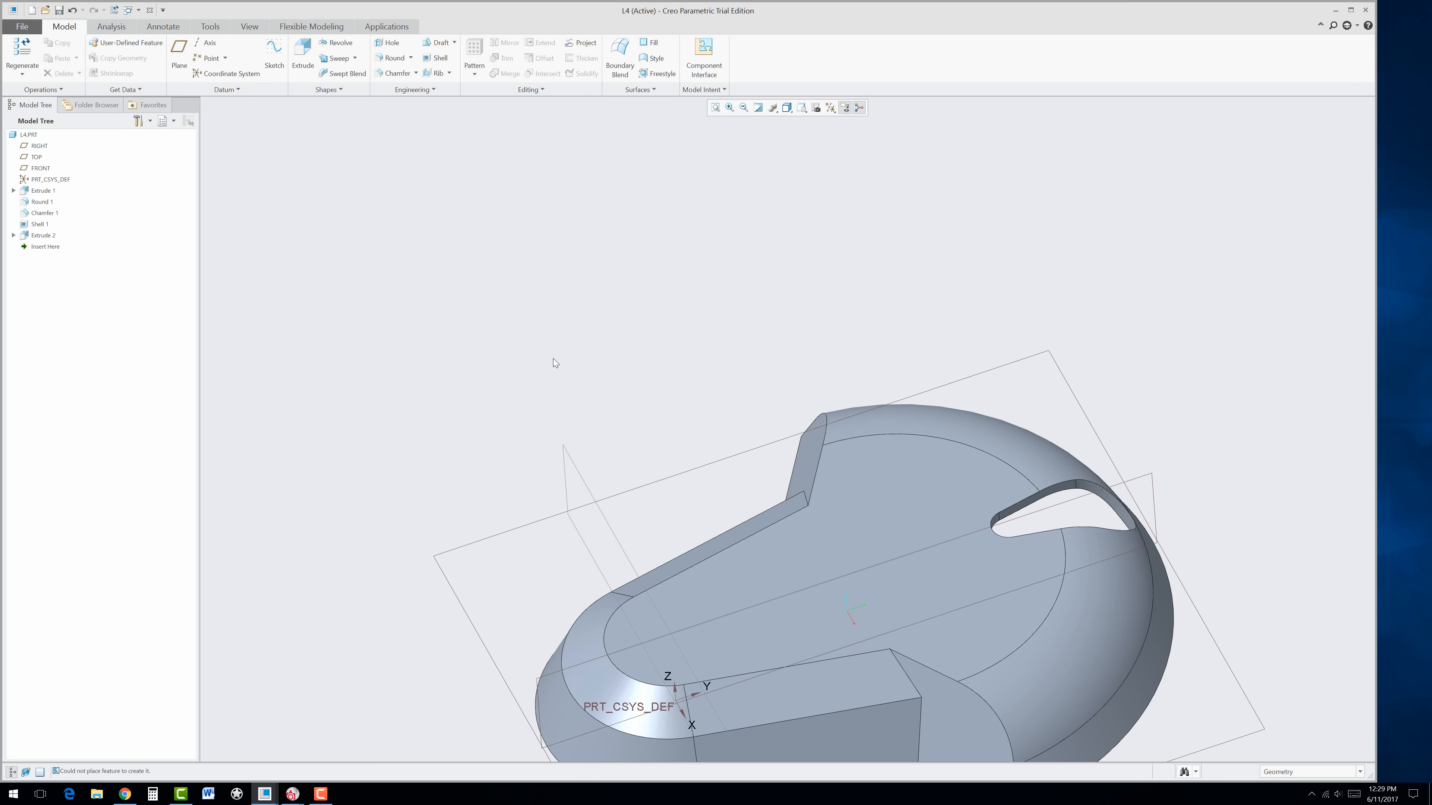
Step: Roll the model back by moving the insertion point to just before the teardrop cut, after the shell
scroll(552, 359, down, 3)
scroll(733, 492, up, 3)
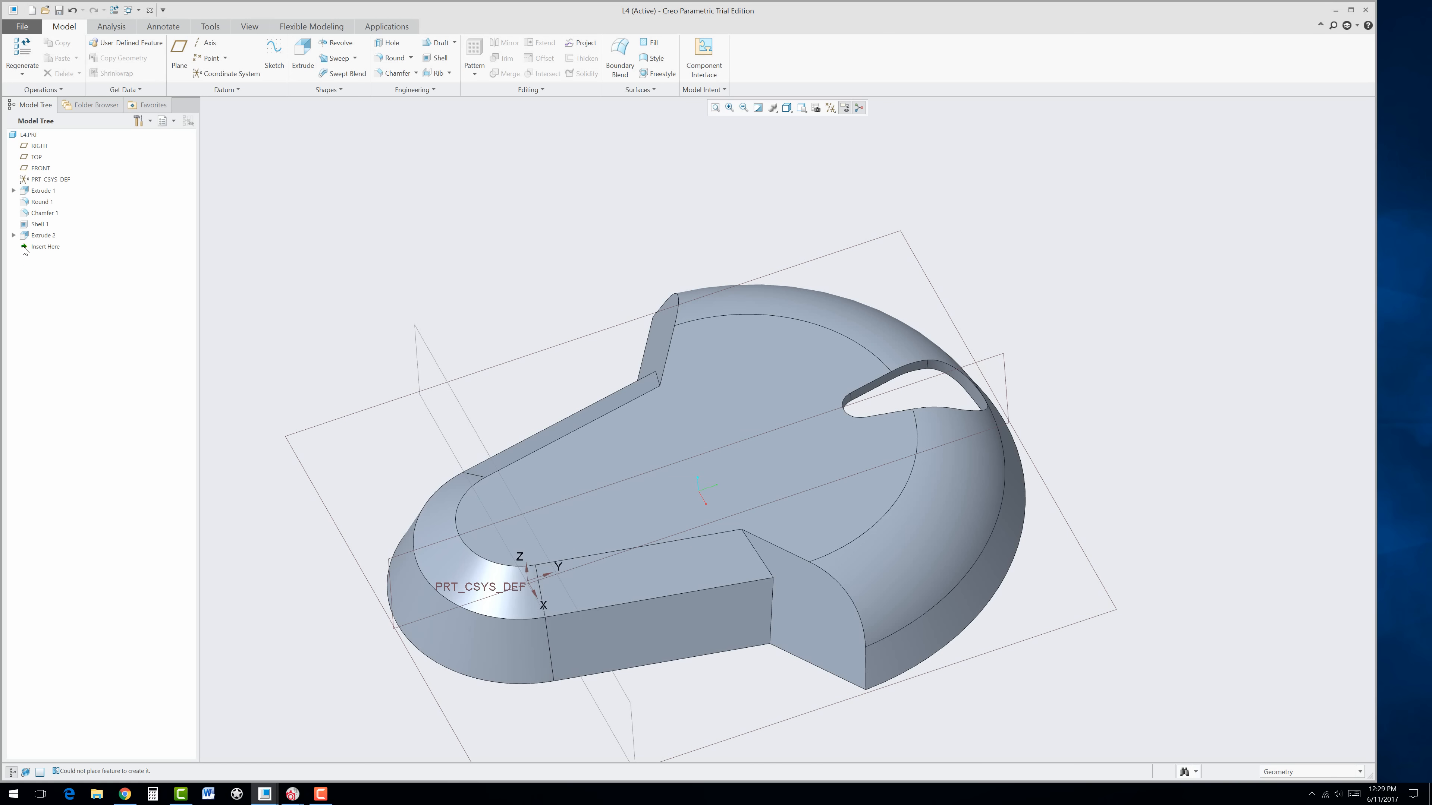
drag(24, 250, 27, 230)
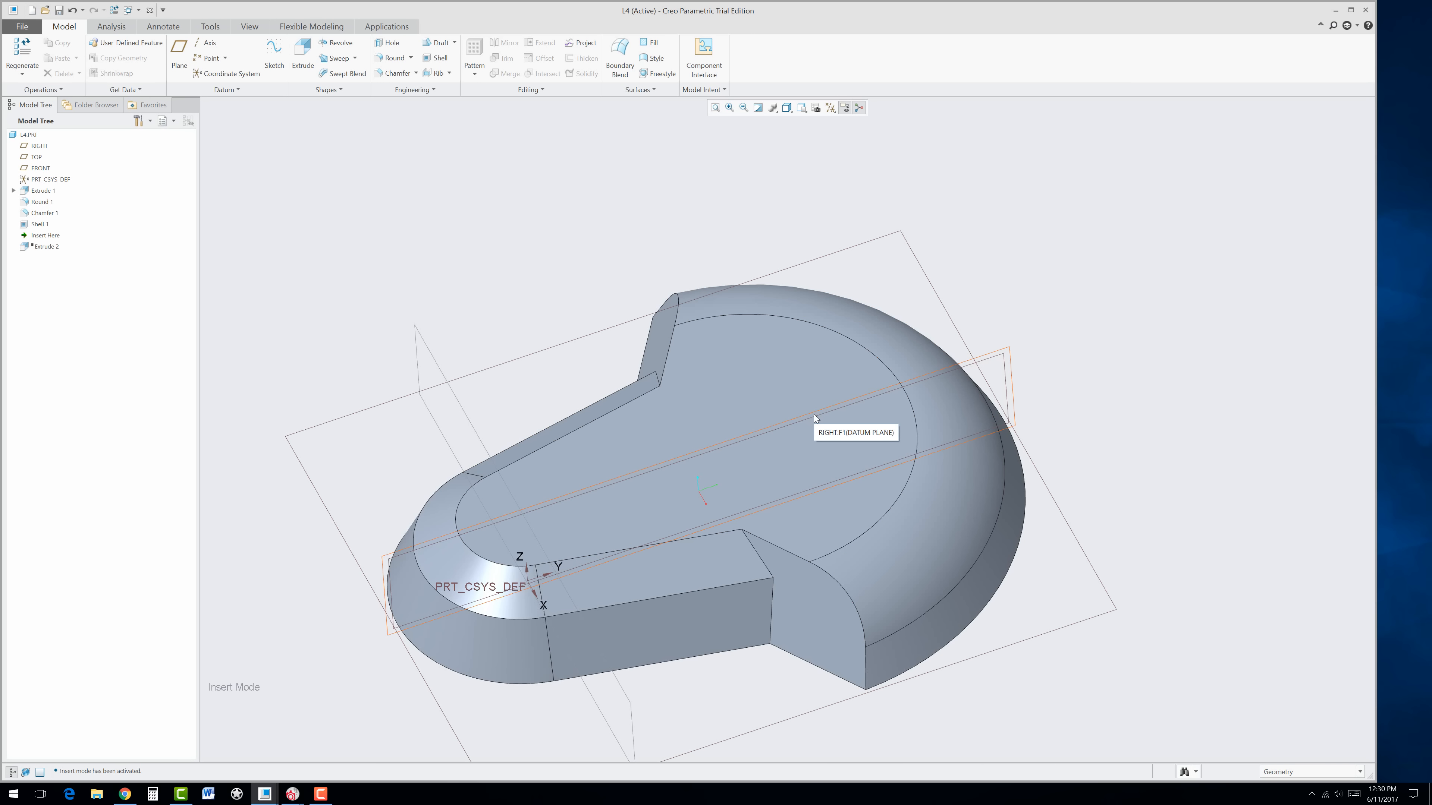
Step: Start an extrusion on the body's flat top face and sketch a circle about 0.75 in diameter at the large arc's center
click(787, 392)
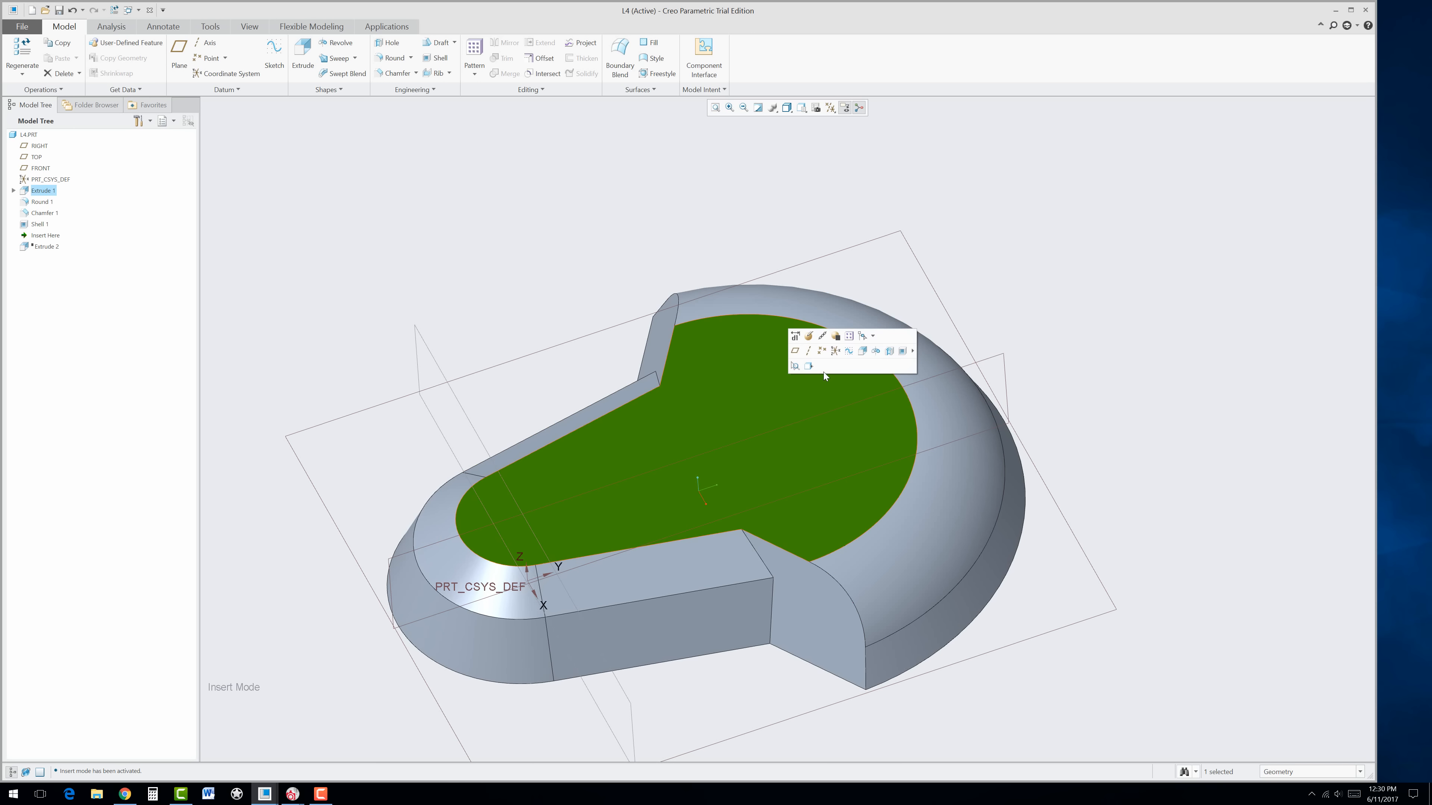
click(857, 353)
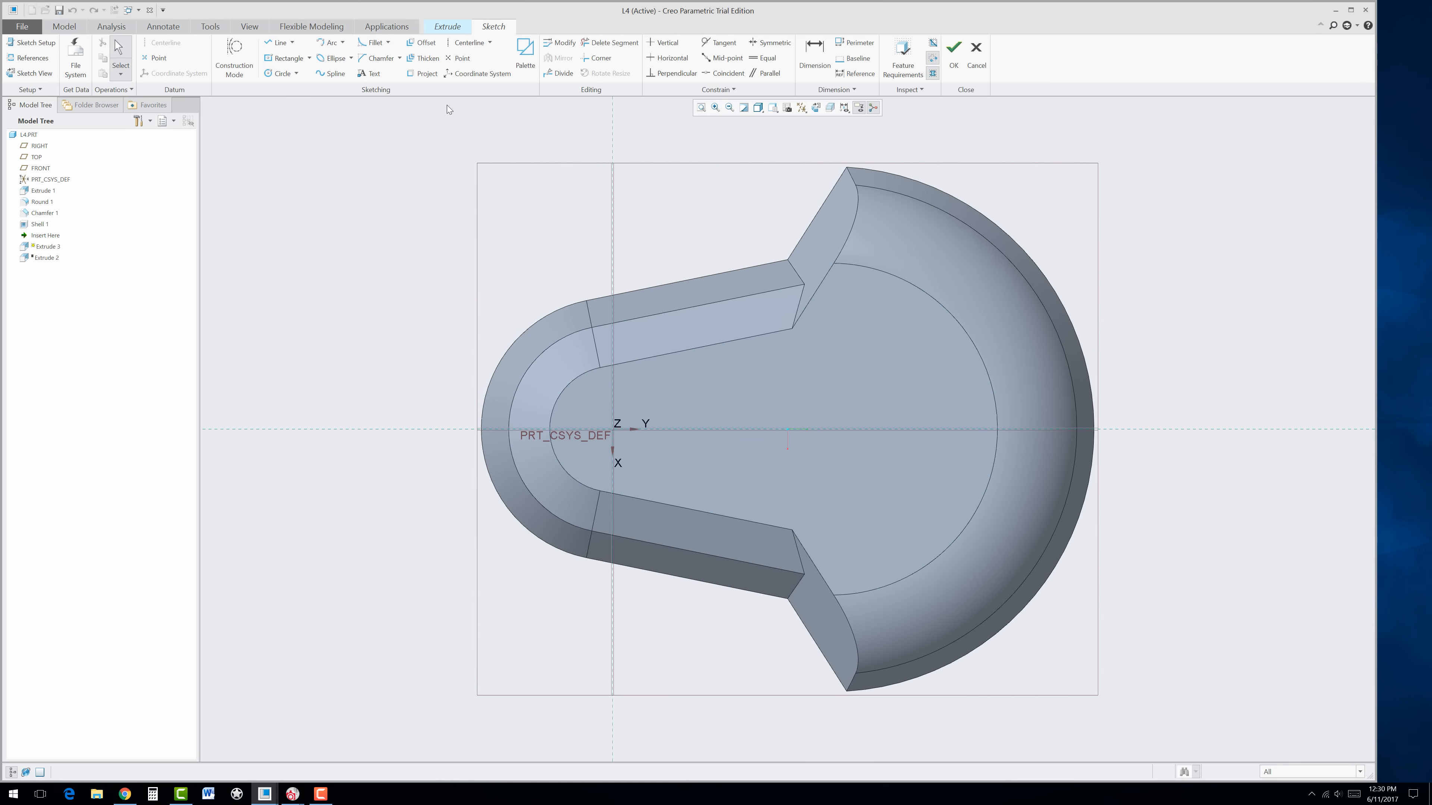
click(282, 73)
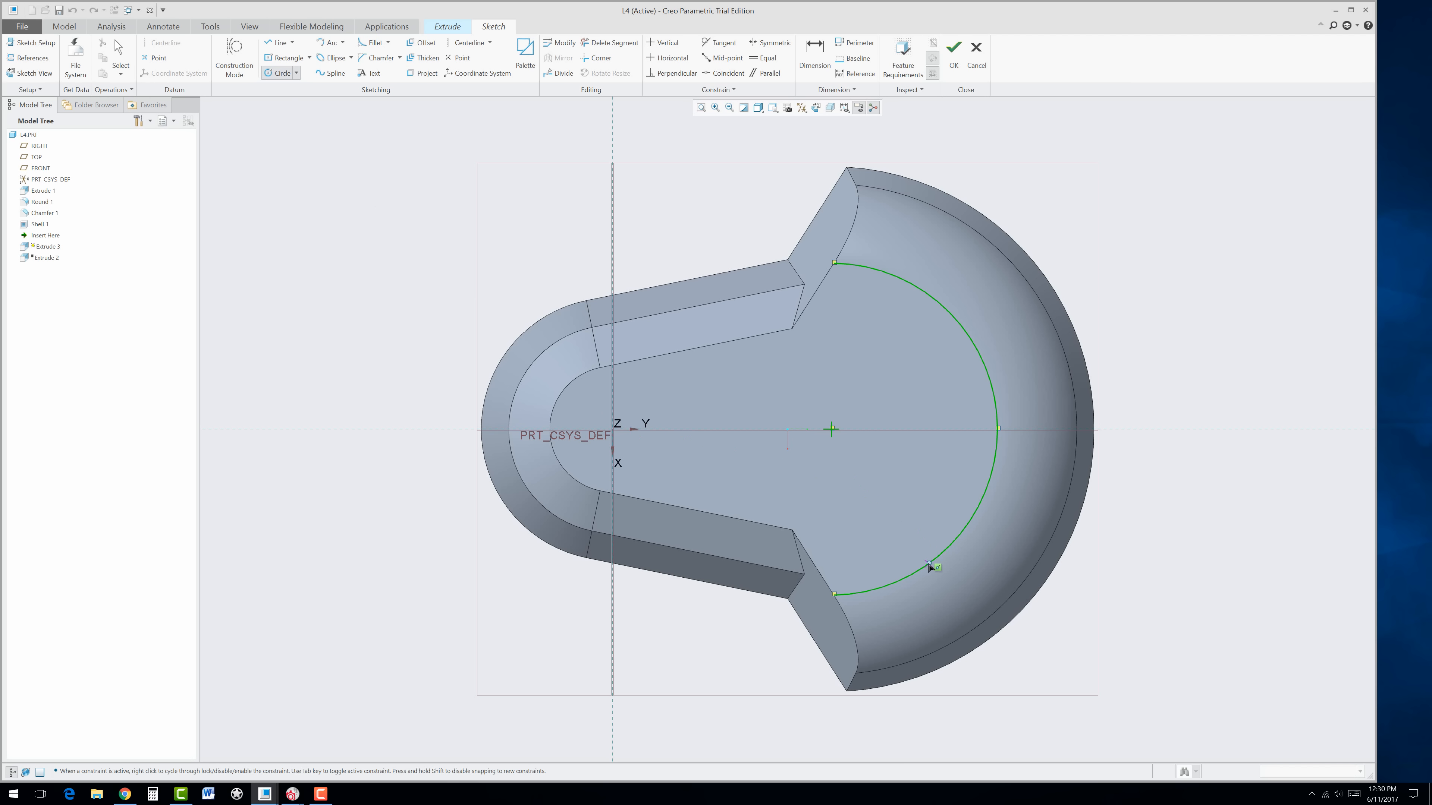
click(894, 463)
middle_click(718, 224)
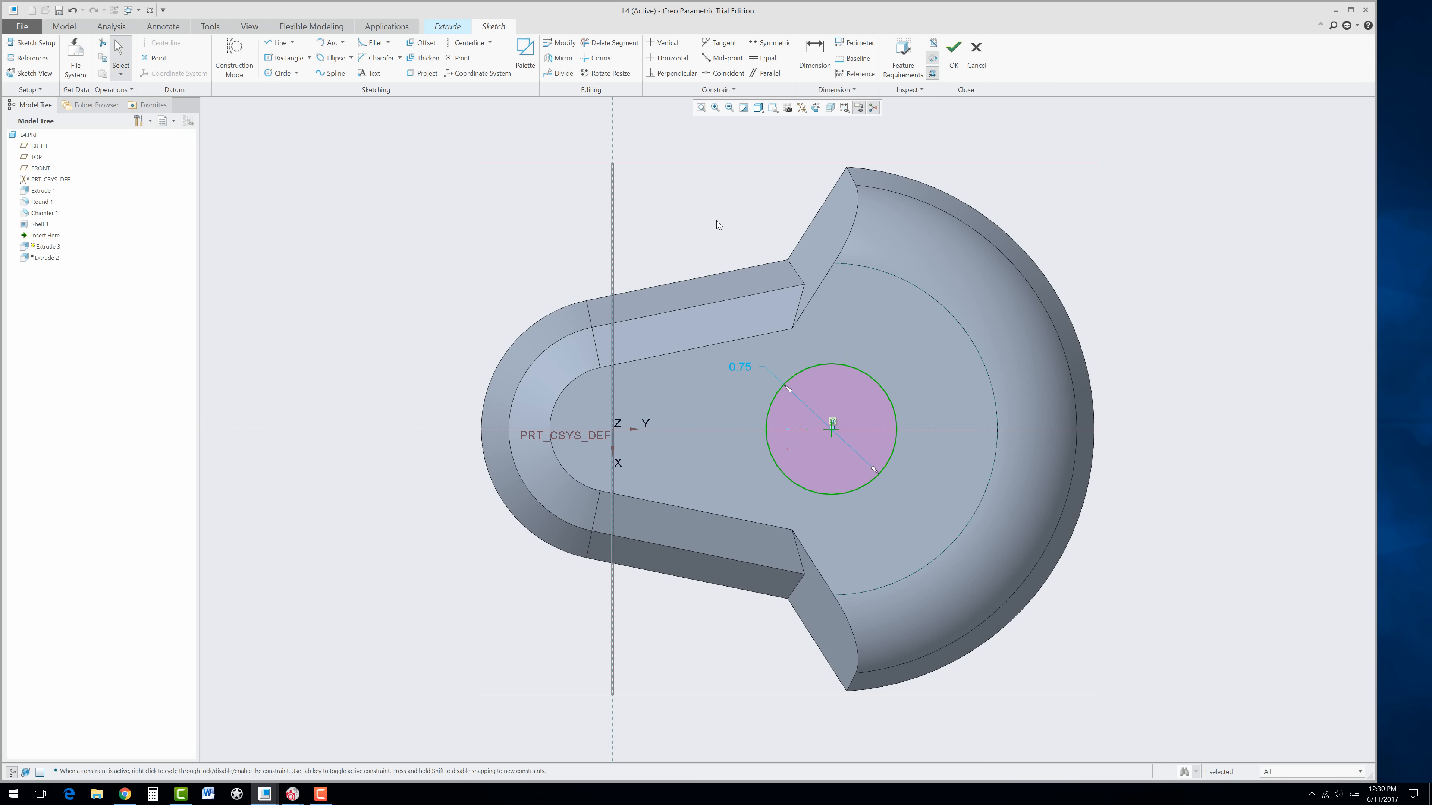
Step: Consult the exercise drawing in the browser and set the circle's diameter to 0.835
click(126, 794)
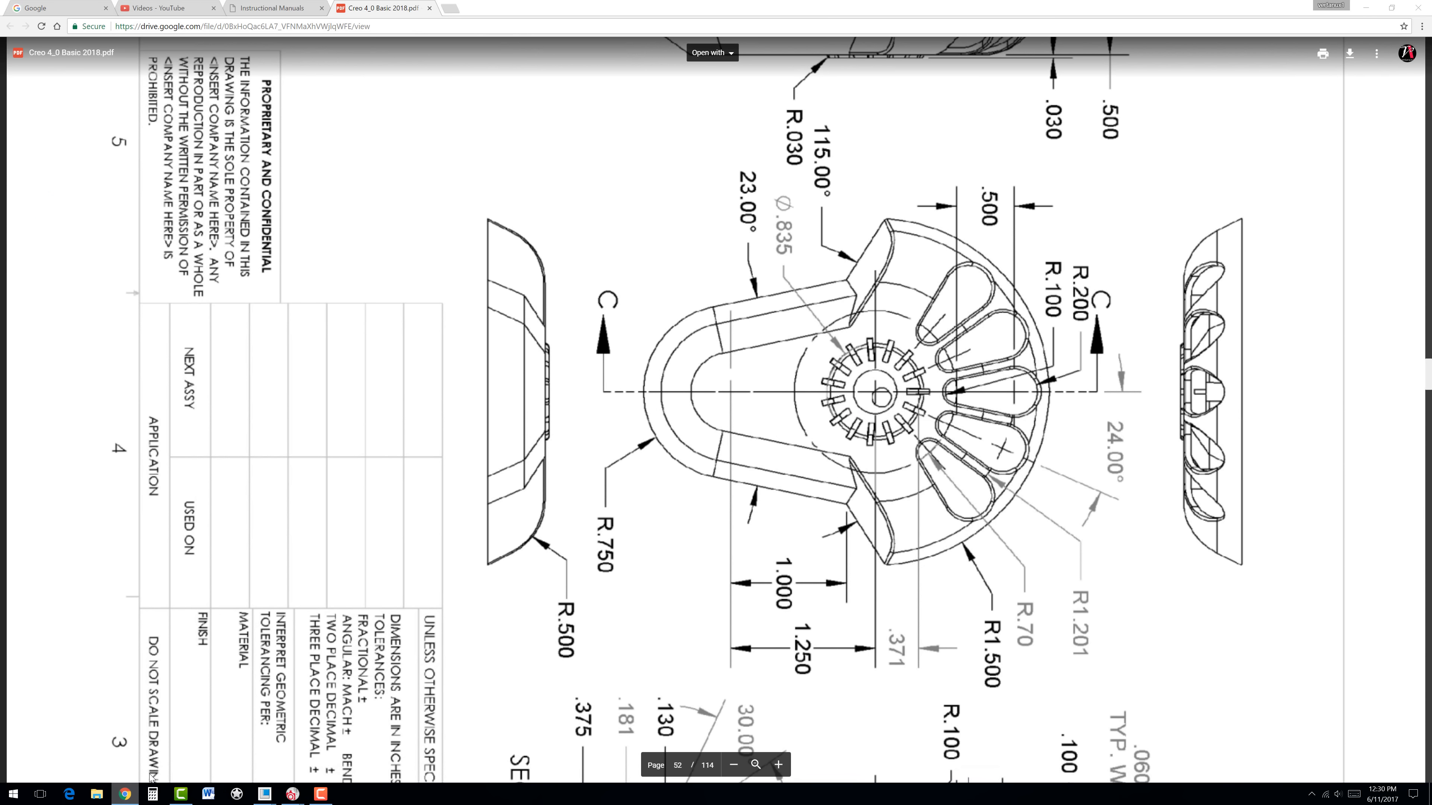
key(alt+Tab)
double_click(748, 367)
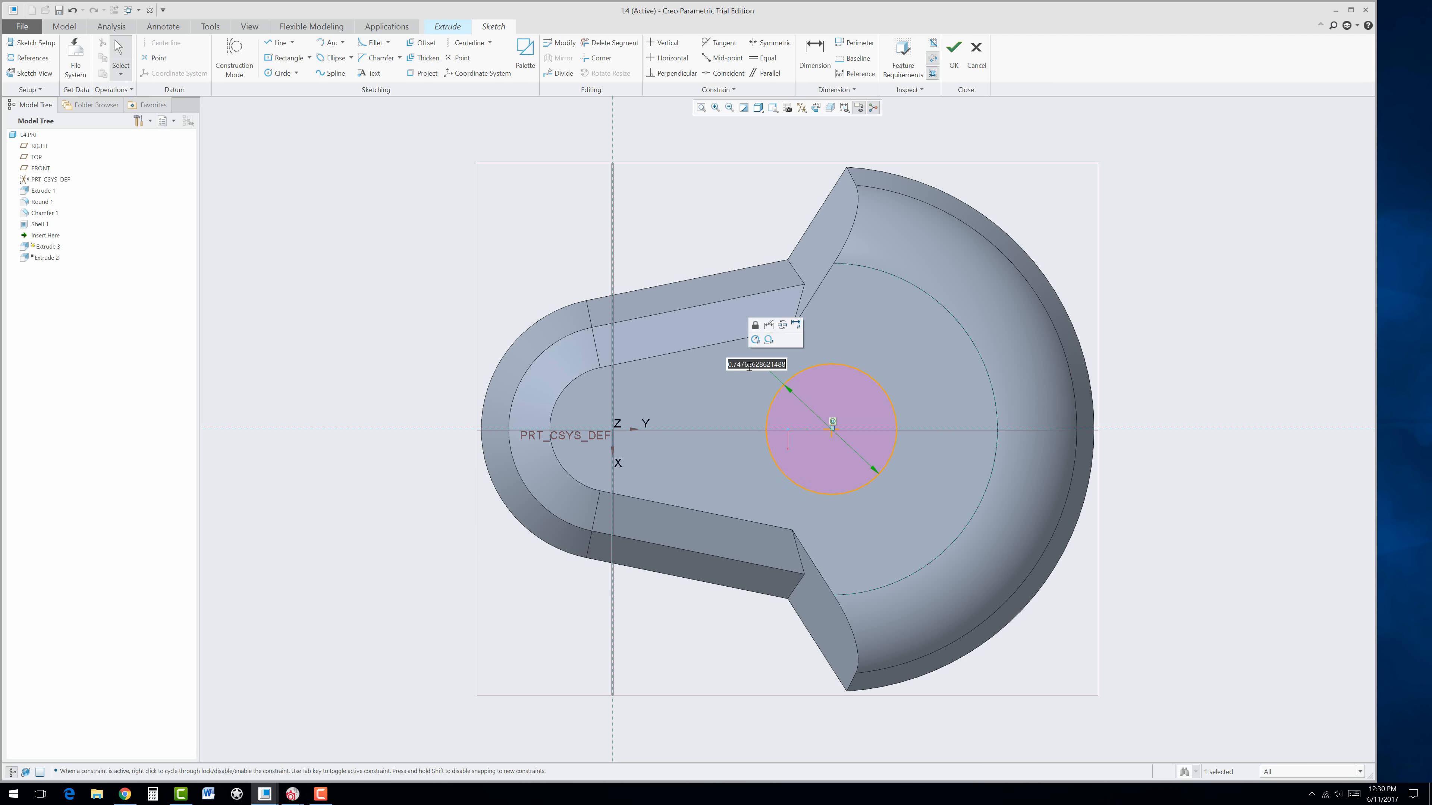
key(Return)
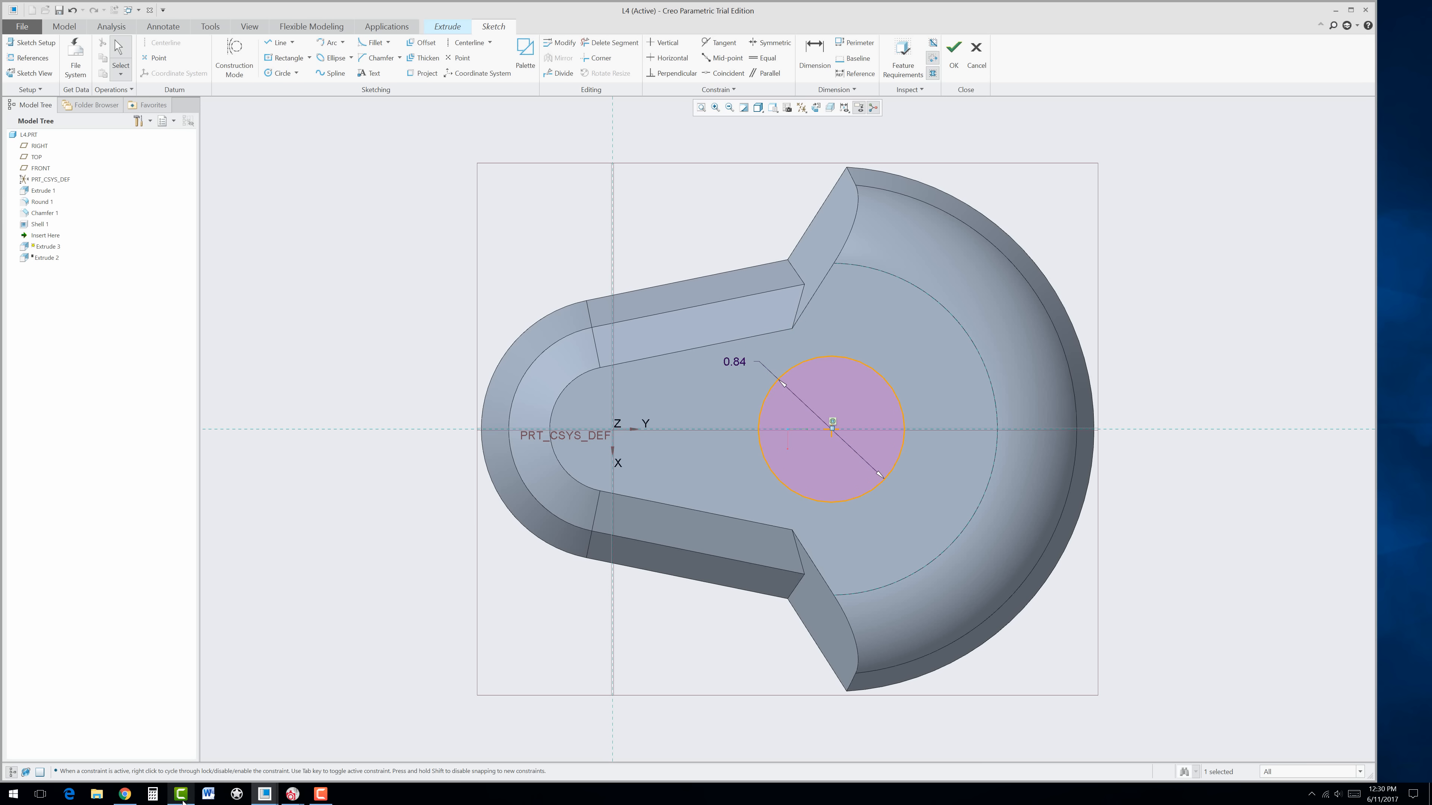
Step: Consult the drawing's side view in the browser for the boss height and extrude the circle 0.03 outward from the top face
click(125, 794)
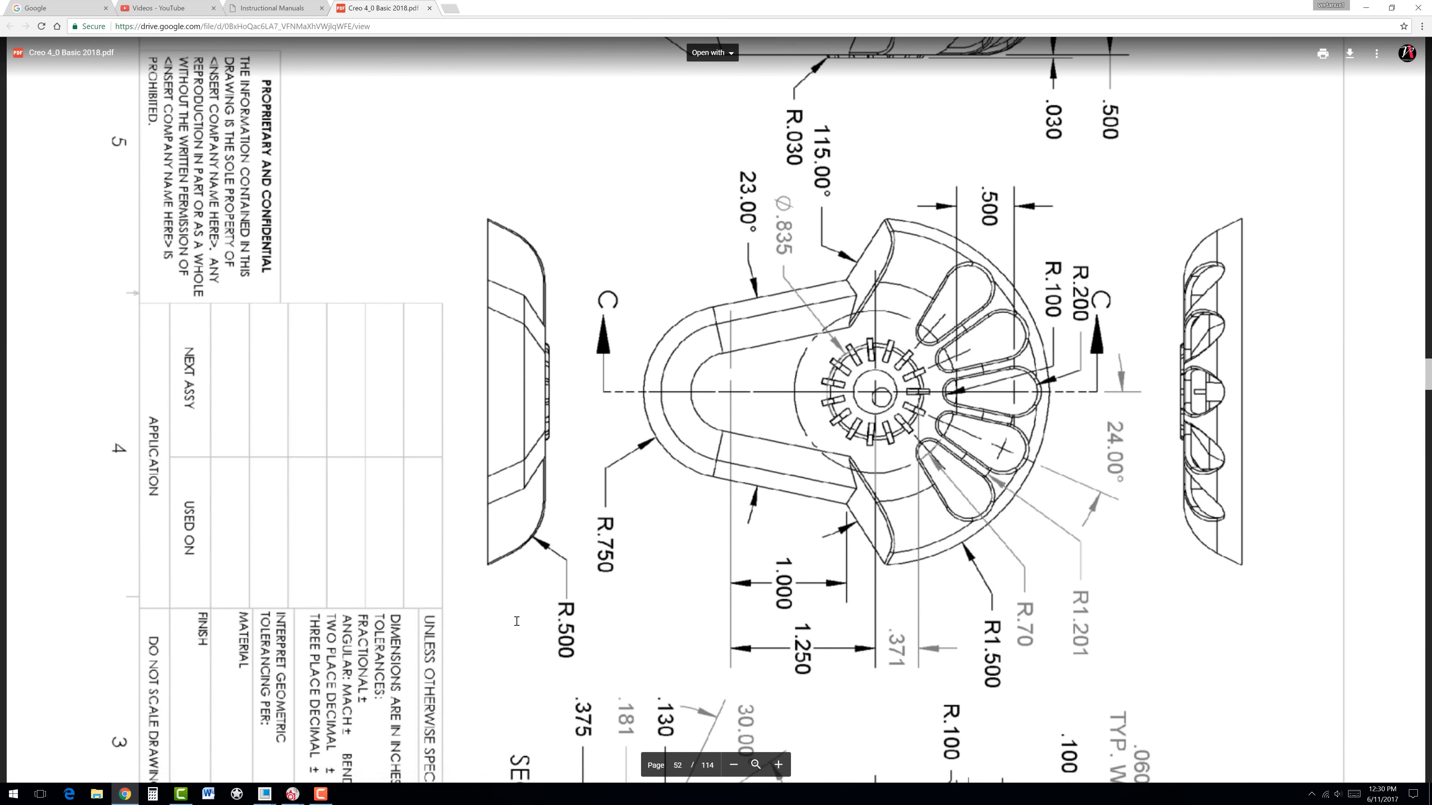
scroll(642, 594, up, 3)
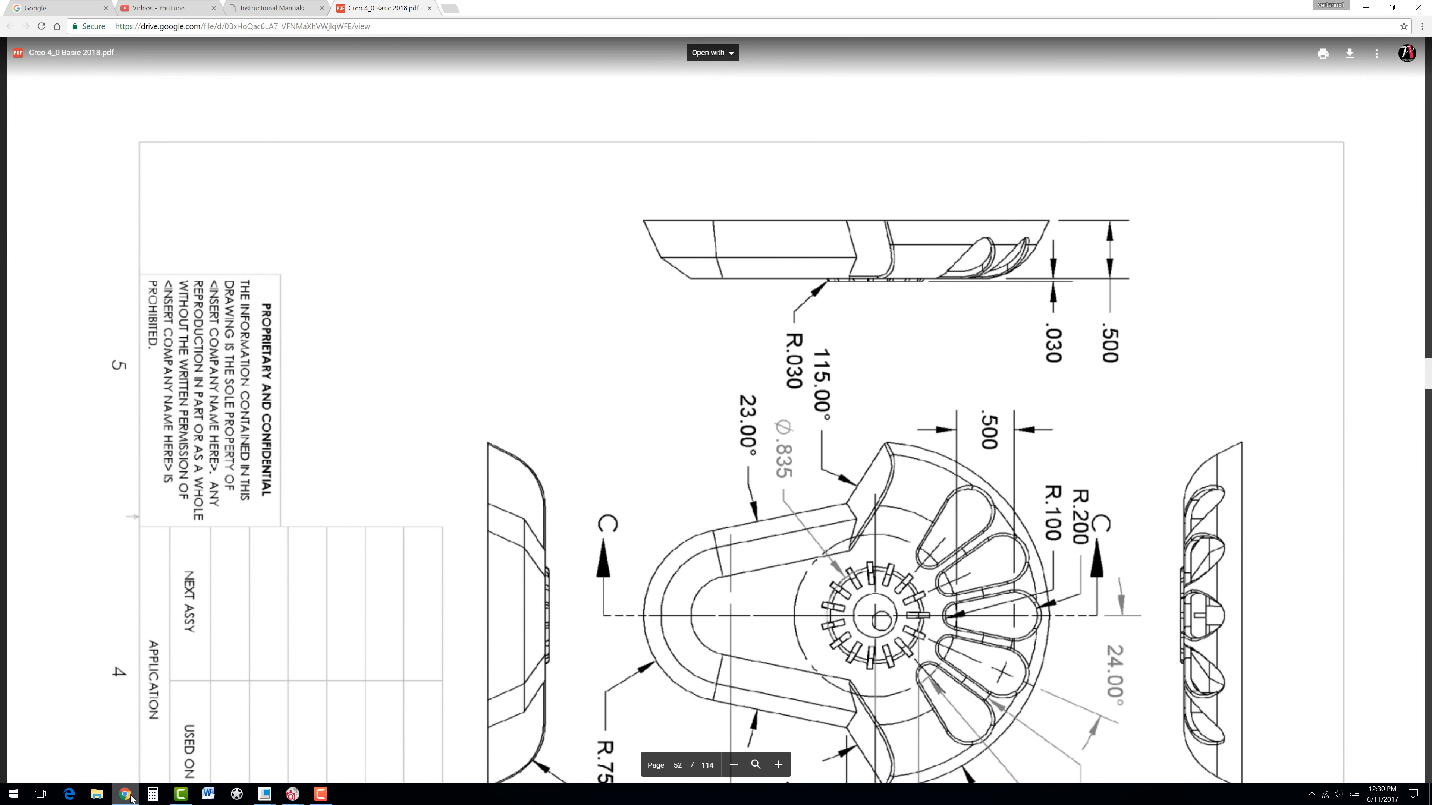
key(alt+Tab)
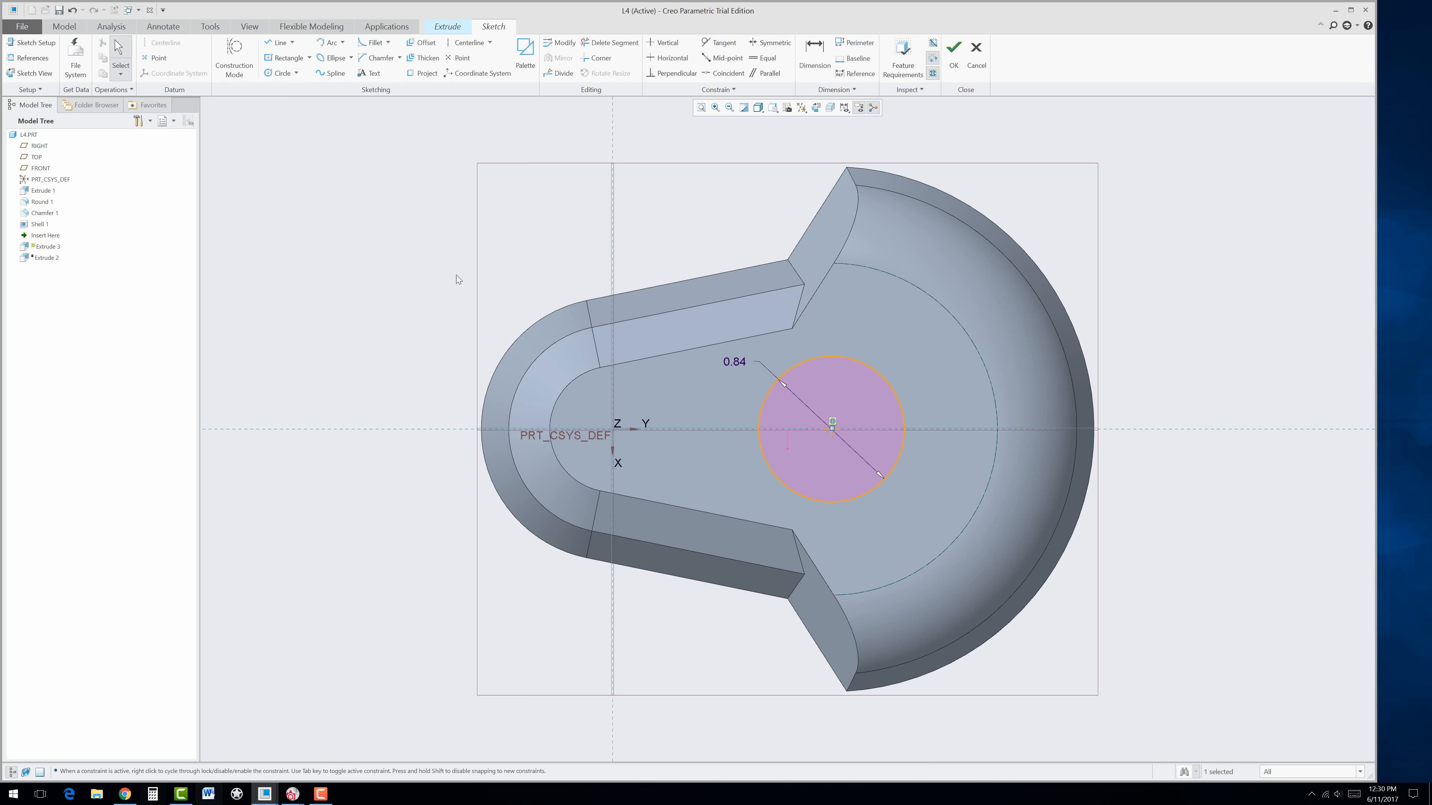
click(954, 63)
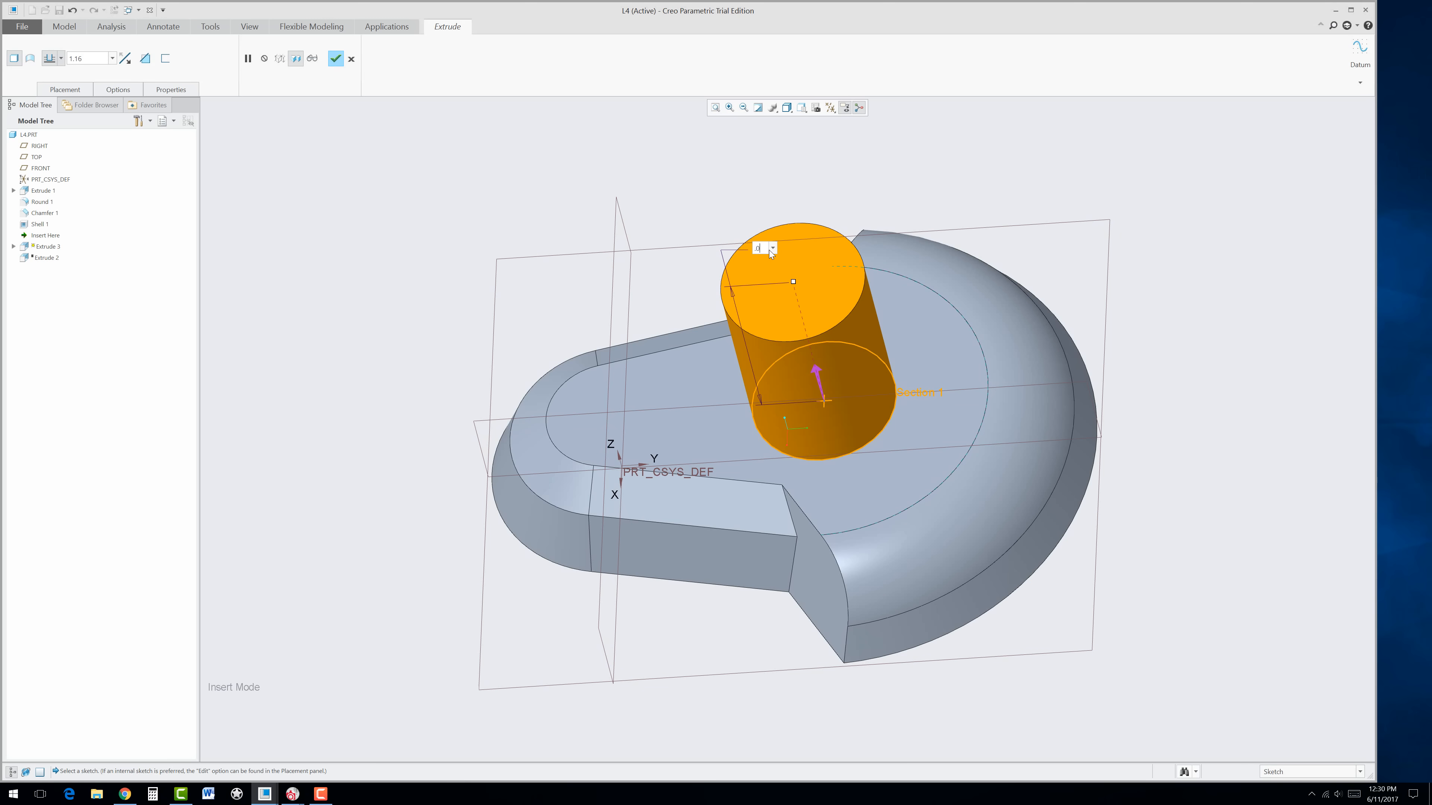
text(0.03)
key(Return)
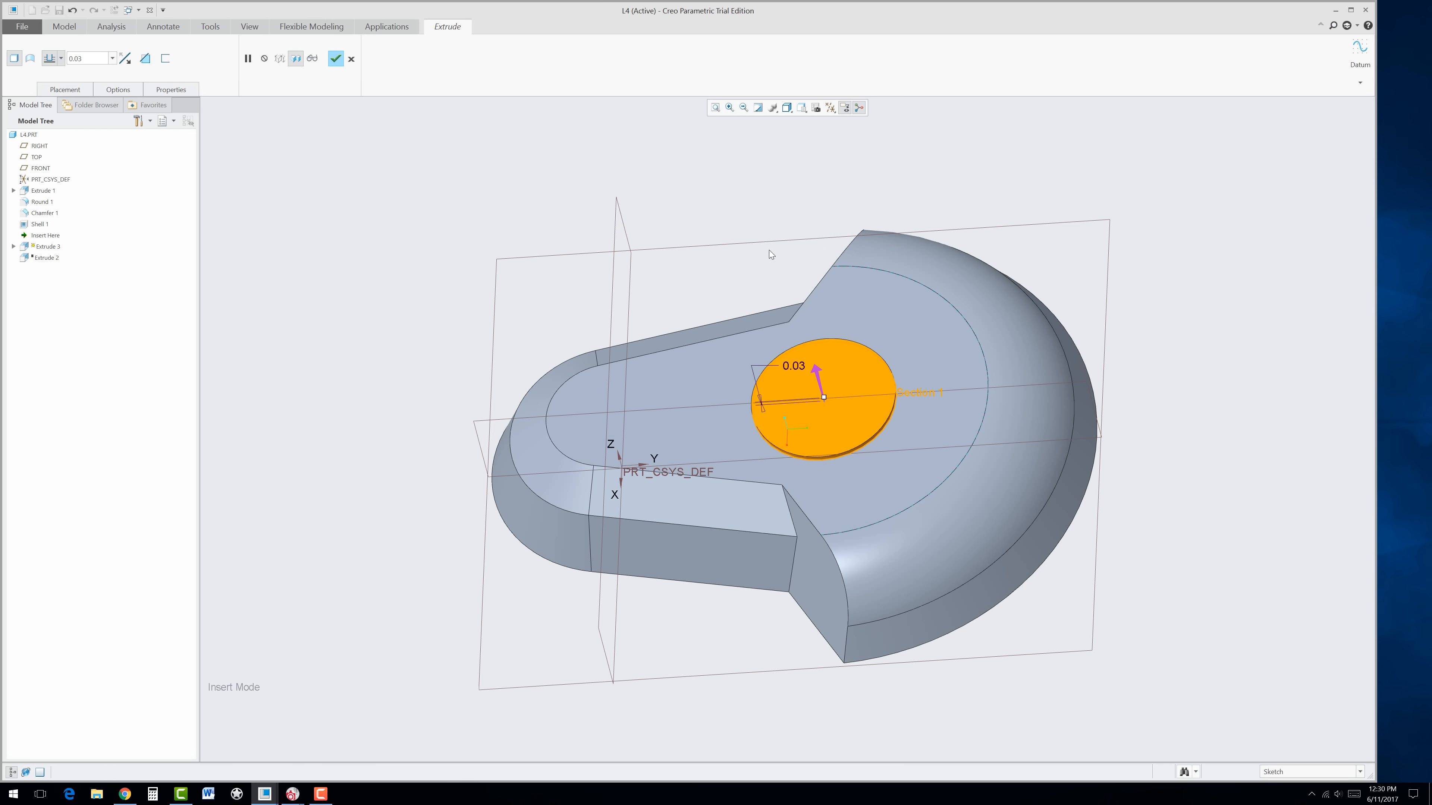
click(335, 58)
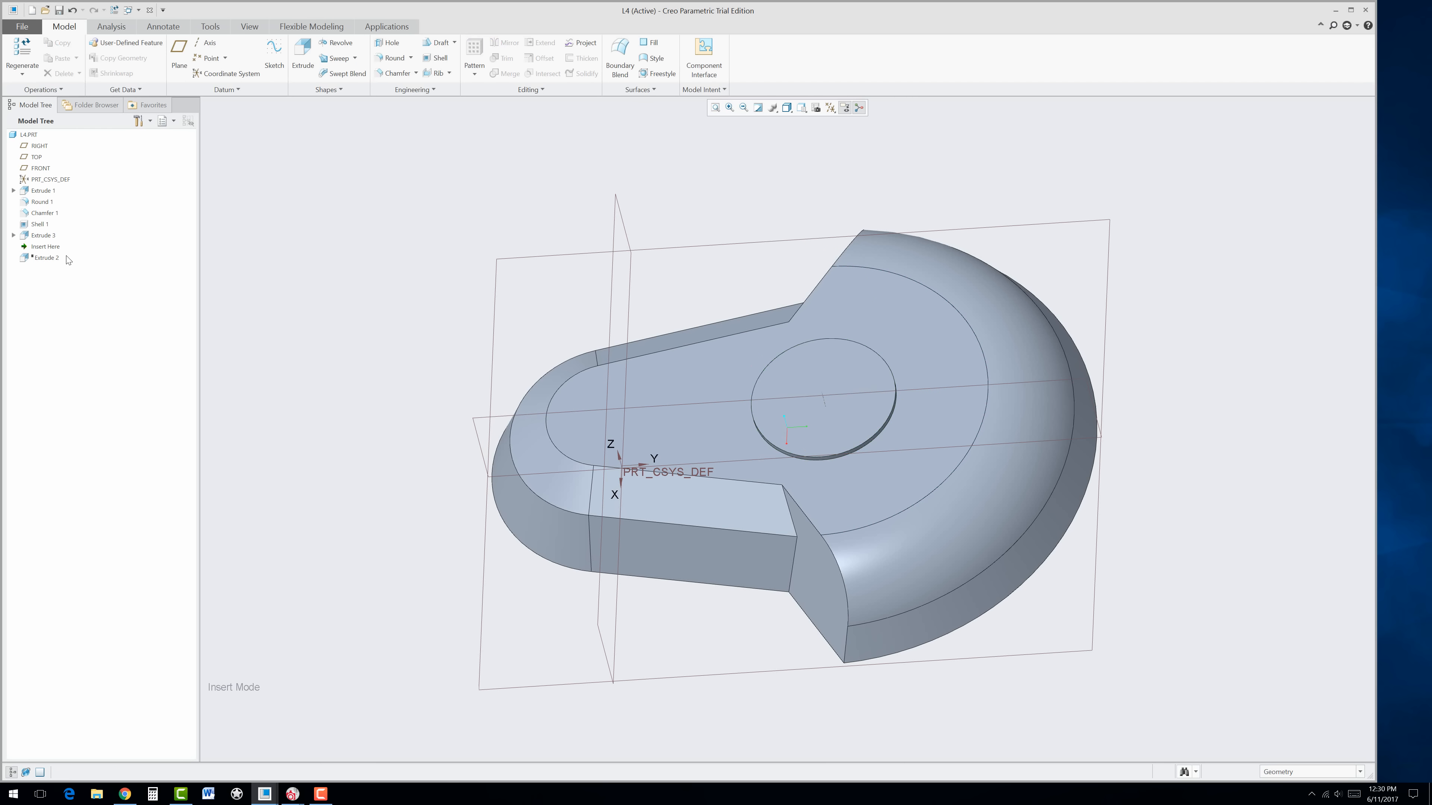
Step: Move the insertion point back to the end of the model so the teardrop cut is regenerated after the round boss
click(28, 248)
drag(28, 251, 30, 266)
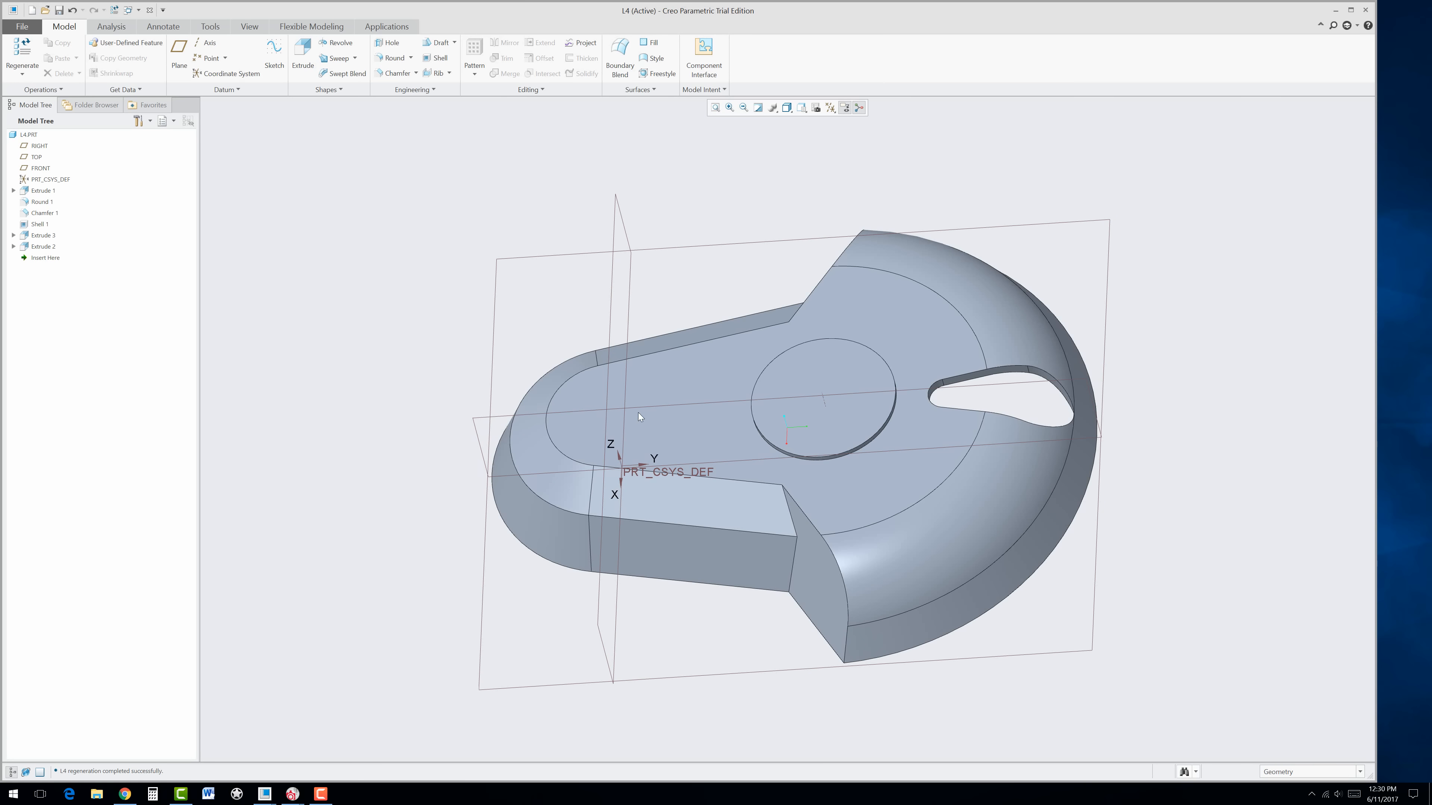
middle_drag(639, 416, 907, 382)
scroll(908, 383, up, 4)
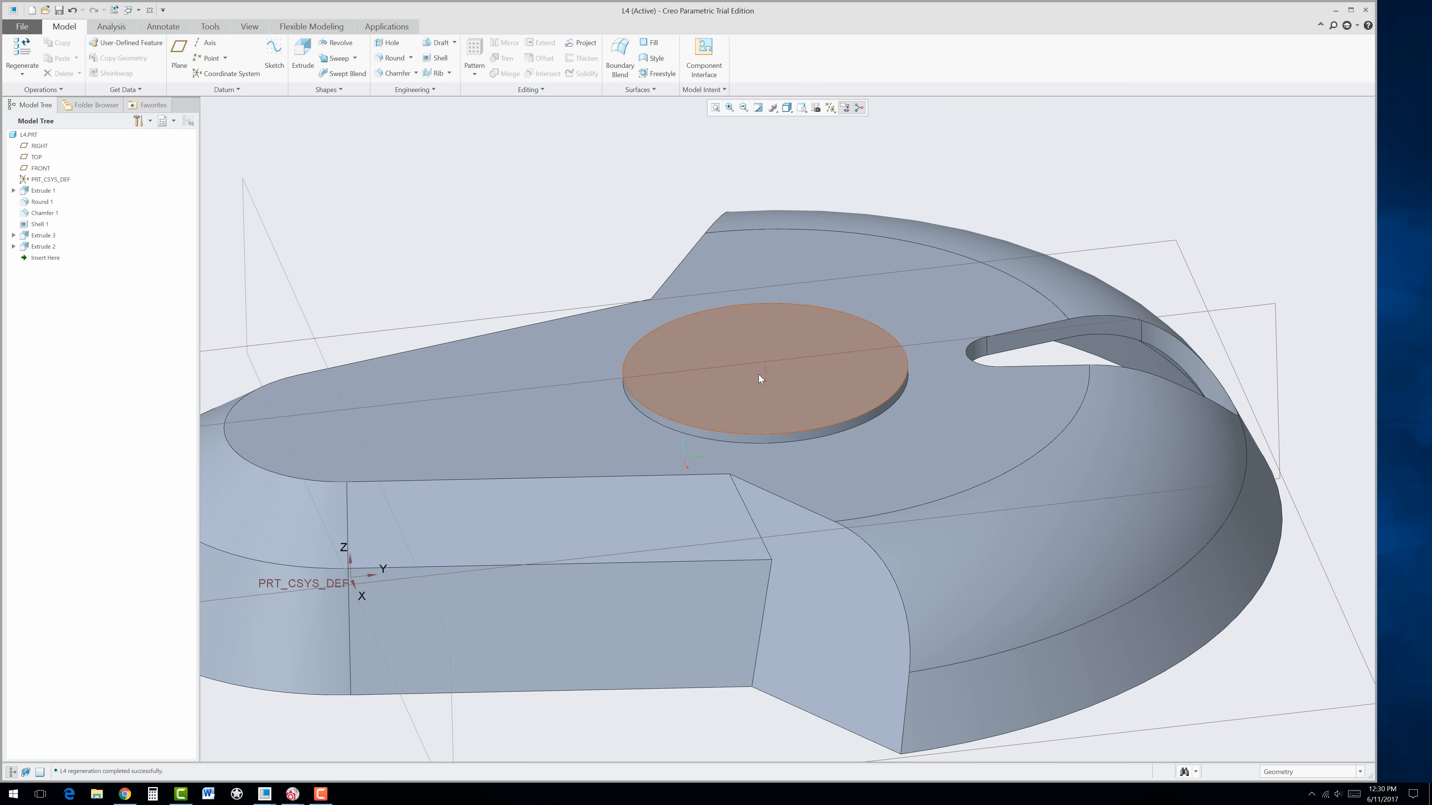
mouse_move(767, 382)
middle_down()
mouse_move(841, 455)
mouse_move(832, 463)
middle_up()
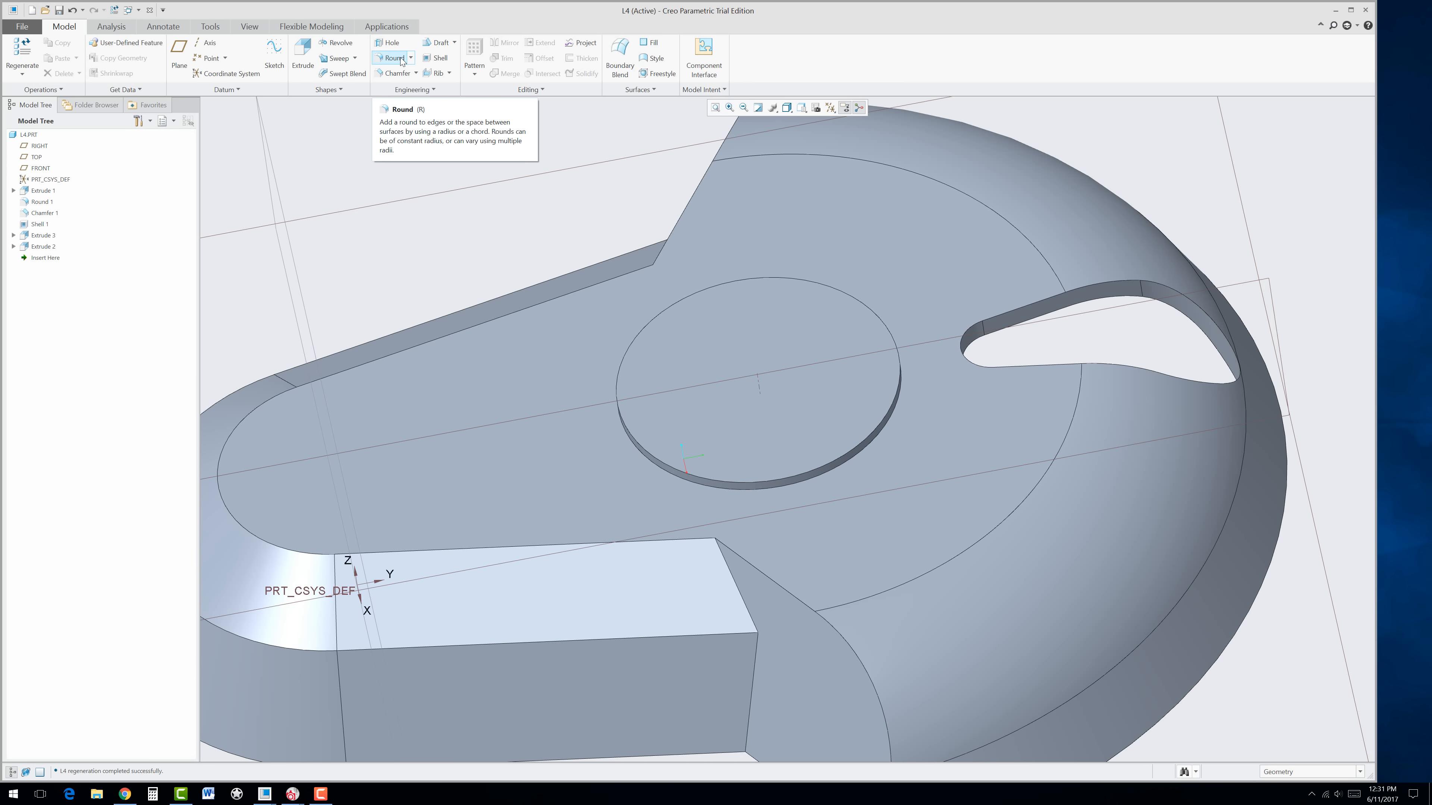
scroll(527, 275, up, 2)
middle_drag(526, 275, 671, 338)
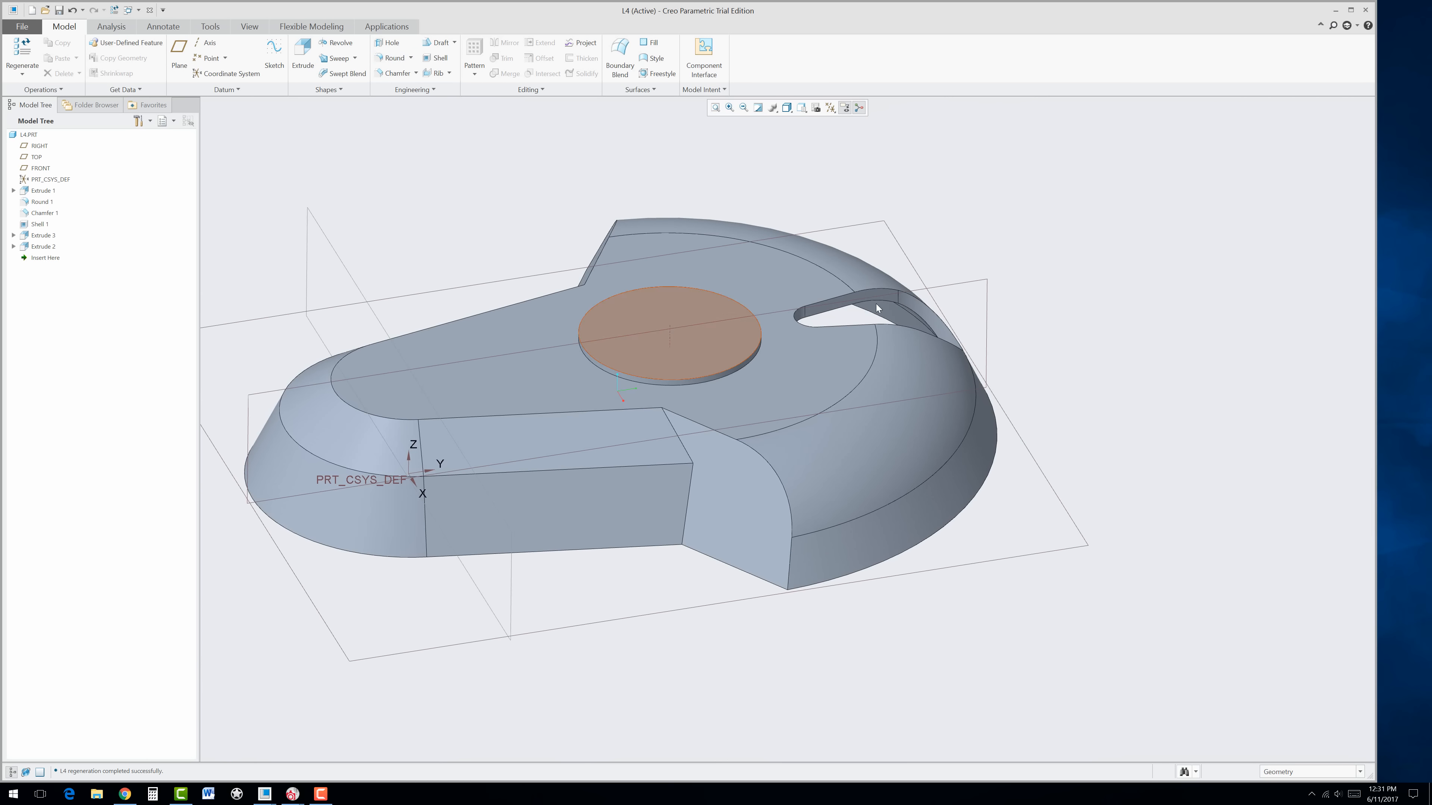
click(990, 285)
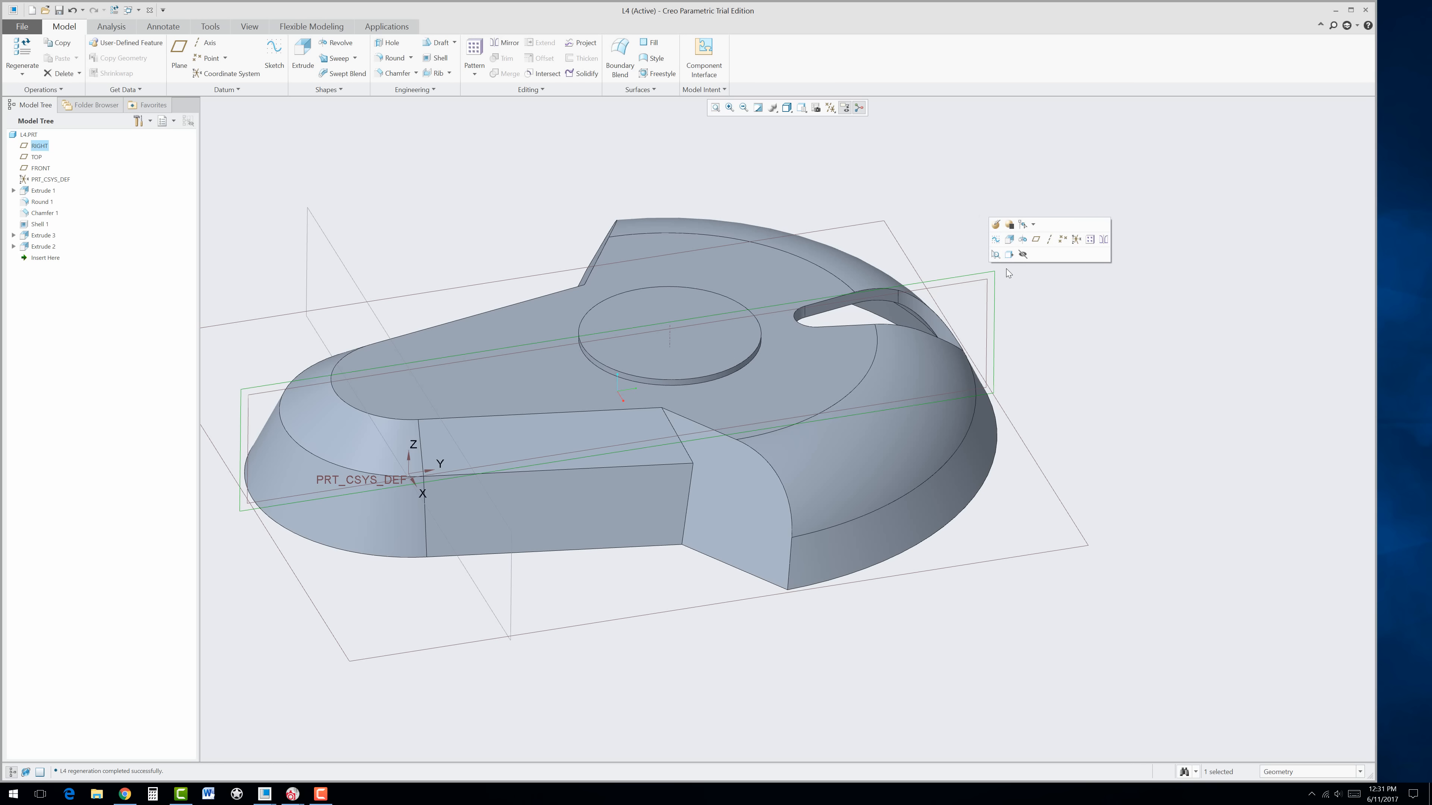
click(996, 225)
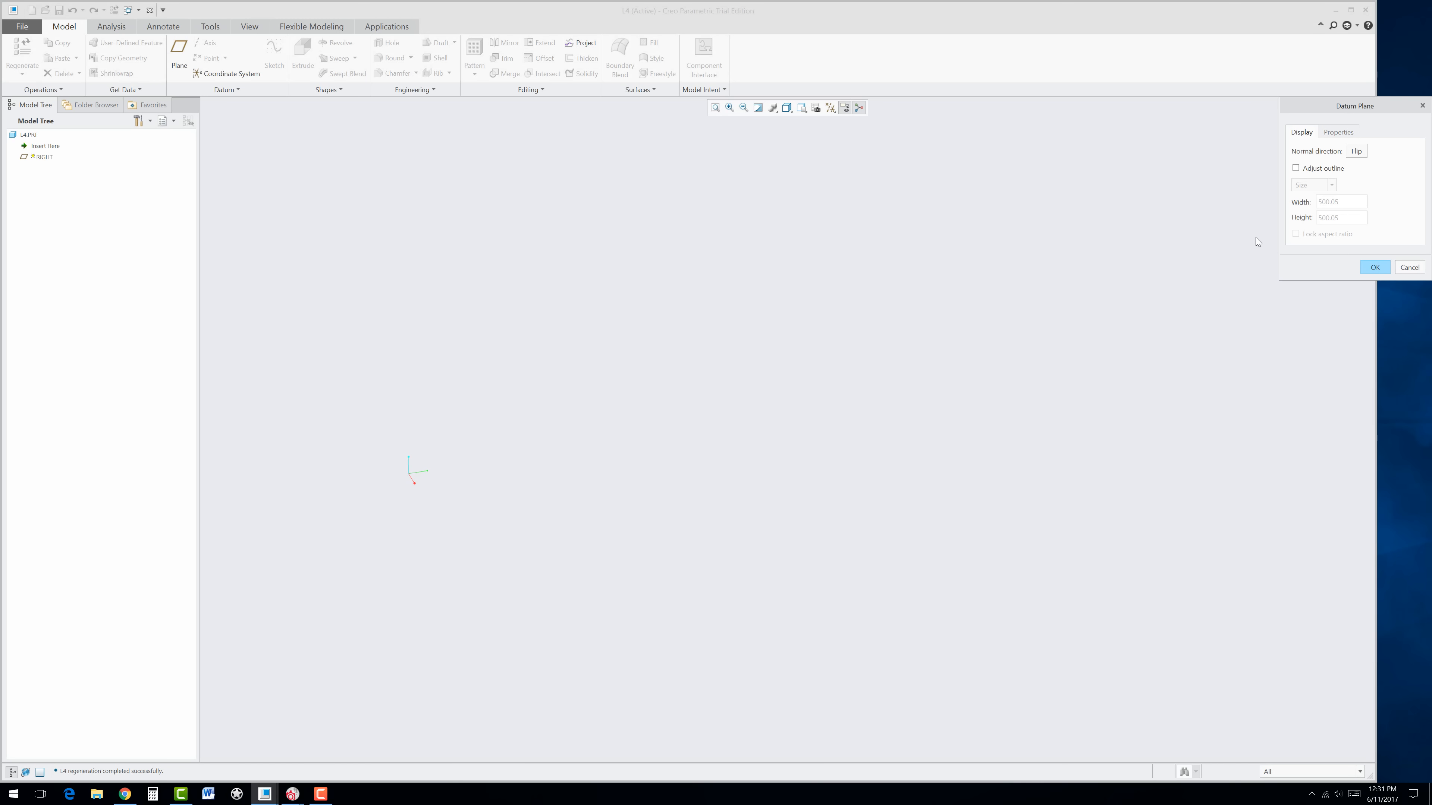
click(1412, 264)
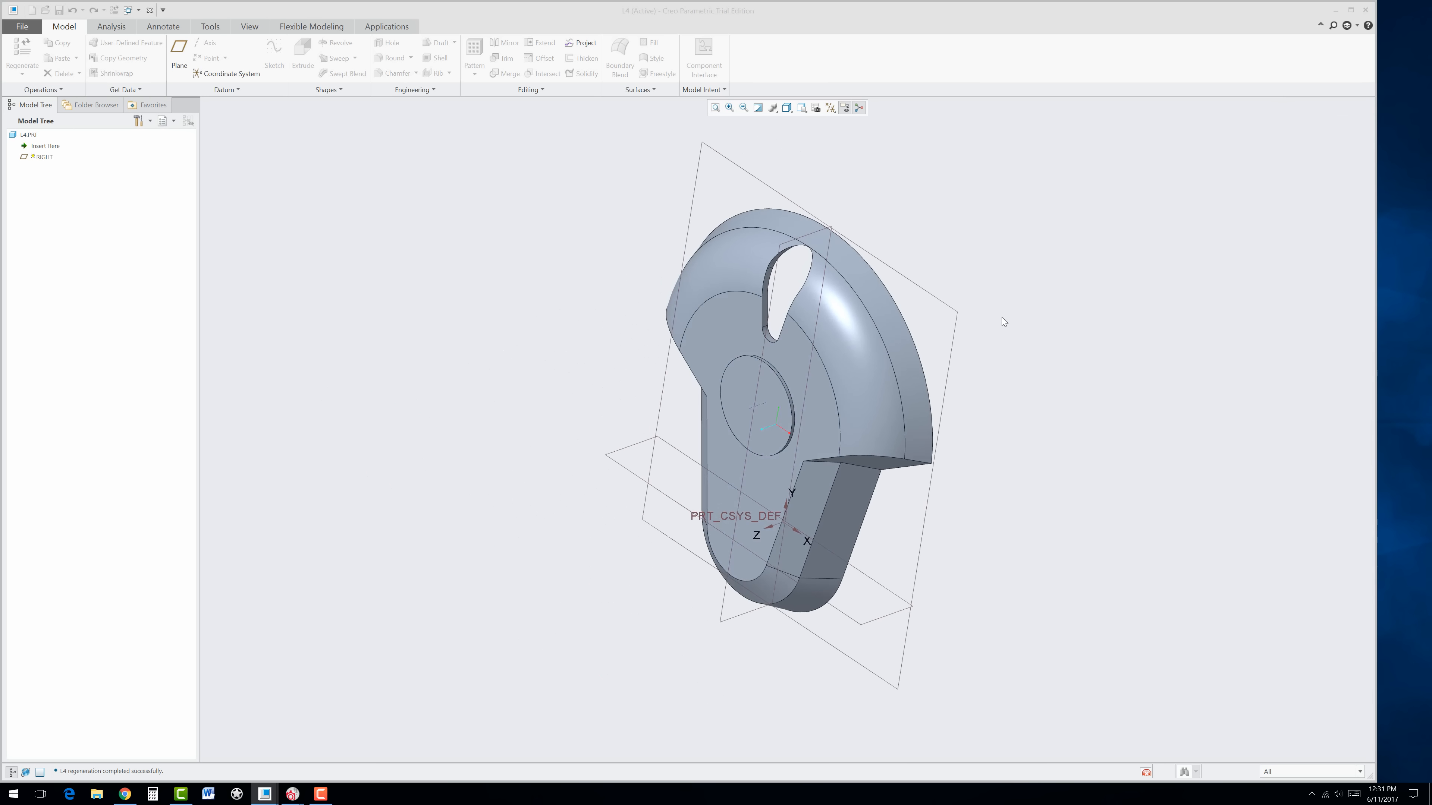
middle_drag(670, 443, 909, 429)
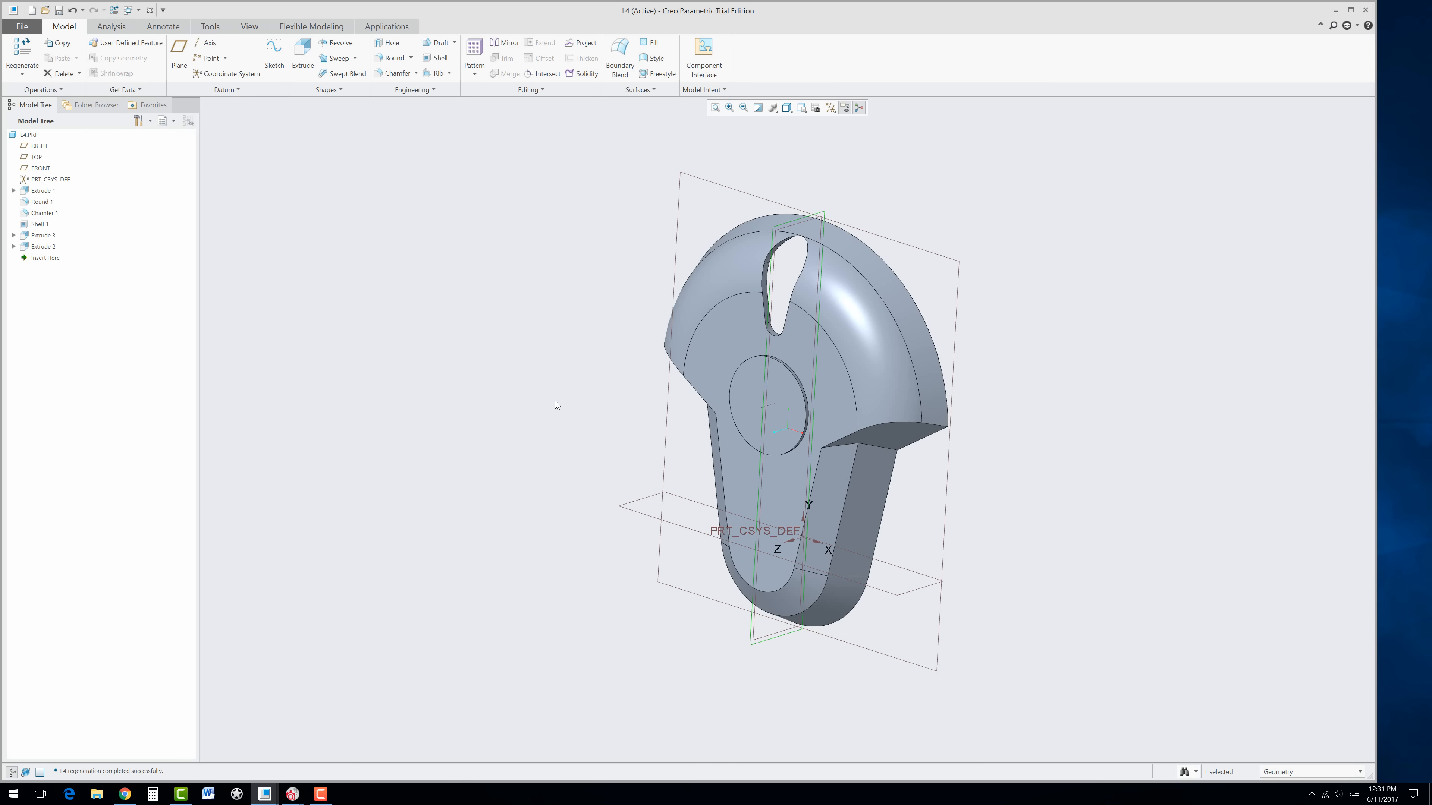
Step: Start an axis pattern of the teardrop cut around the round boss's center axis
mouse_move(611, 376)
middle_down()
mouse_move(639, 322)
mouse_move(590, 435)
mouse_move(630, 405)
mouse_move(954, 356)
mouse_move(849, 334)
middle_up()
scroll(953, 353, down, 3)
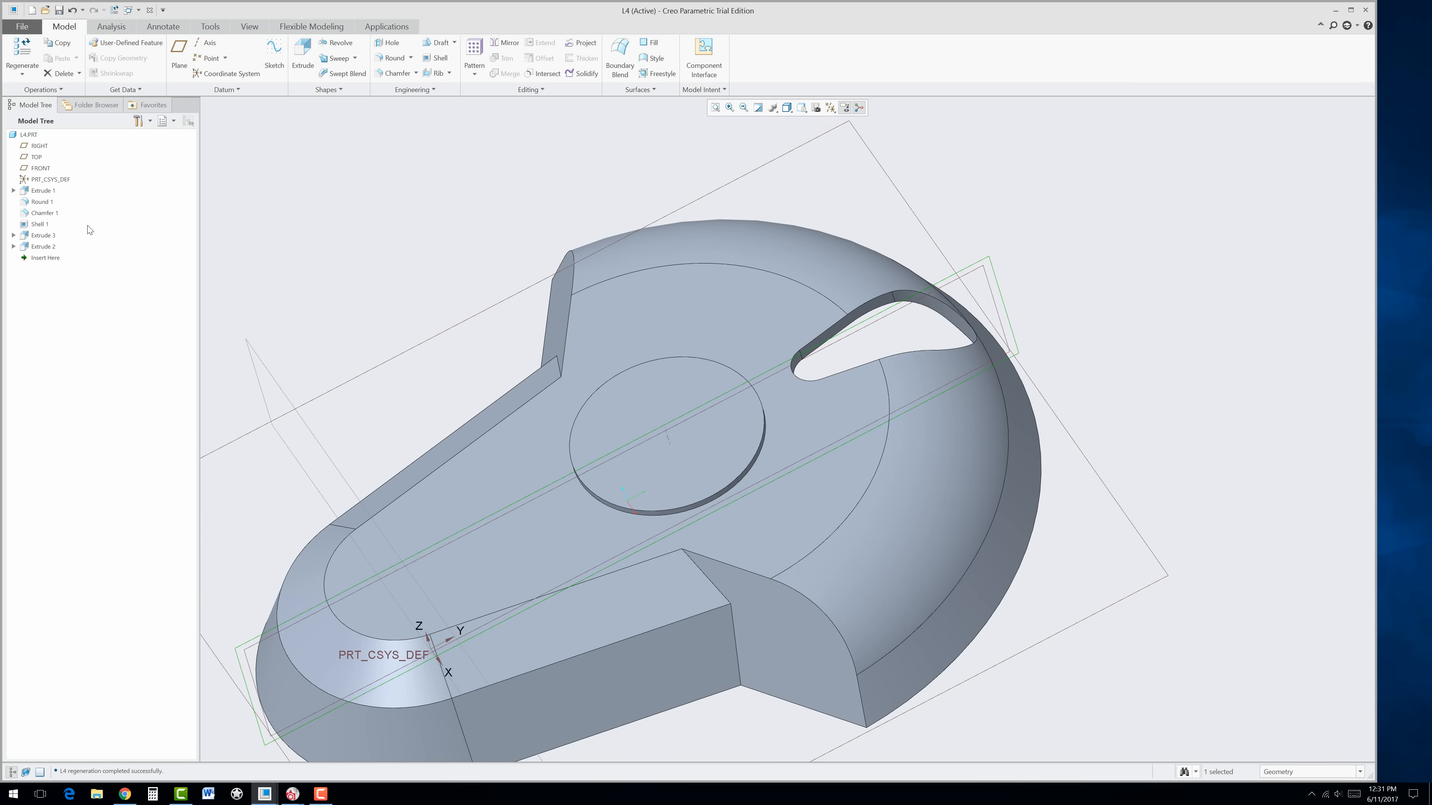
click(42, 246)
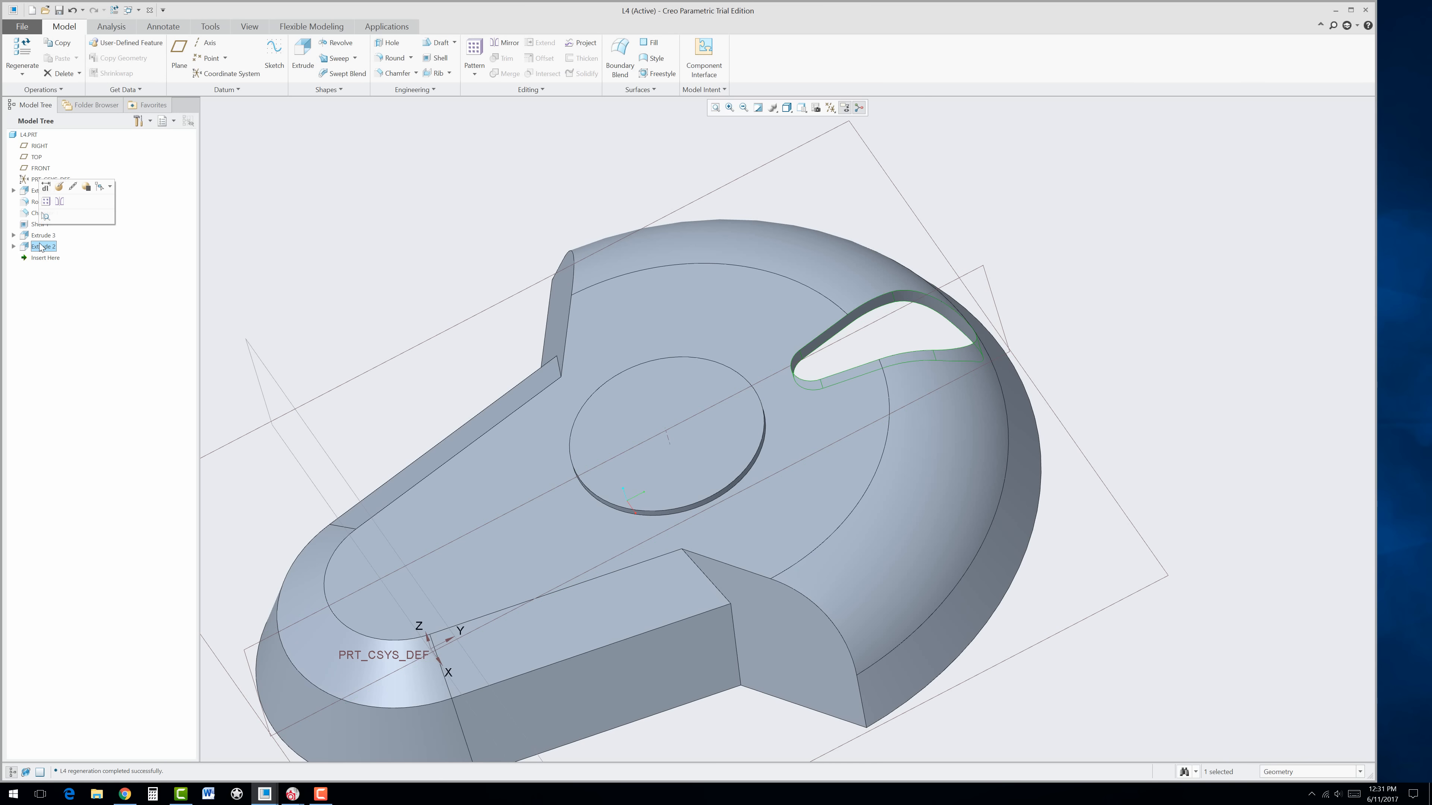
click(475, 57)
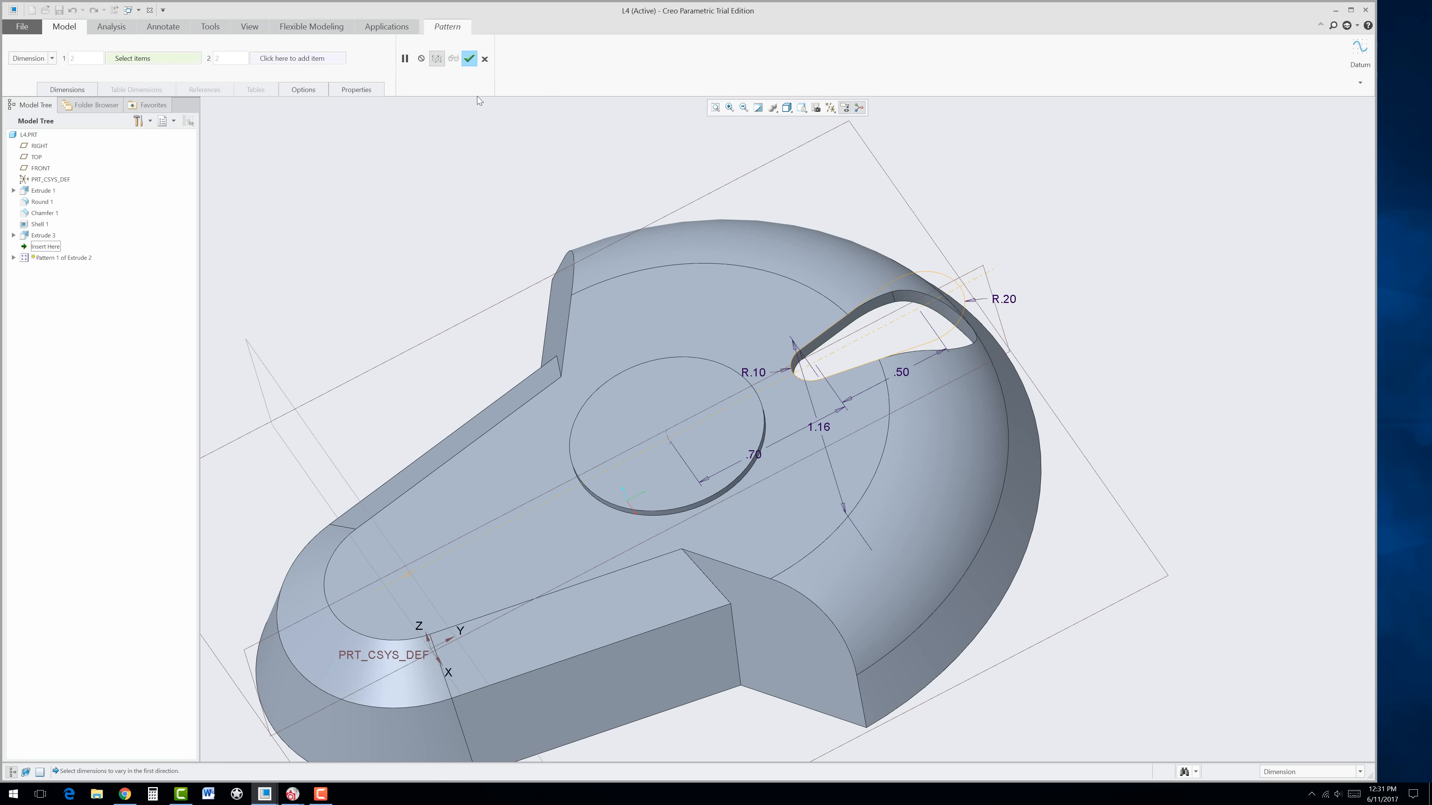
click(51, 59)
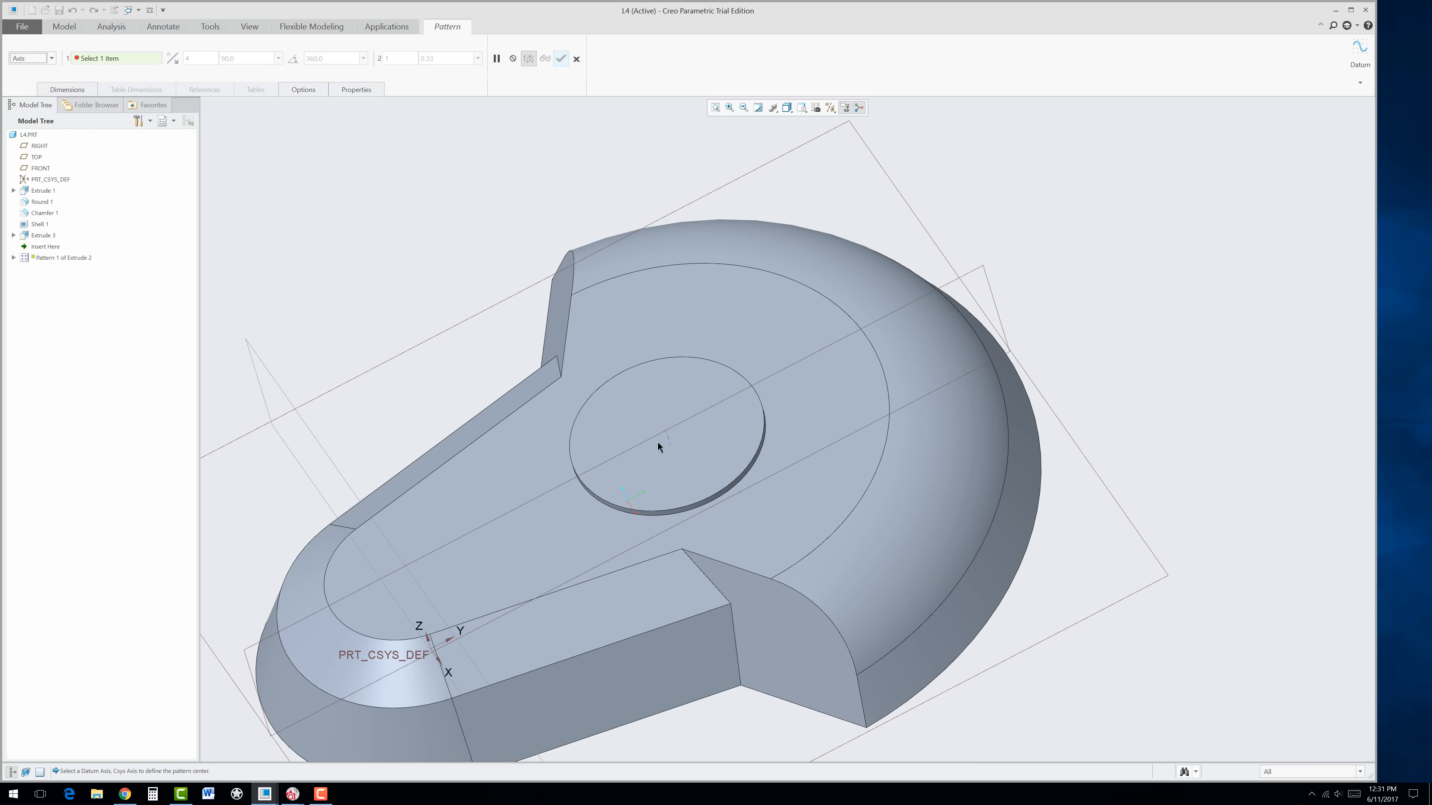
click(667, 439)
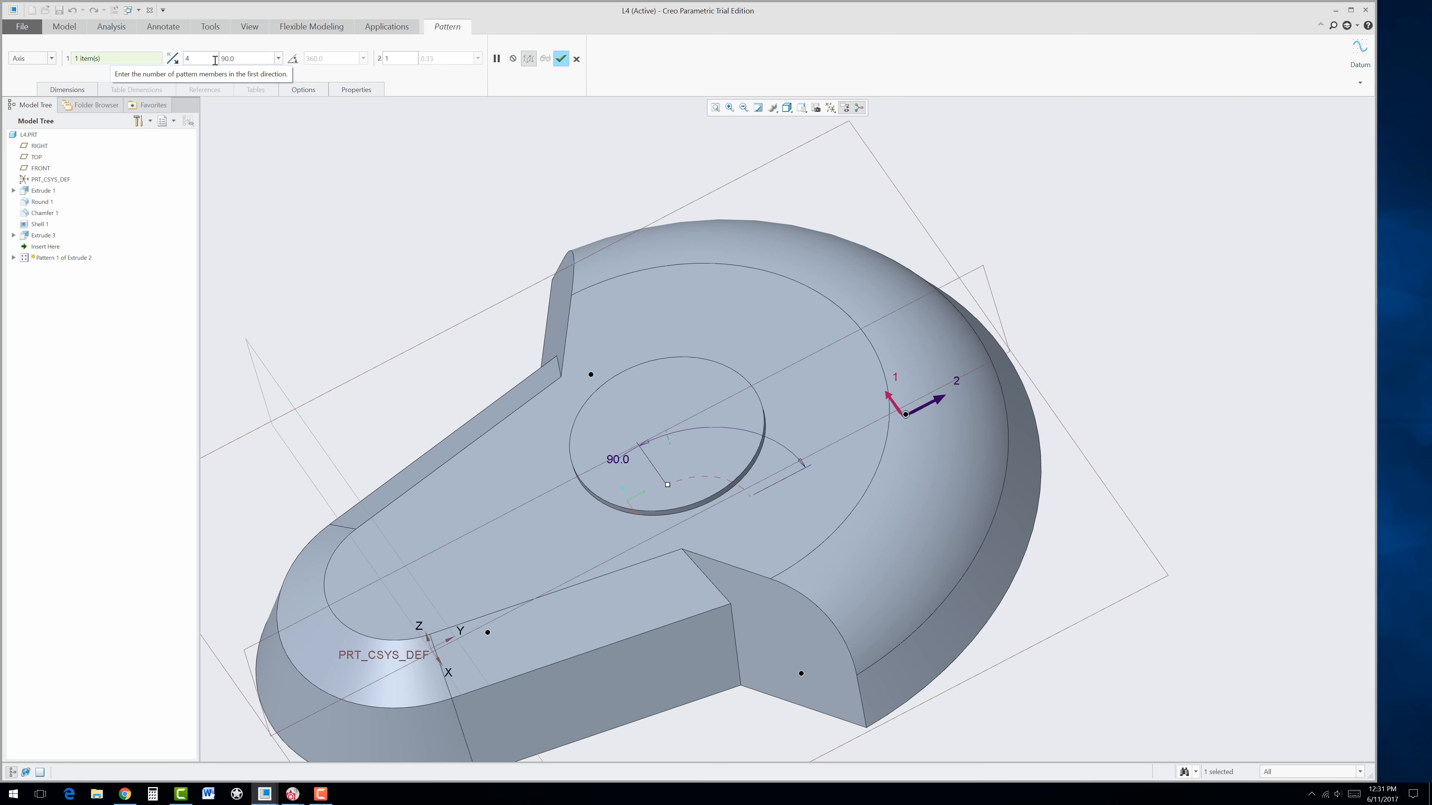
Step: Set the teardrop cut pattern to 3 members spaced 24° apart in the first direction
double_click(227, 58)
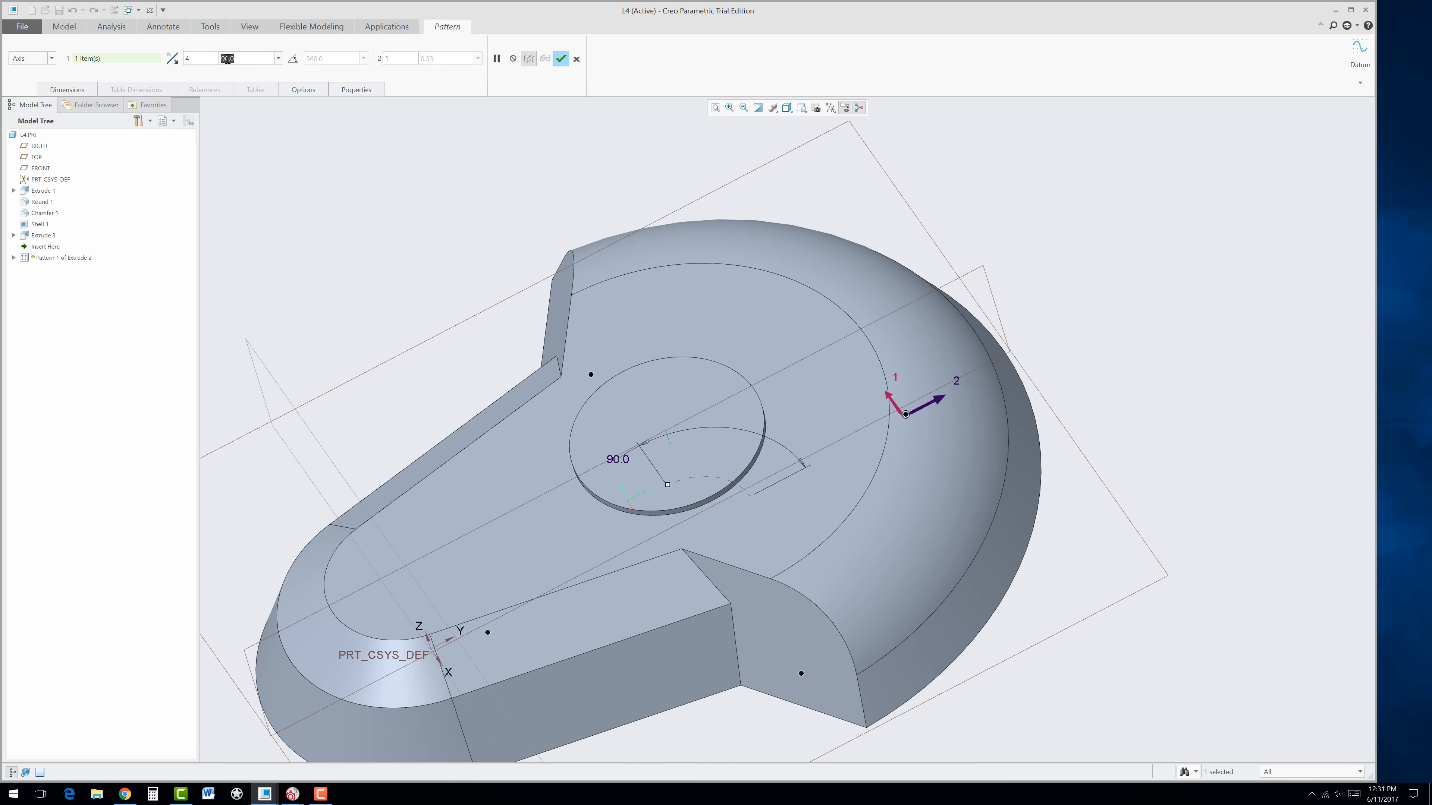
text(24)
key(Return)
double_click(190, 58)
text(3)
Step: Try 3 members in the second direction of the teardrop cut pattern
middle_drag(727, 378, 732, 421)
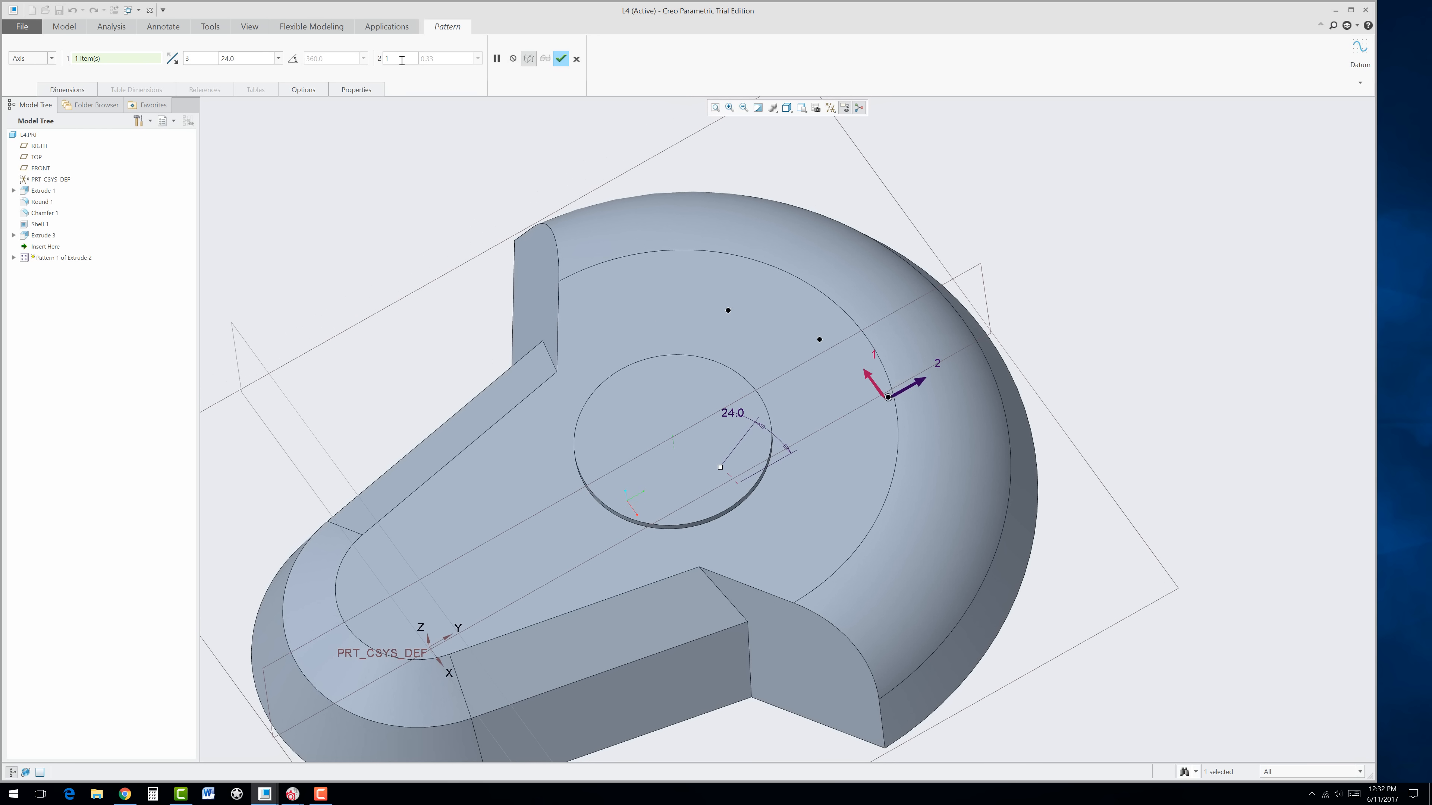
double_click(388, 58)
text(3)
key(Return)
double_click(394, 59)
text(1)
key(Return)
Step: Complete the teardrop cut pattern and mirror it about the RIGHT datum plane
middle_drag(496, 261, 513, 166)
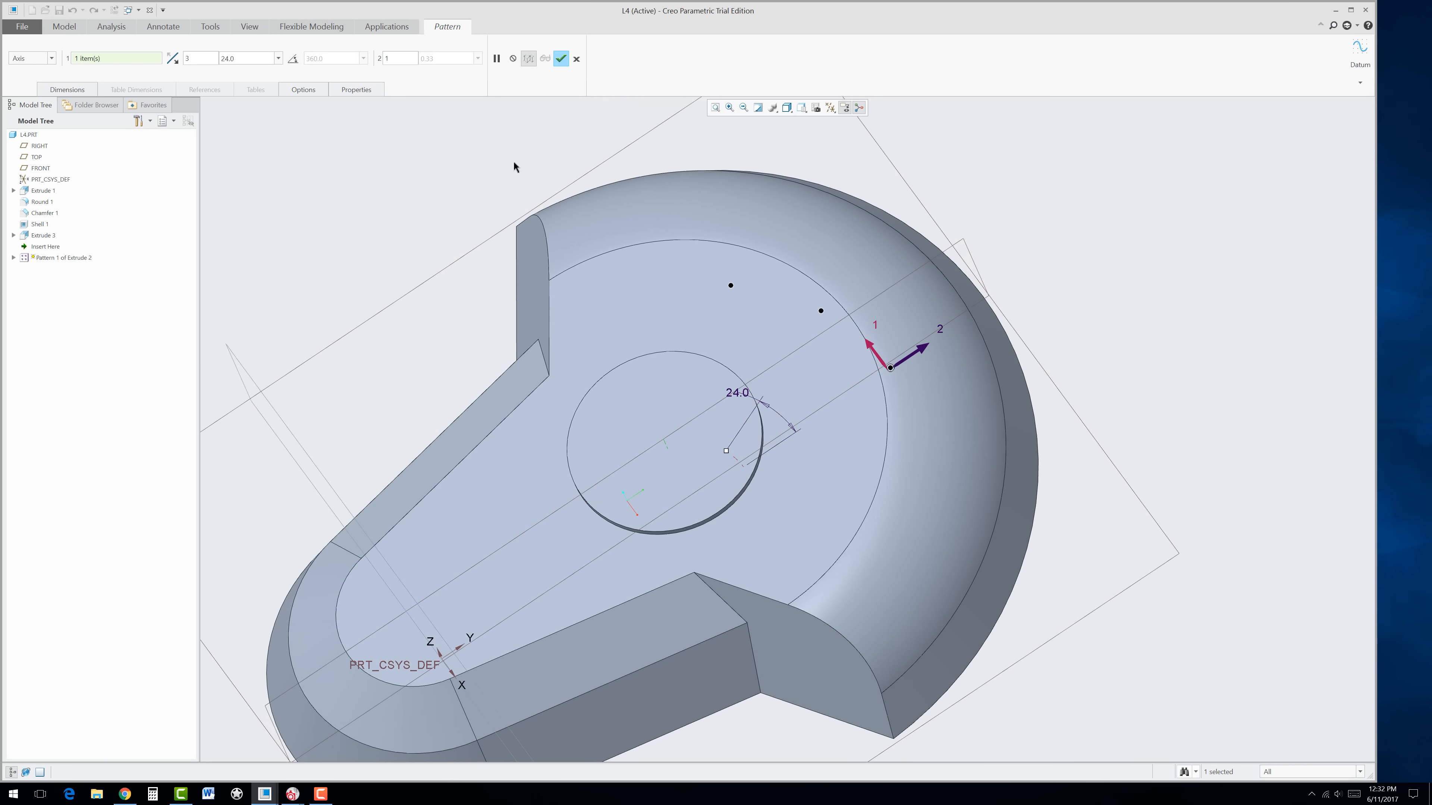
click(561, 61)
middle_drag(511, 339, 465, 270)
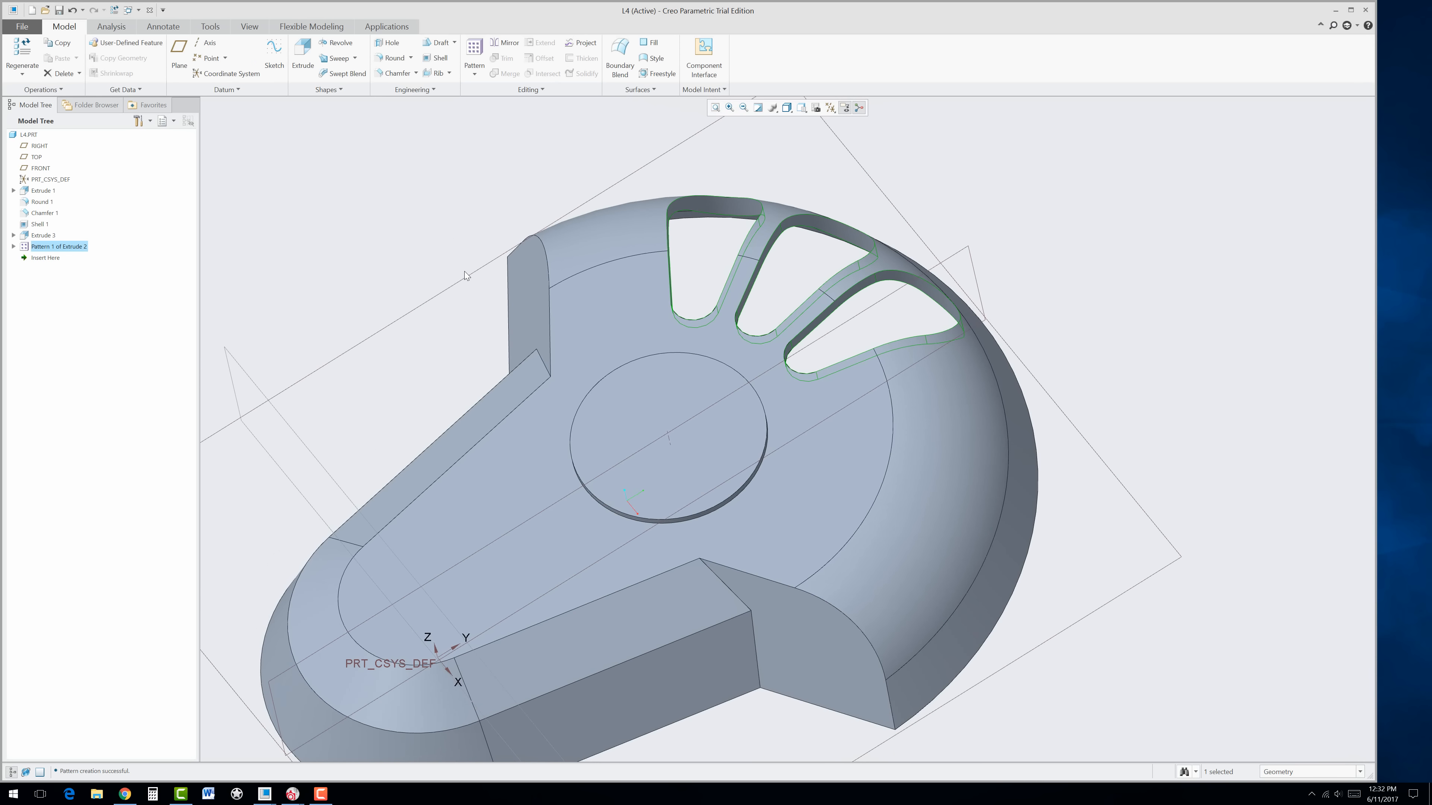
click(500, 45)
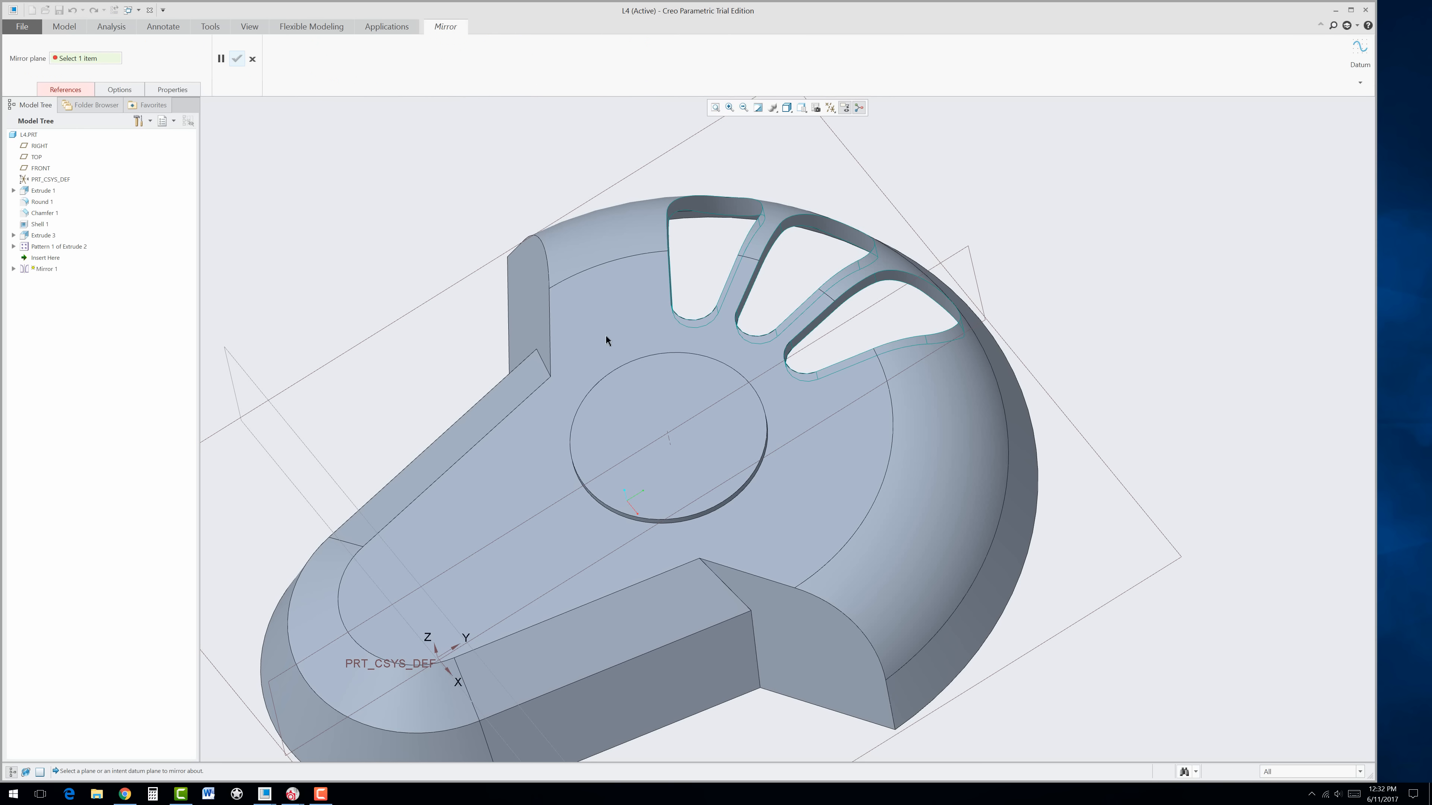
click(970, 252)
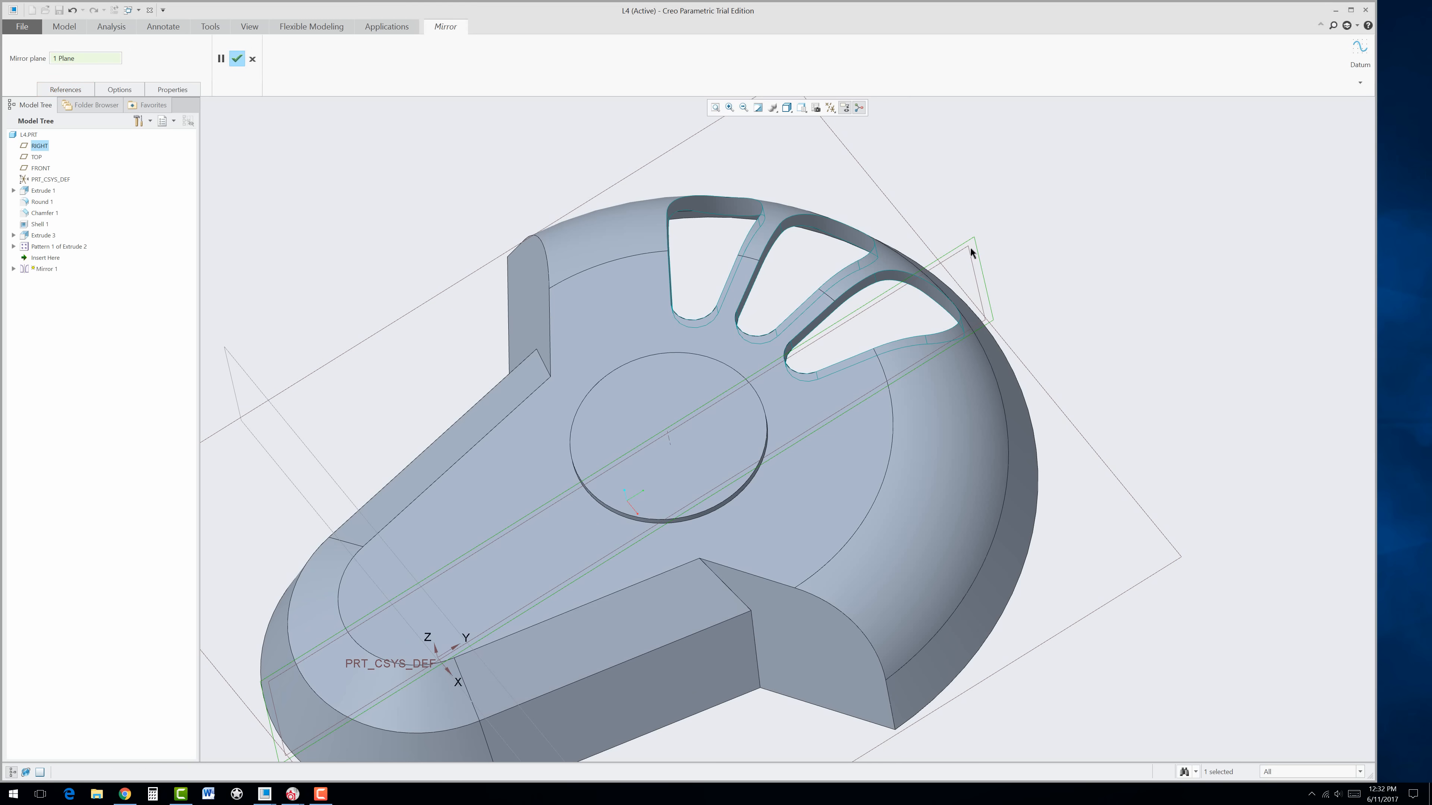
click(237, 60)
click(412, 327)
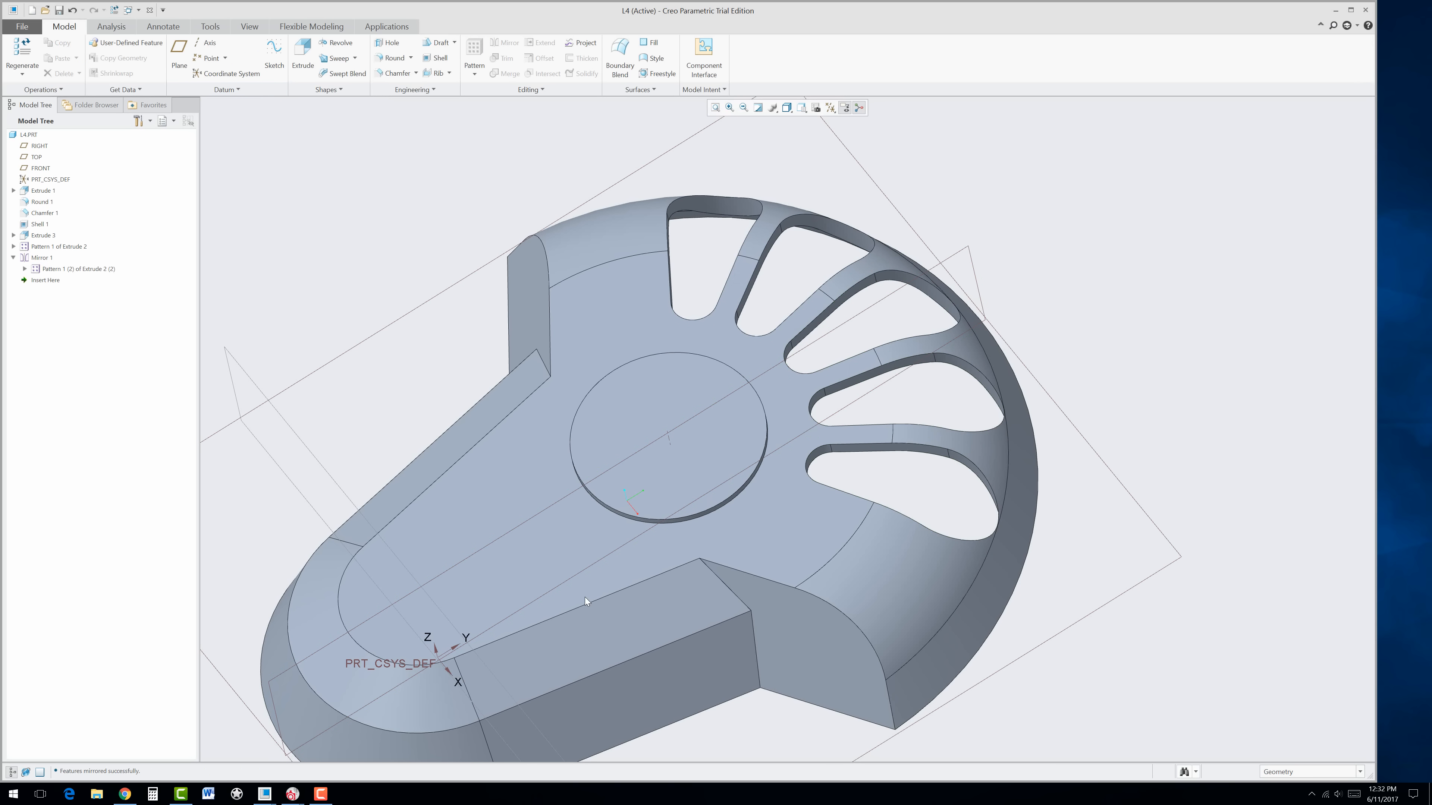
Step: Hide all datum axes, points, coordinate systems and planes in the model view
middle_drag(585, 599, 620, 564)
click(829, 107)
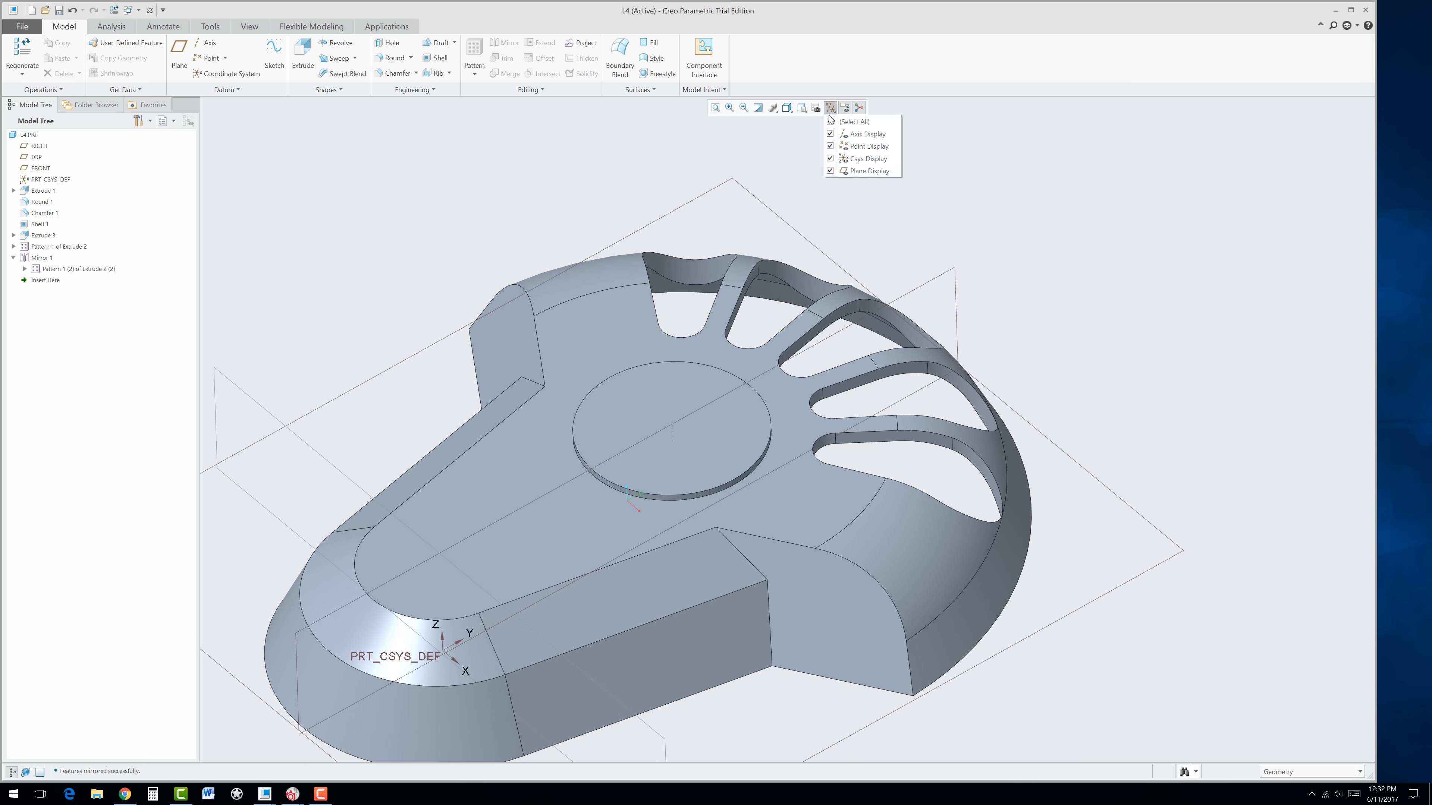
click(840, 128)
scroll(647, 473, up, 2)
mouse_move(648, 473)
middle_down()
mouse_move(639, 536)
mouse_move(661, 511)
mouse_move(637, 475)
middle_up()
scroll(631, 480, down, 2)
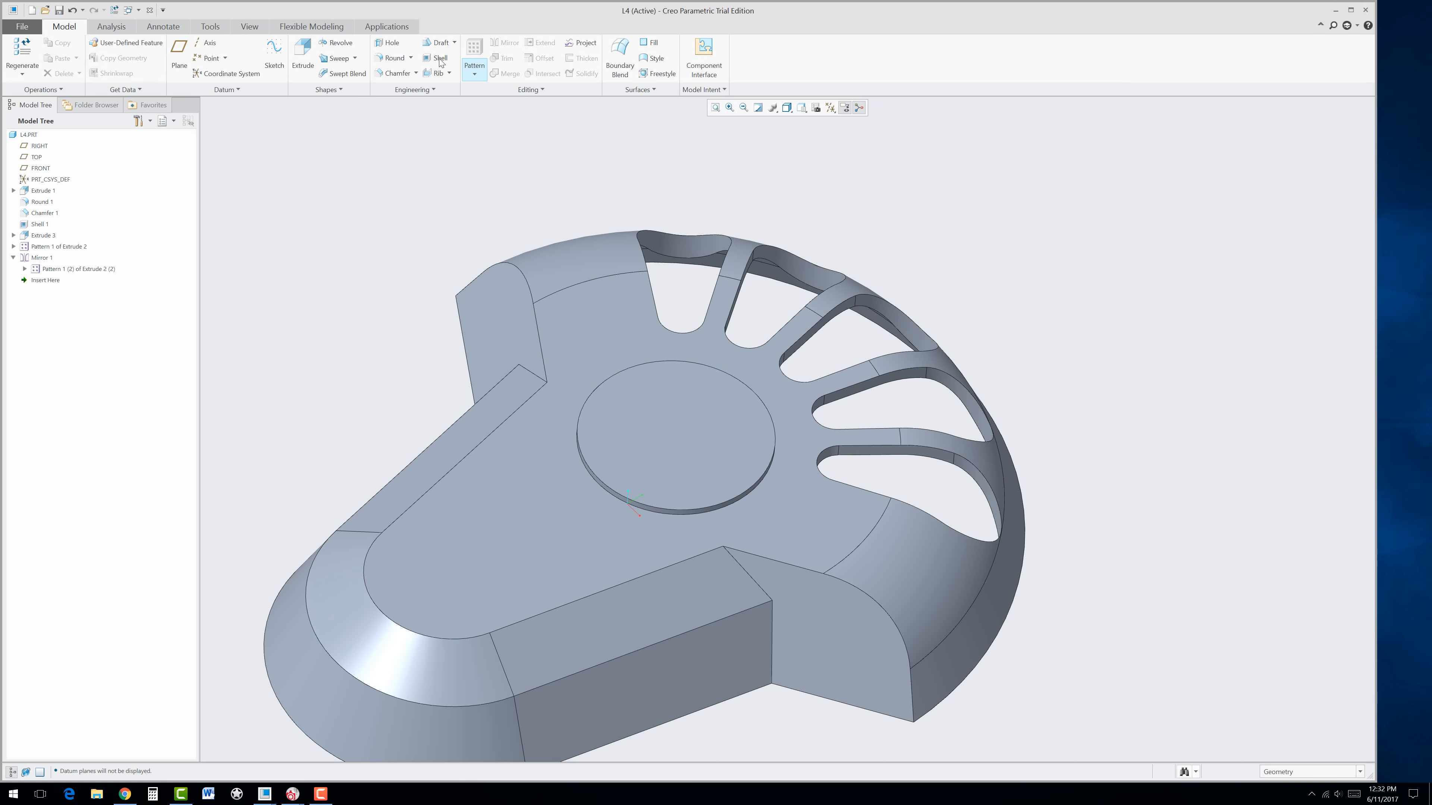
Step: Round the top edge of the circular boss with a 0.03 radius
click(393, 57)
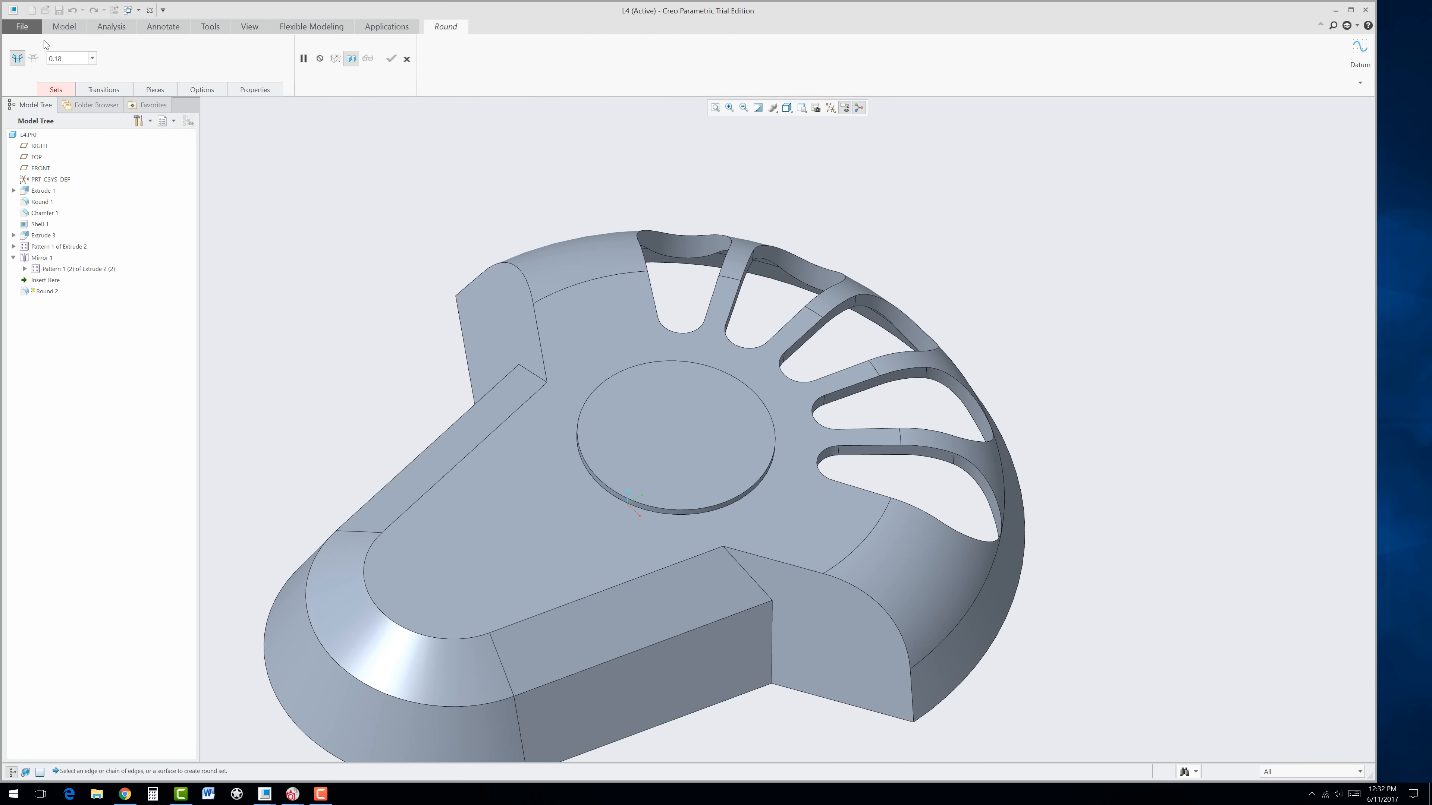
click(93, 58)
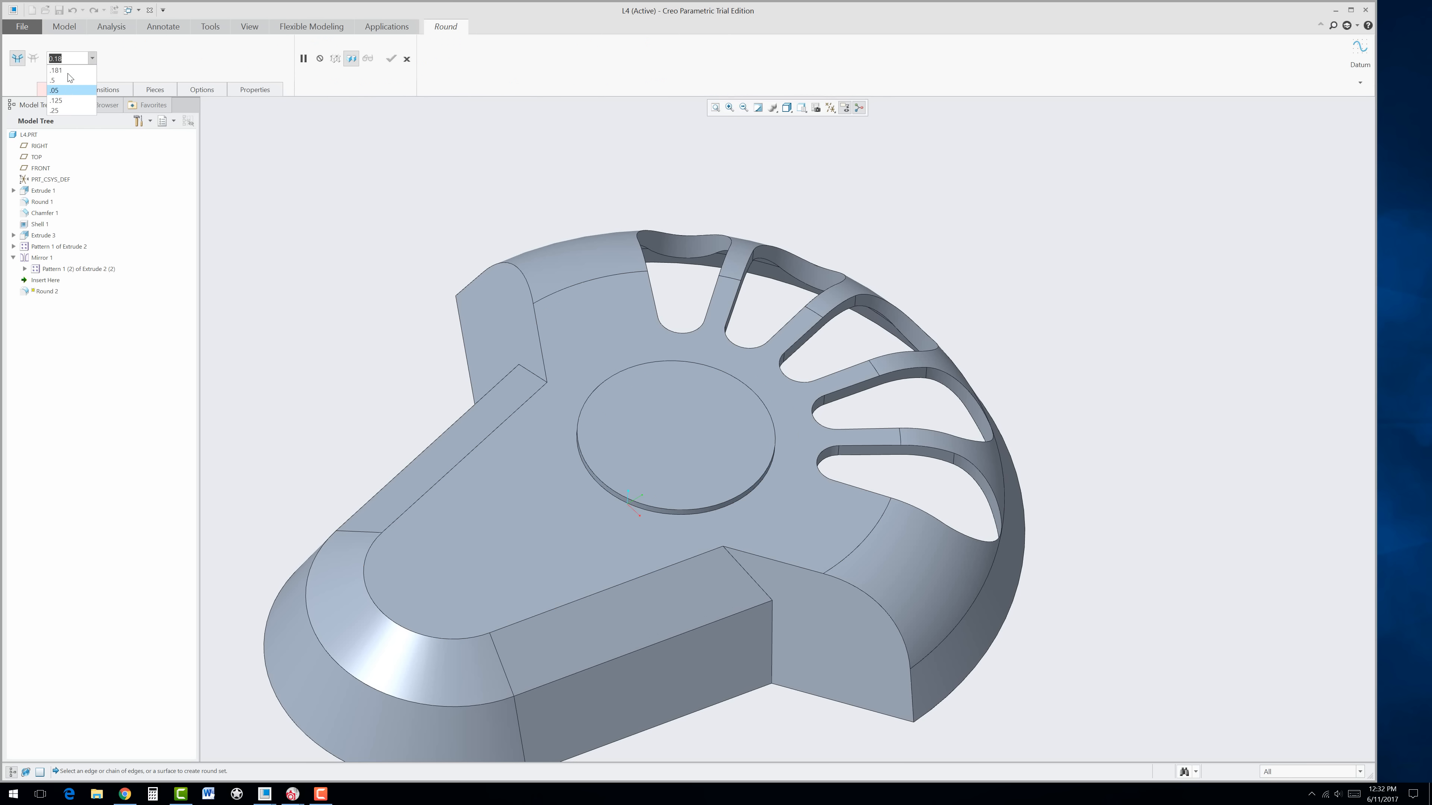
text(.03)
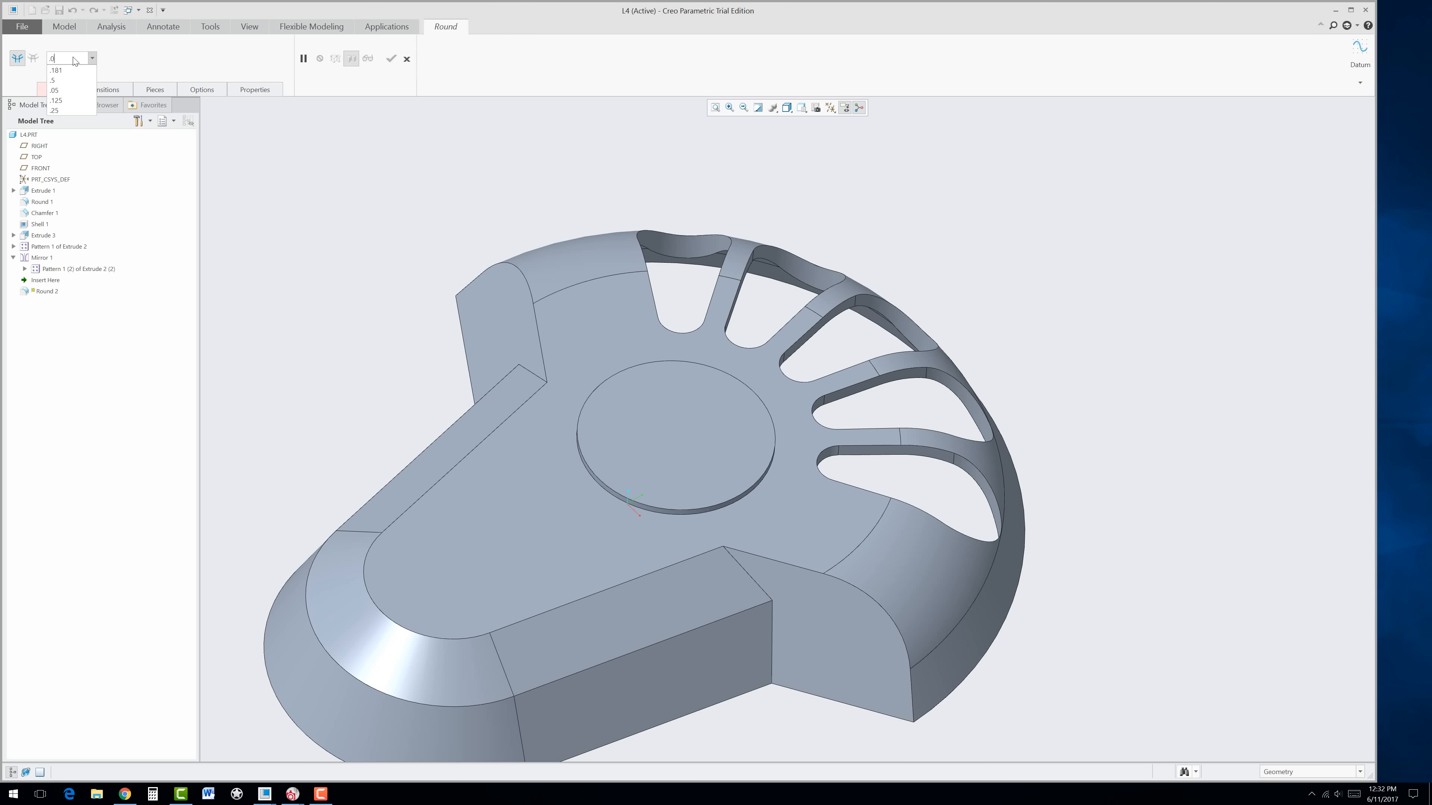
key(Return)
click(620, 493)
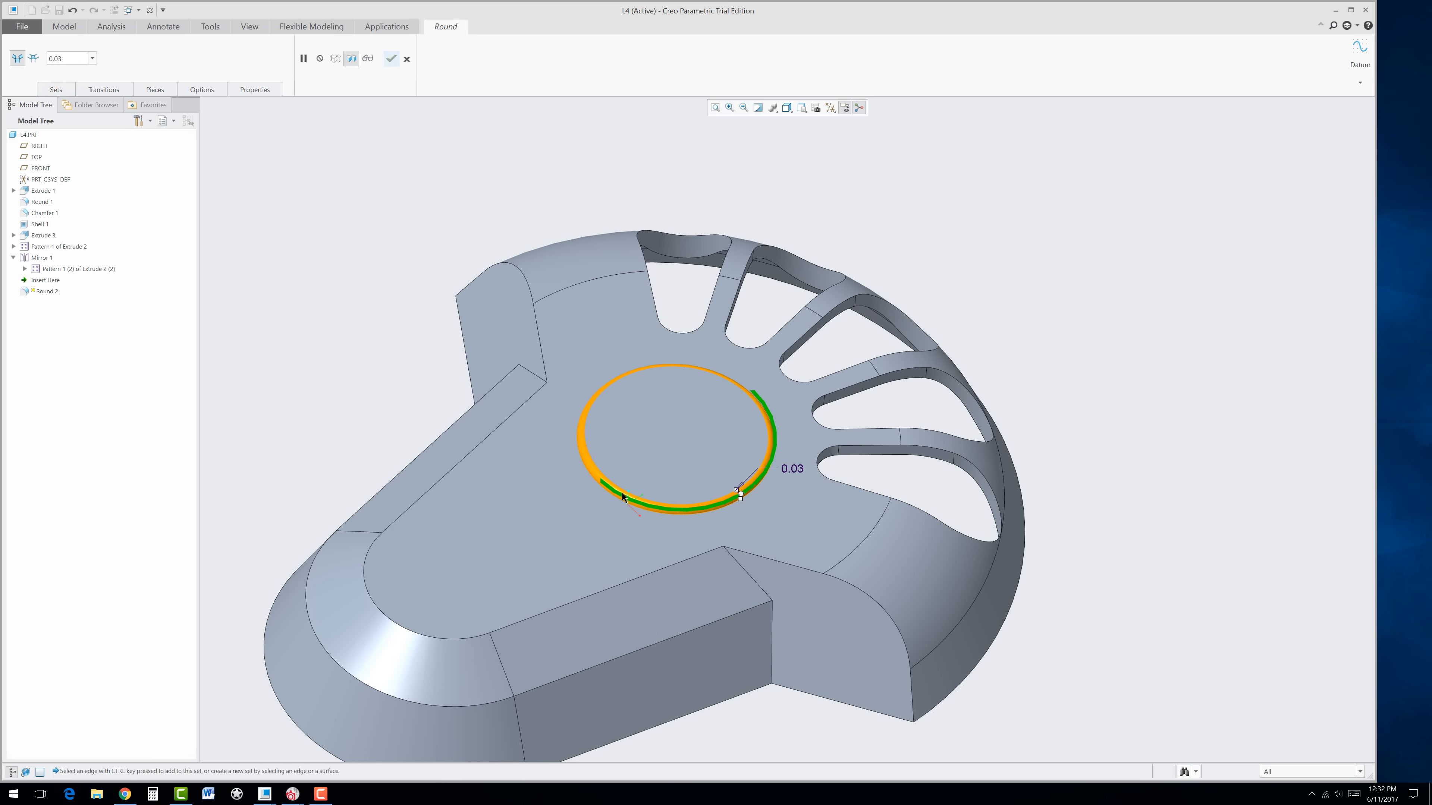
click(391, 58)
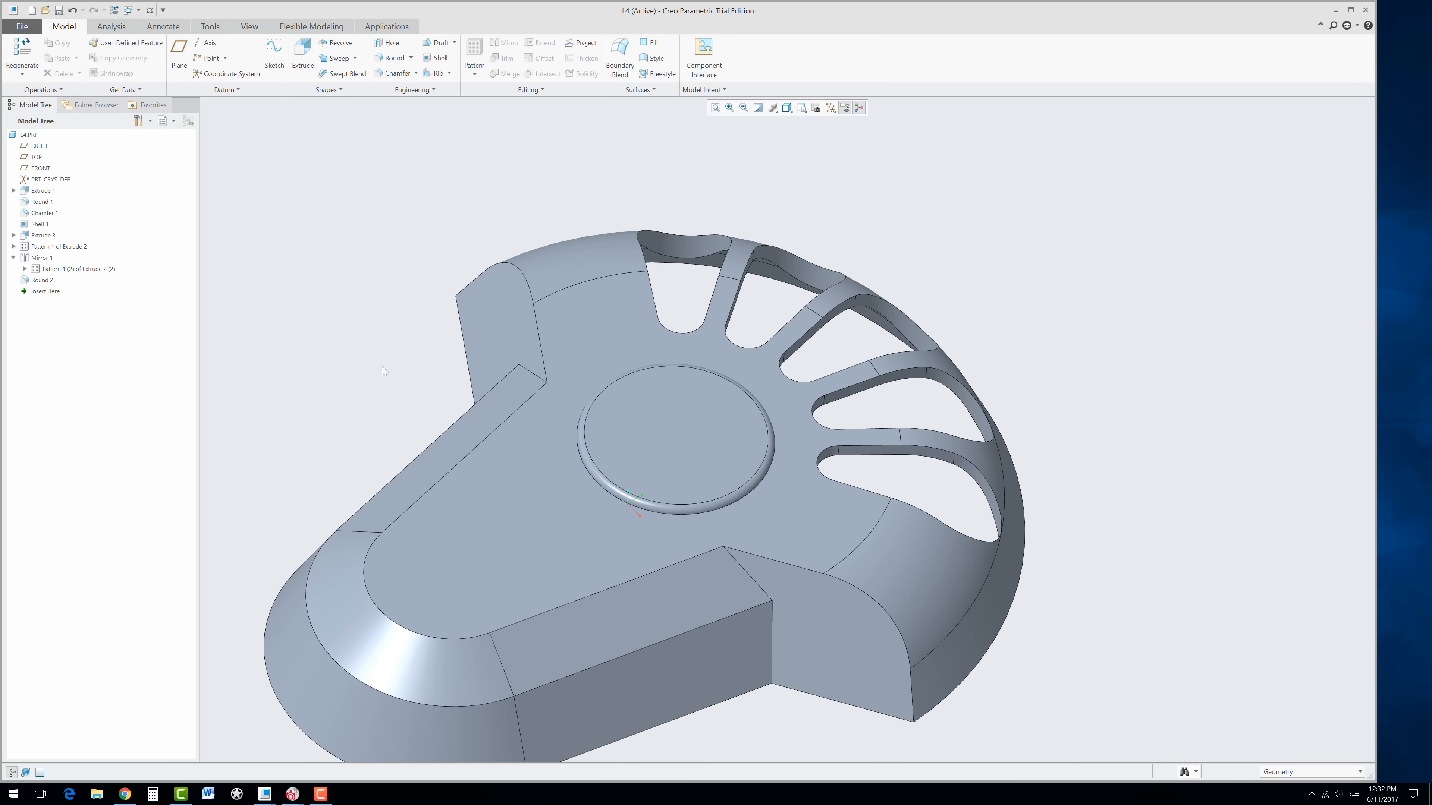
Step: Move the insertion point to just before the boss's edge round and turn the axis display back on
middle_drag(385, 372, 597, 496)
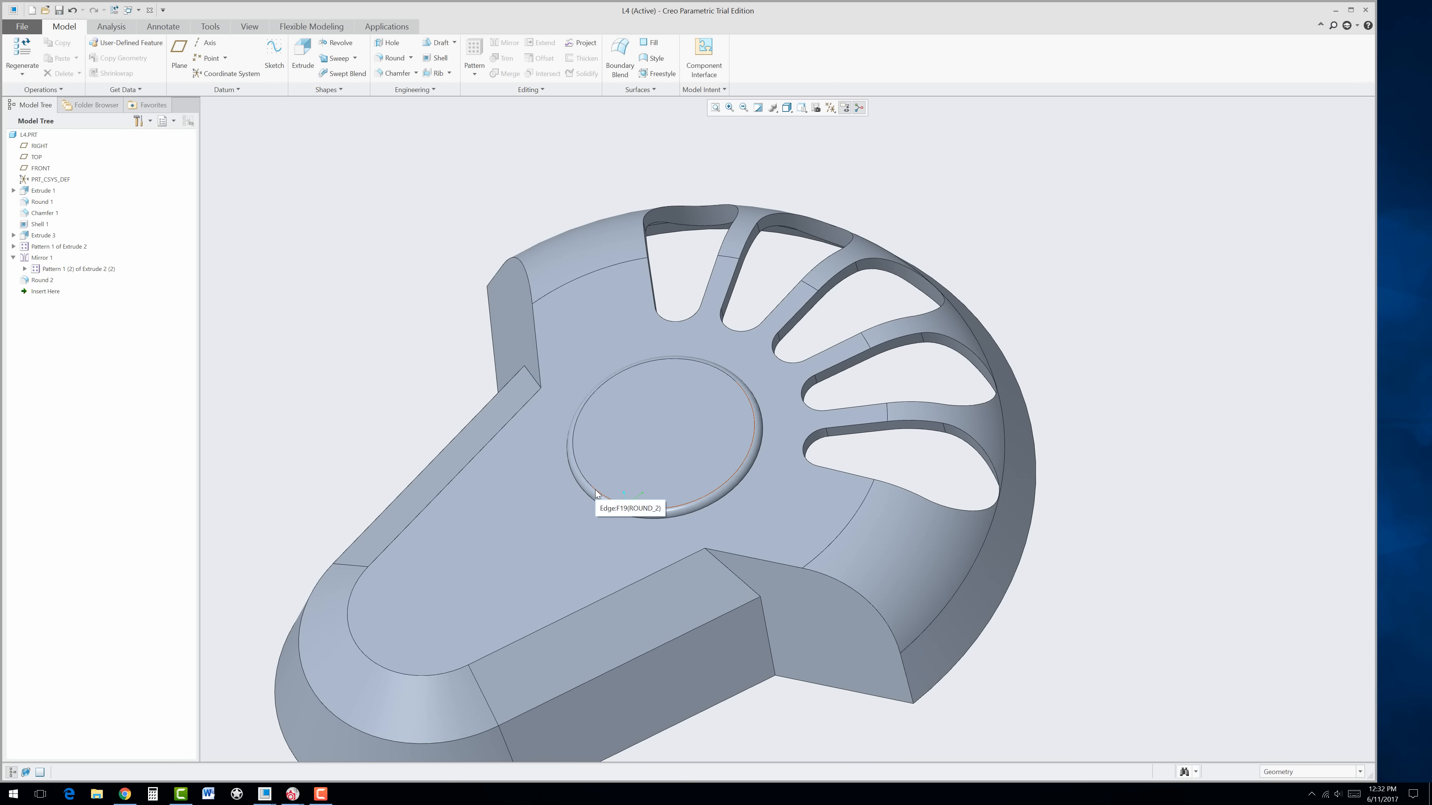
drag(23, 293, 23, 280)
middle_drag(541, 501, 772, 308)
click(830, 108)
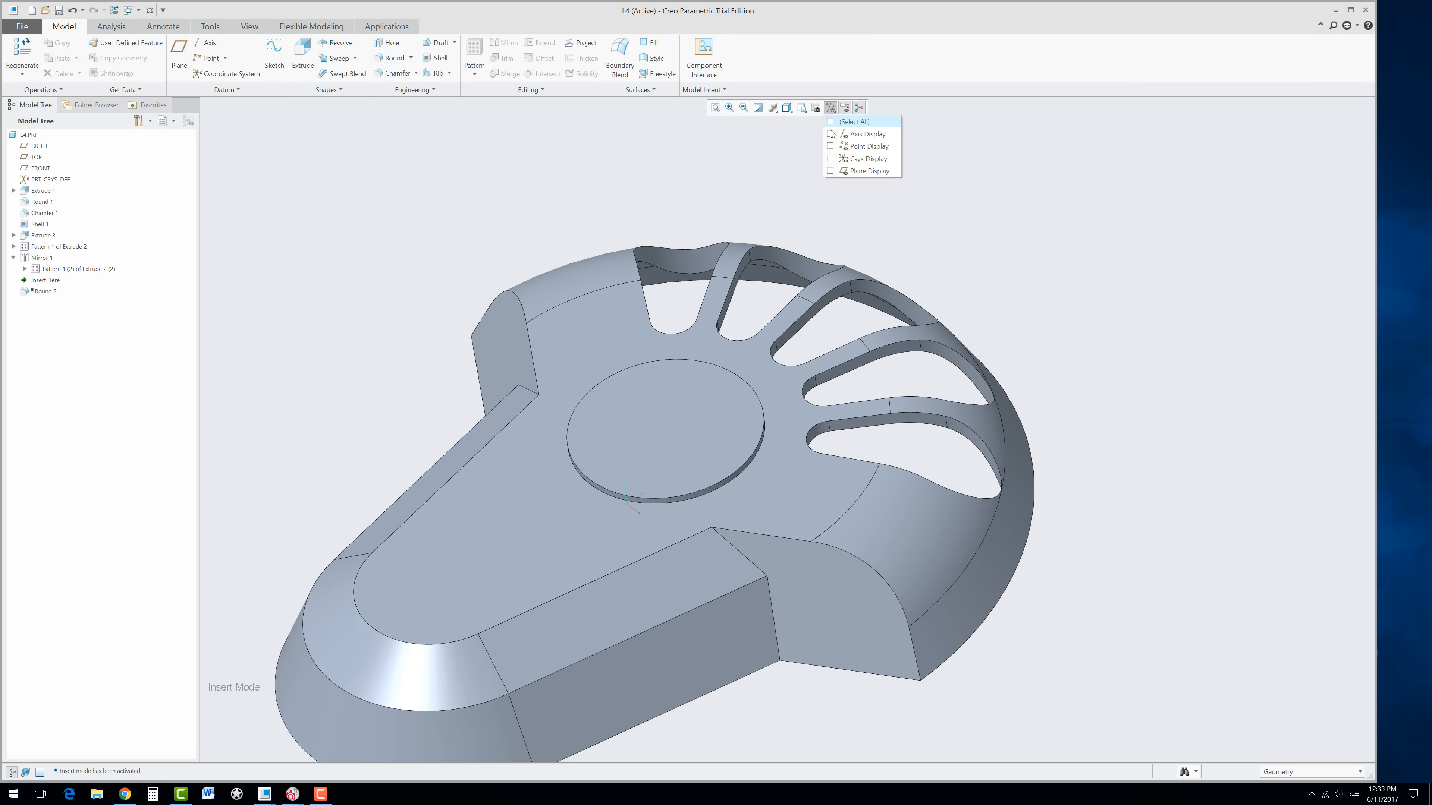
click(830, 134)
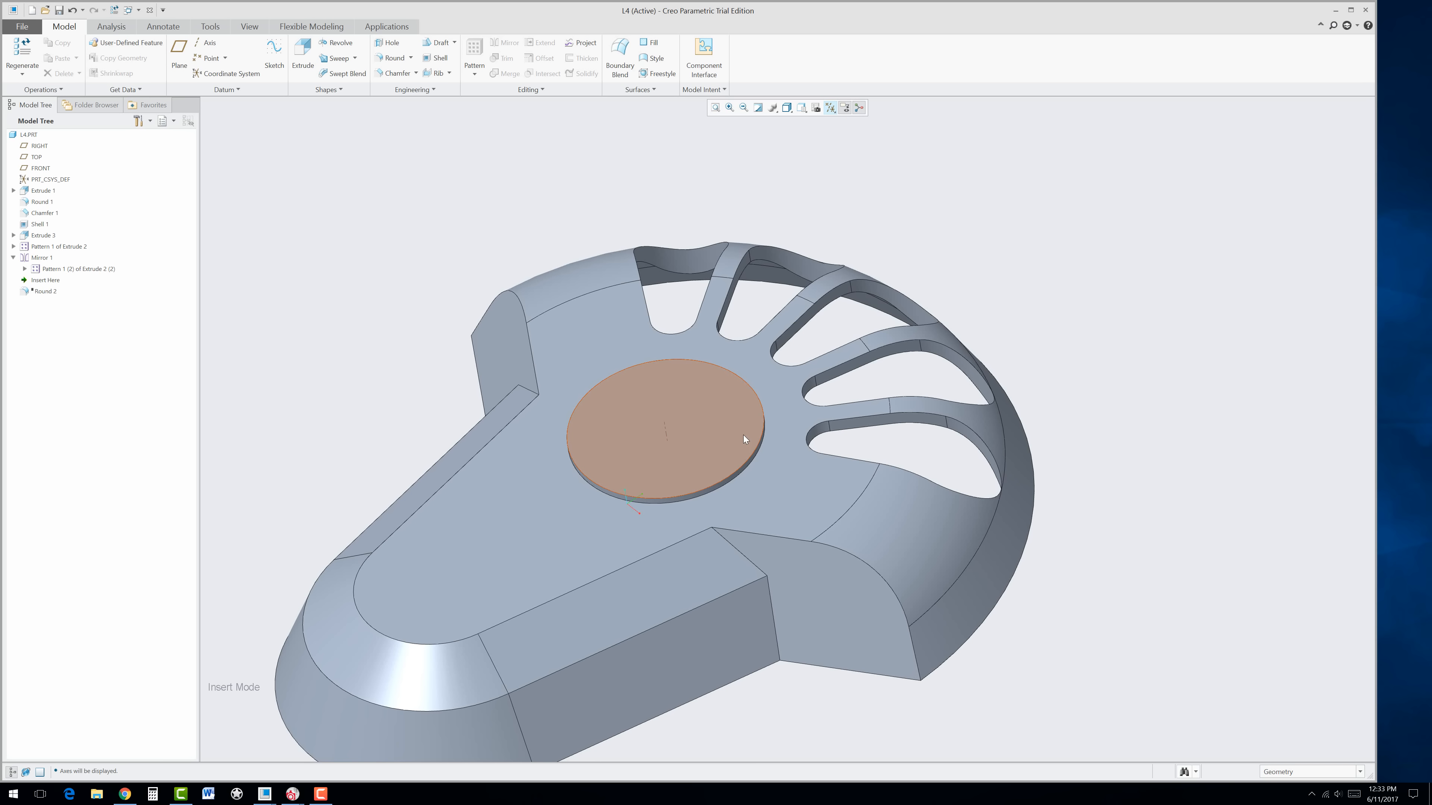
Step: Start an extrusion sketch on the round boss's top face and orient the view to FRONT
click(718, 396)
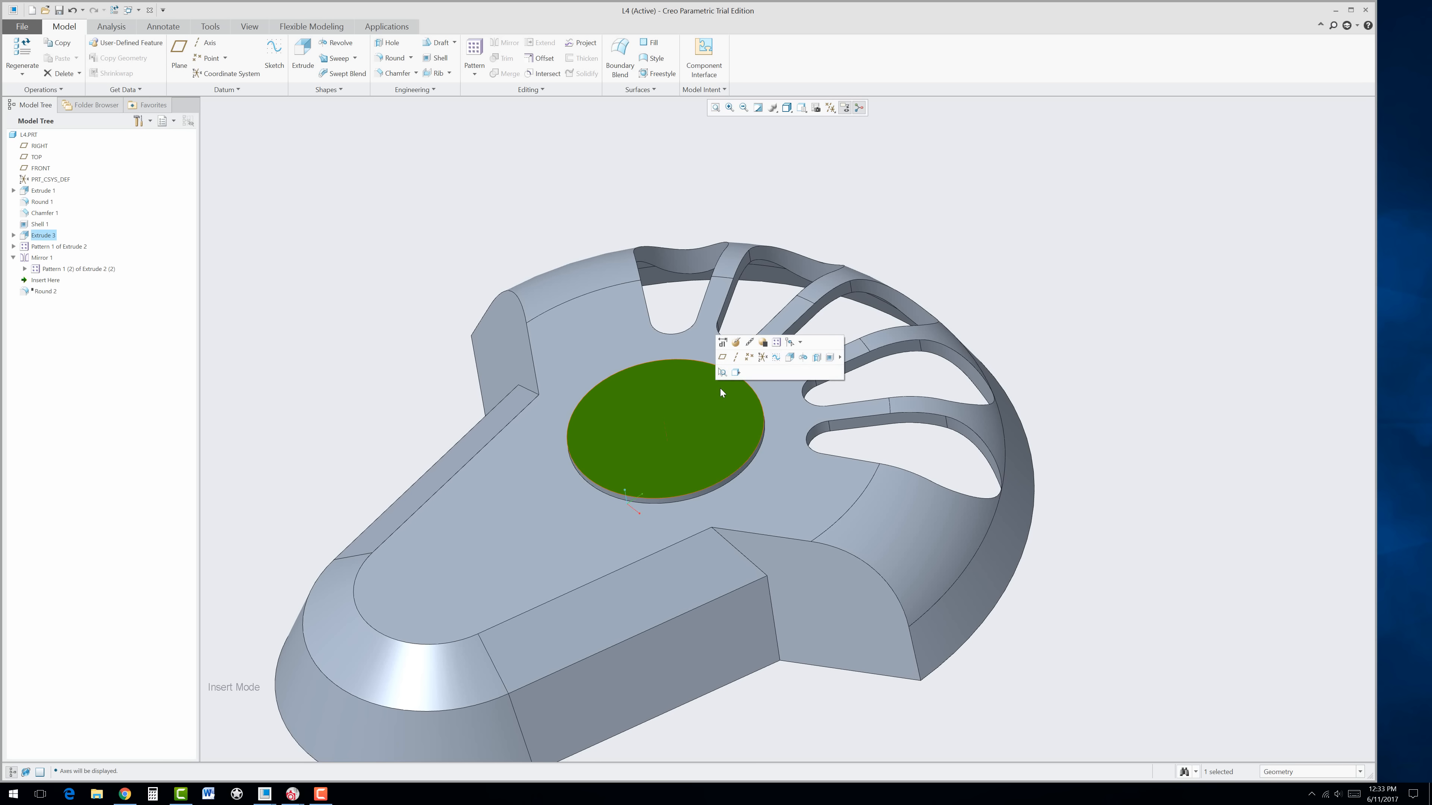
click(789, 357)
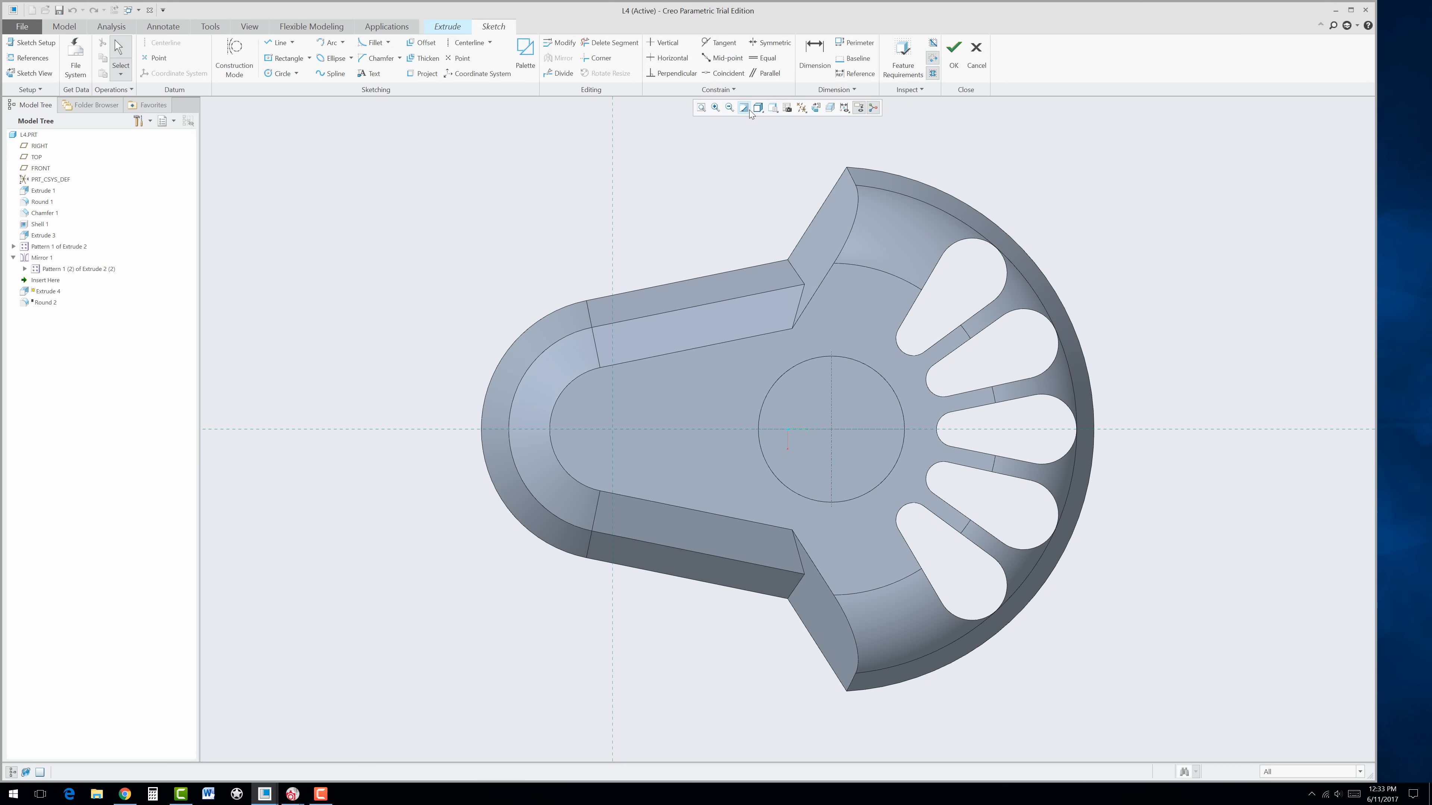
click(772, 110)
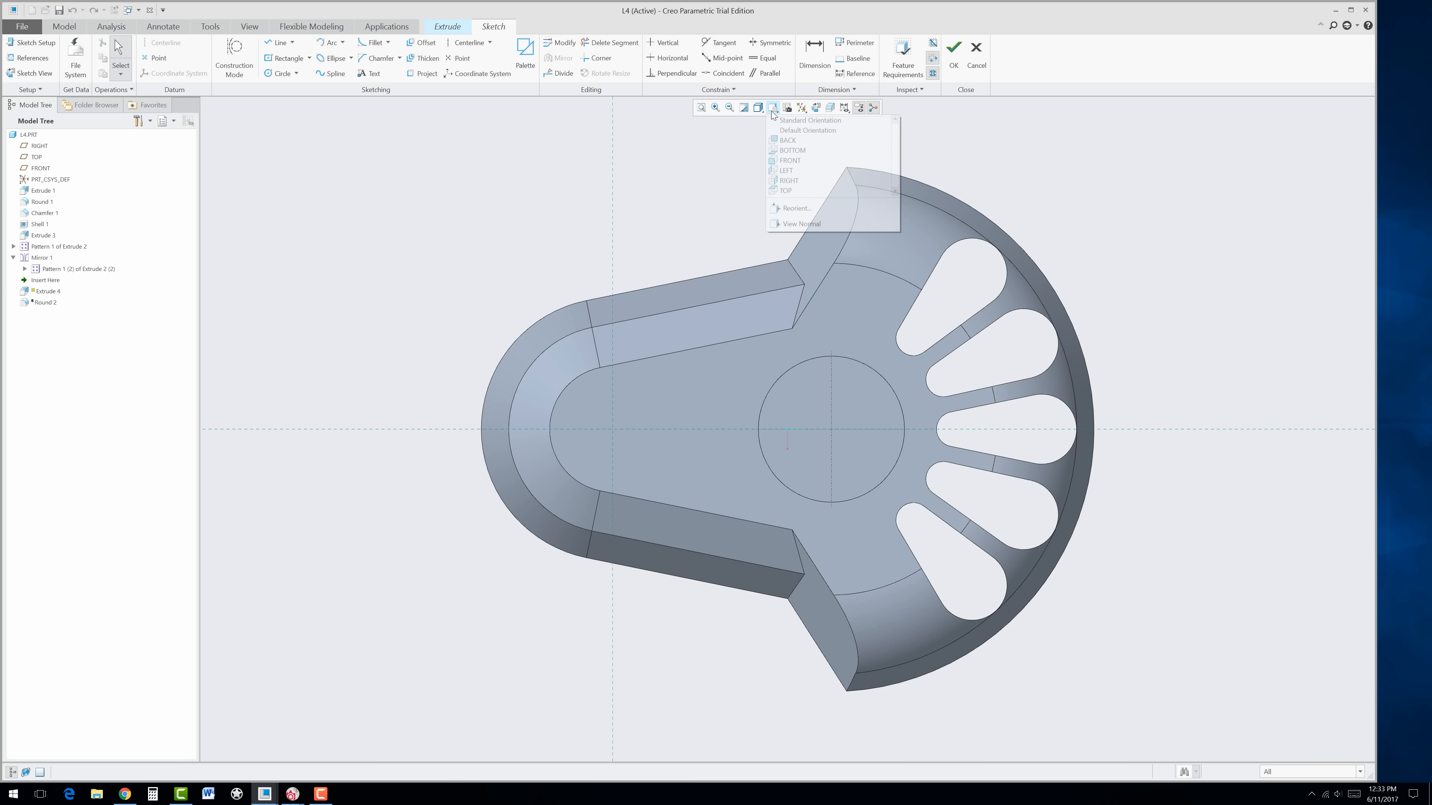
click(772, 163)
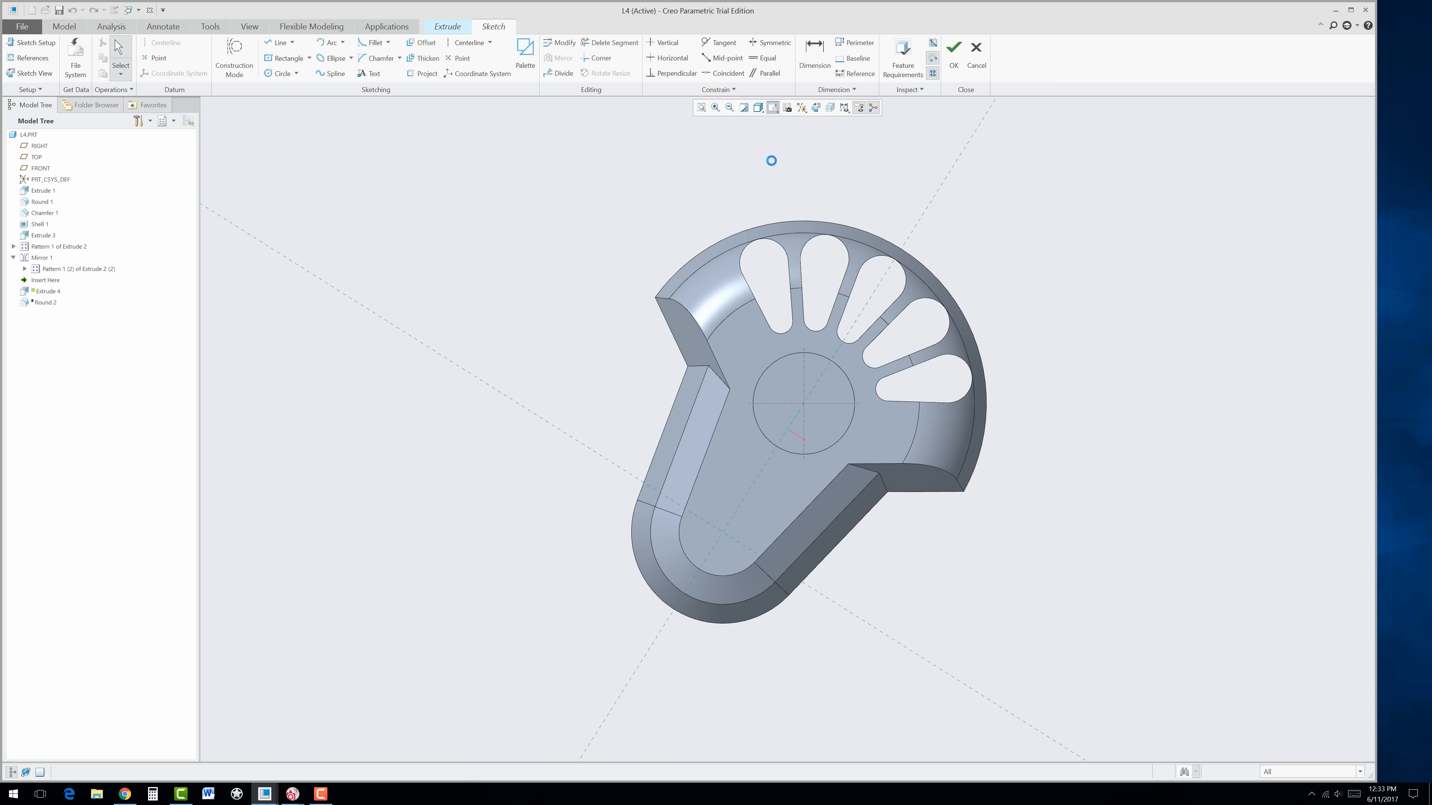
scroll(786, 367, down, 3)
scroll(777, 367, down, 2)
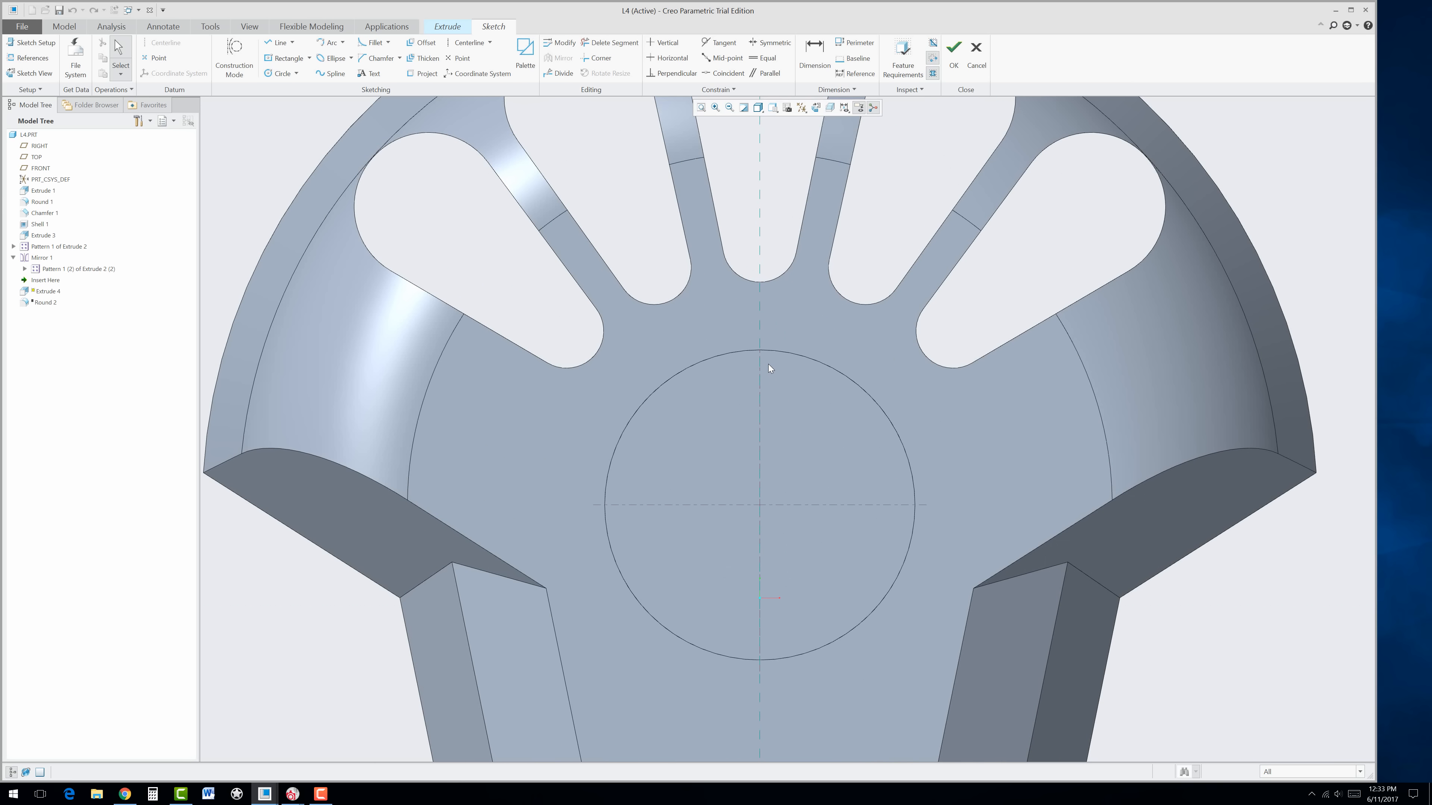
Step: Sketch a small upright center rectangle where the boss's circular edge crosses the vertical centerline, on the slot side
click(284, 57)
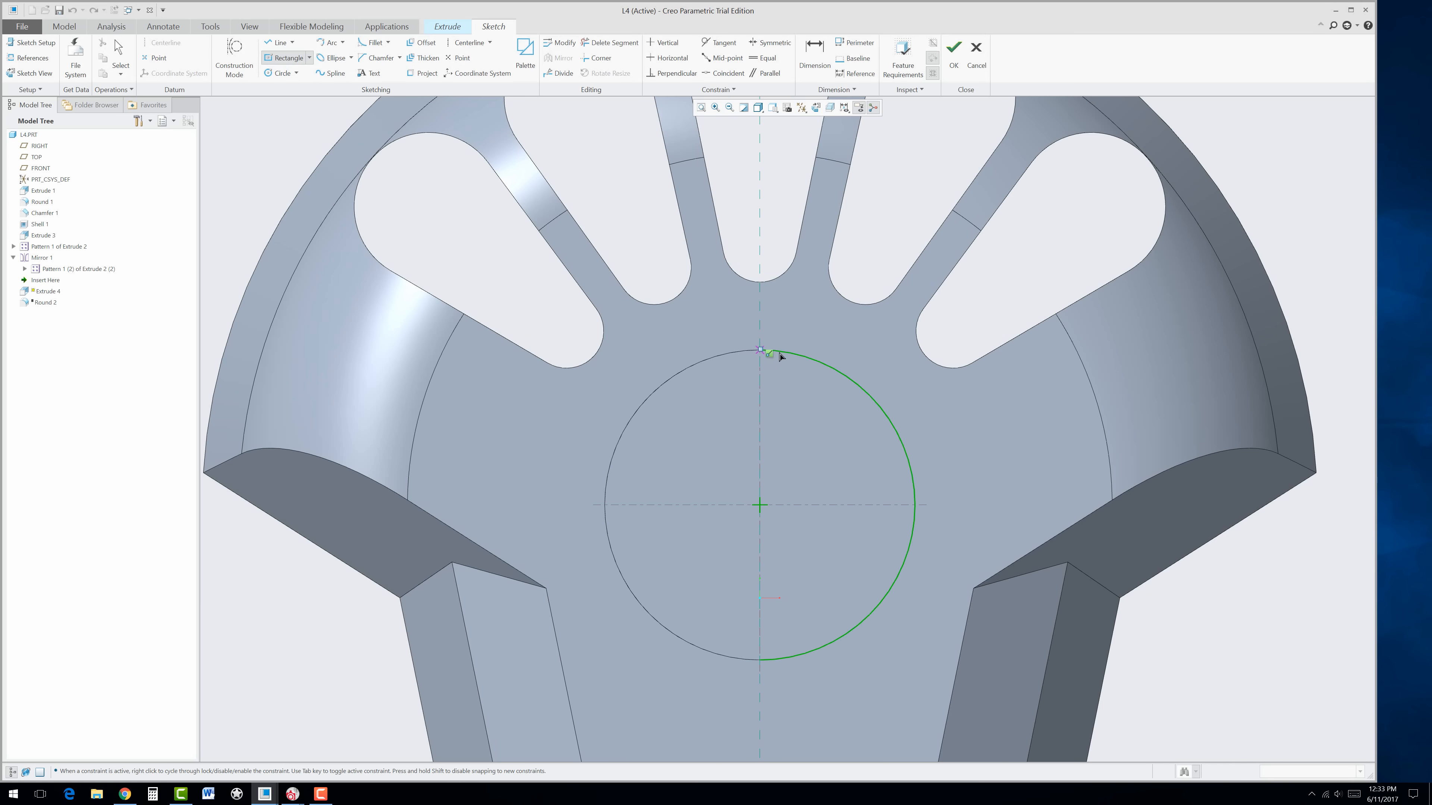
click(760, 349)
click(770, 336)
middle_click(802, 328)
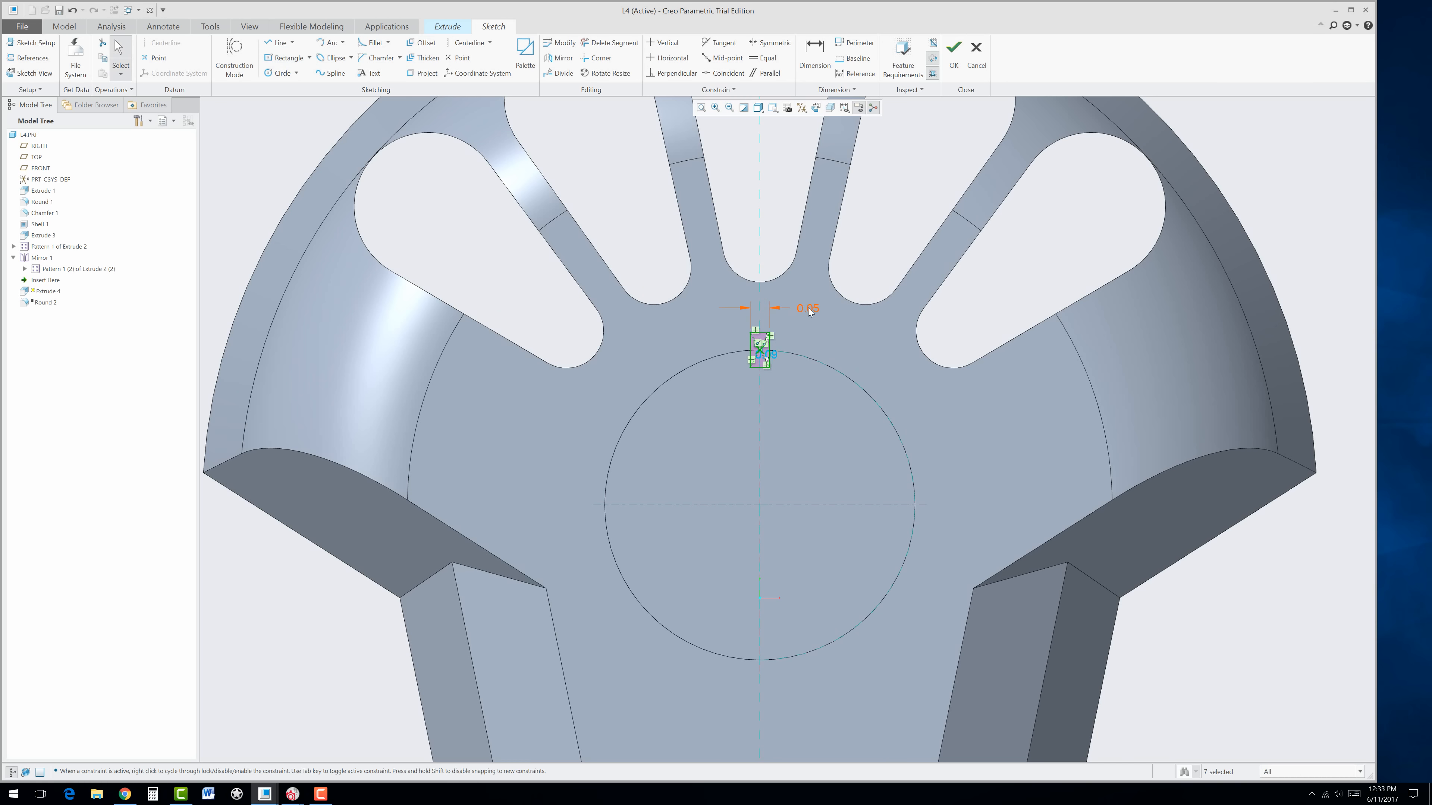
Step: Set the width of the small rectangle on the boss's circular edge to 0.05
click(807, 308)
double_click(808, 308)
text(.0)
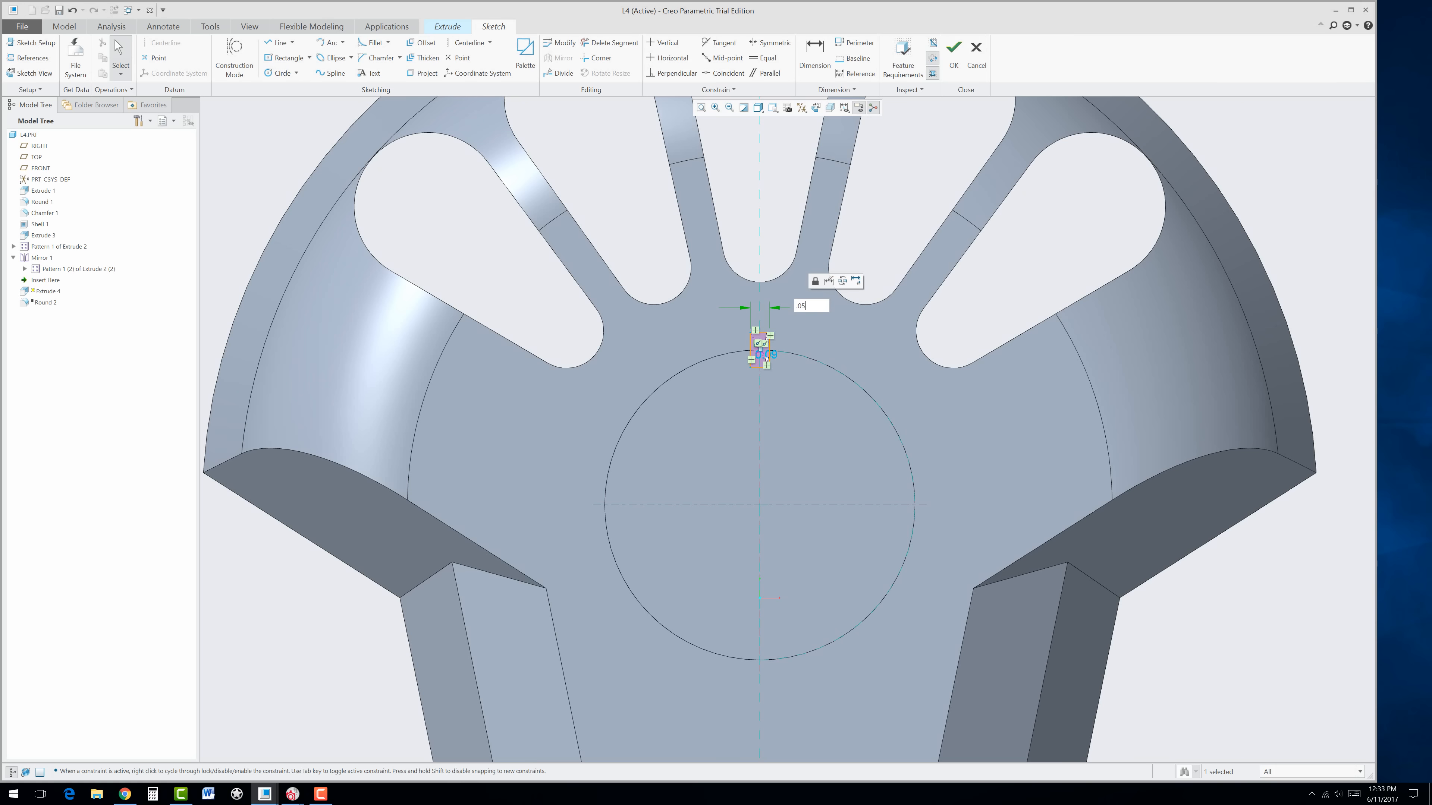
text(5)
key(Return)
Step: Set the small rectangle's height to 0.1, with its dimension placed beside it, and finish the sketch
drag(767, 356, 851, 356)
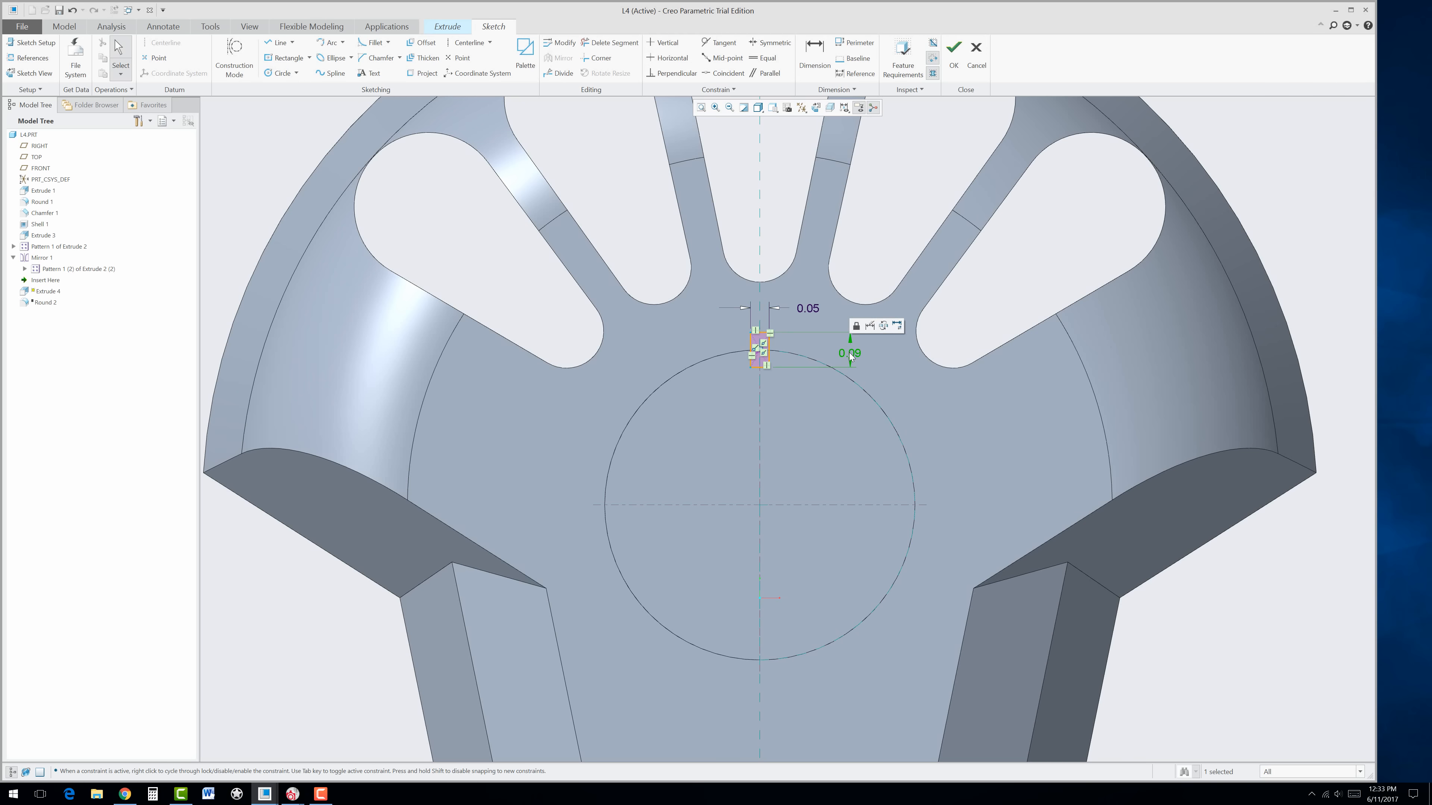
double_click(850, 354)
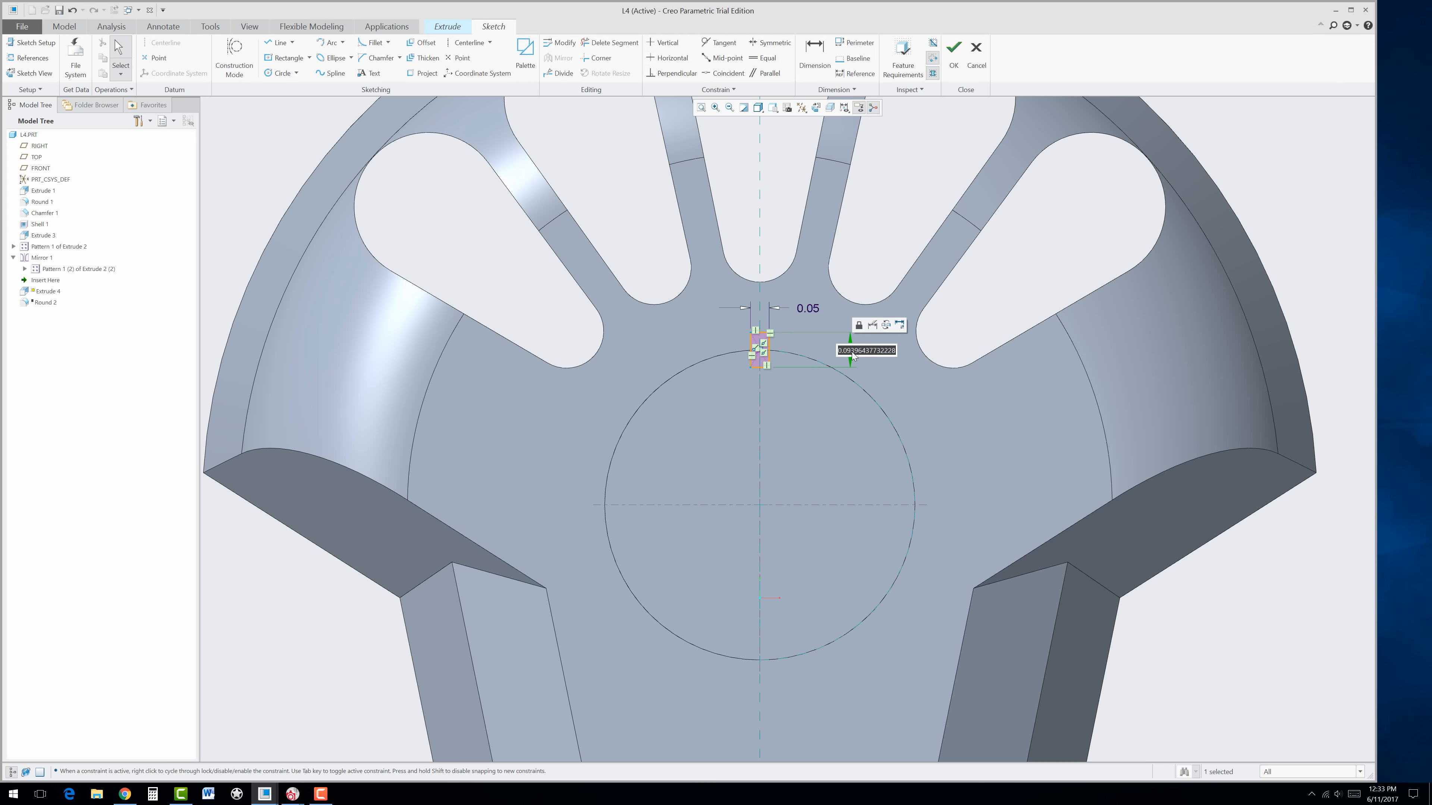
key(Return)
double_click(852, 354)
text(.1)
key(Return)
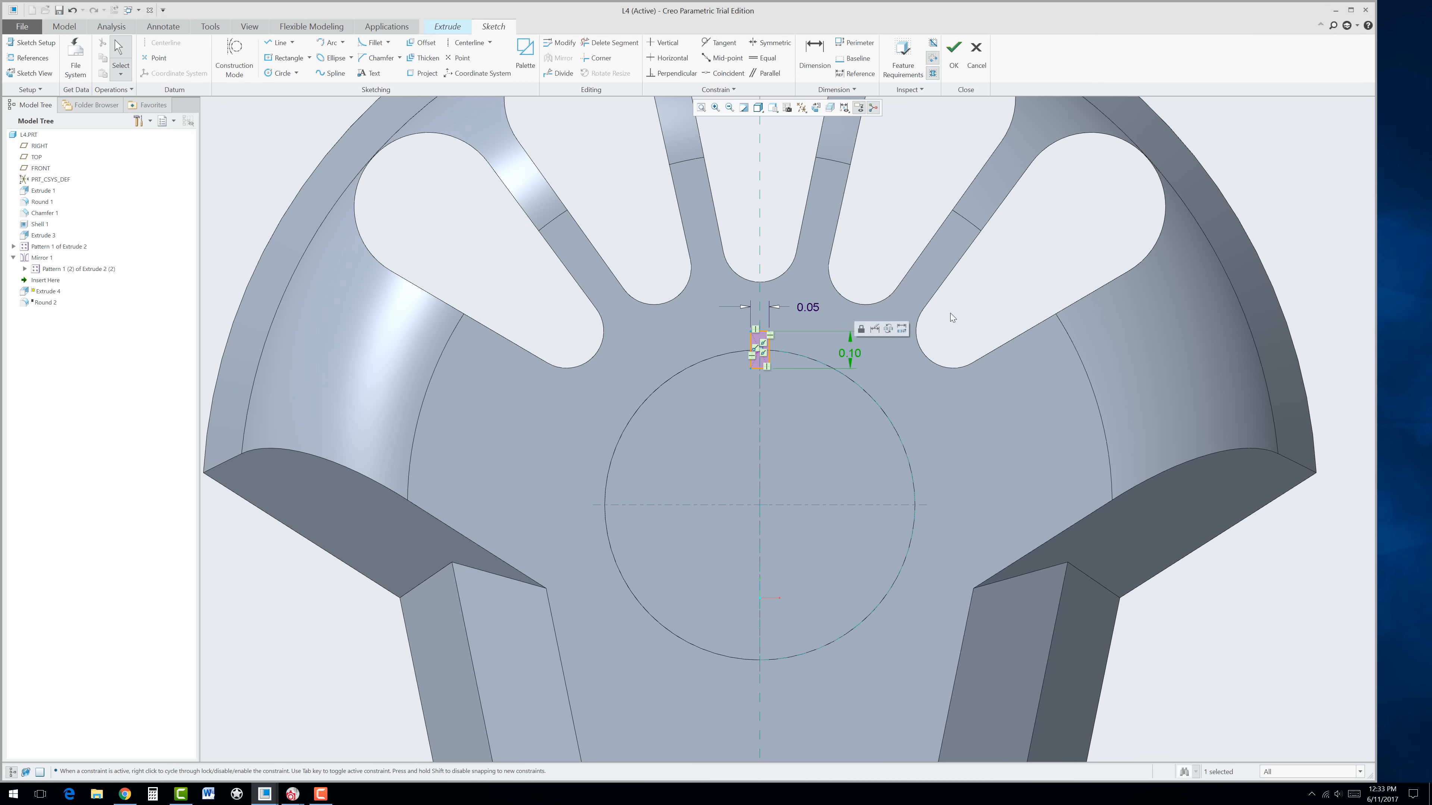
click(857, 290)
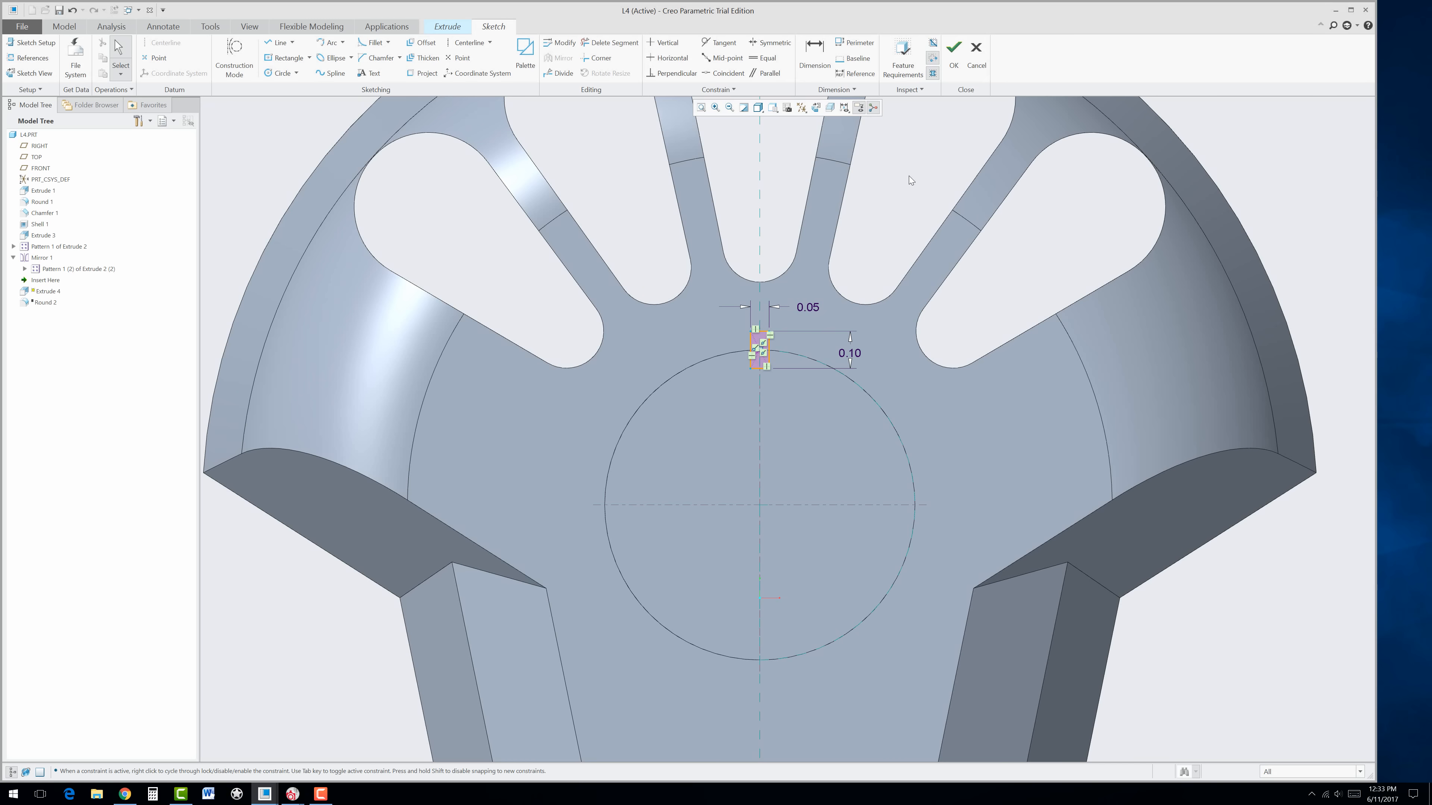
click(953, 63)
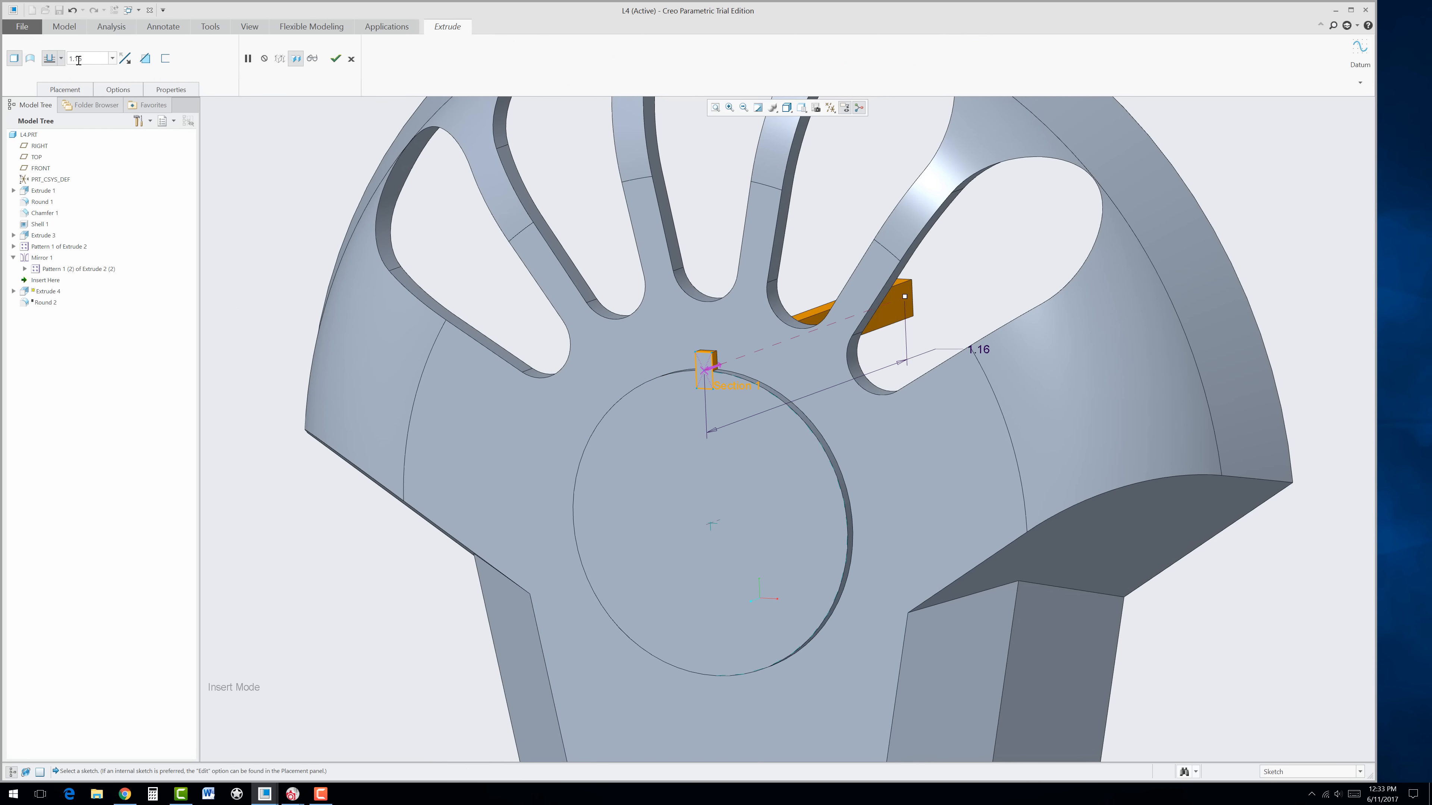
Step: Extrude the small rectangle as a Through All material-removing cut across the boss's edge
click(145, 58)
click(60, 58)
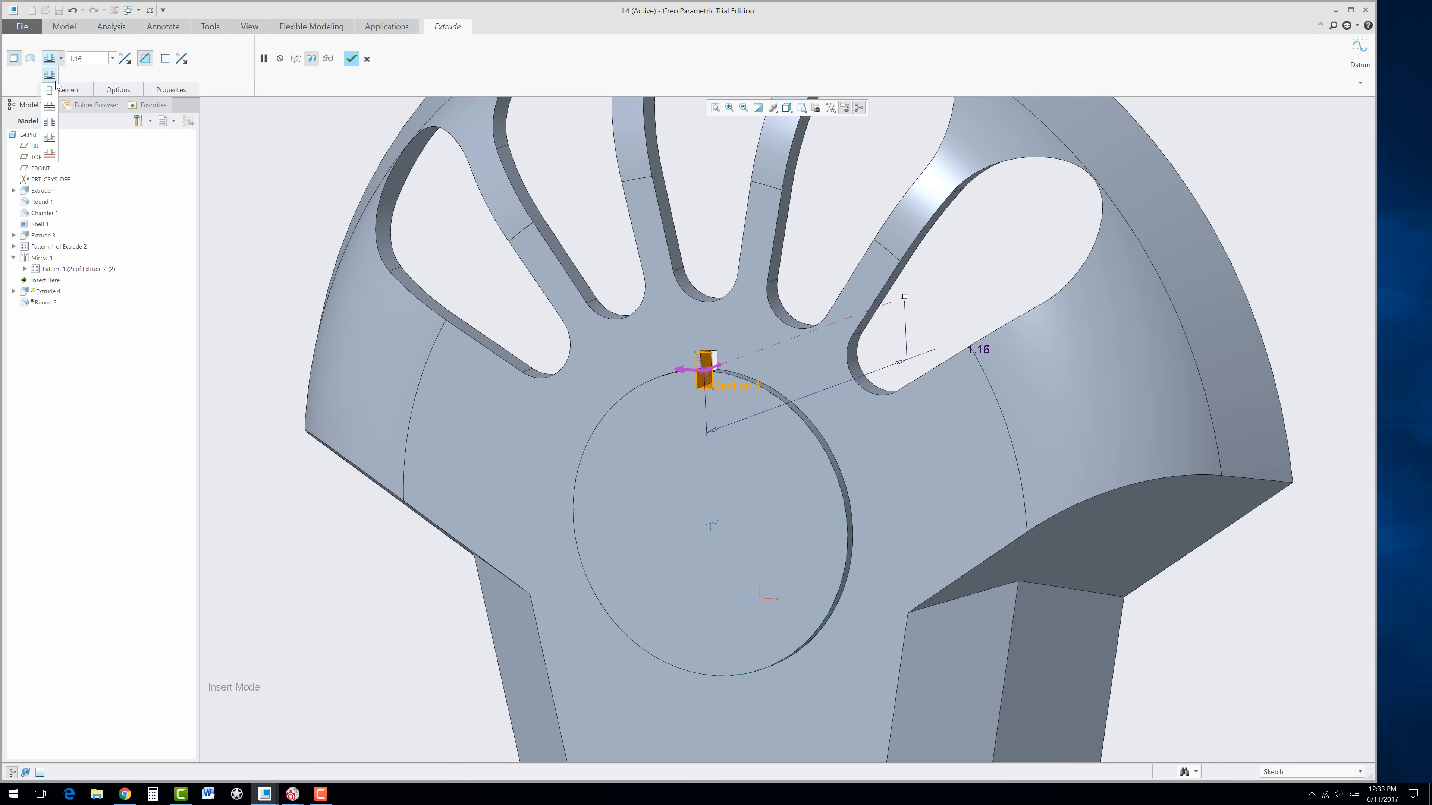
click(50, 123)
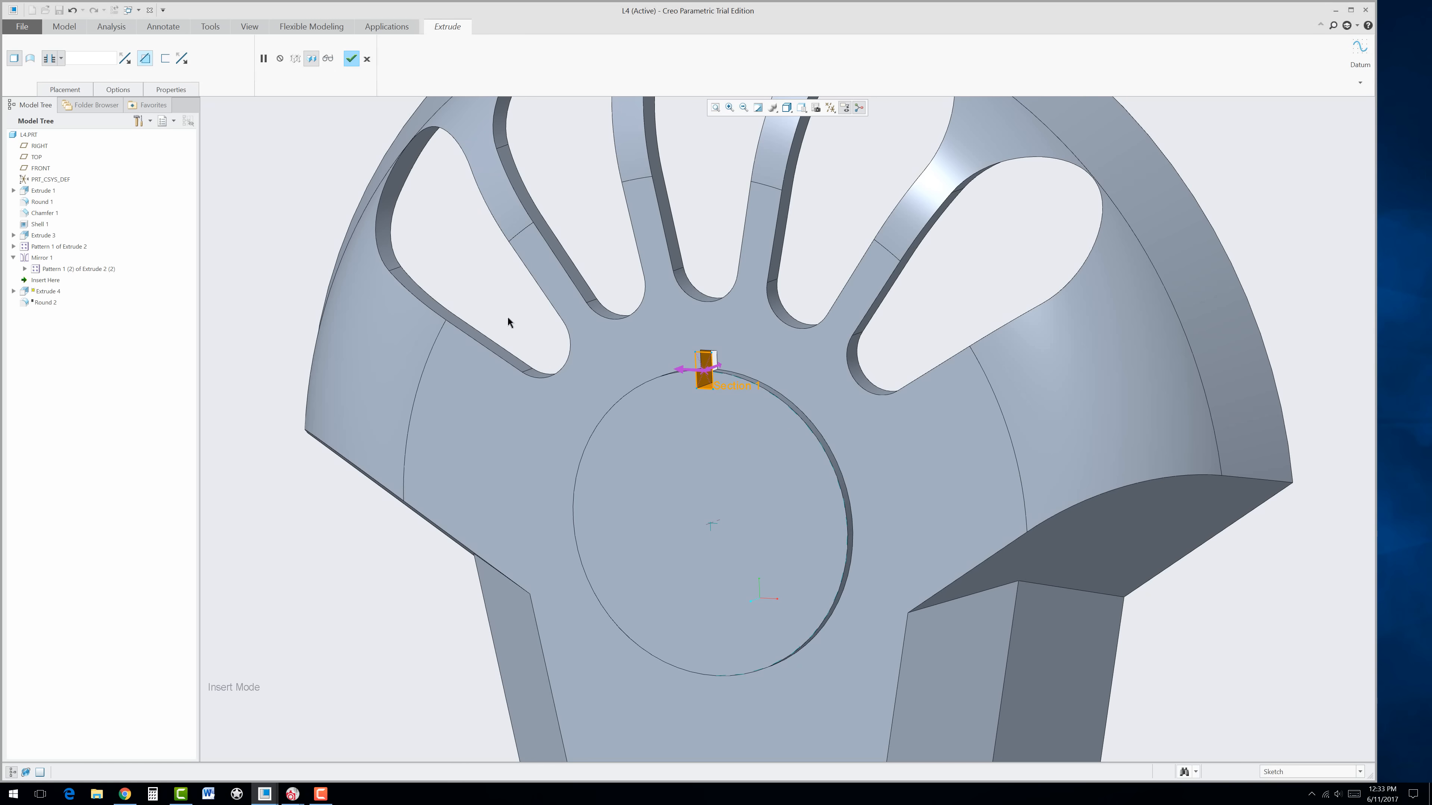
click(351, 58)
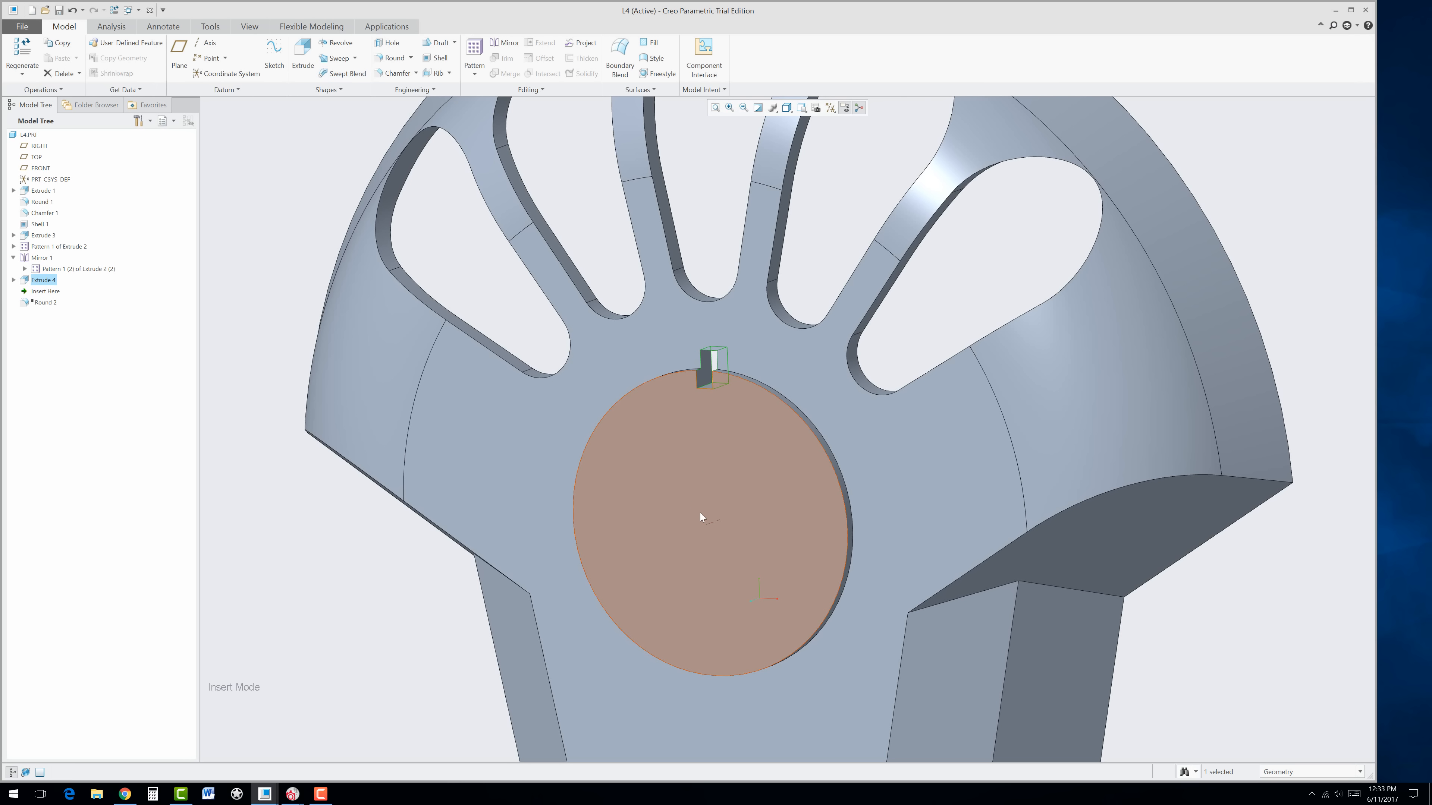
middle_drag(721, 408, 771, 430)
scroll(750, 397, down, 3)
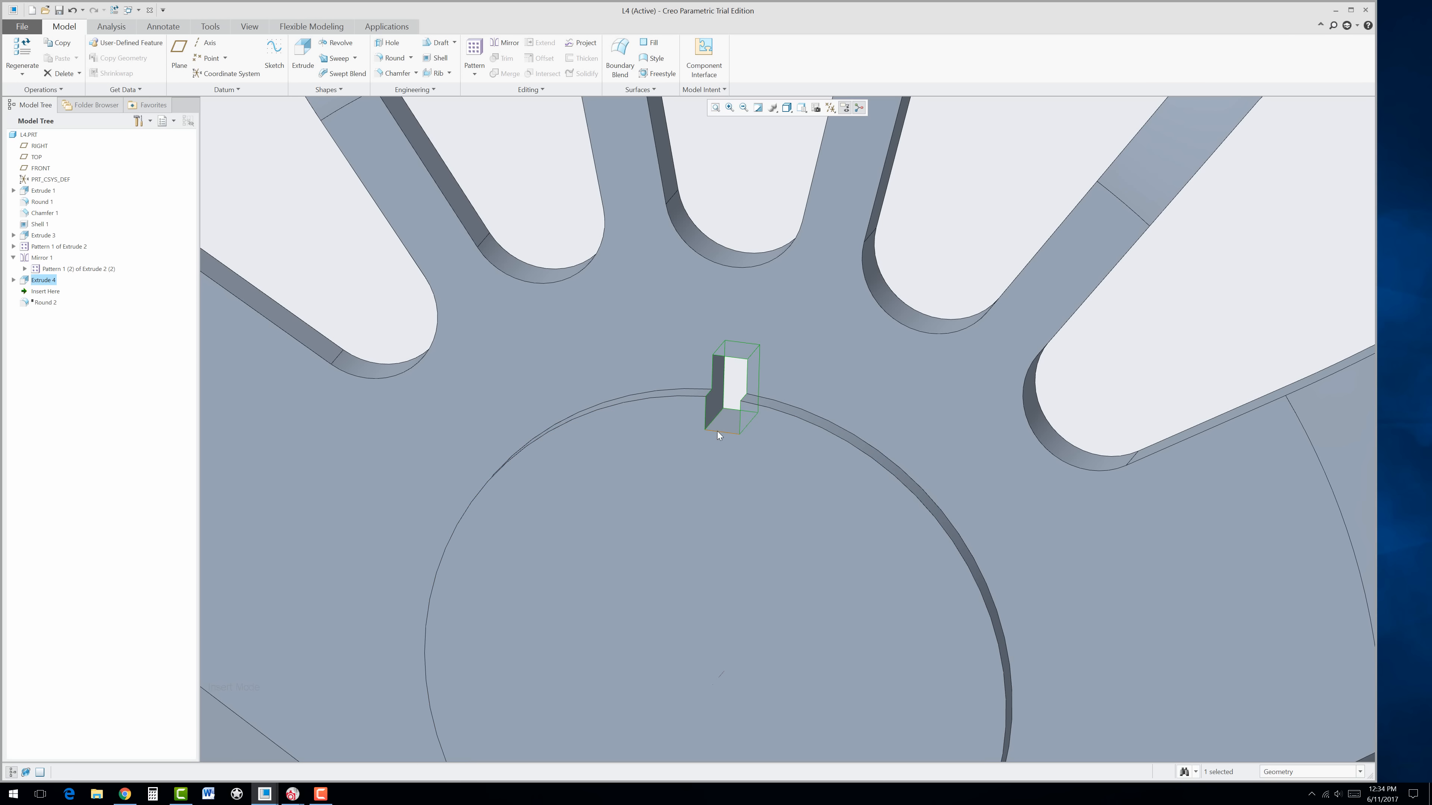
click(483, 123)
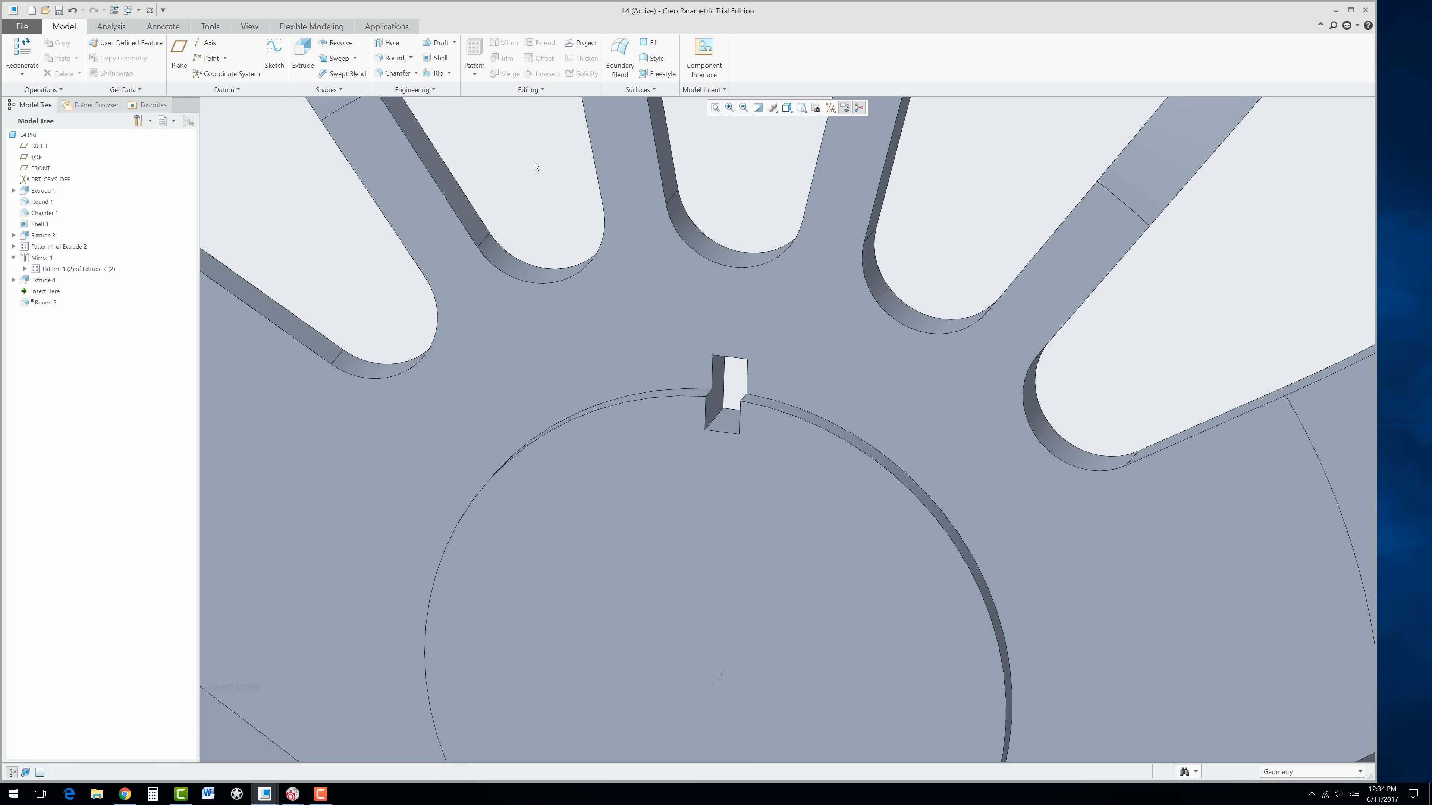
Step: Round the notch's inner edge on the boss's top face with a 0.1 radius
click(385, 60)
click(71, 58)
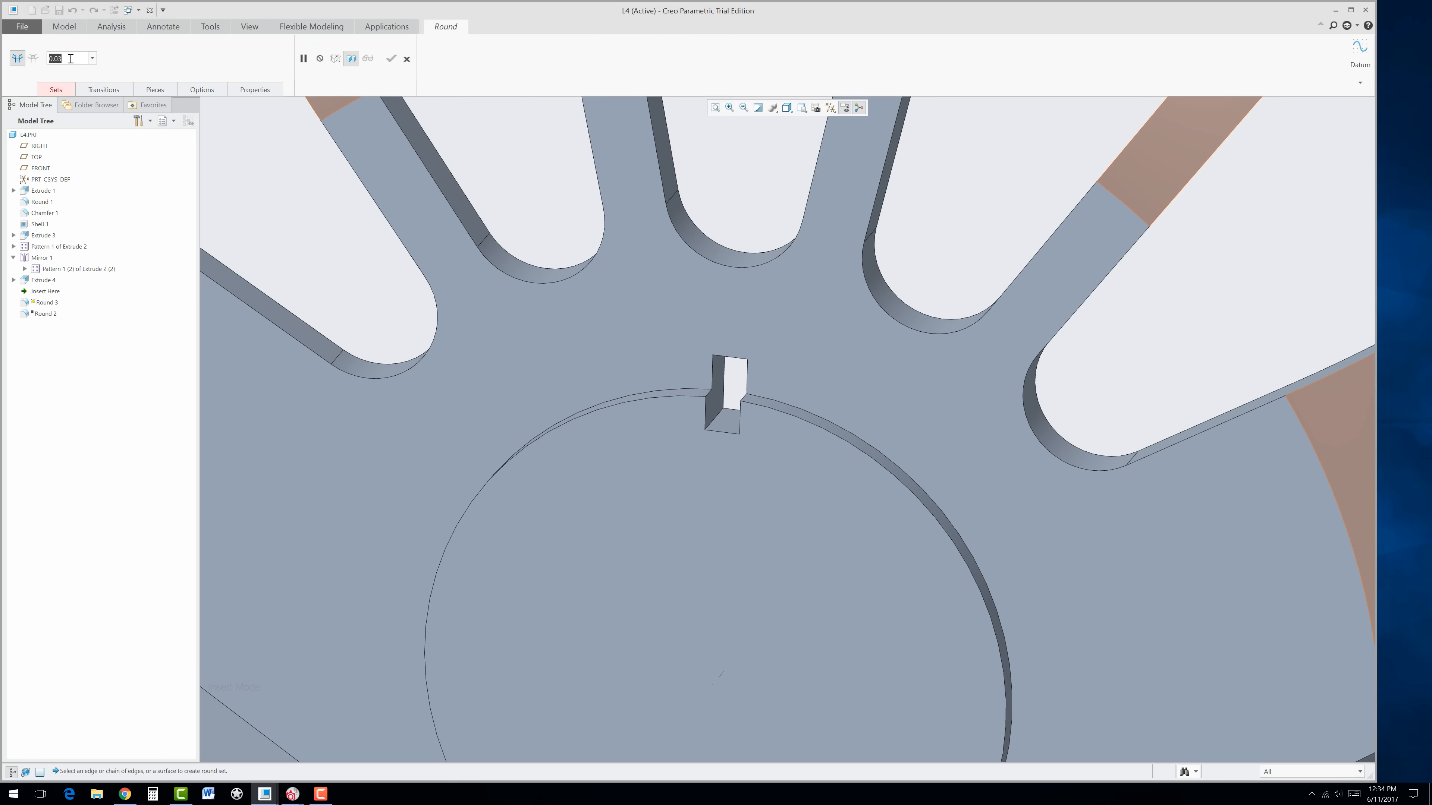
text(0.1)
key(Return)
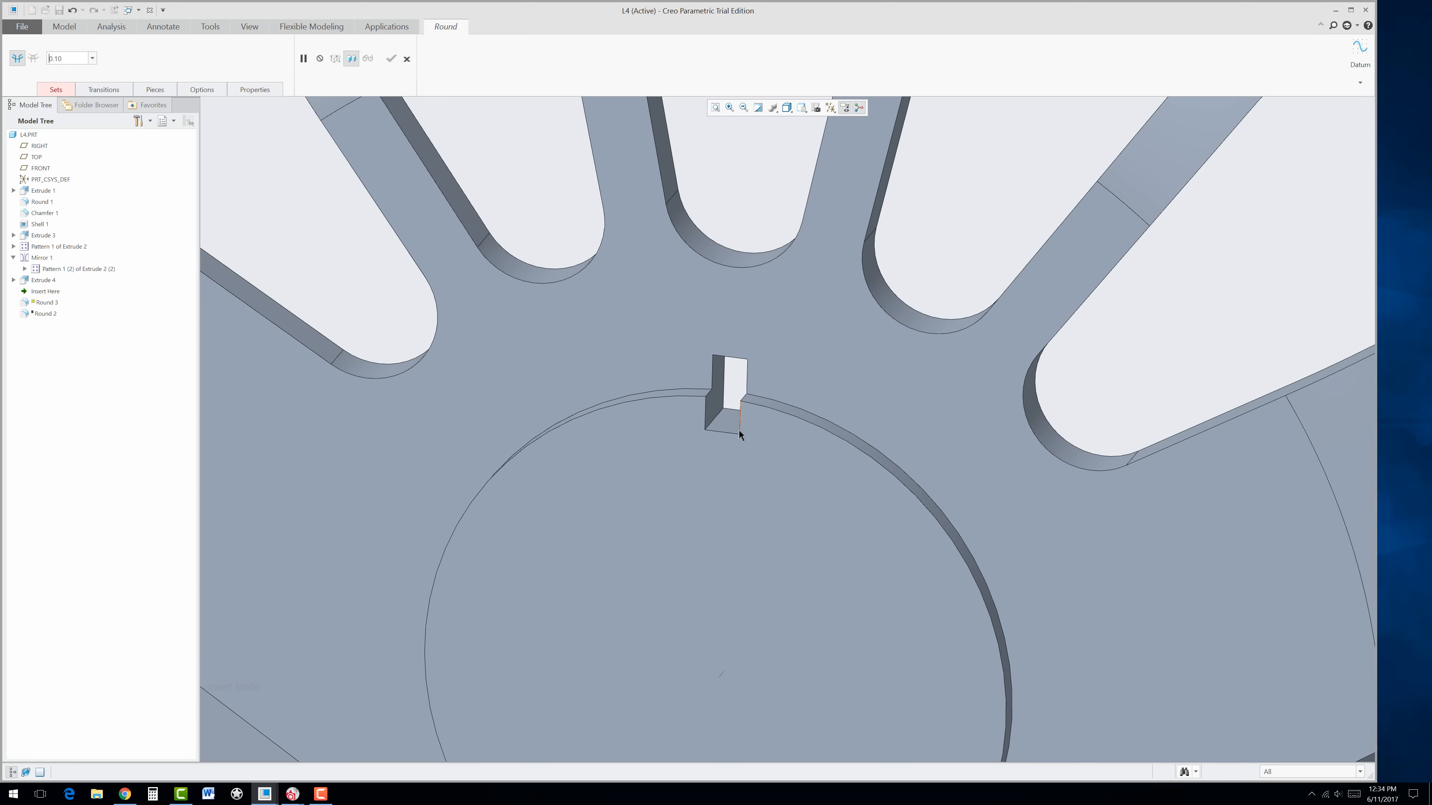
click(722, 431)
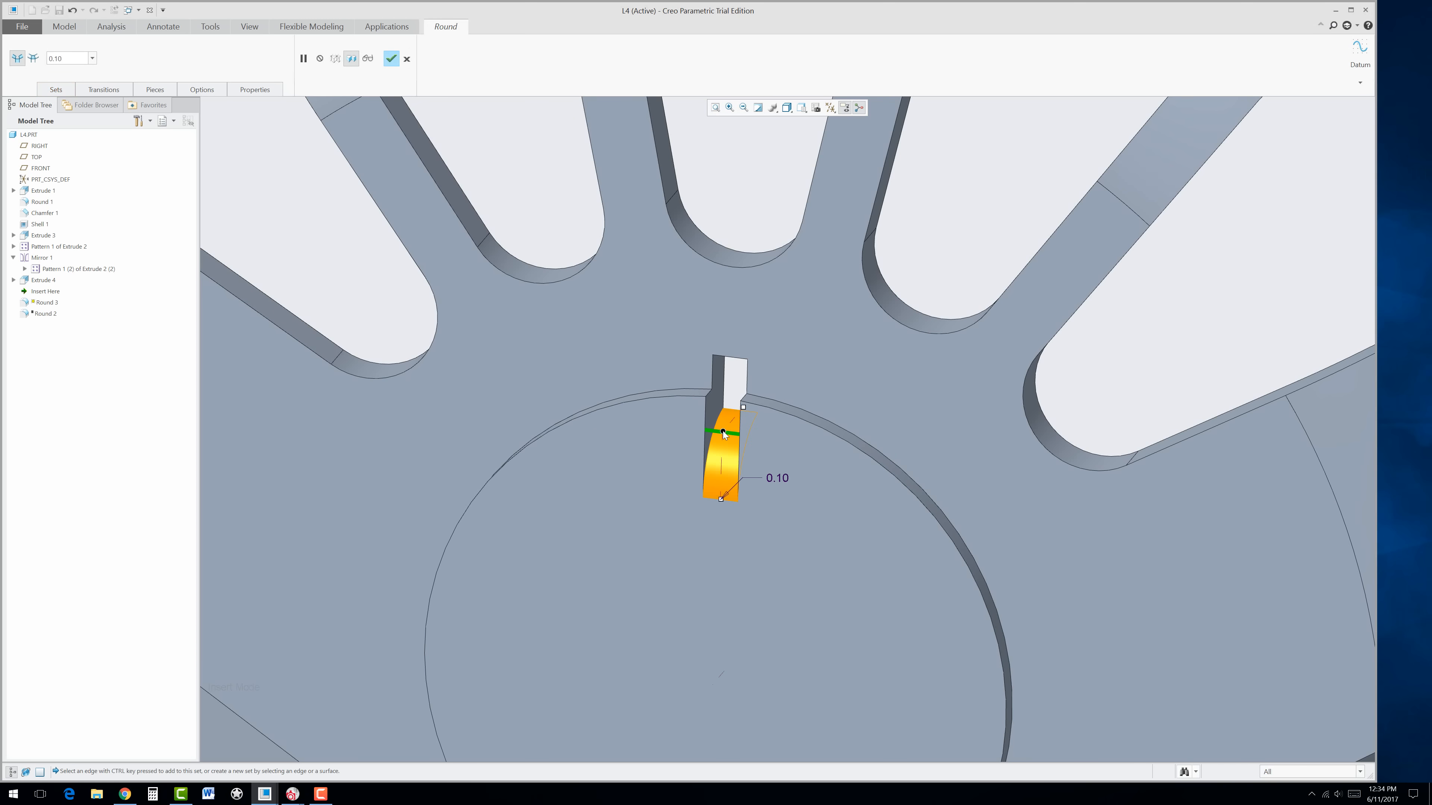
click(391, 59)
middle_drag(689, 459, 681, 455)
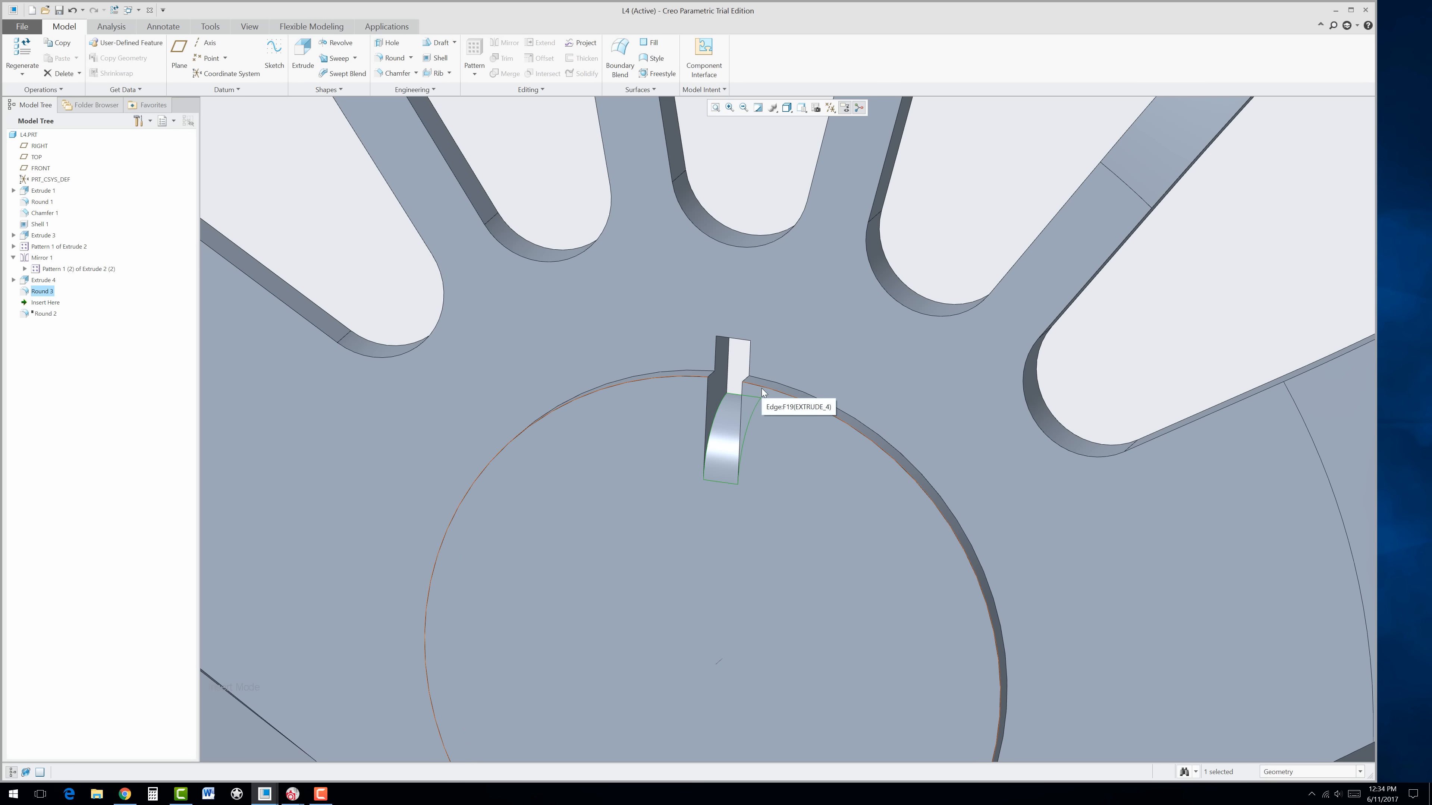
click(393, 57)
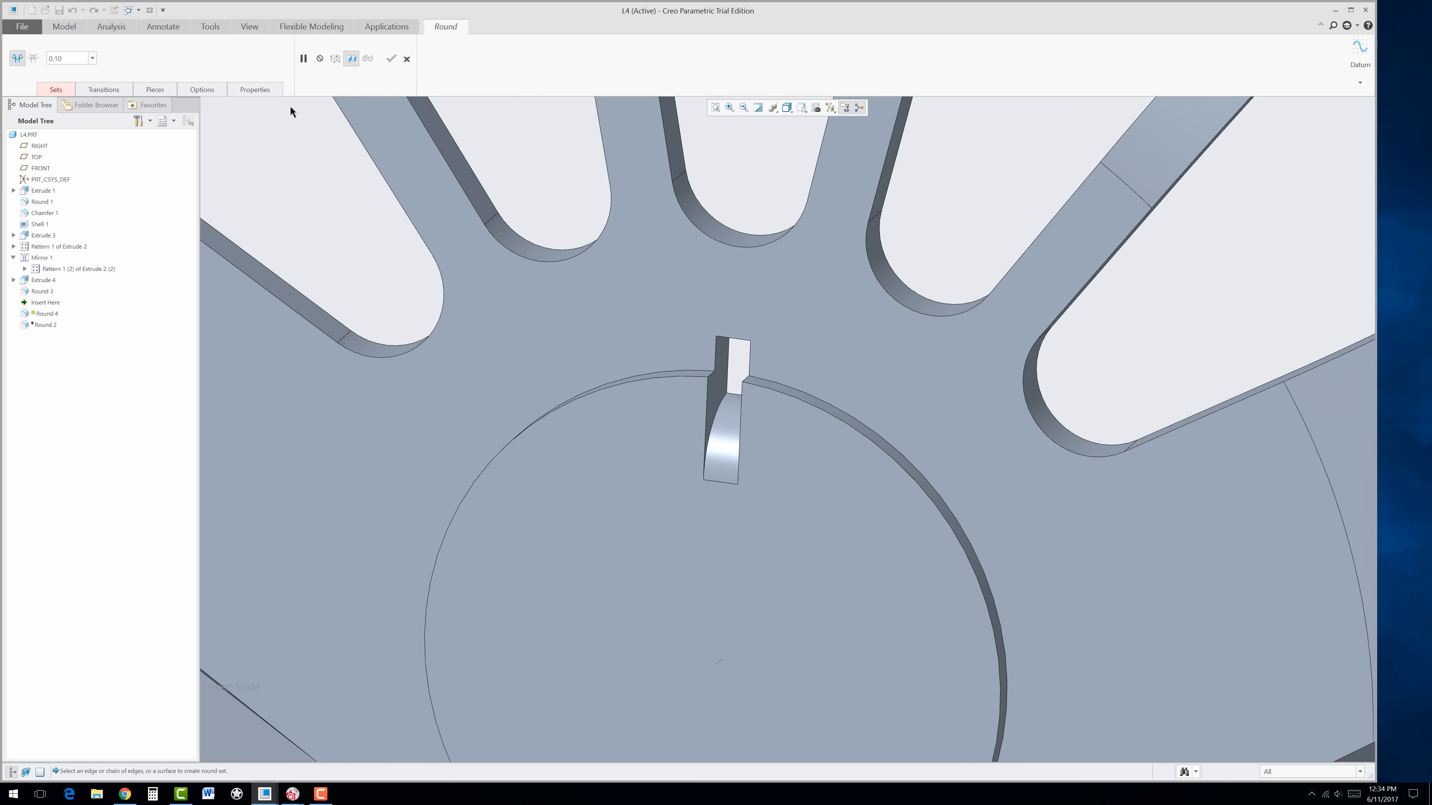
click(69, 60)
key(BackSpace)
key(Return)
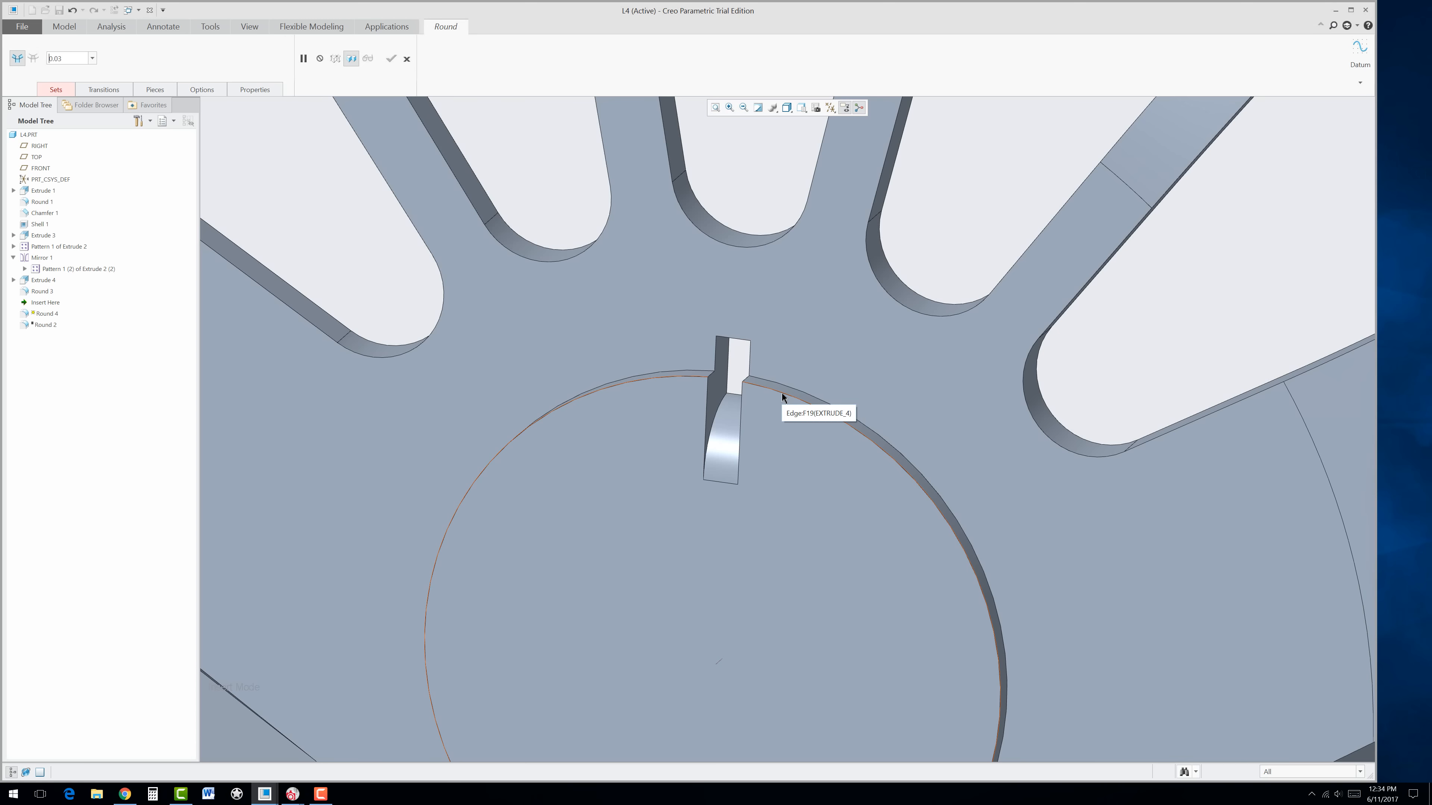
click(407, 59)
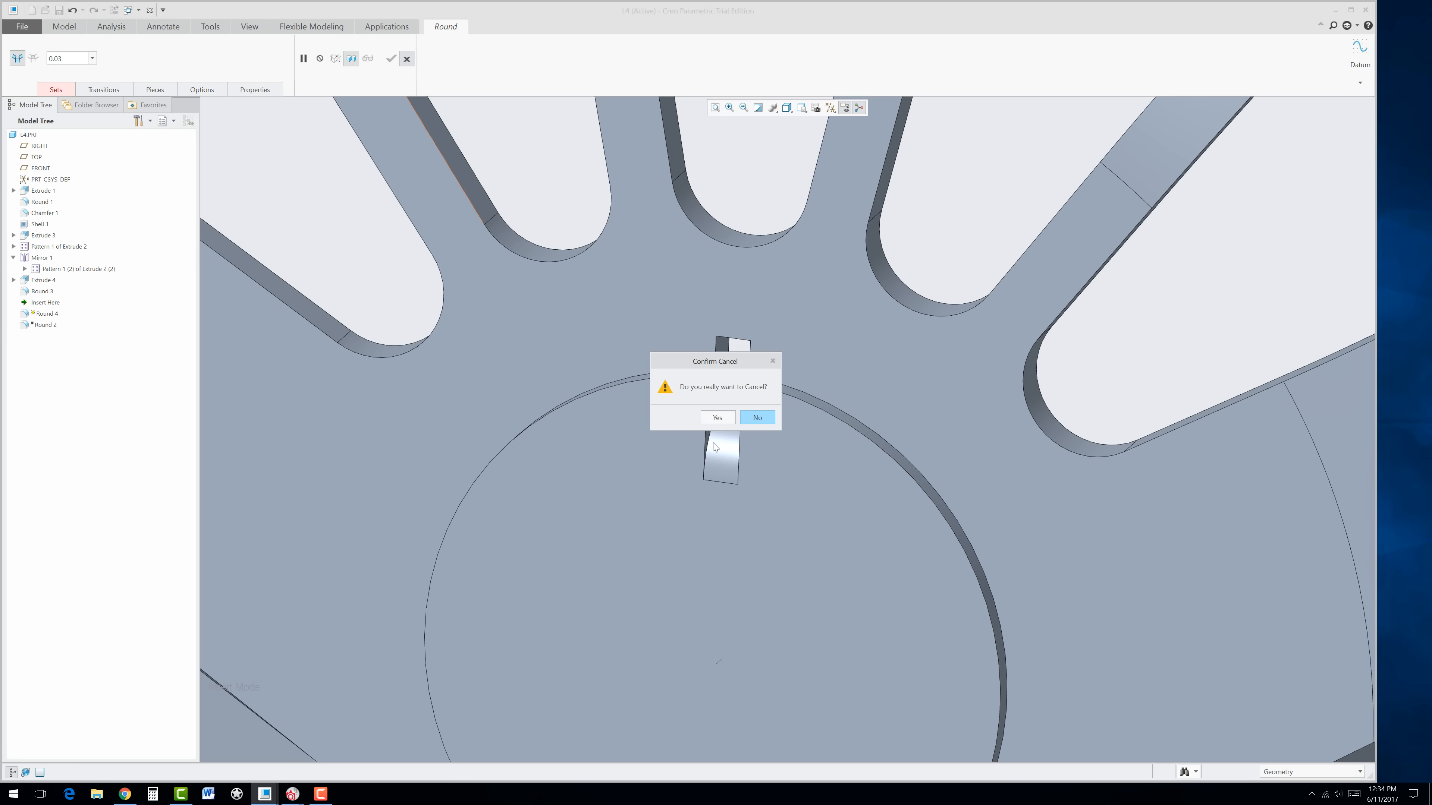
click(718, 419)
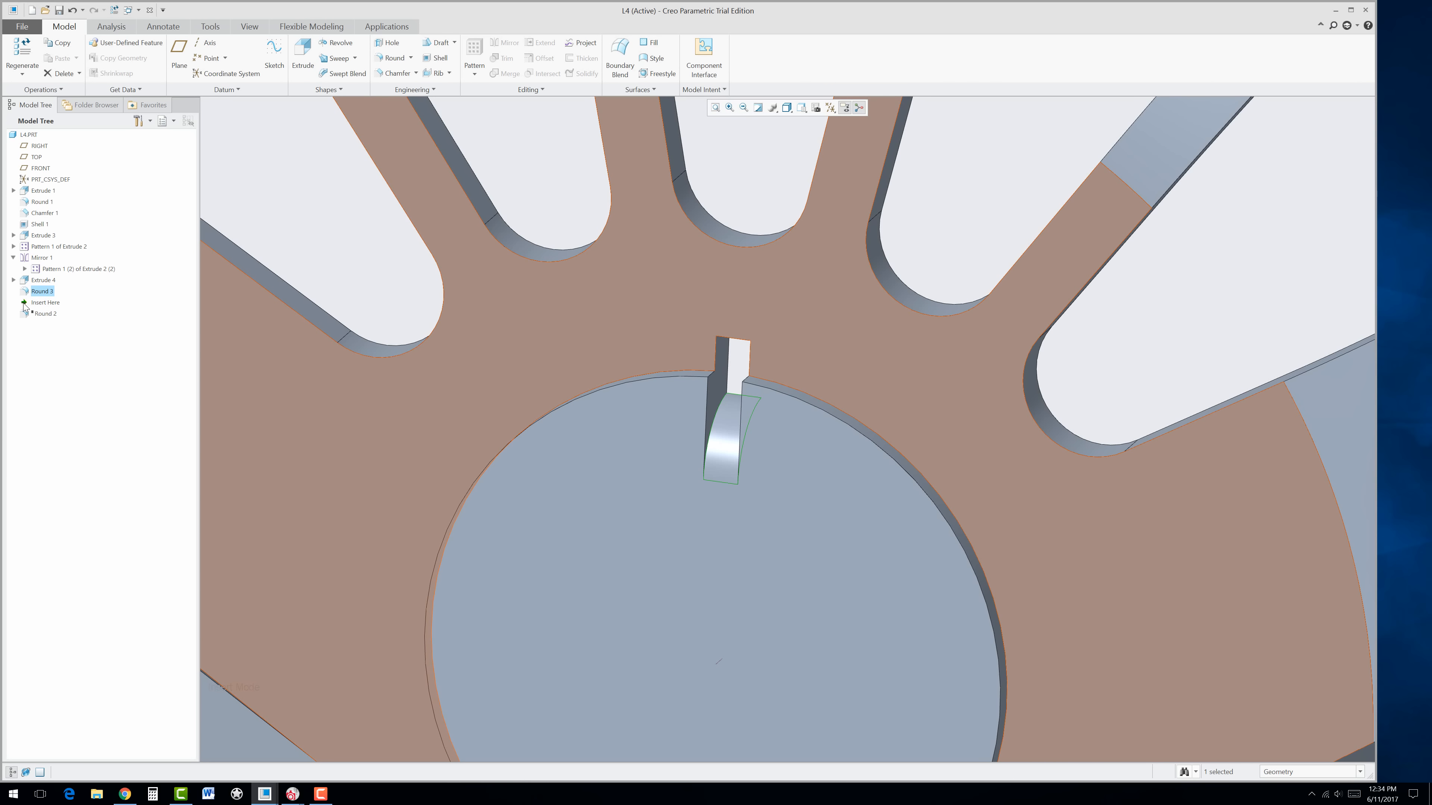
Step: Move the insertion point to the end of the model tree, after the boss's edge round
drag(25, 302, 24, 321)
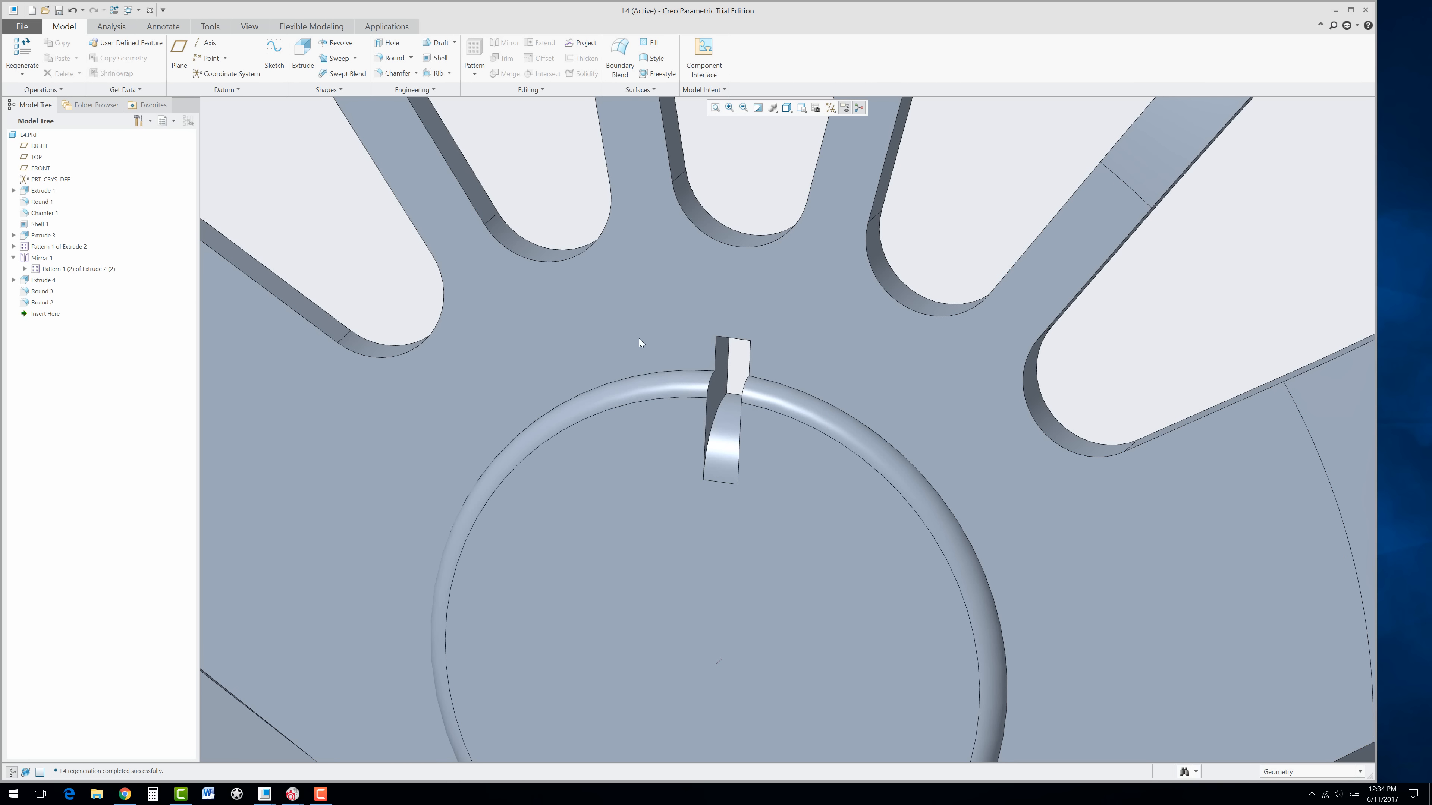
scroll(539, 425, down, 3)
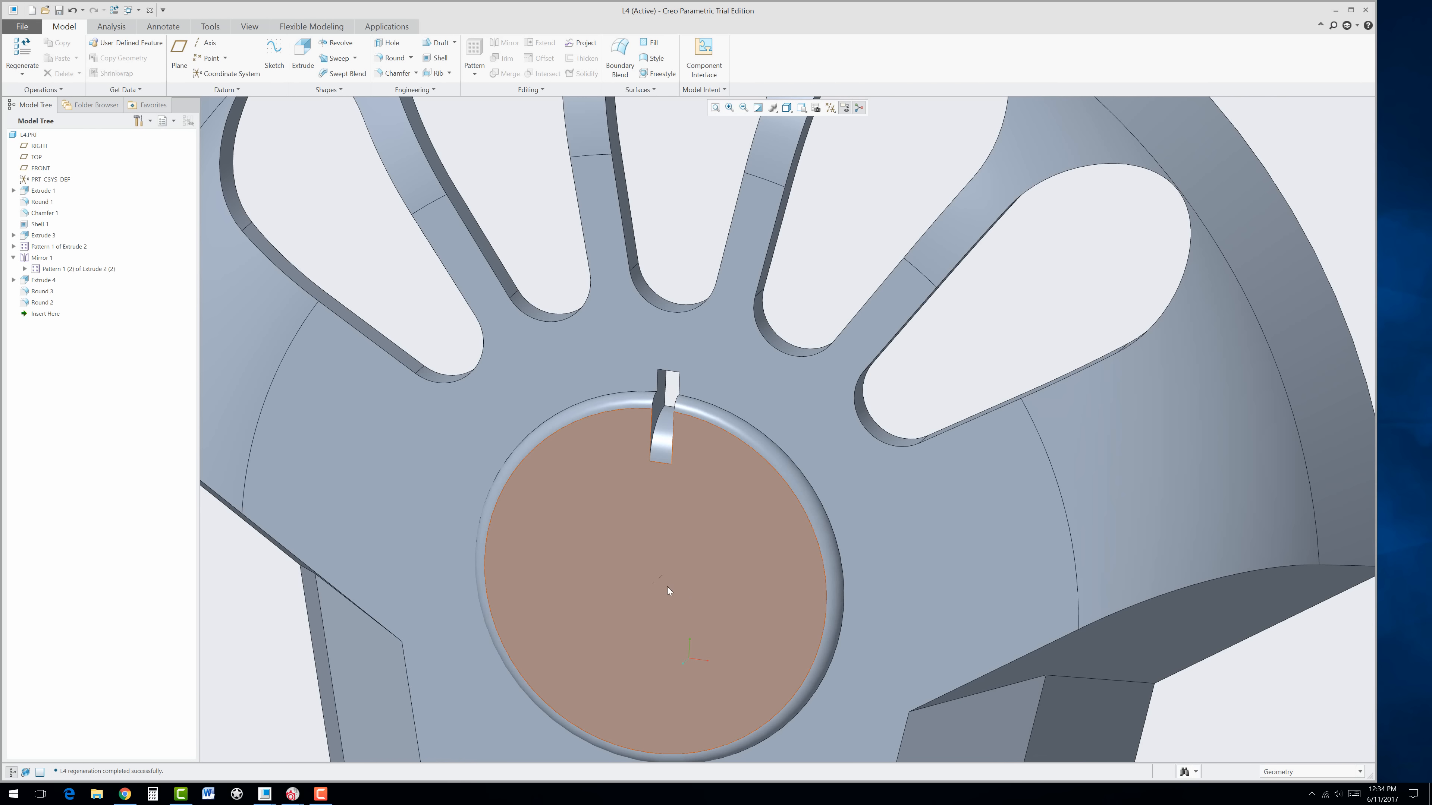
middle_drag(658, 589, 610, 417)
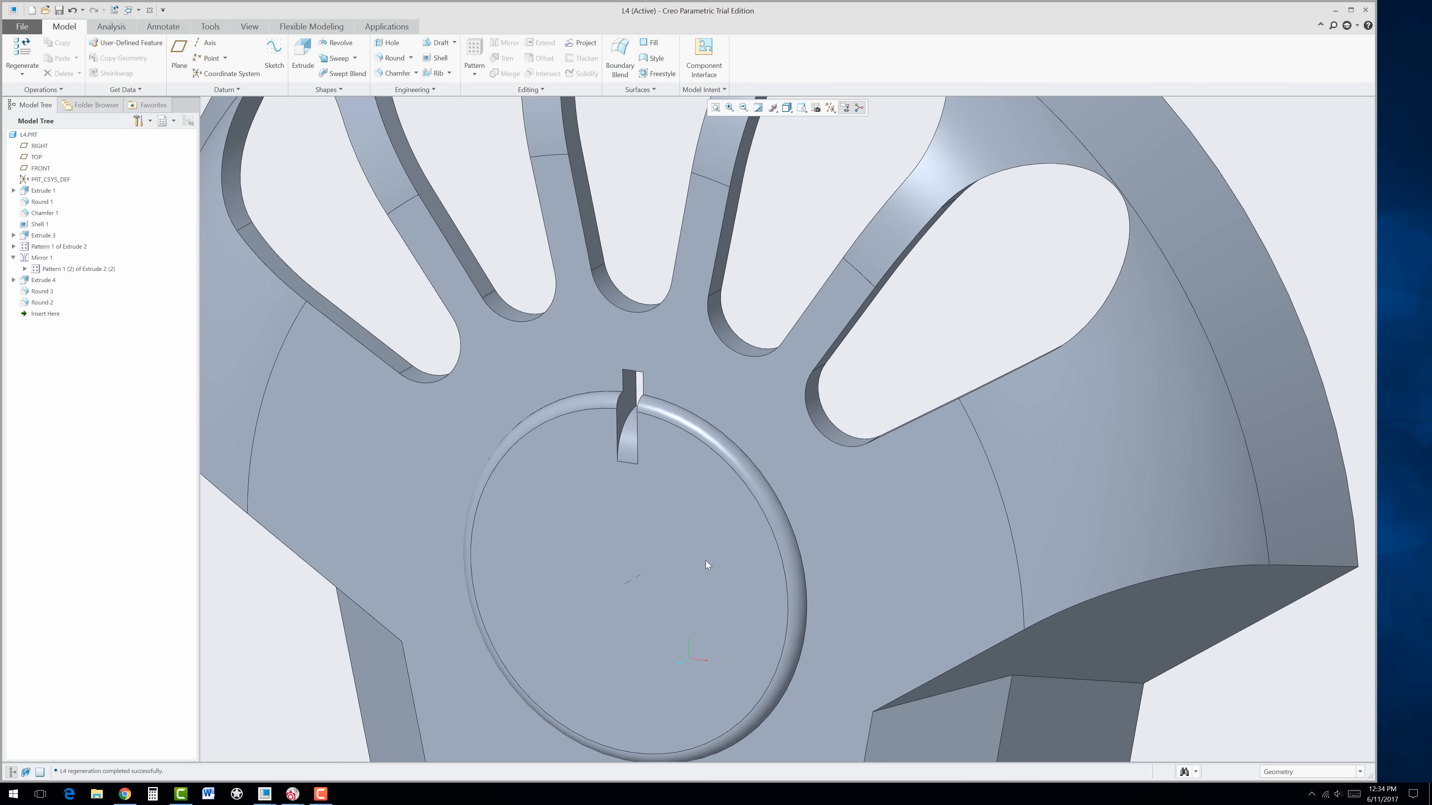
scroll(610, 417, up, 2)
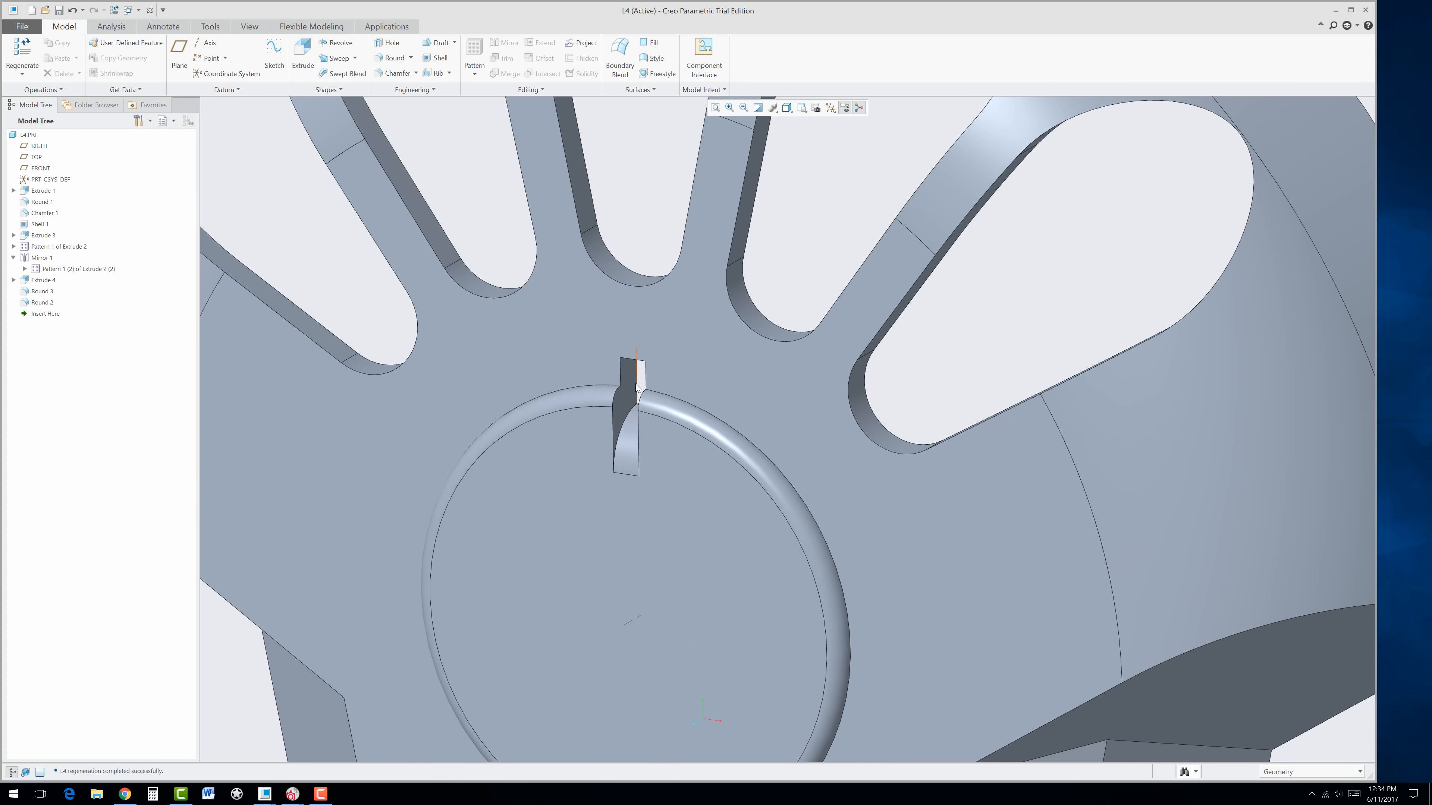
Step: Start a geometry pattern of the notch cut and its 0.1 round, using the boss's center axis for an Axis pattern
click(41, 280)
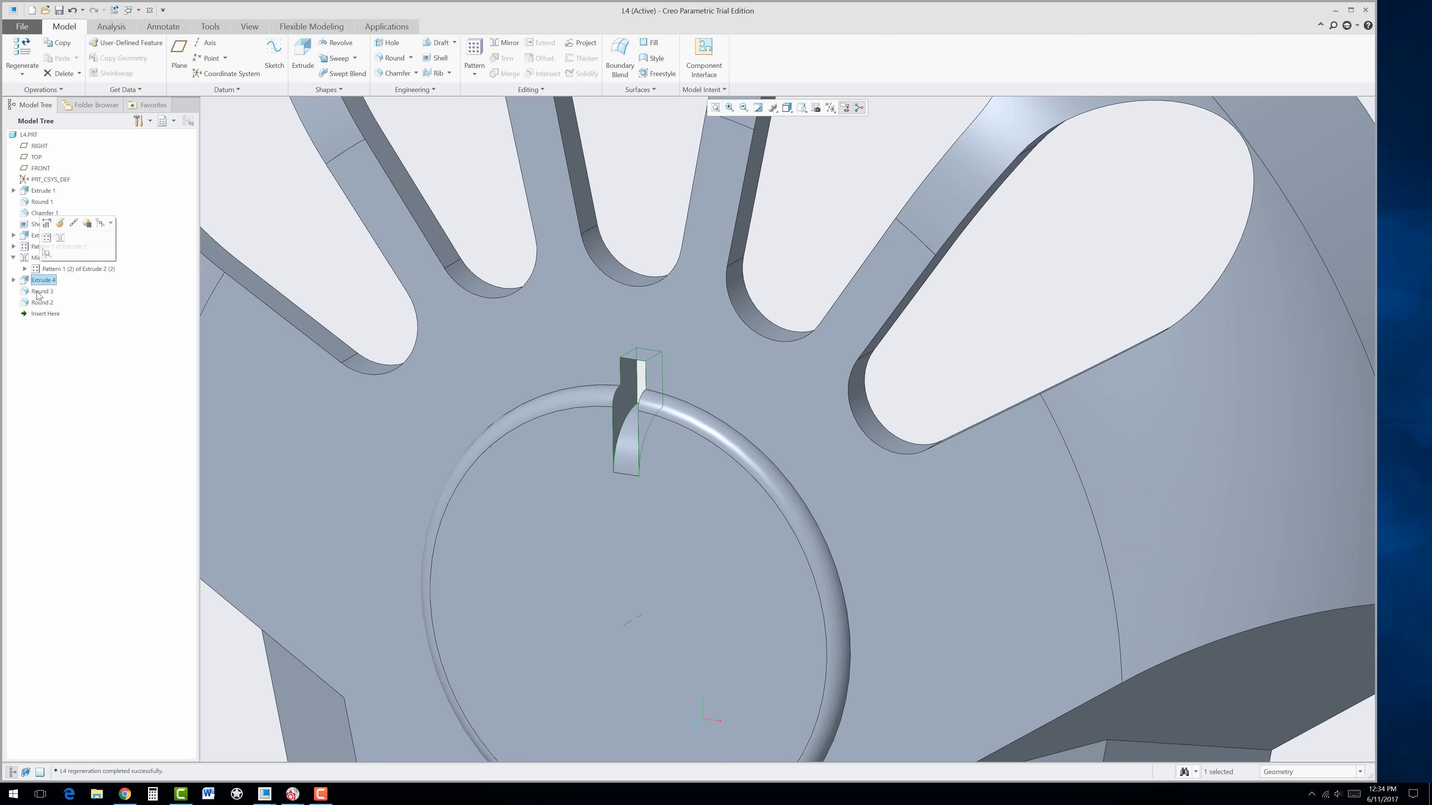
ctrl+click(38, 292)
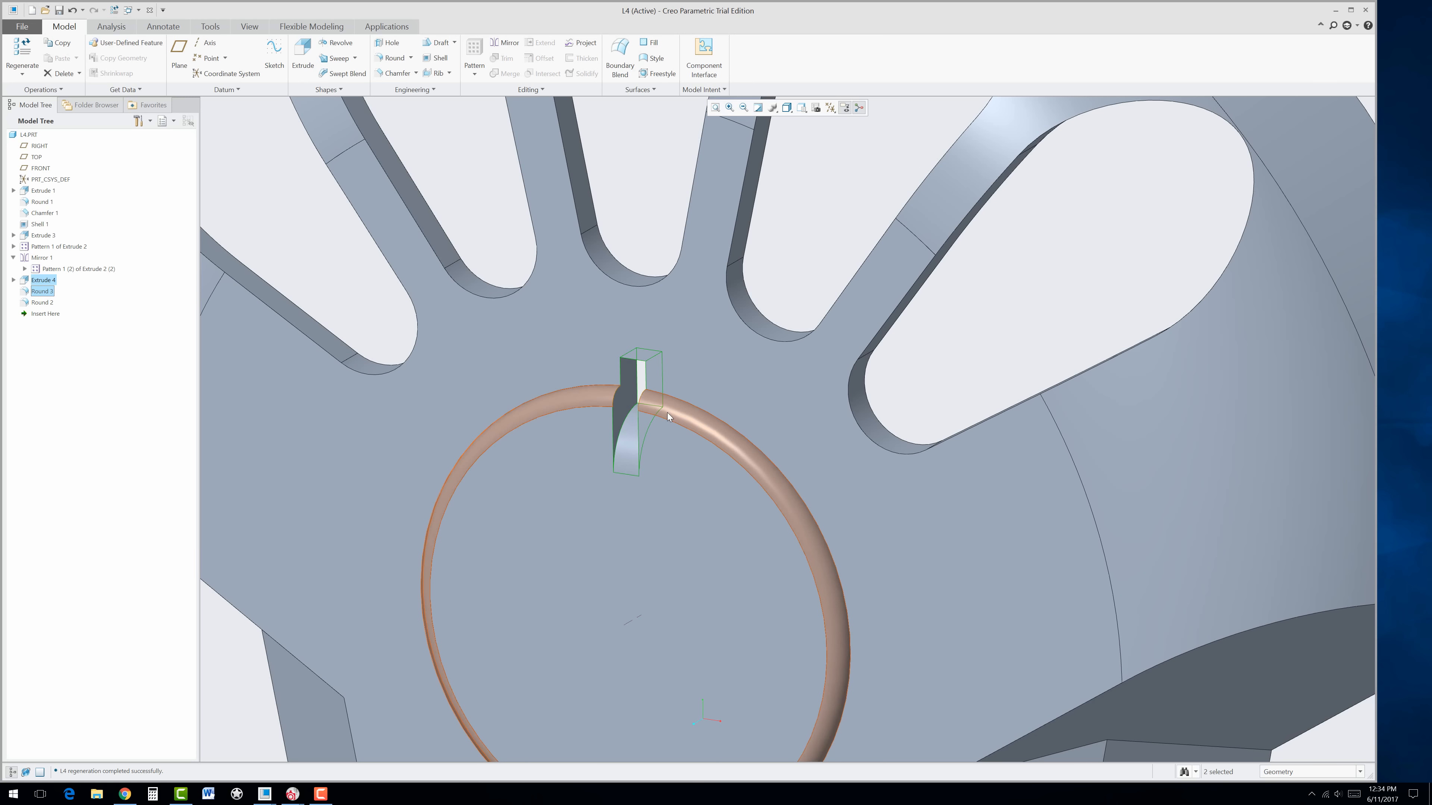
click(474, 73)
click(502, 101)
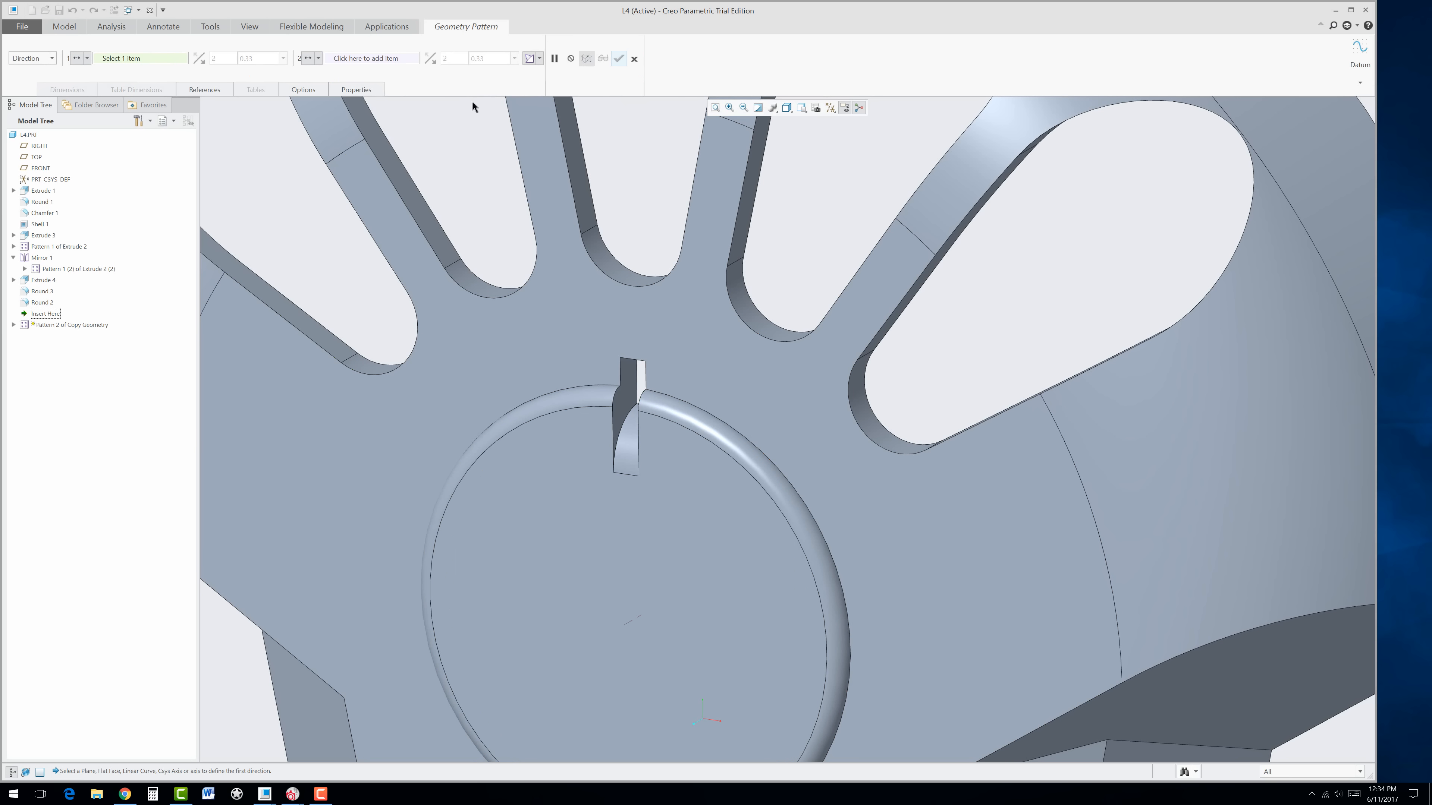
click(40, 58)
click(28, 90)
click(630, 618)
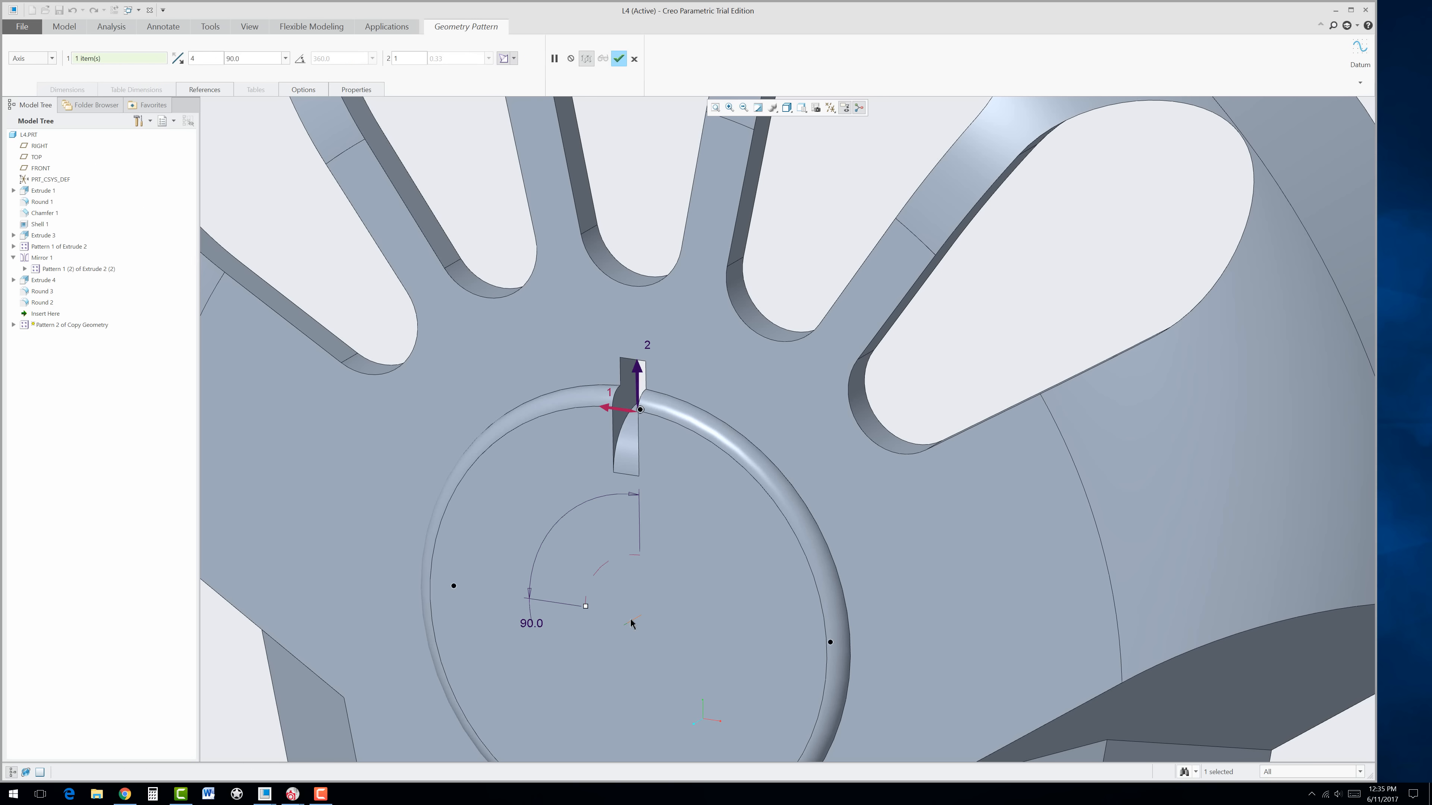
Step: Set the axis pattern to 18 members spaced 360/18 degrees apart and create it
double_click(194, 58)
text(18)
double_click(259, 61)
text(360/18)
key(Return)
click(619, 59)
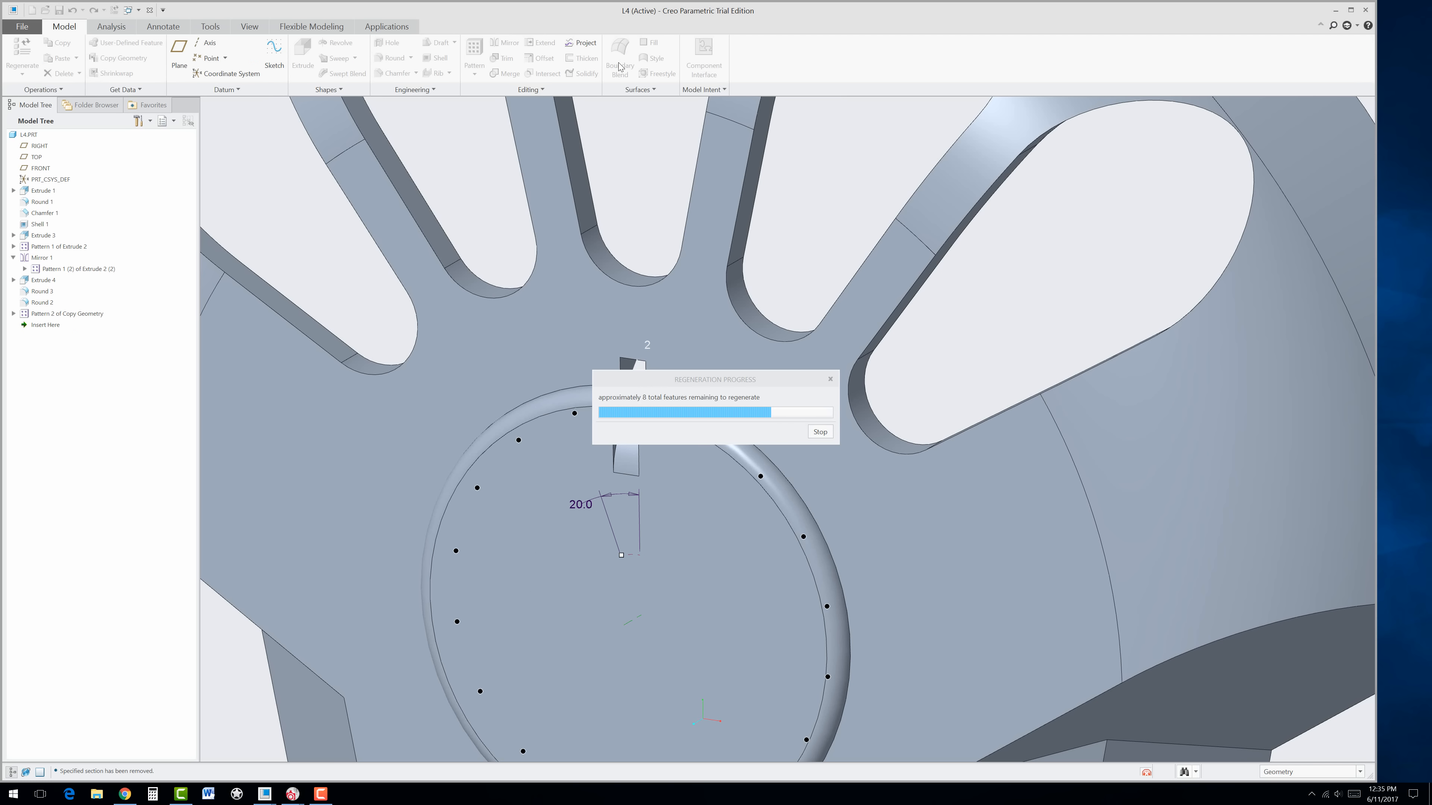
click(796, 245)
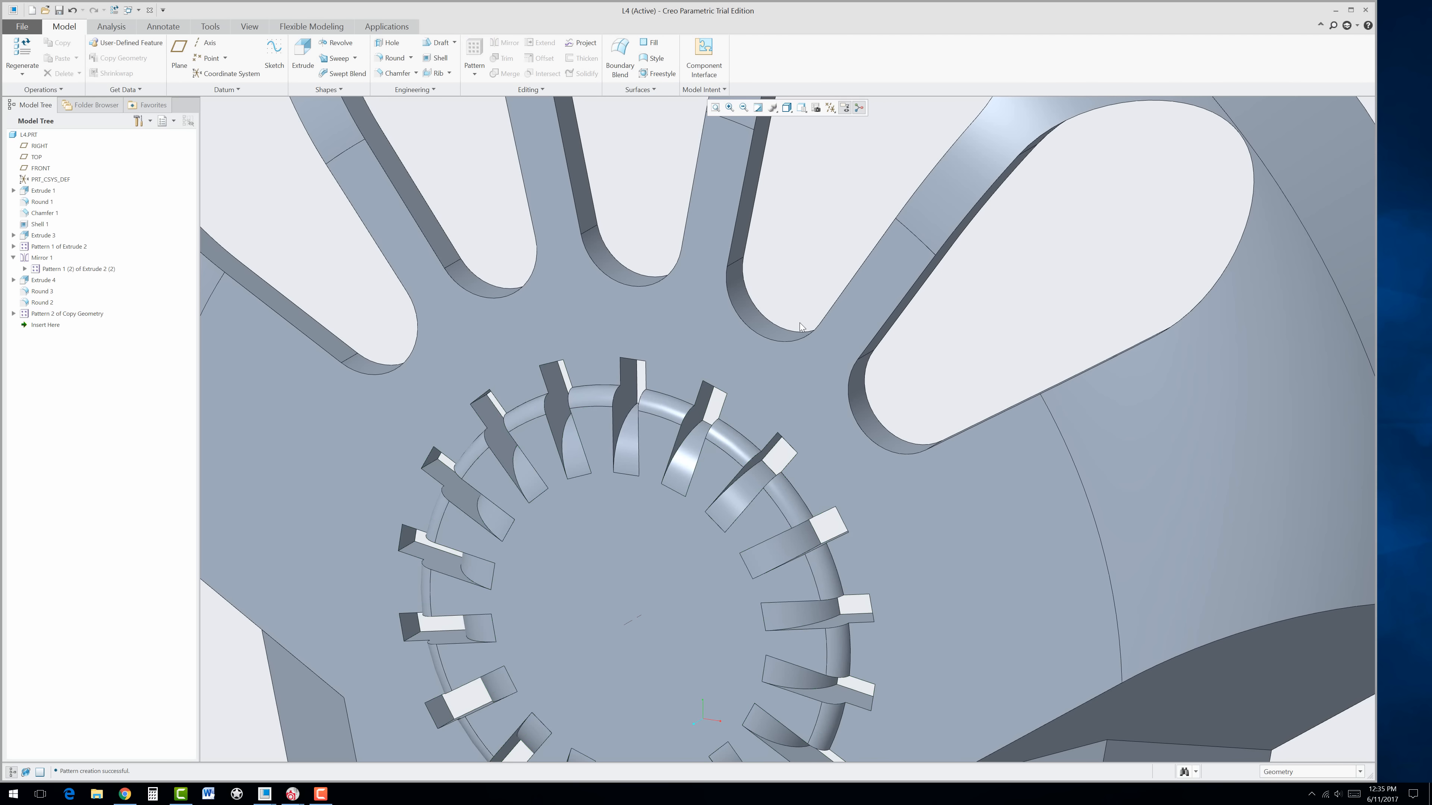
Step: Start an extrusion sketch on the circular boss's top face, inside the ring of notches
scroll(799, 323, up, 4)
middle_drag(772, 444, 780, 401)
scroll(745, 404, down, 3)
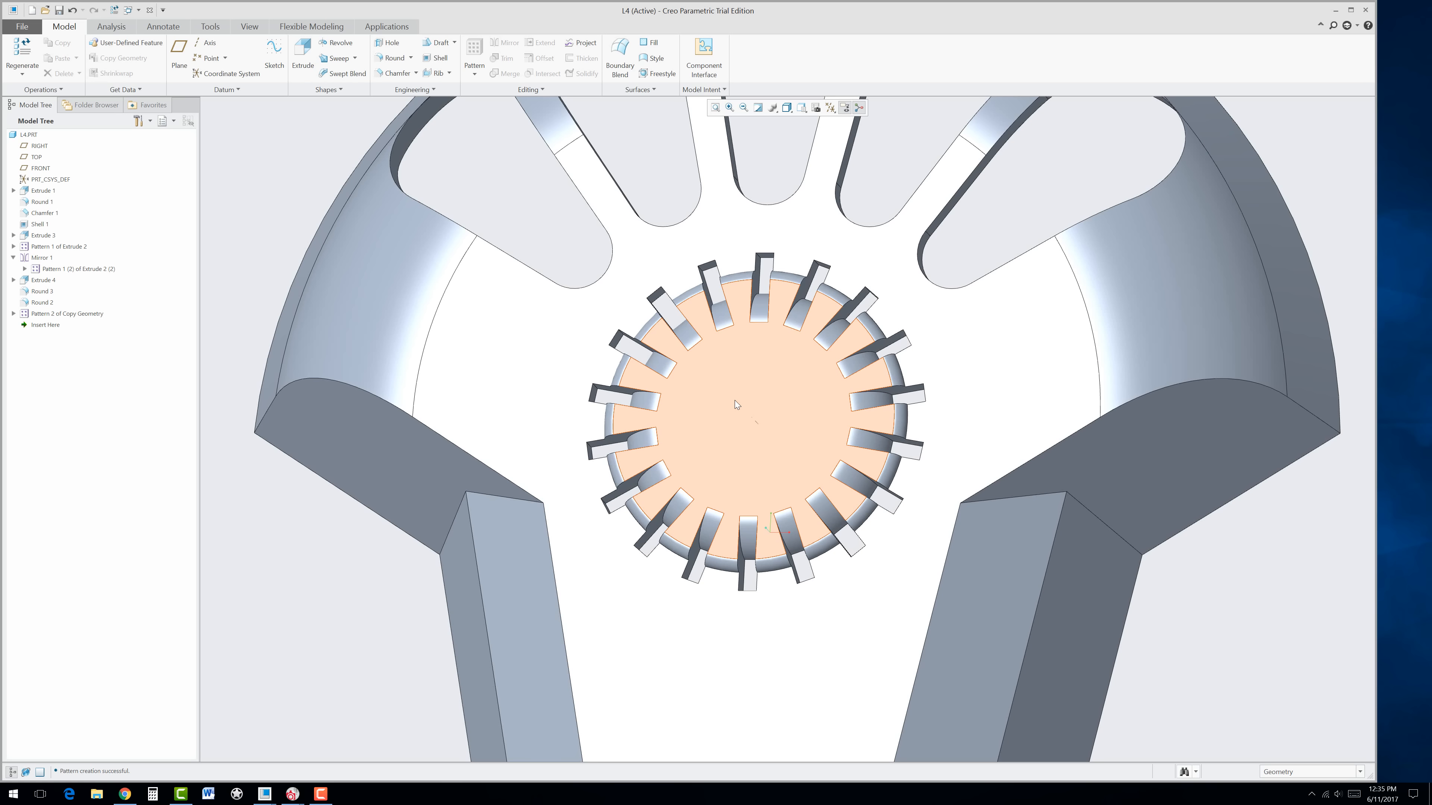
click(773, 400)
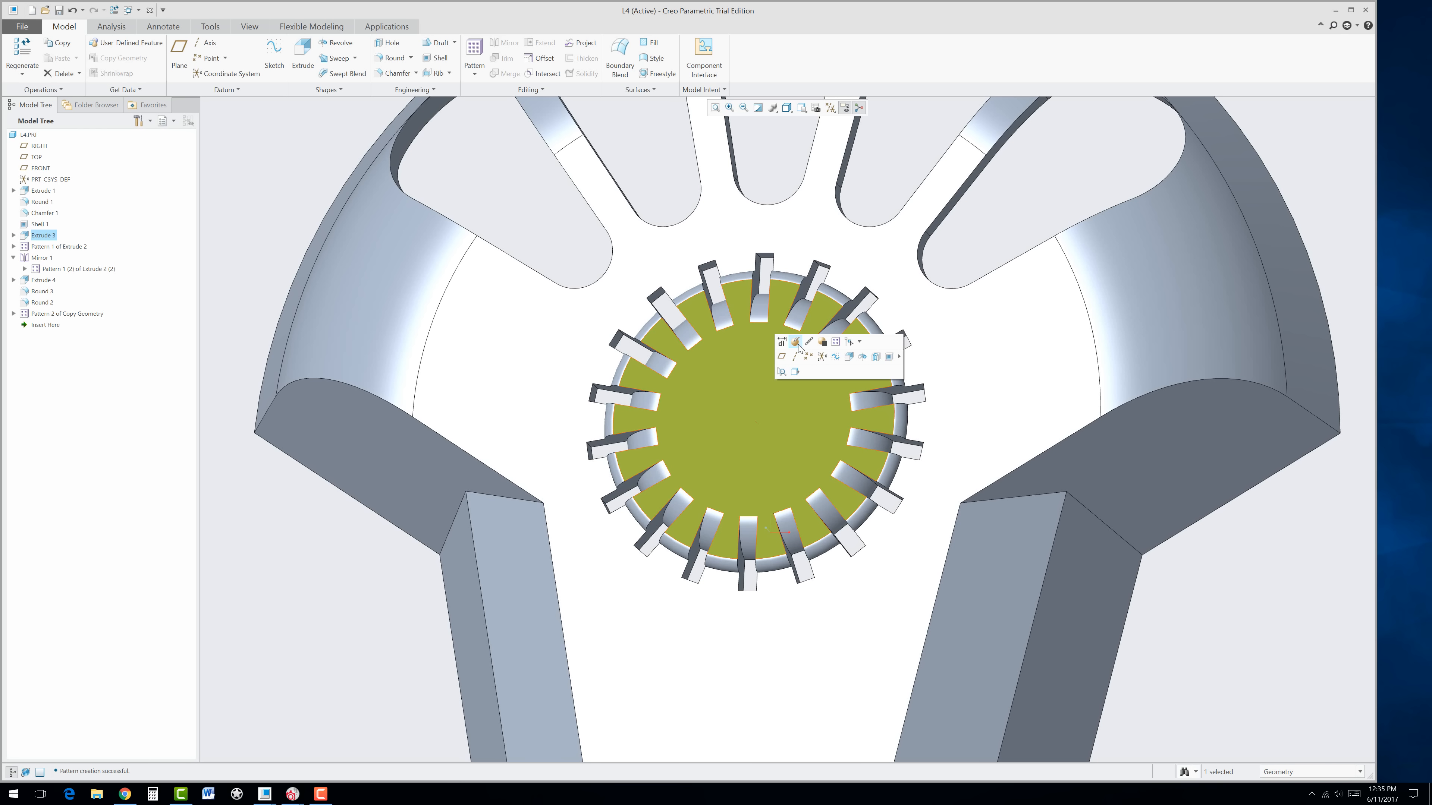
click(796, 342)
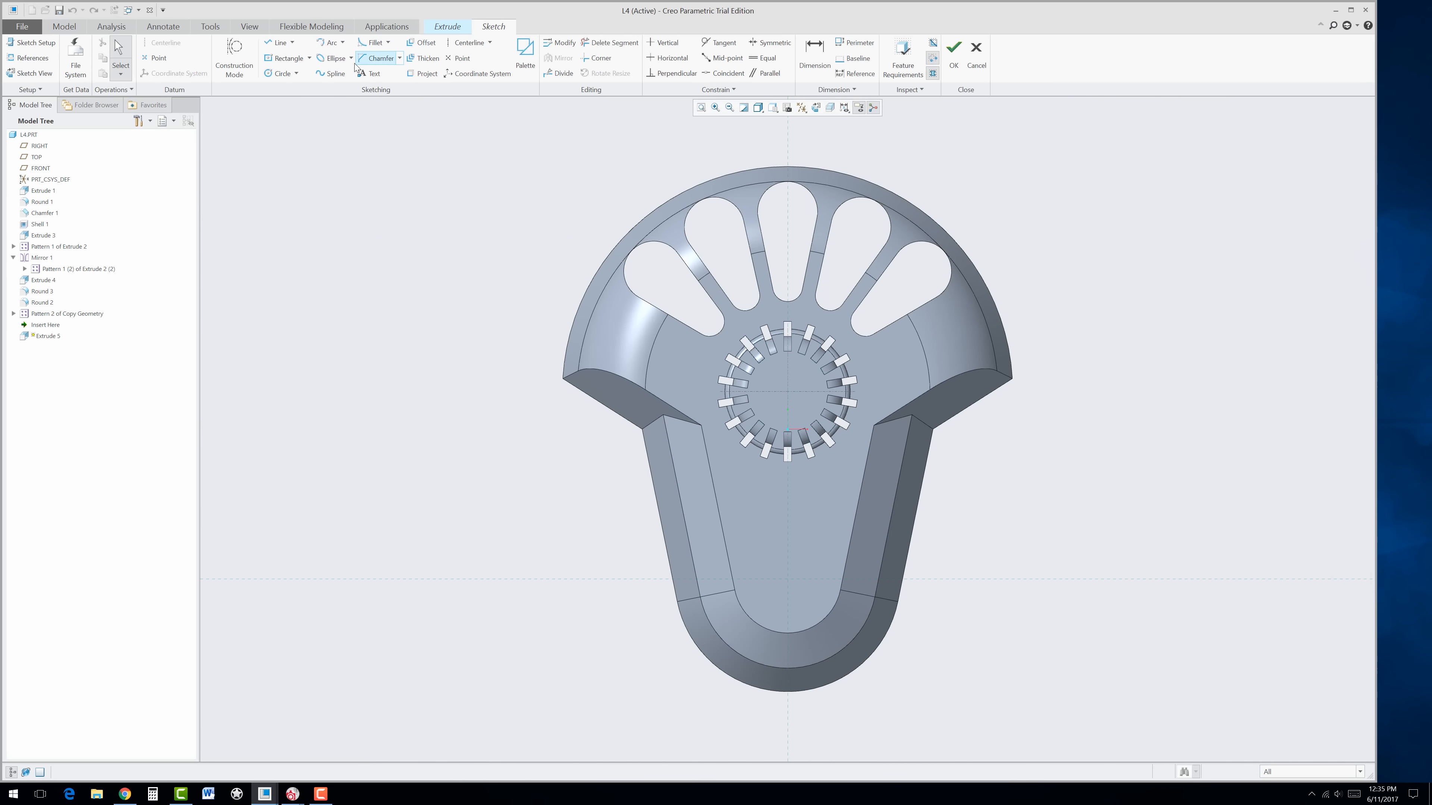
Step: Sketch a circle centered on the boss plus a small off-center circle inside it, and finish the sketch
click(281, 73)
scroll(814, 393, down, 3)
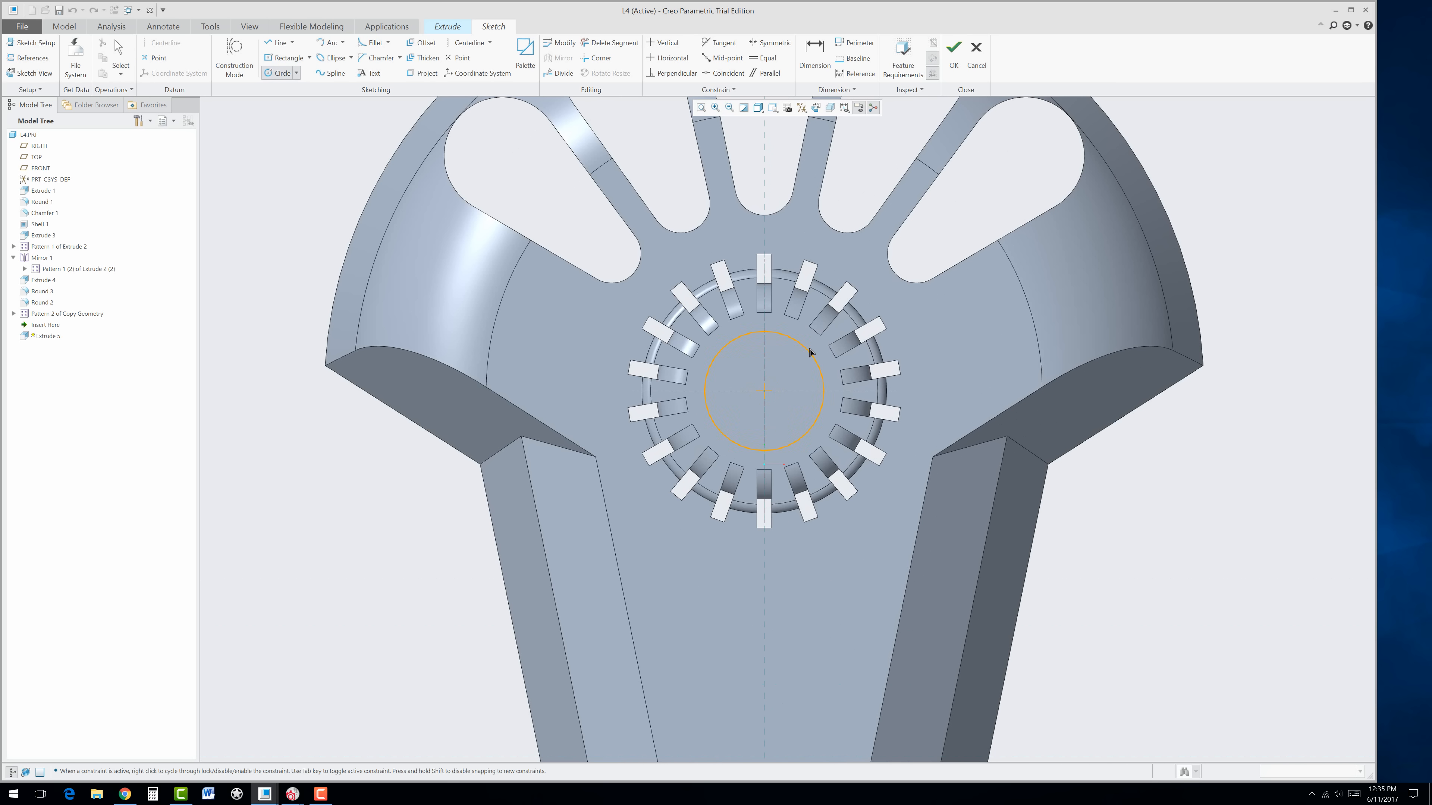
click(806, 353)
click(778, 368)
click(792, 371)
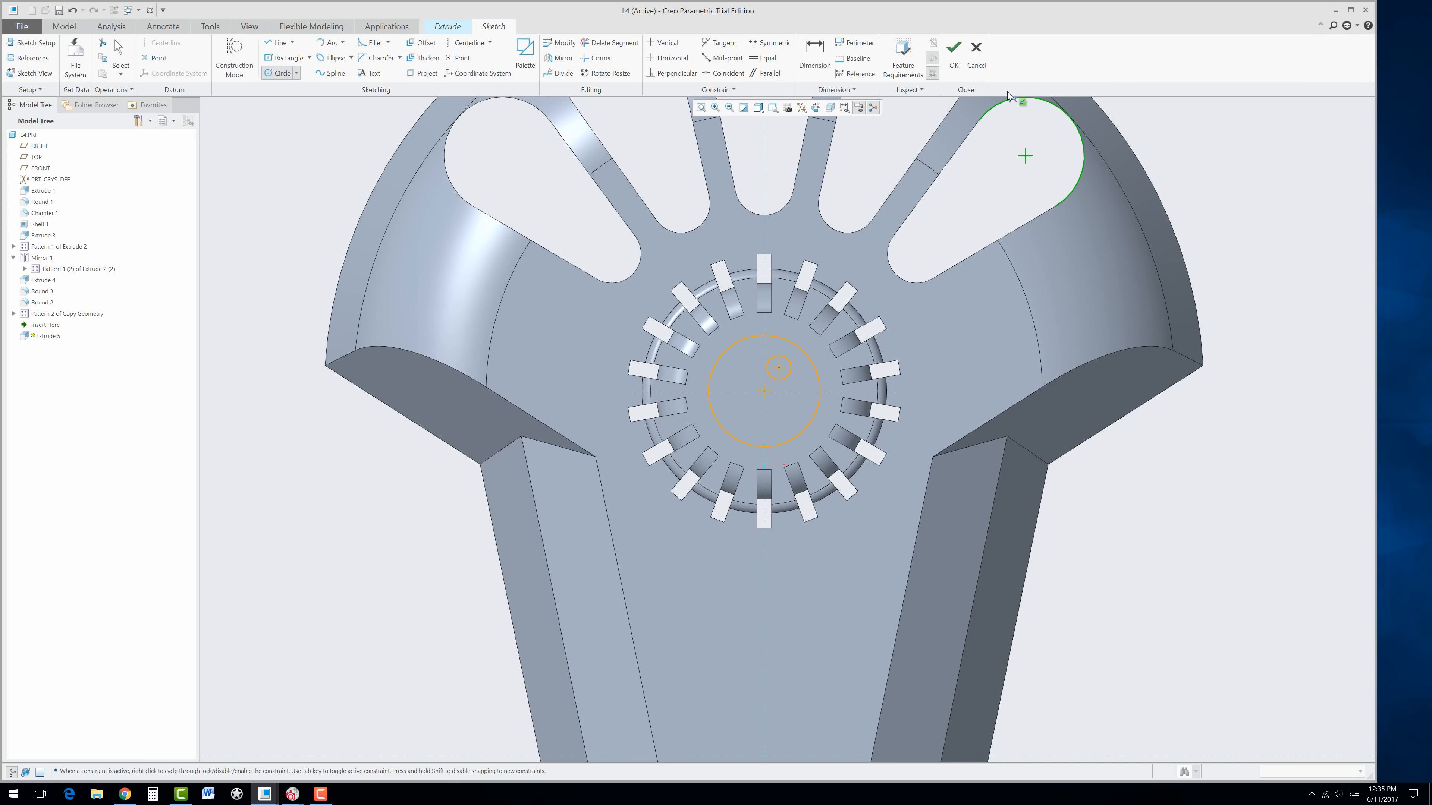
click(954, 66)
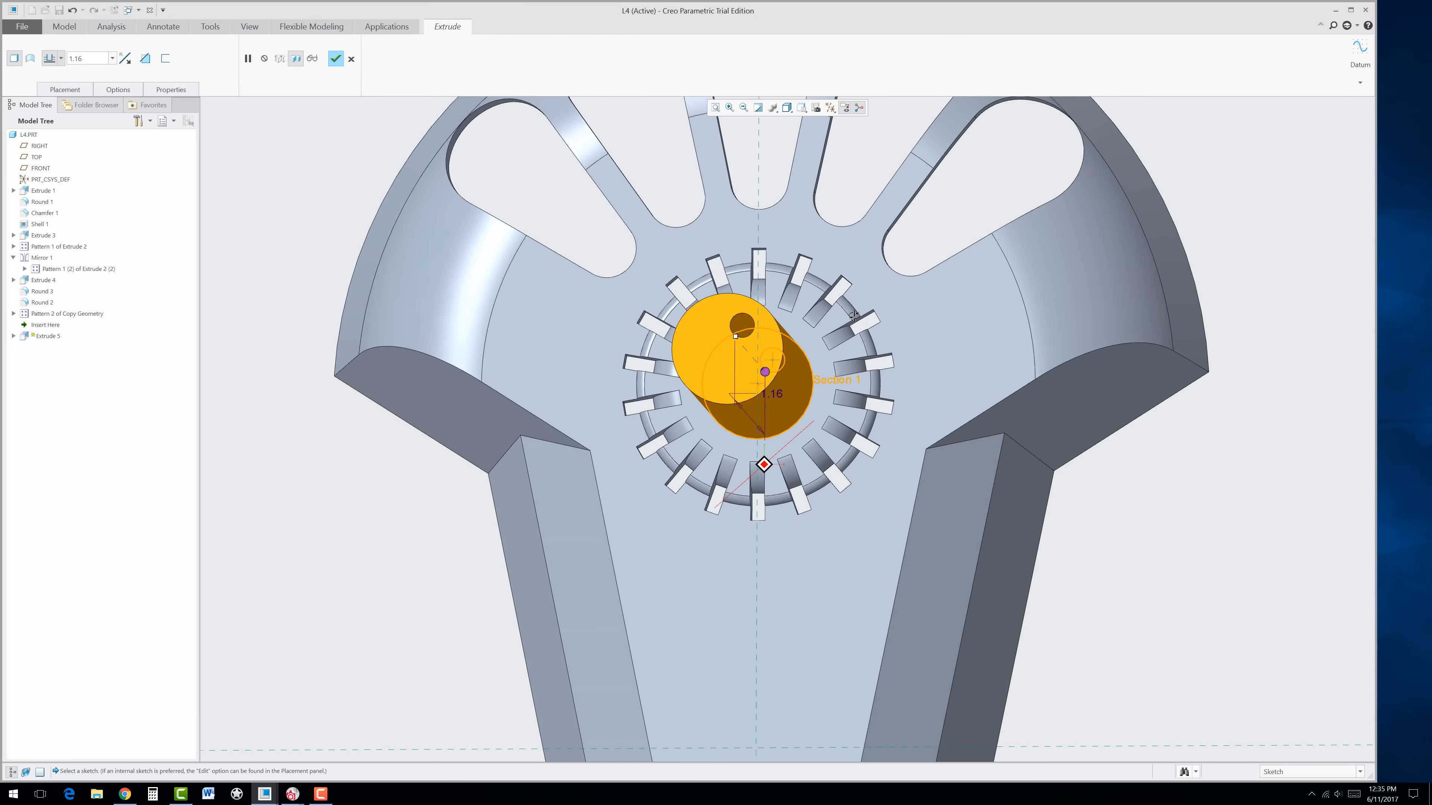
Step: Cut the boss's circle sketch into the part by flipping the extrusion inward, with a depth of 0.01
click(739, 344)
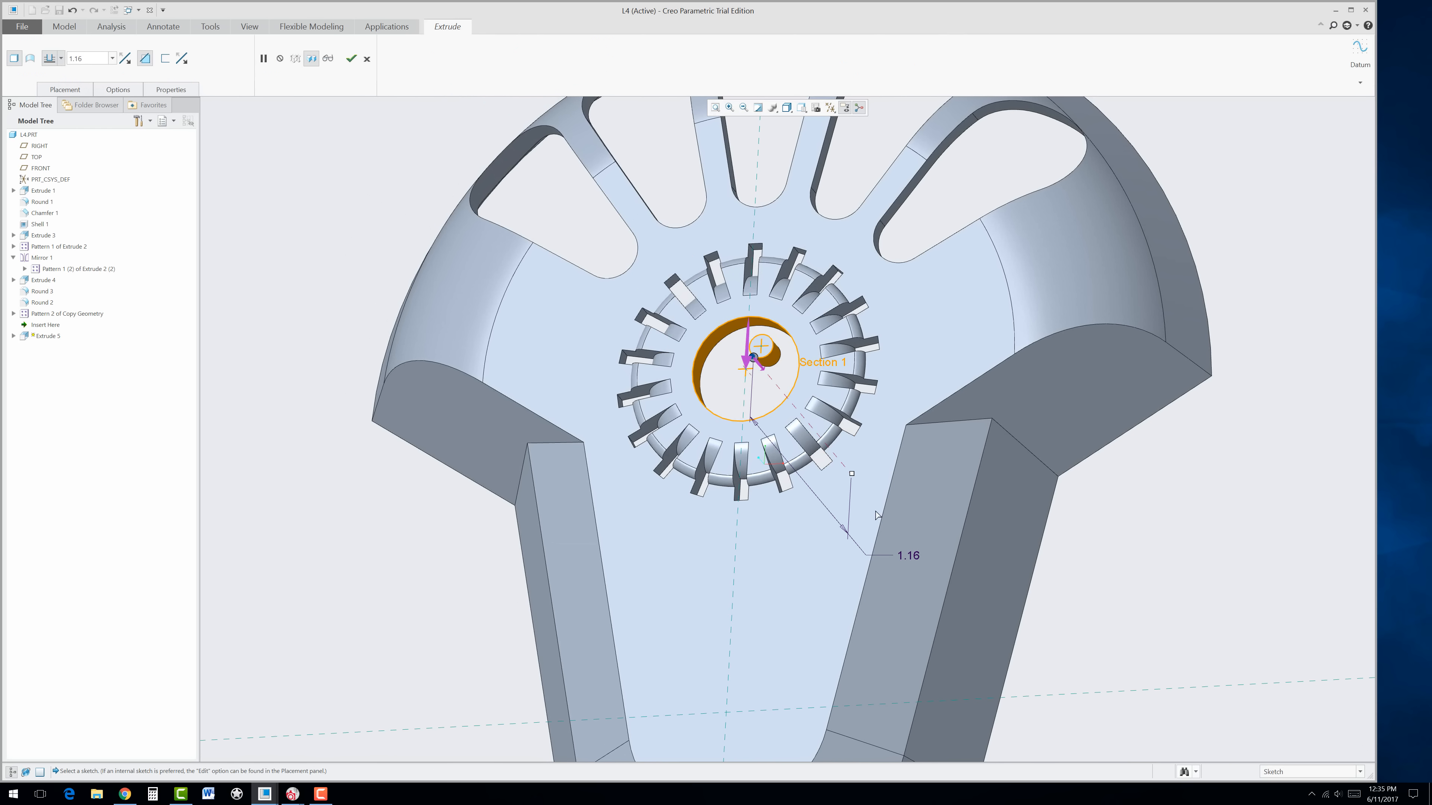
text(0.01)
key(Return)
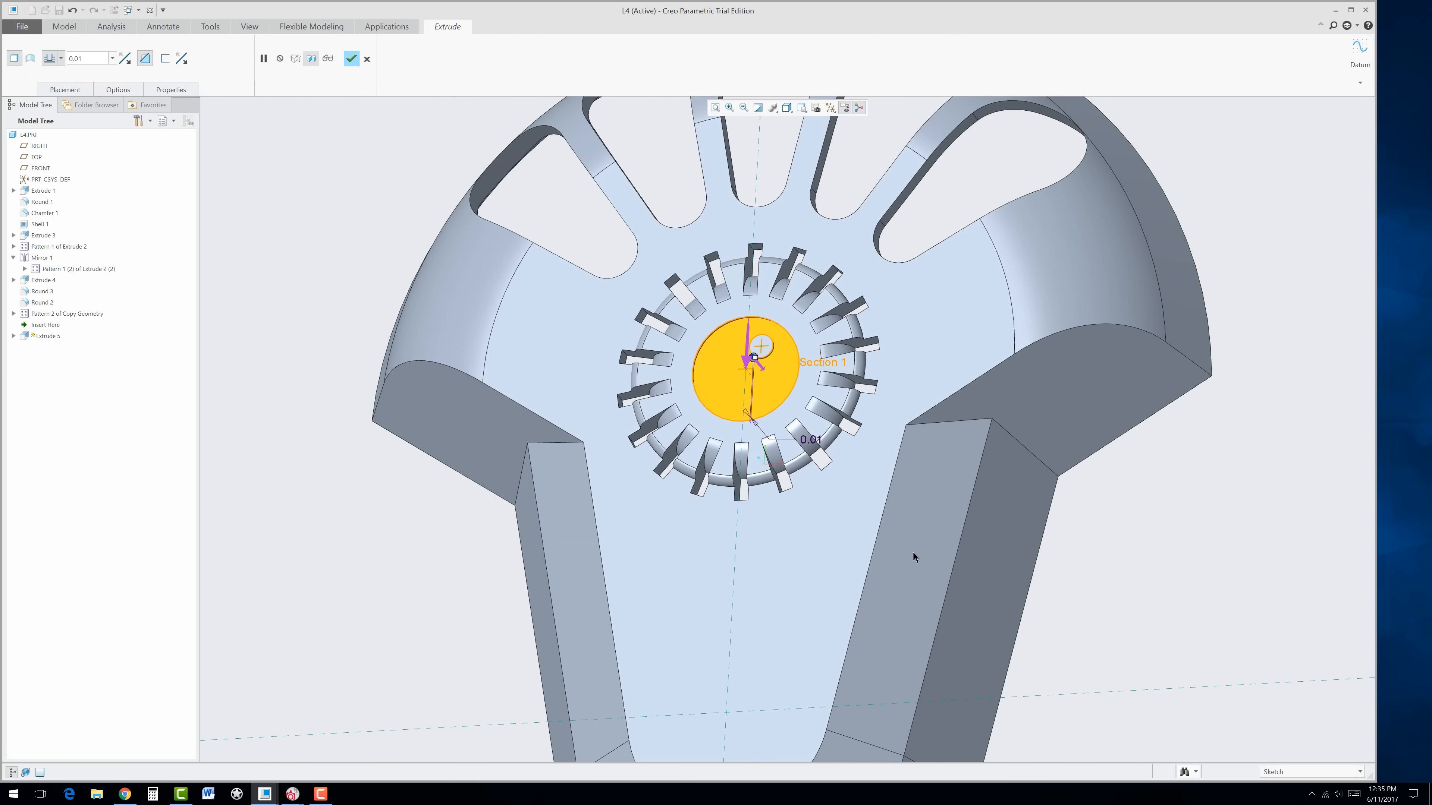
click(351, 58)
Step: On the shell's inner floor, start an extrusion sketch with two concentric circles about 0.54 and 0.44 in diameter, centered in the notch ring
mouse_move(690, 349)
middle_down()
mouse_move(718, 355)
mouse_move(604, 291)
mouse_move(506, 189)
middle_up()
scroll(697, 385, down, 3)
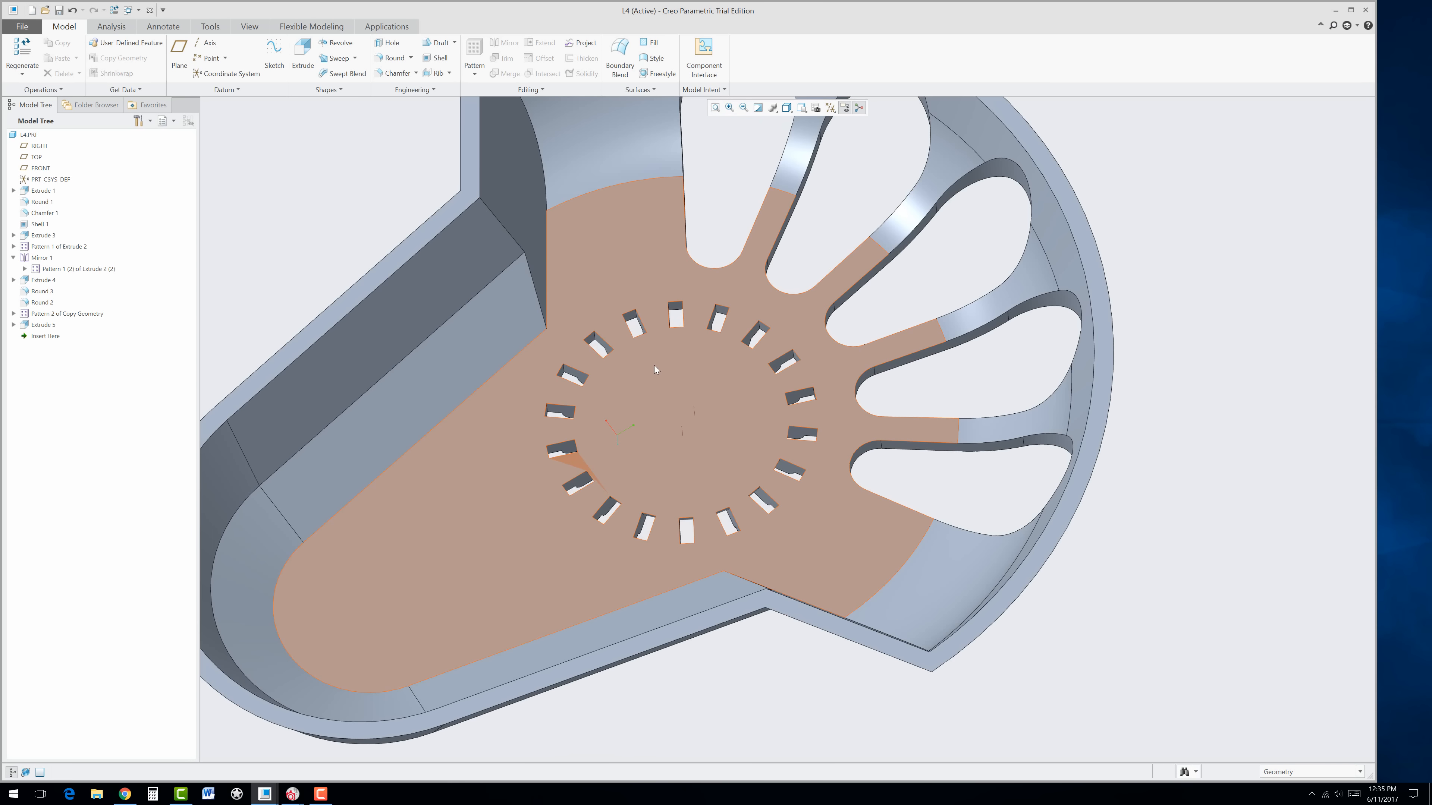
click(676, 366)
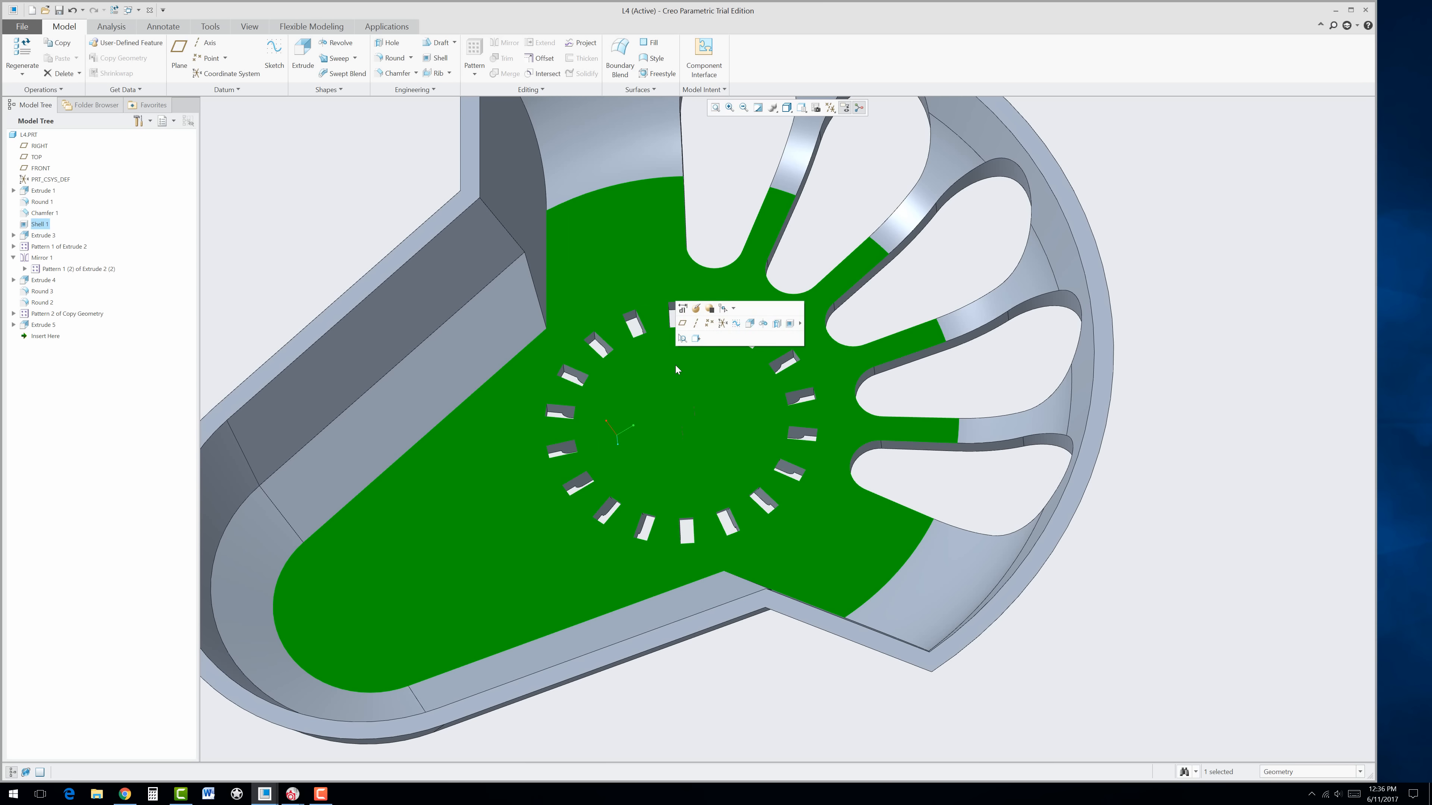
click(746, 317)
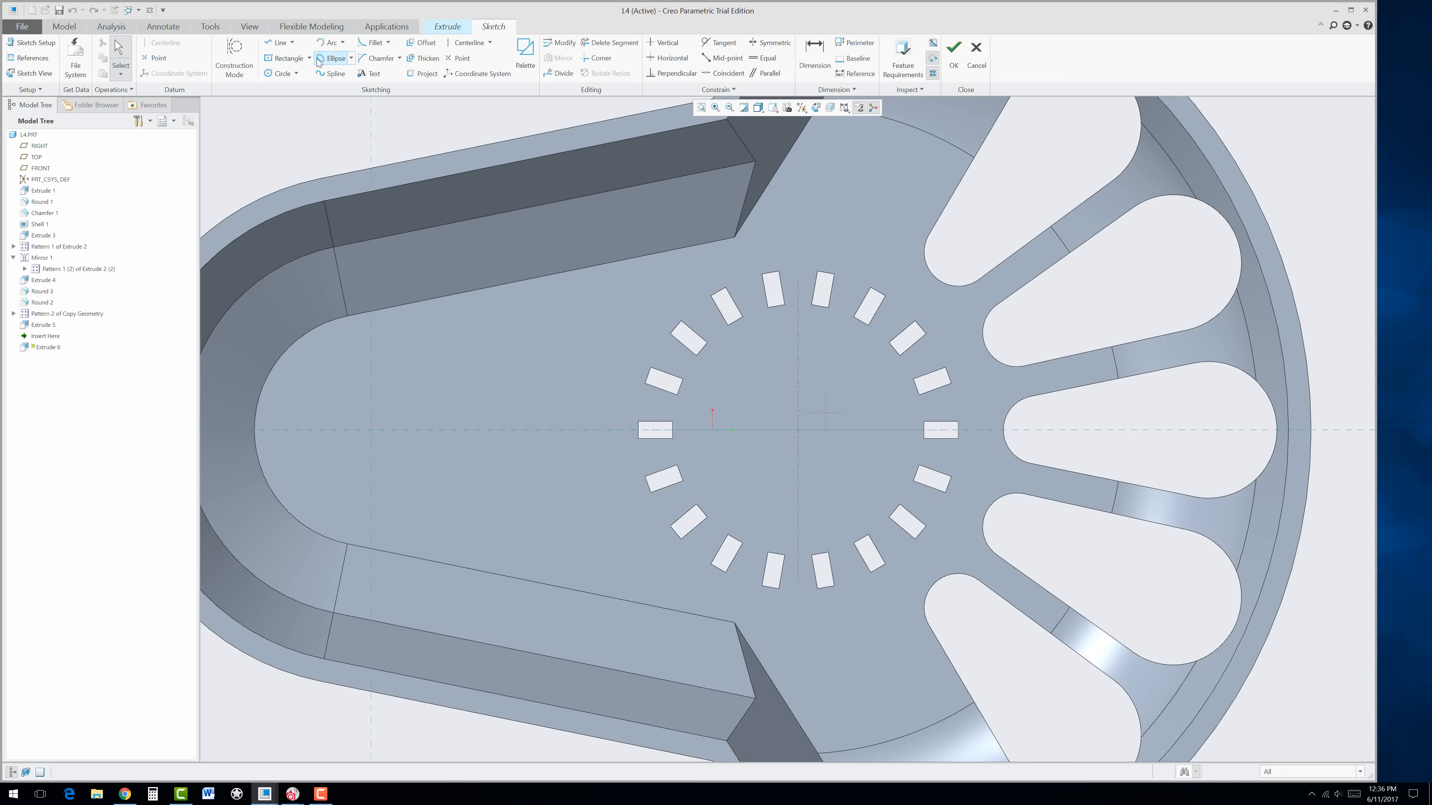
click(280, 74)
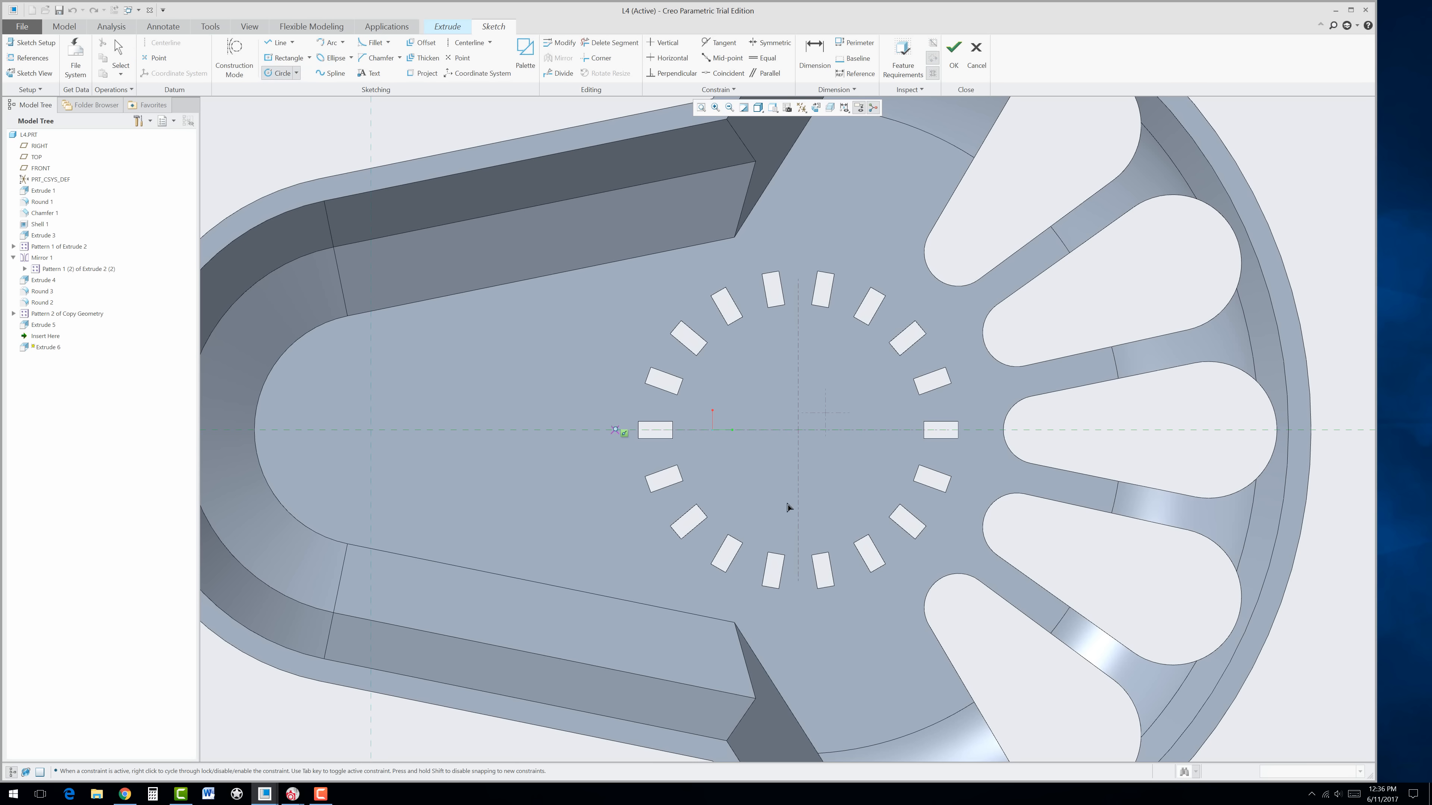
click(797, 430)
click(875, 376)
click(798, 430)
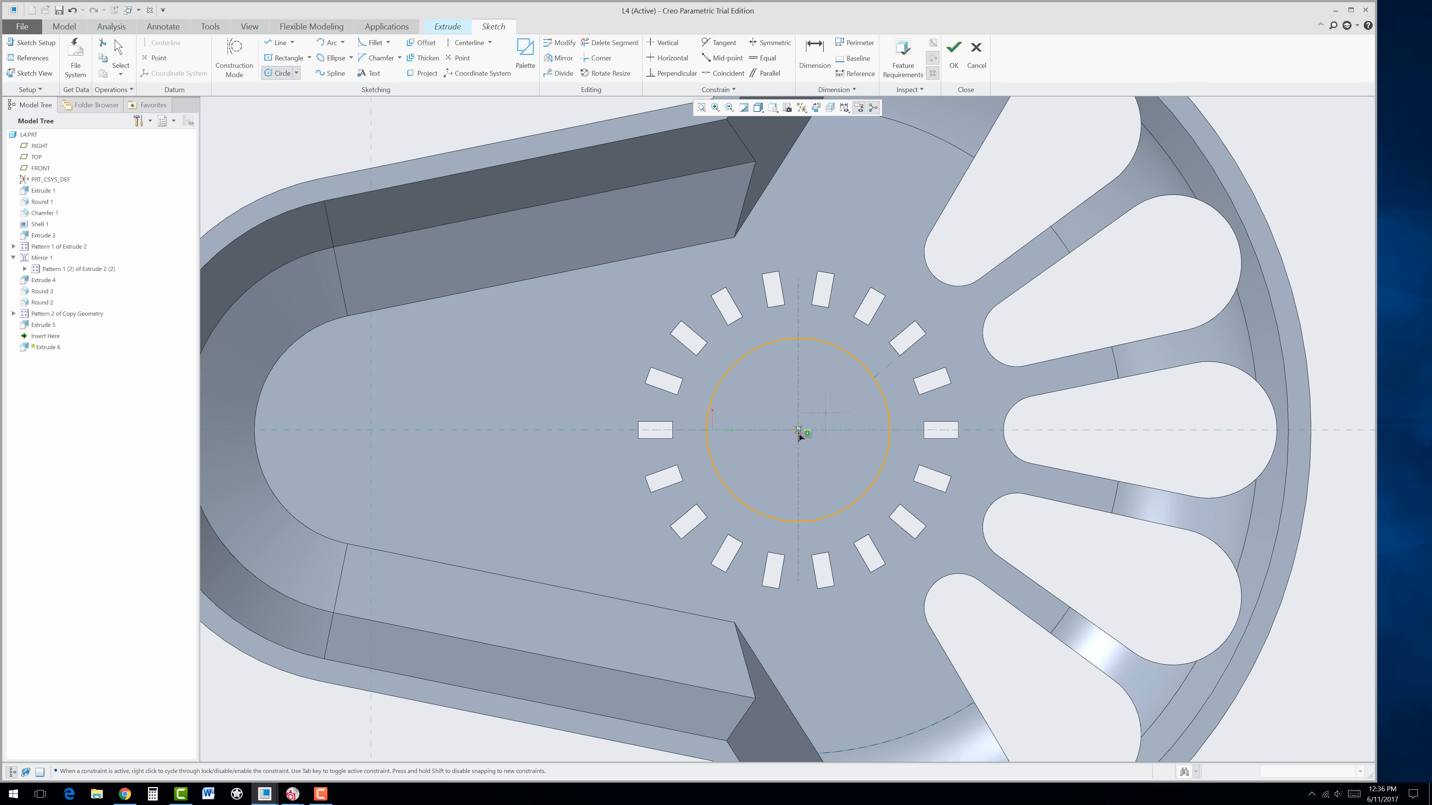
click(862, 392)
middle_click(826, 392)
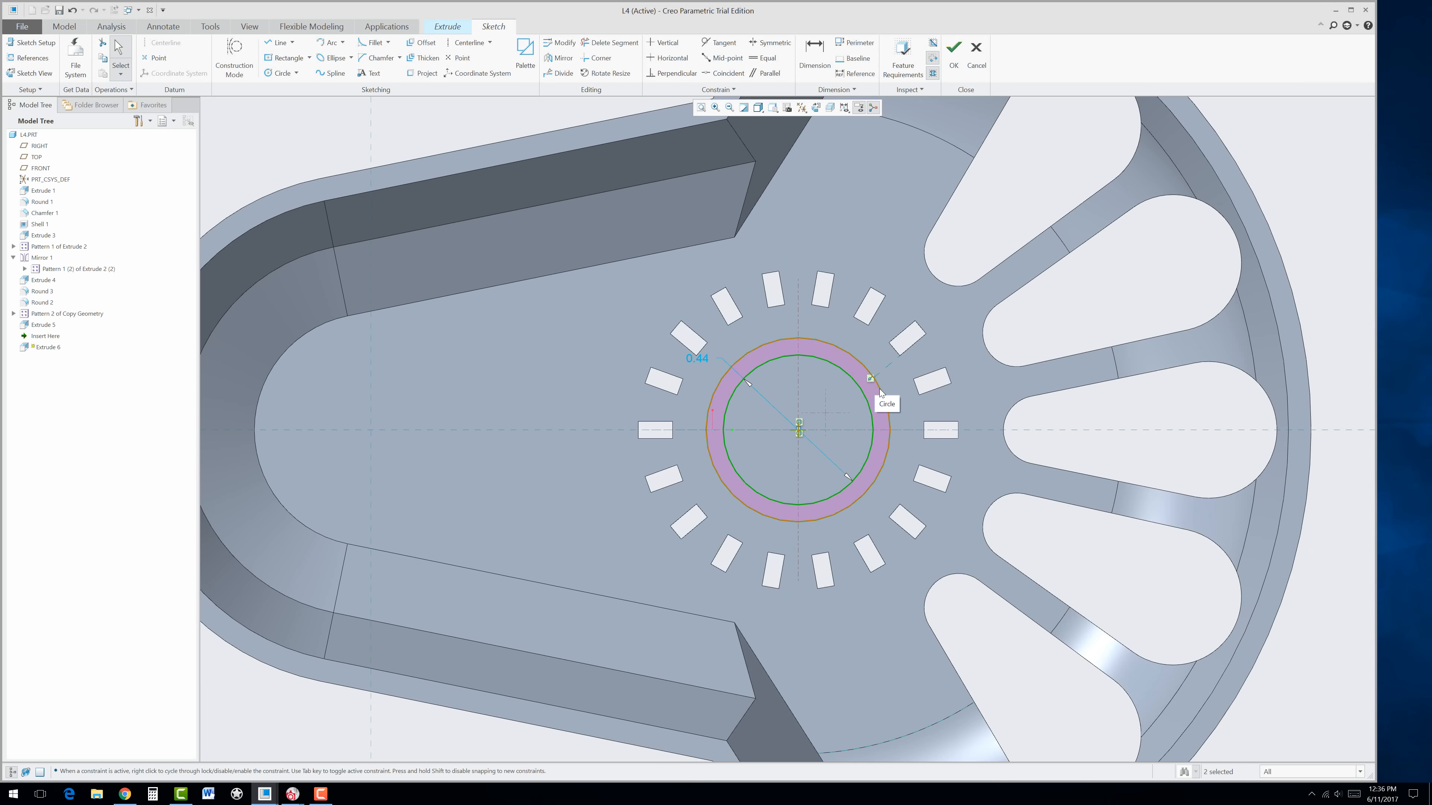
Step: Delete the automatic constraint on the outer circle and reposition its diameter dimension clear of the ring
click(851, 359)
scroll(872, 380, up, 3)
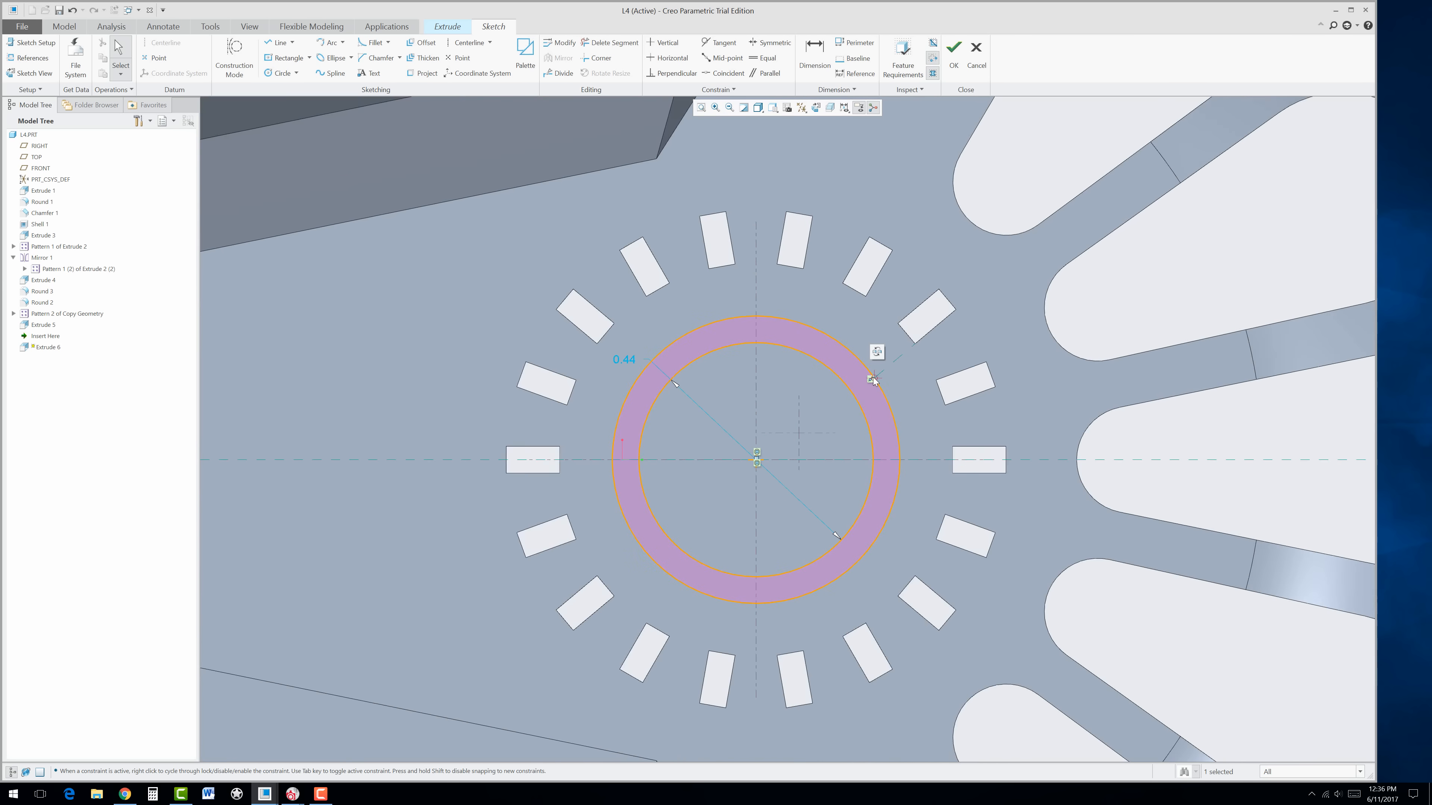
scroll(872, 380, up, 1)
click(870, 380)
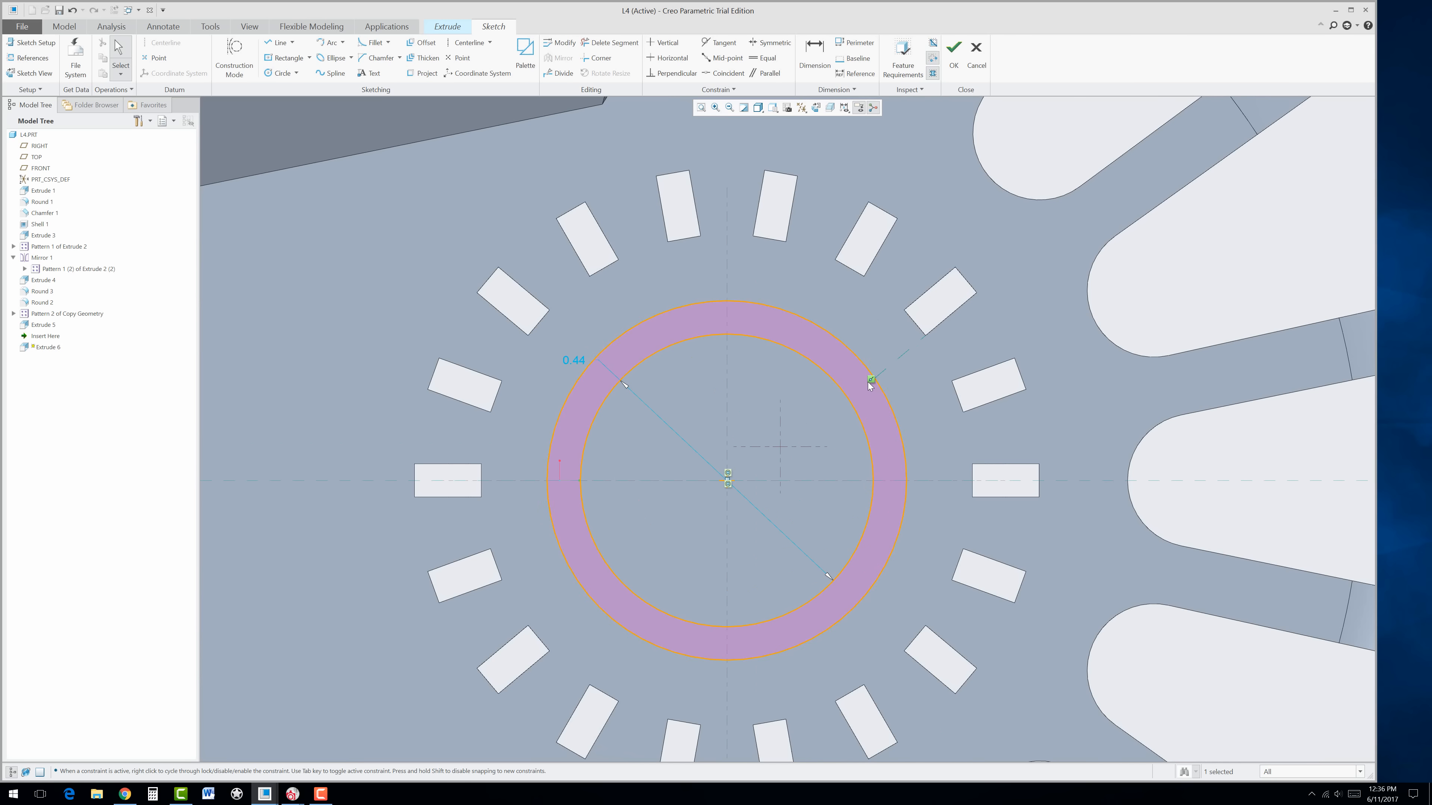
key(Delete)
drag(513, 315, 525, 298)
Step: Check the ring diameters in the exercise drawing and set the outer circle to 0.6 and the inner circle to 0.5
click(124, 794)
scroll(670, 637, down, 10)
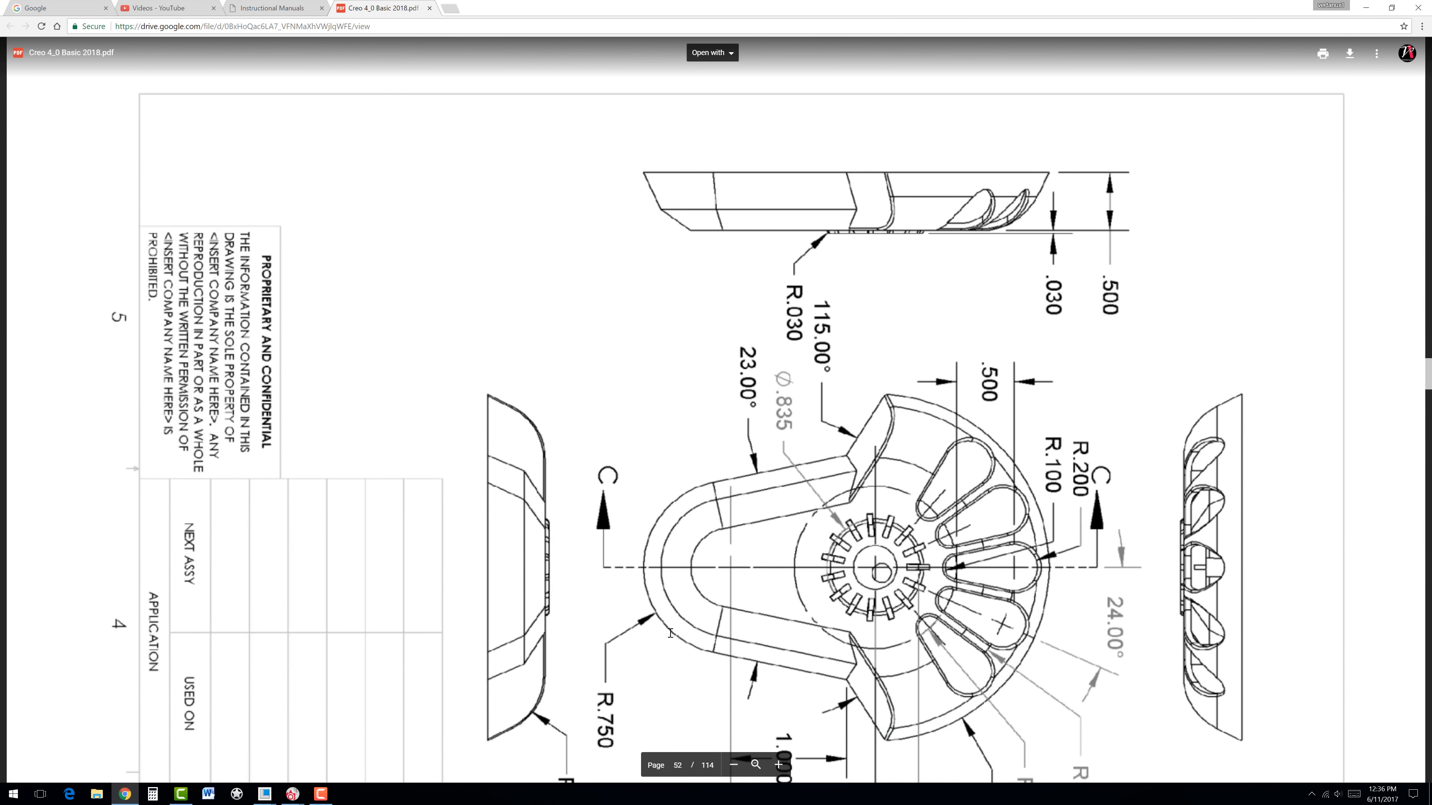
scroll(670, 638, down, 9)
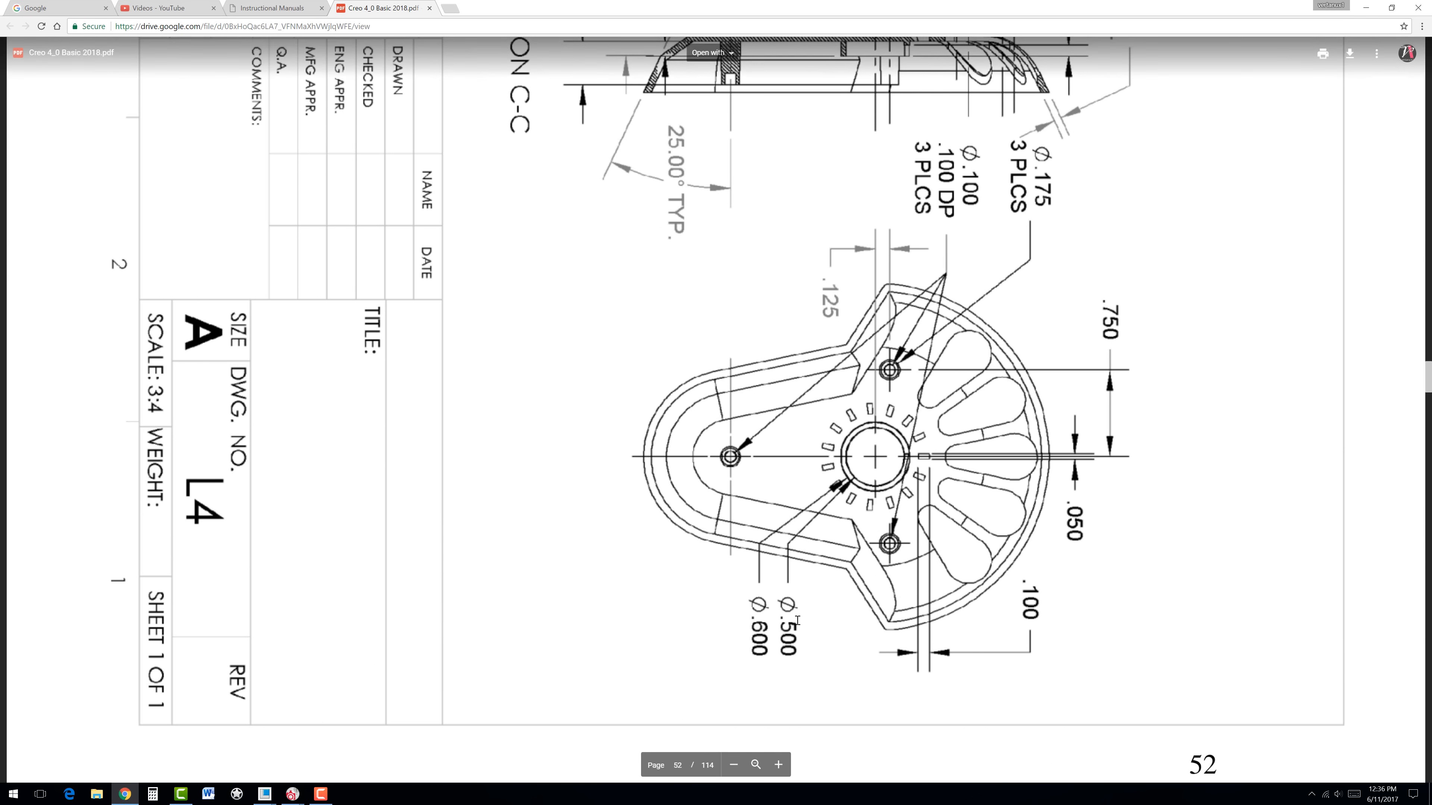
click(124, 794)
double_click(534, 293)
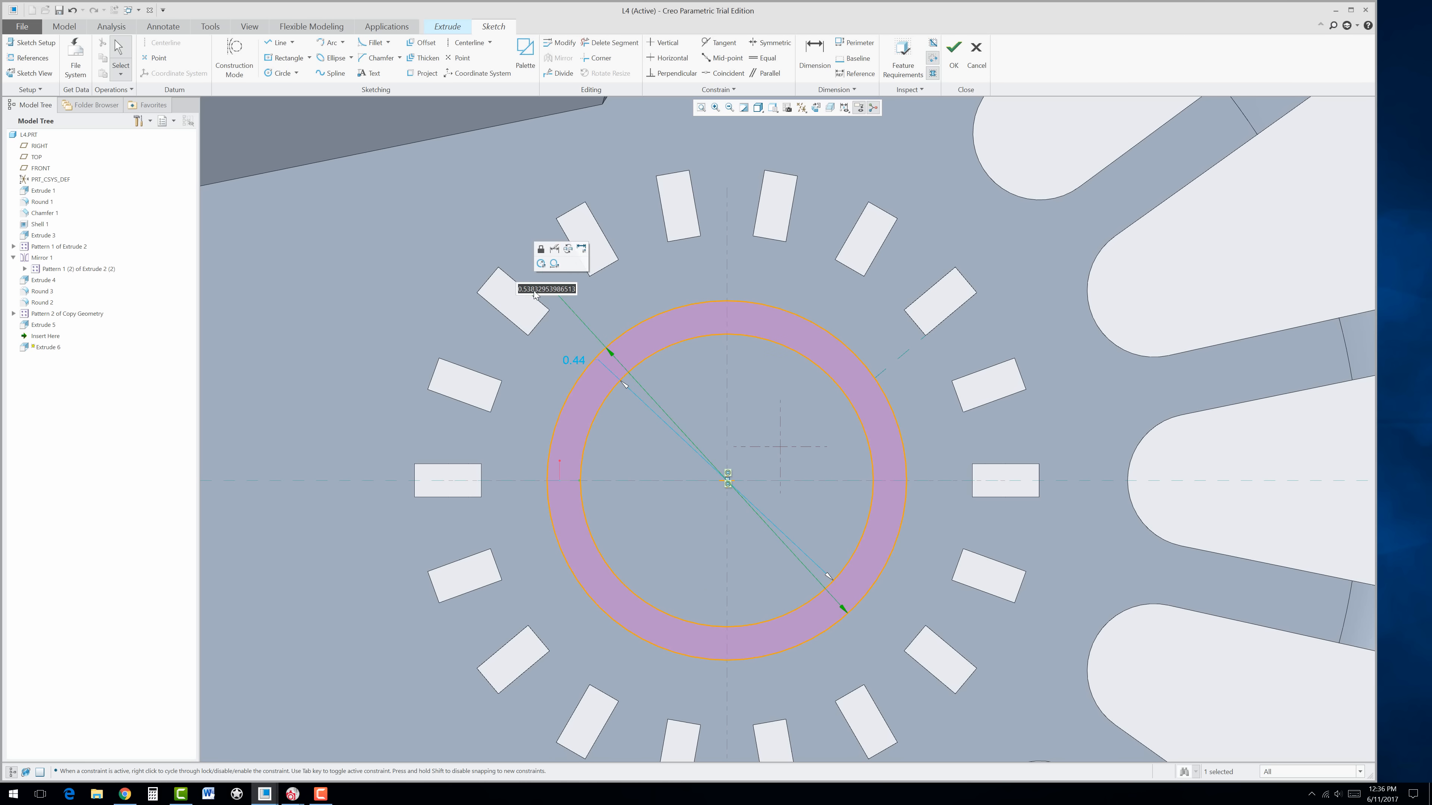
text(0.6)
key(Return)
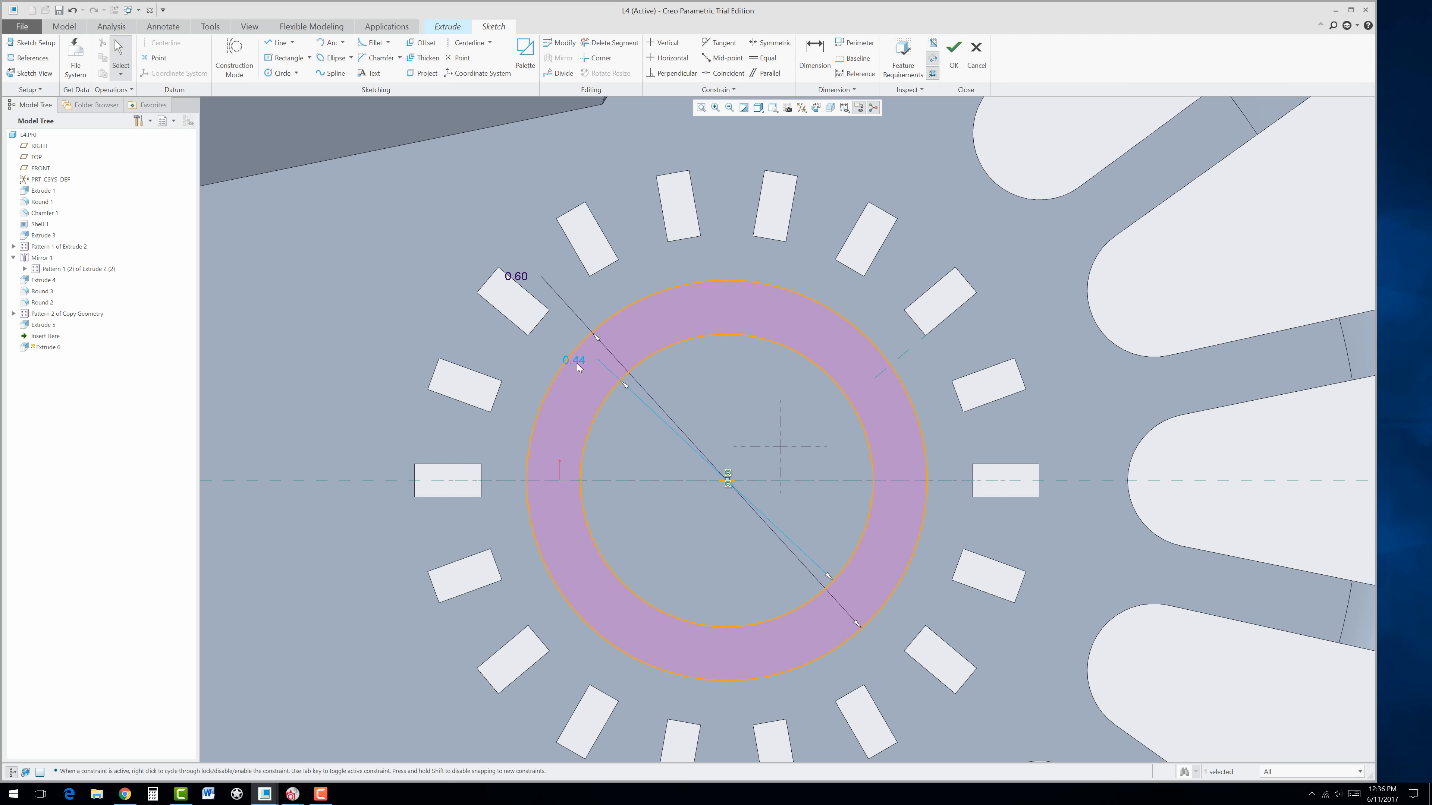
double_click(580, 364)
text(0.5)
key(Return)
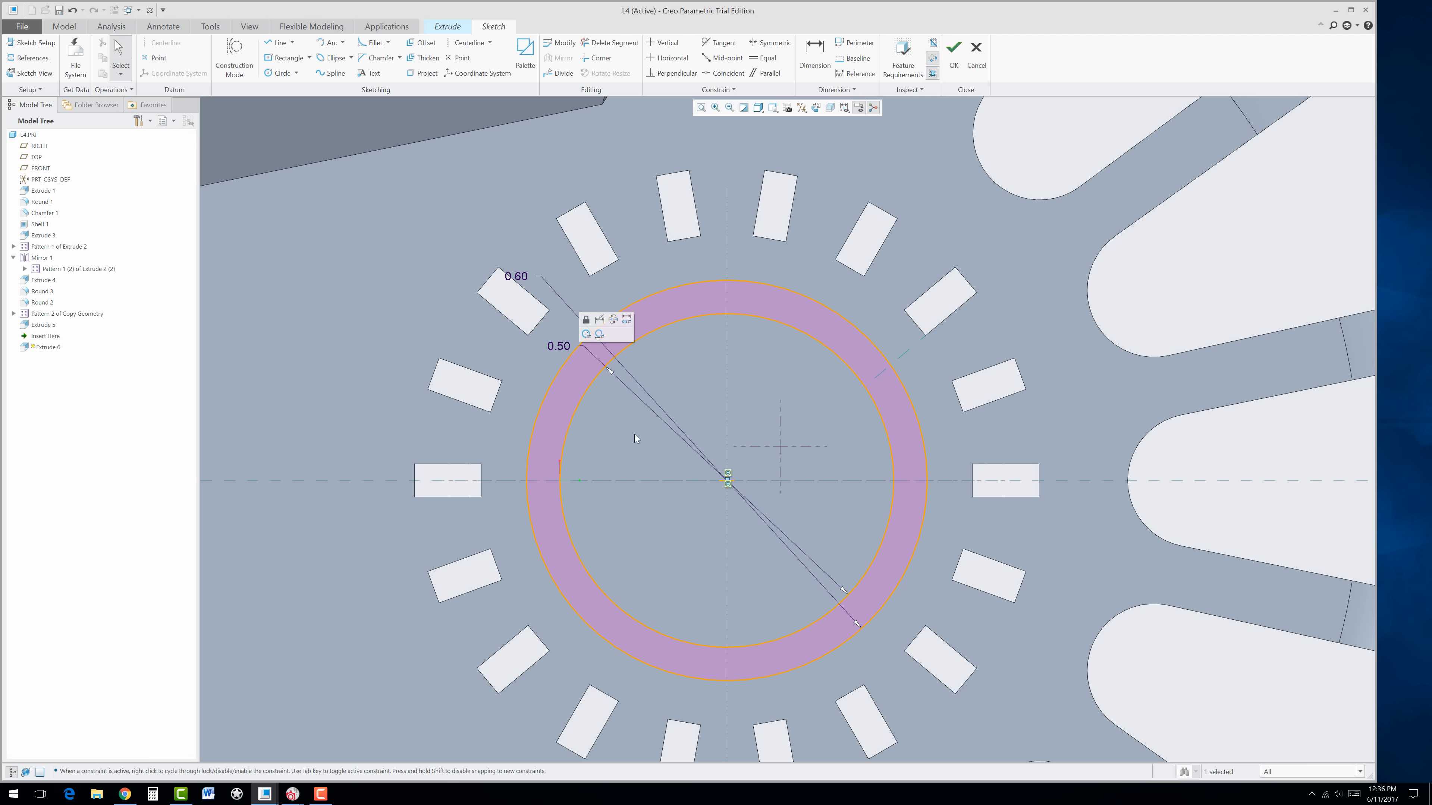
Step: Finish the ring sketch and set its extrusion depth to 0.06
middle_drag(662, 382, 696, 415)
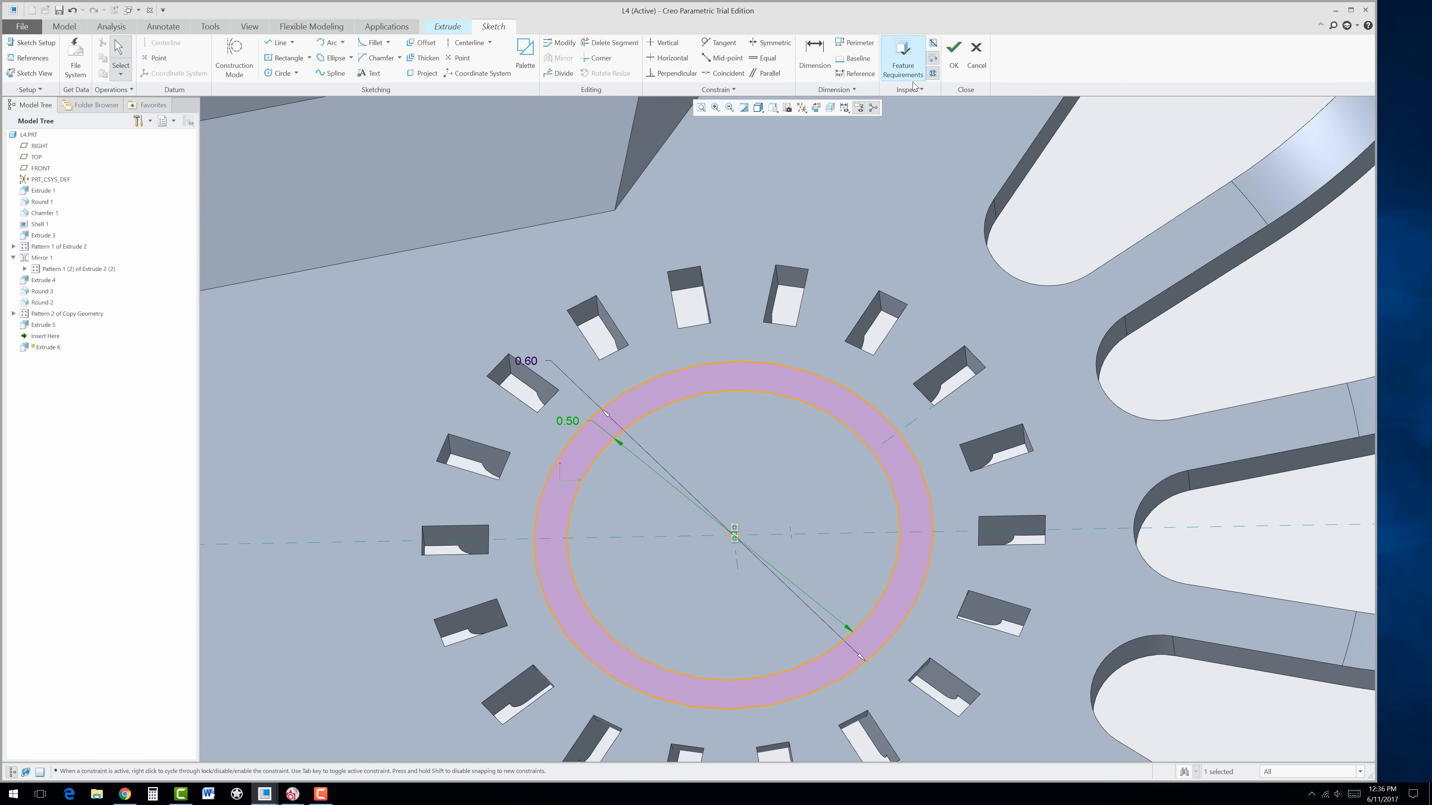
click(953, 54)
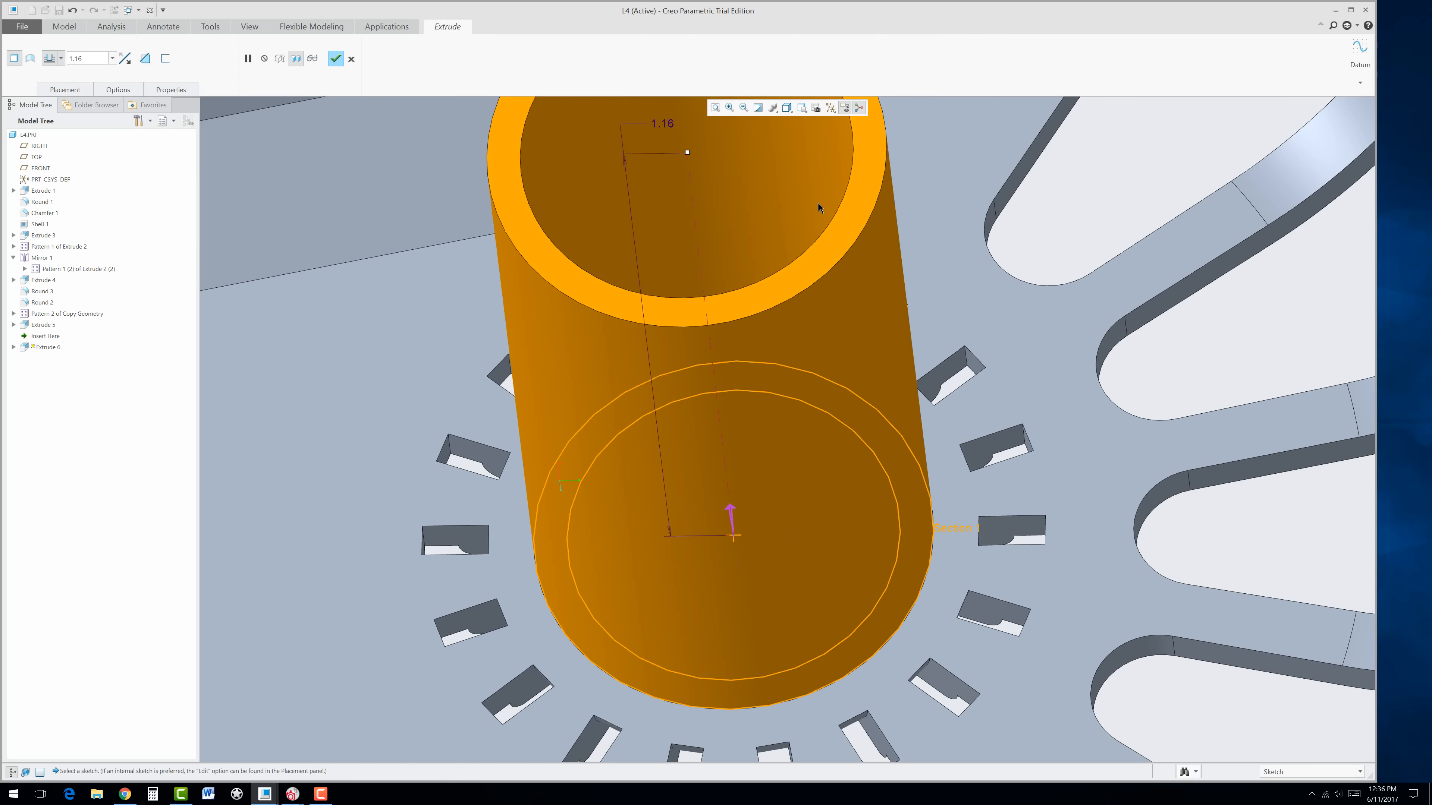
double_click(663, 123)
text(.06)
key(Return)
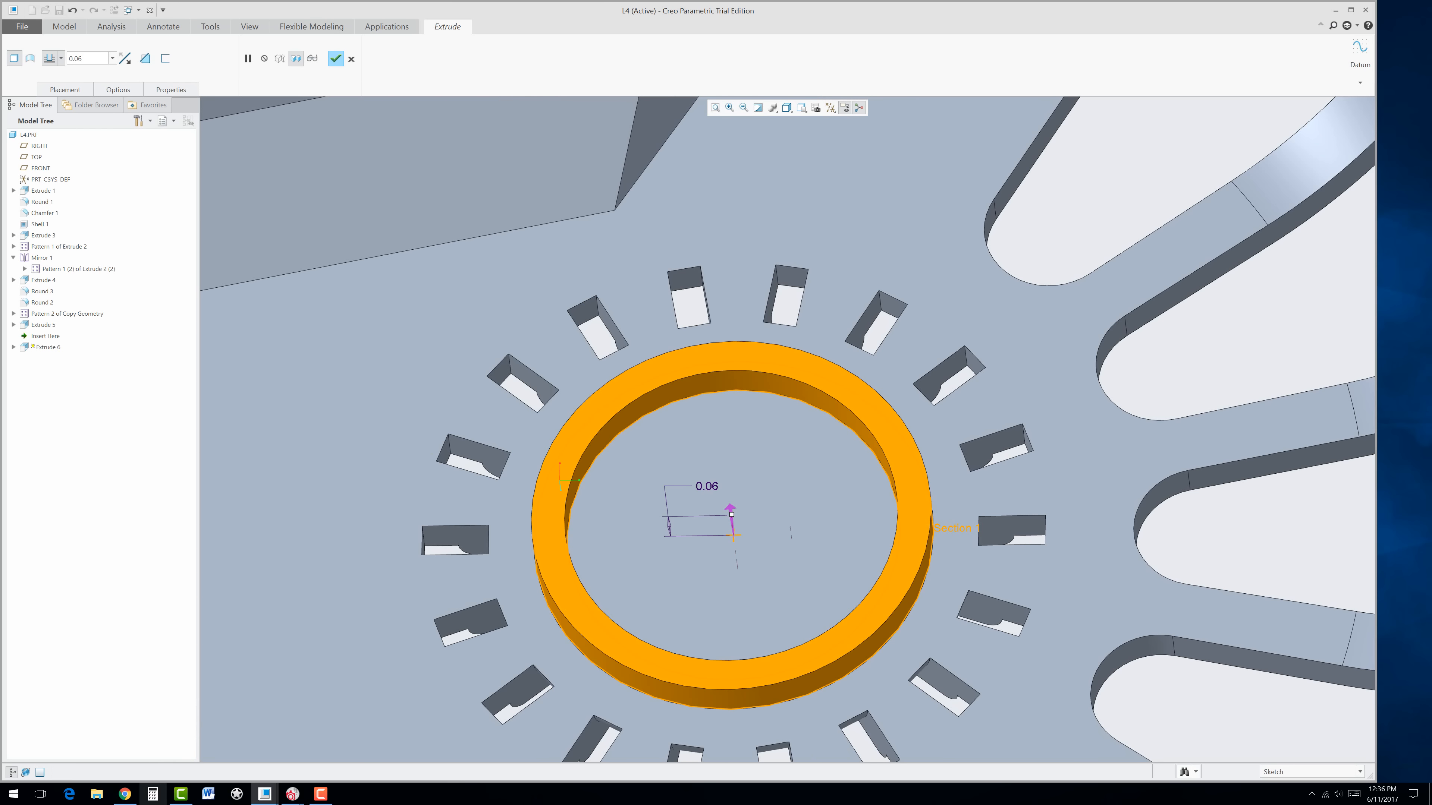
Step: Check the ring height in the drawing's section C-C, set the extrusion depth to 0.13, and create the ring
click(124, 795)
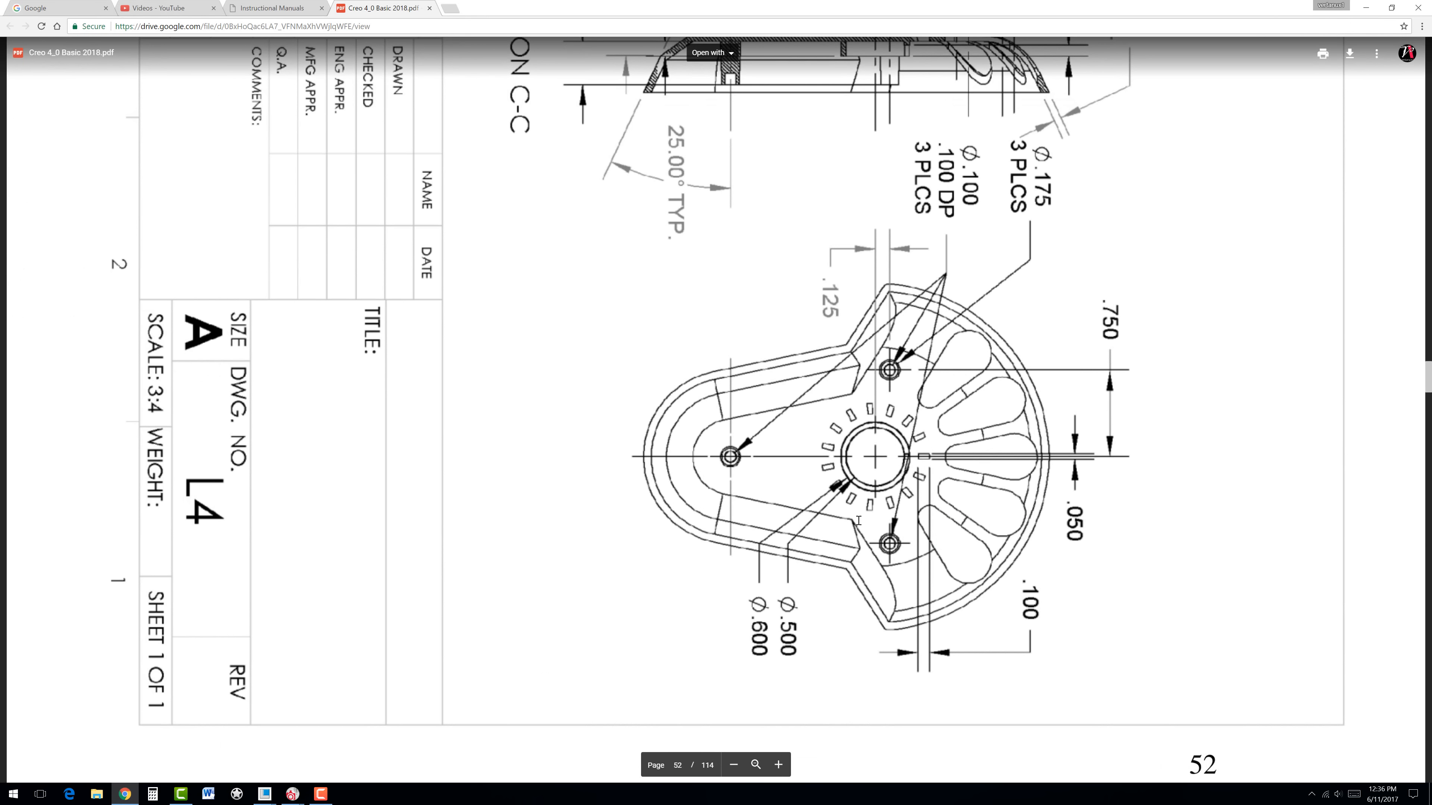
scroll(858, 520, up, 5)
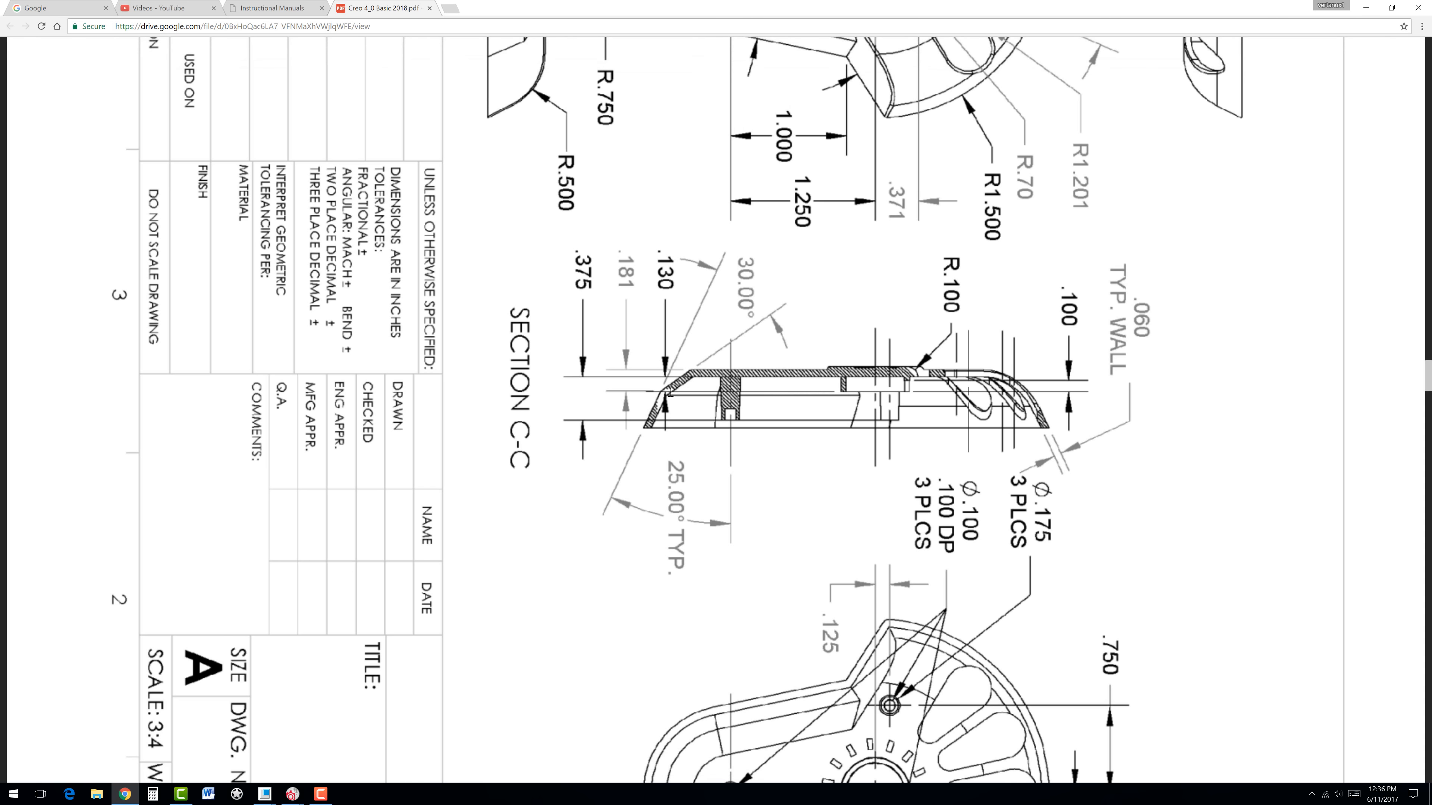
click(124, 794)
double_click(707, 486)
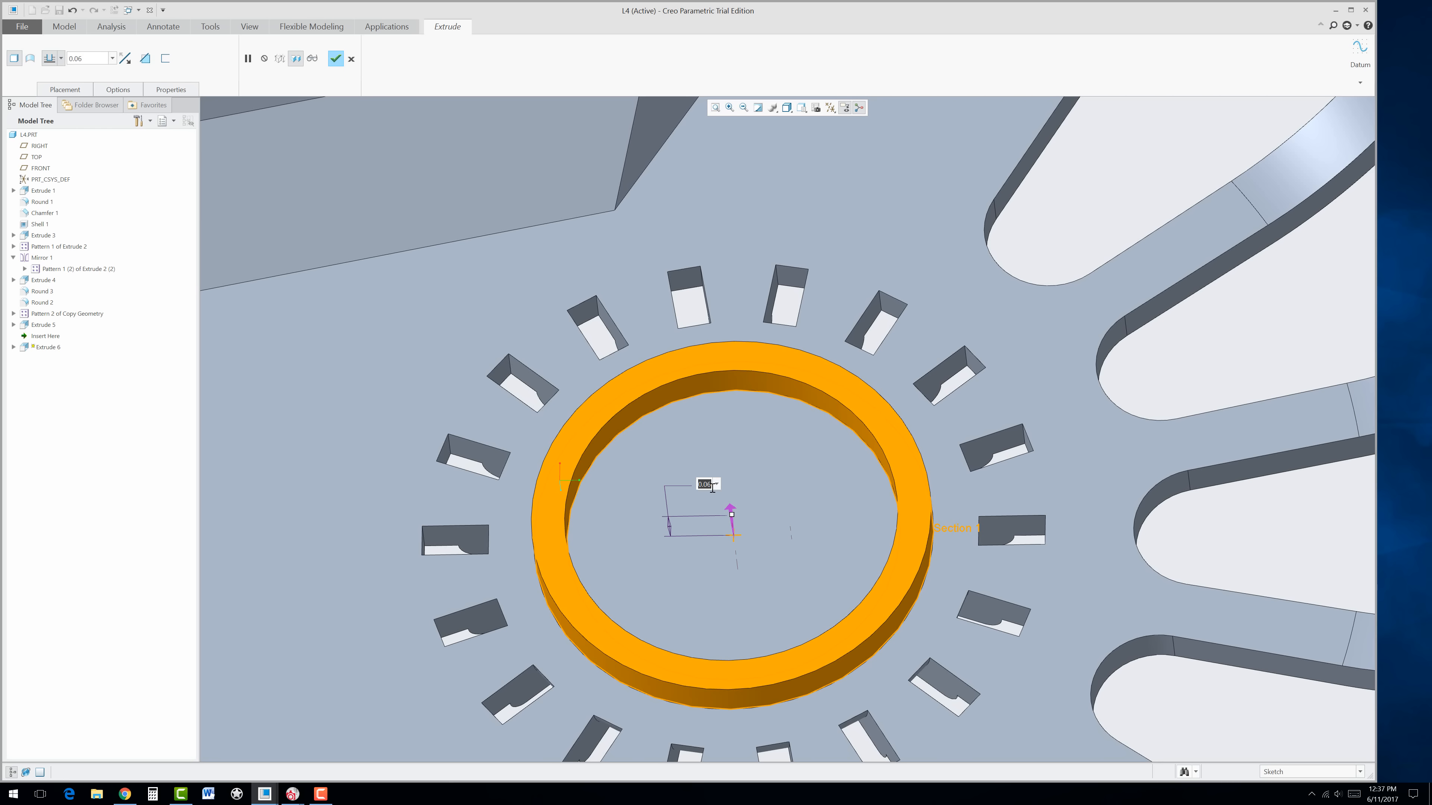
key(Return)
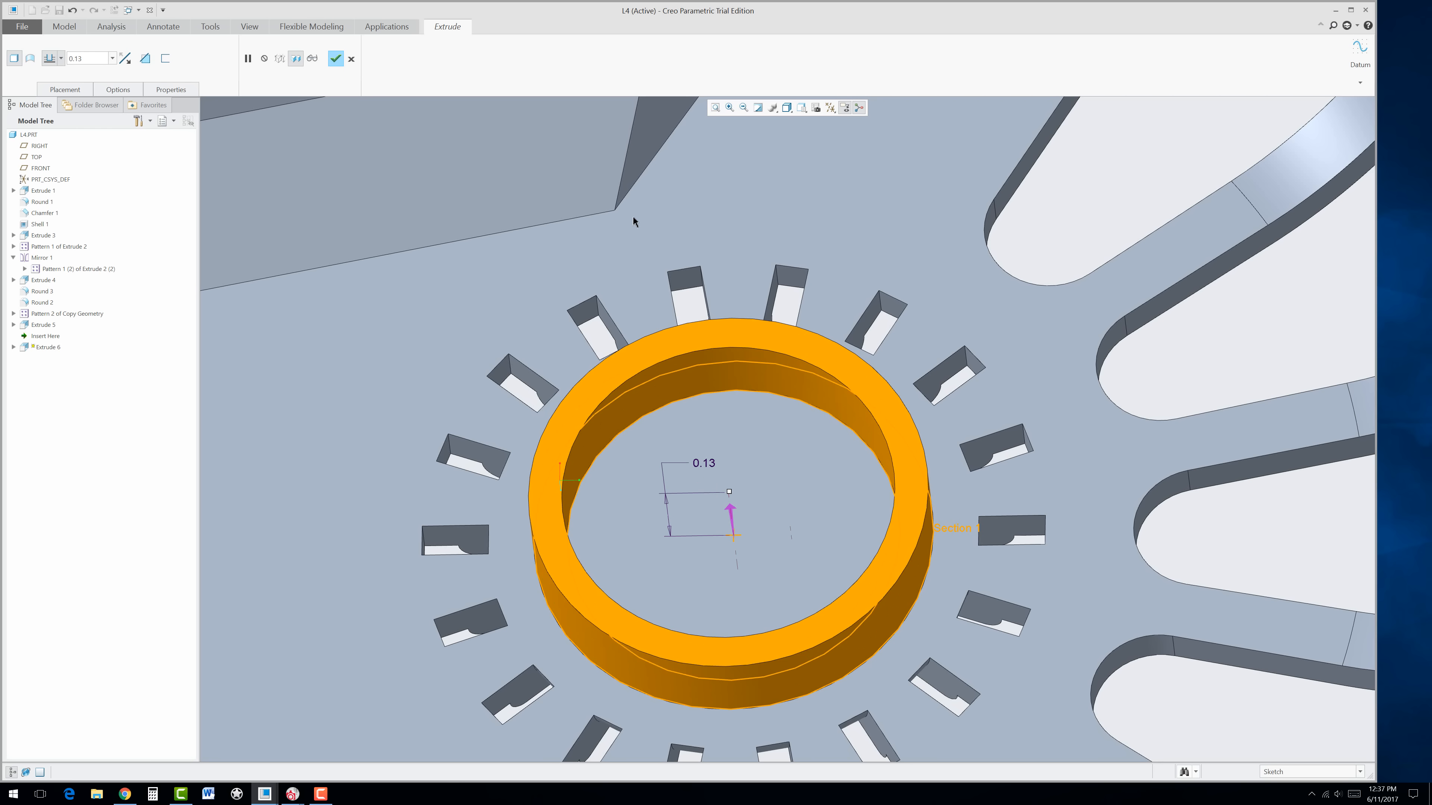
click(335, 58)
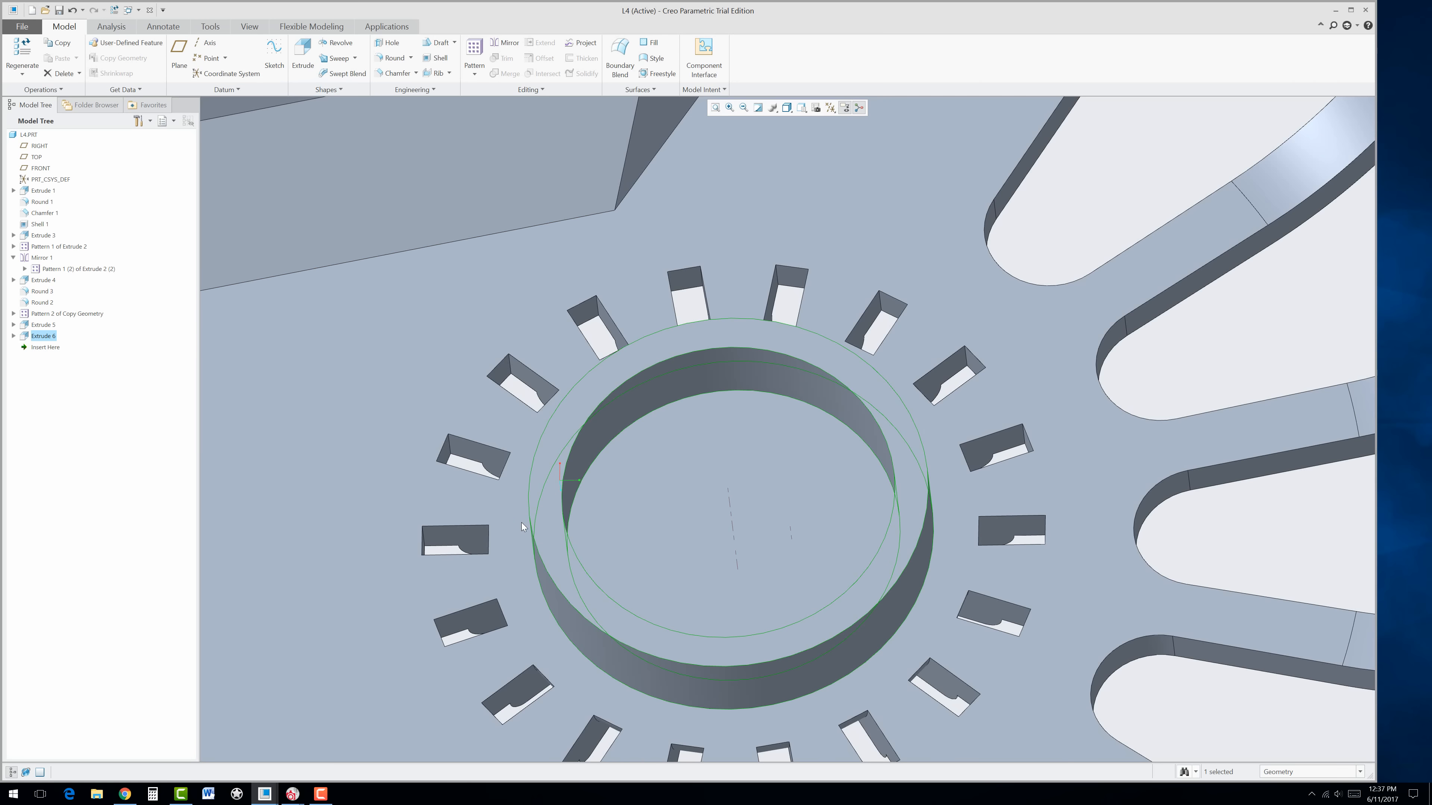
Step: Start another extrusion sketch on the shell's inner floor, outside the new ring
scroll(521, 523, up, 5)
middle_drag(581, 525, 612, 392)
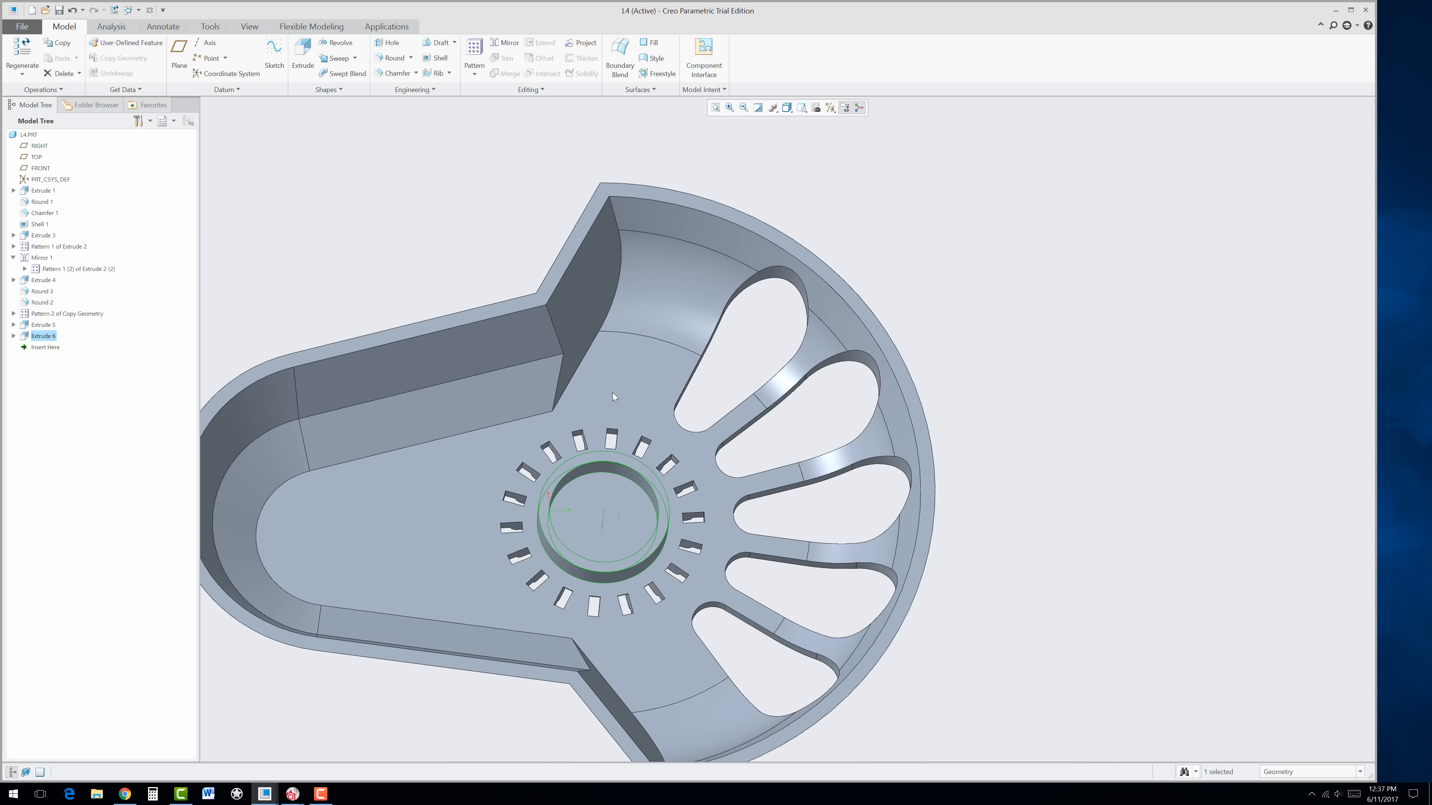
click(613, 396)
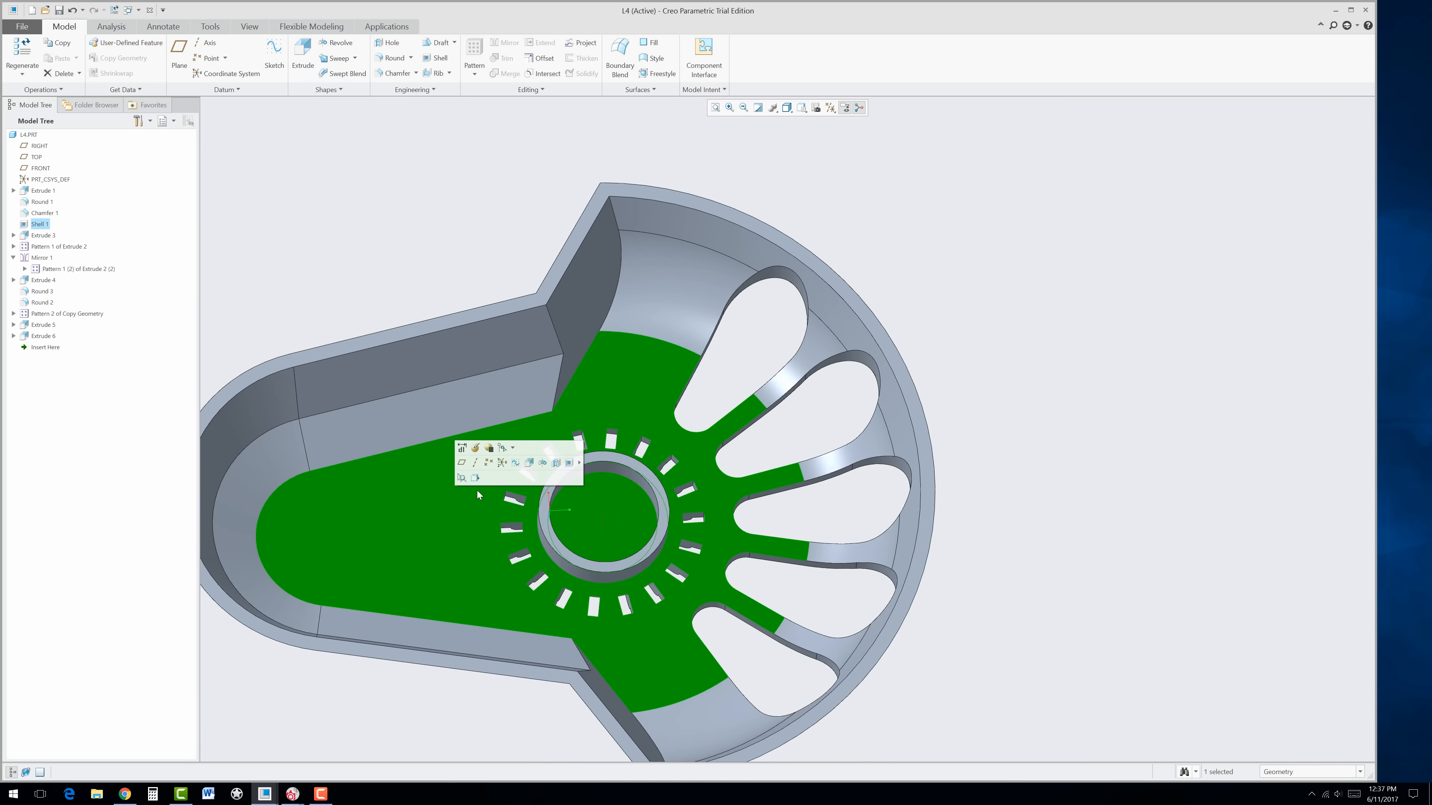
click(531, 463)
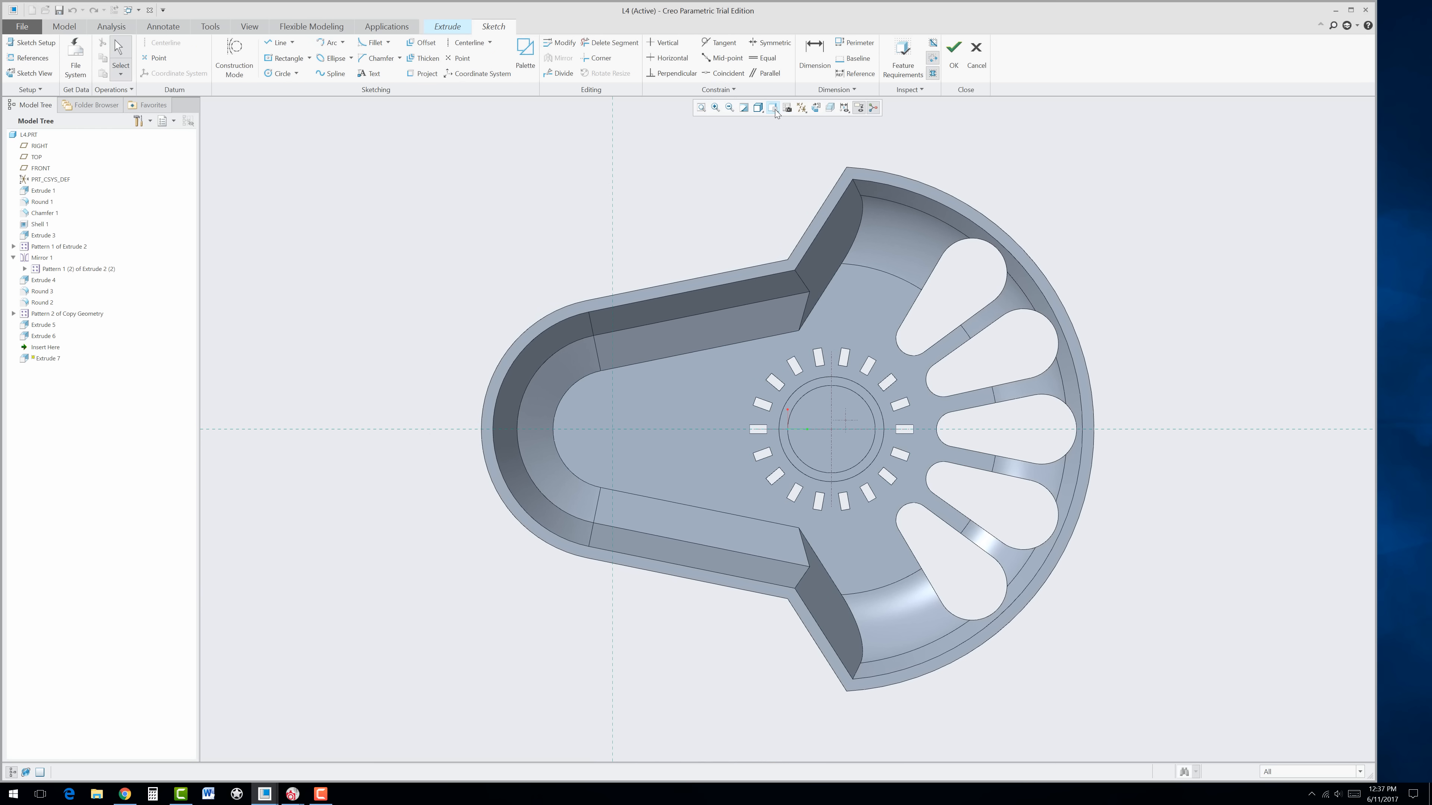
click(773, 108)
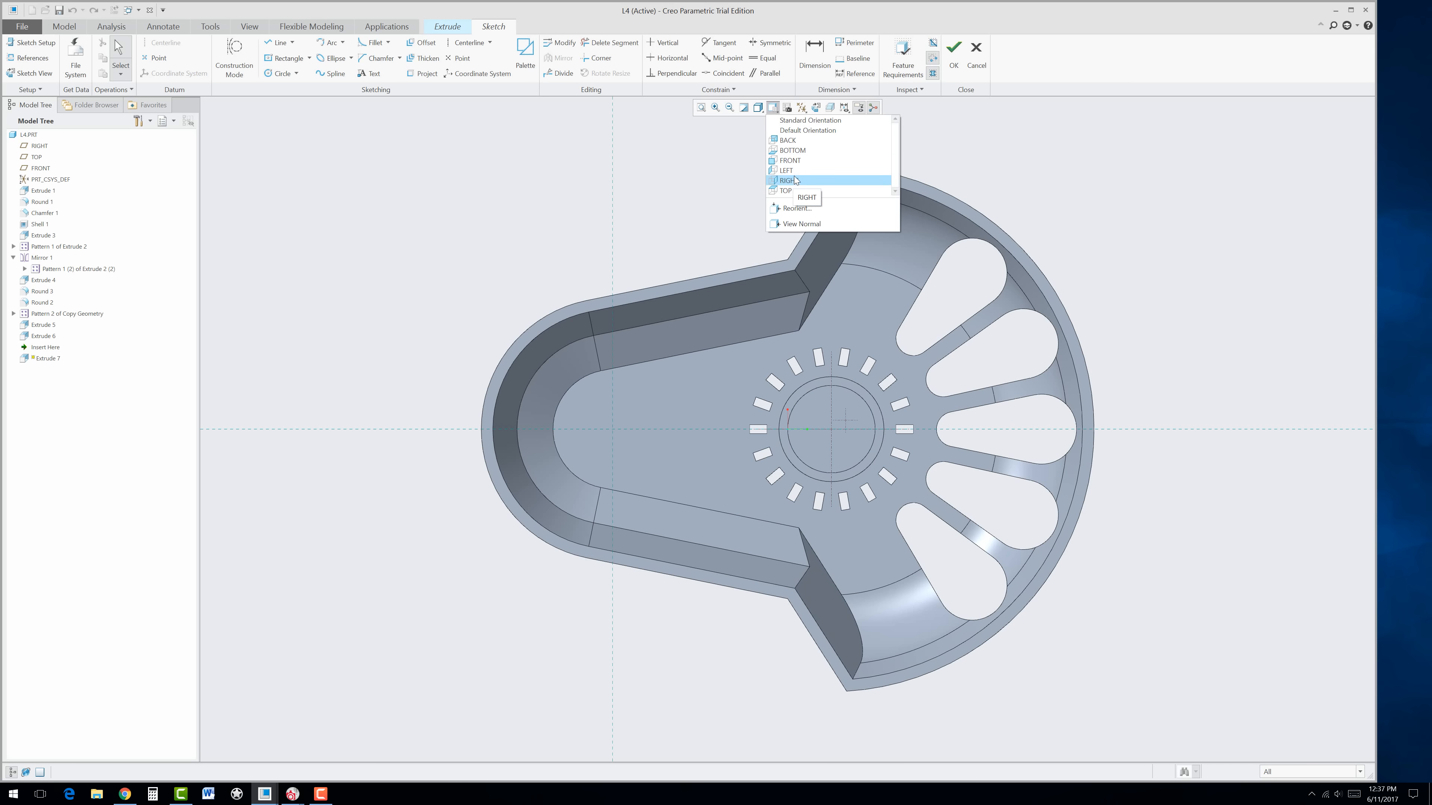
click(1031, 92)
scroll(840, 429, down, 3)
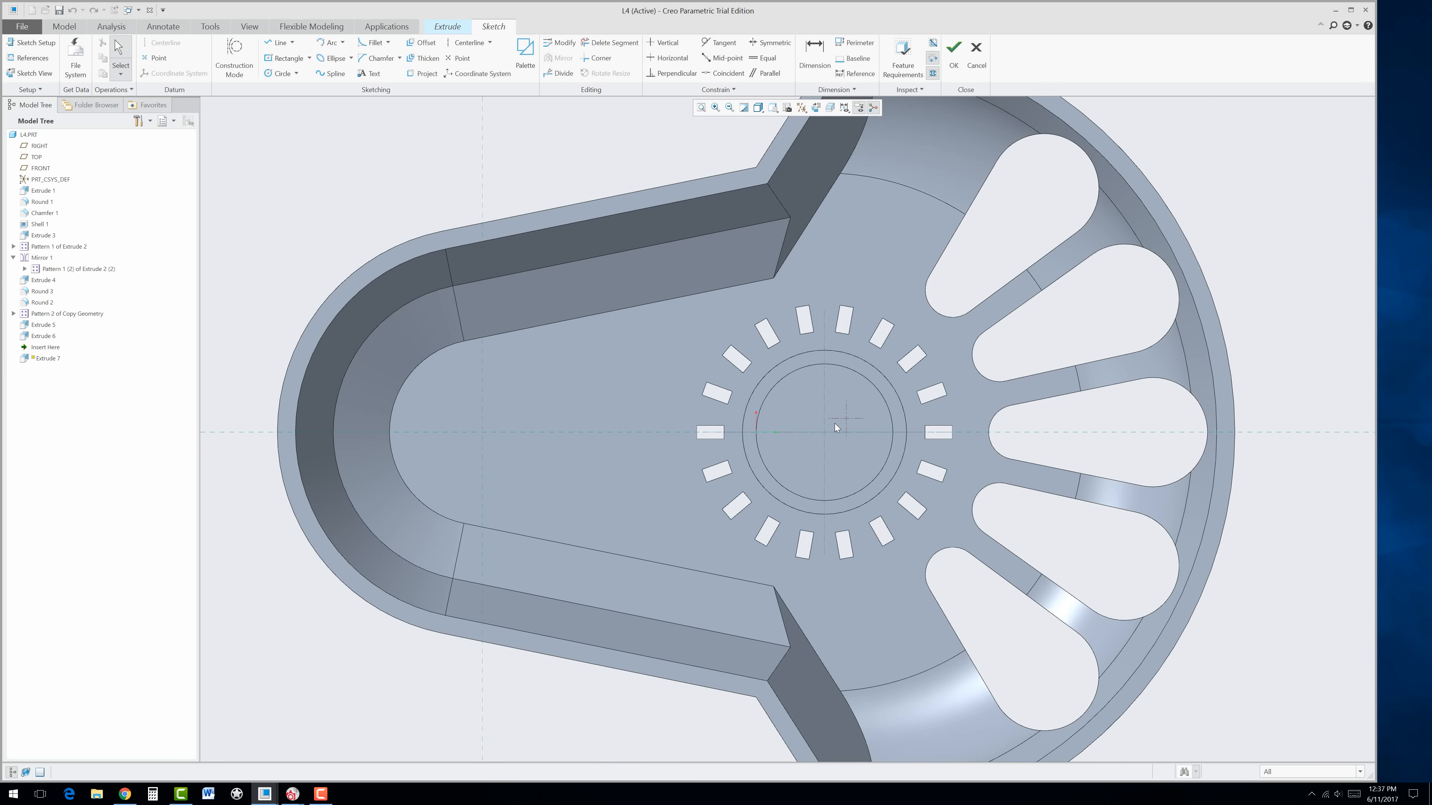
scroll(571, 454, up, 2)
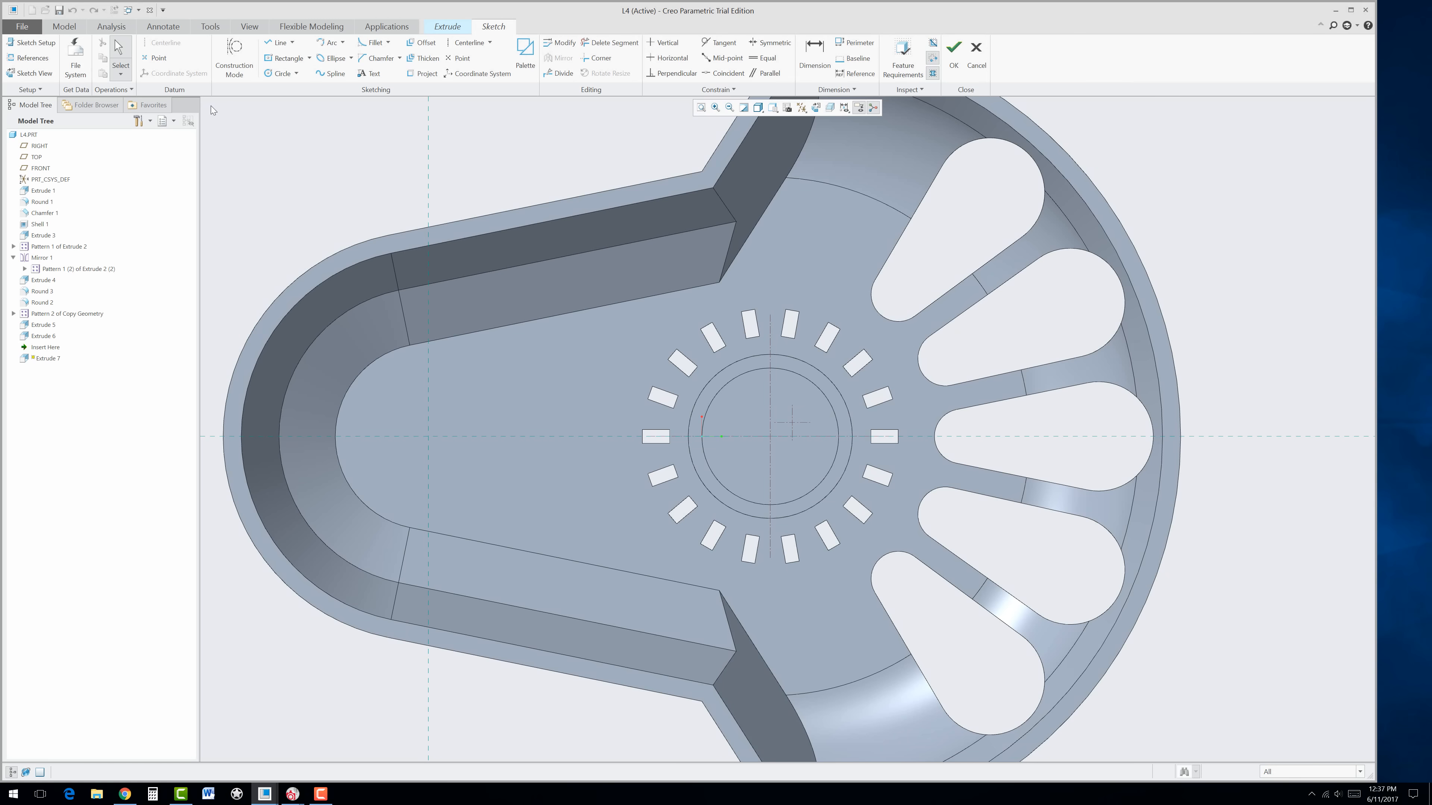
Step: Sketch two equal circles about 0.14 in diameter, one at the rounded end's center and one about 0.69 above the horizontal reference
click(271, 75)
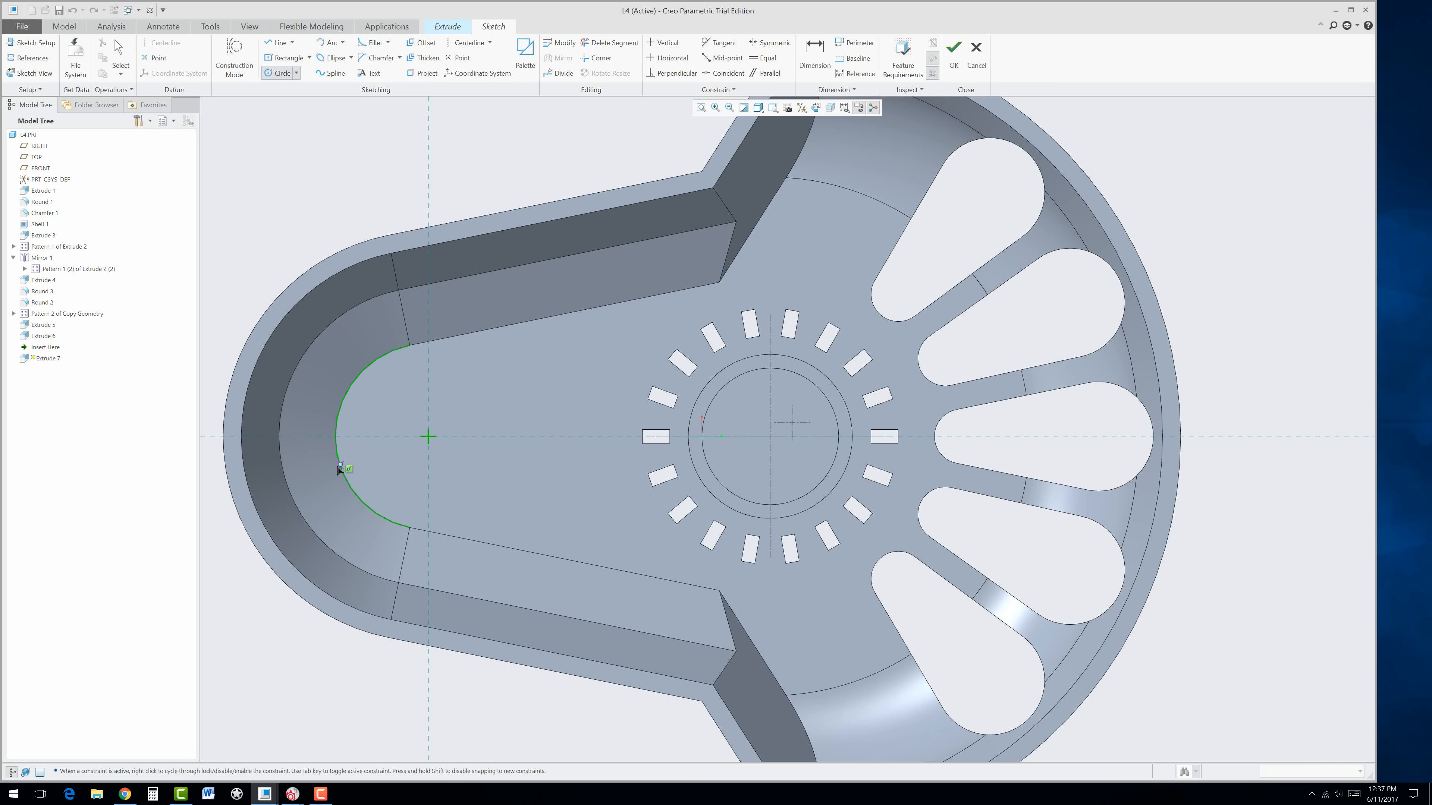
click(429, 436)
click(415, 455)
click(788, 248)
click(803, 260)
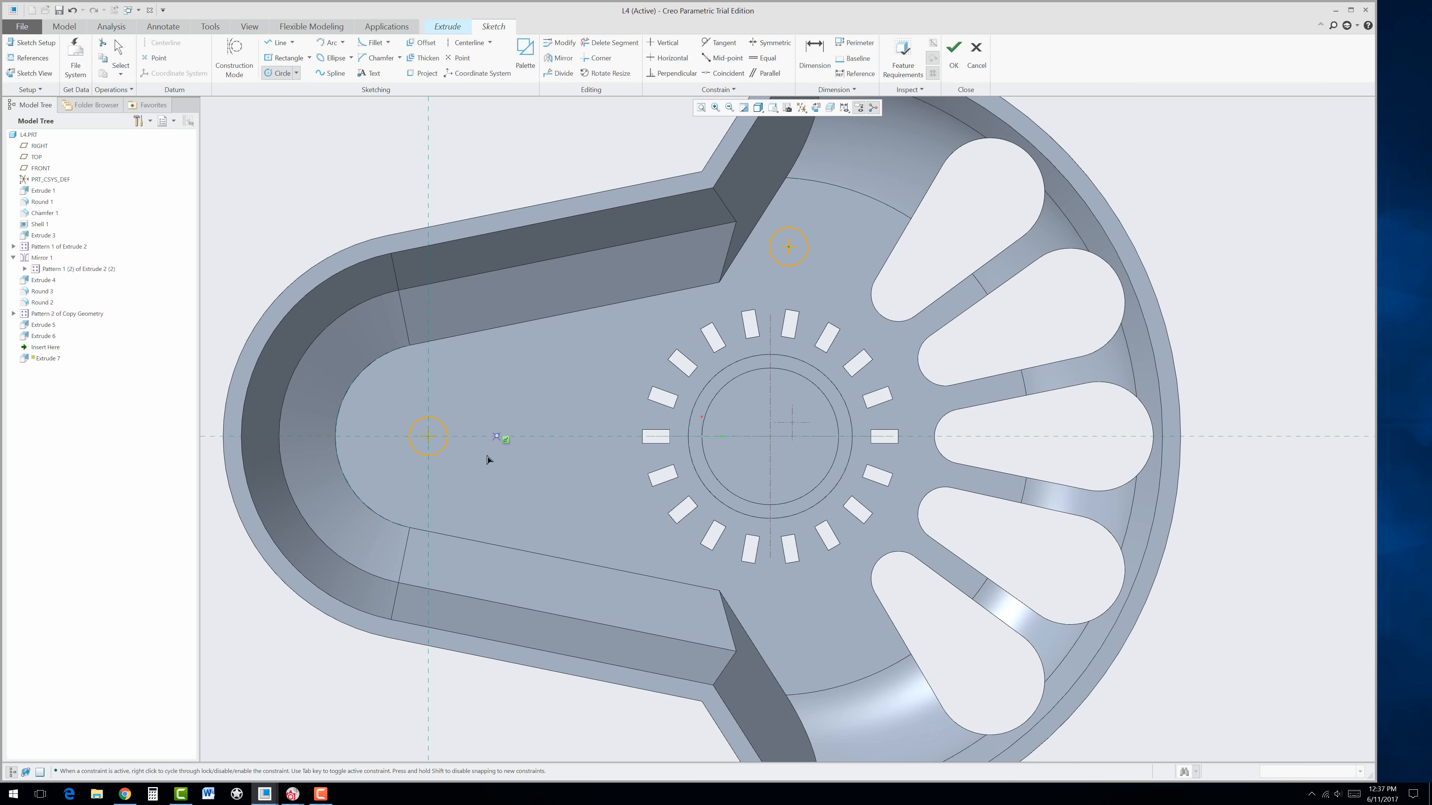
middle_click(823, 293)
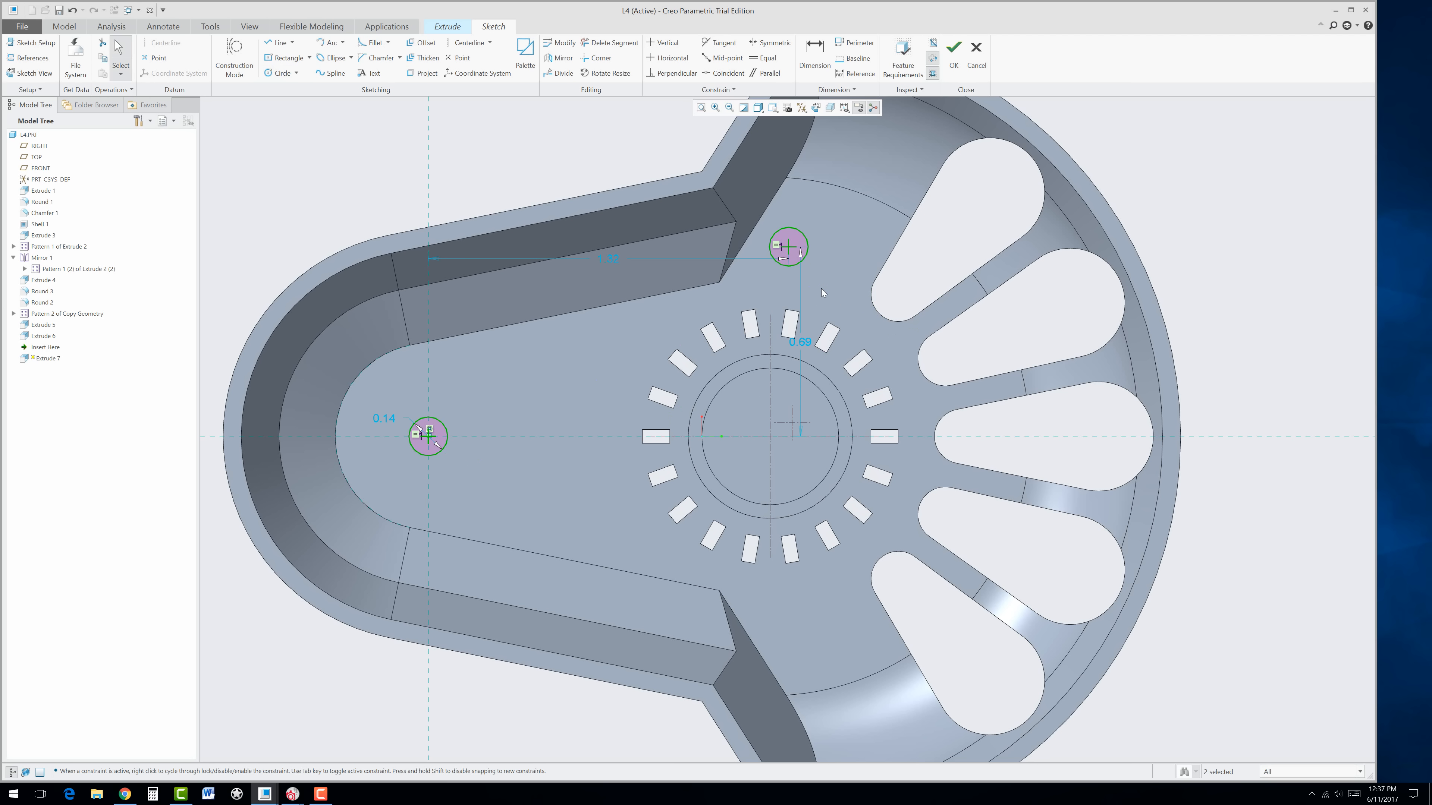
Step: Add a horizontal centerline through the ring's center to the sketch
click(469, 42)
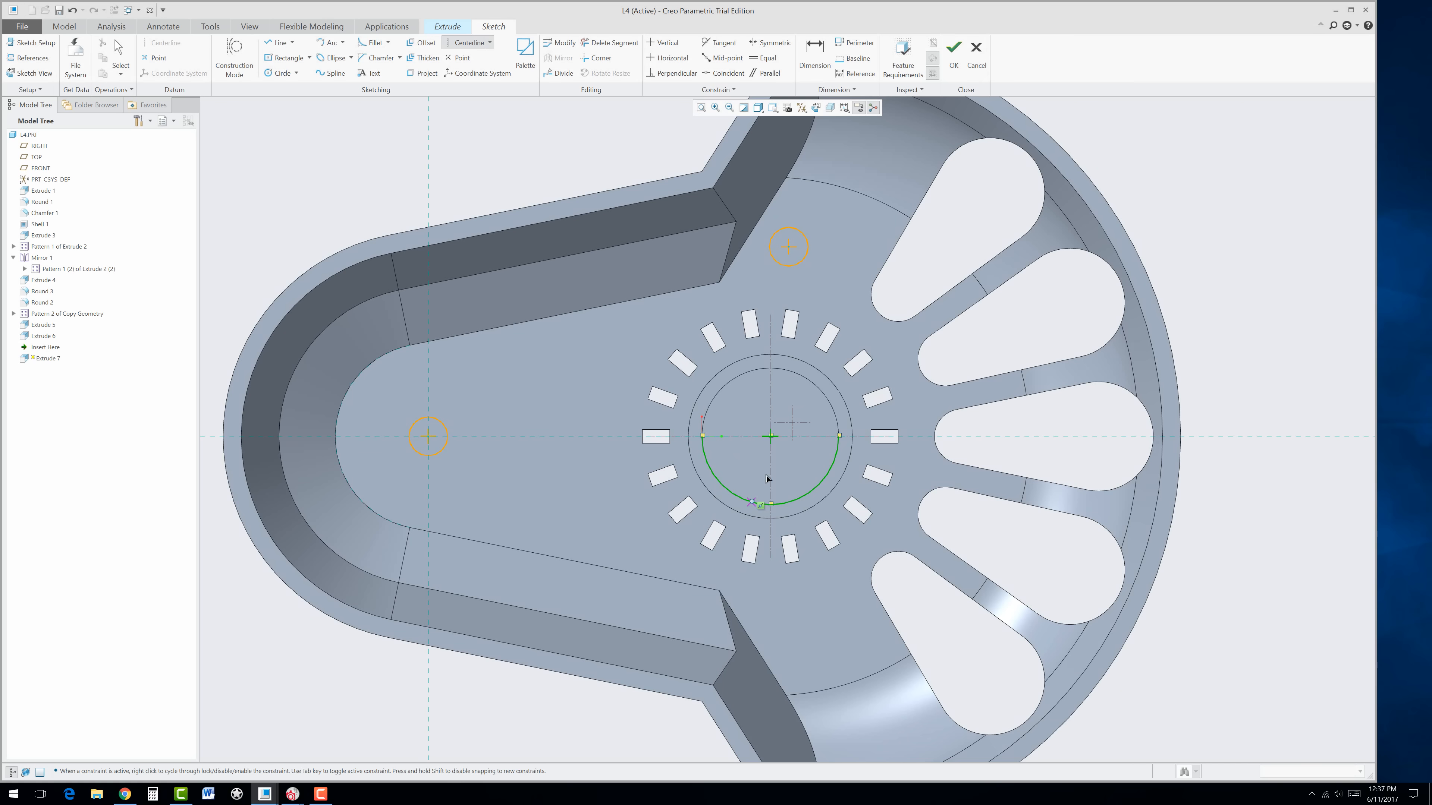
click(768, 435)
click(928, 439)
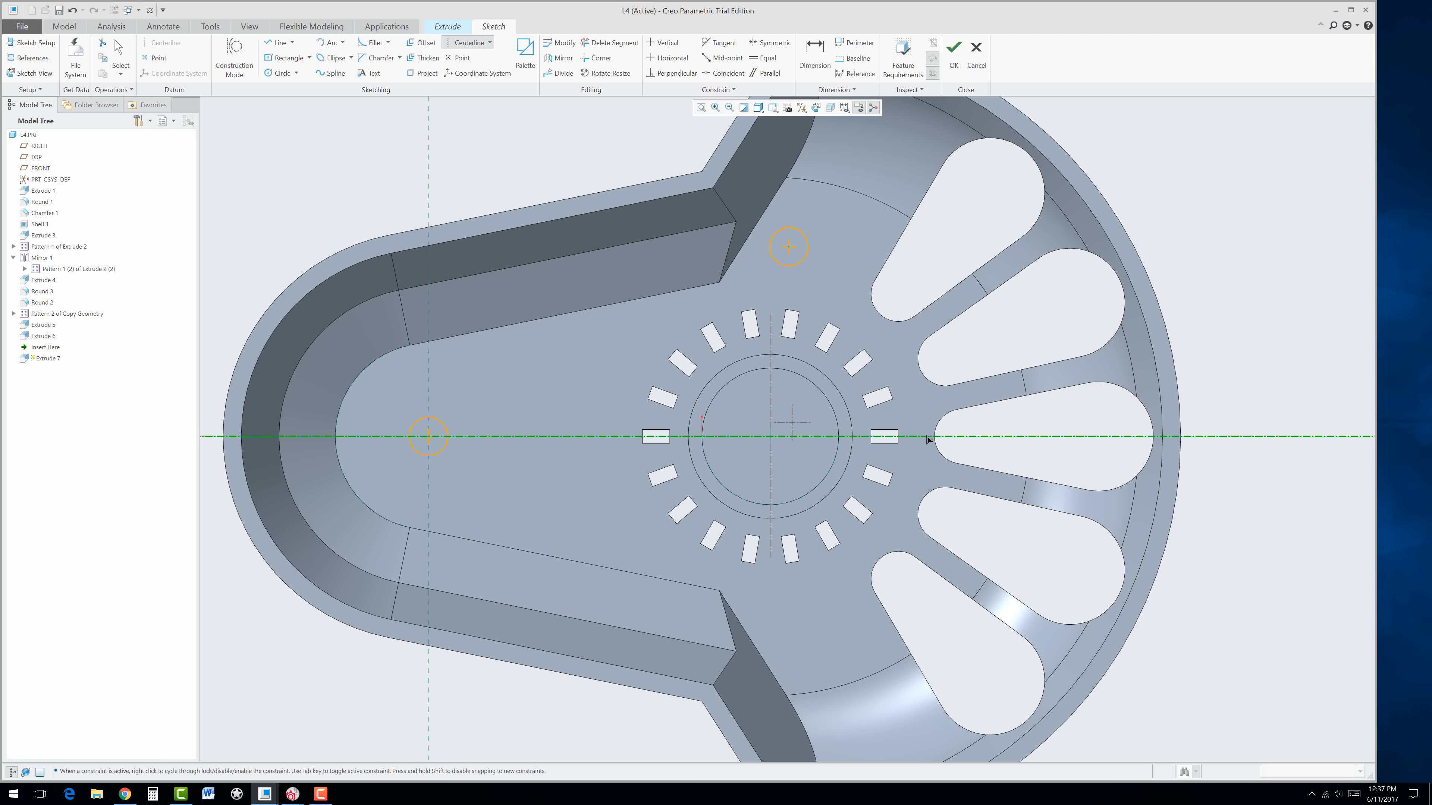
middle_click(909, 477)
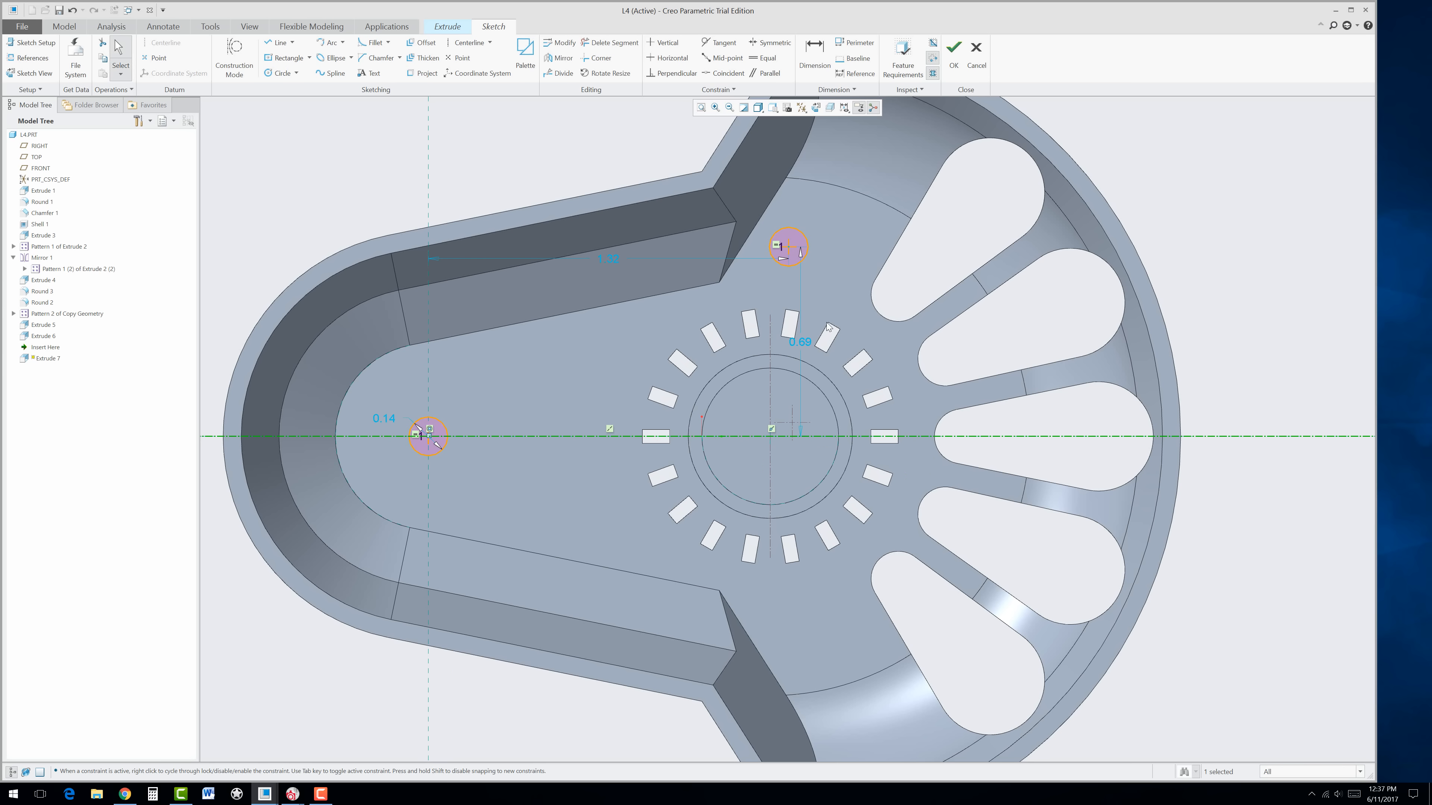
Step: Mirror the circle above the ring across the horizontal centerline
drag(754, 215, 844, 280)
click(559, 57)
click(814, 436)
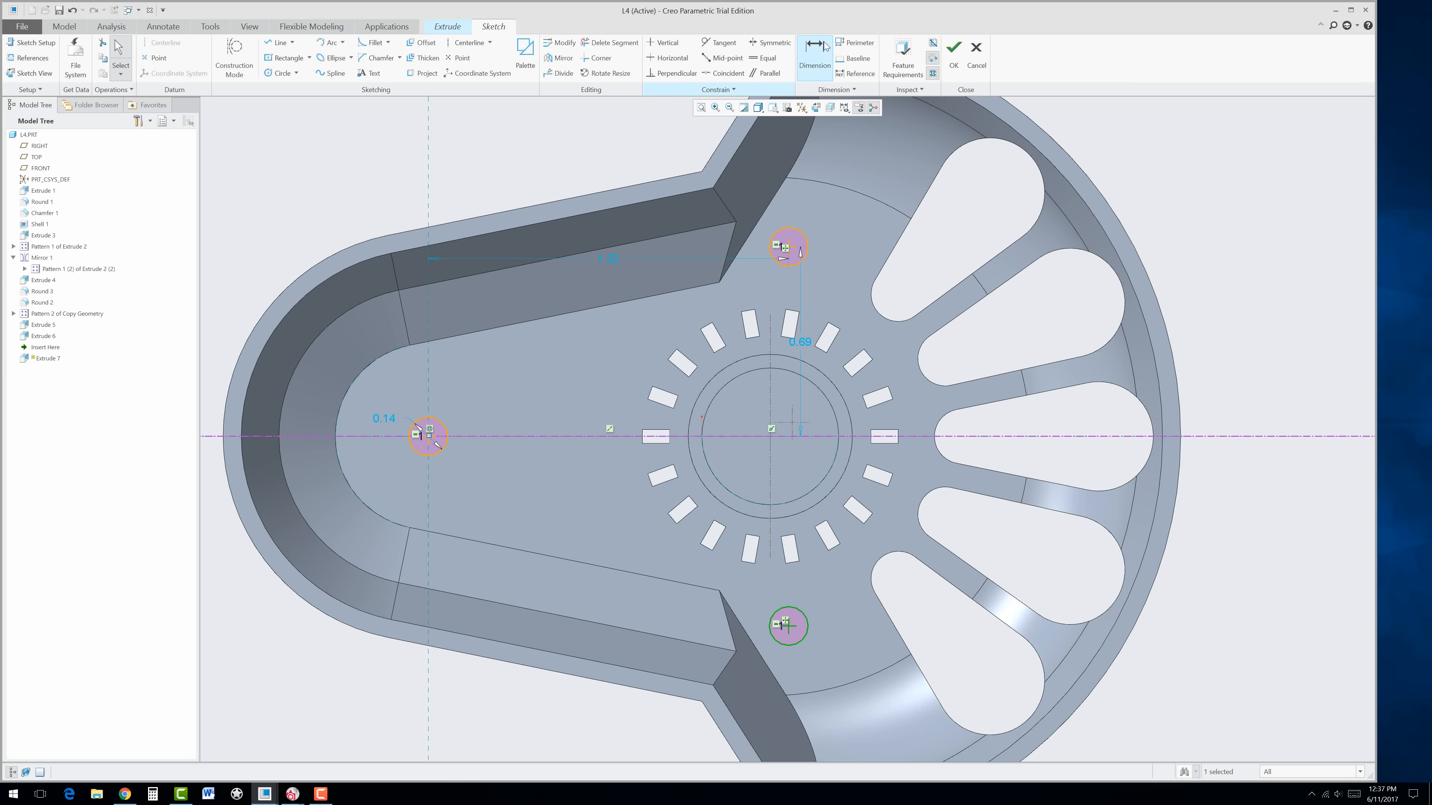
Step: Check the boss spacing in the L4 drawing and set the upper circle's vertical distance from the centerline to 0.75
click(123, 793)
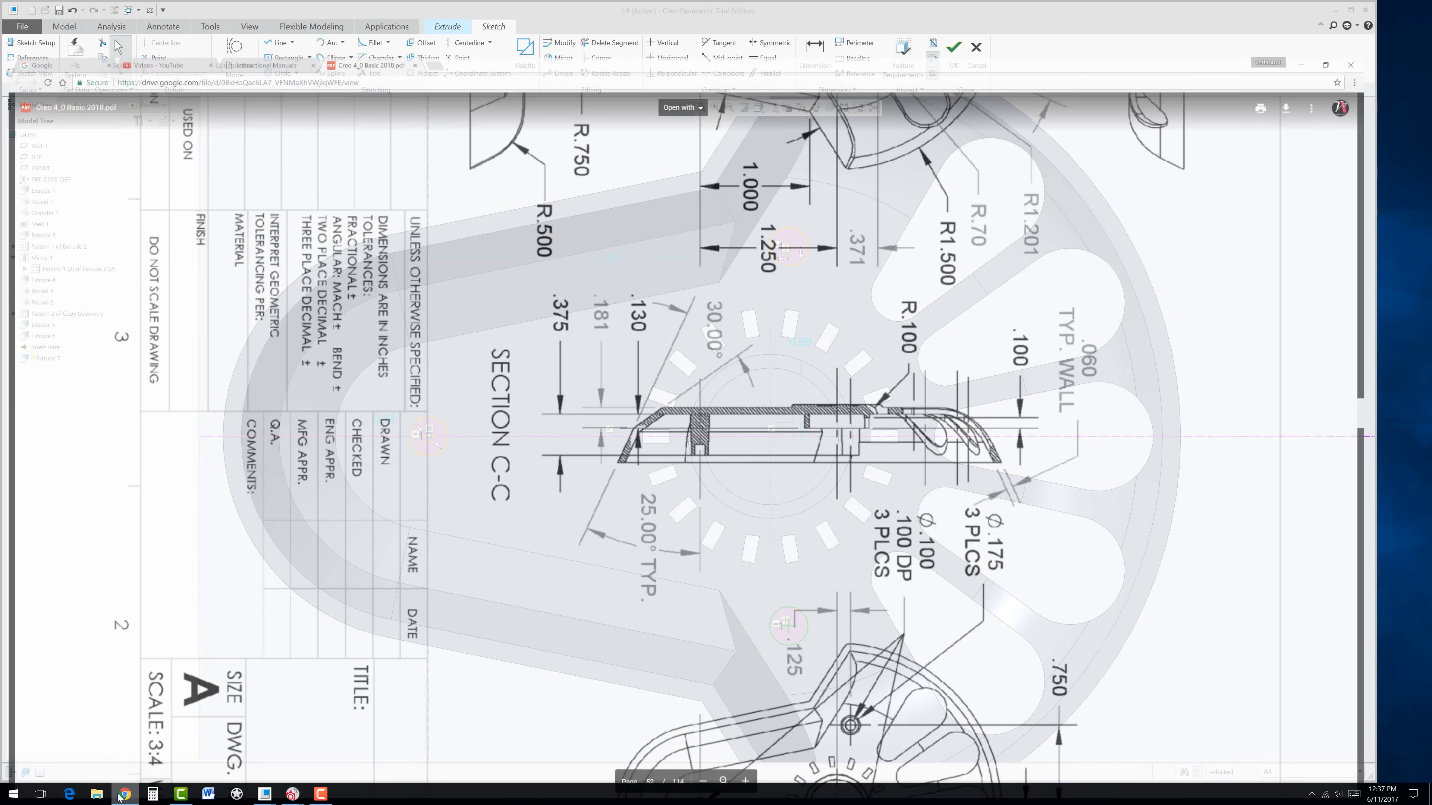
scroll(786, 415, down, 5)
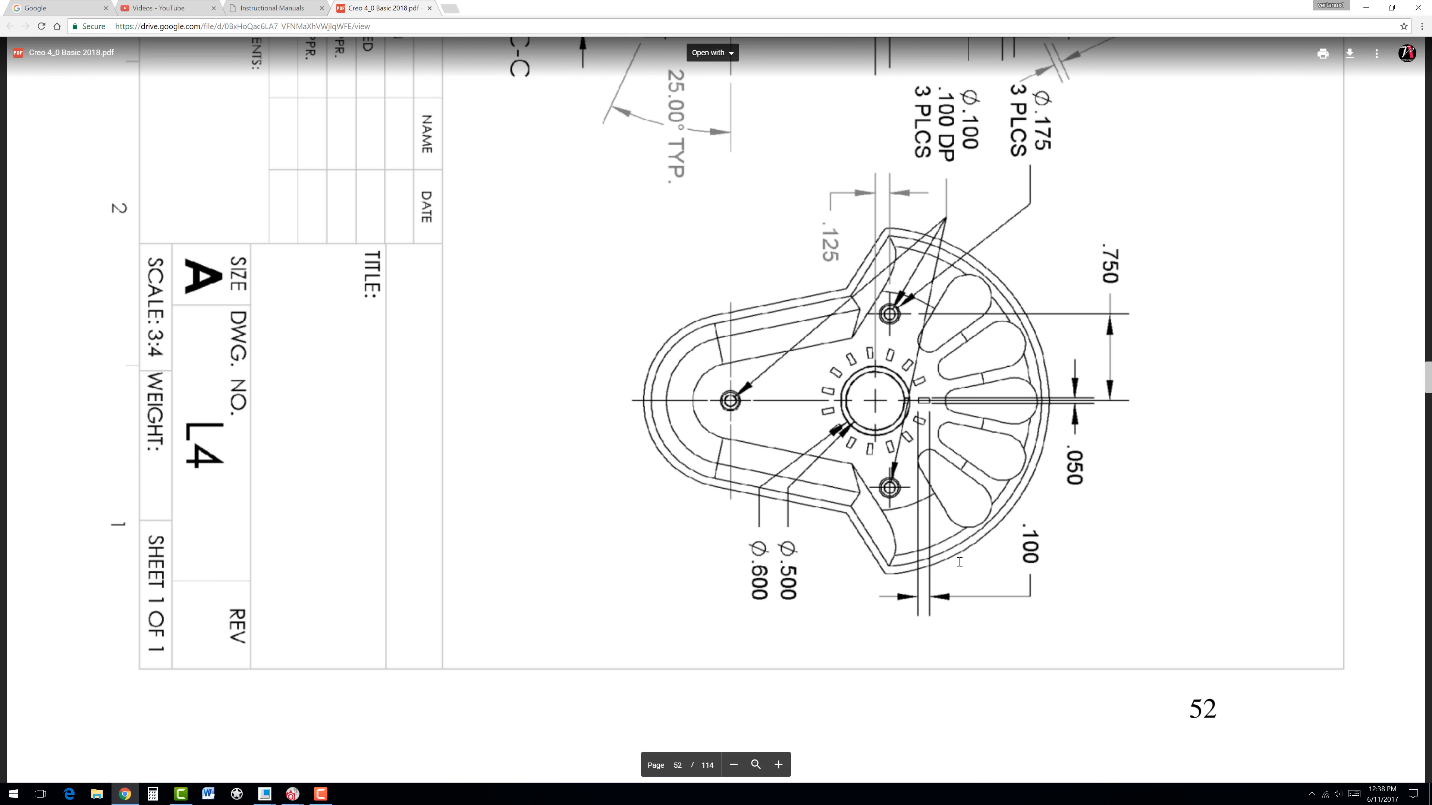
scroll(934, 458, up, 1)
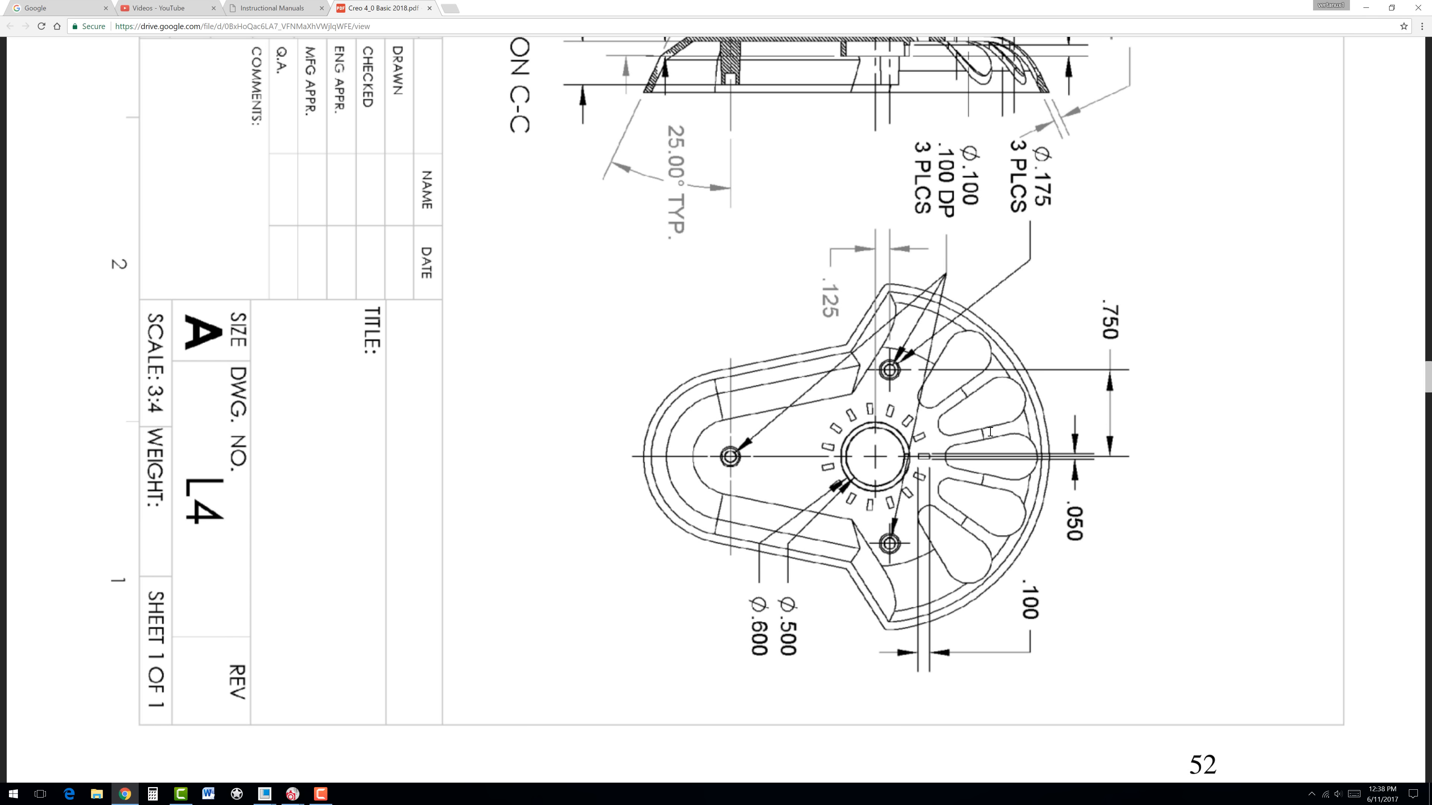
click(125, 794)
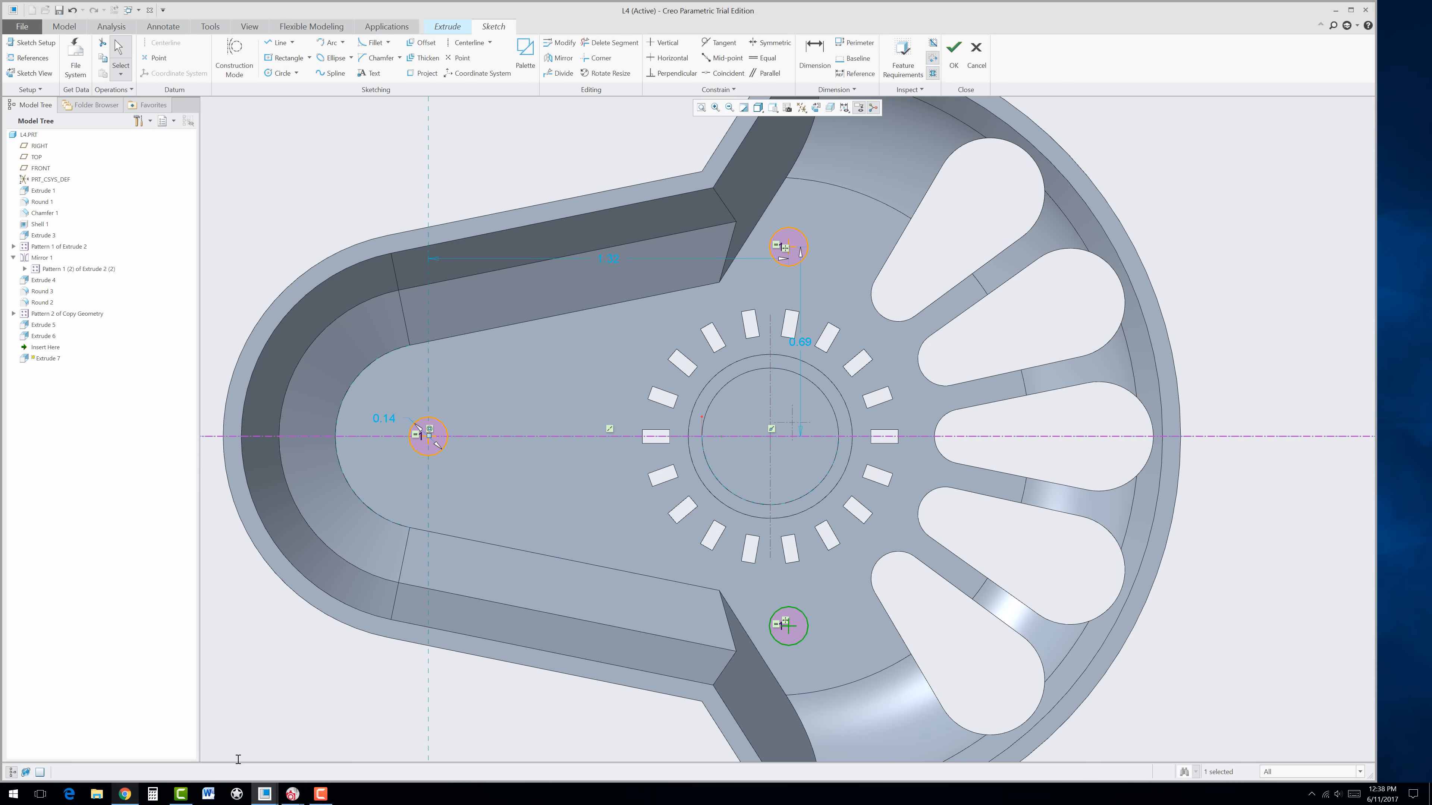
double_click(805, 344)
text(0.75)
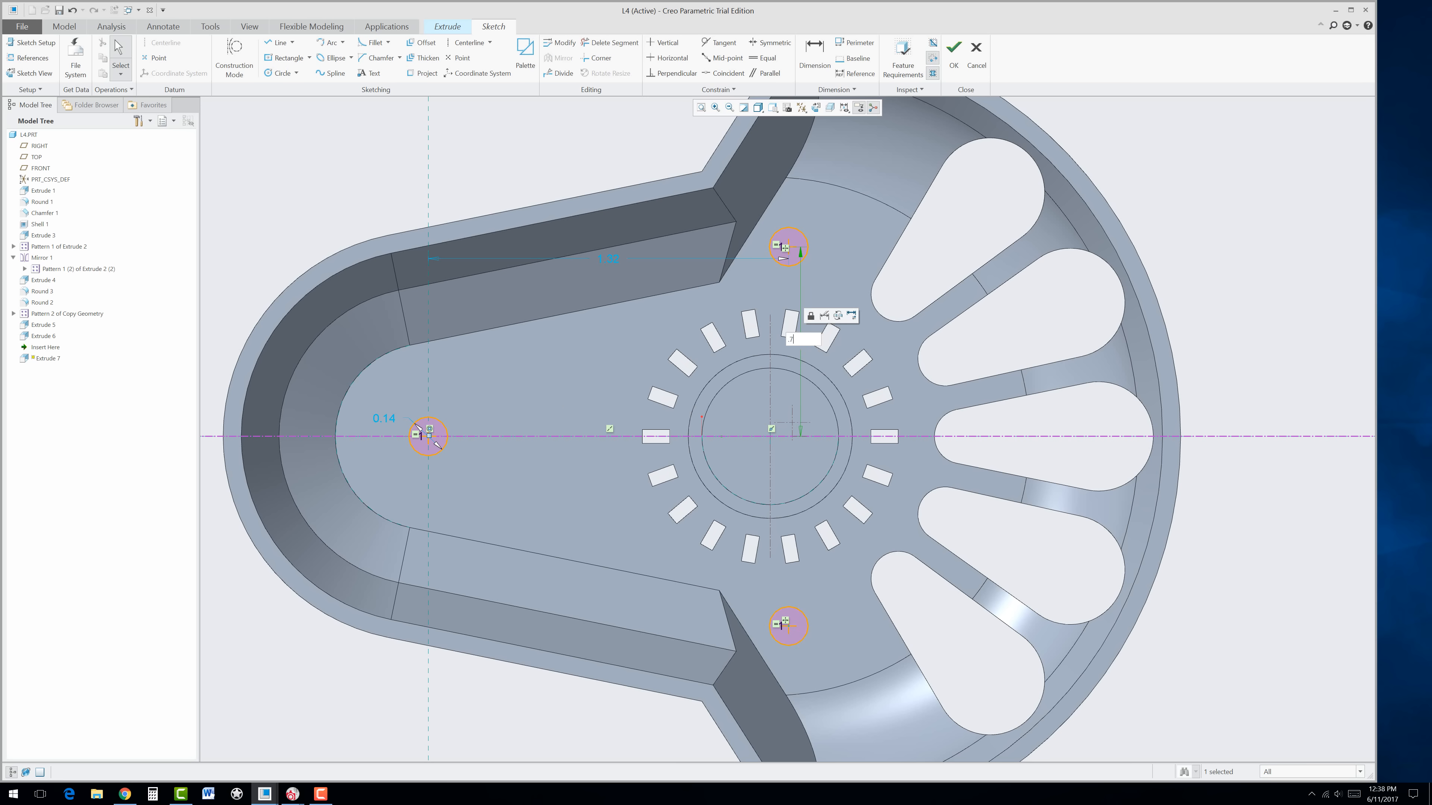
key(Return)
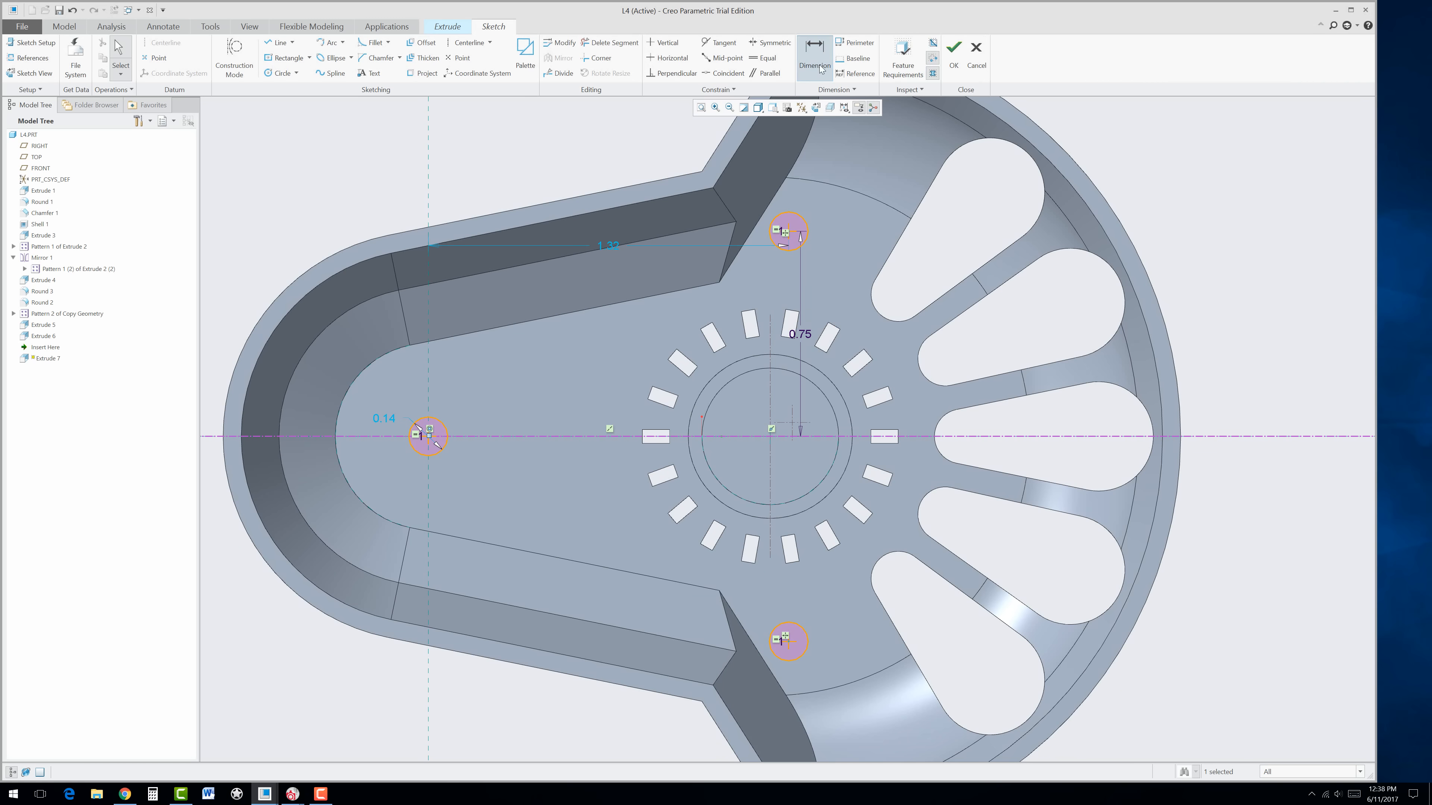
Step: Try to dimension the upper circle's center horizontally from the ring's center, and delete the unwanted dimension
click(815, 54)
click(789, 232)
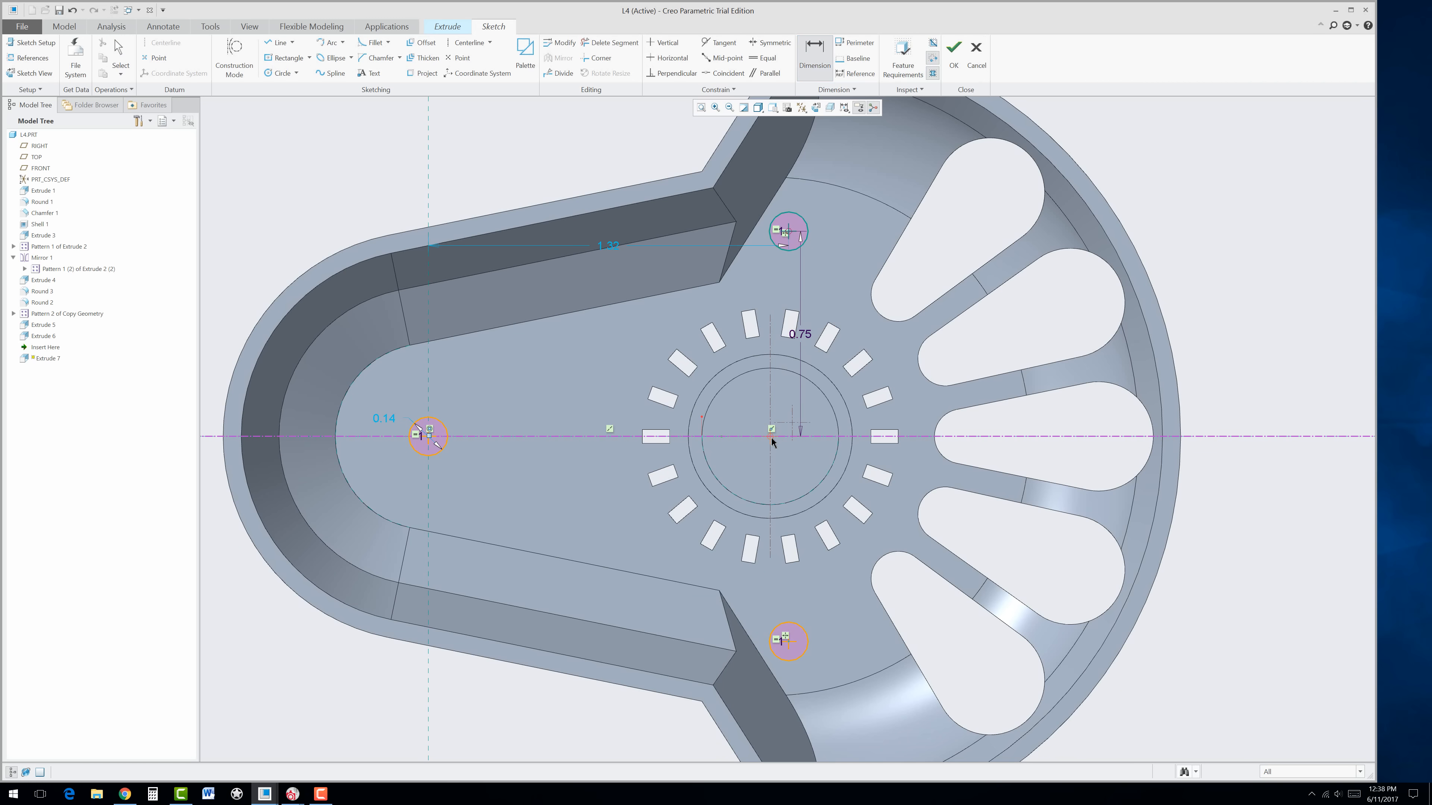
middle_click(780, 286)
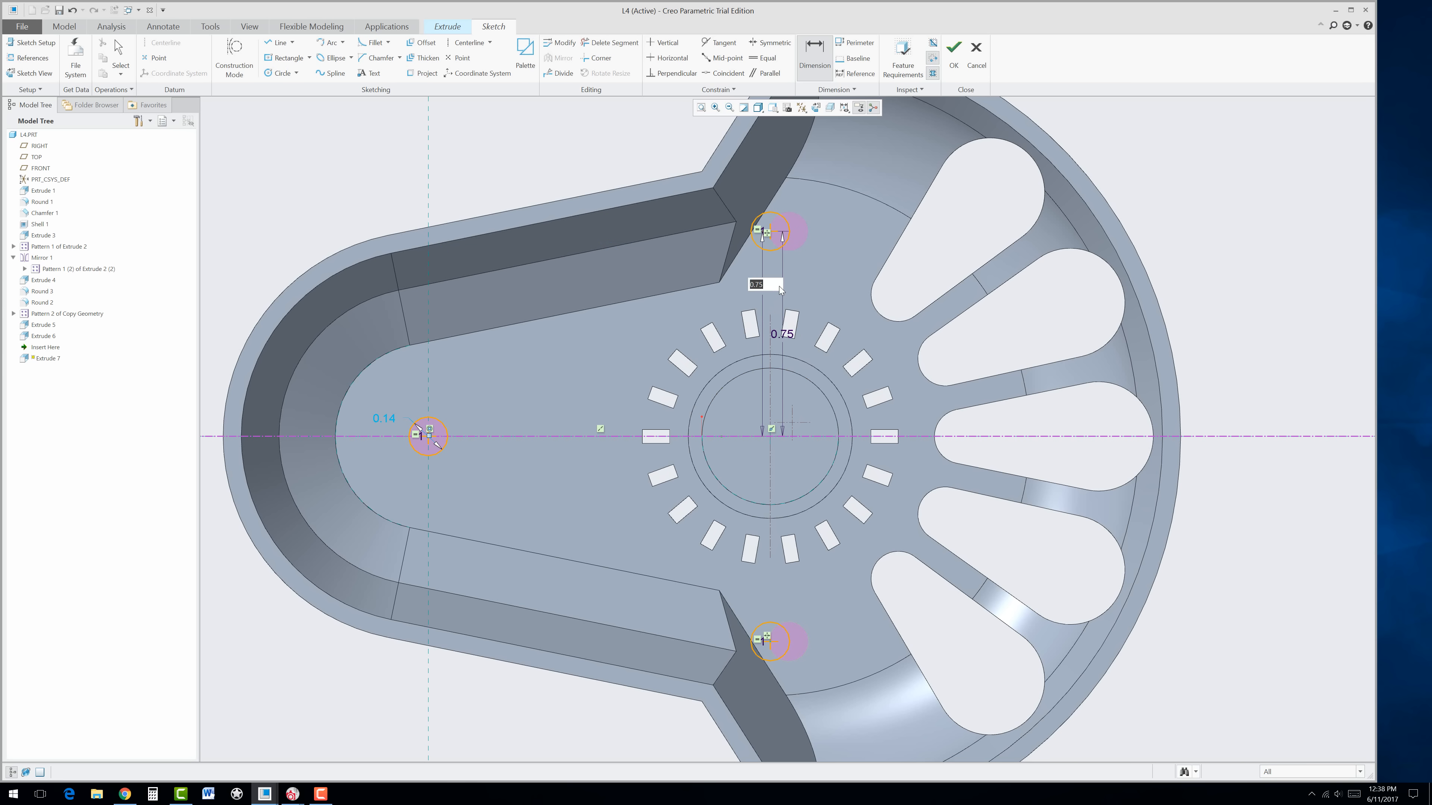
middle_click(779, 286)
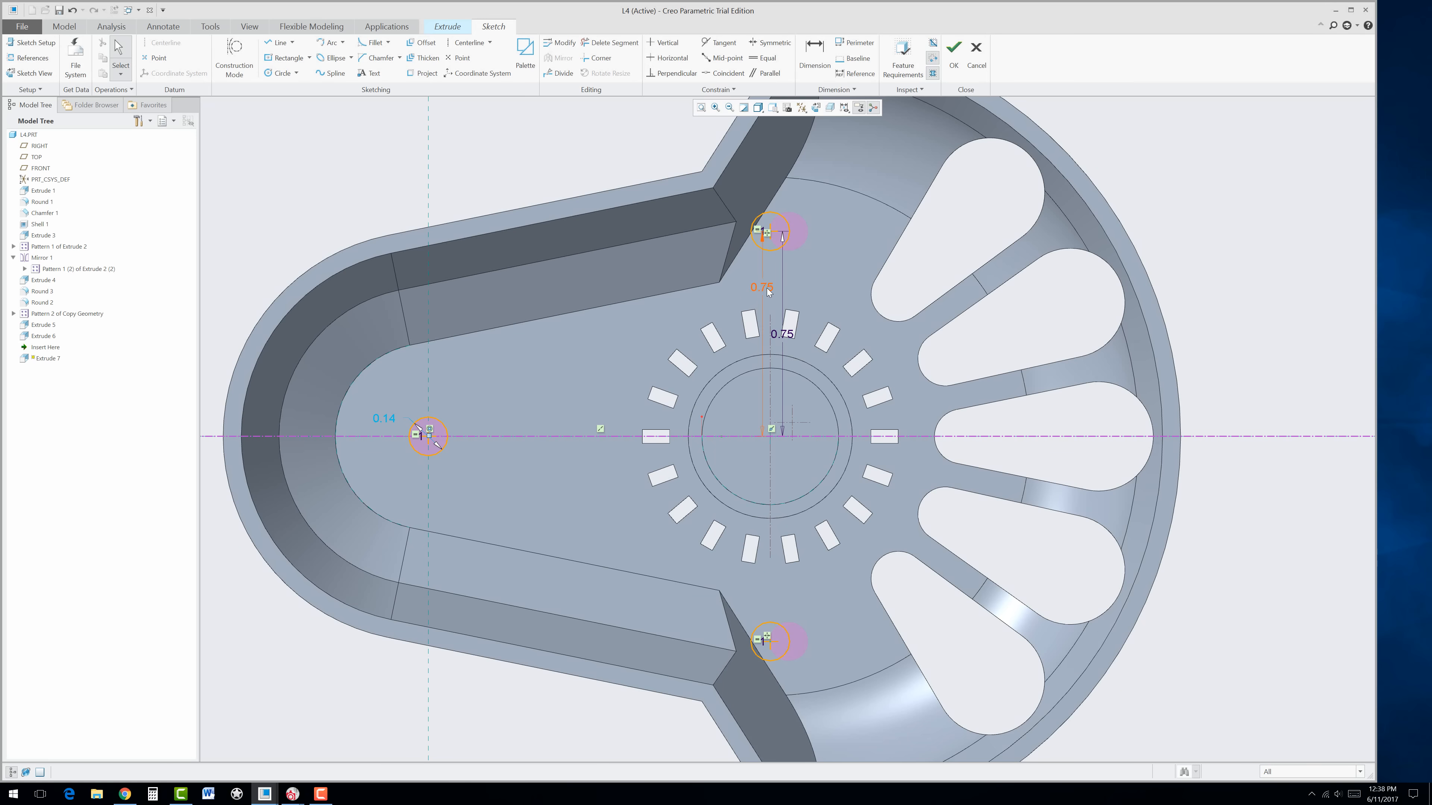
click(769, 290)
key(Delete)
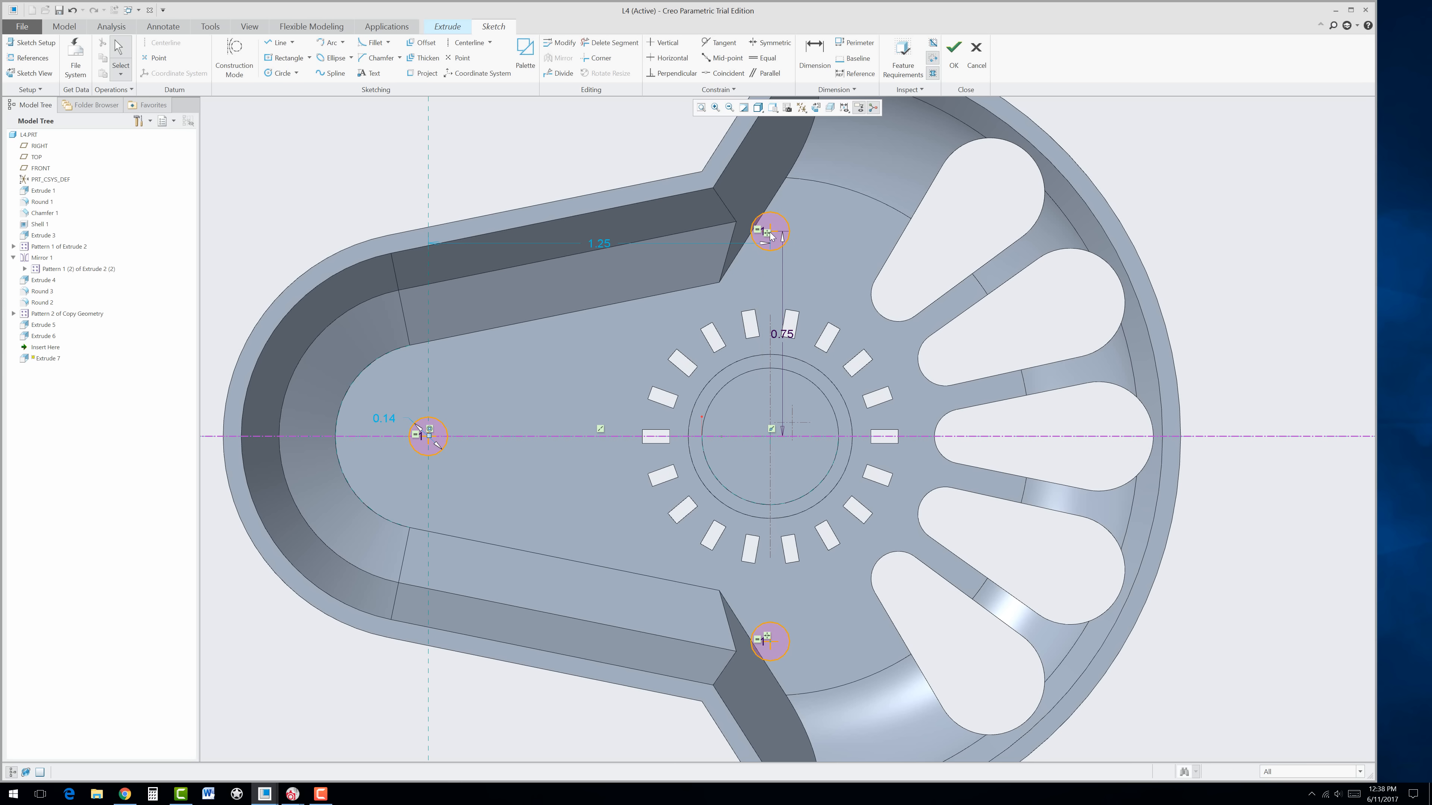
click(819, 52)
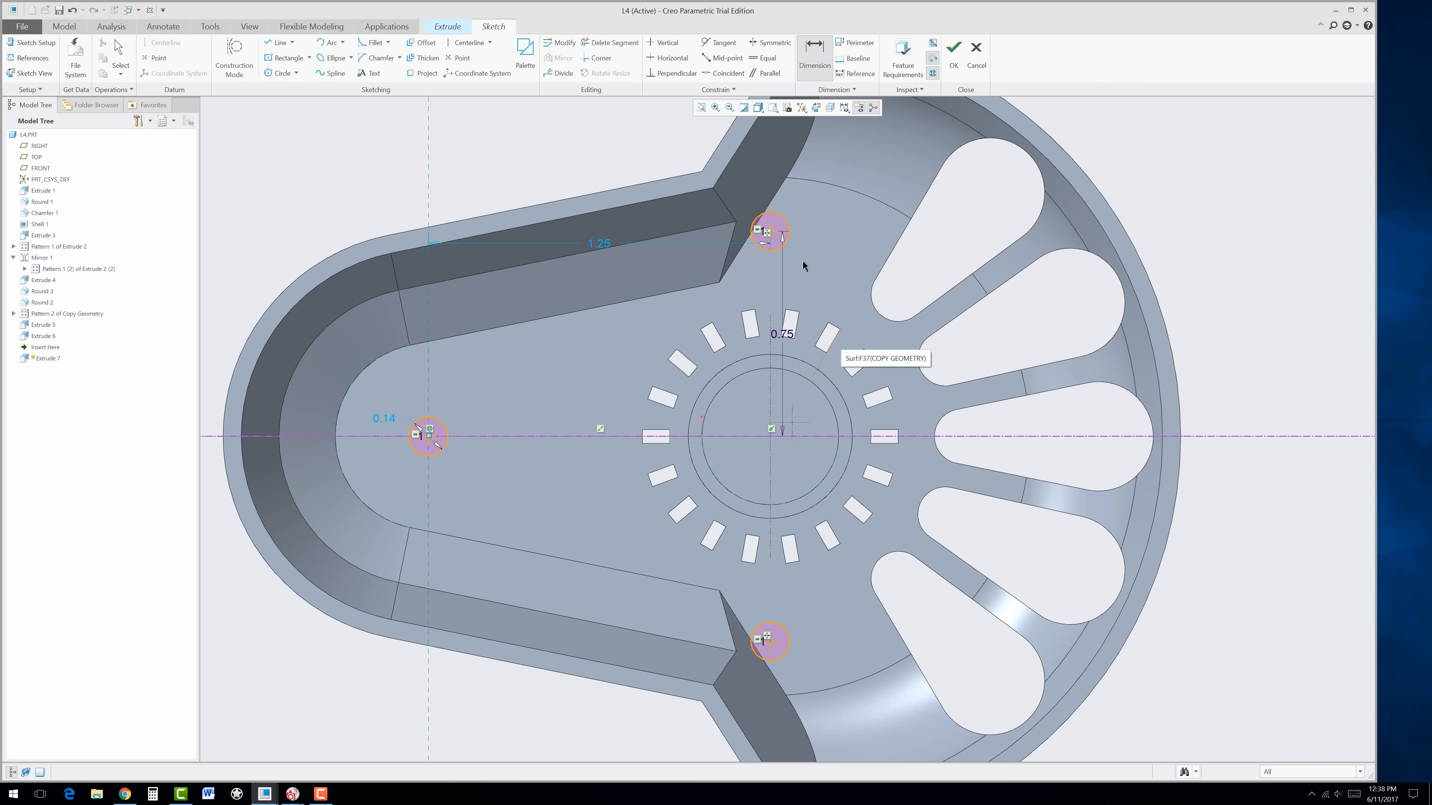
middle_click(773, 237)
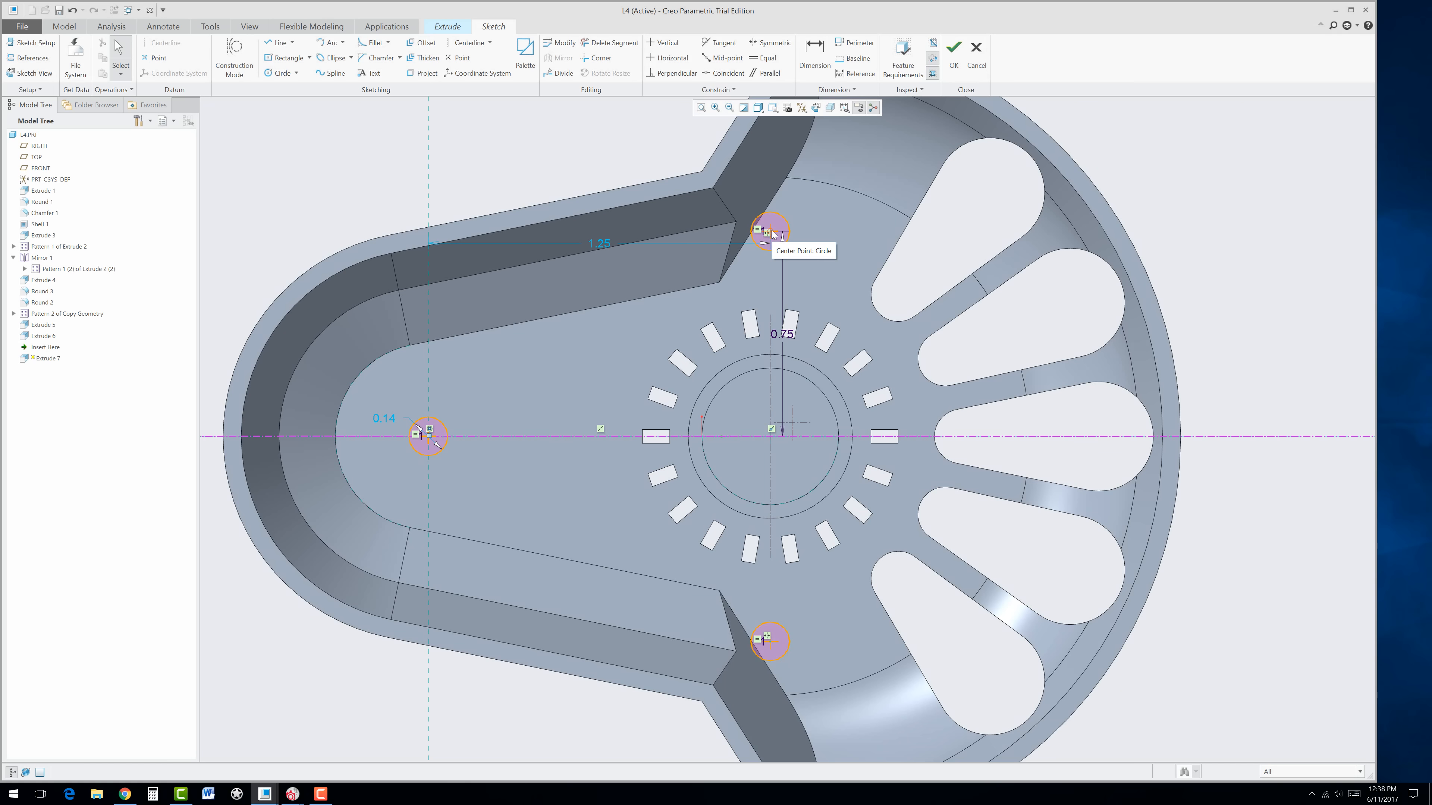
Step: Shift the upper circle toward the fan-shaped slots and dimension its horizontal offset from the ring's center as 0.125
drag(772, 235, 820, 232)
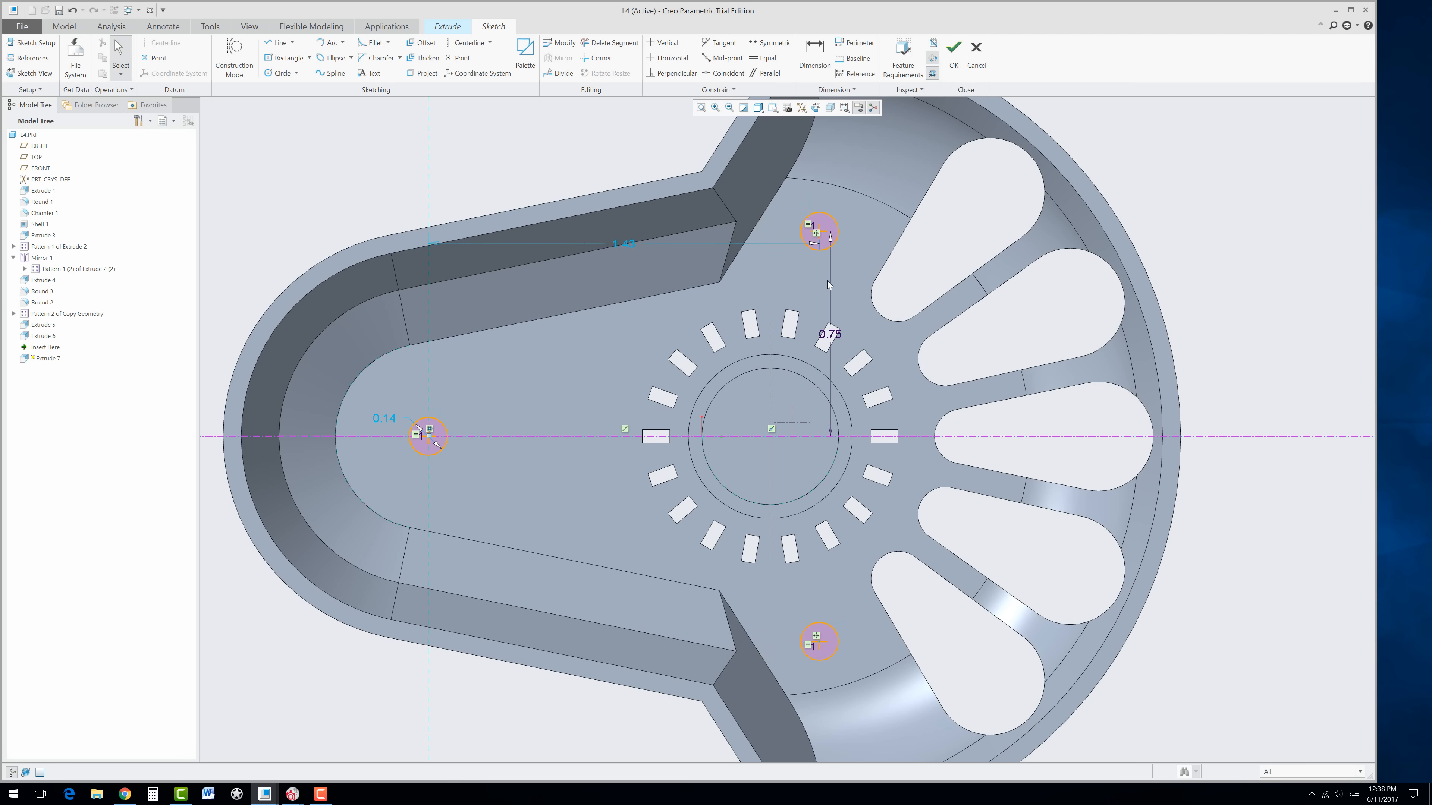
click(814, 54)
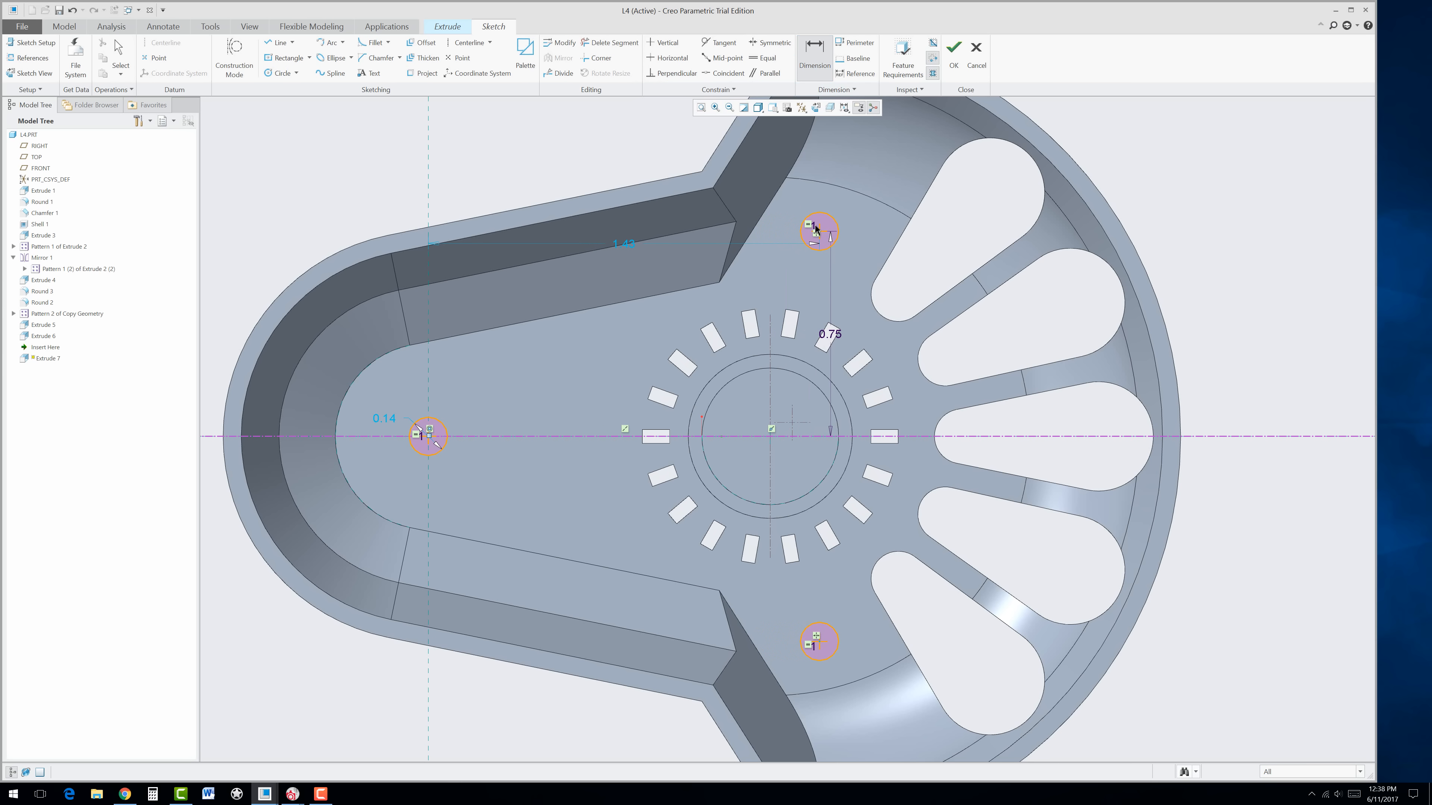
click(820, 233)
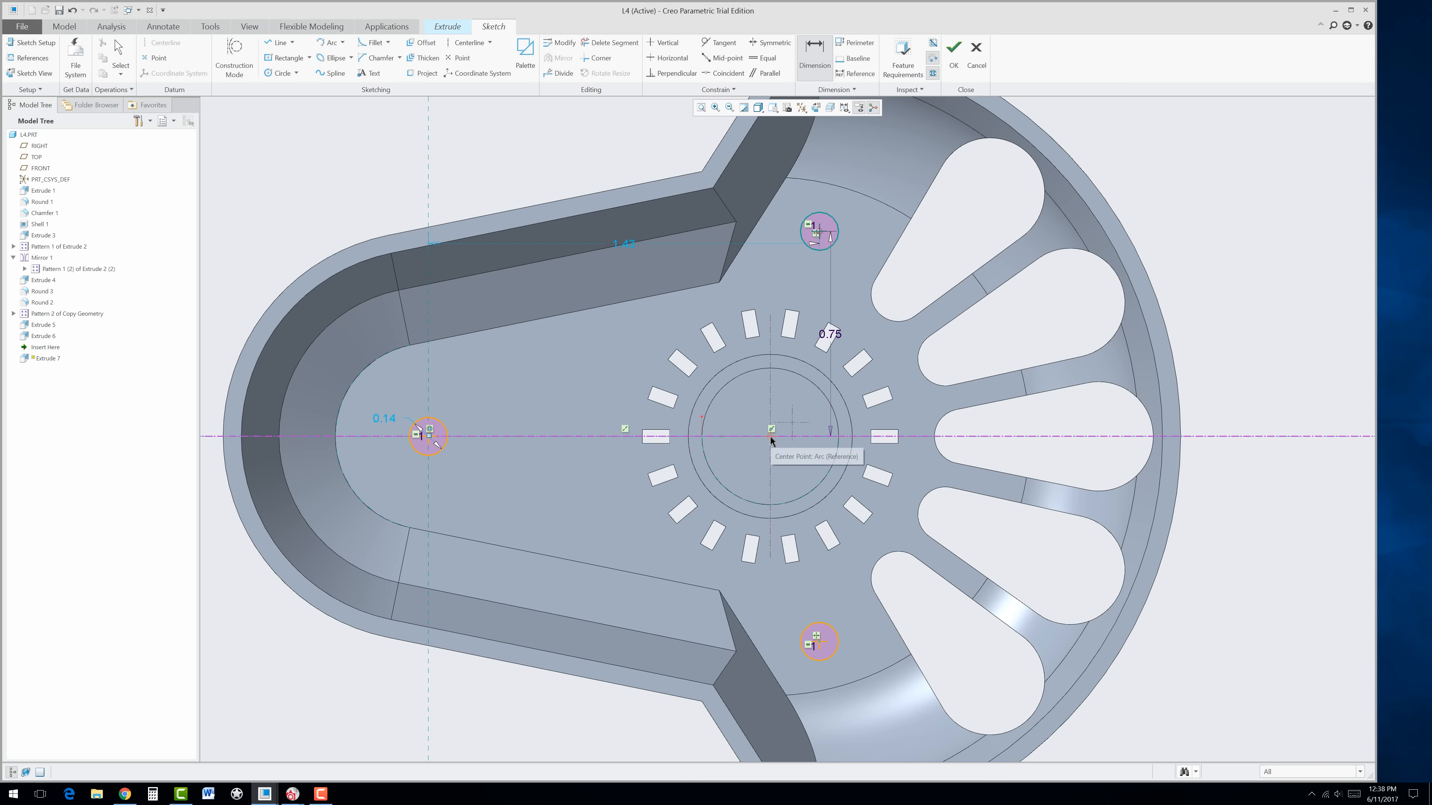
middle_click(796, 195)
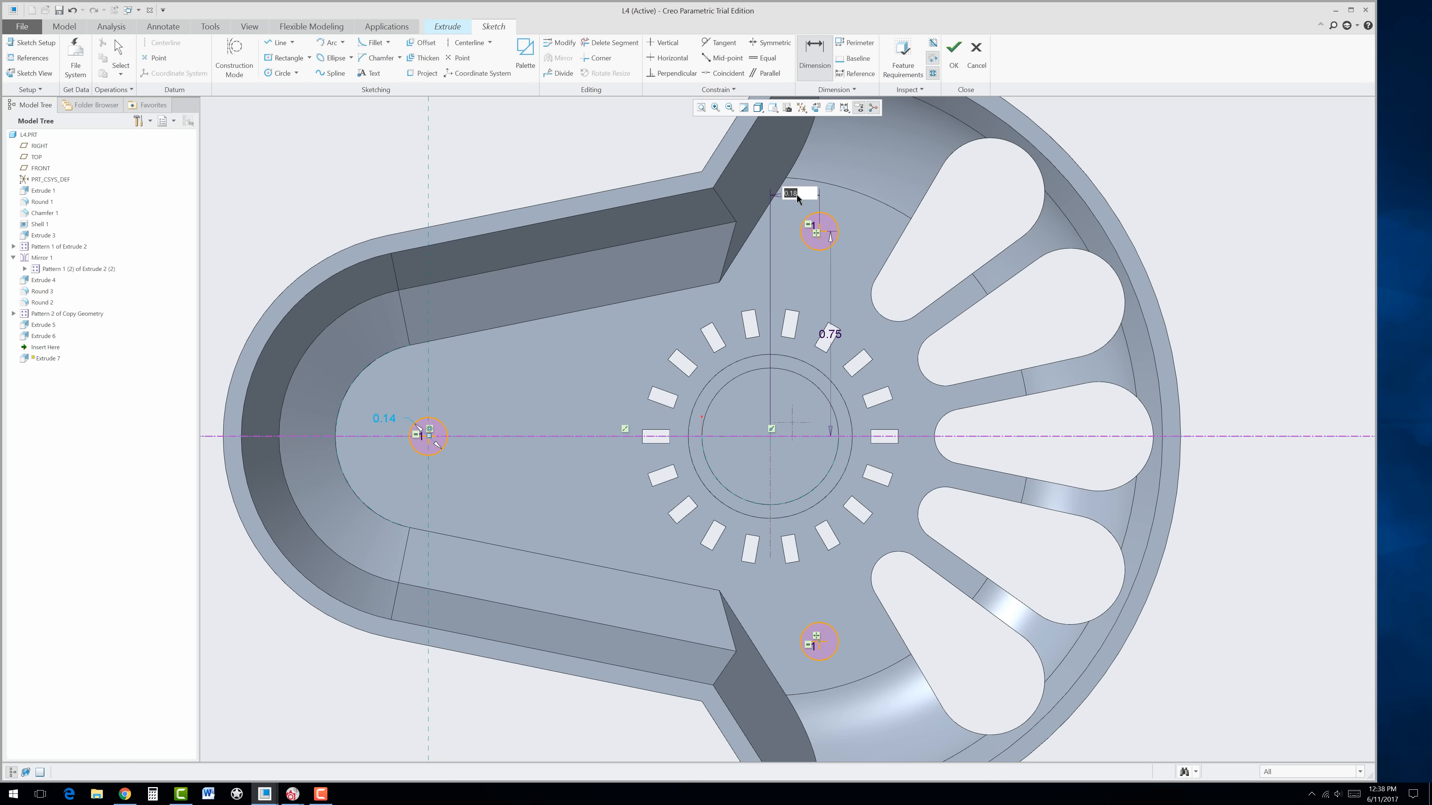
text(.125)
key(Return)
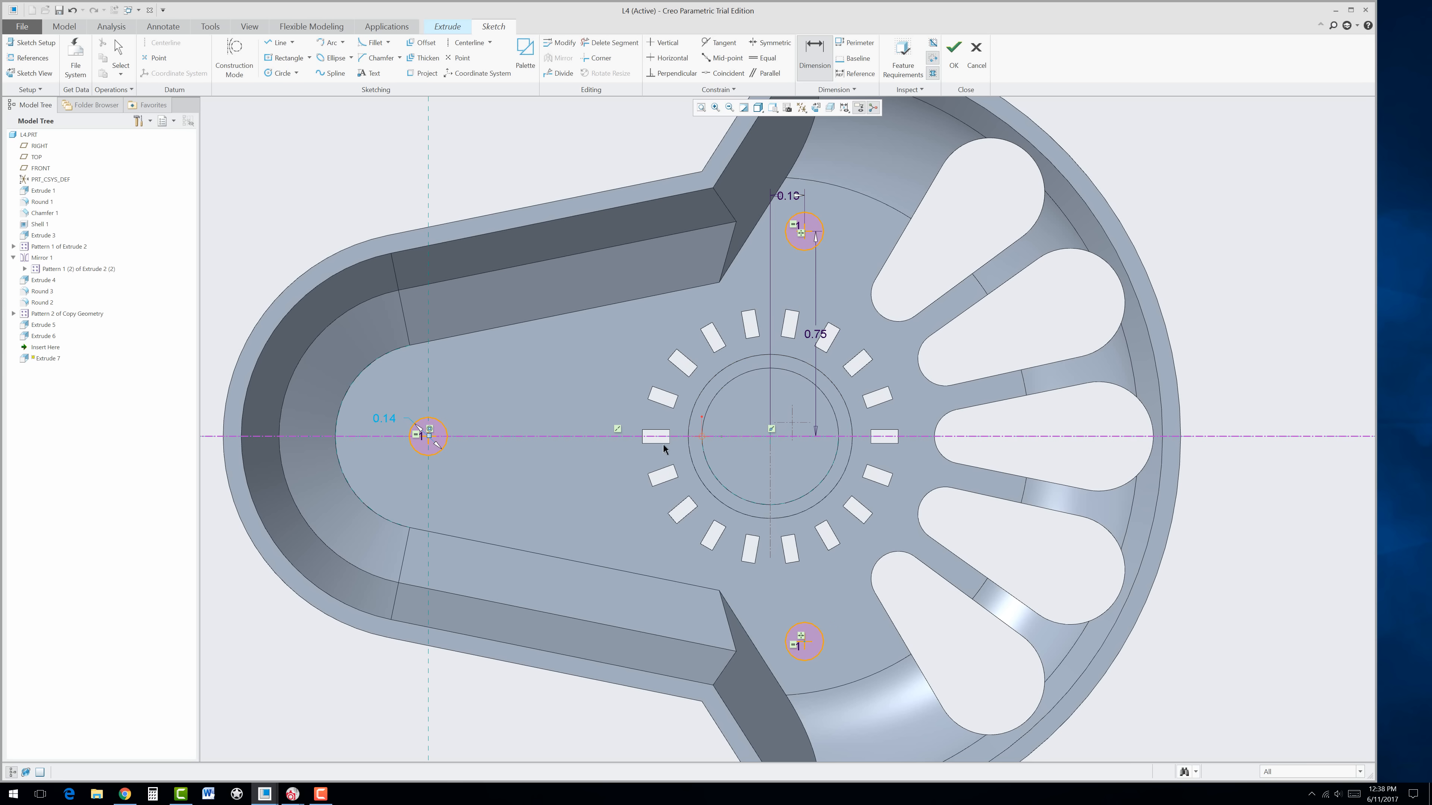
Step: Check the boss diameter in the drawing, set the circles' diameter to 0.175, and finish the sketch
click(125, 794)
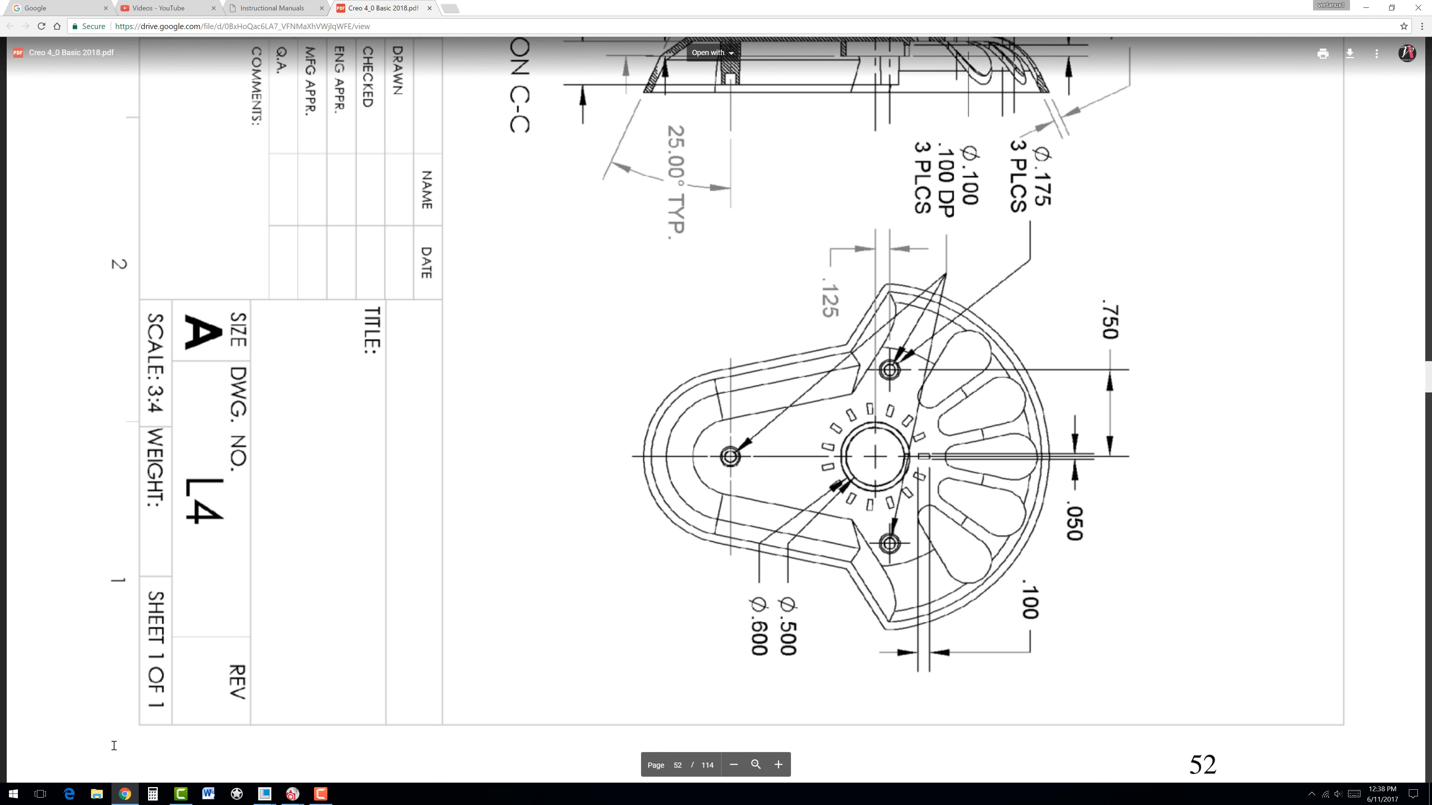
click(125, 794)
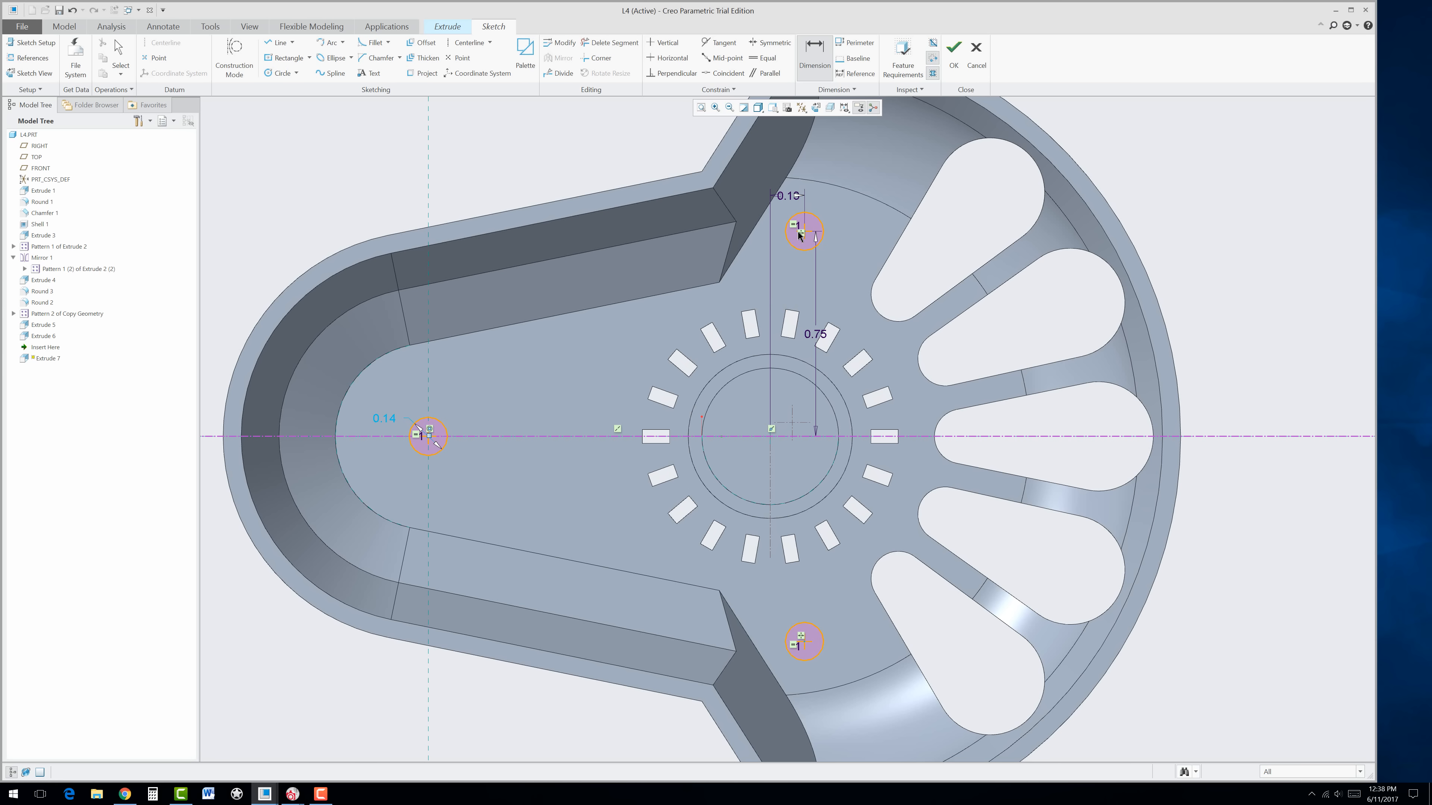
double_click(385, 419)
key(Return)
middle_drag(617, 523, 615, 486)
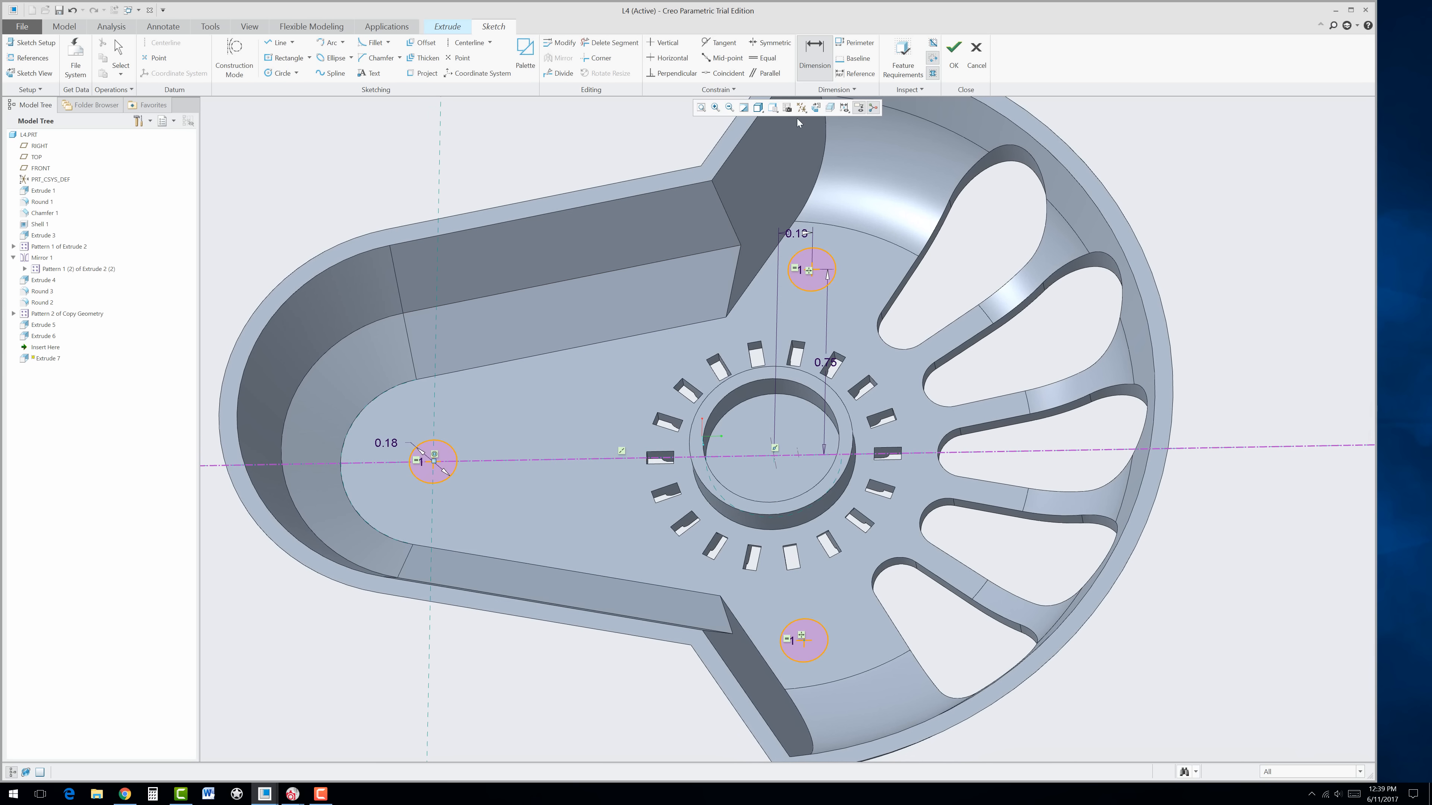
click(950, 55)
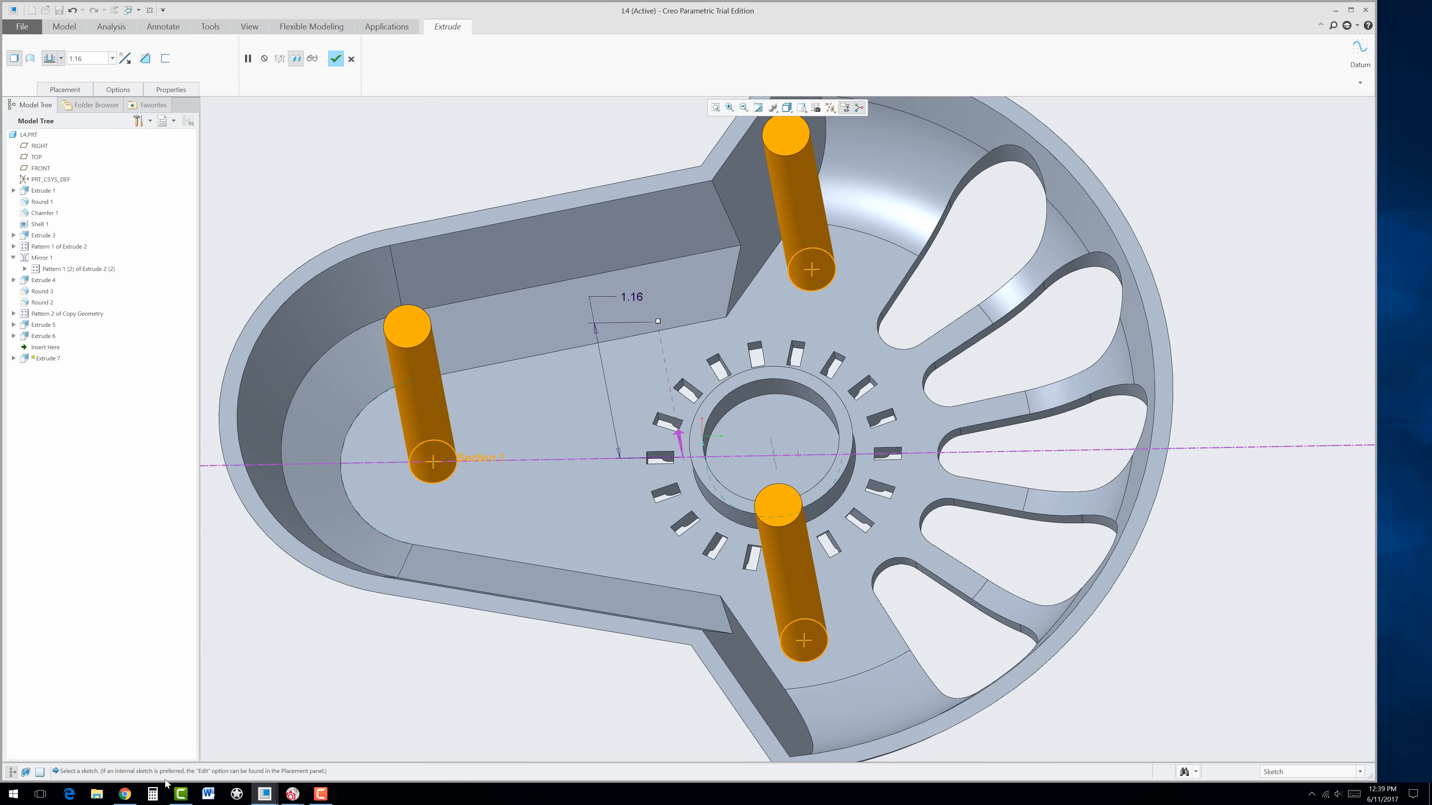
Step: Look up the boss height in the drawing's section C-C and set the extrusion depth to 0.375
click(125, 794)
ctrl+scroll(563, 653, up, 3)
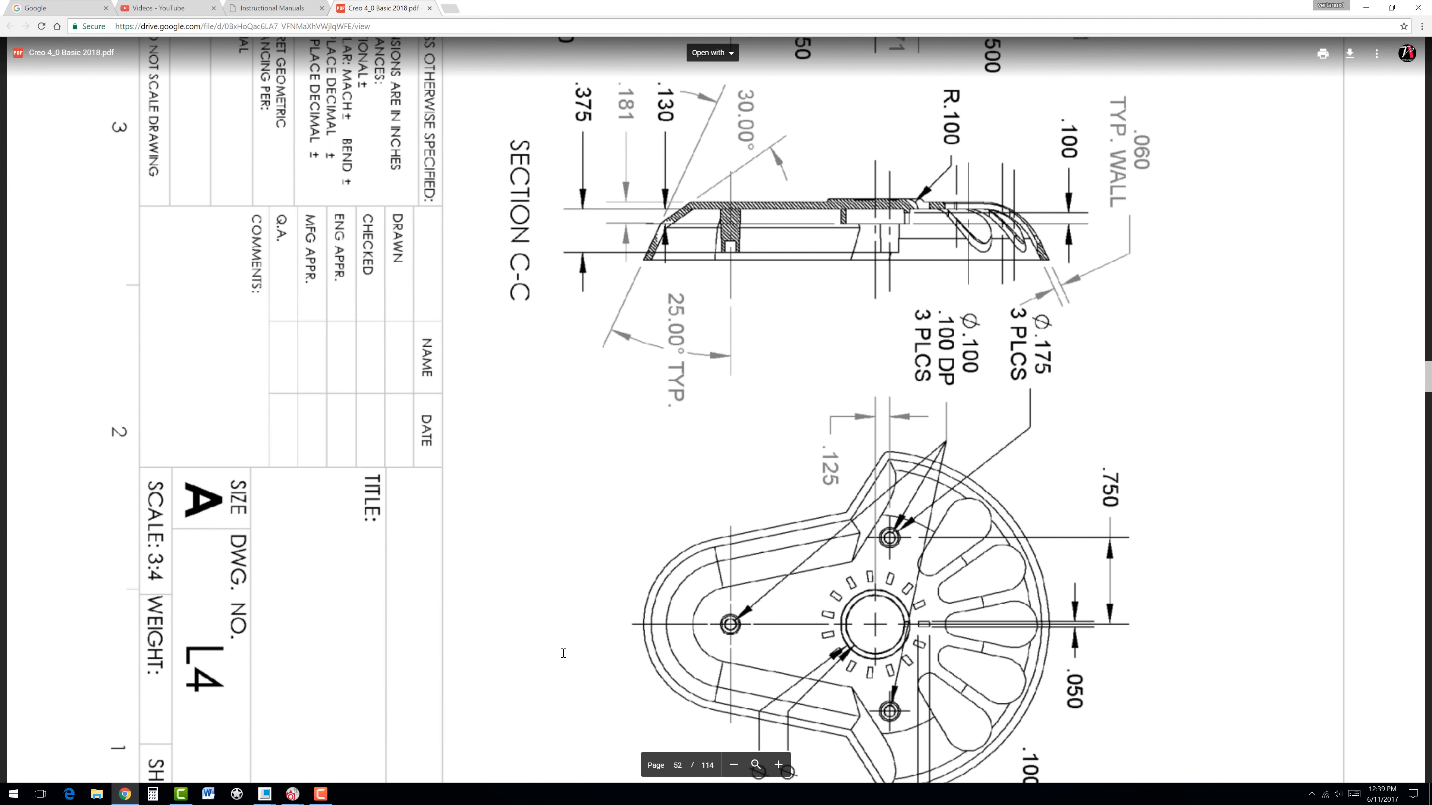
scroll(563, 653, up, 2)
scroll(826, 435, up, 1)
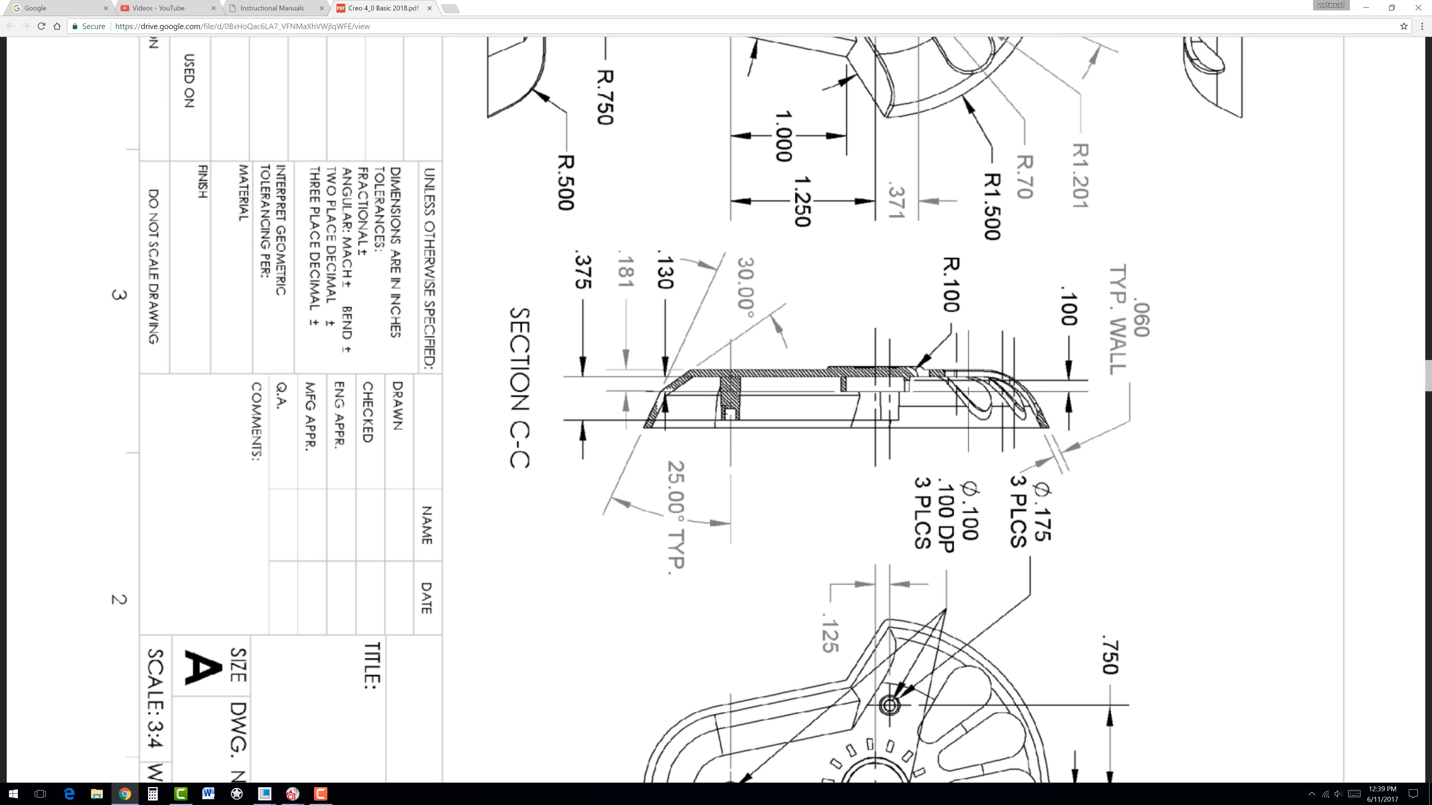
click(126, 797)
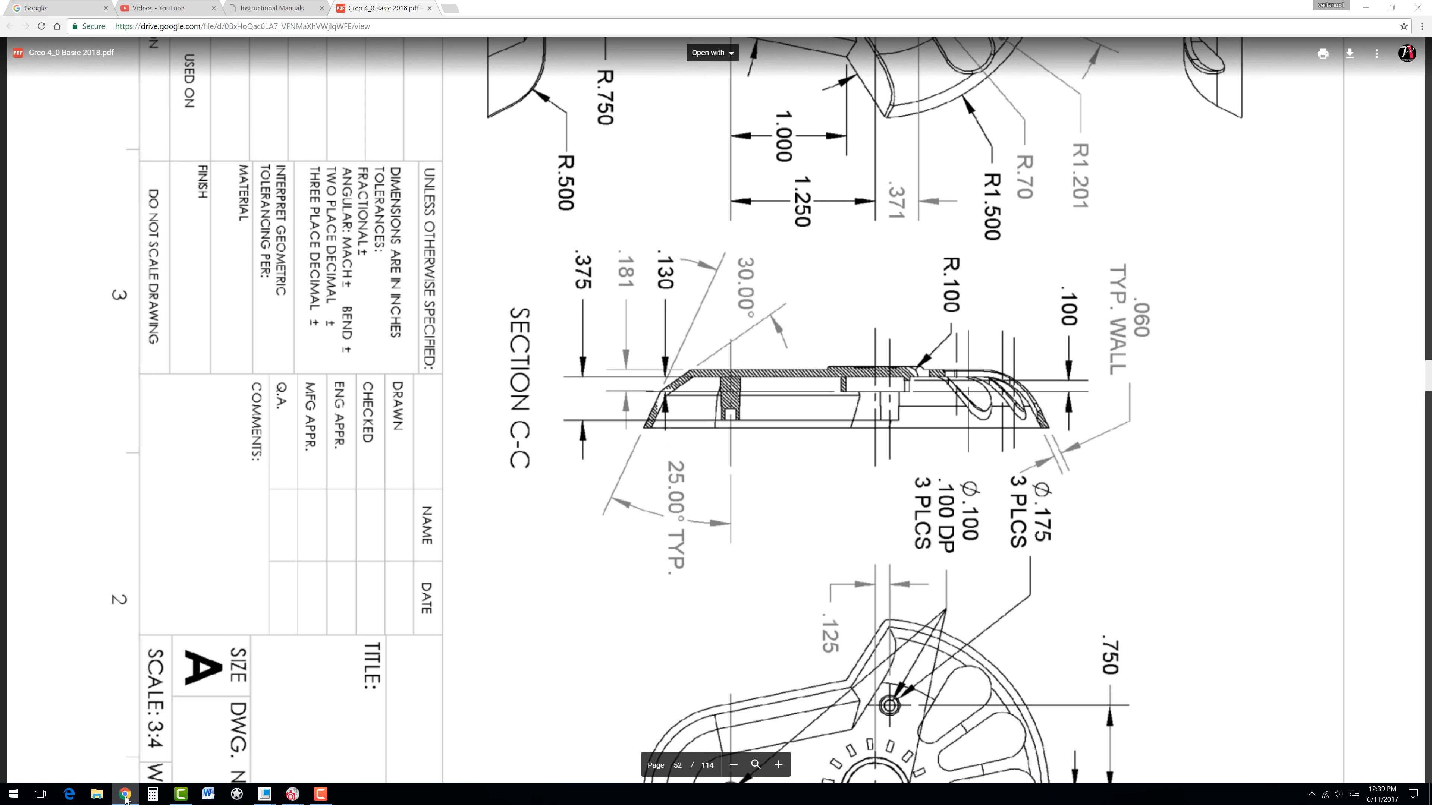
double_click(96, 57)
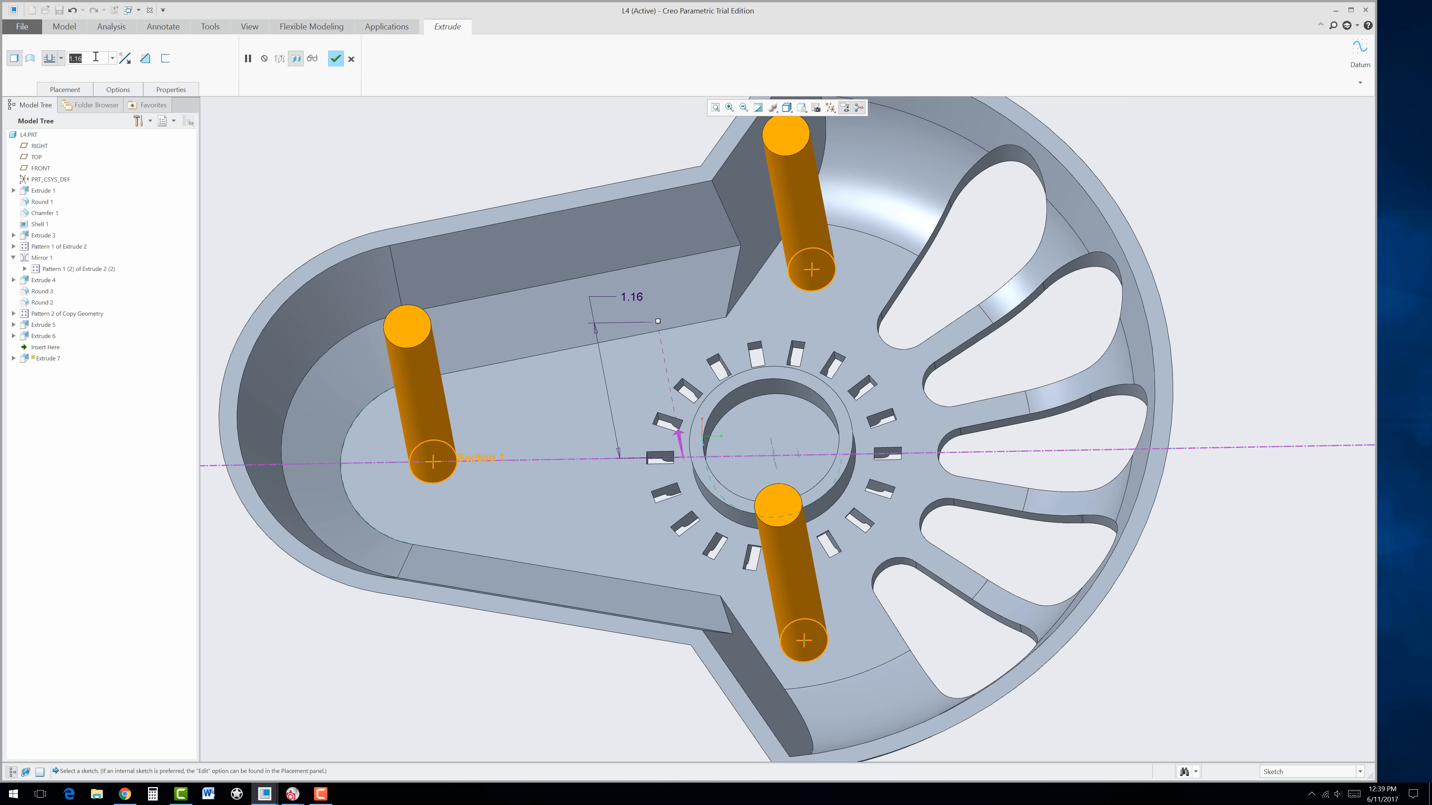
text(.375)
key(Return)
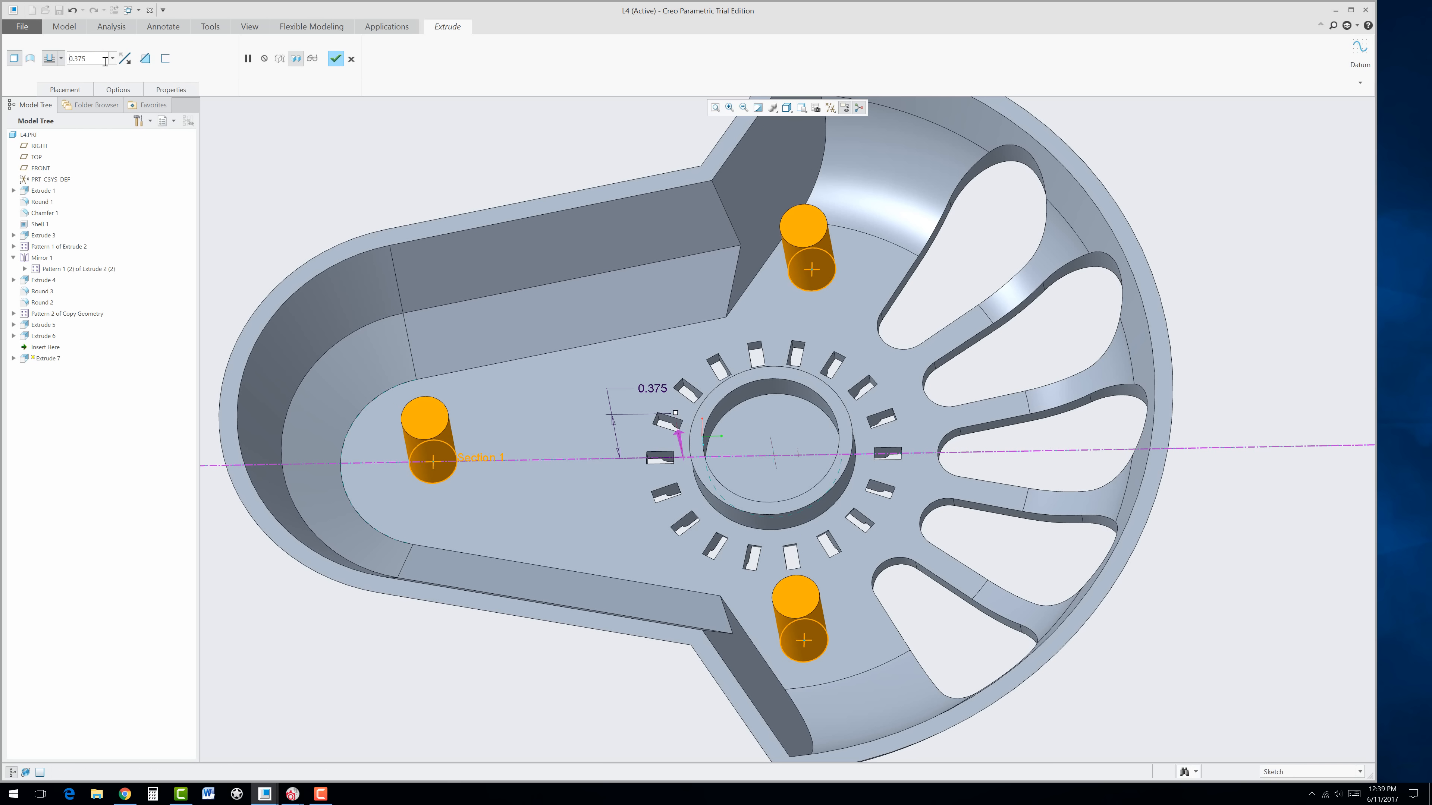
Step: Add a 1.0 degree taper that narrows the three bosses toward their tops, and create the extrusion
click(121, 90)
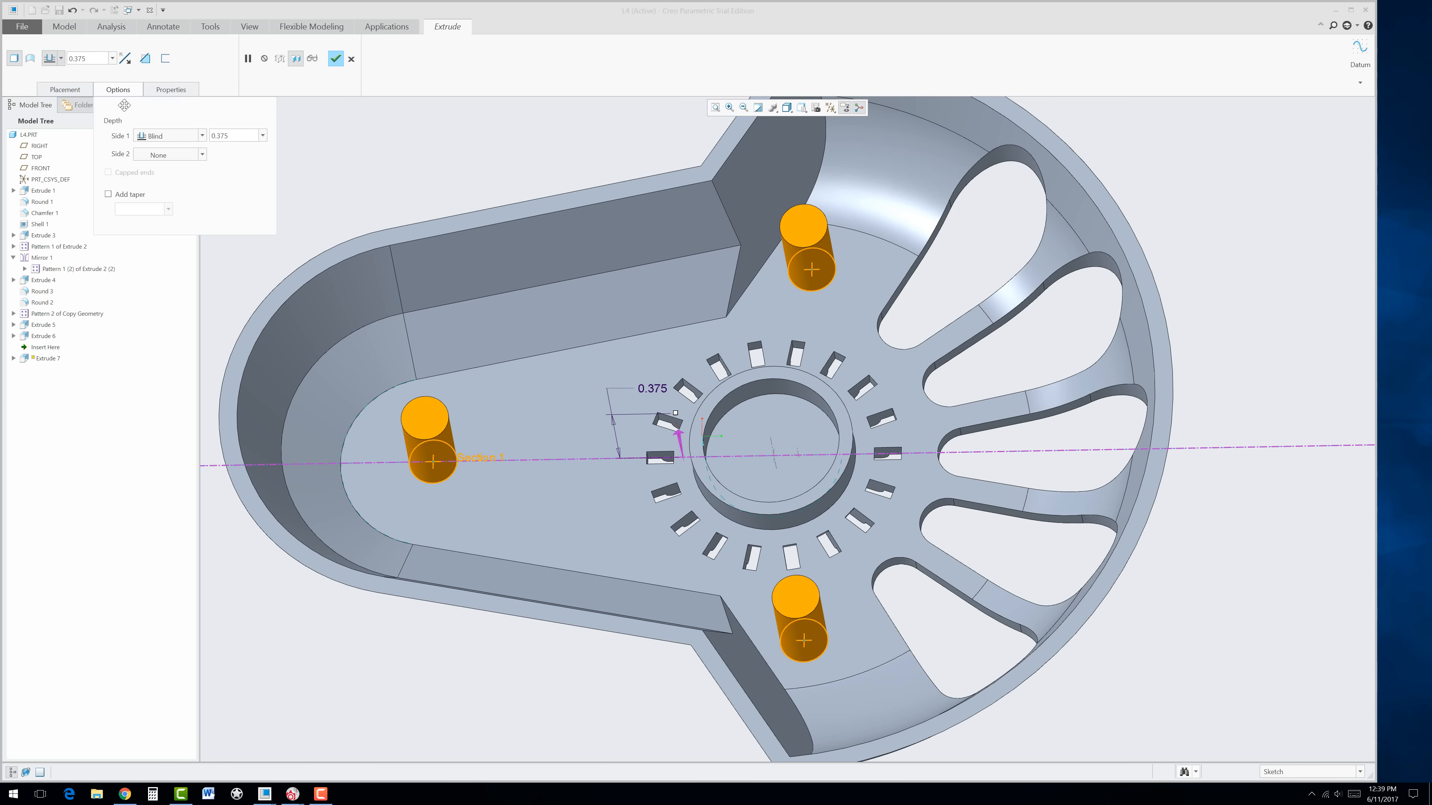
click(108, 194)
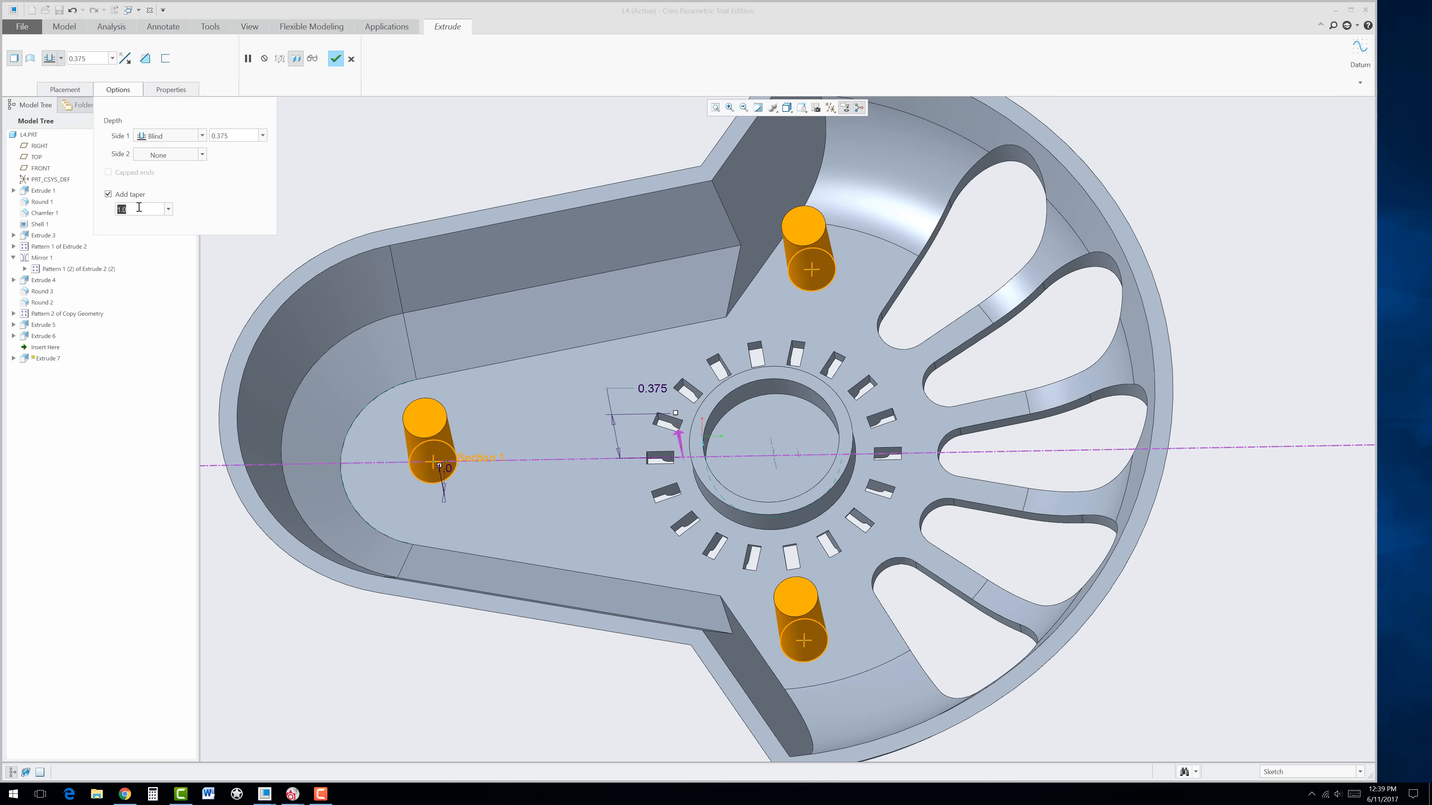
text(1.0)
key(Return)
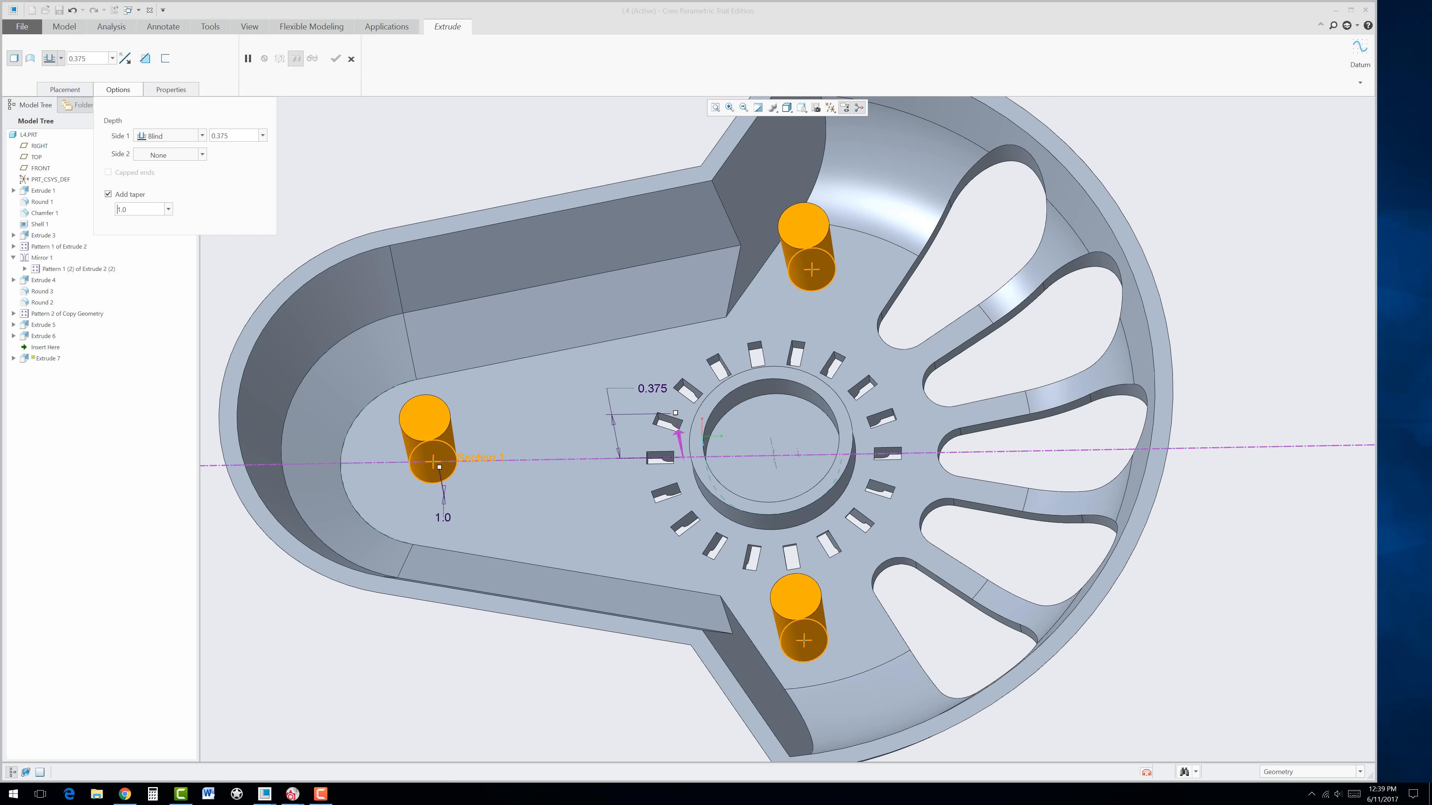
drag(146, 211, 109, 216)
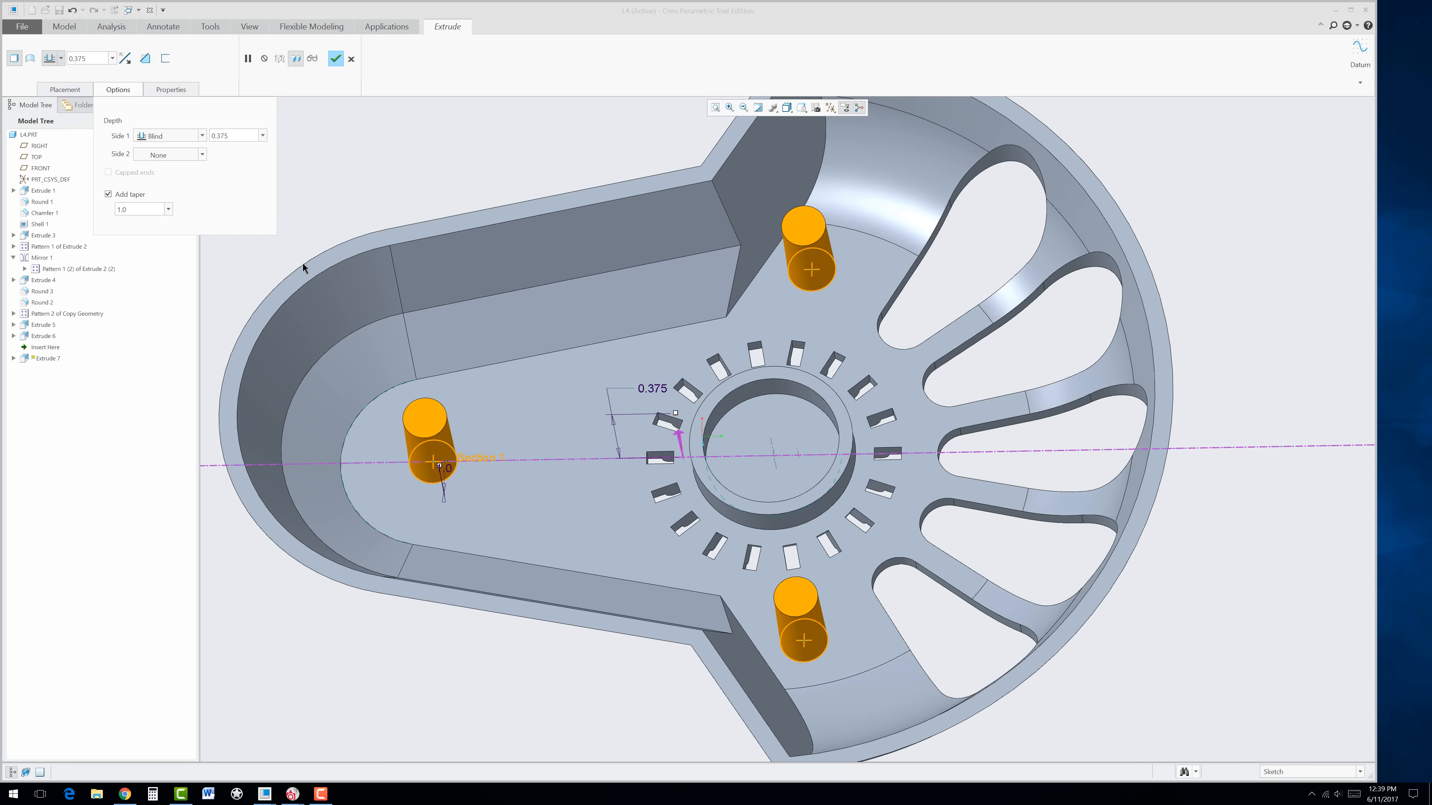
middle_drag(304, 269, 311, 204)
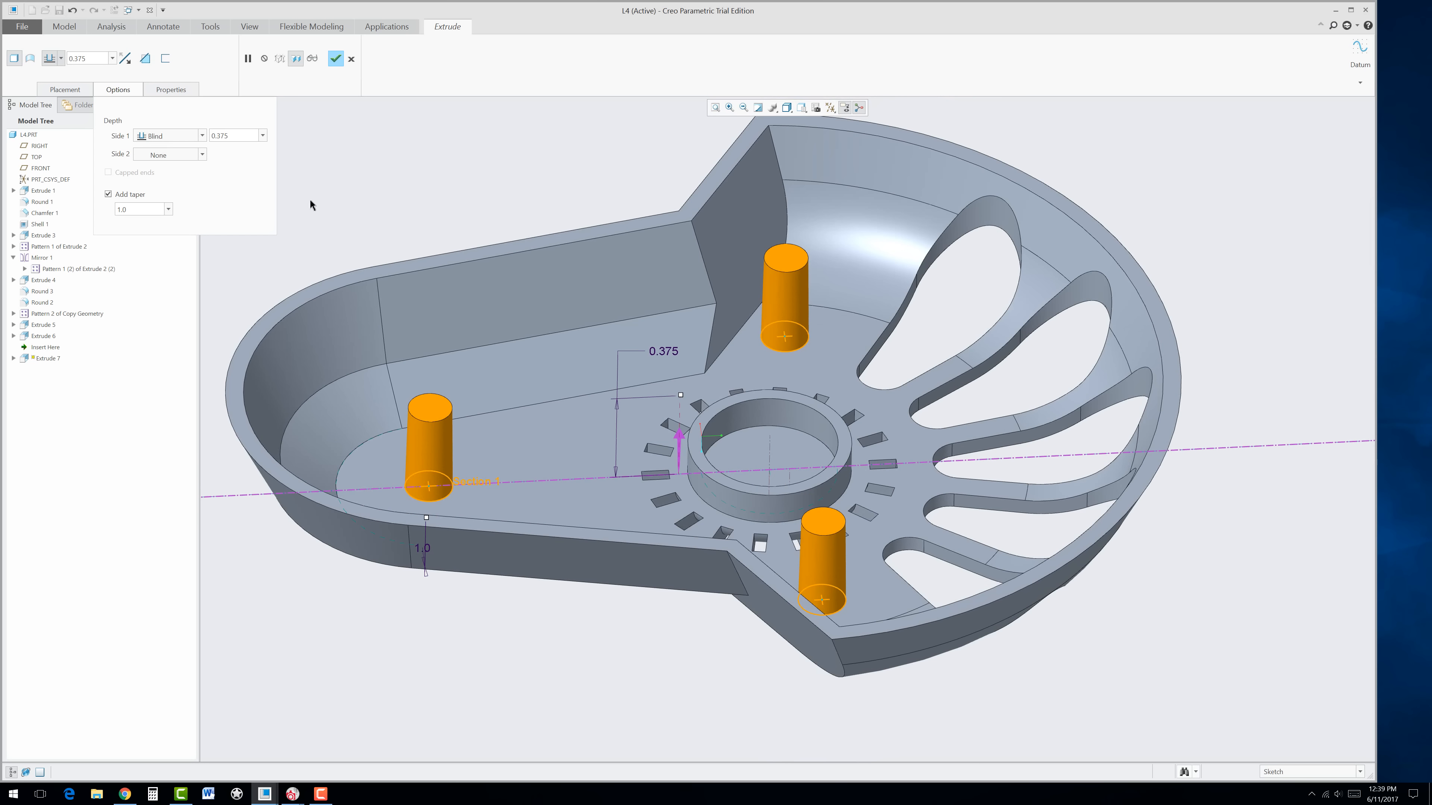
click(336, 59)
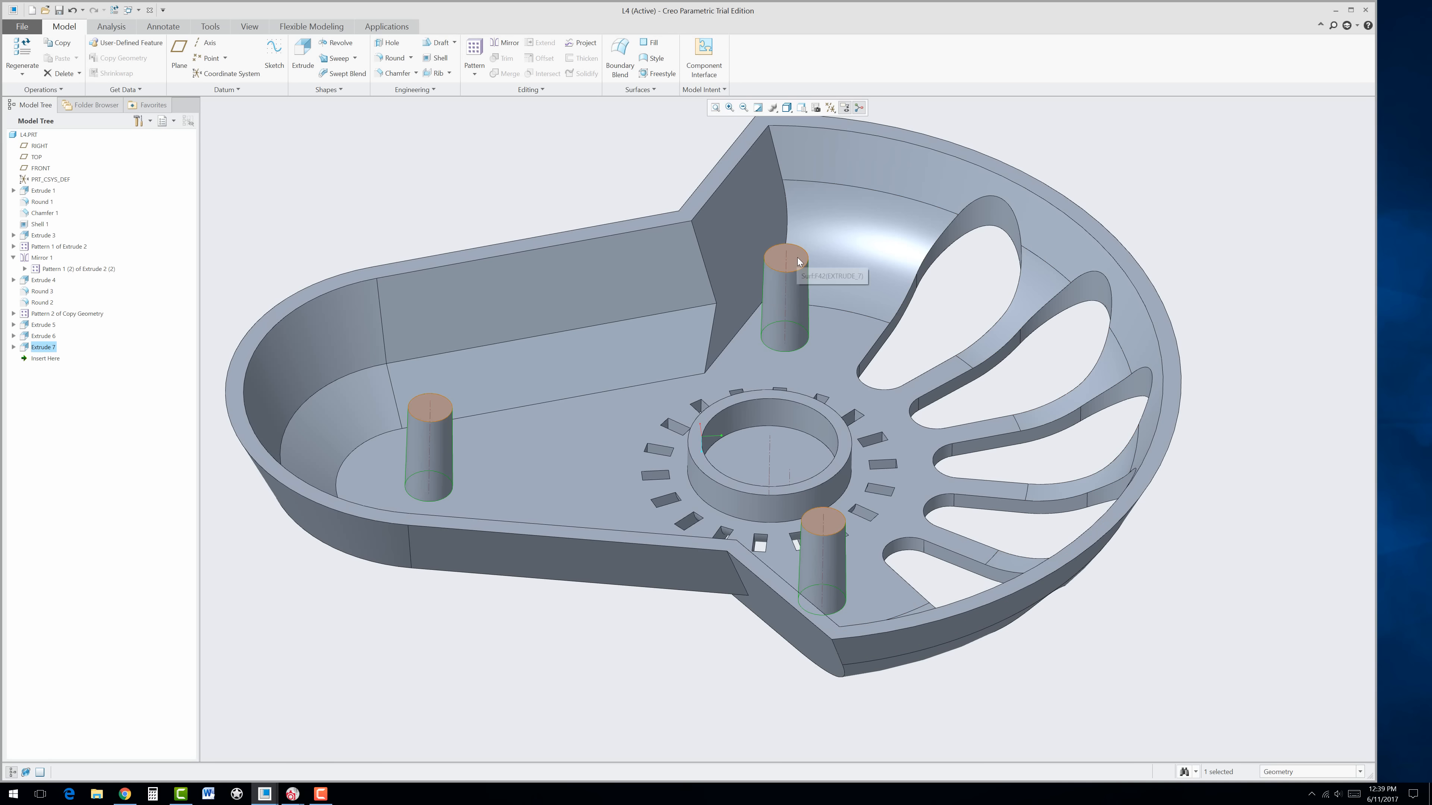
Step: Start an extrusion on the bosses' top faces and sketch three equal circles, one concentric with each boss
click(792, 237)
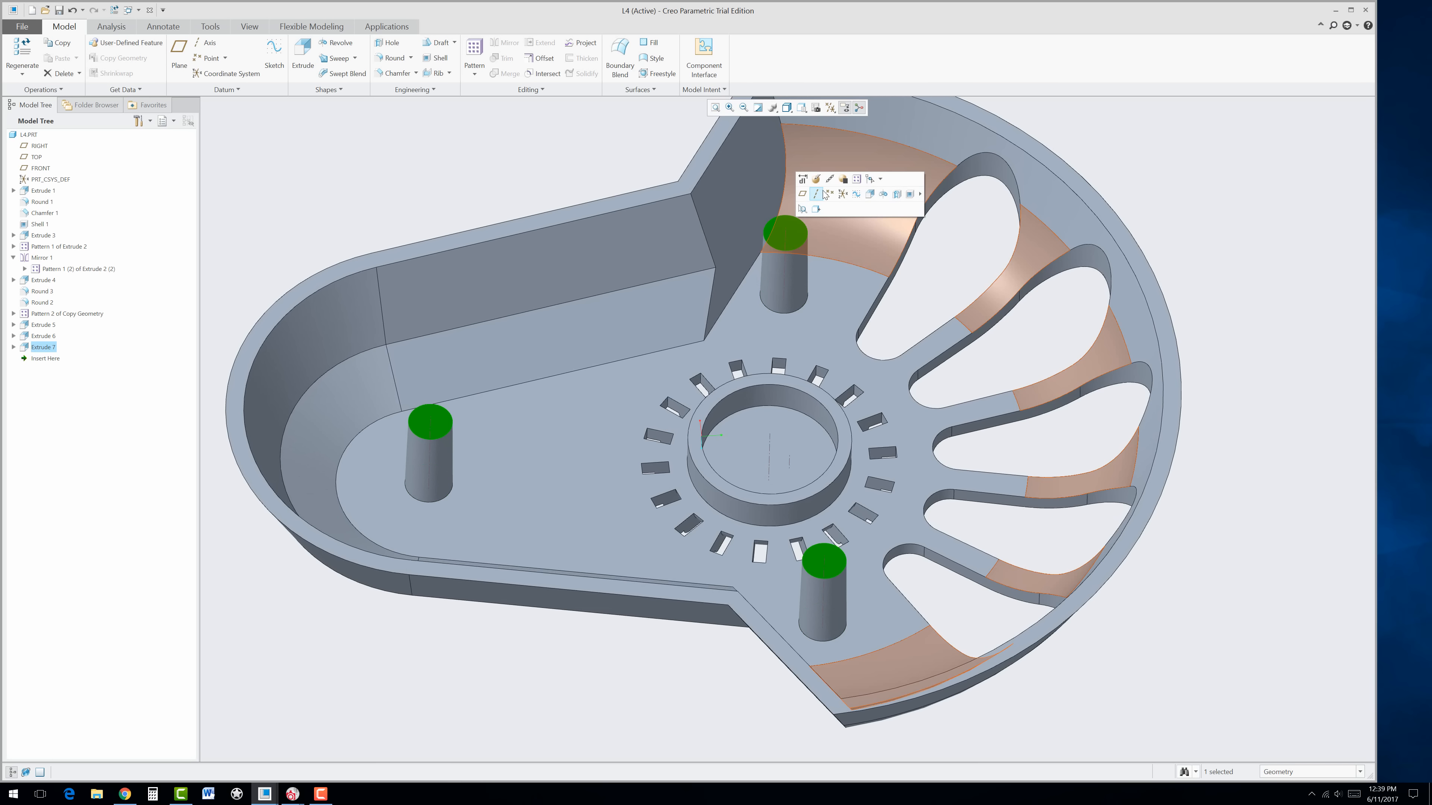
click(870, 194)
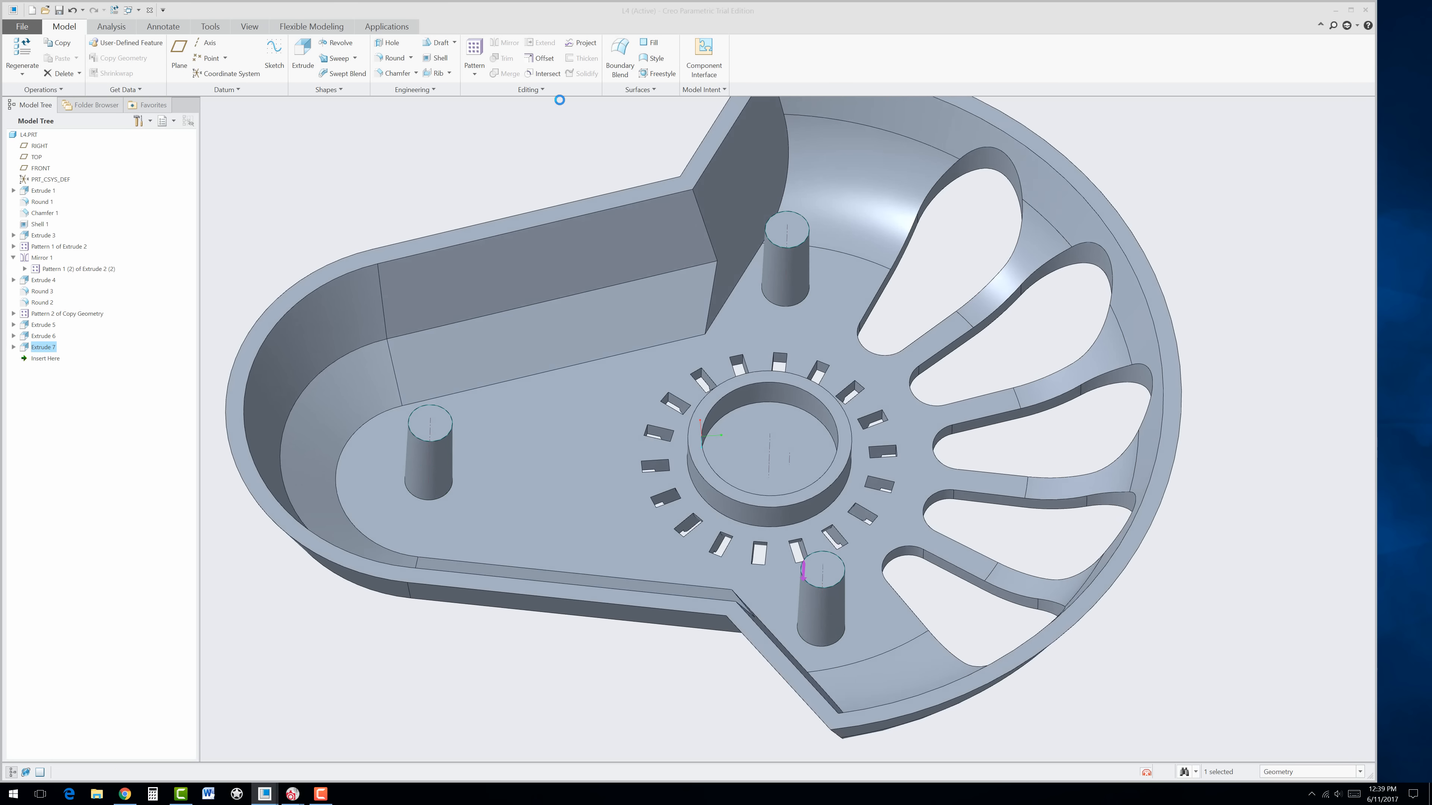
click(304, 54)
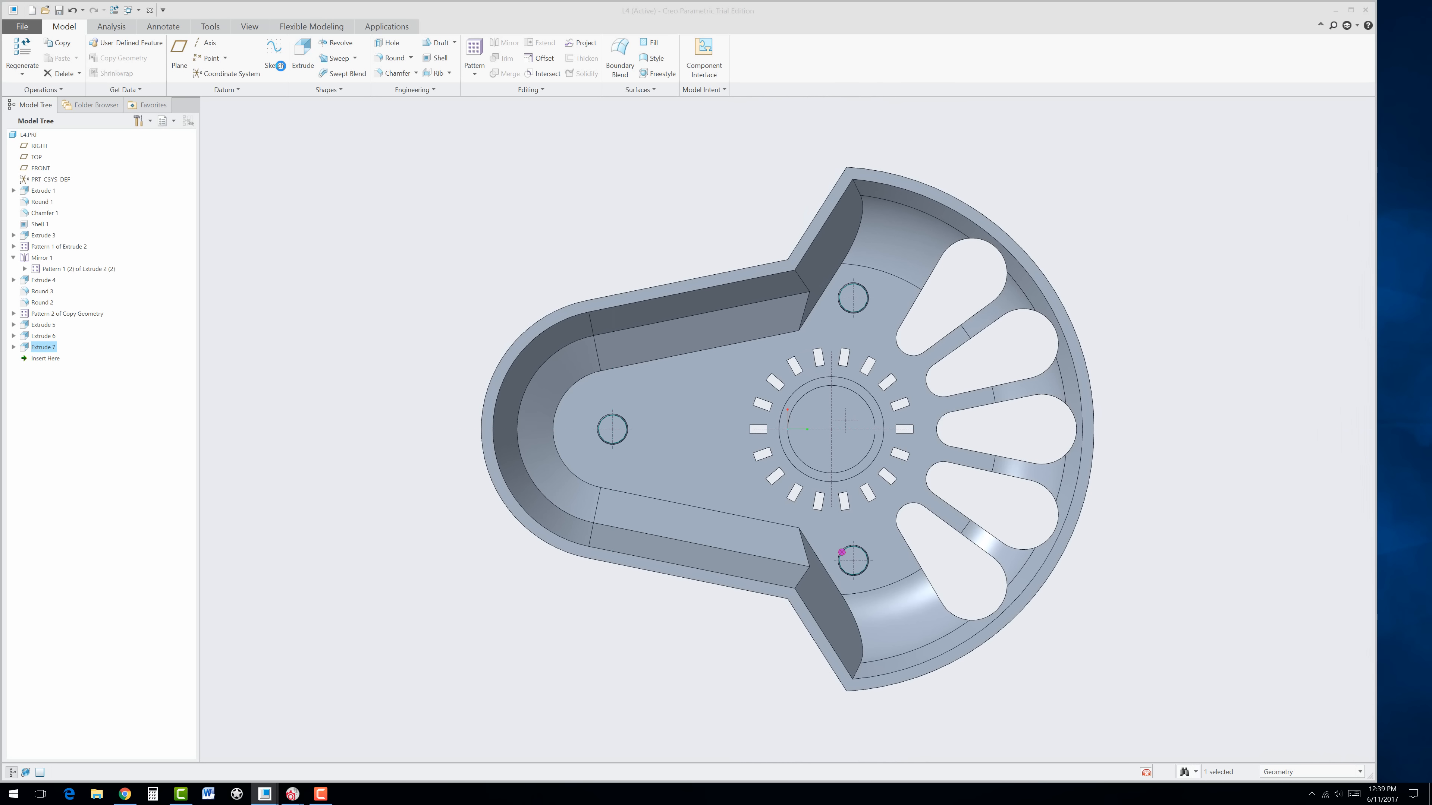
click(271, 74)
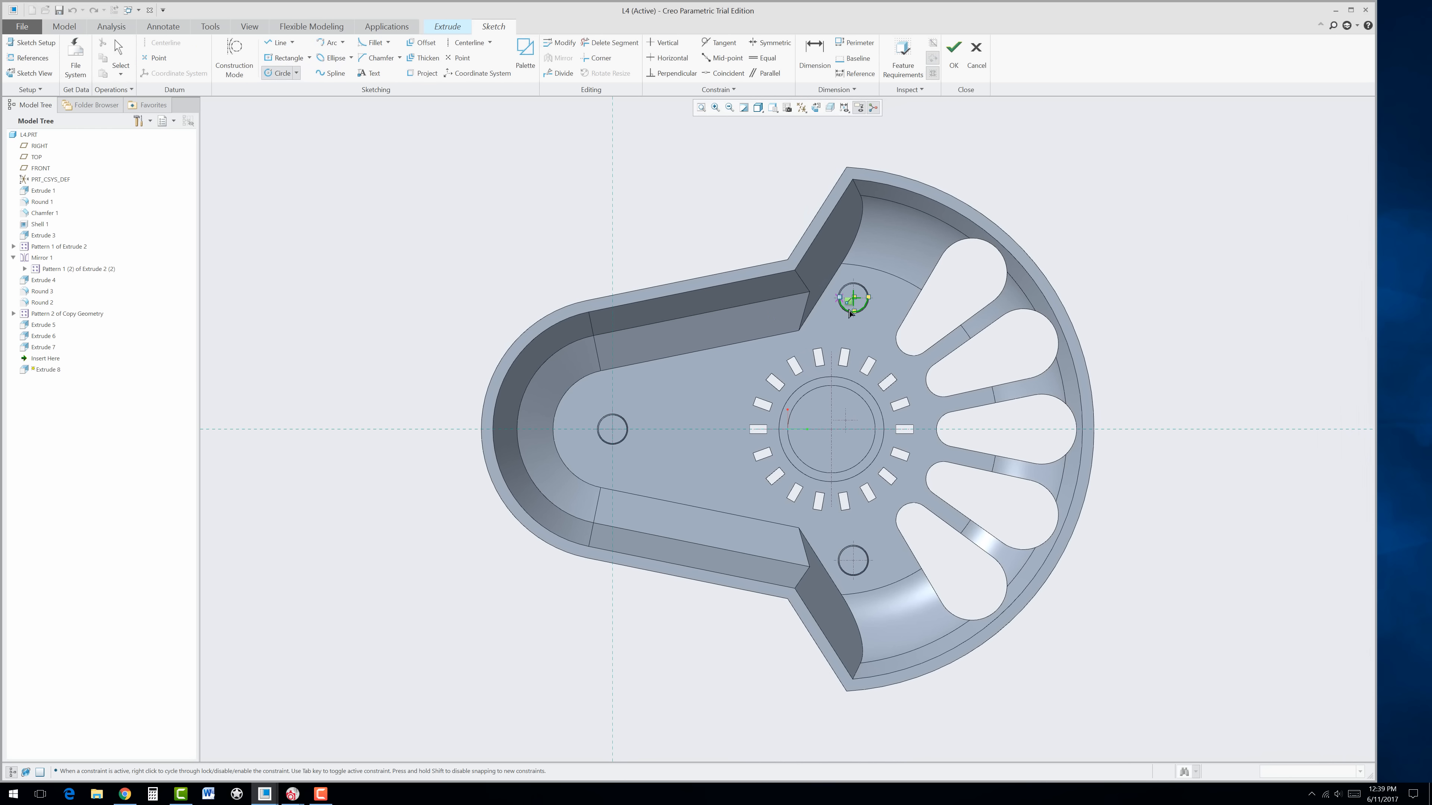
scroll(851, 310, up, 3)
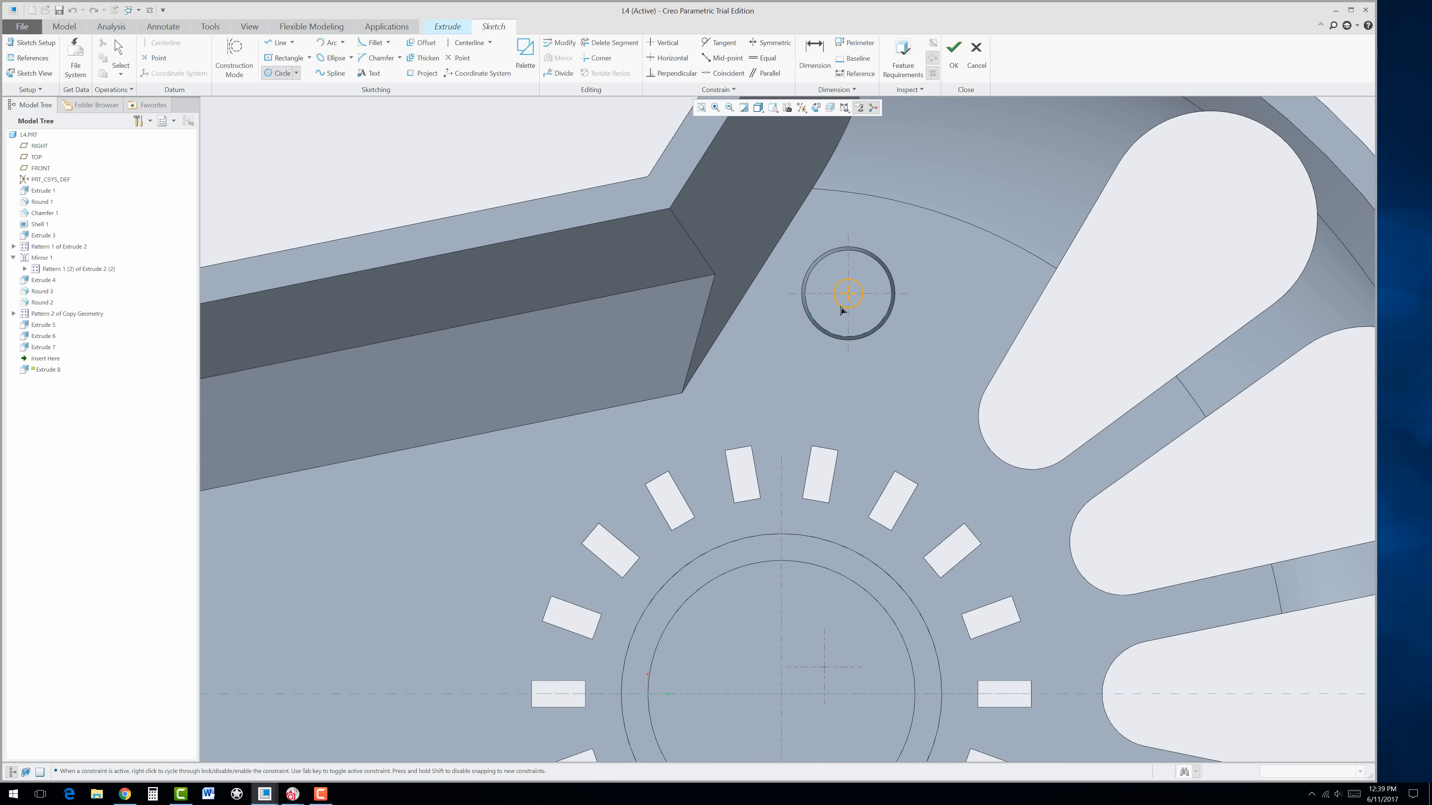
click(839, 312)
scroll(805, 358, down, 5)
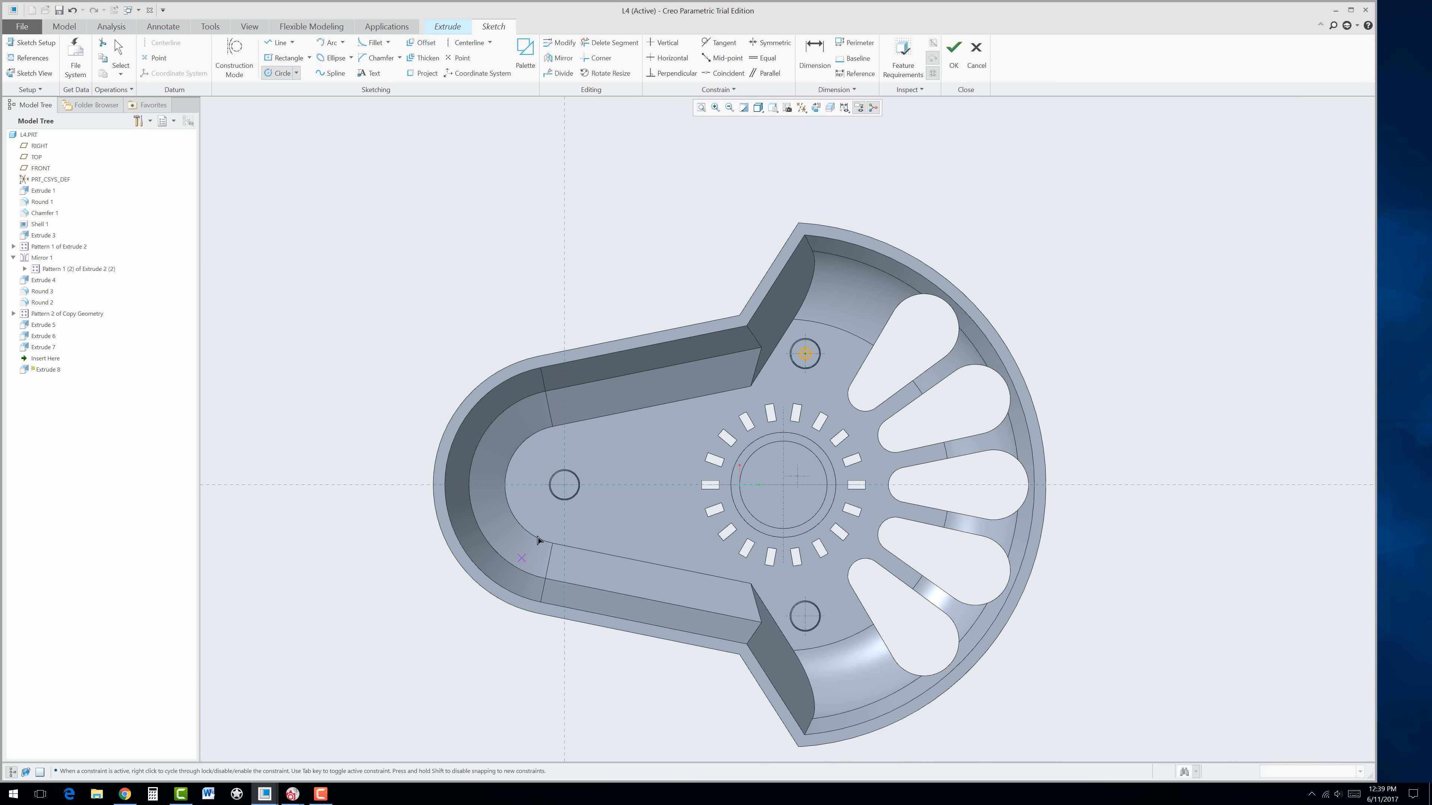
scroll(583, 462, up, 4)
click(599, 440)
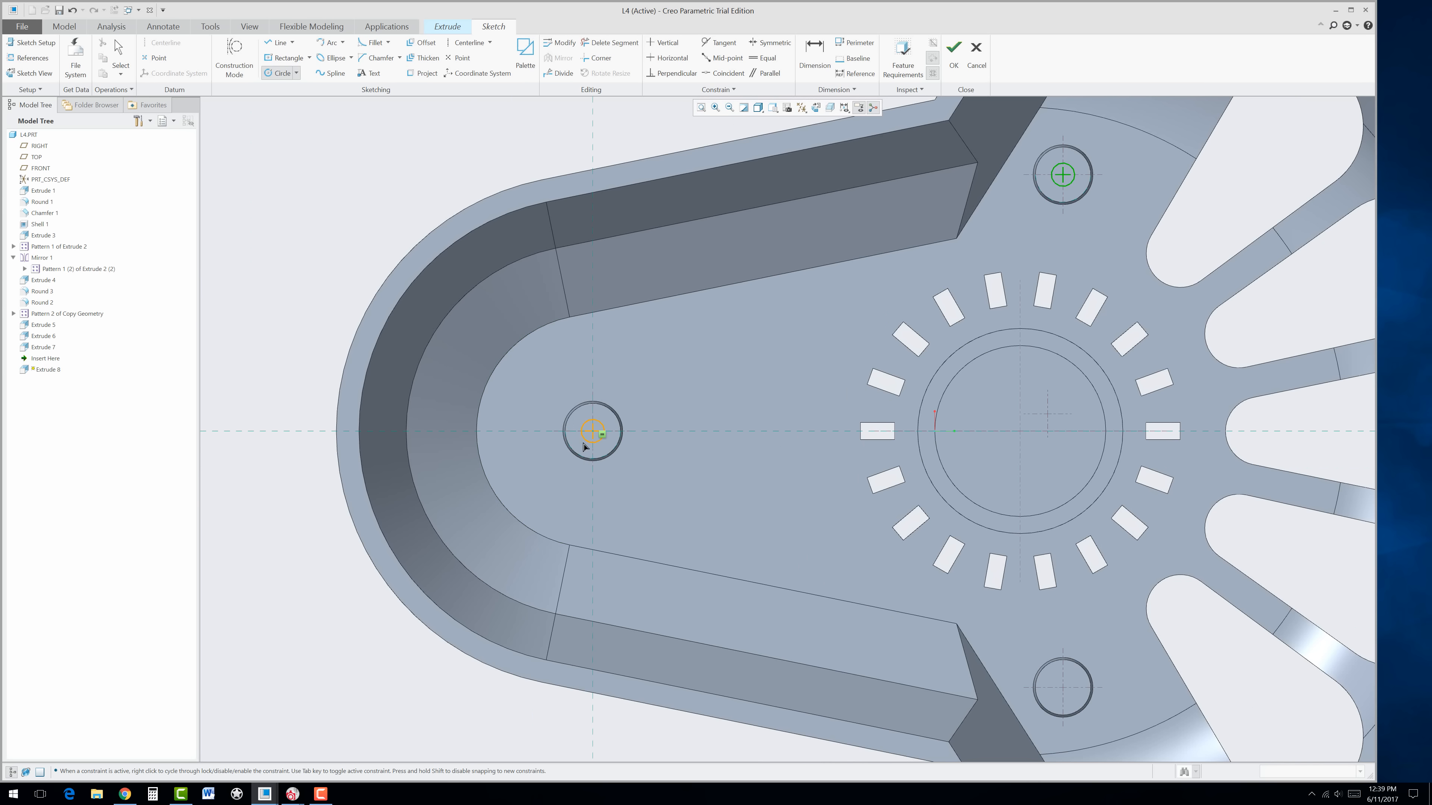
click(1062, 688)
click(1071, 685)
middle_click(791, 500)
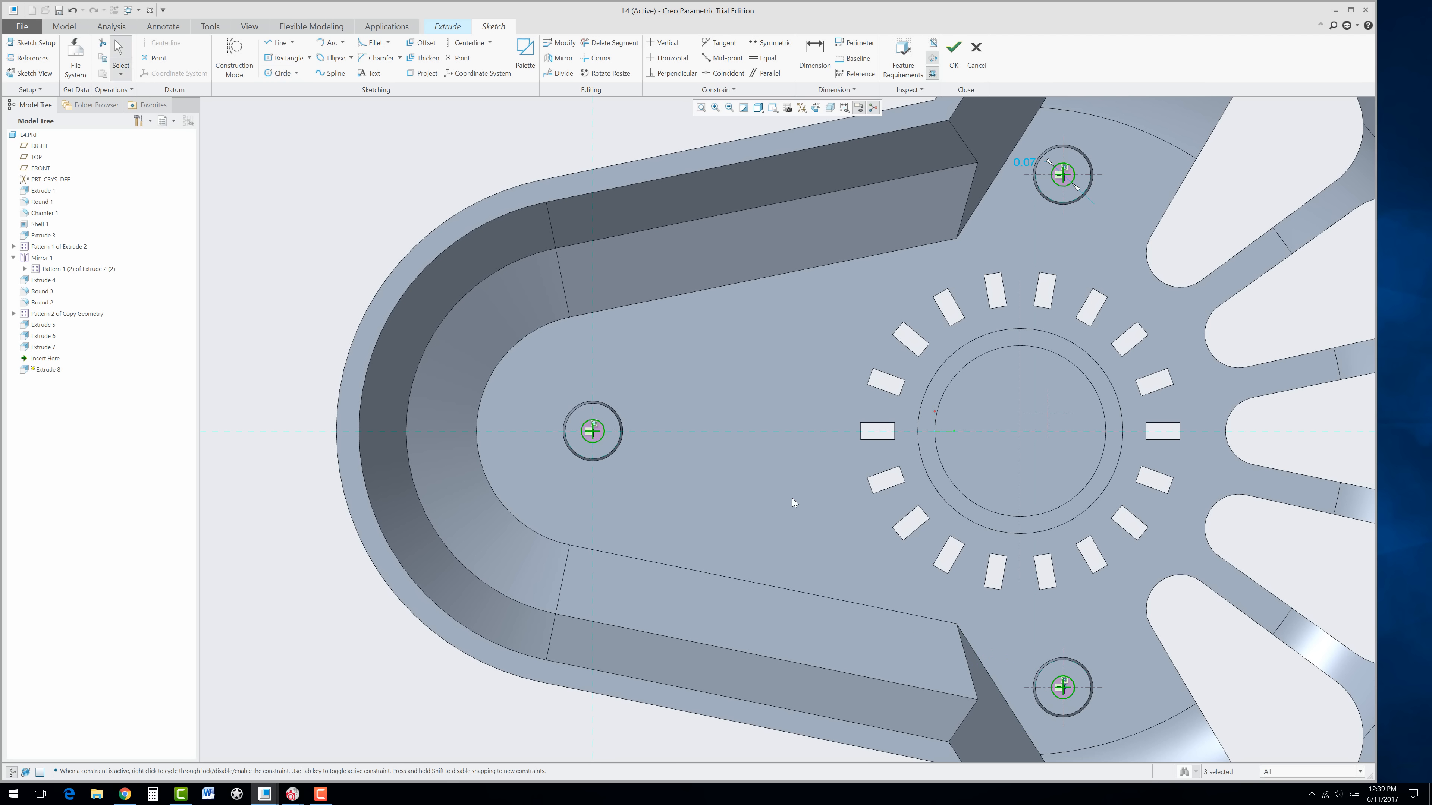
Step: Set the three circles' diameter to 0.1 and finish the sketch
double_click(1032, 162)
text(0.1)
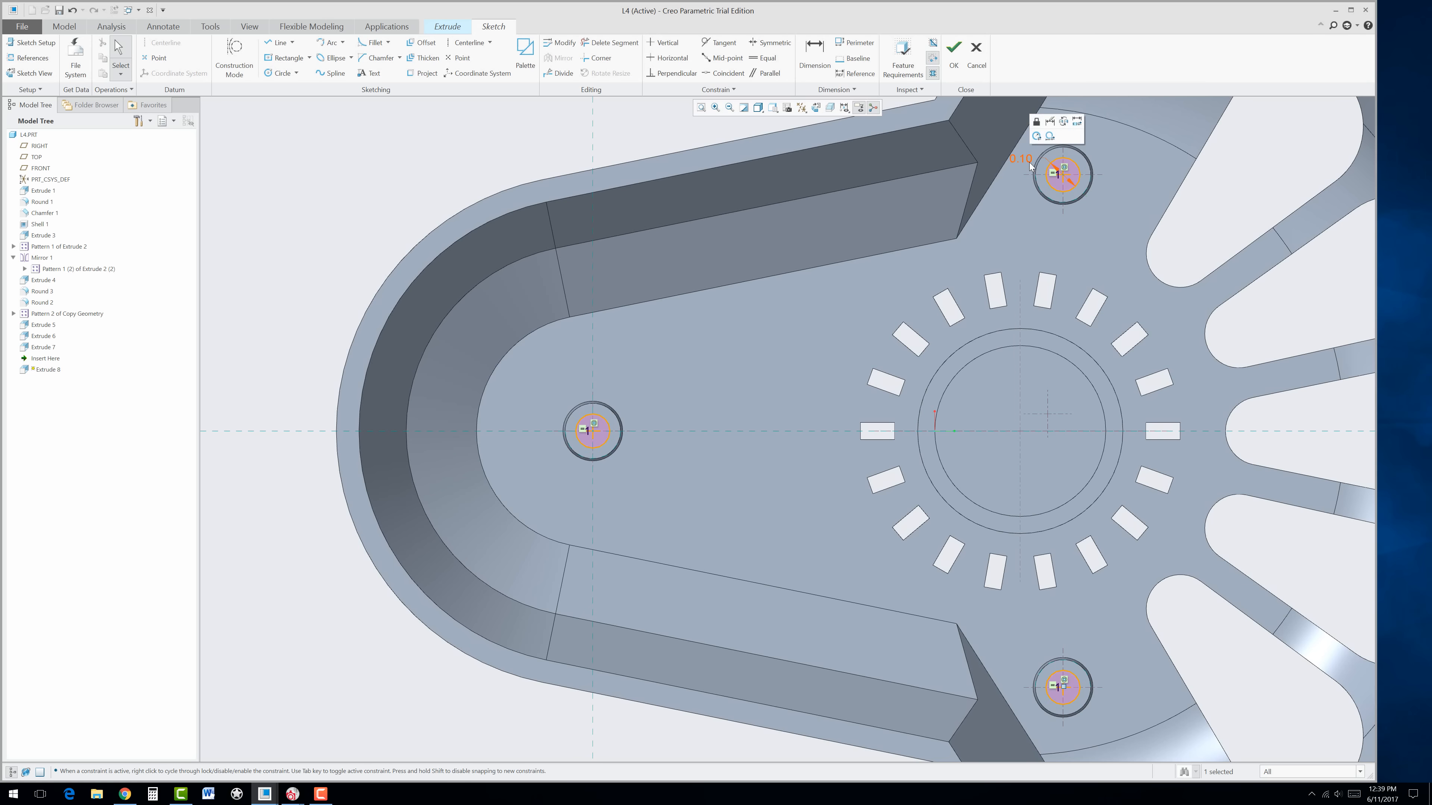
key(Return)
key(ctrl+d)
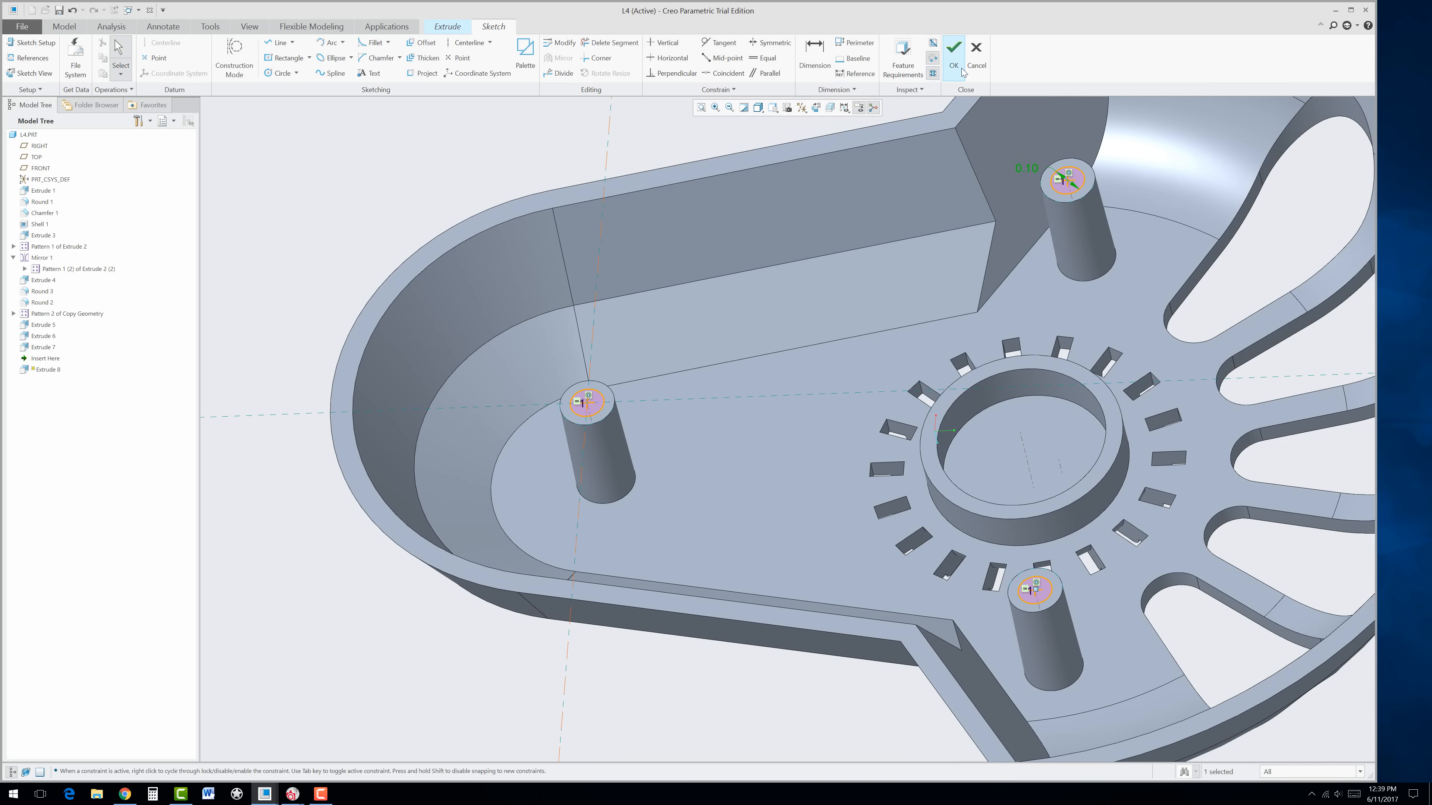
click(953, 56)
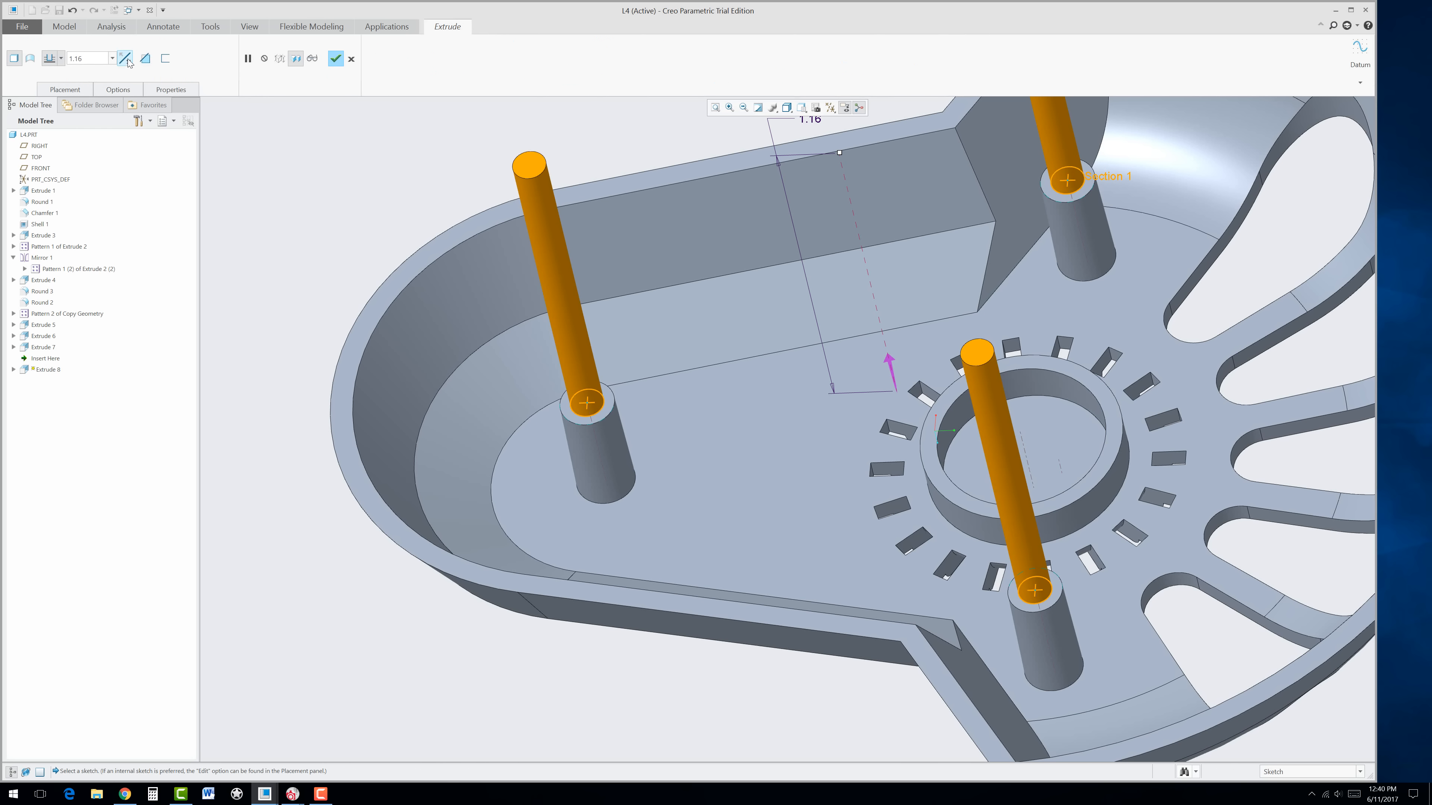
Step: Turn the extrusion into a cut directed down into the bosses, set its depth to 0.10, and create it
click(146, 58)
click(125, 58)
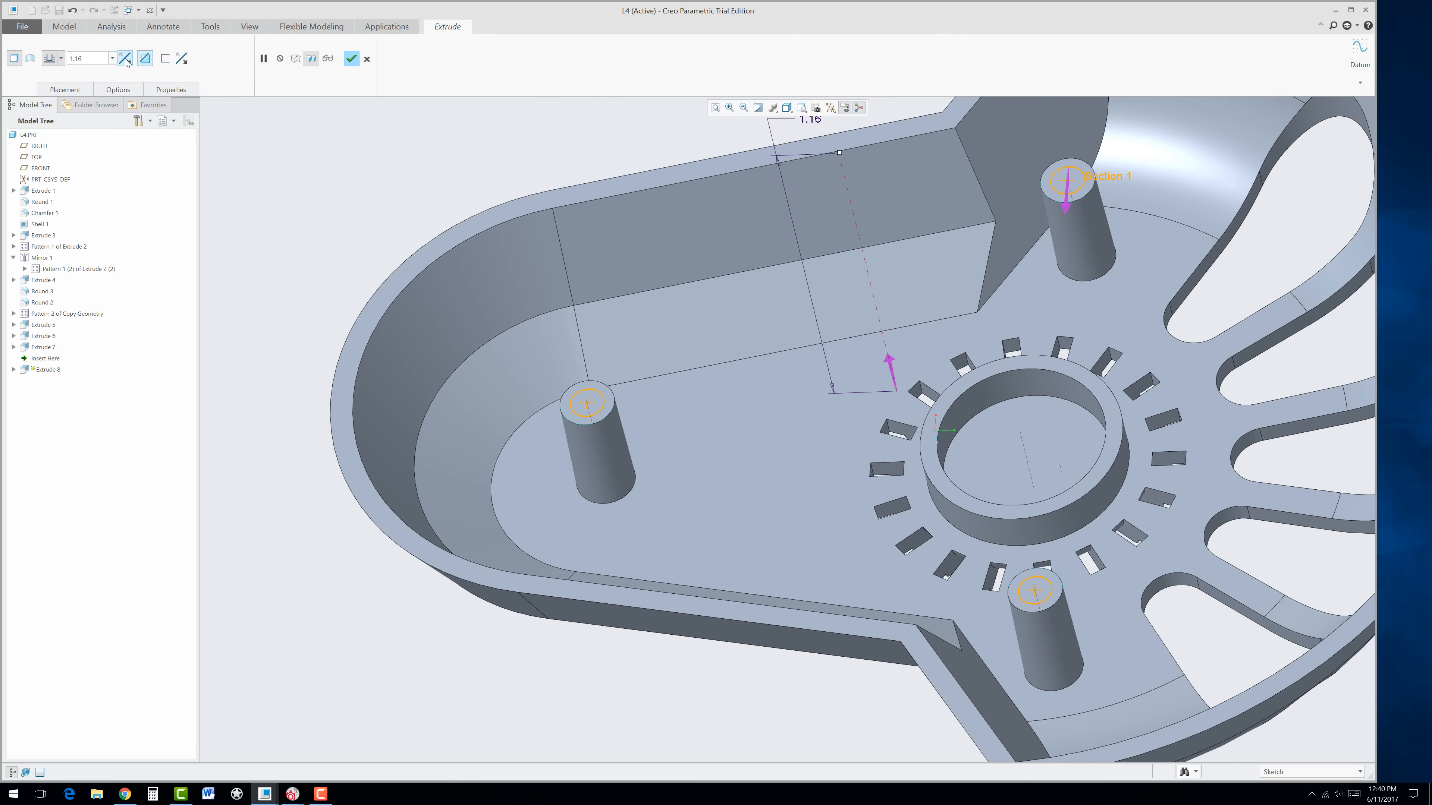
double_click(87, 59)
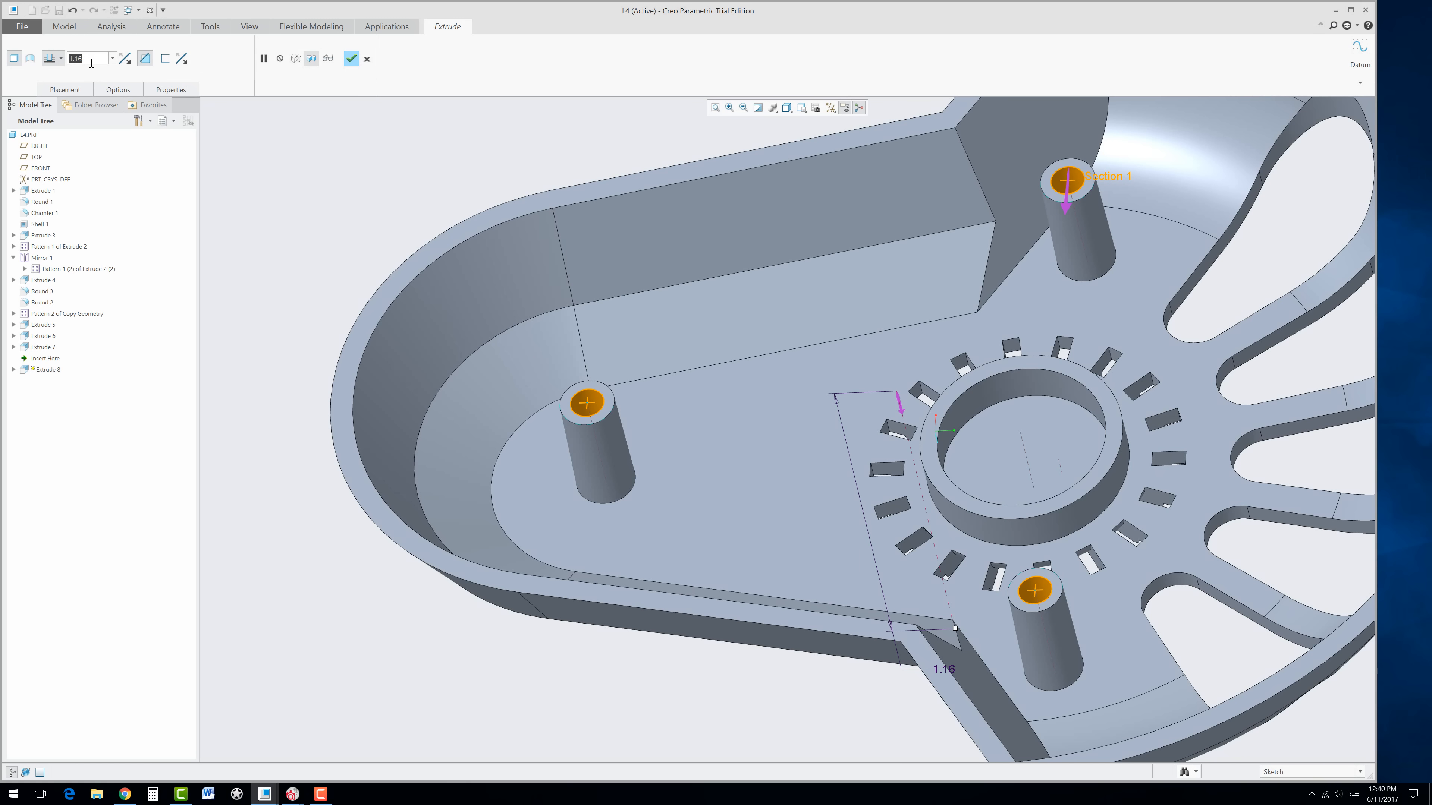
text(0.10)
key(Return)
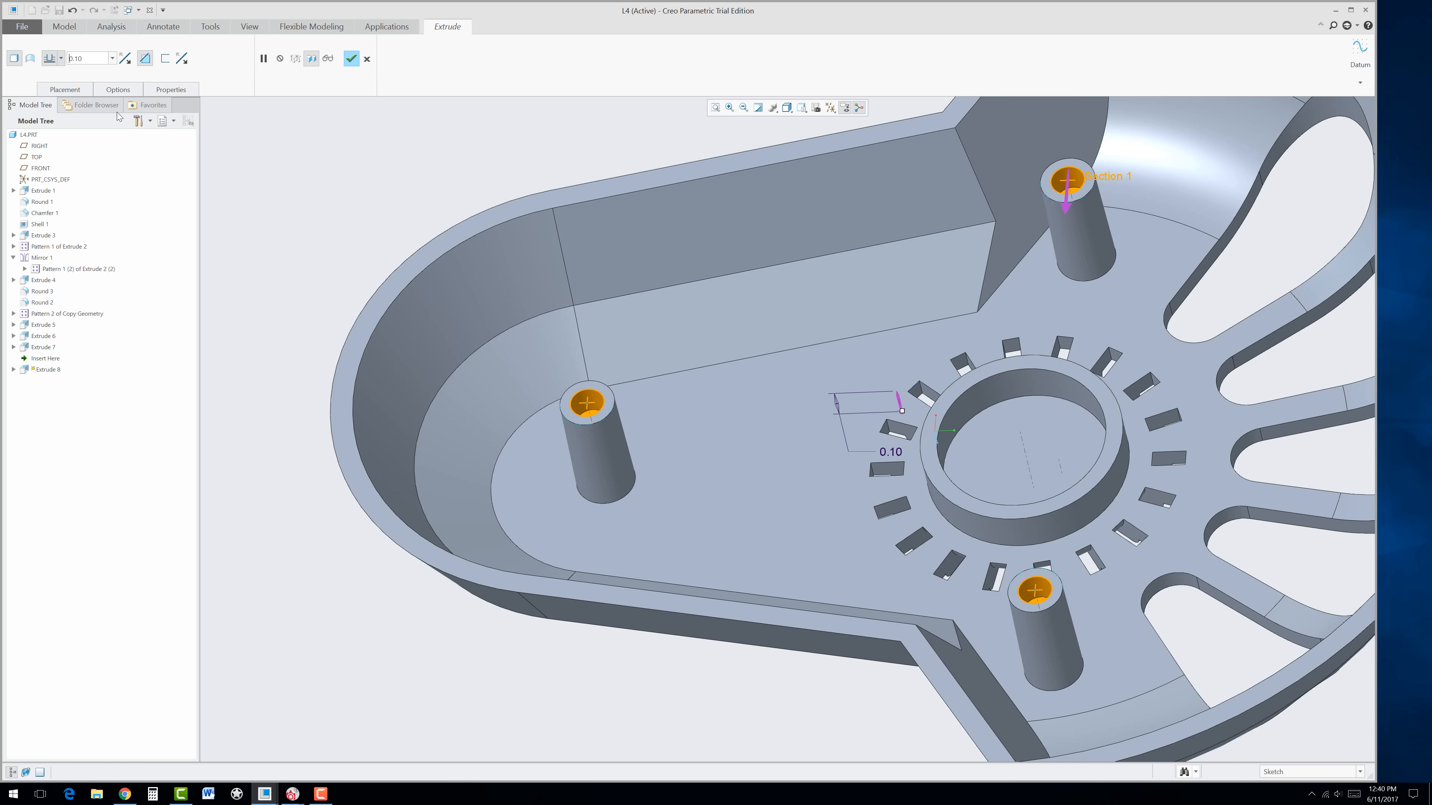
click(347, 58)
Step: Start a sketch on the boss holes' bottom faces and draw slanted centerlines through the two upper bosses, parallel to the adjacent slanted body edges
scroll(378, 262, up, 3)
mouse_move(453, 291)
middle_down()
mouse_move(517, 347)
mouse_move(622, 317)
mouse_move(777, 476)
mouse_move(568, 451)
mouse_move(598, 387)
mouse_move(578, 365)
middle_up()
scroll(603, 256, down, 3)
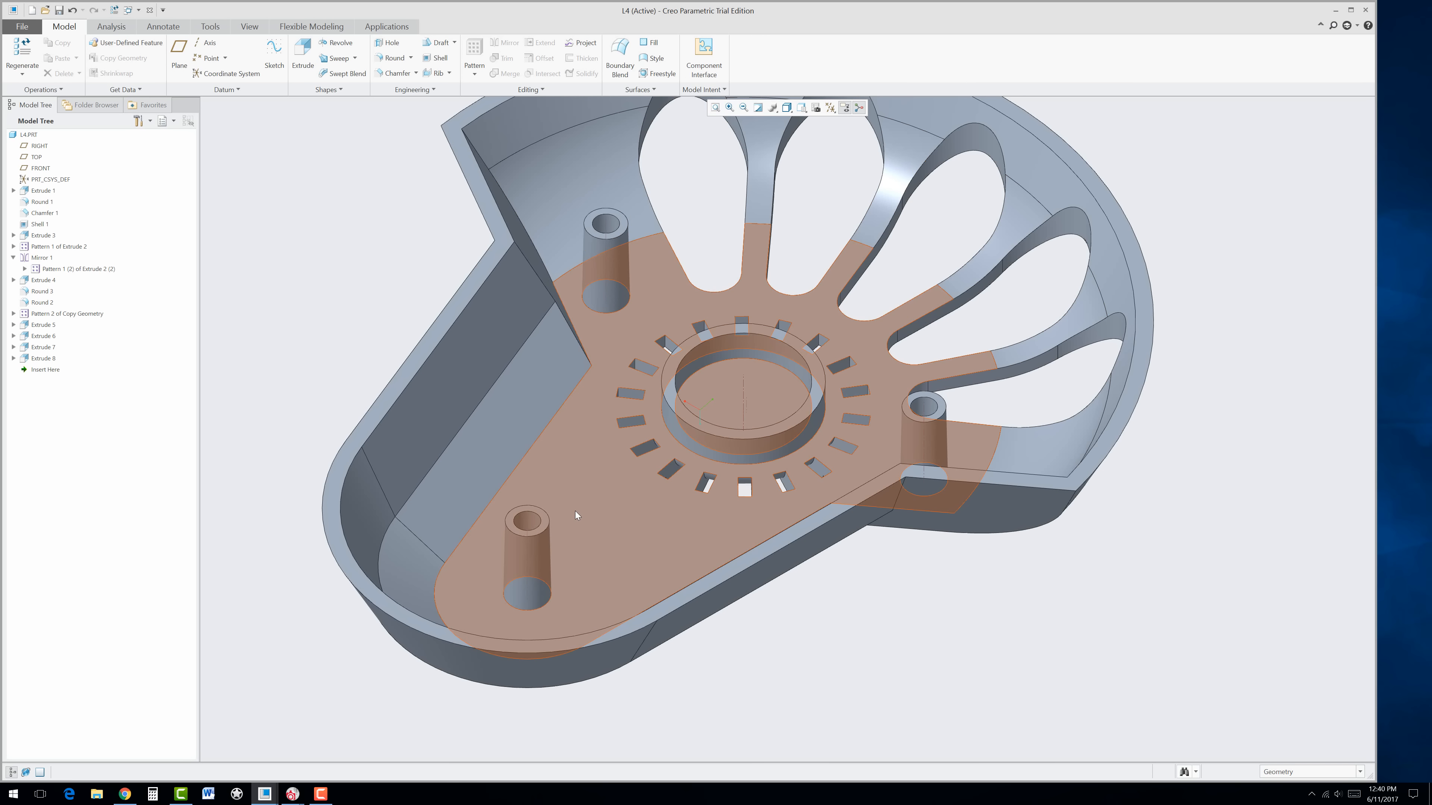
middle_drag(535, 495, 563, 477)
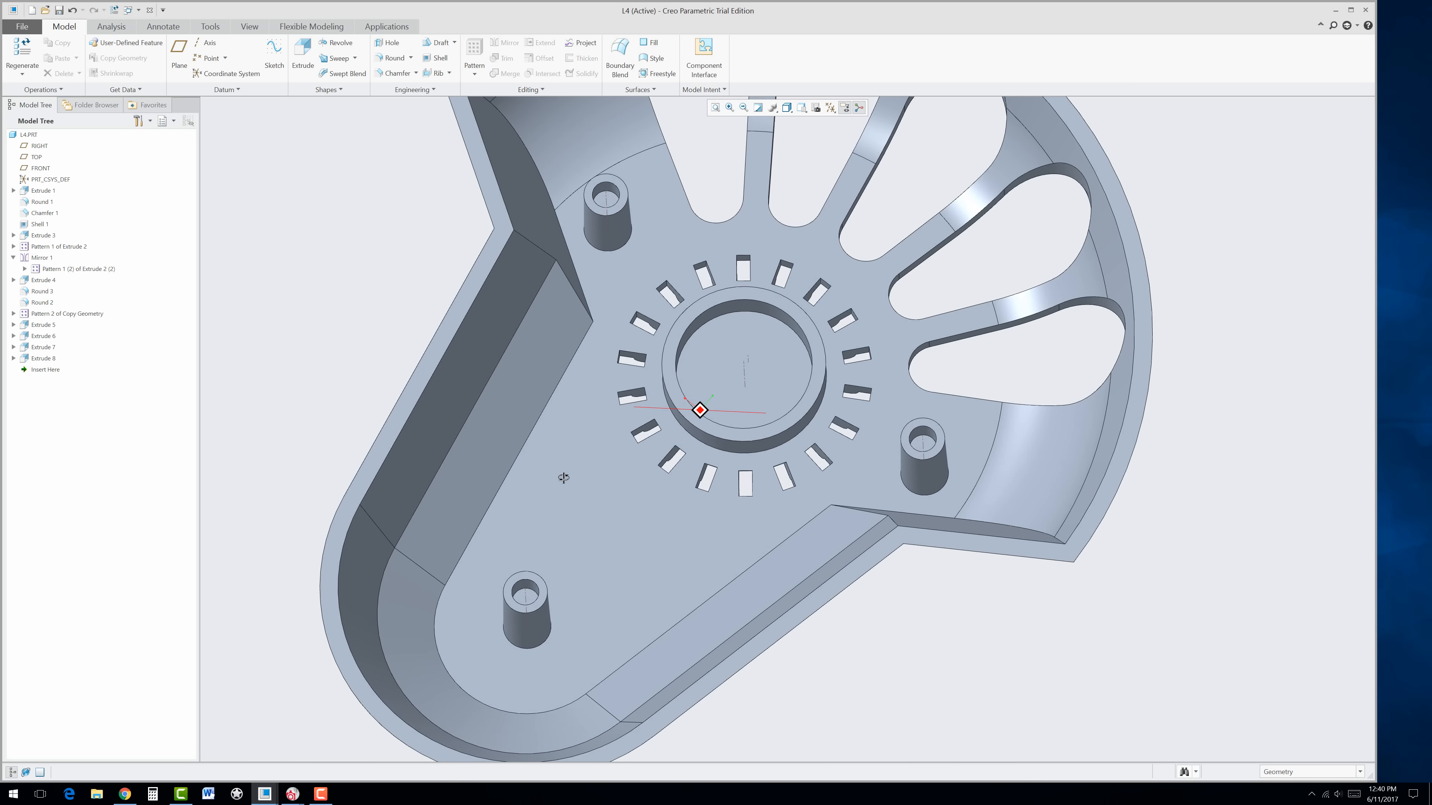
scroll(563, 478, up, 1)
scroll(603, 260, down, 2)
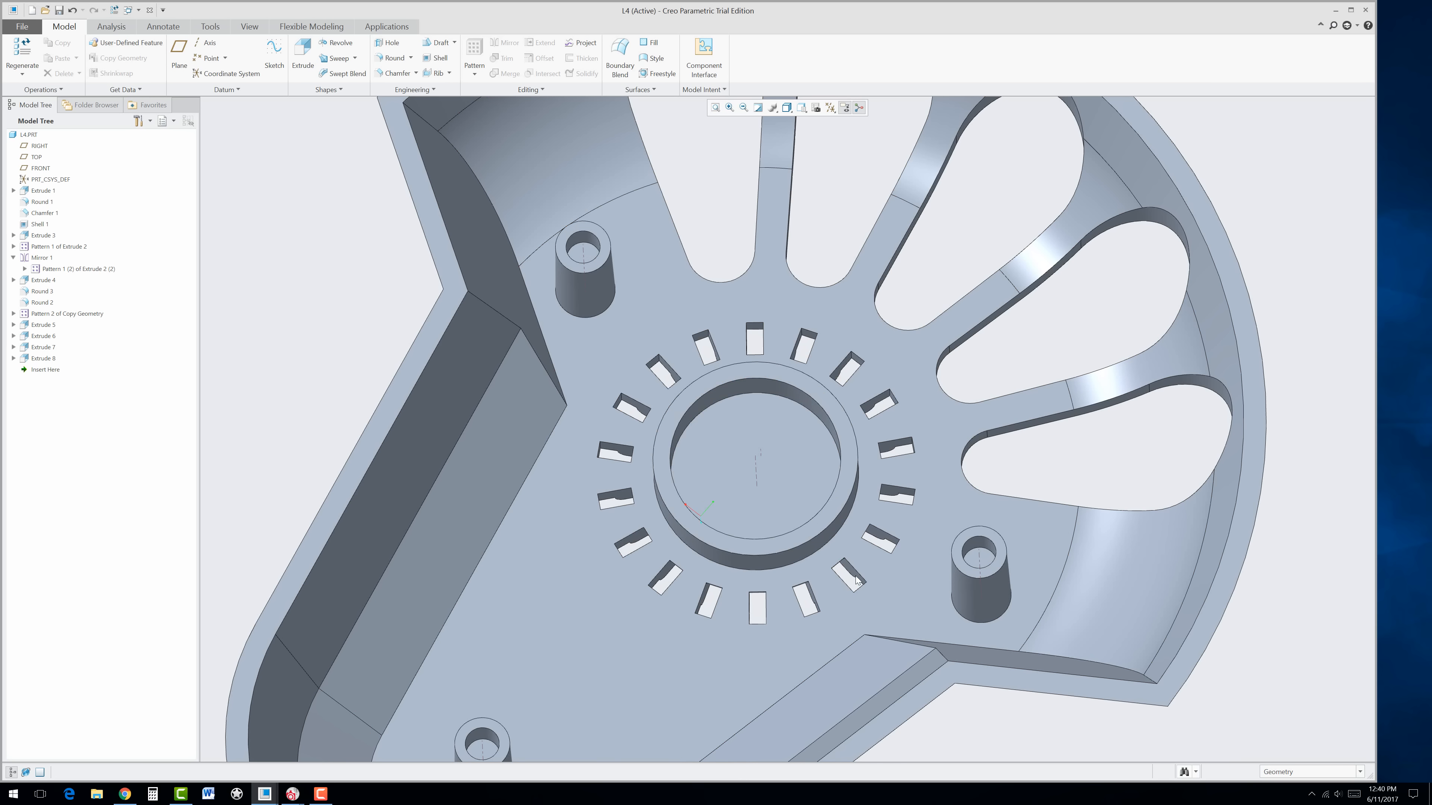
click(592, 254)
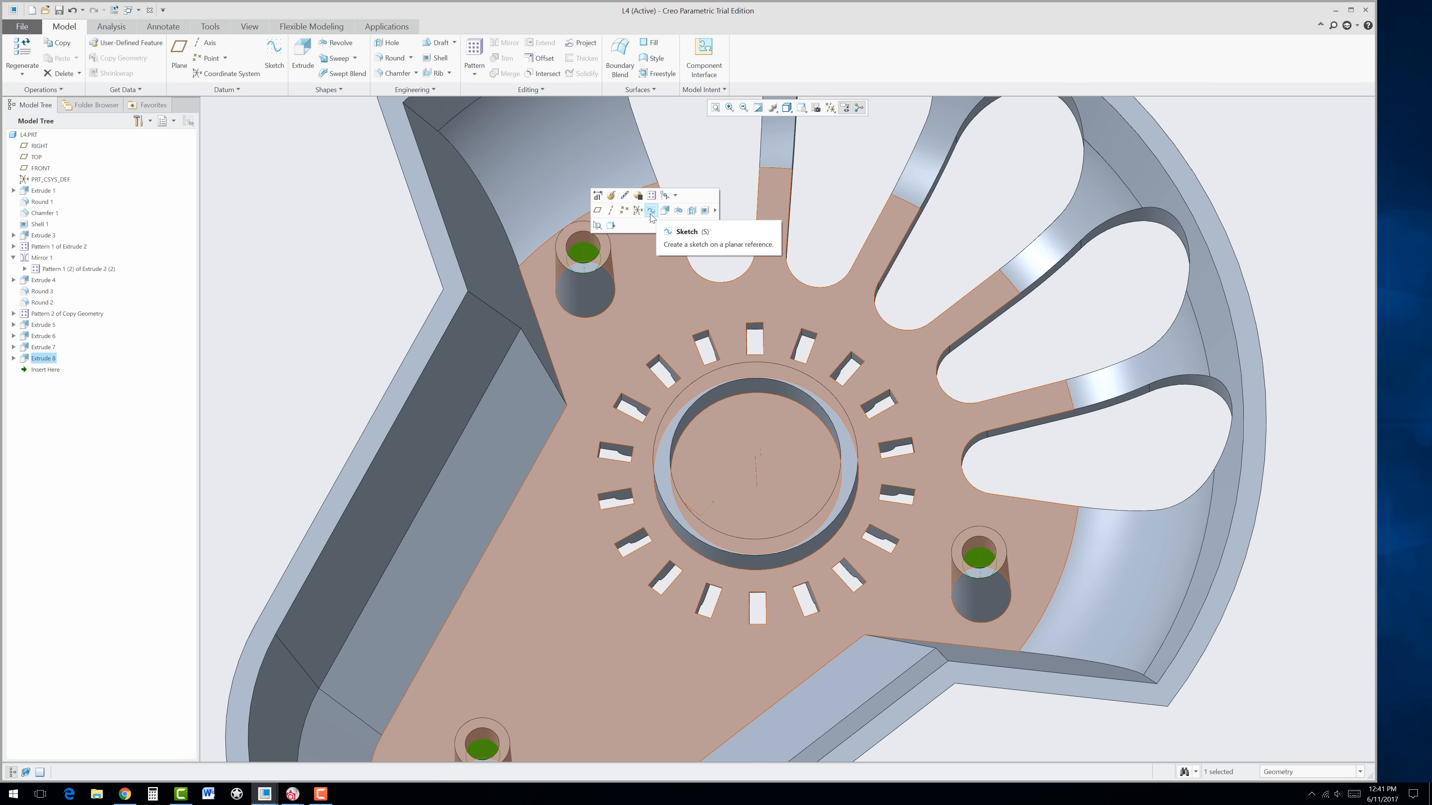
click(651, 212)
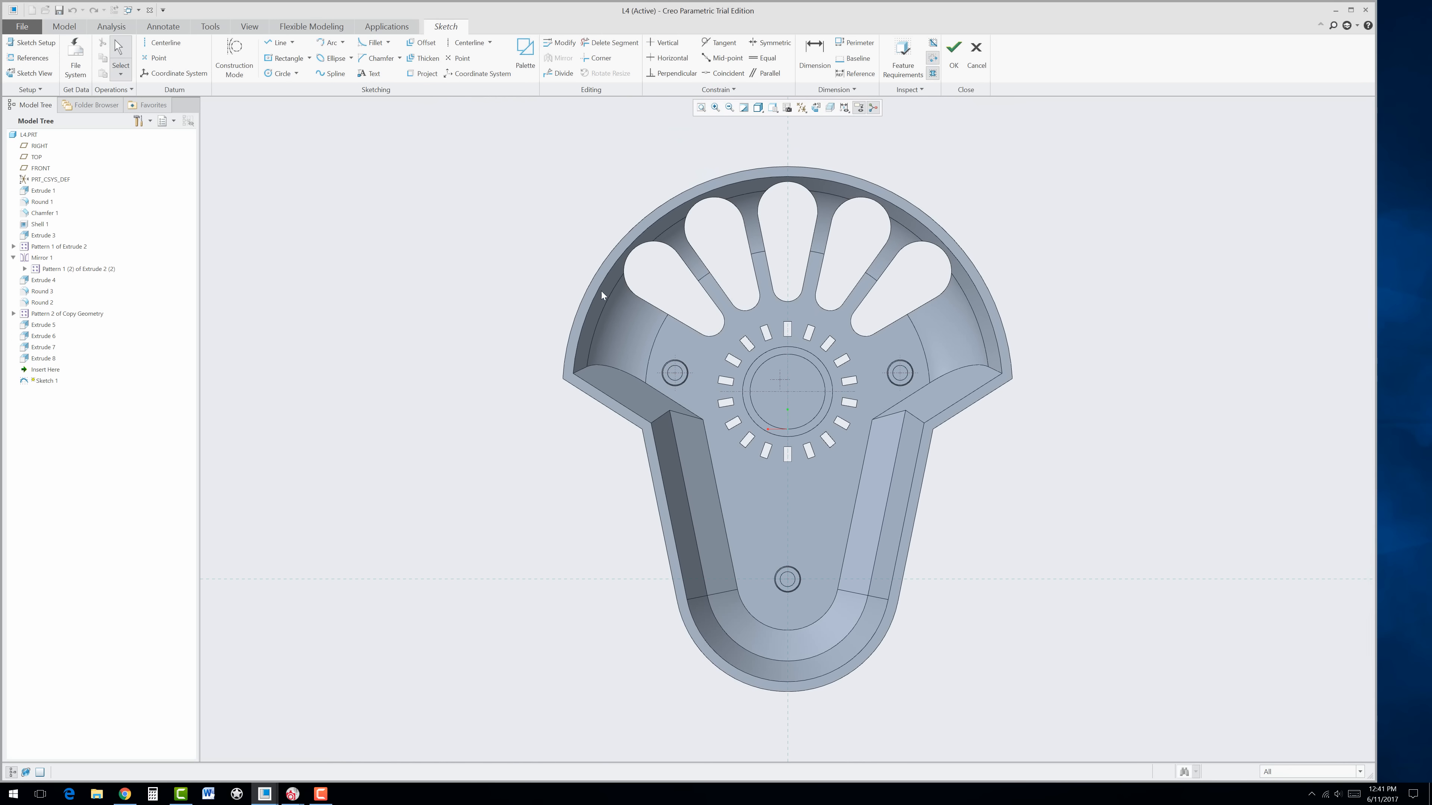
click(462, 45)
click(675, 373)
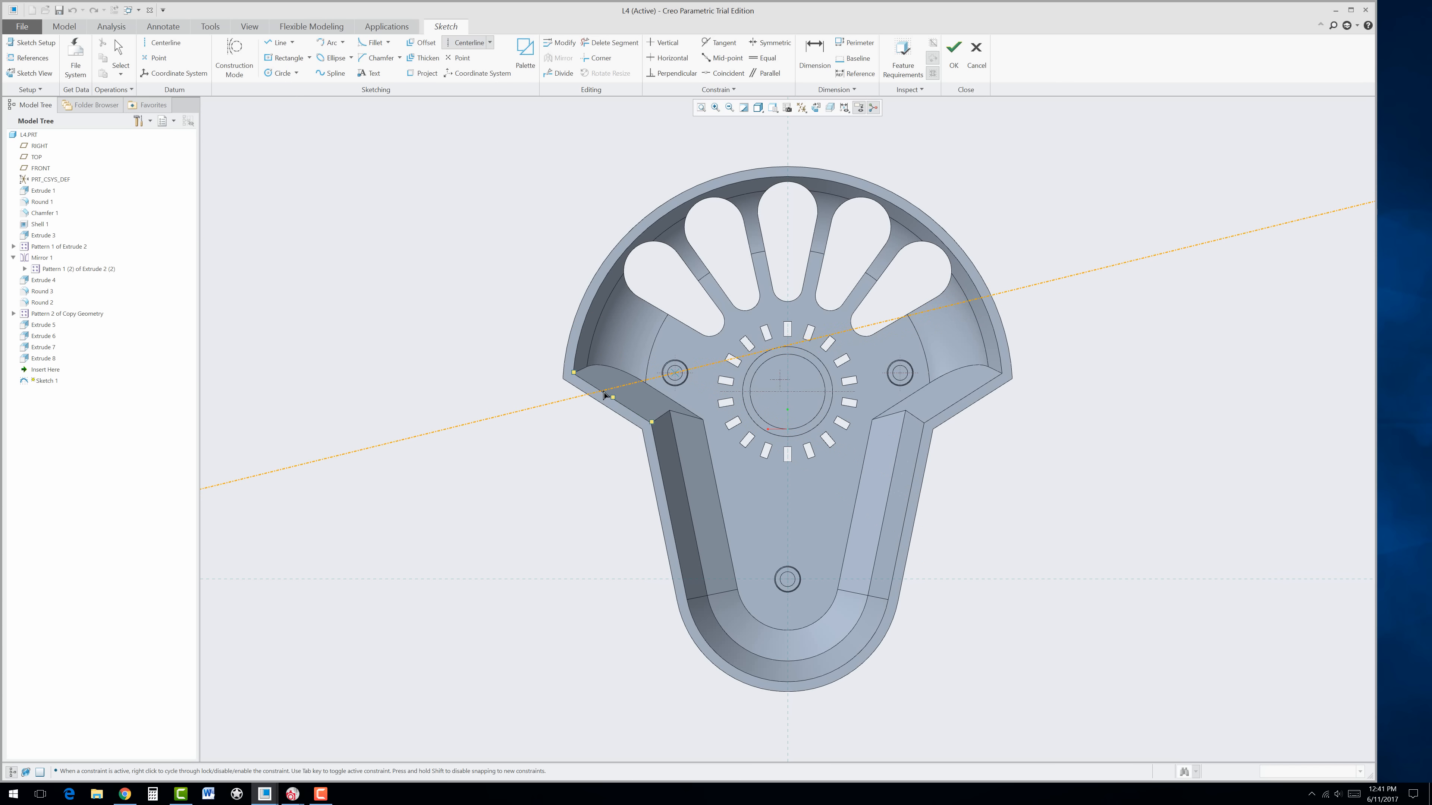
click(628, 348)
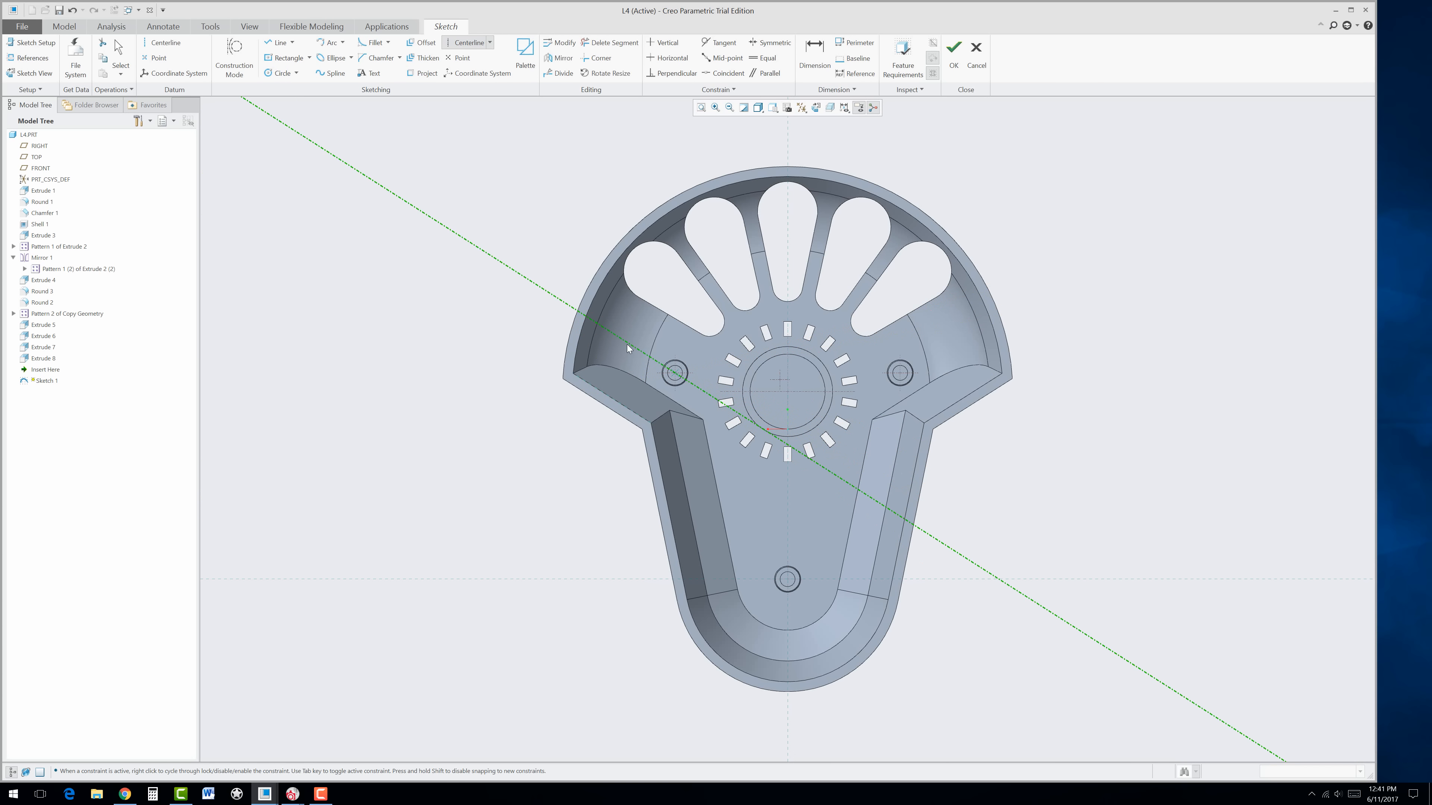
click(900, 373)
click(947, 349)
Step: Draw a horizontal and a vertical centerline through the center of the boss in the narrow end
click(788, 580)
click(822, 579)
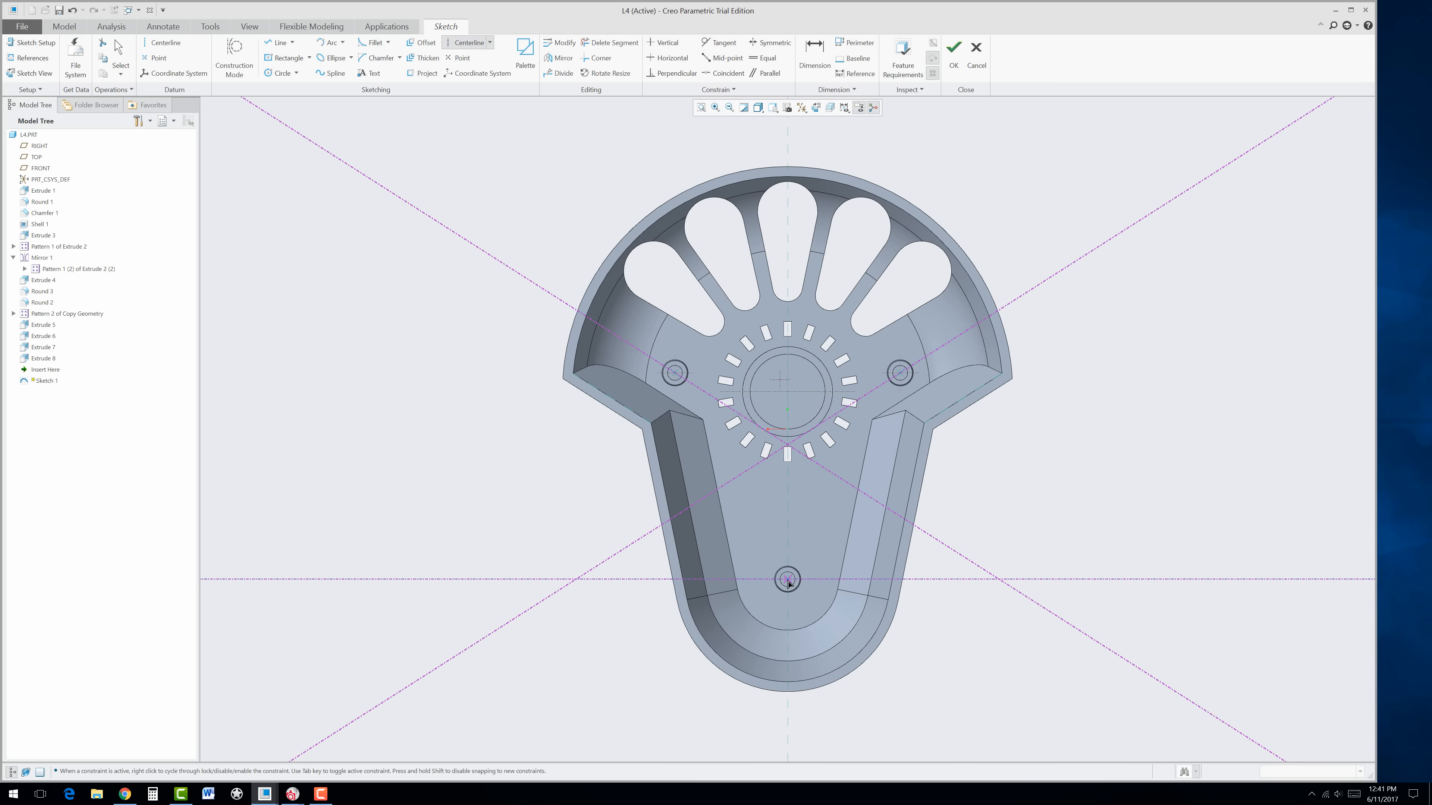
click(788, 579)
click(789, 624)
middle_click(950, 597)
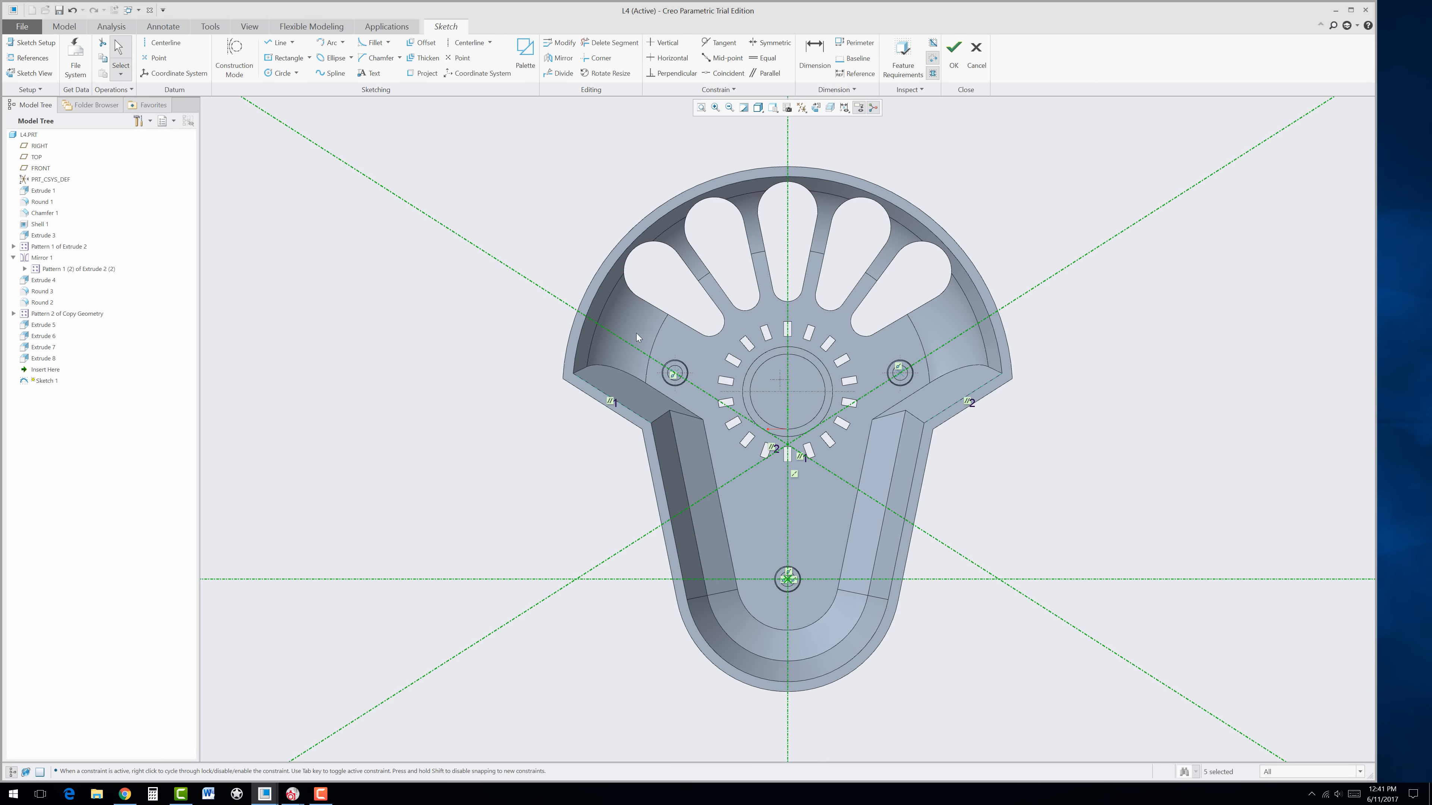
Step: Draw a short line on each slanted centerline outside its boss, with ends about 0.96 and 1.12 horizontally from the vertical centerline
click(278, 42)
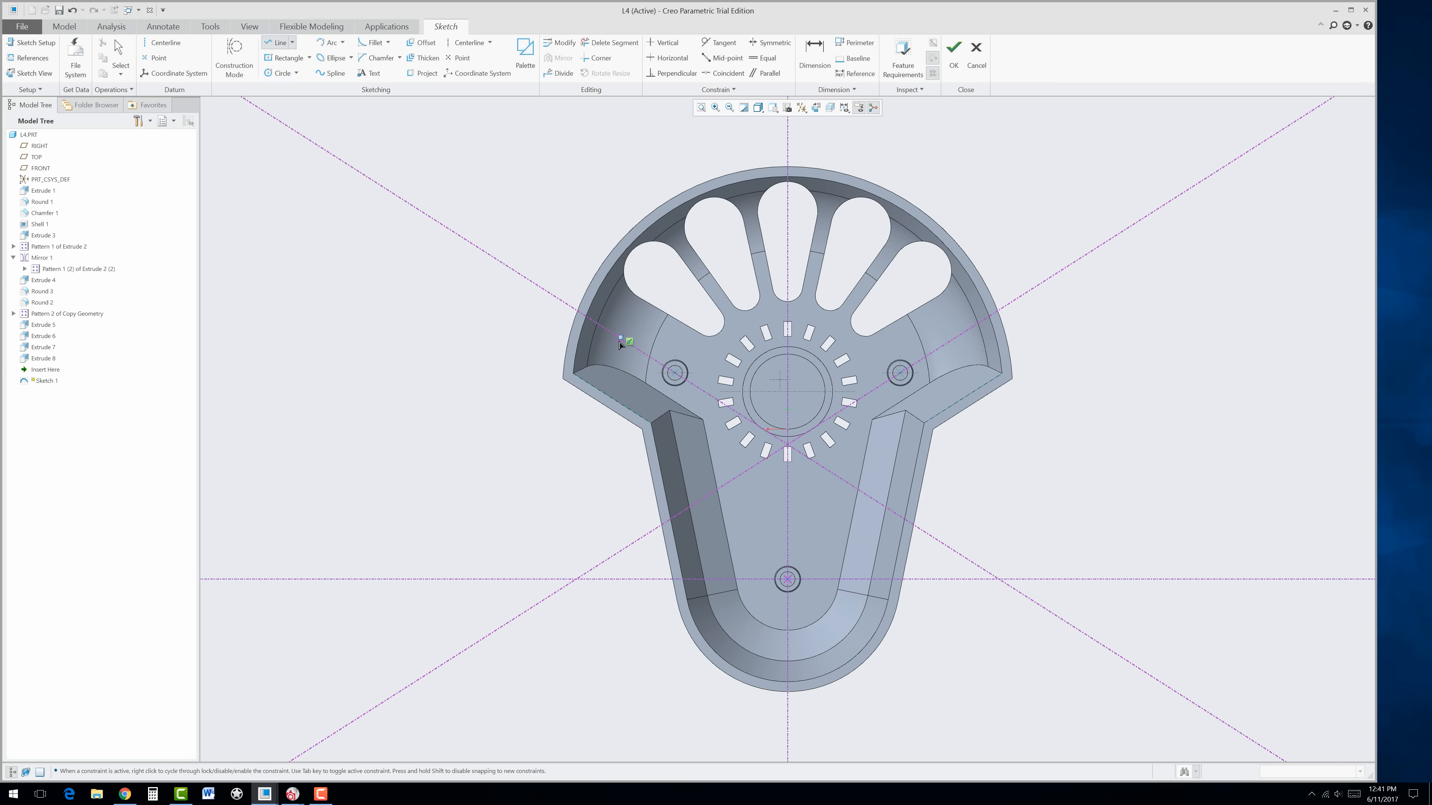
click(644, 357)
click(953, 340)
click(933, 353)
middle_click(802, 566)
Step: Draw short lines on the centerlines below and on both sides of the narrow-end boss, and finish the sketch
scroll(792, 608, down, 3)
click(784, 591)
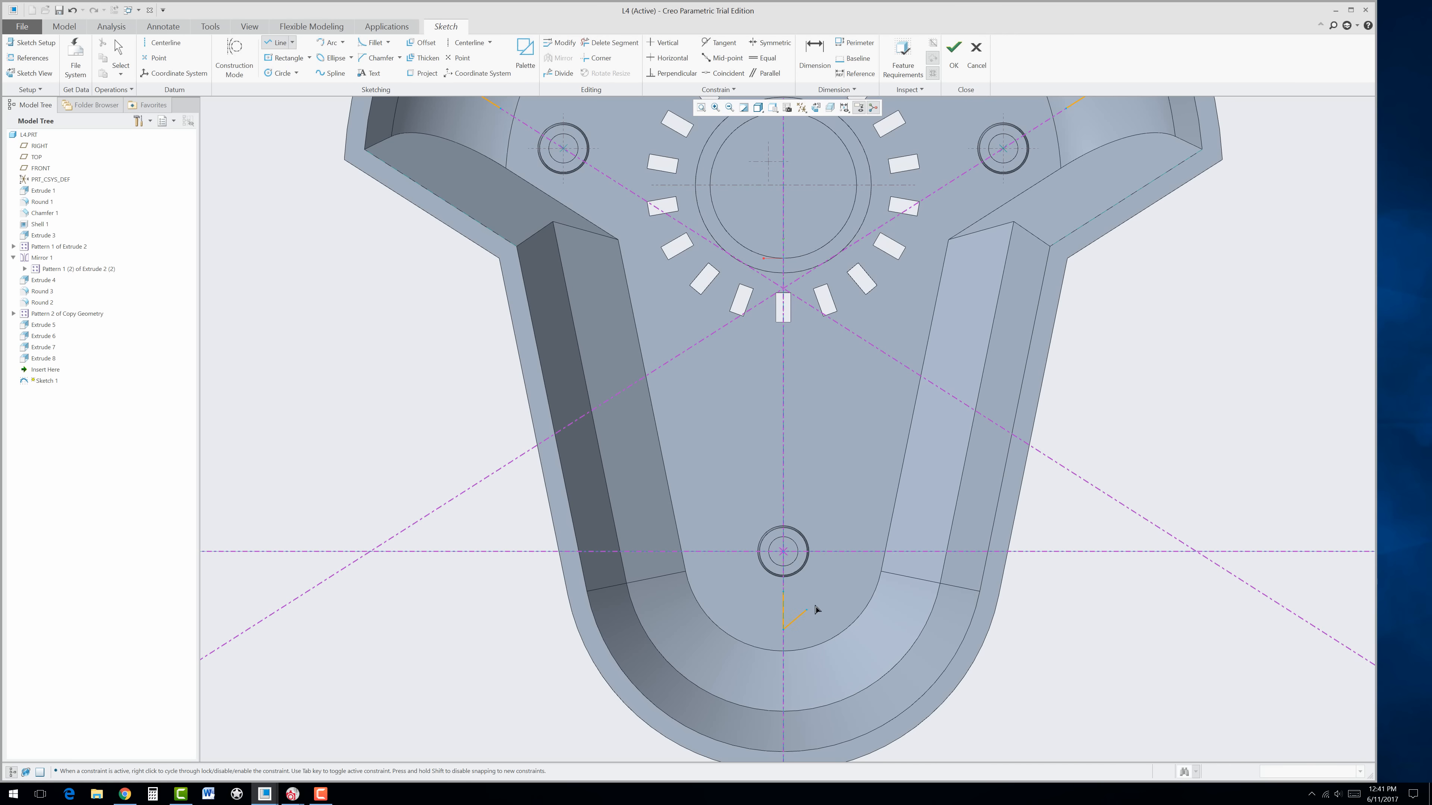
middle_click(834, 596)
click(832, 551)
click(868, 551)
middle_click(843, 594)
click(739, 552)
click(702, 552)
middle_click(704, 561)
middle_click(731, 597)
middle_drag(815, 597, 989, 250)
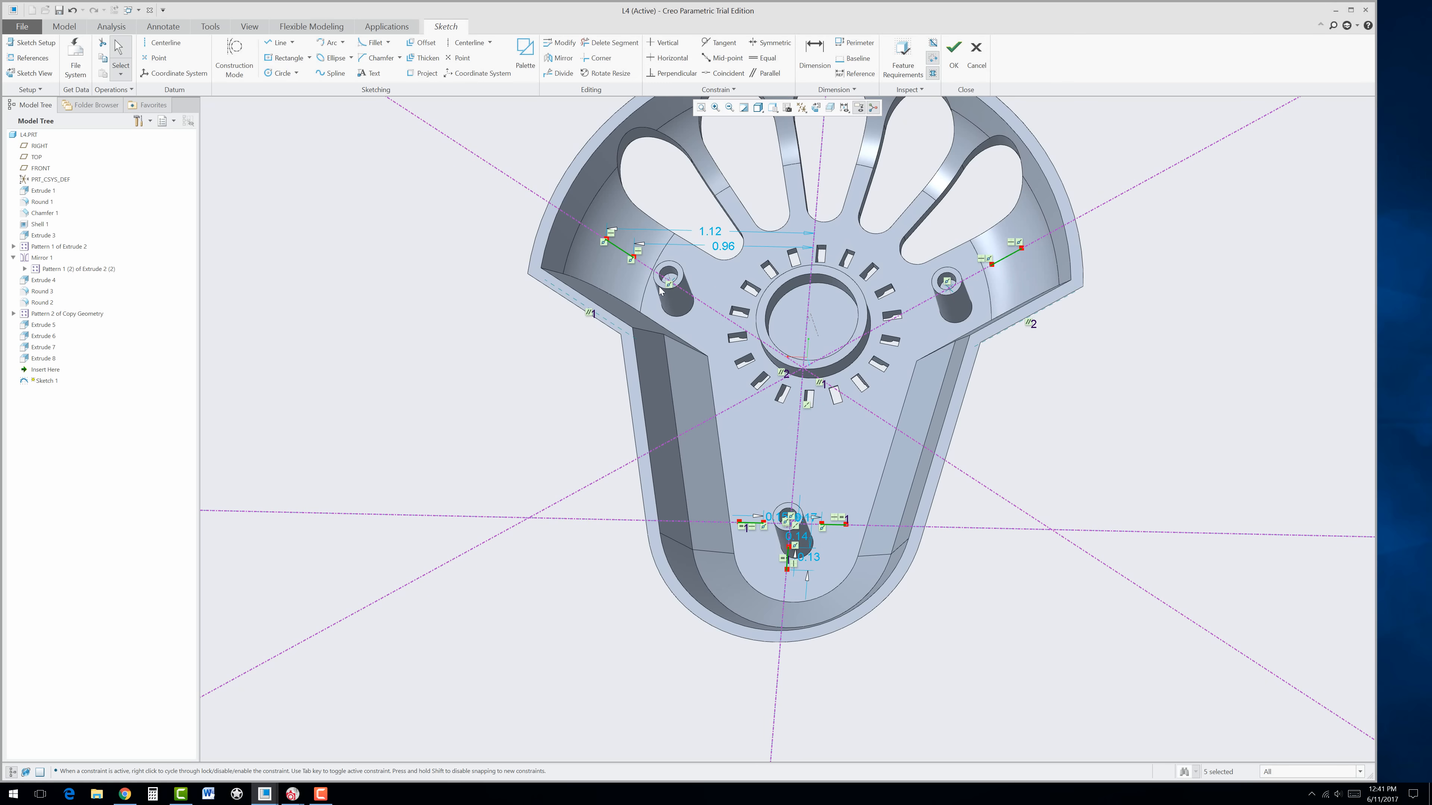
middle_drag(671, 294, 671, 319)
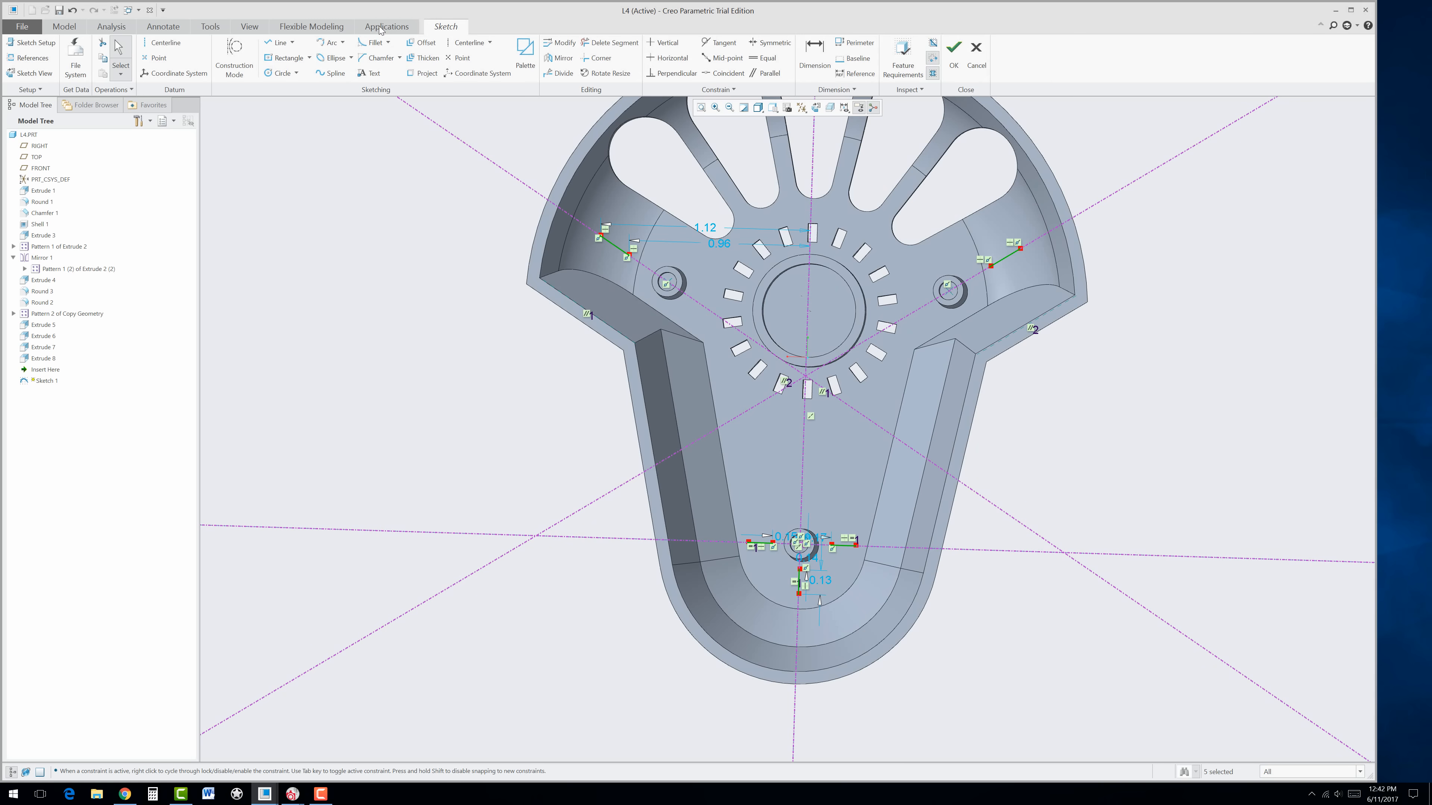
click(953, 57)
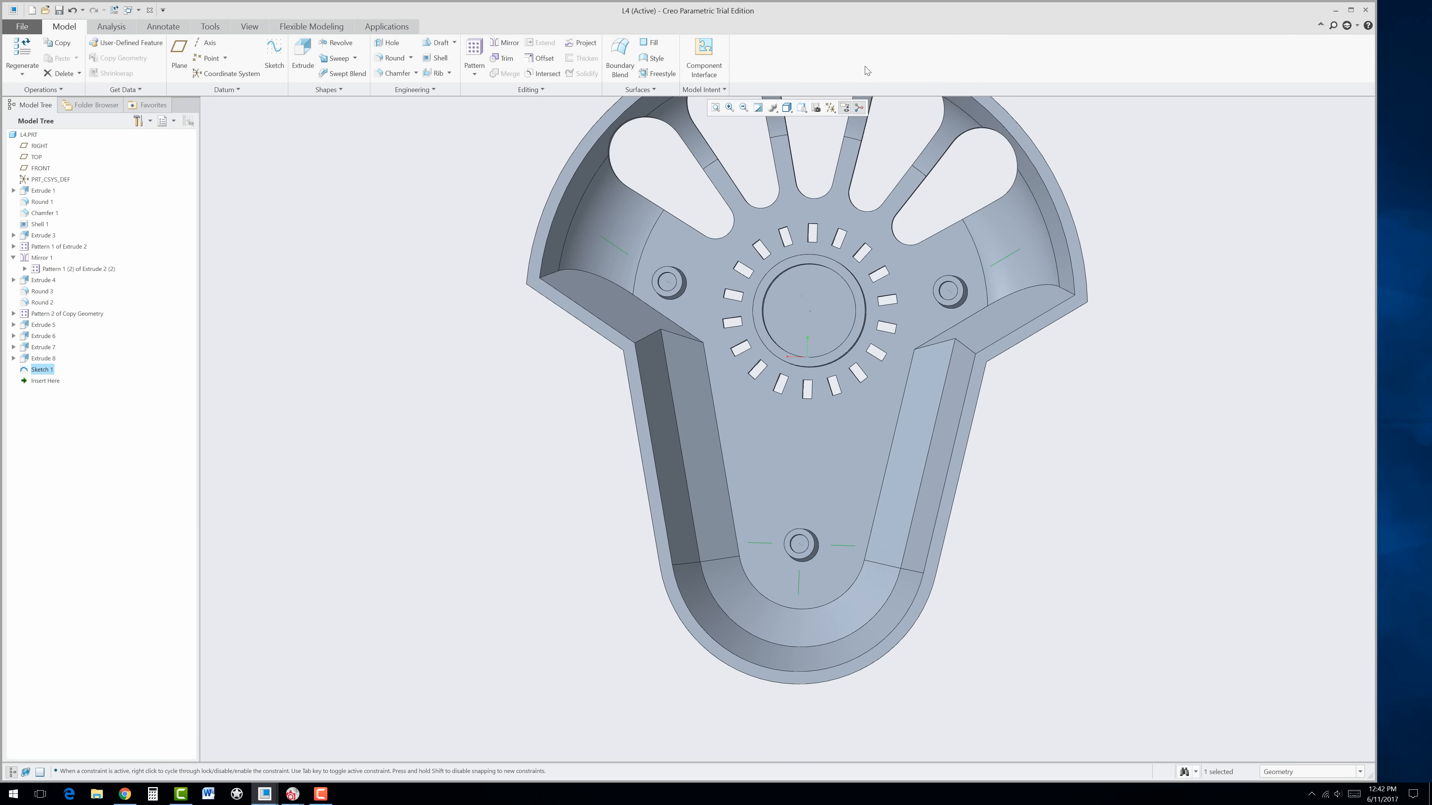
Step: Start a Trajectory Rib from the line sketch and set the rib thickness to 0.04
click(436, 75)
middle_drag(712, 553, 688, 494)
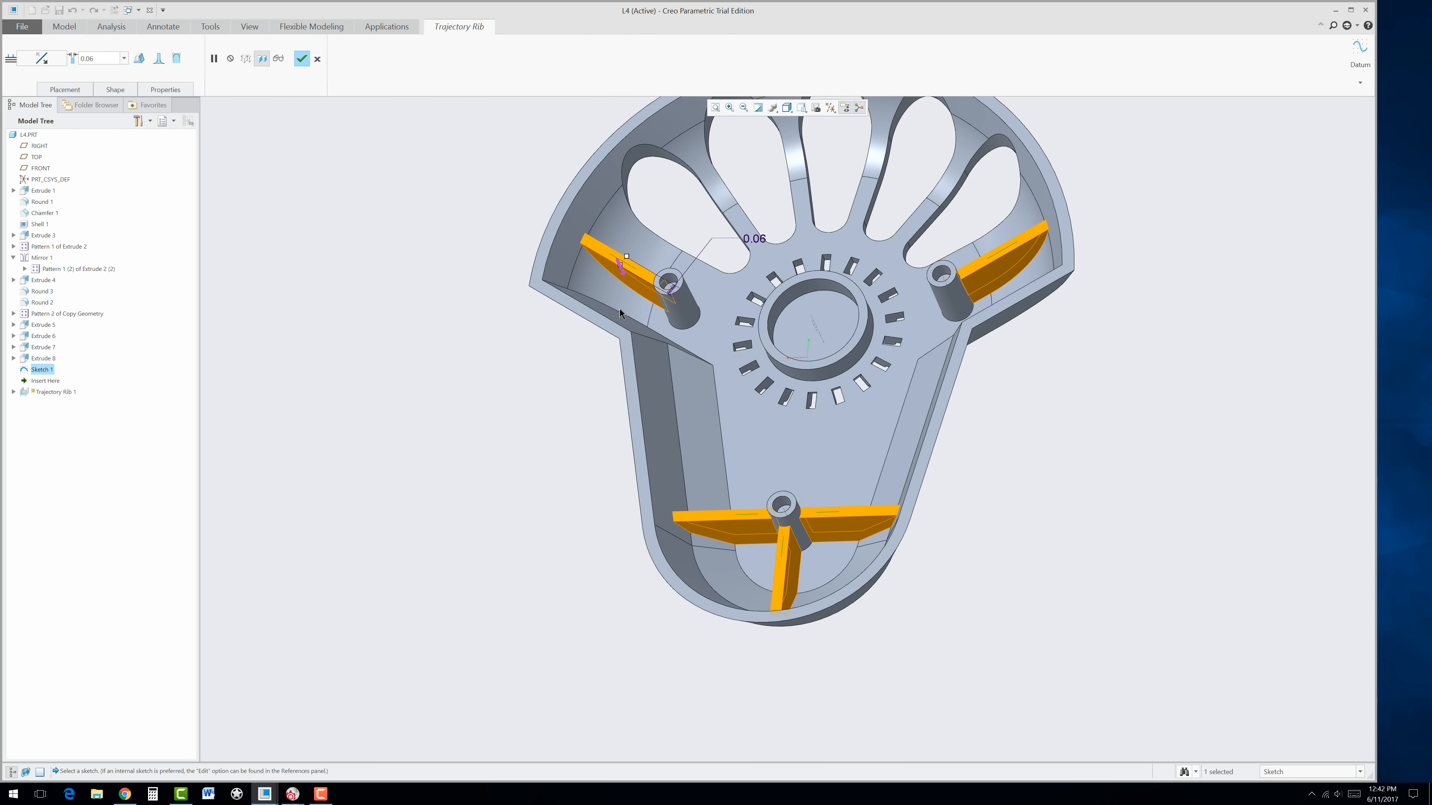
double_click(106, 58)
key(BackSpace)
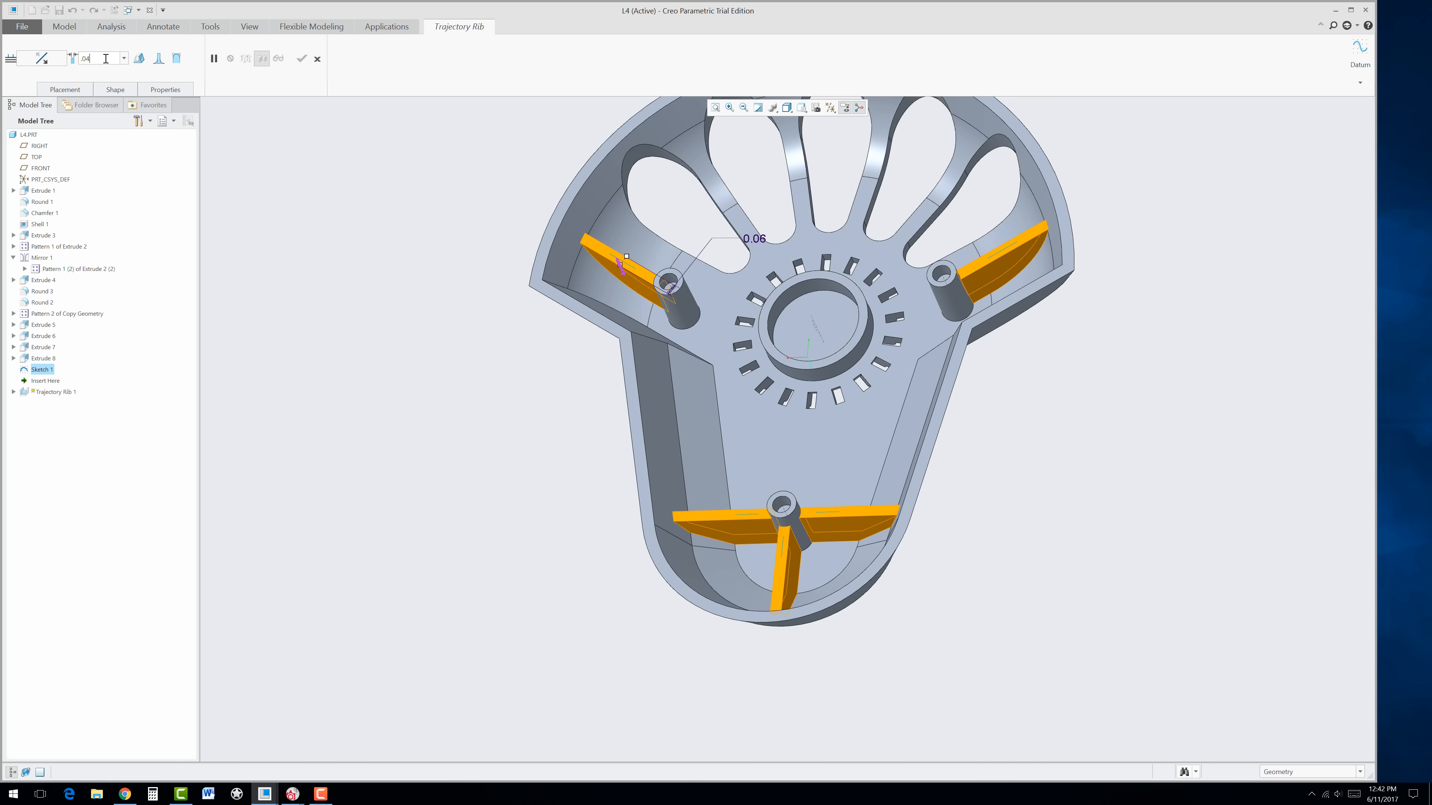
text(.04)
key(Return)
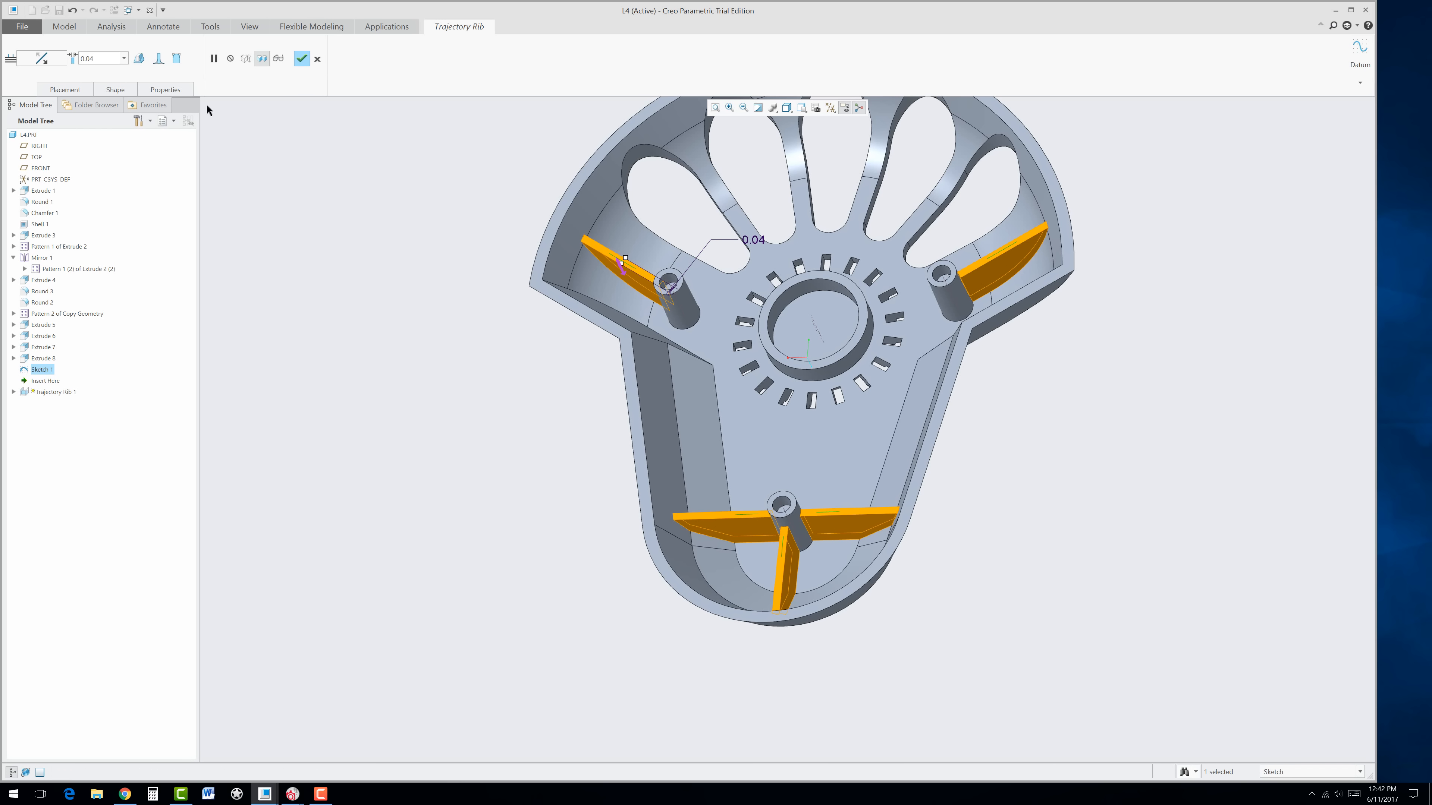
Step: Add draft and rounds on the internal and exposed edges of the ribs, and create the rib feature
click(140, 58)
click(159, 58)
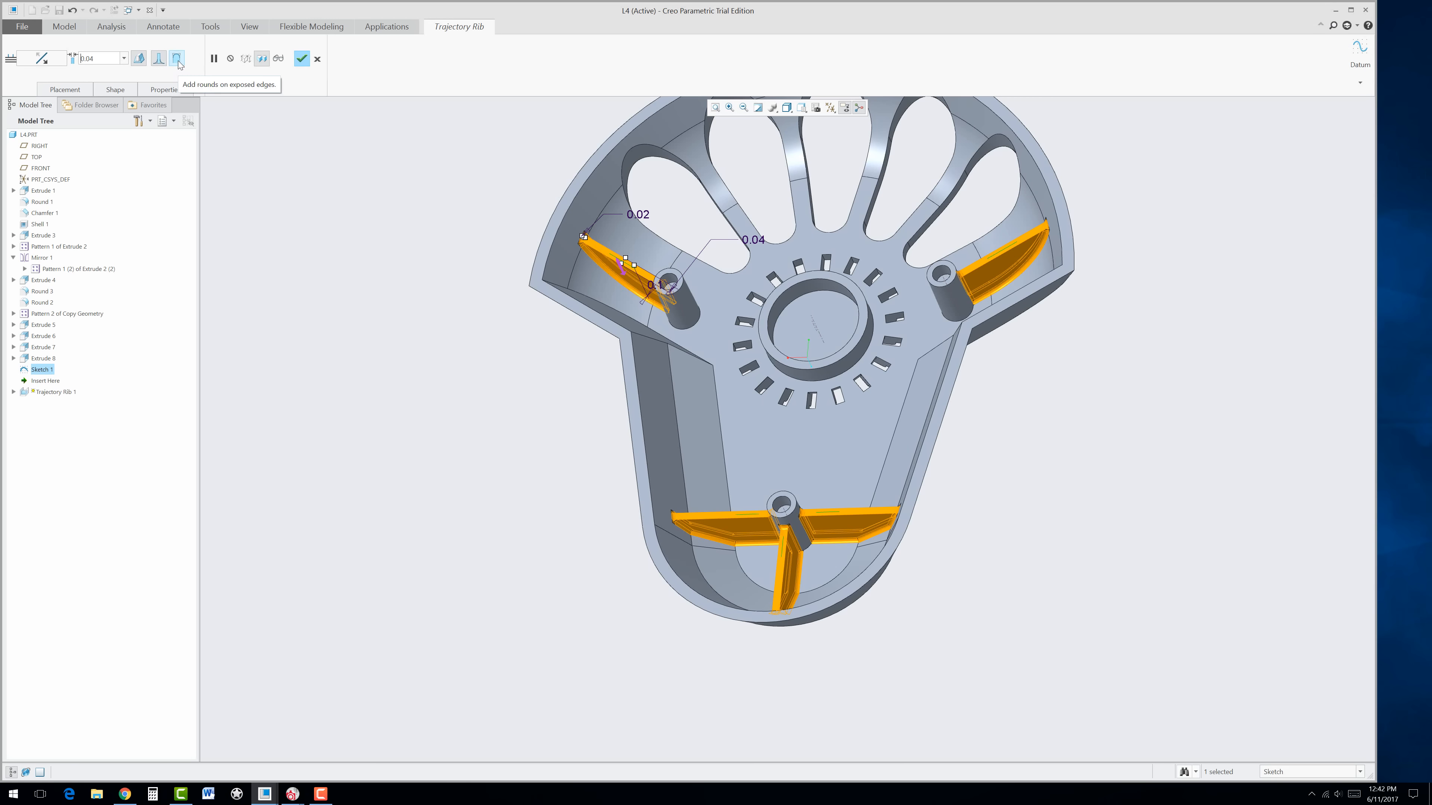
click(177, 58)
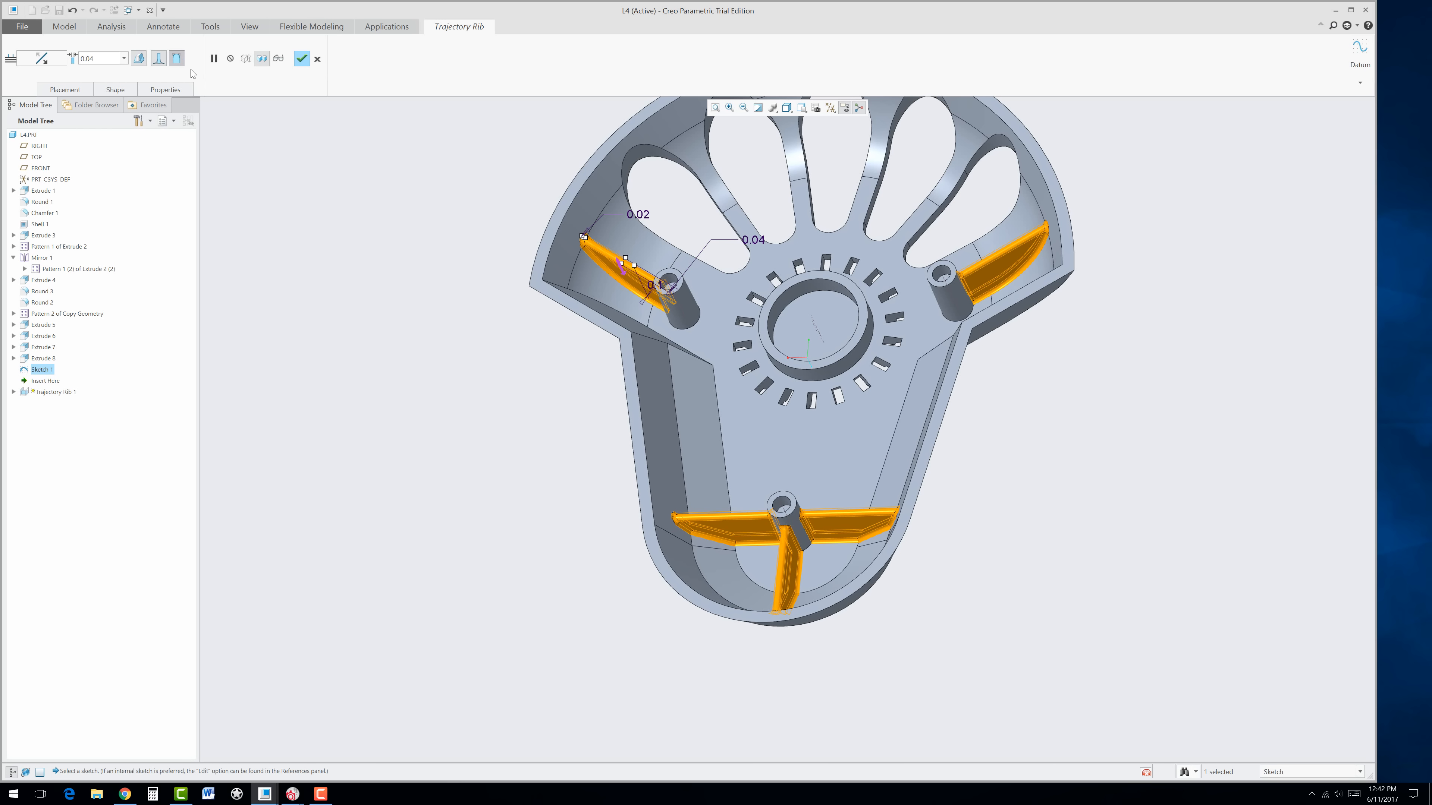
middle_drag(830, 349, 834, 319)
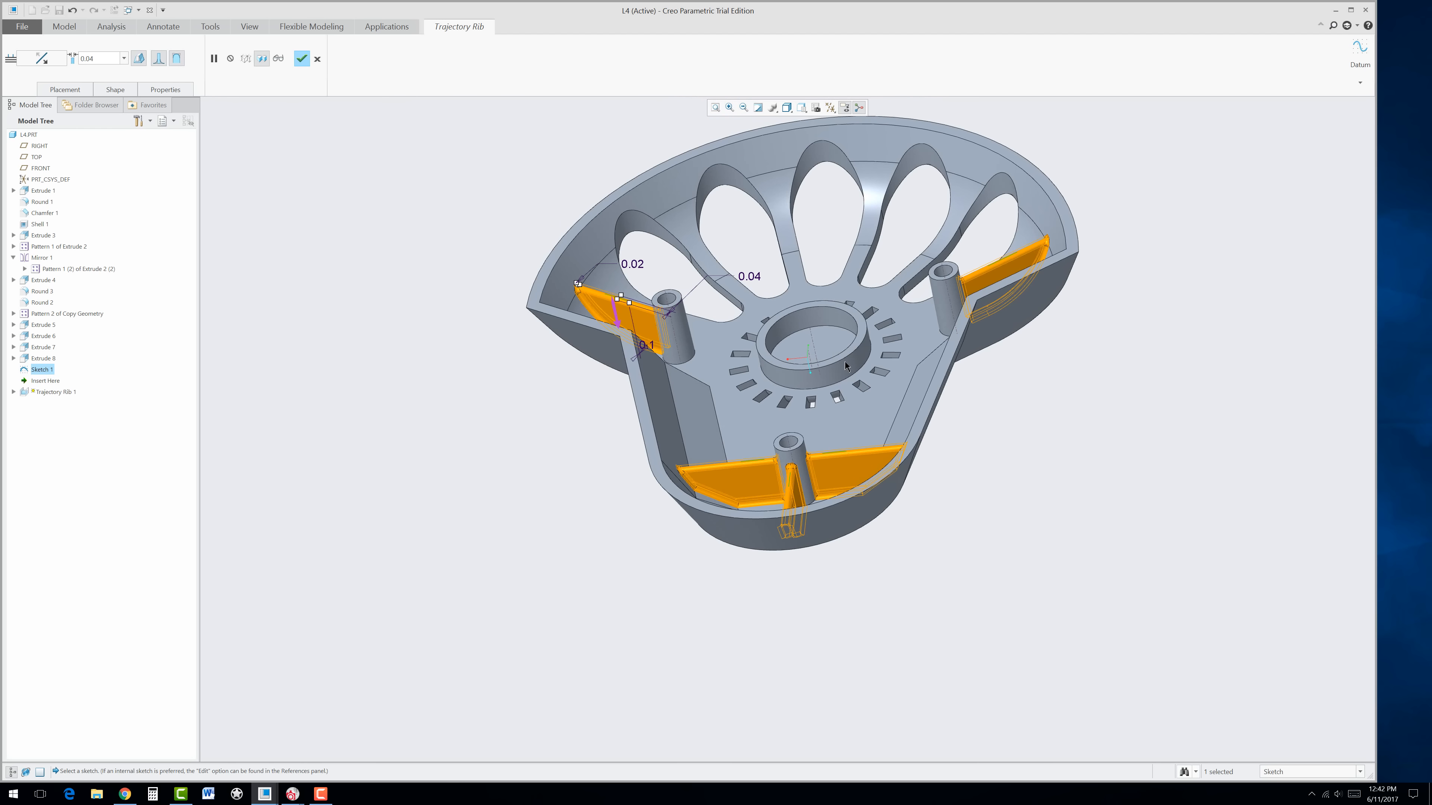
scroll(834, 319, down, 3)
click(301, 59)
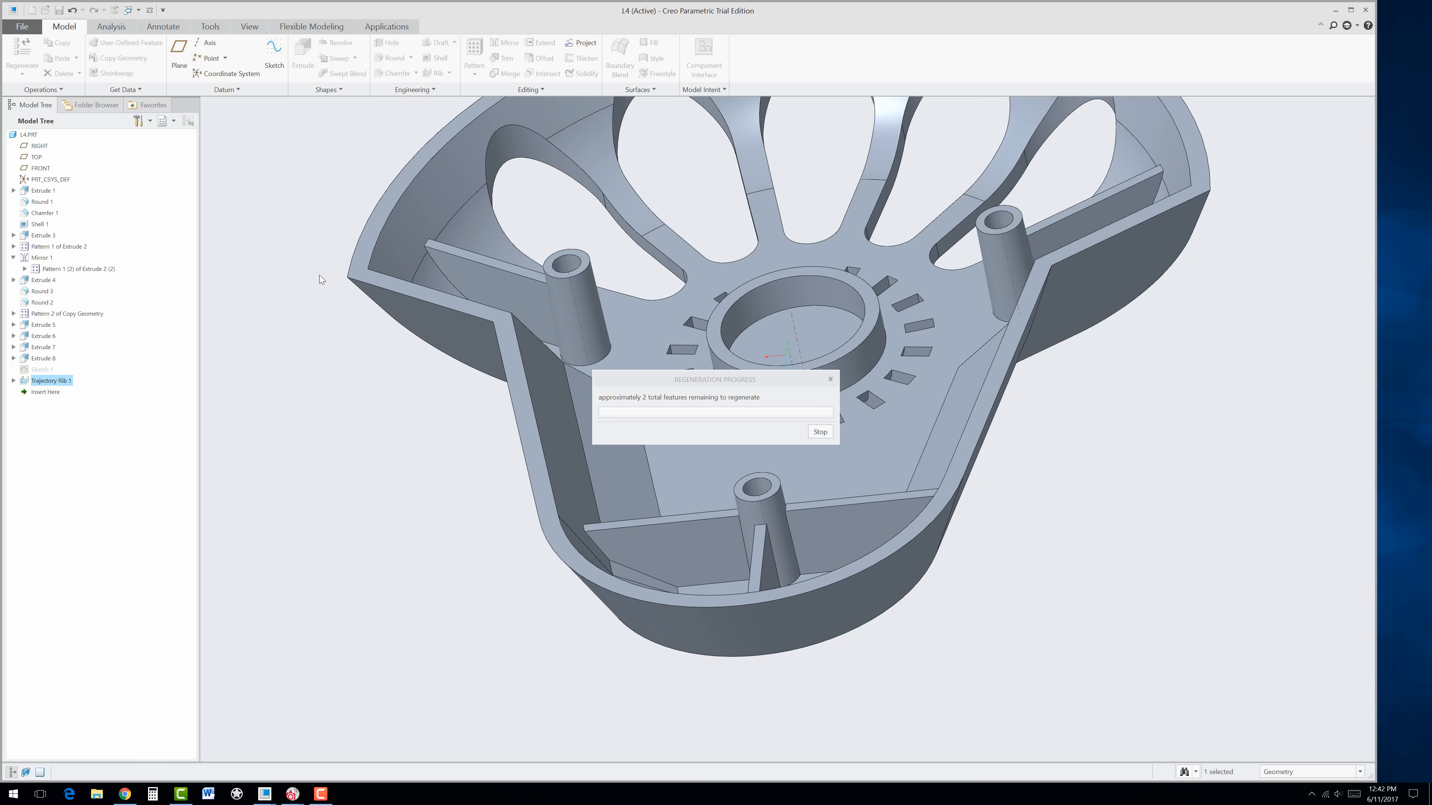
click(407, 431)
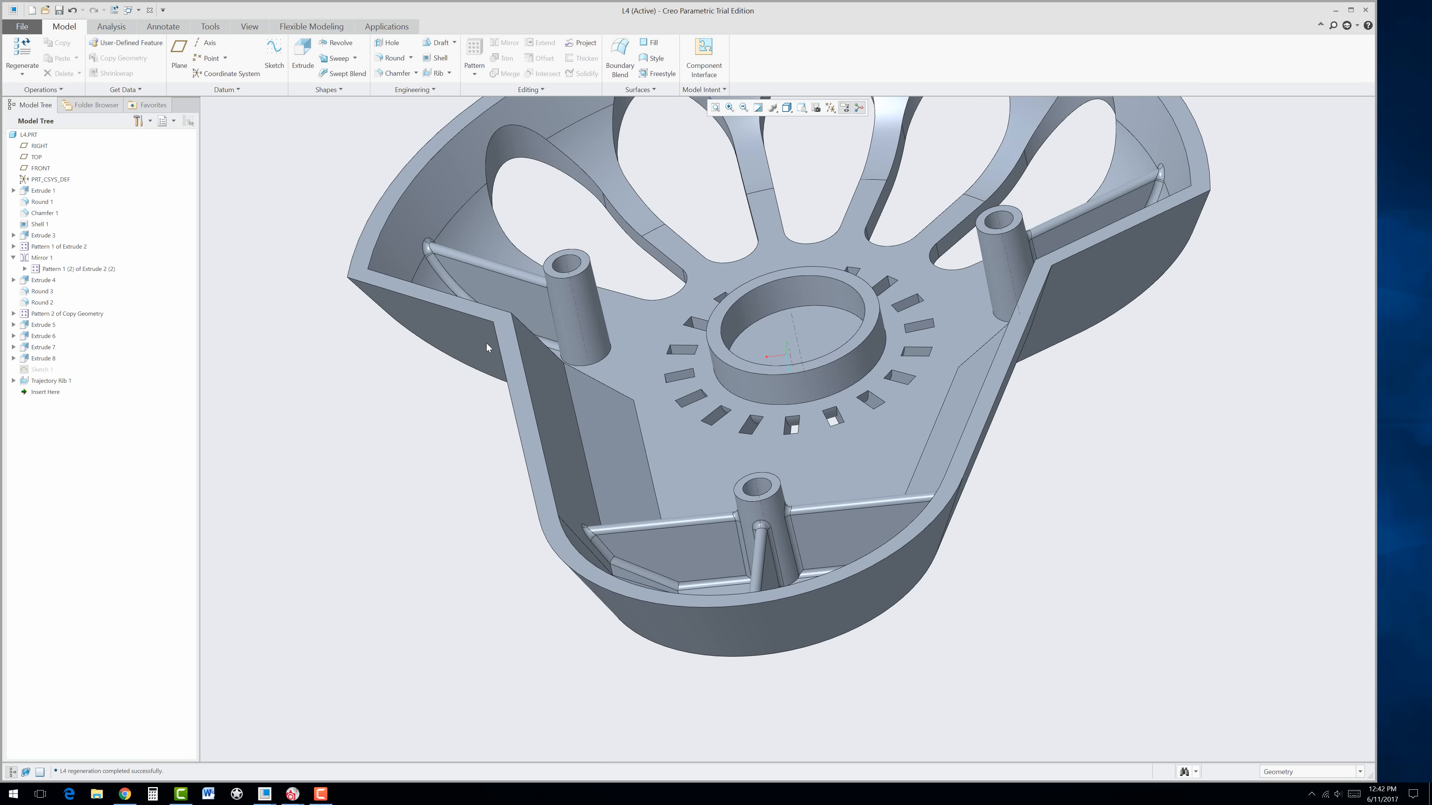
middle_drag(486, 343, 486, 388)
scroll(485, 388, up, 3)
mouse_move(615, 316)
middle_down()
mouse_move(633, 365)
mouse_move(638, 353)
mouse_move(374, 395)
middle_up()
scroll(408, 311, down, 3)
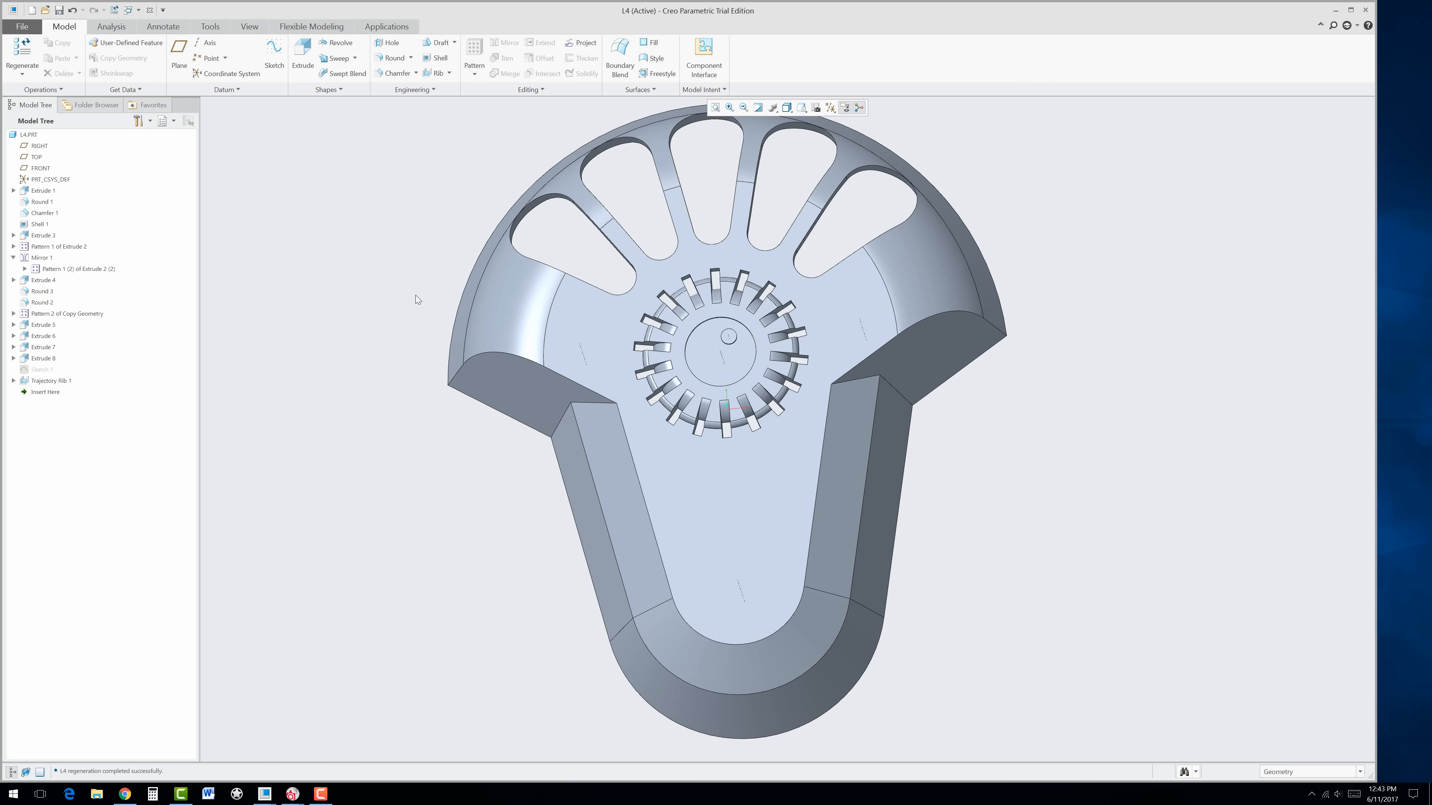
click(319, 794)
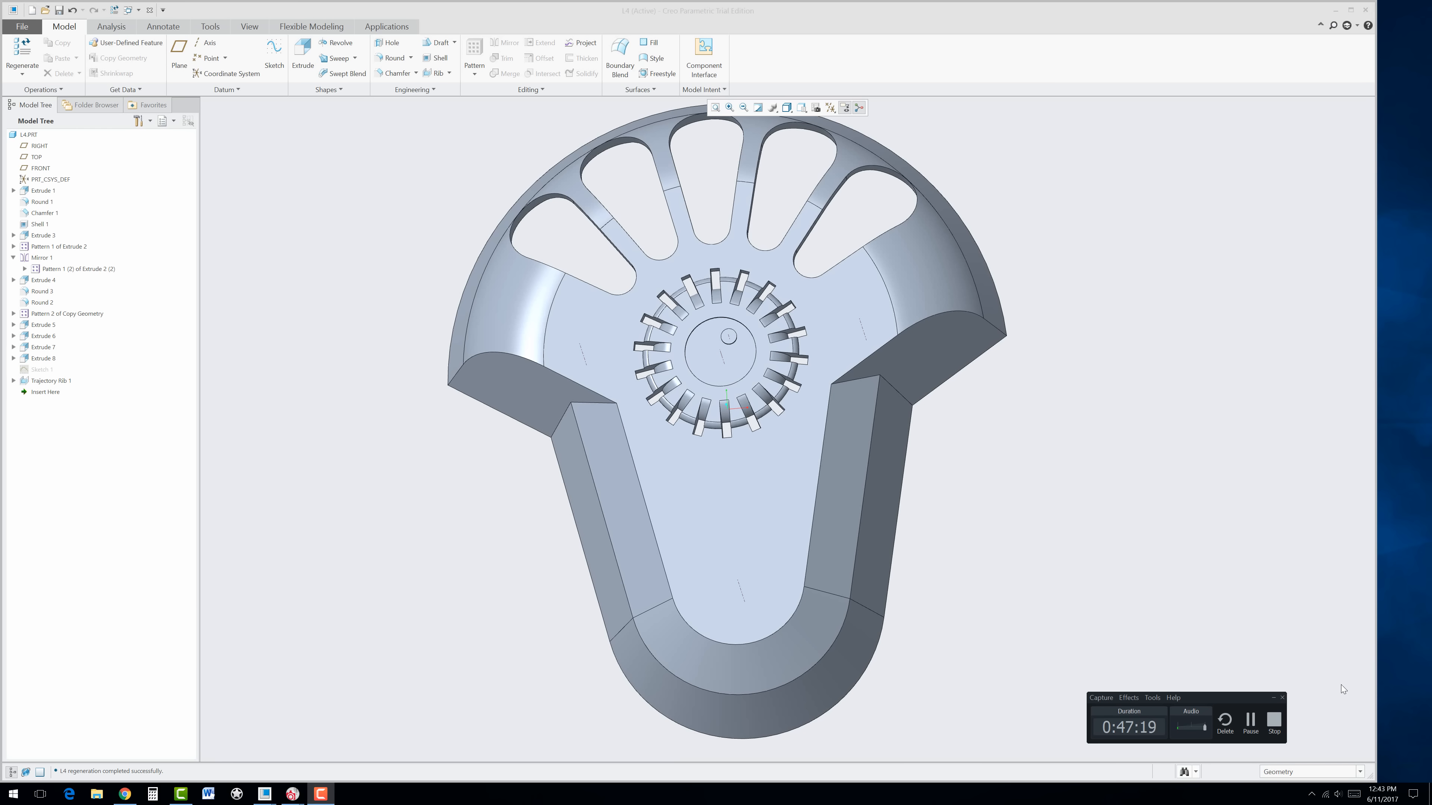